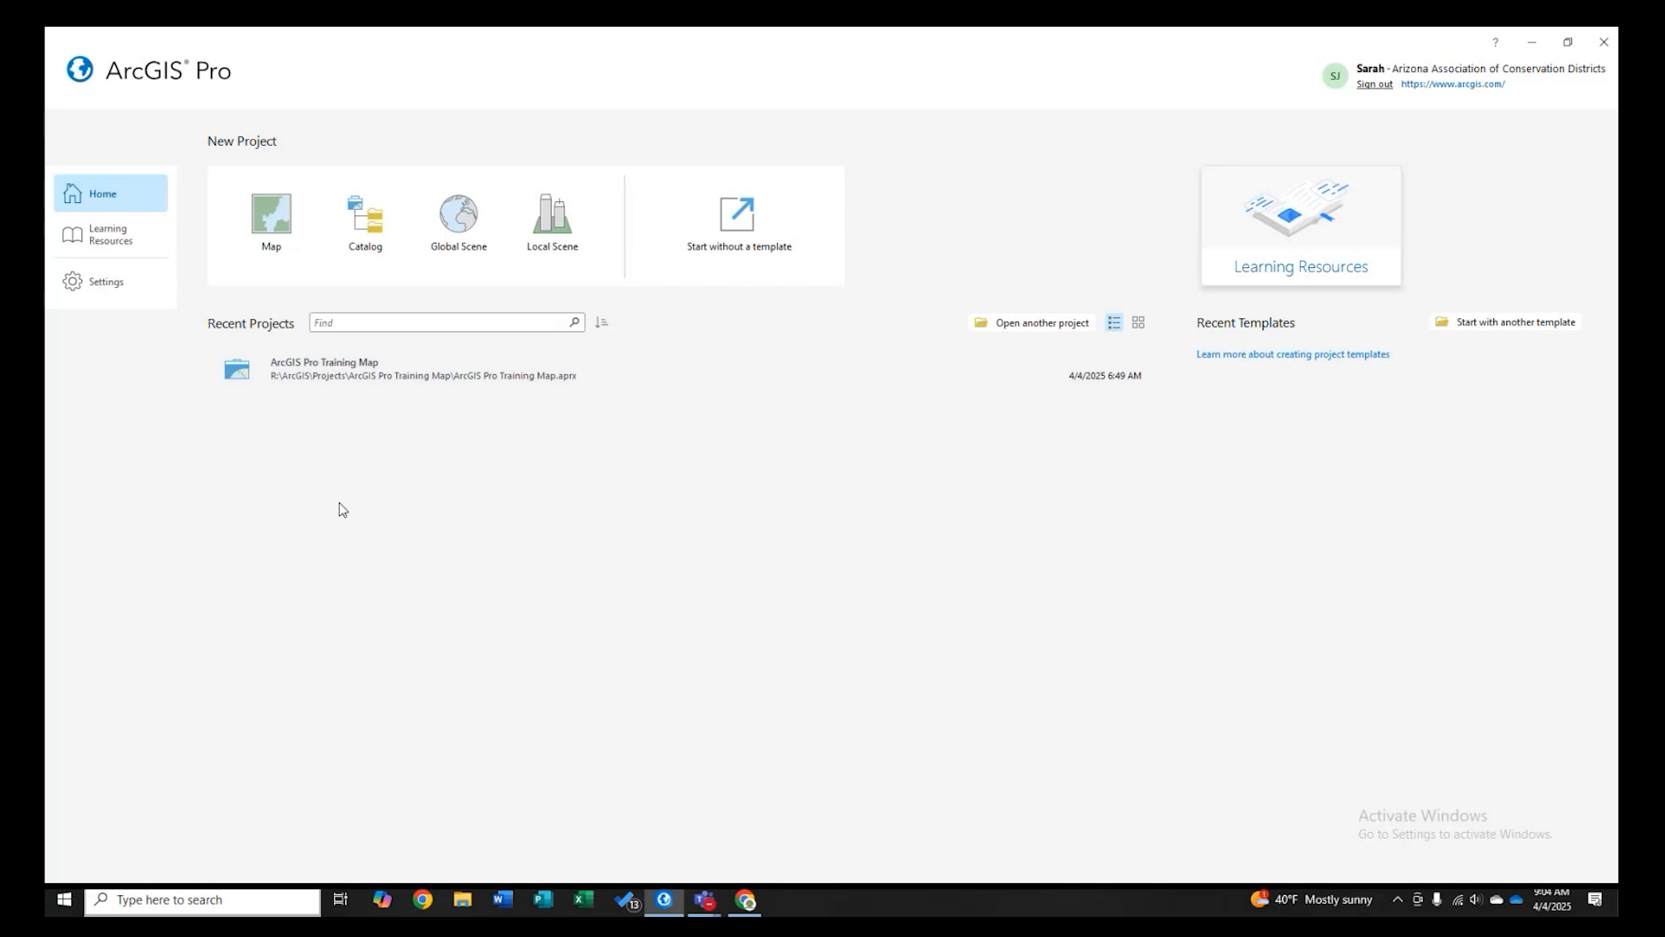
- Open the application settings and review the Licensing page, including licence levels and extensions
click(109, 283)
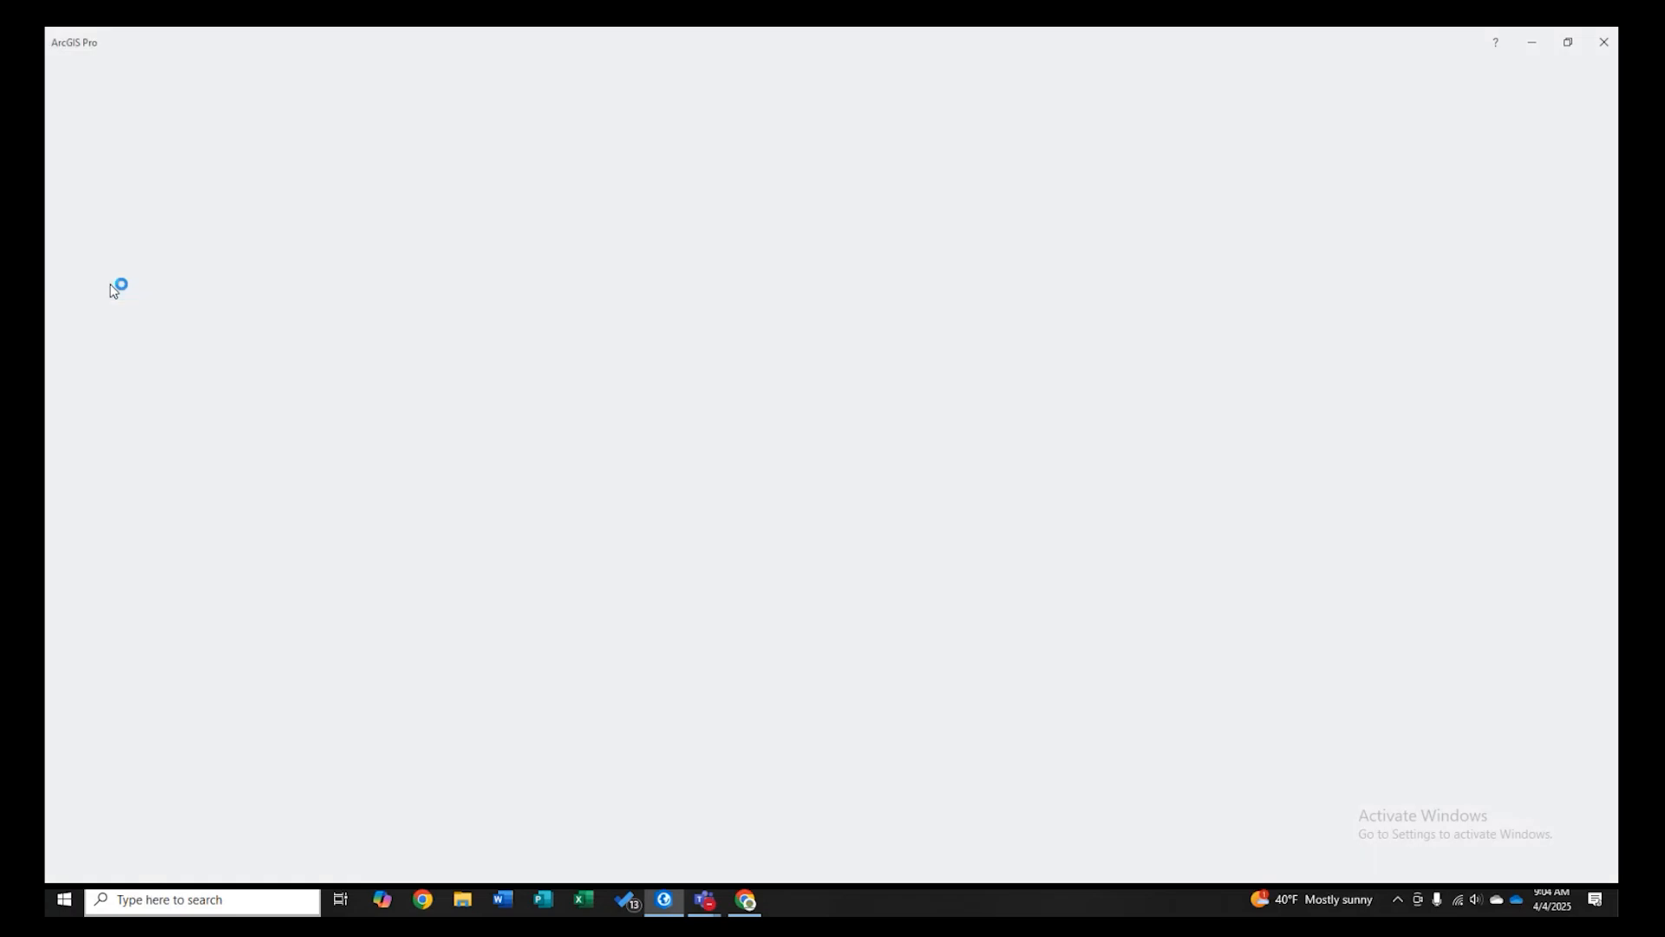
click(102, 319)
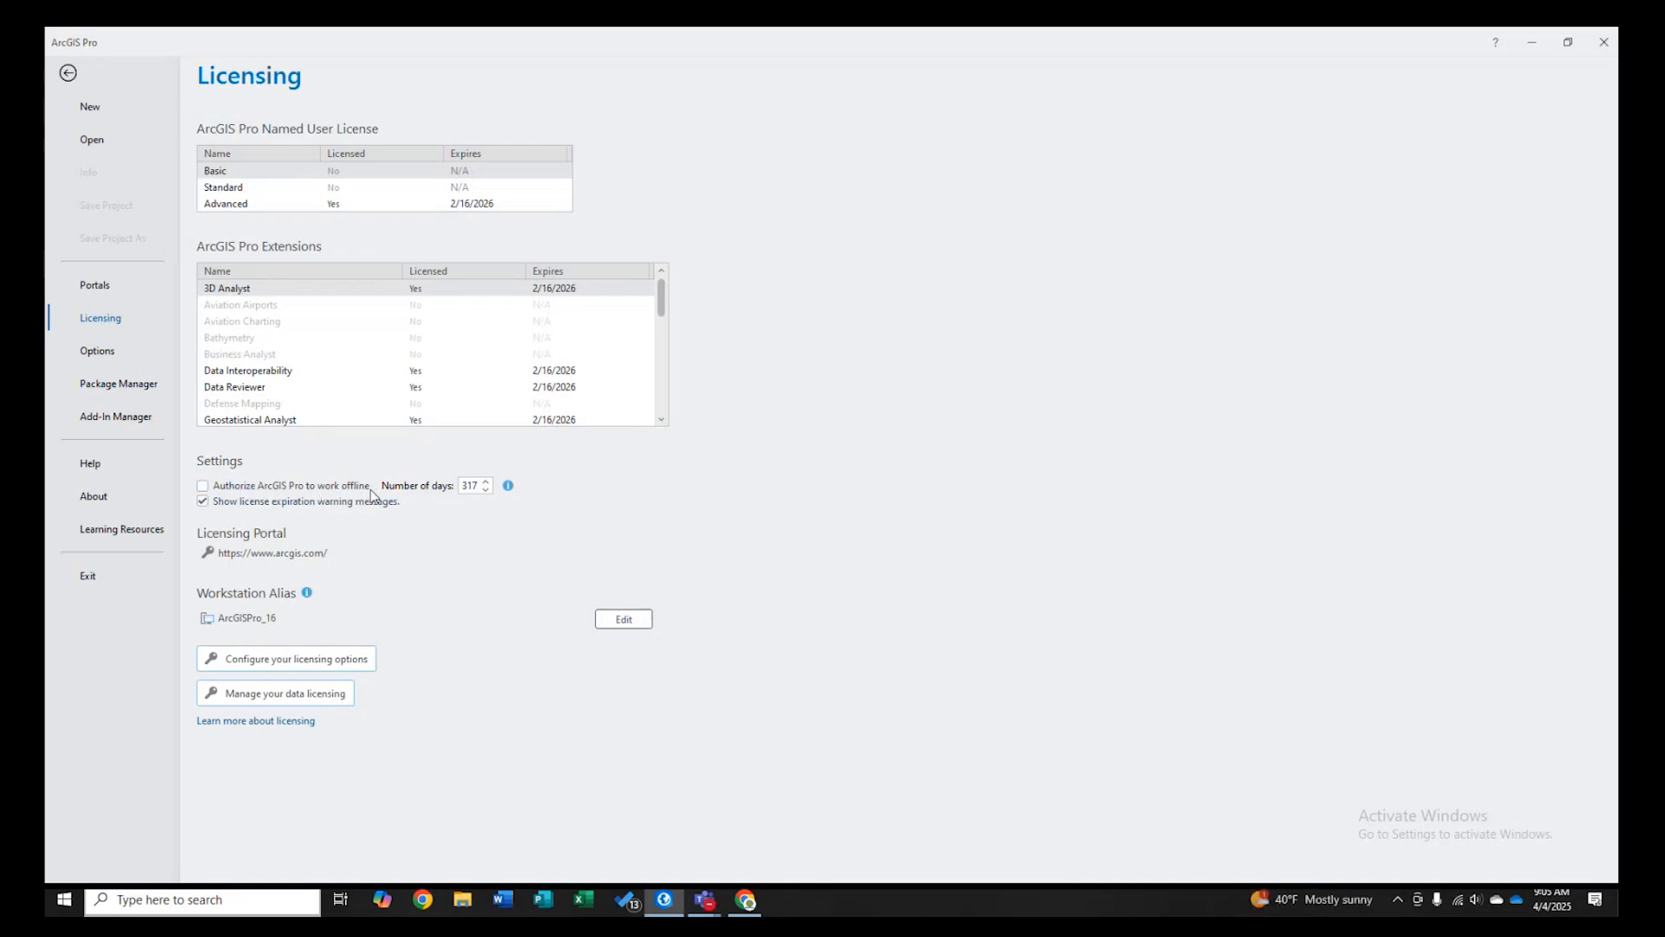
click(68, 74)
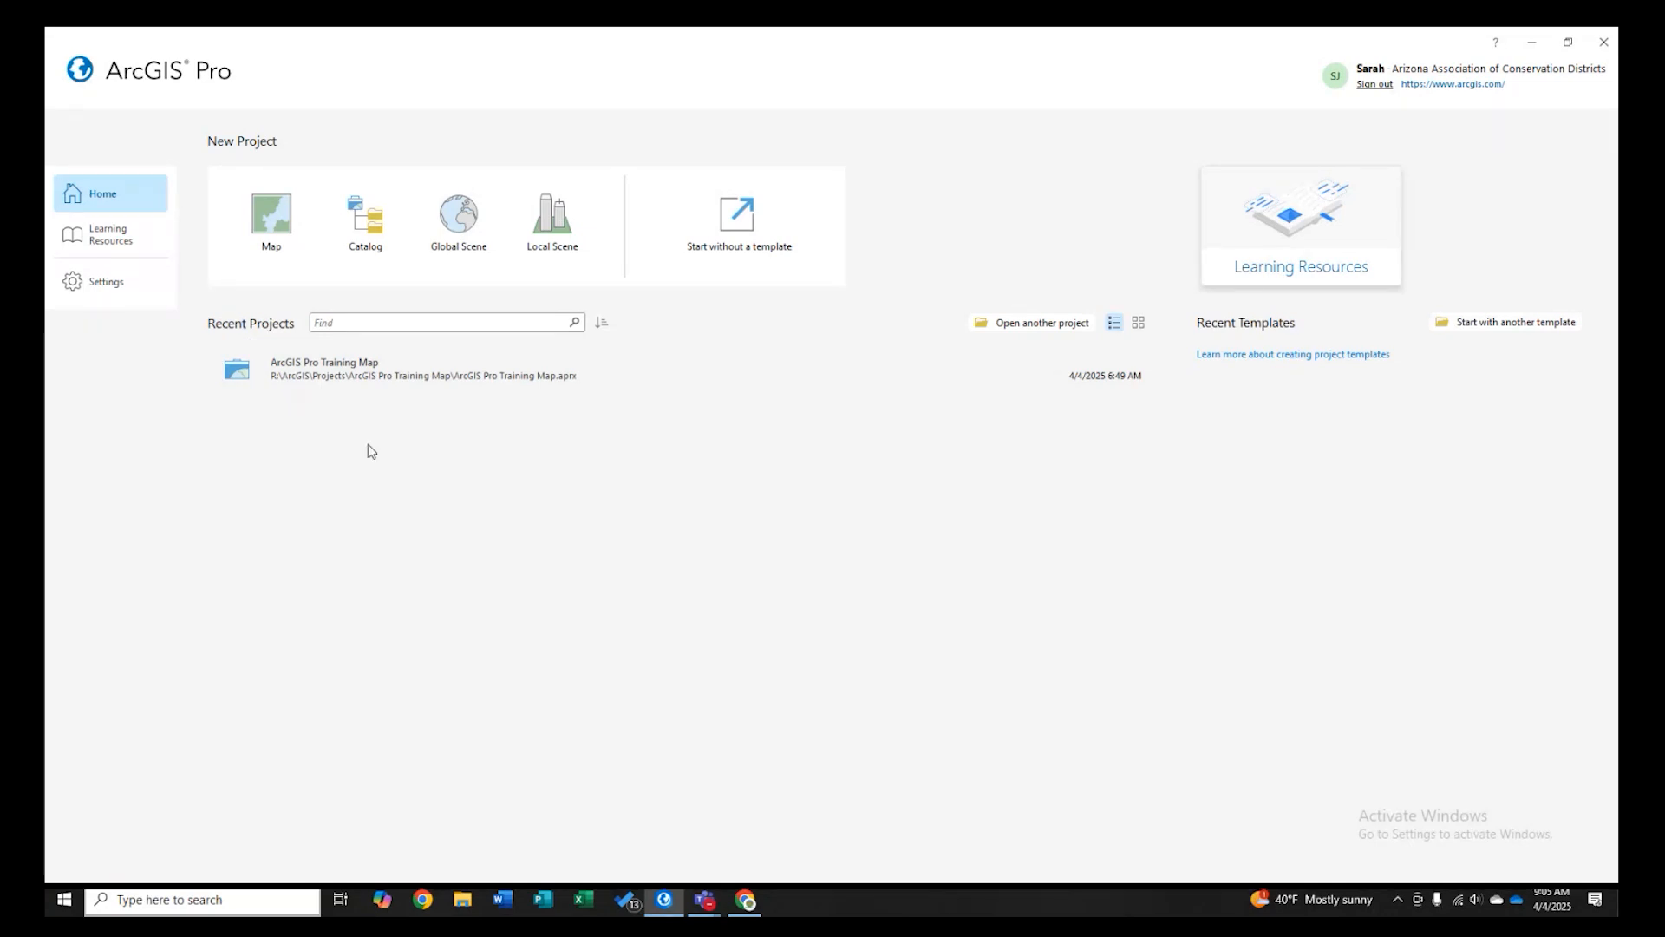
click(274, 231)
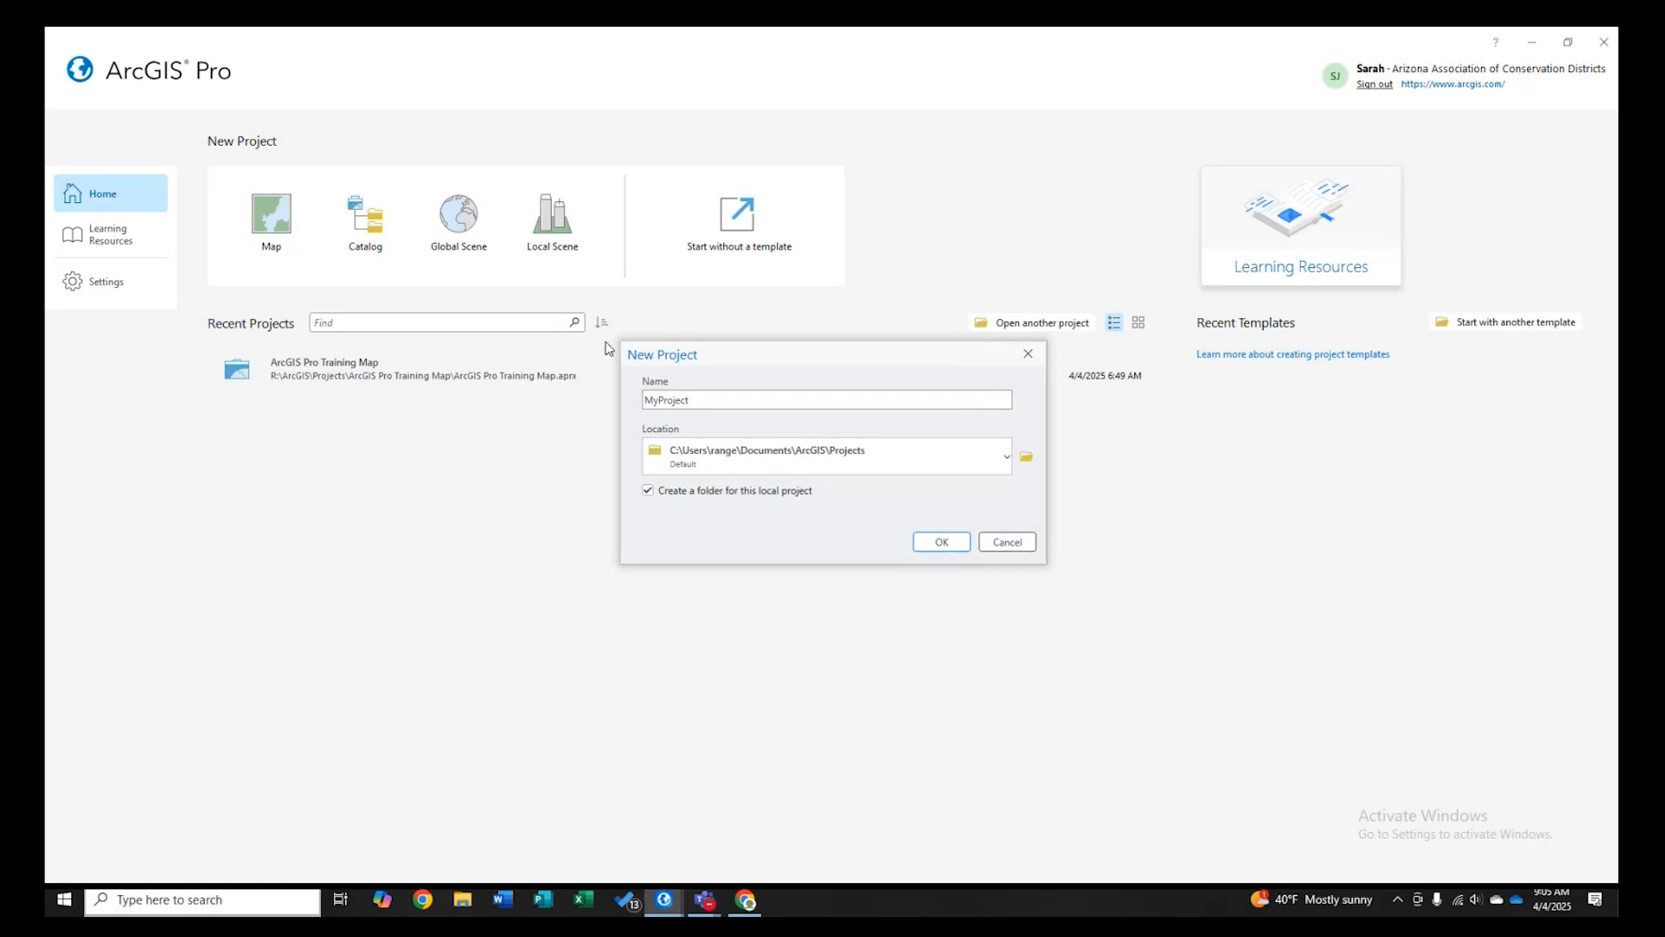
double_click(700, 400)
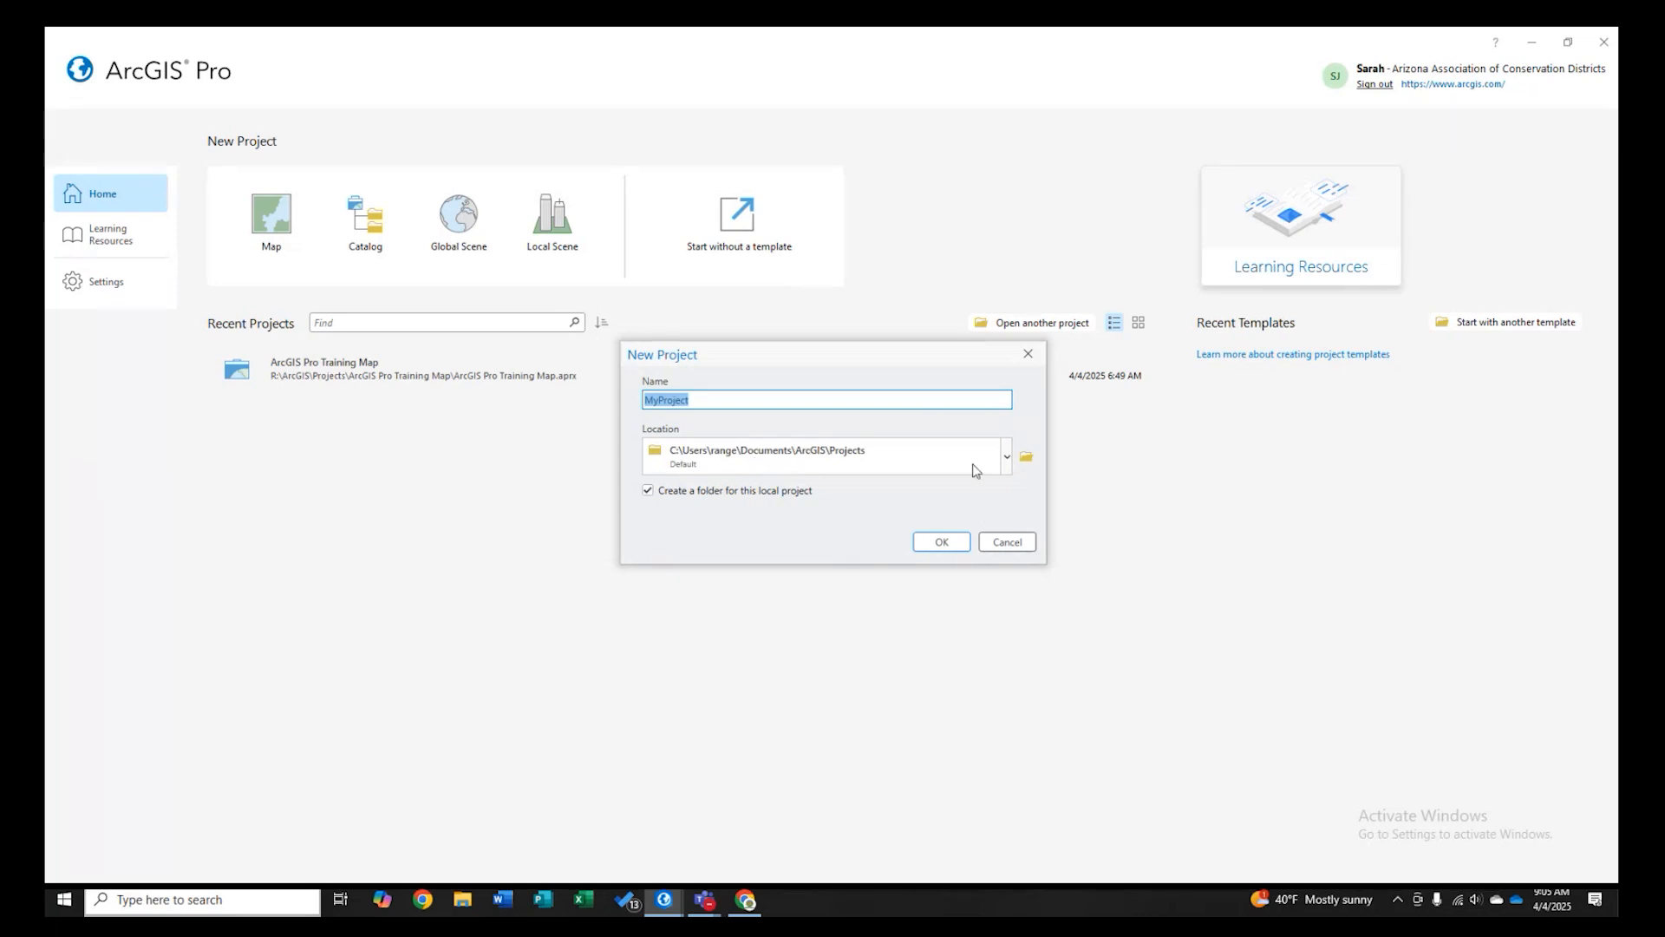
click(1024, 542)
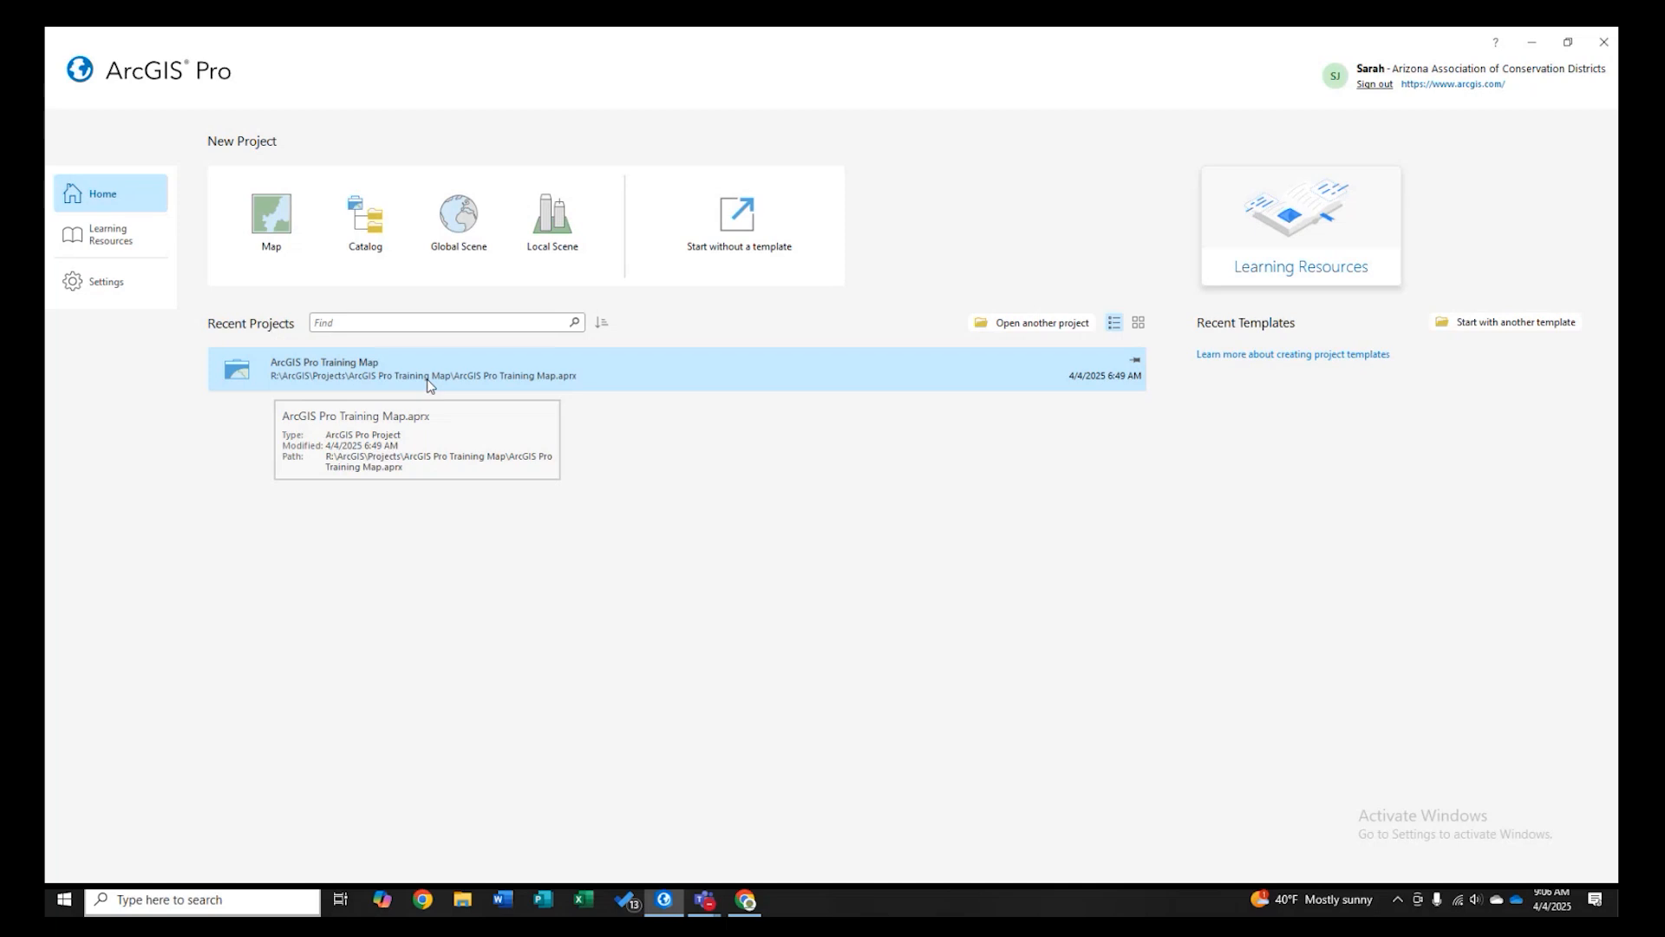
- Open the recent ArcGIS Pro Training Map project and review its licensing information from the project menu
click(344, 373)
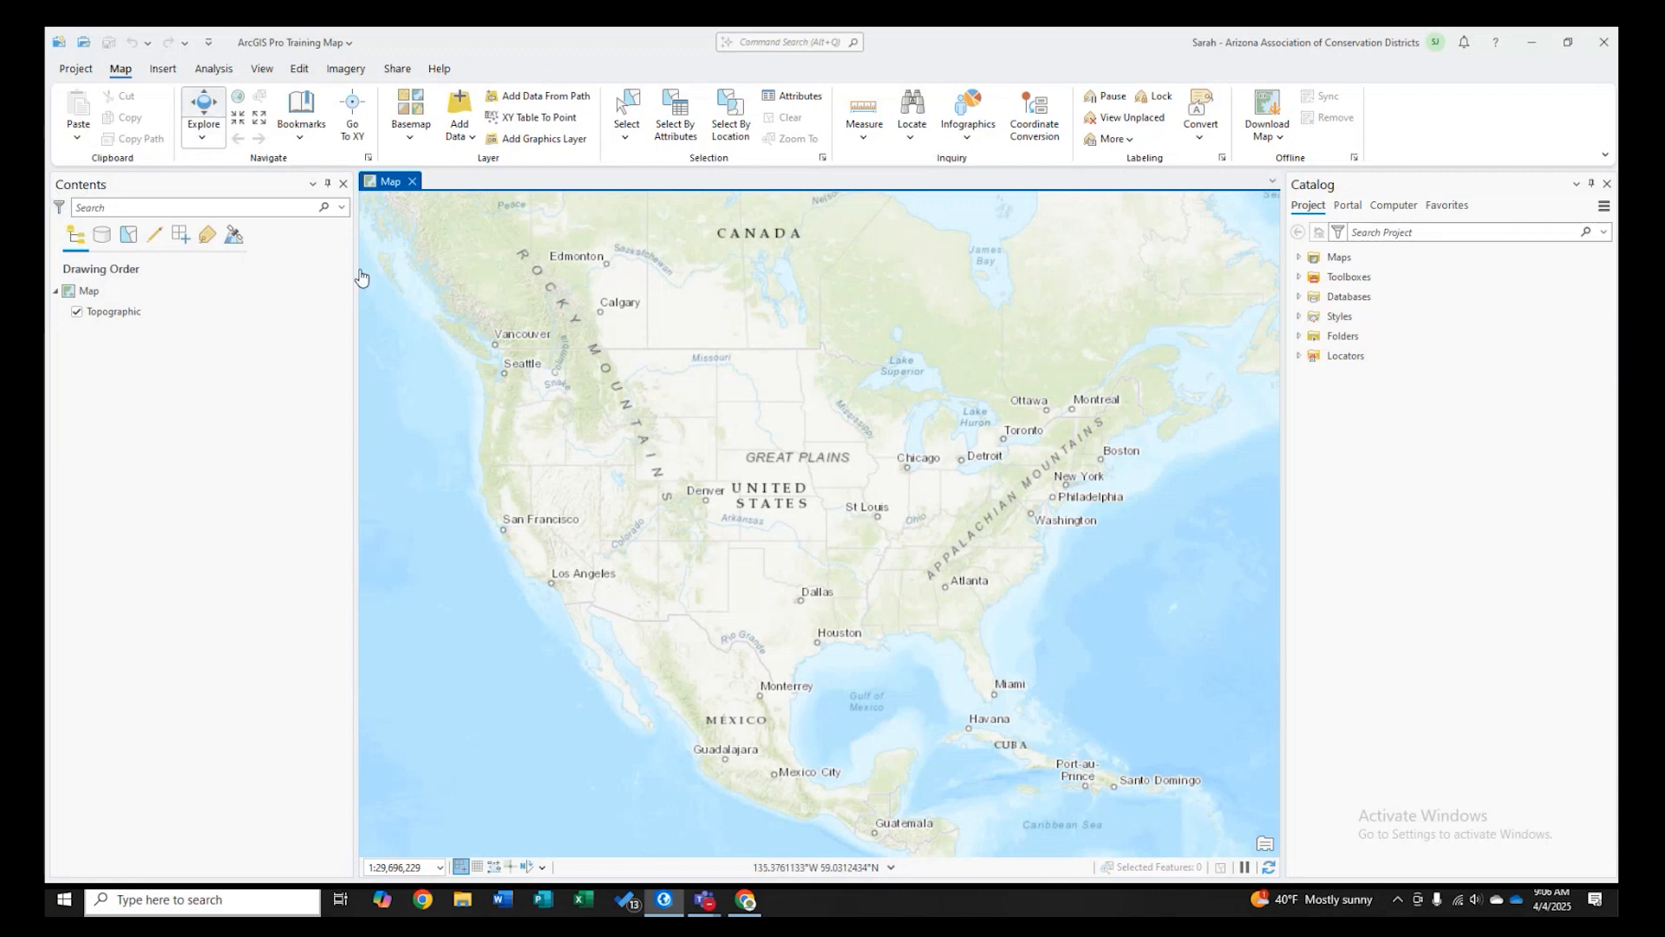
click(321, 310)
click(86, 74)
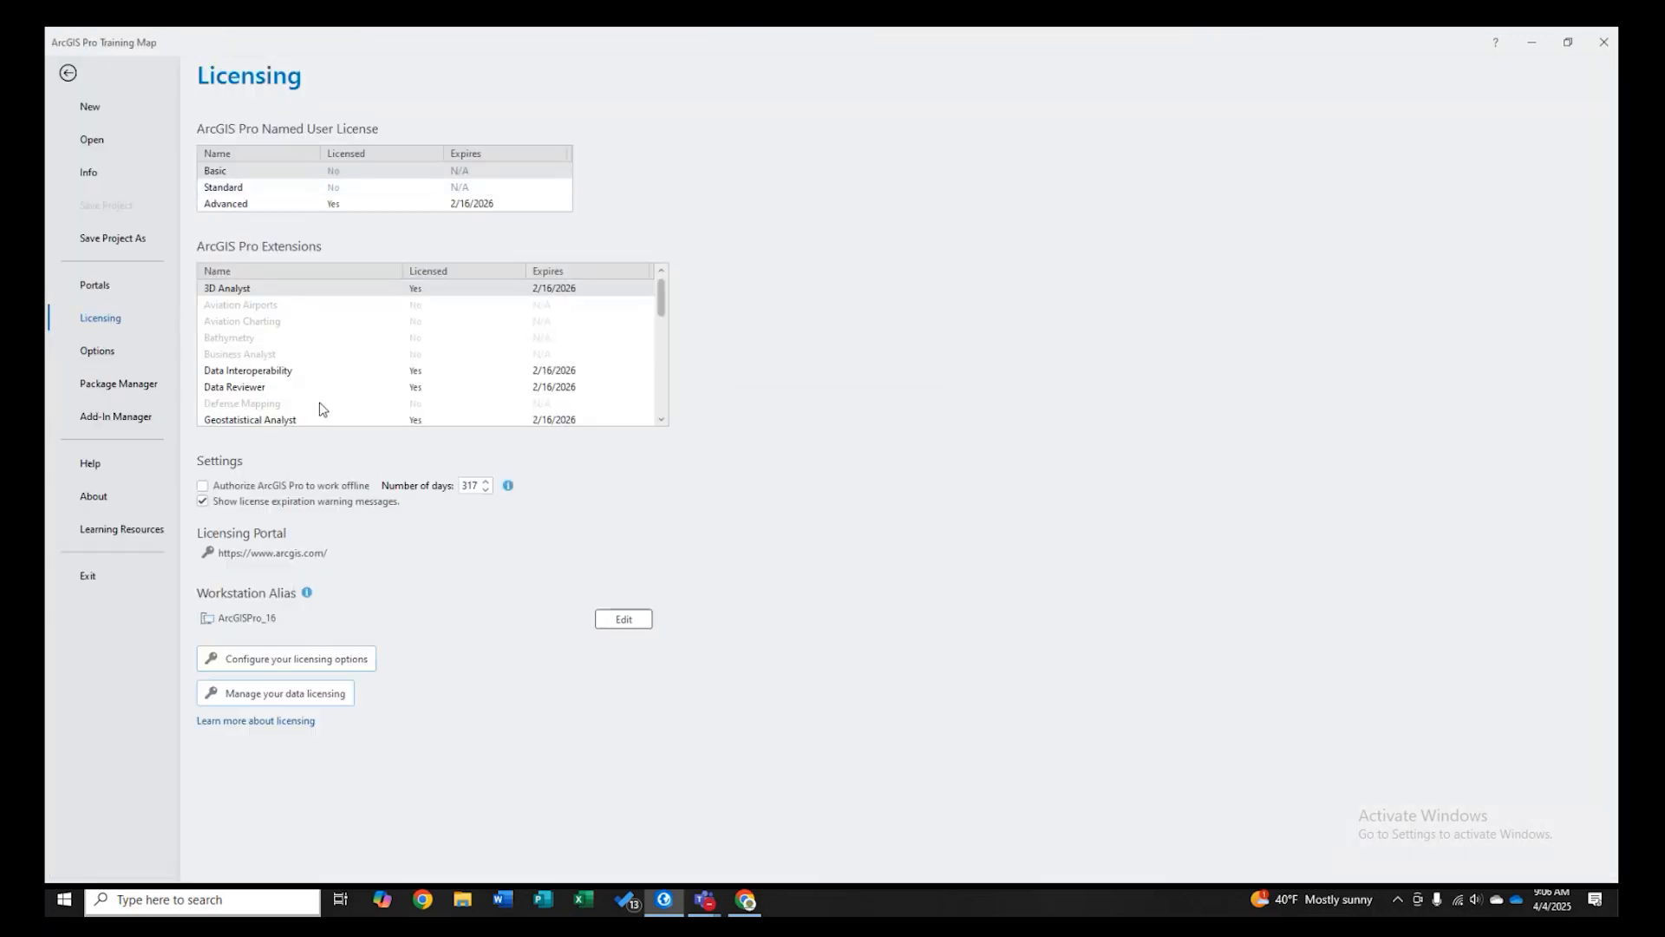
click(69, 75)
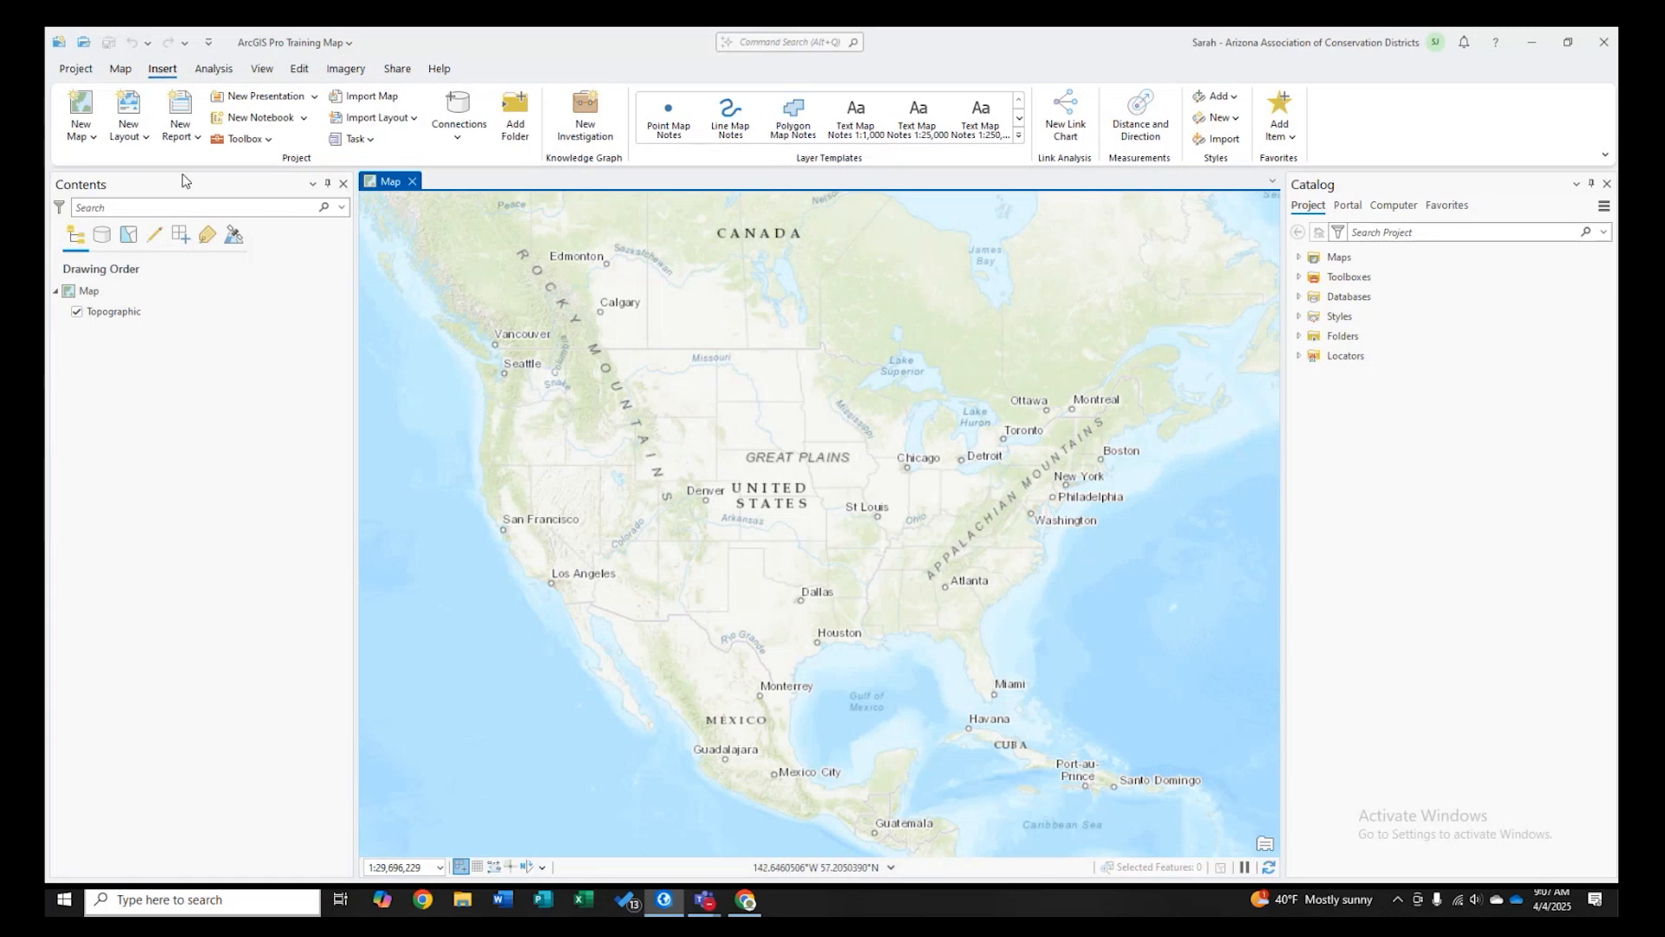
- Browse through each ribbon tab to examine the tools available on it
click(213, 69)
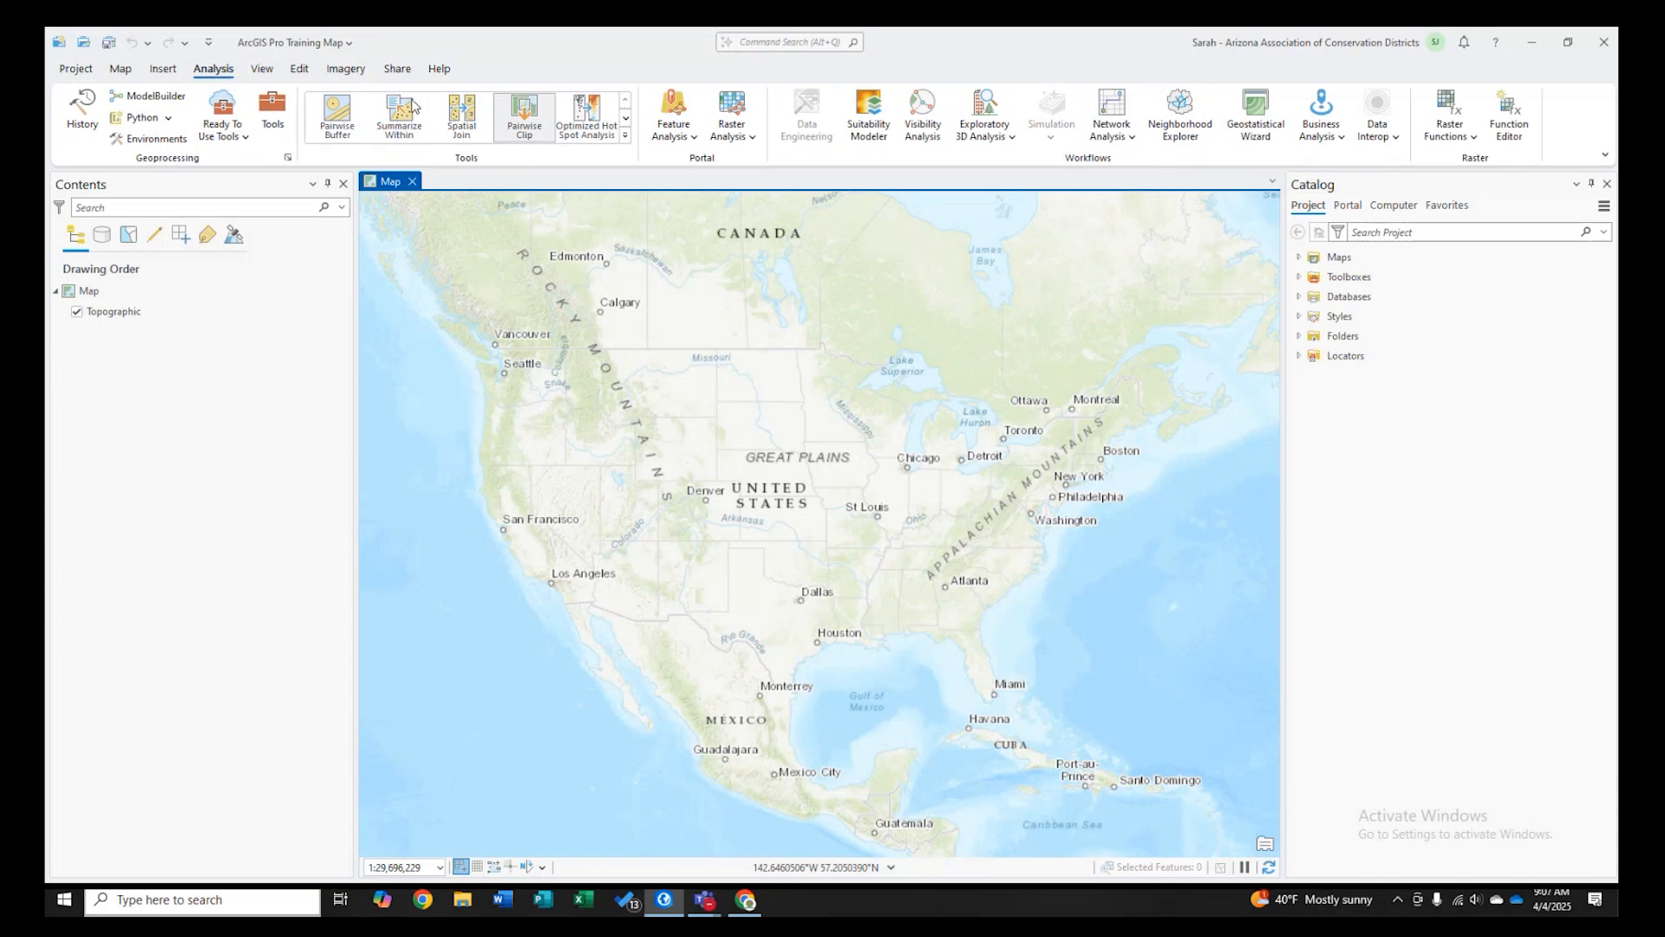
click(261, 69)
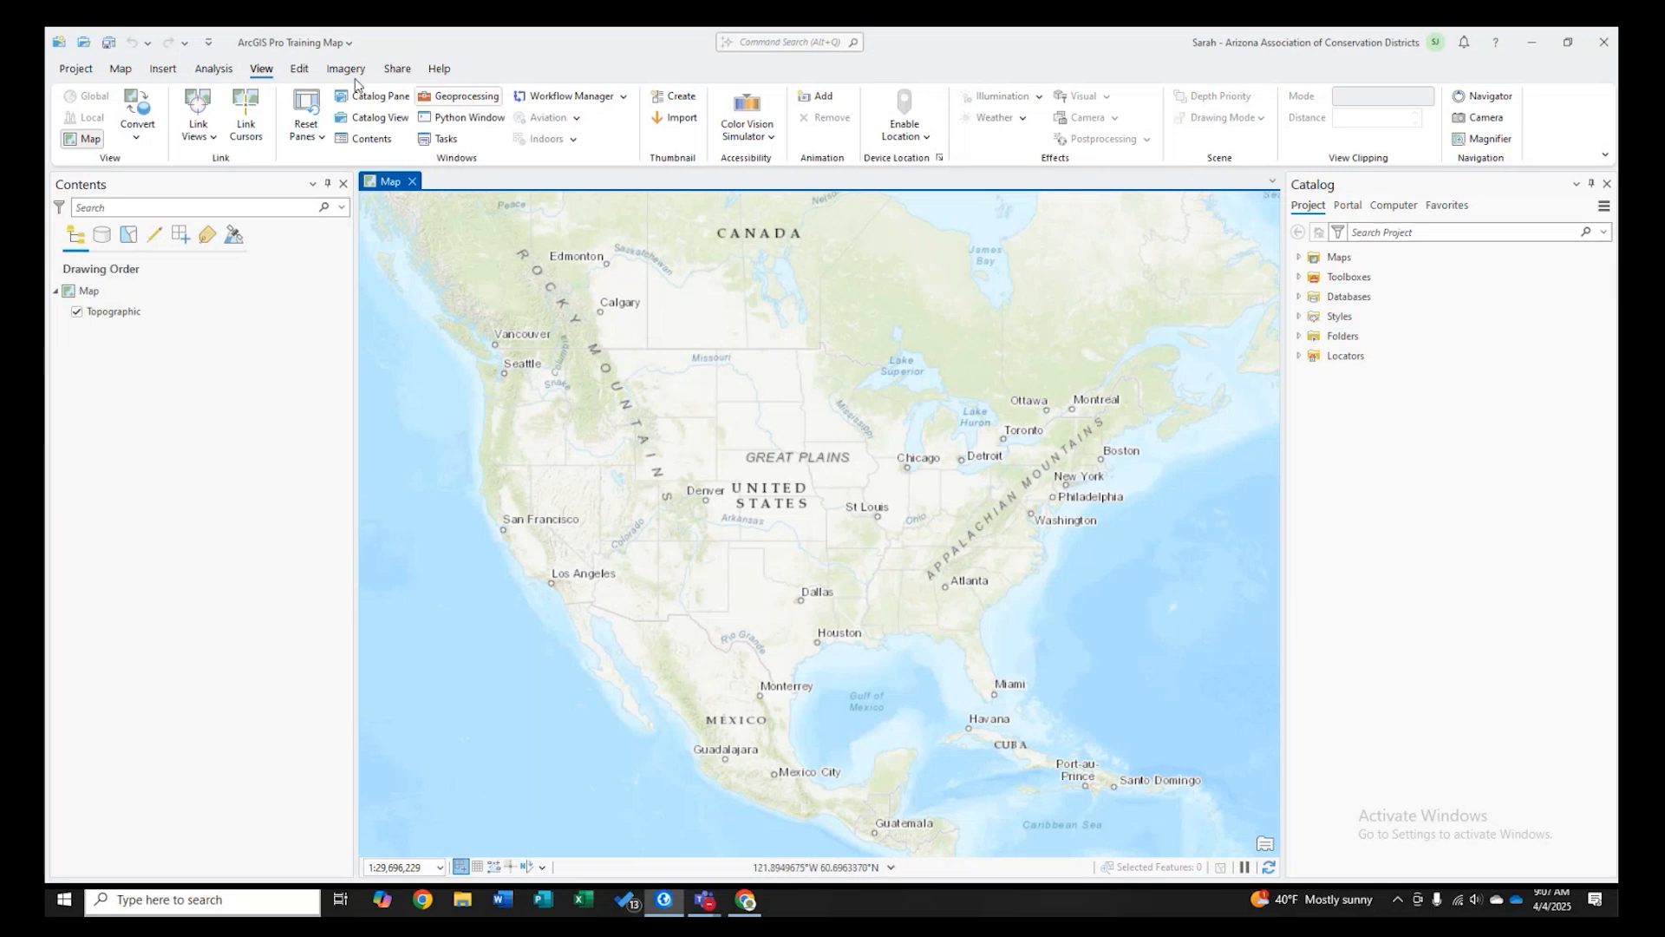
click(299, 70)
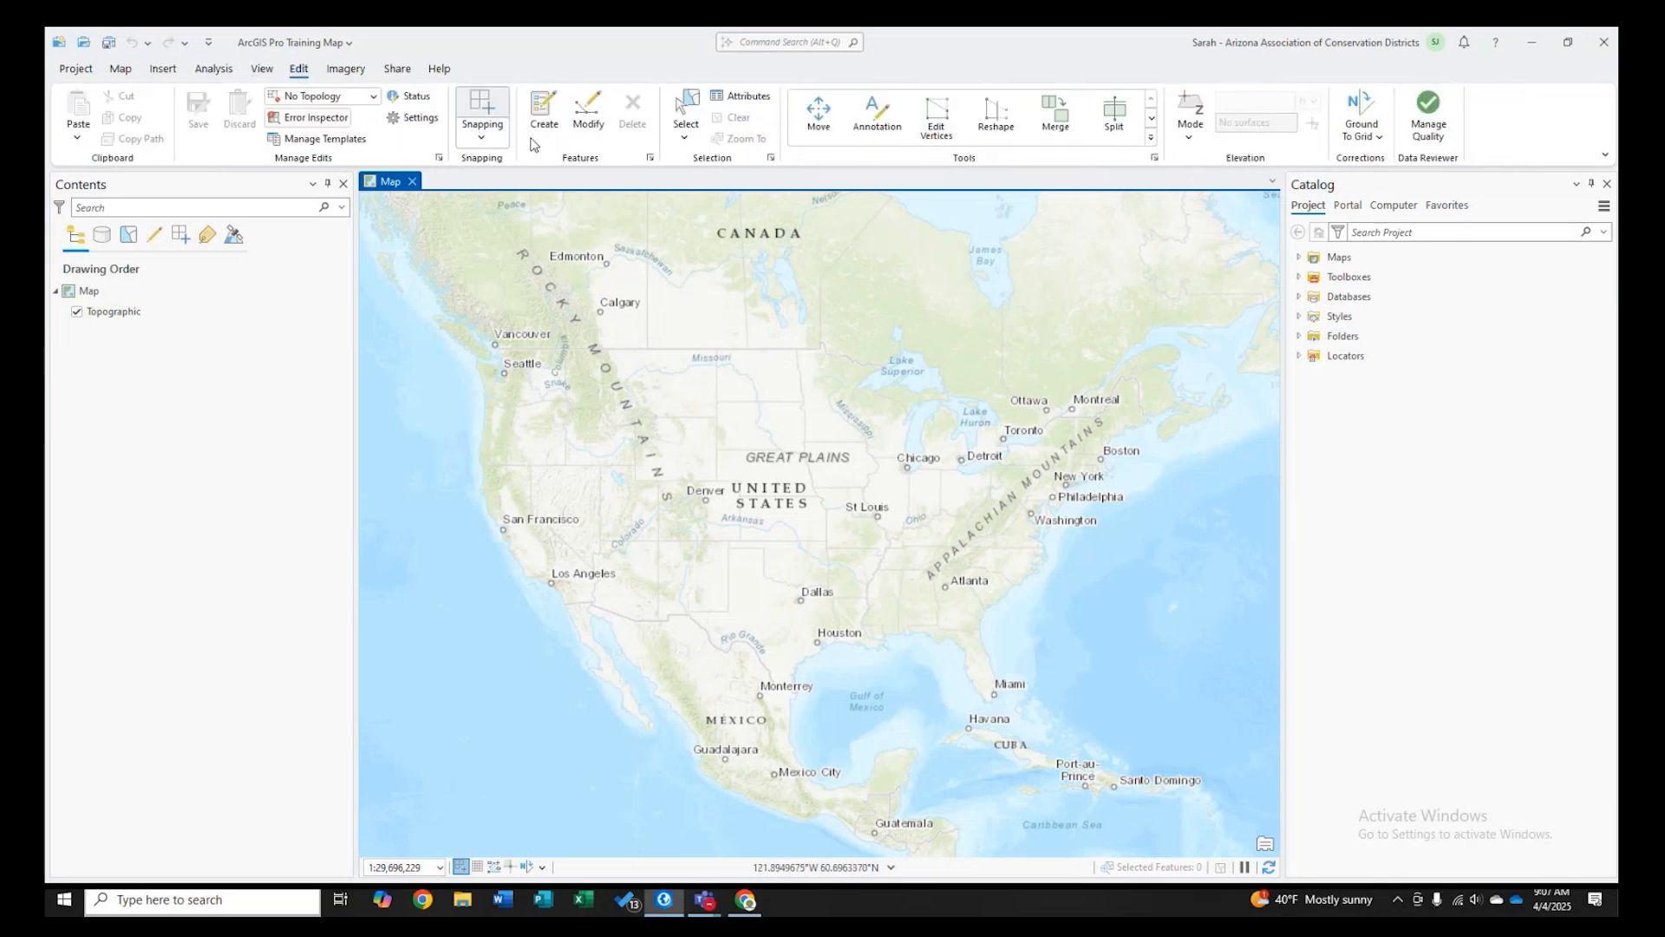
click(345, 69)
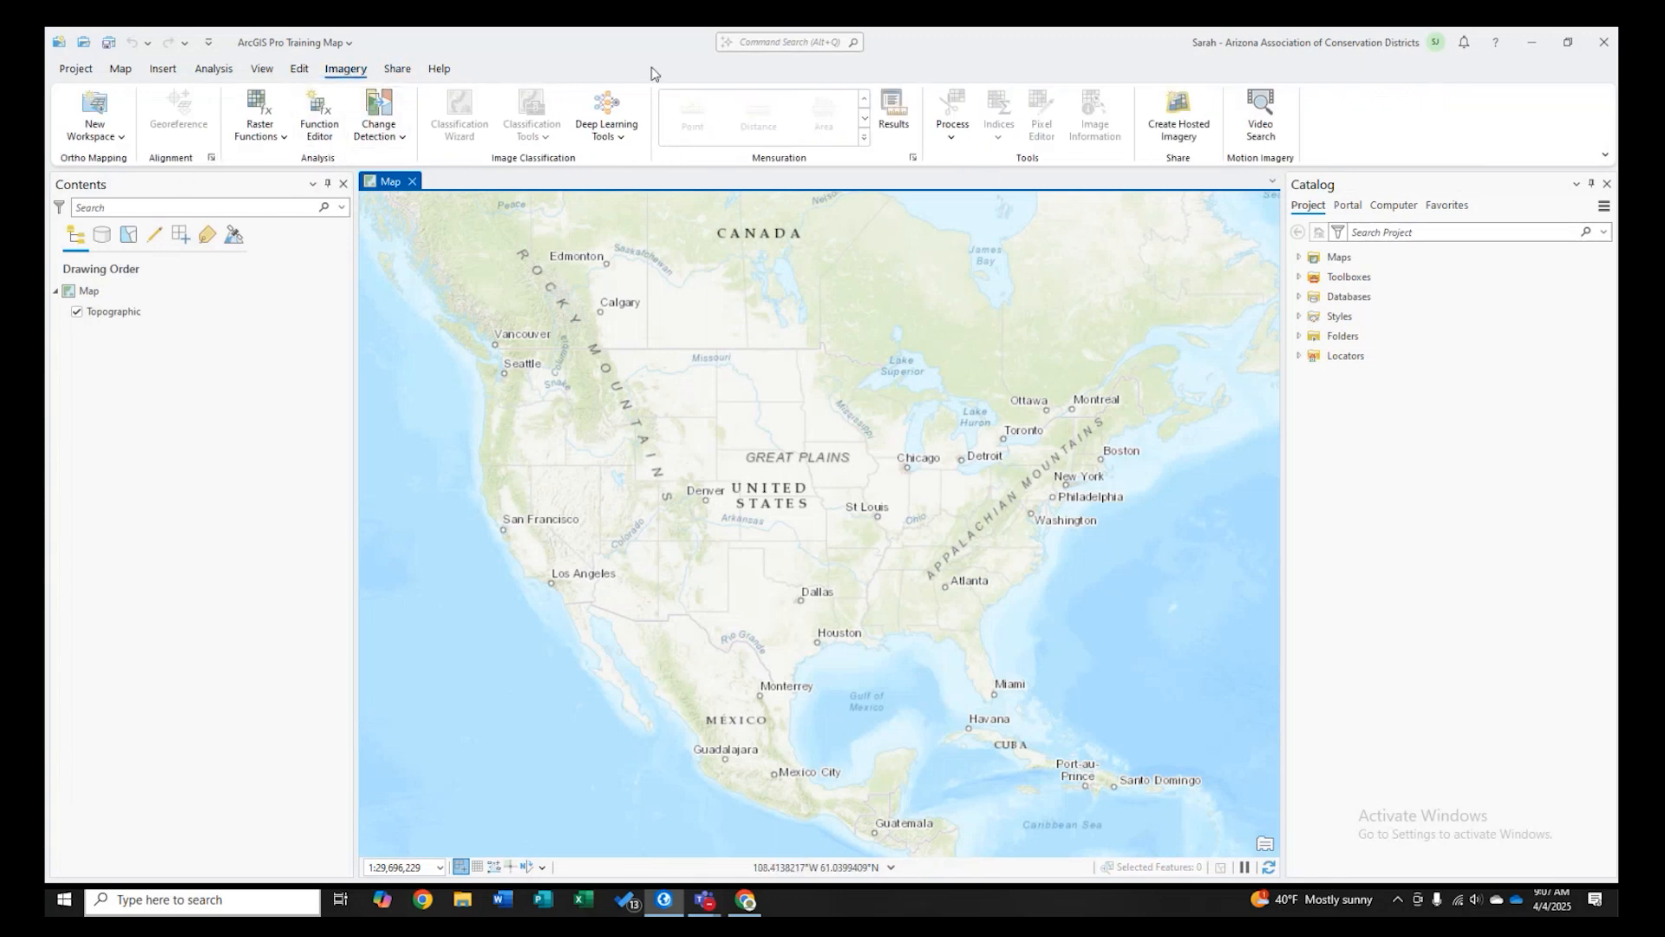
click(398, 70)
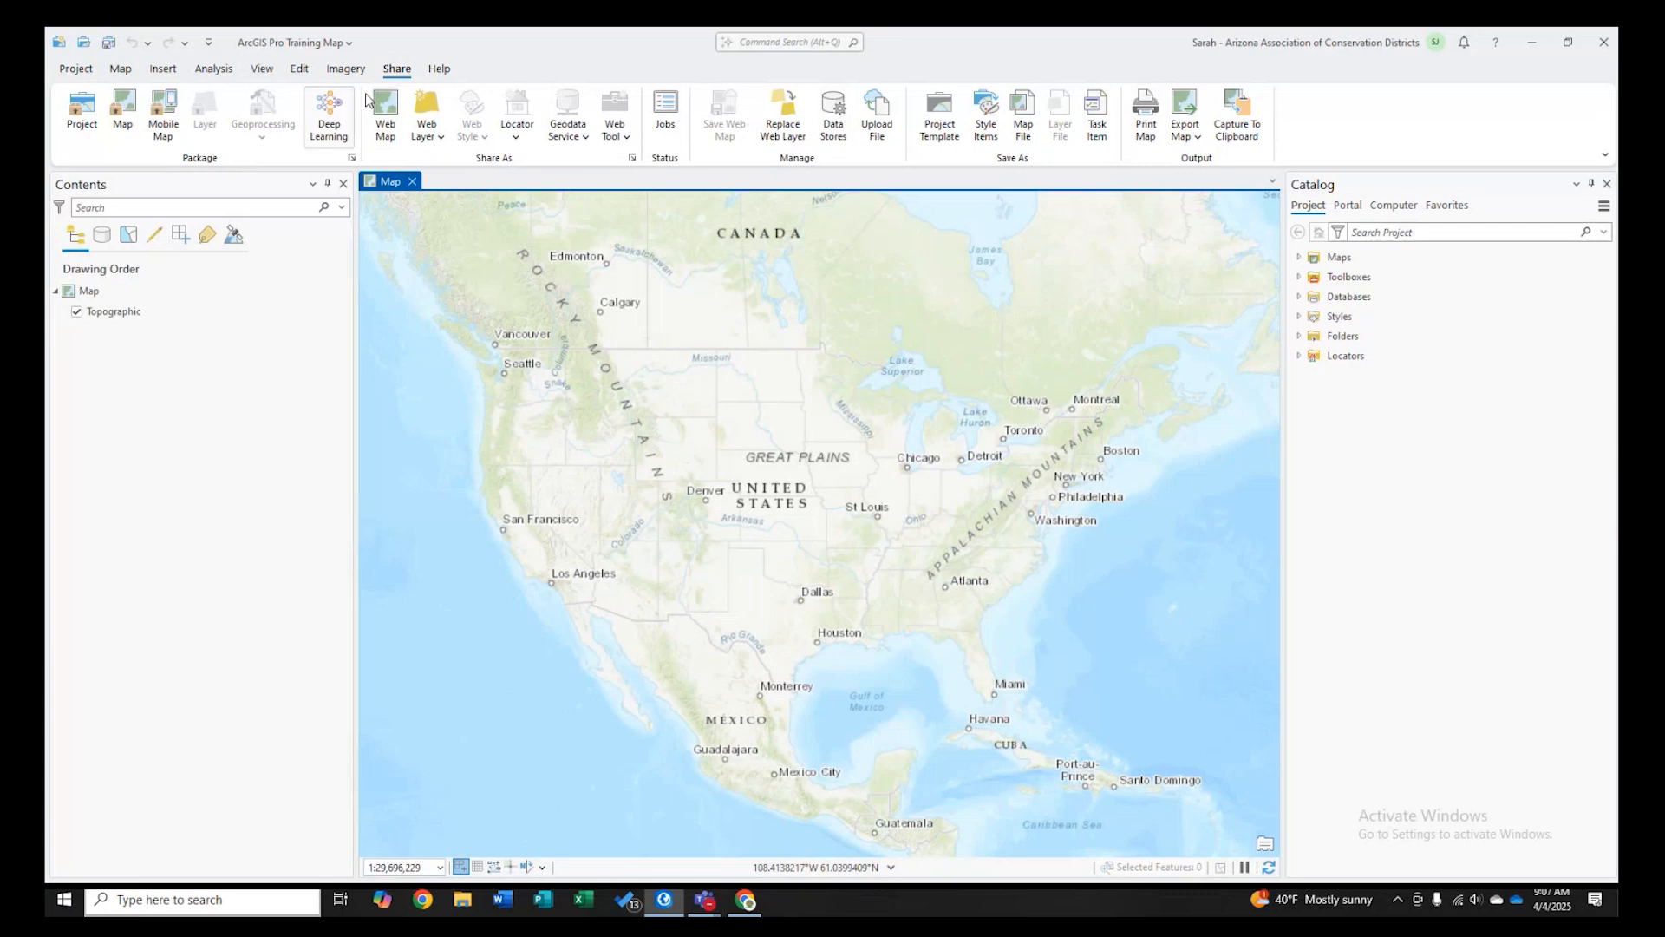
click(439, 69)
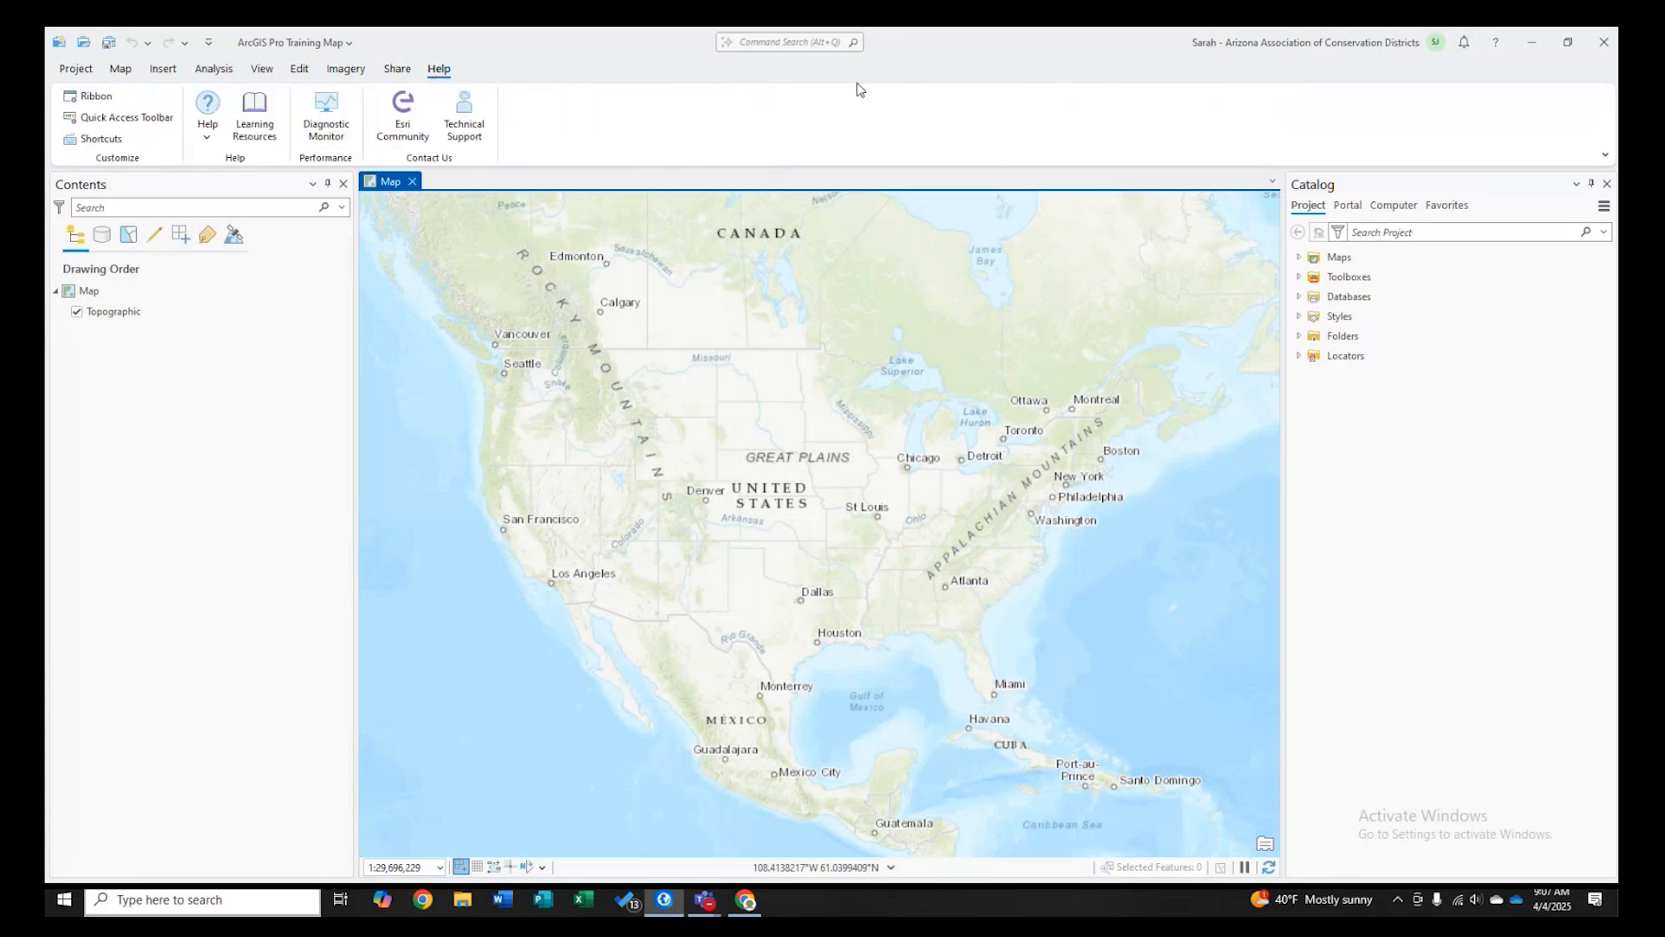
click(122, 69)
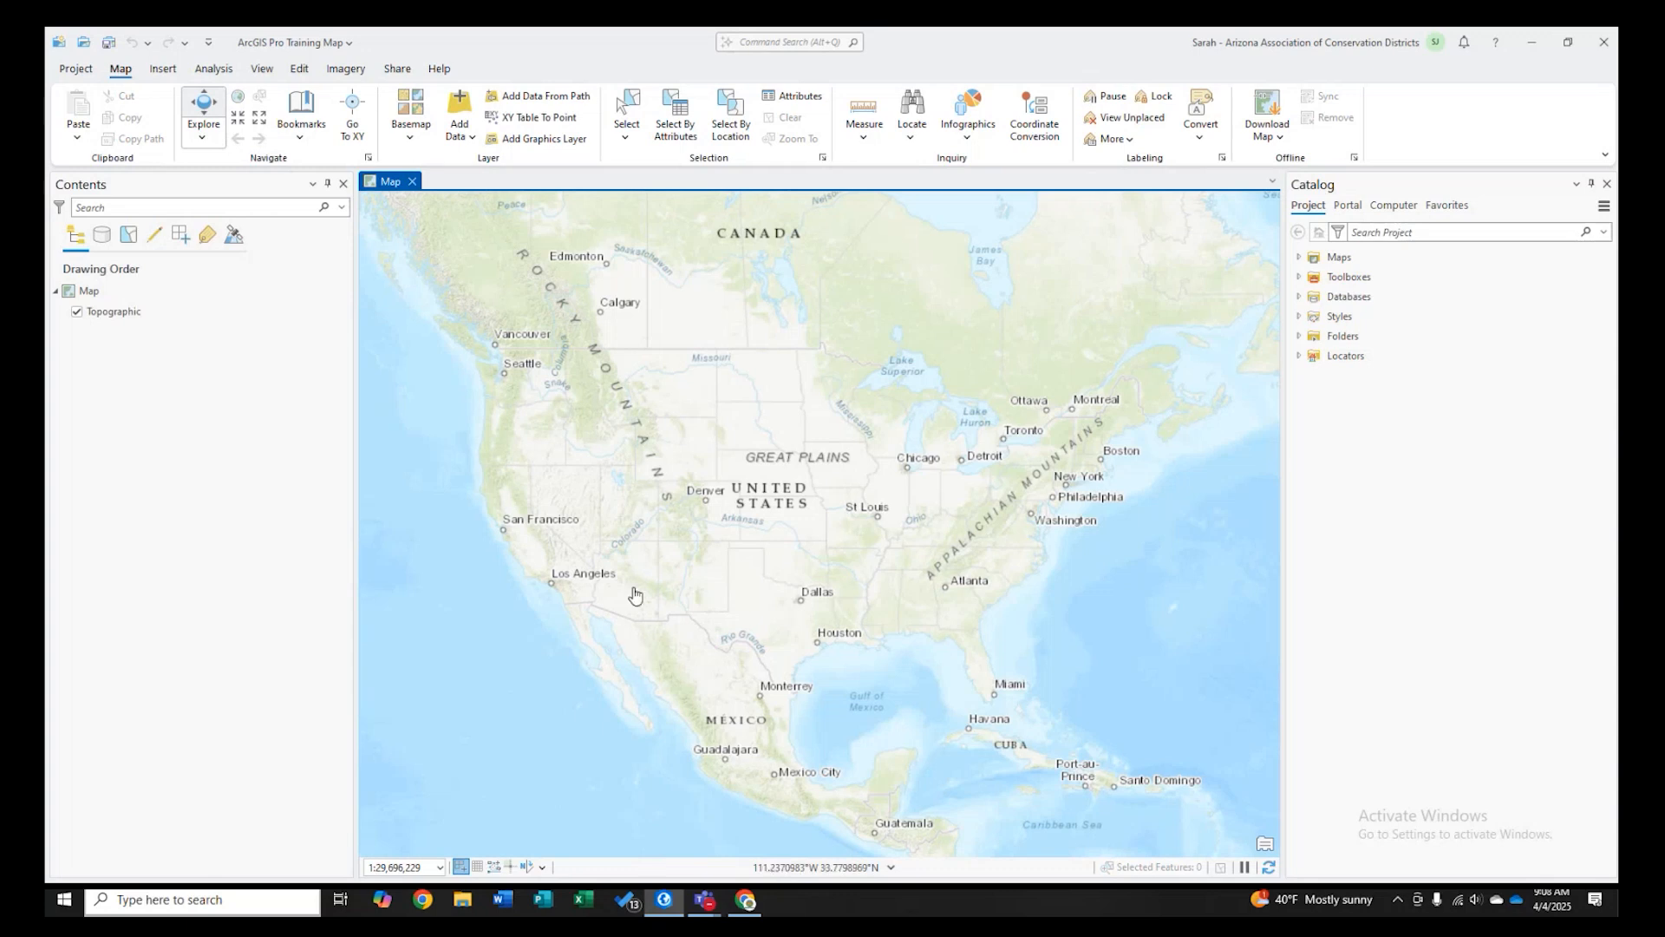
- Zoom and pan the map in to the Prescott area of Arizona
scroll(635, 595, up, 4)
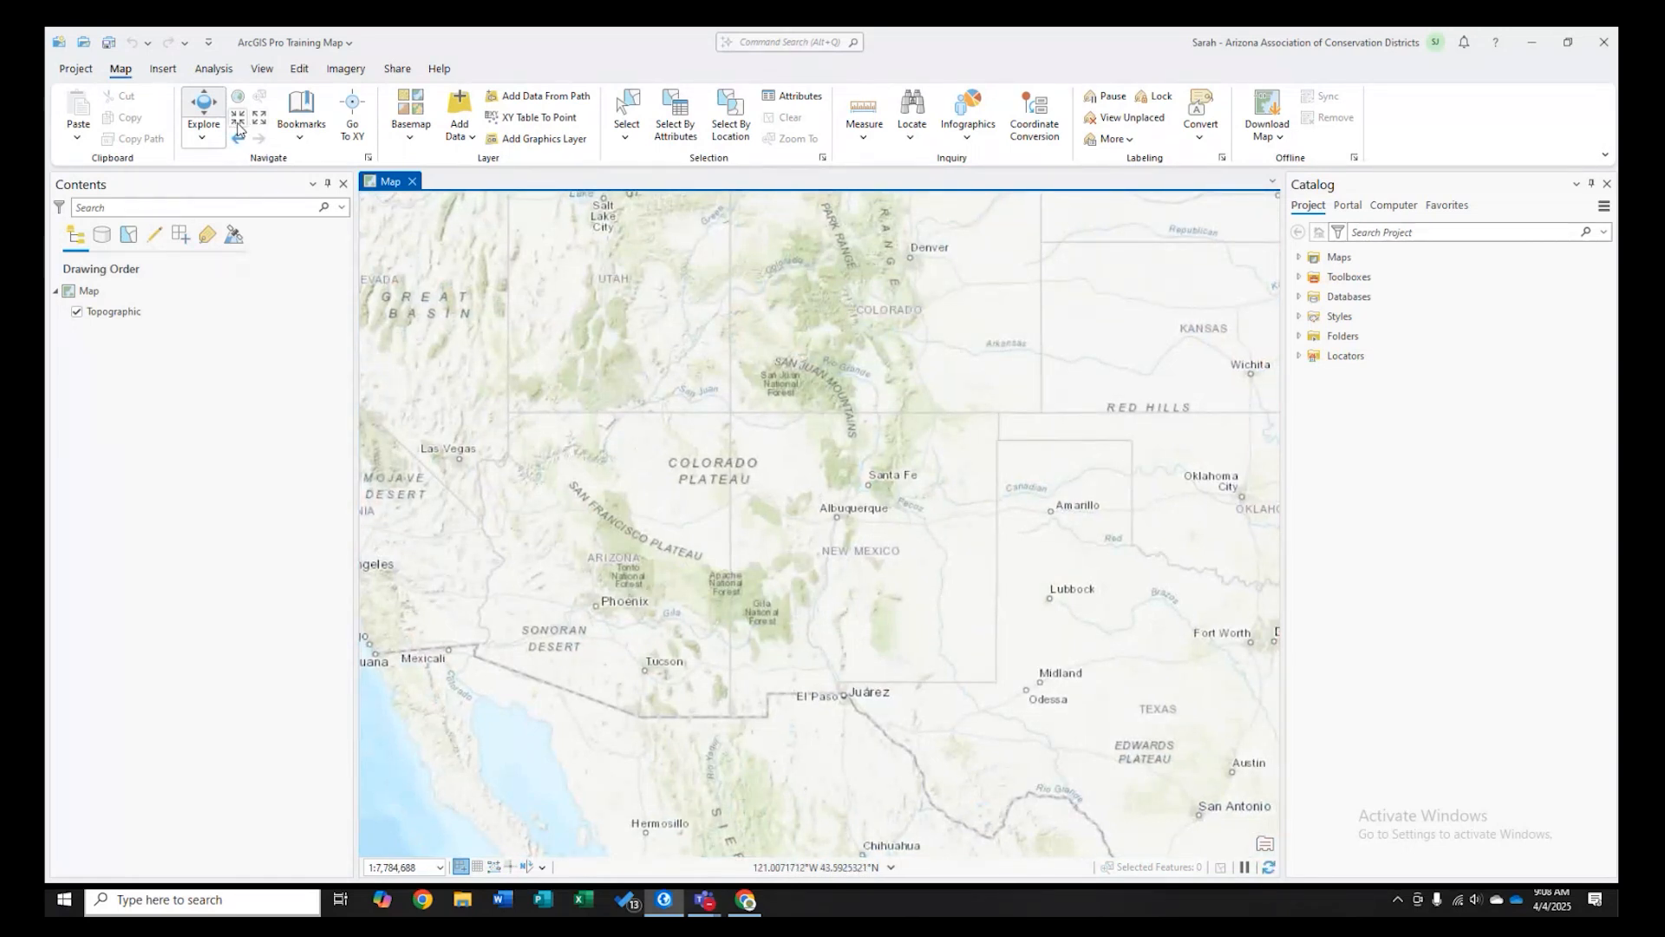
click(238, 123)
click(237, 123)
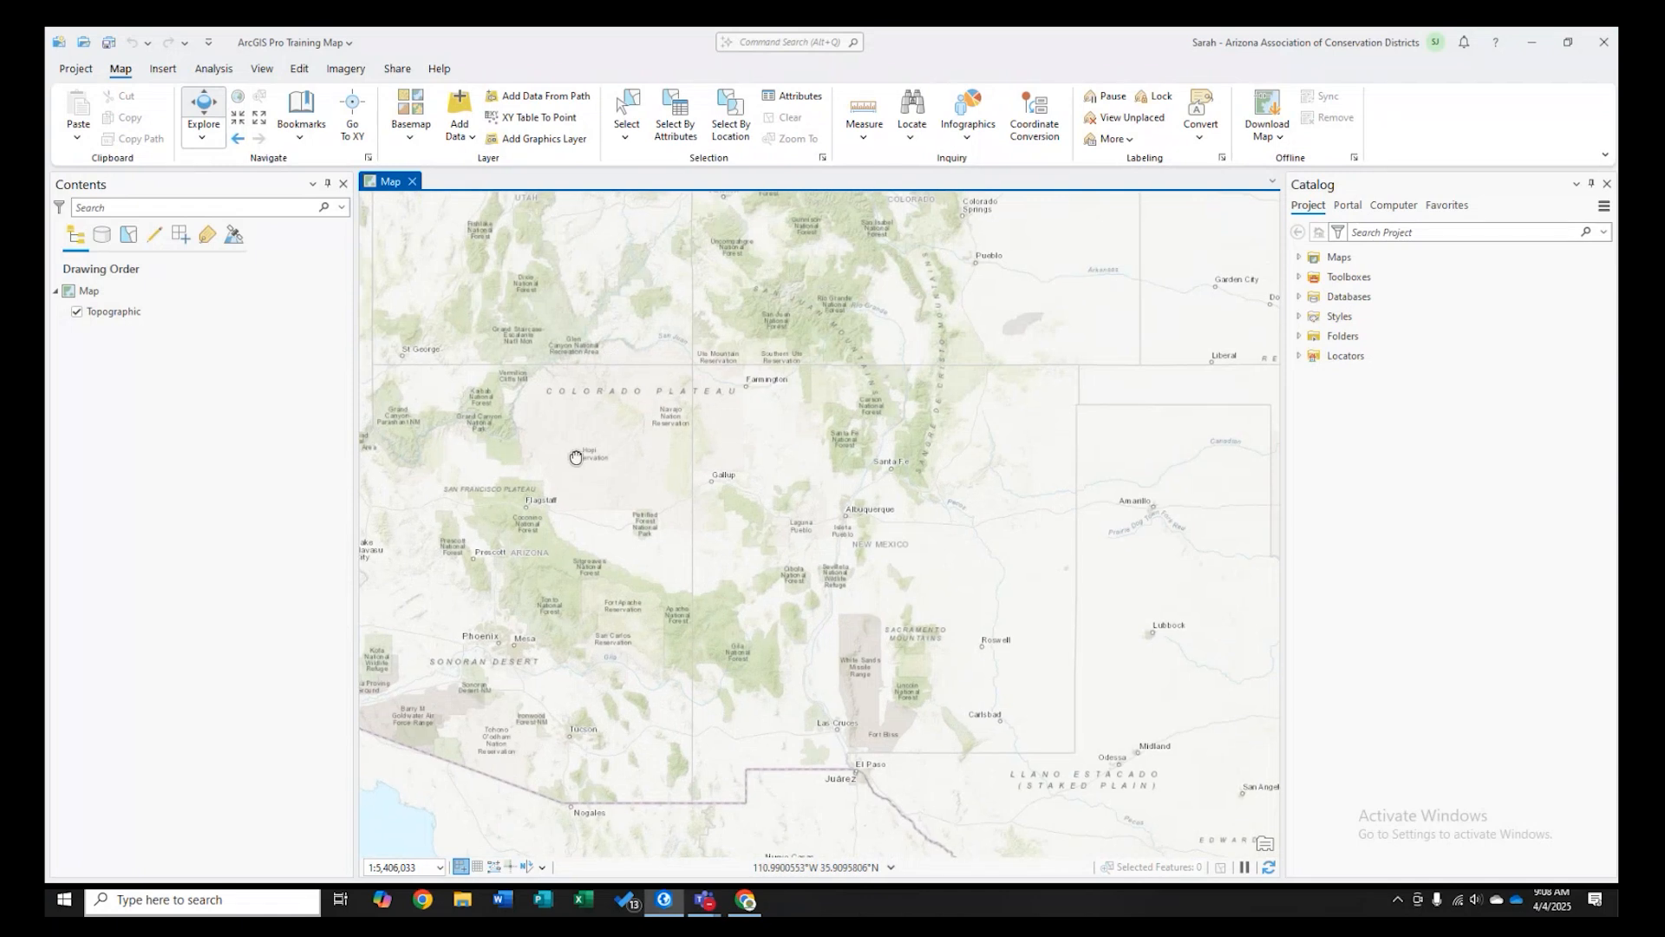
drag(576, 456, 651, 442)
click(238, 120)
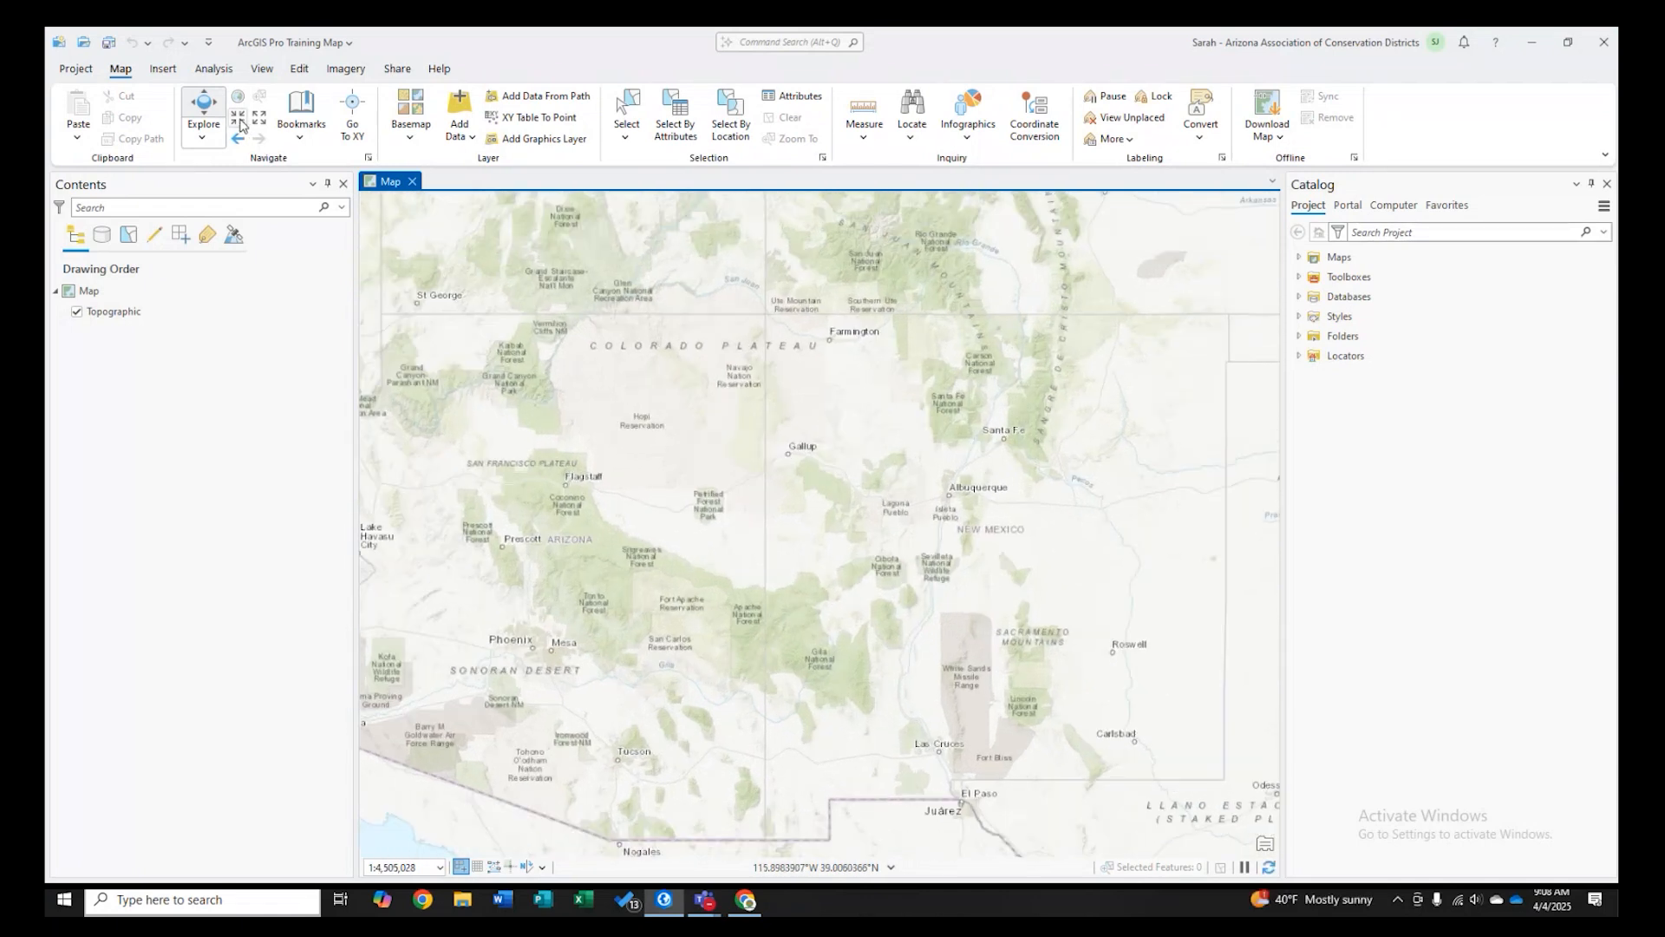
click(259, 119)
drag(547, 454, 691, 411)
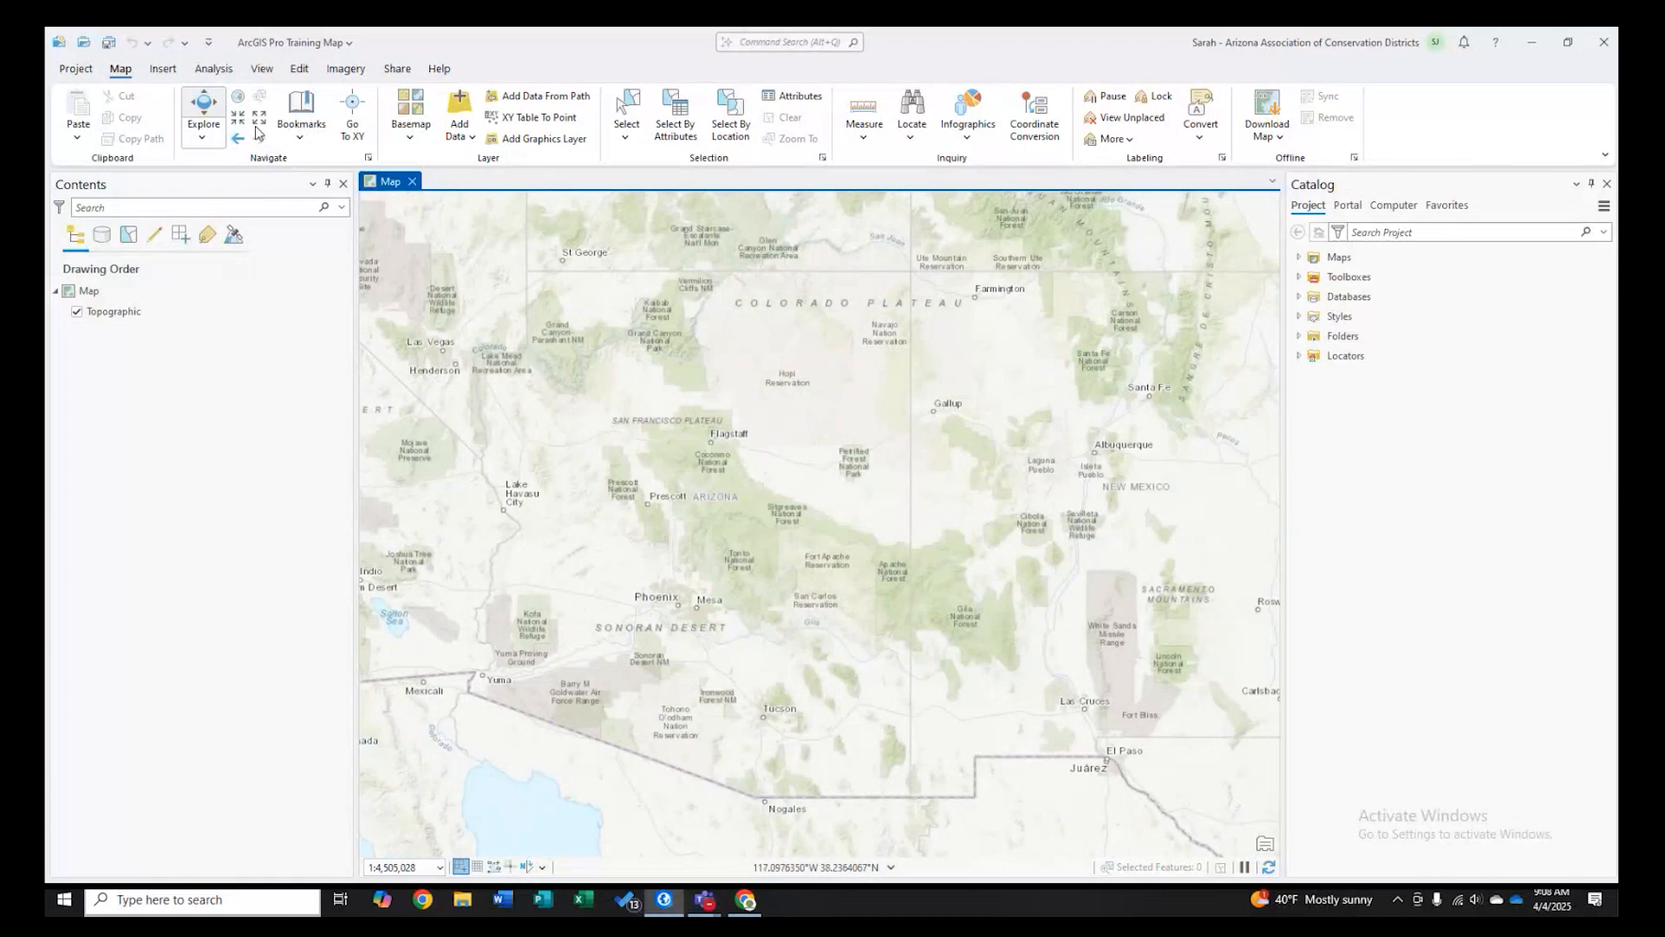
drag(650, 500, 777, 494)
scroll(777, 495, up, 5)
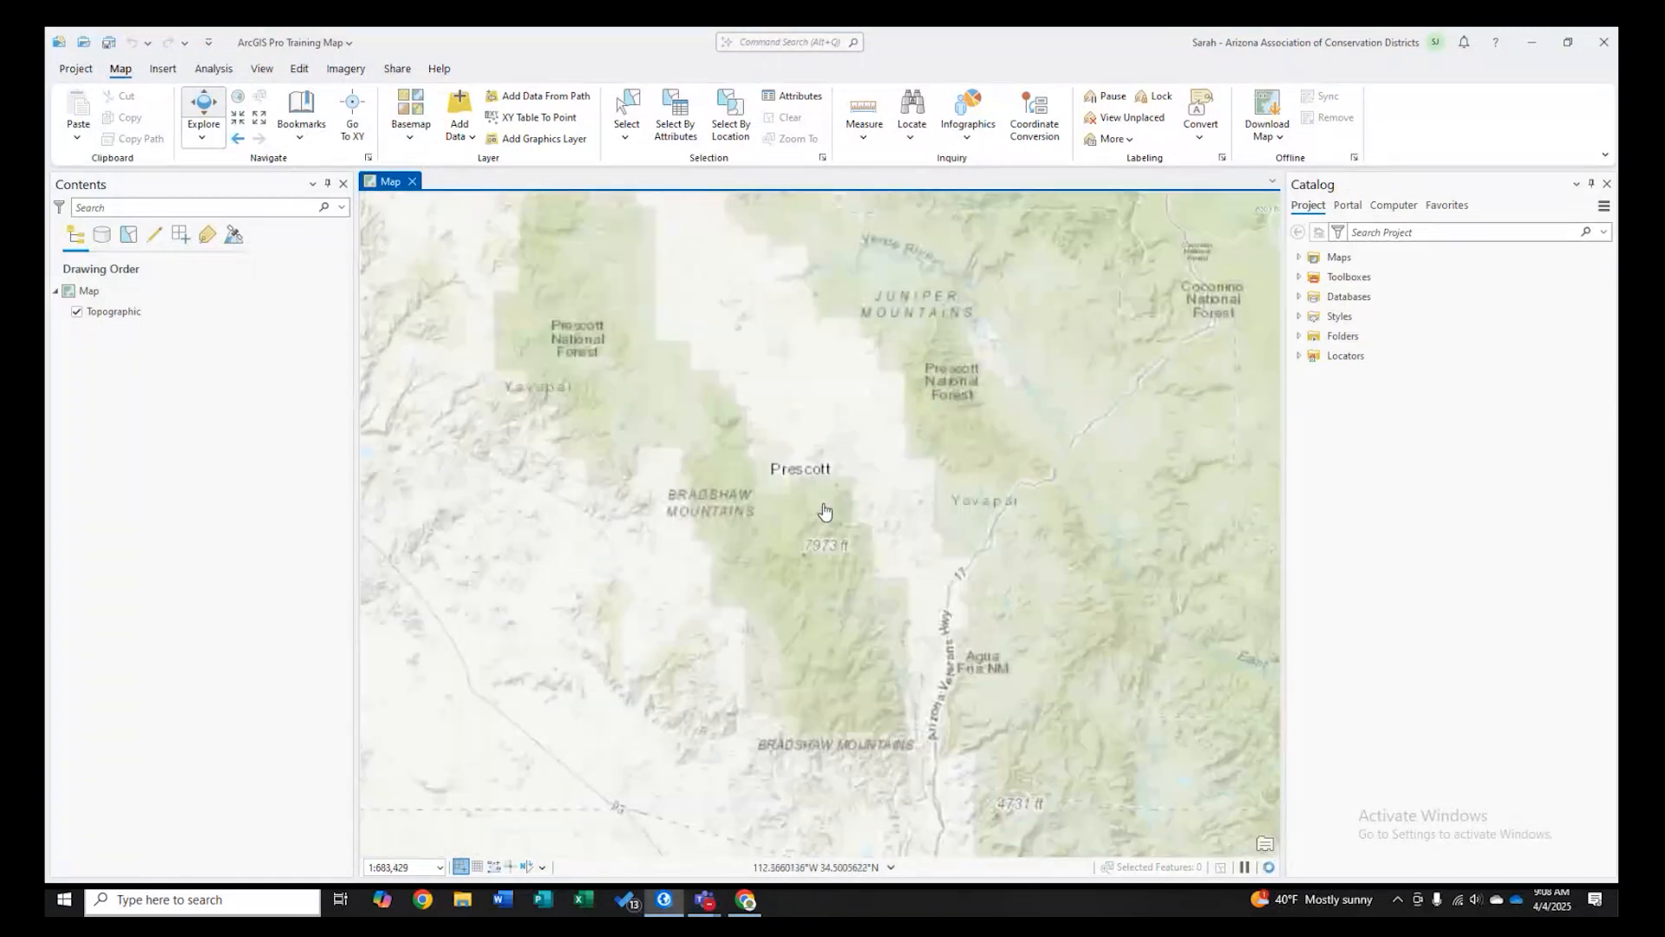
scroll(821, 509, up, 3)
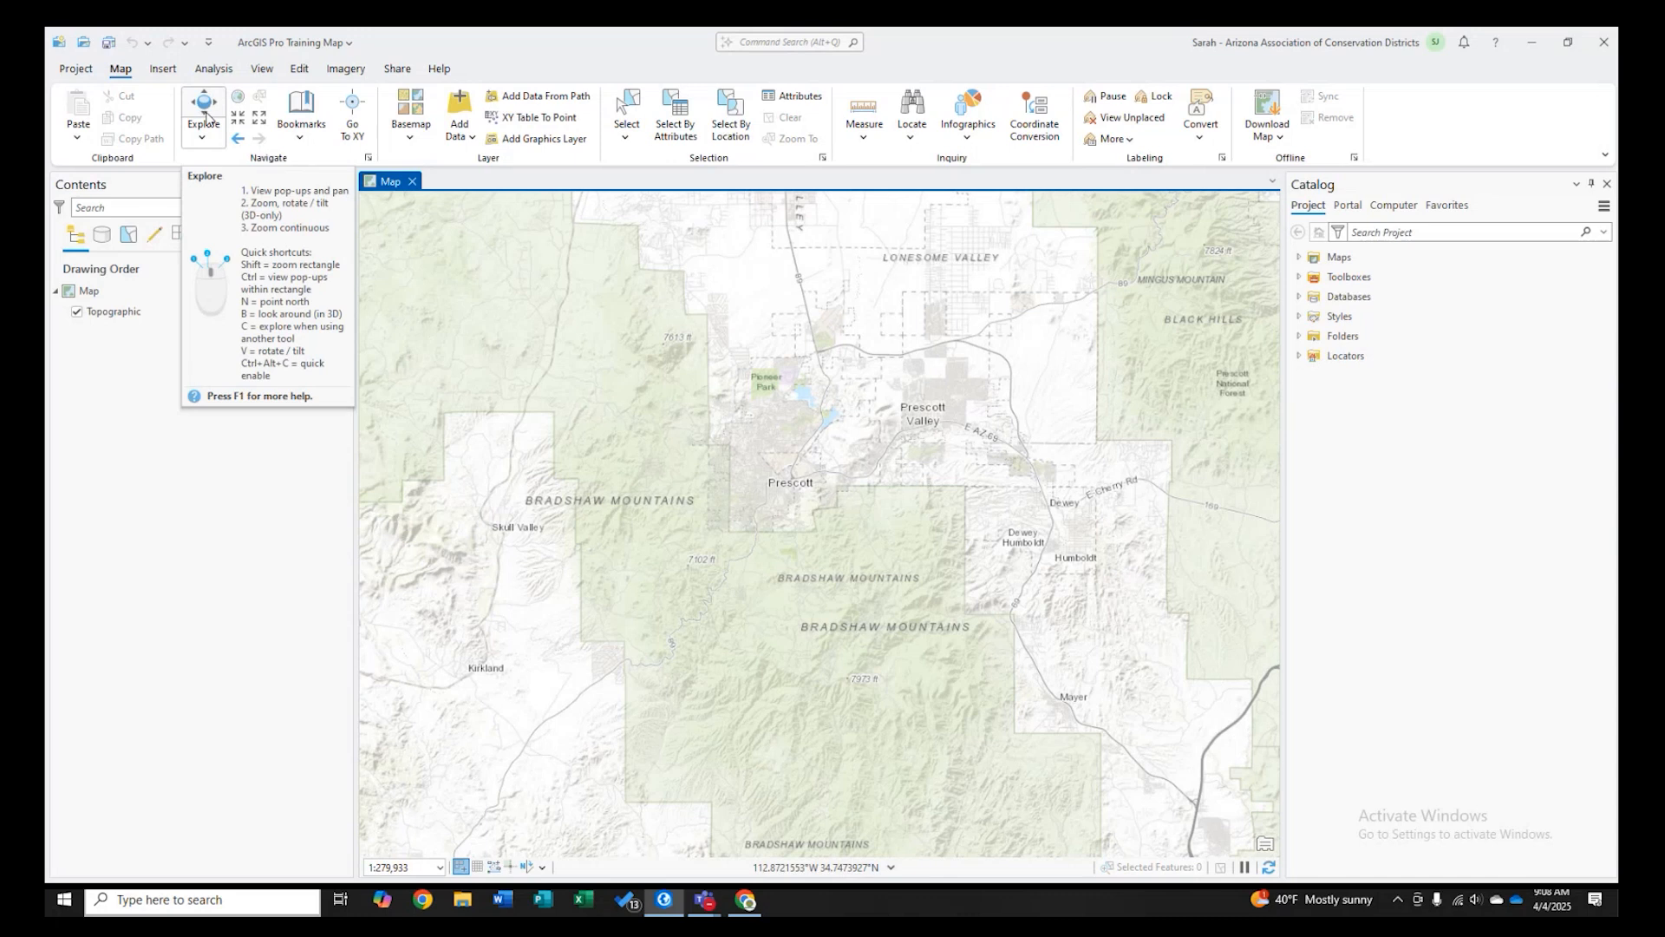
drag(679, 367, 640, 369)
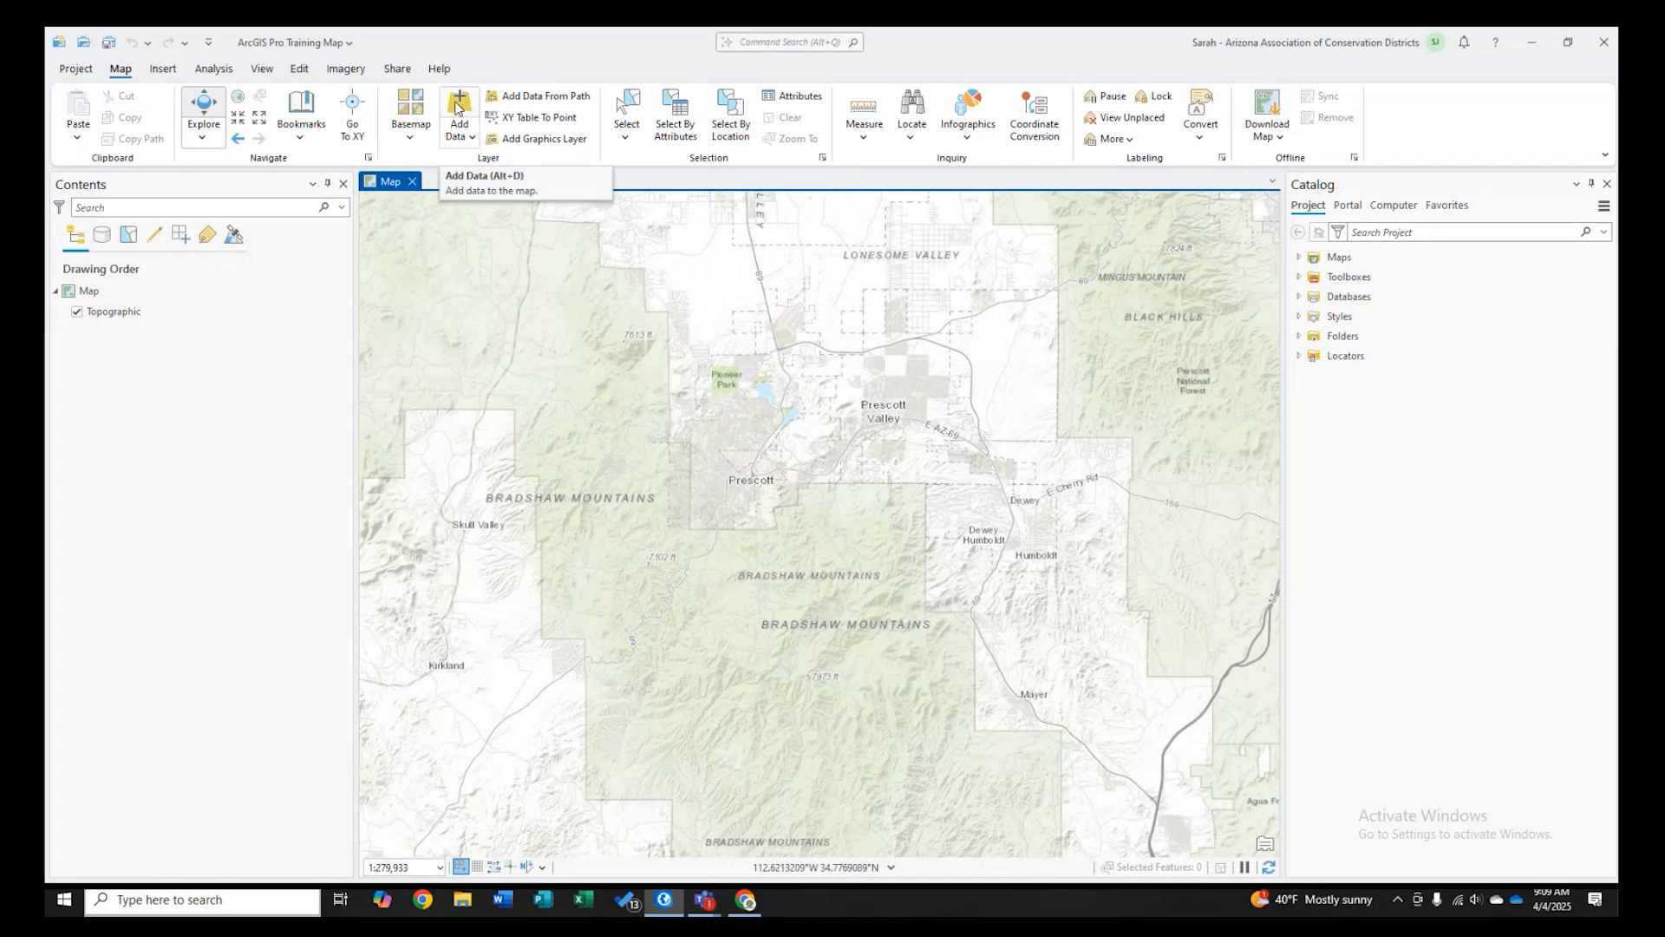
- Open Add Data and inspect the Prescott shapefile's component files in the Desktop folder of File Explorer
click(458, 108)
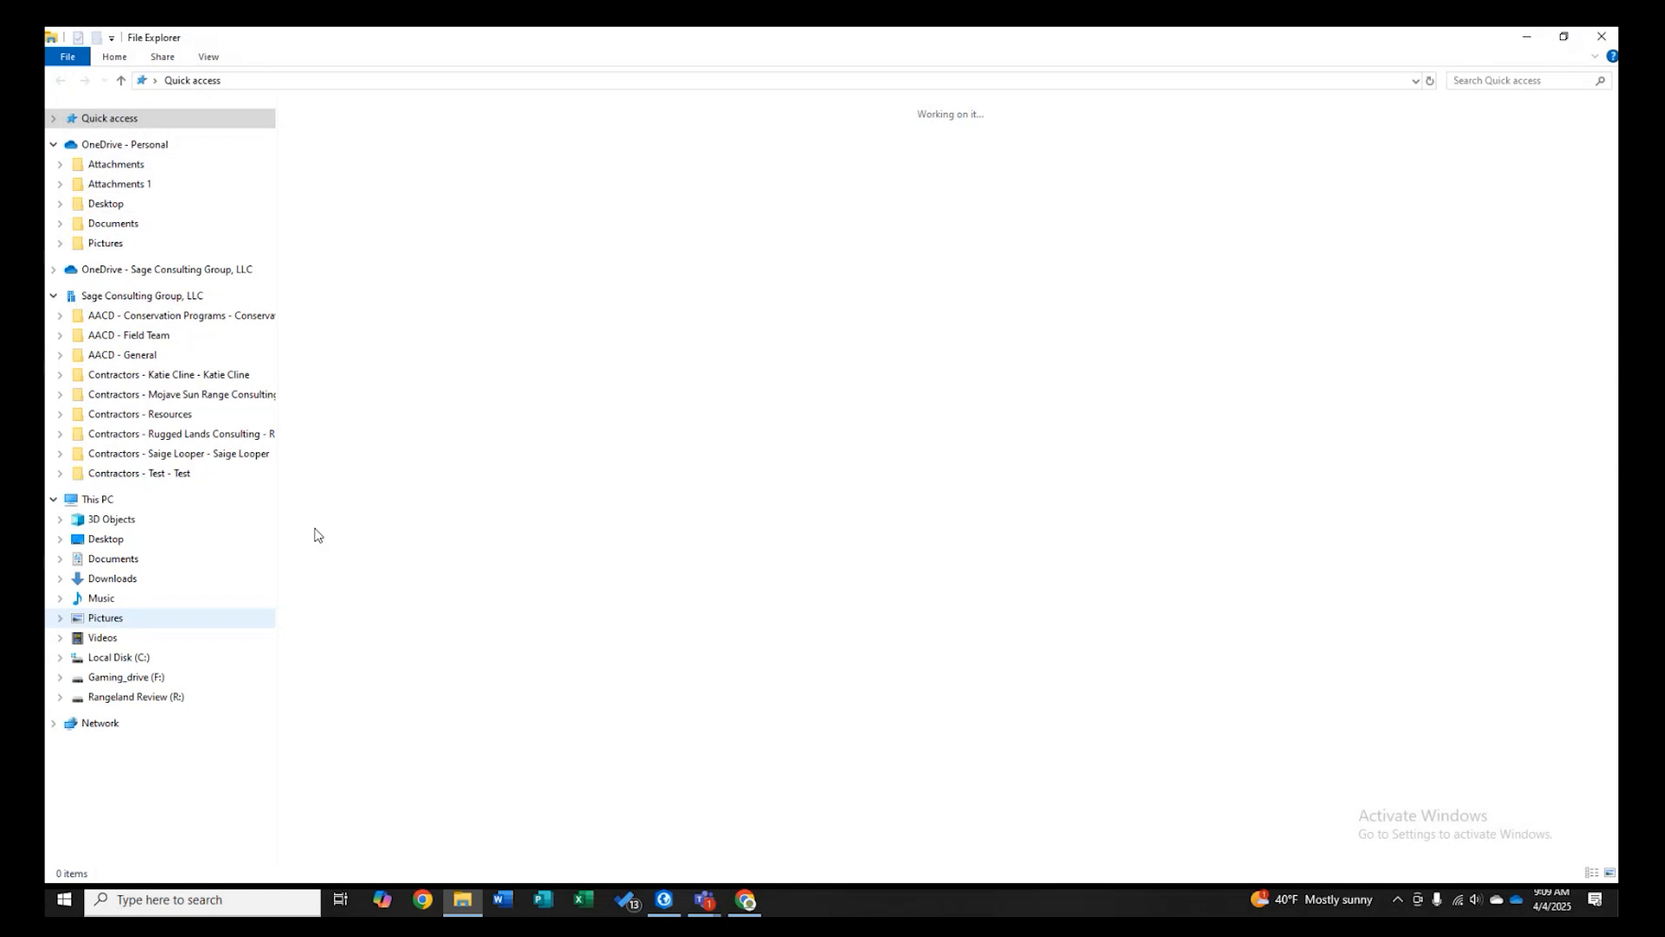
drag(590, 43, 2, 139)
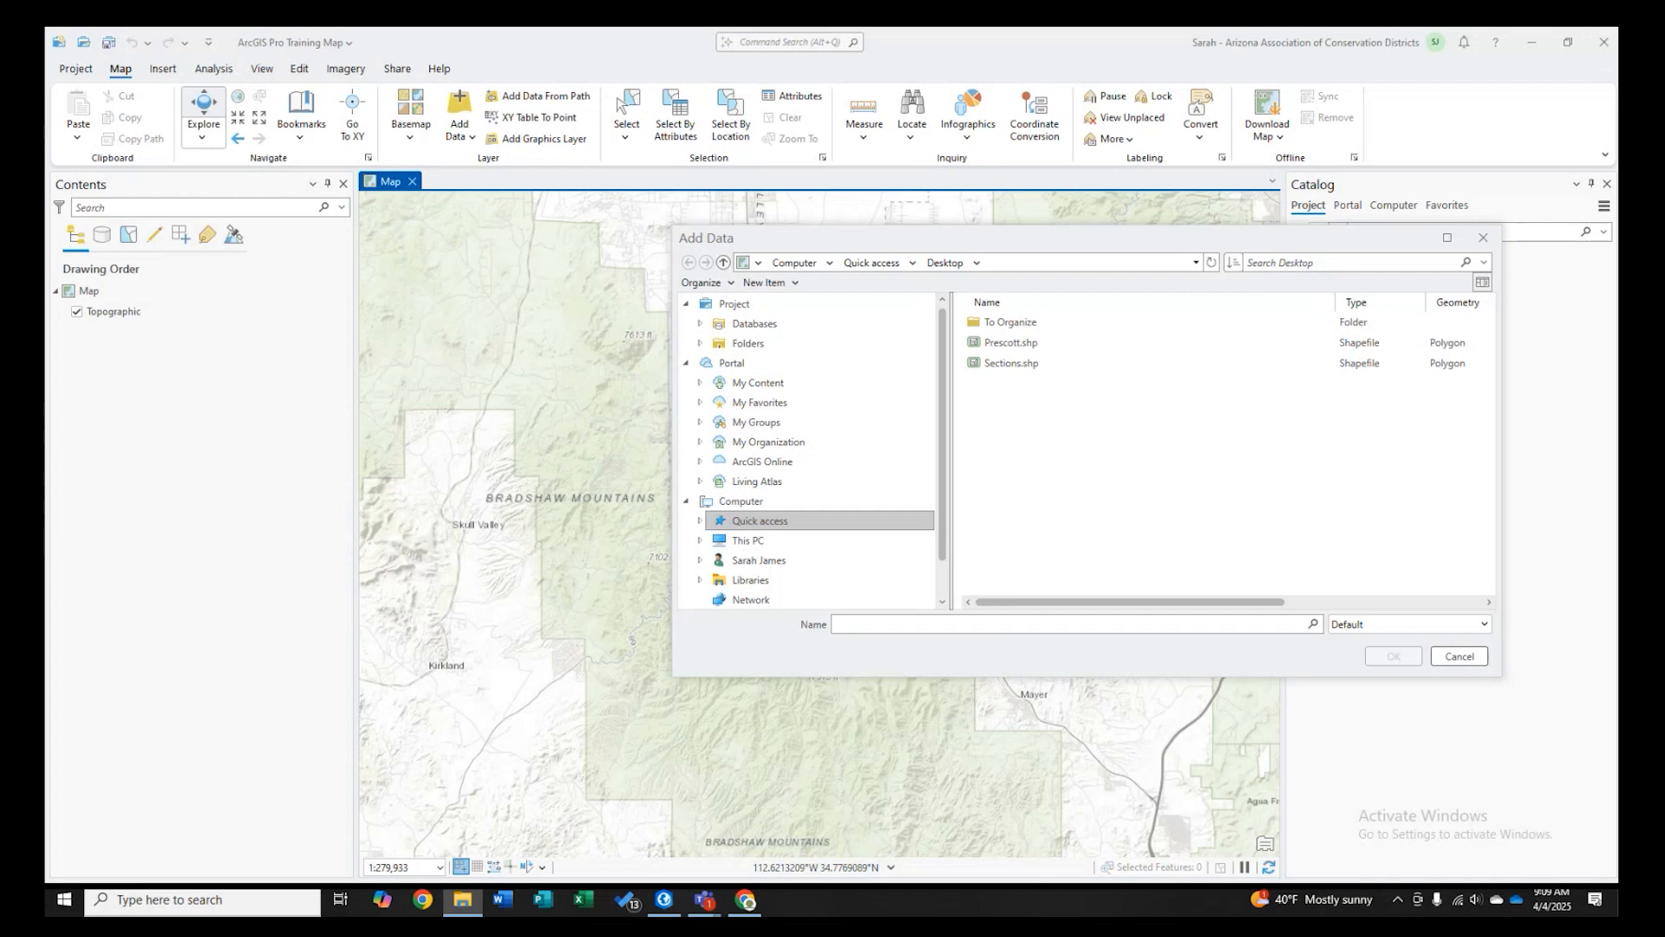
drag(2, 304, 761, 31)
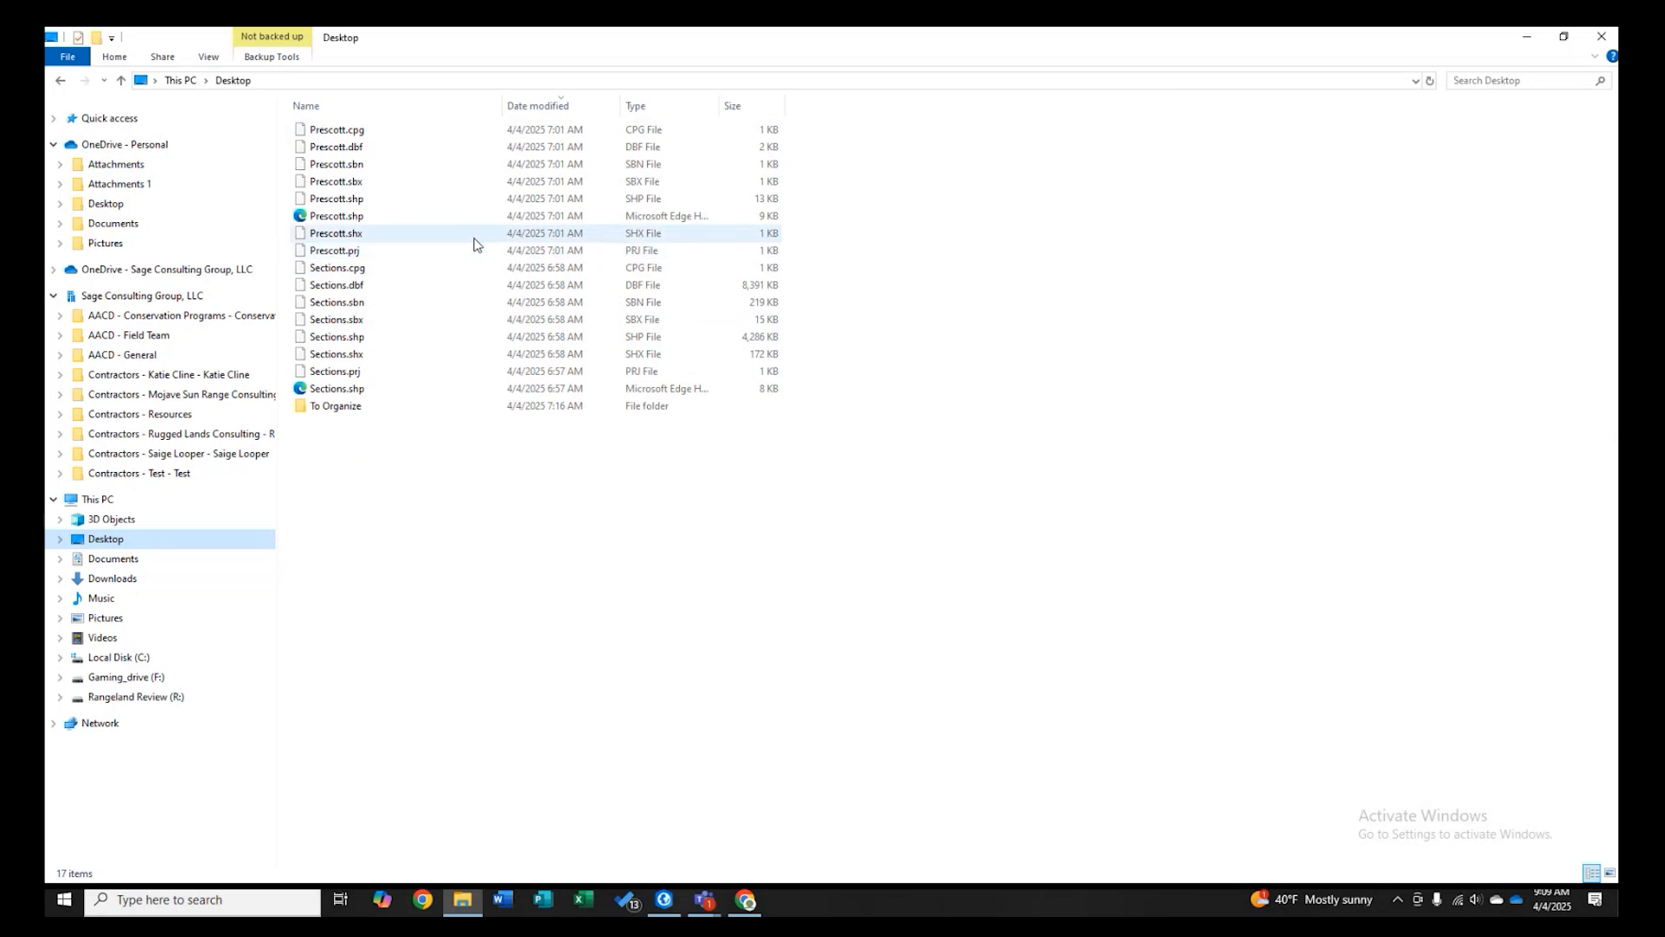
click(54, 296)
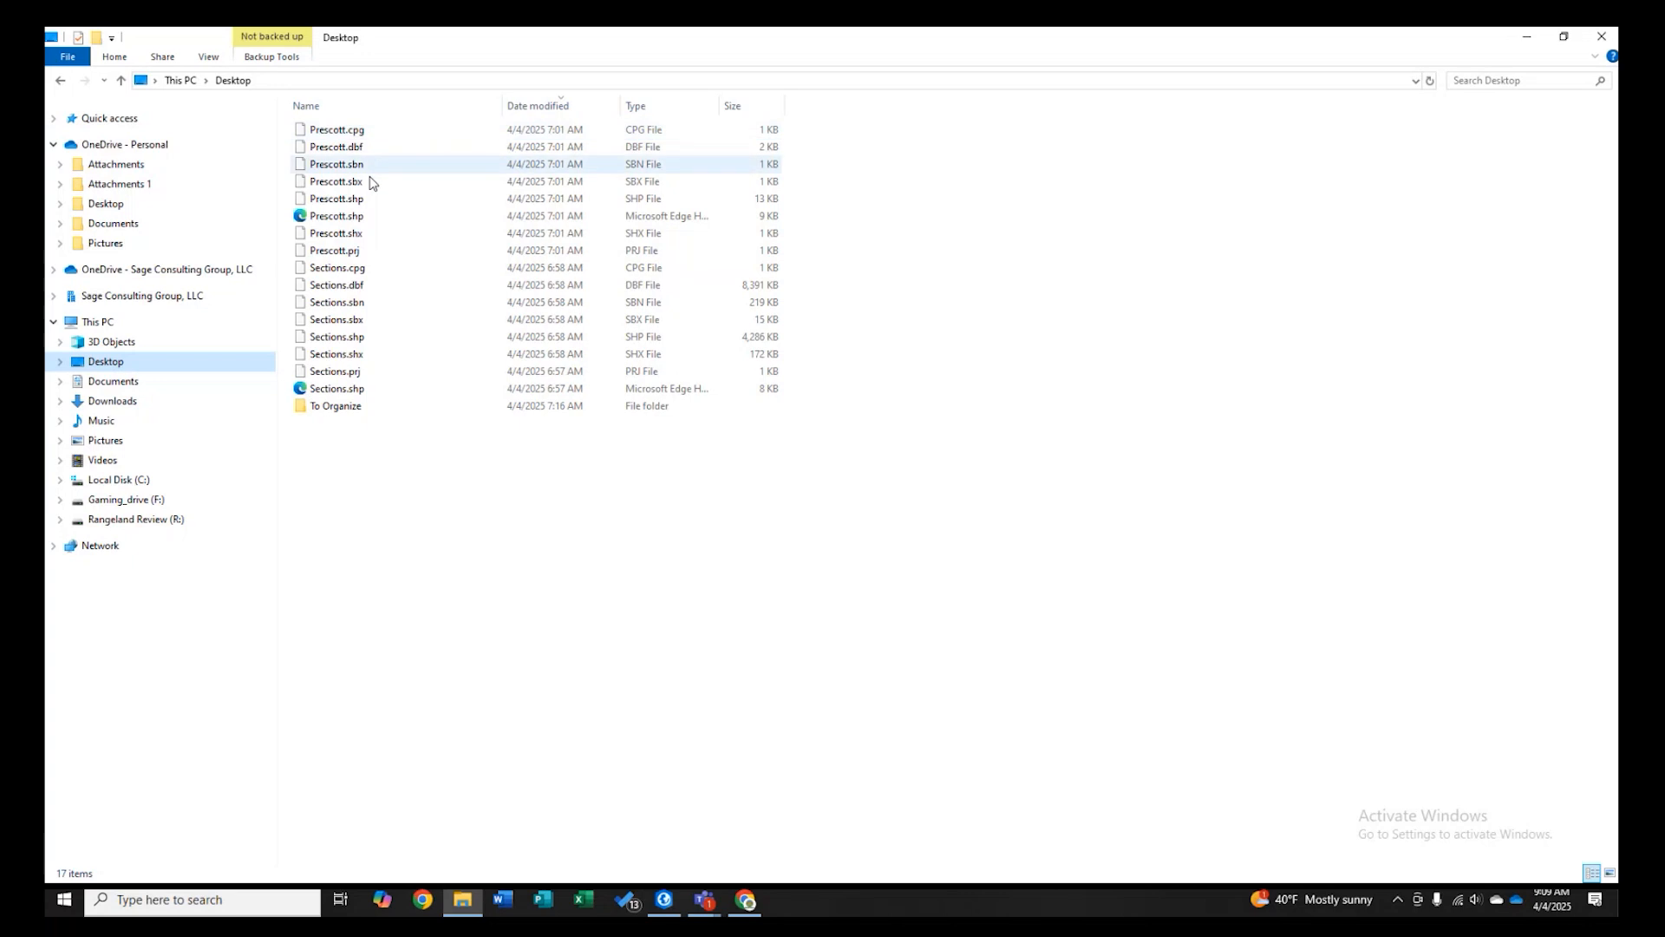
click(364, 254)
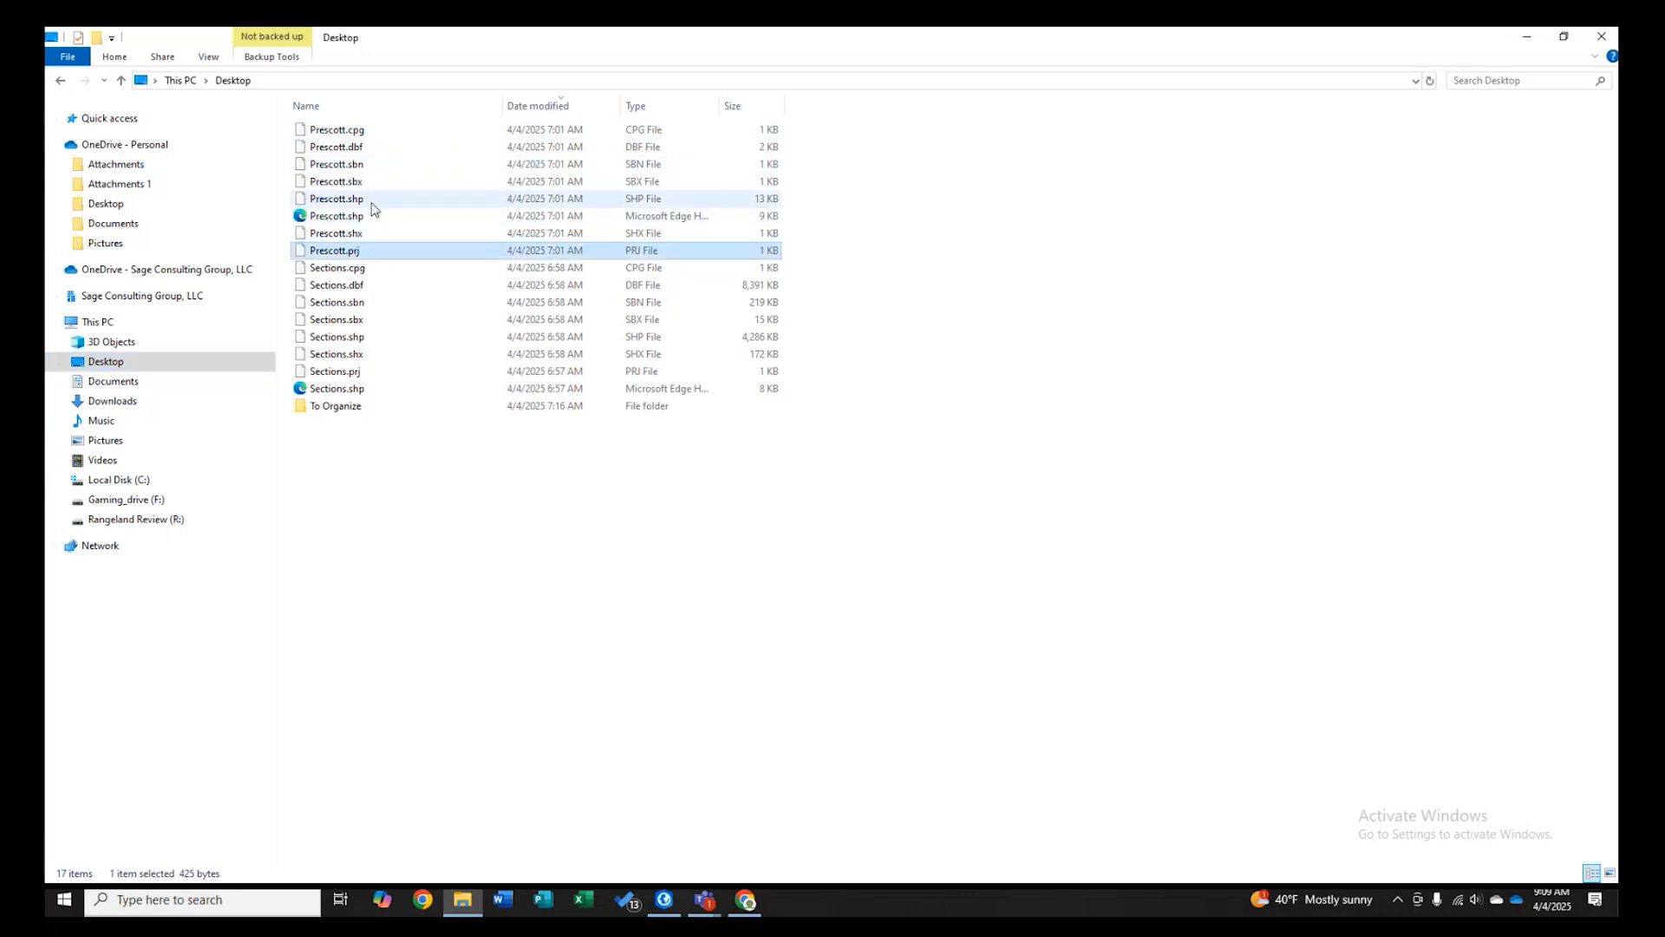
ctrl+click(371, 200)
ctrl+click(371, 147)
ctrl+click(371, 130)
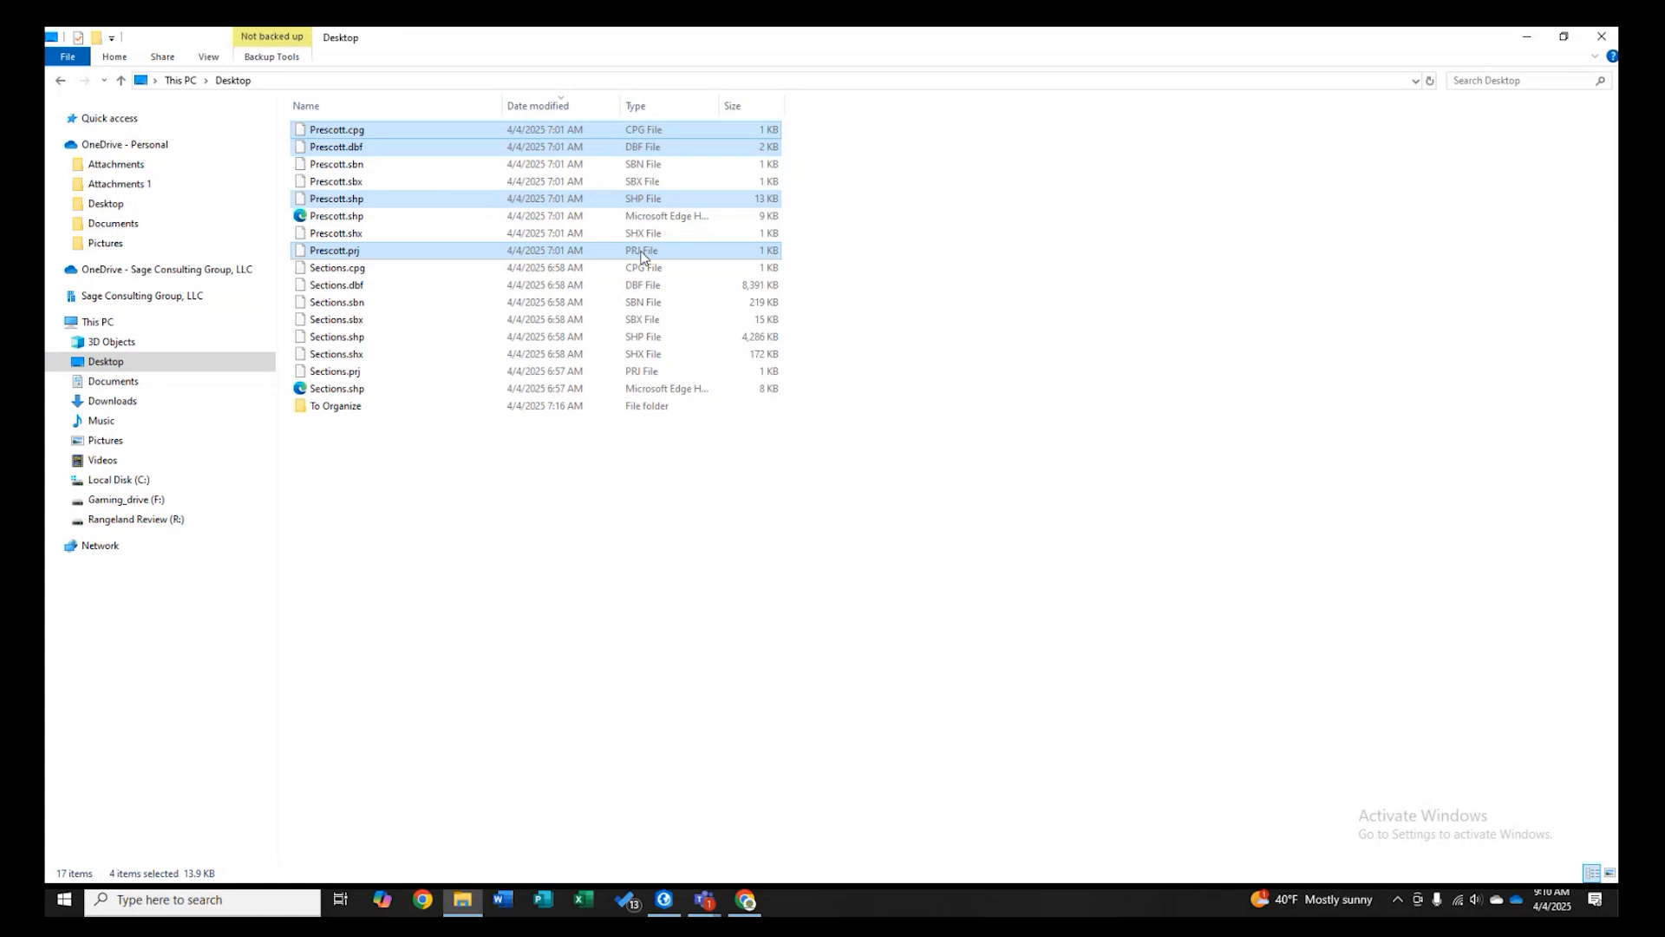
click(1529, 39)
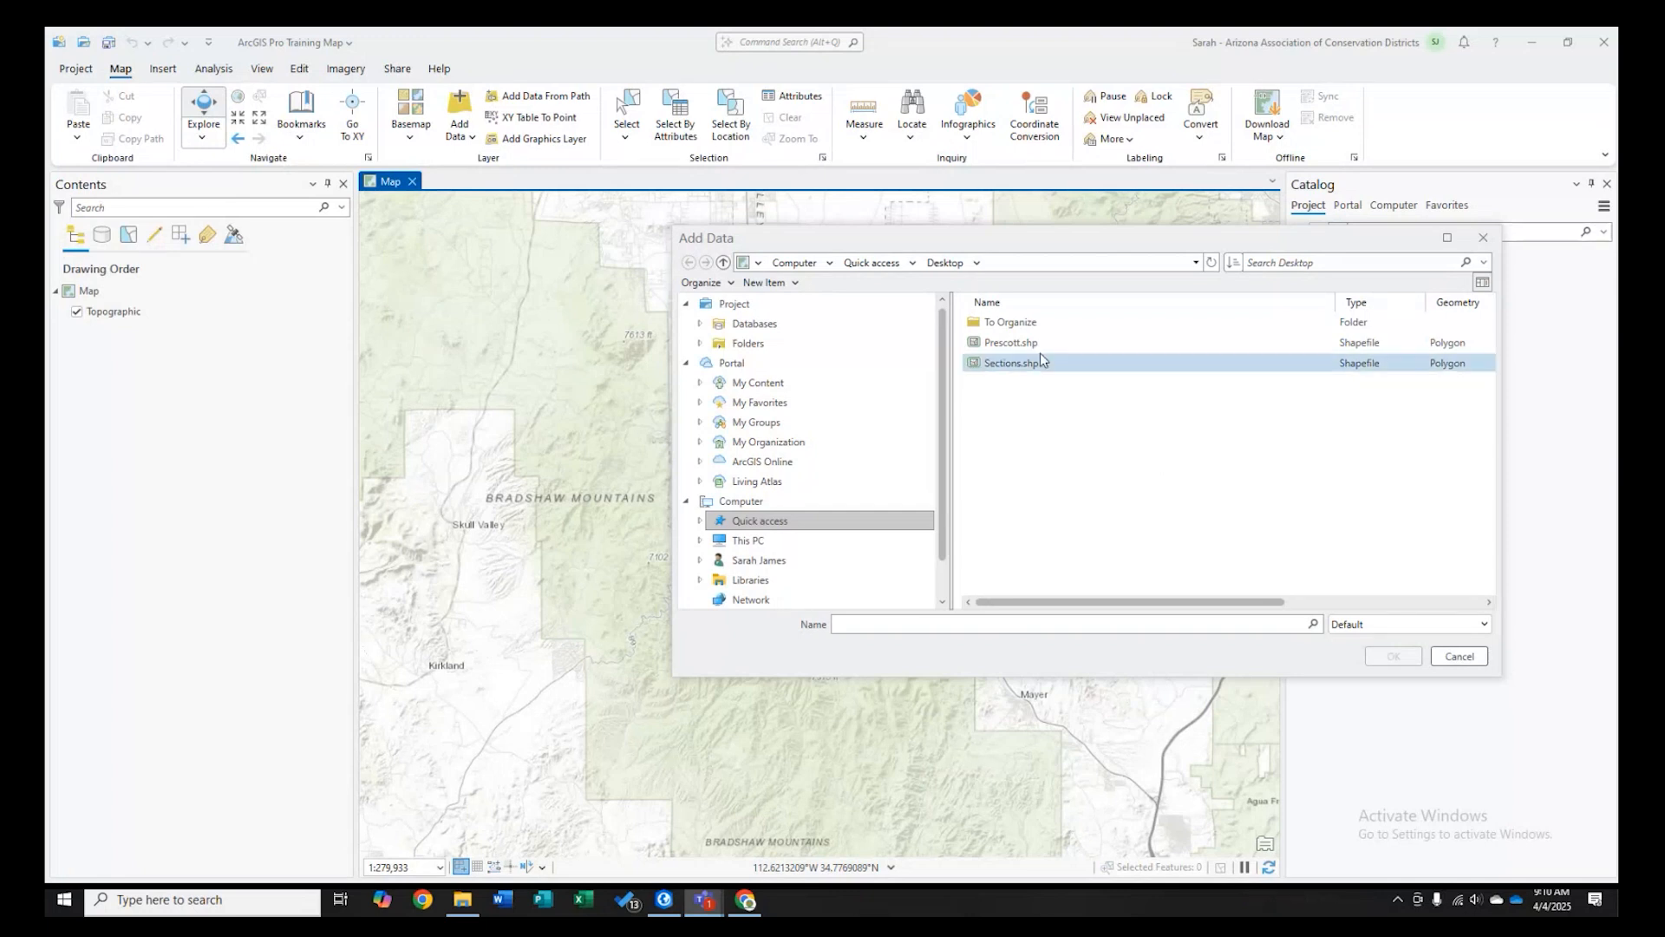
- Add the Prescott.shp shapefile from the Desktop to the map
click(998, 345)
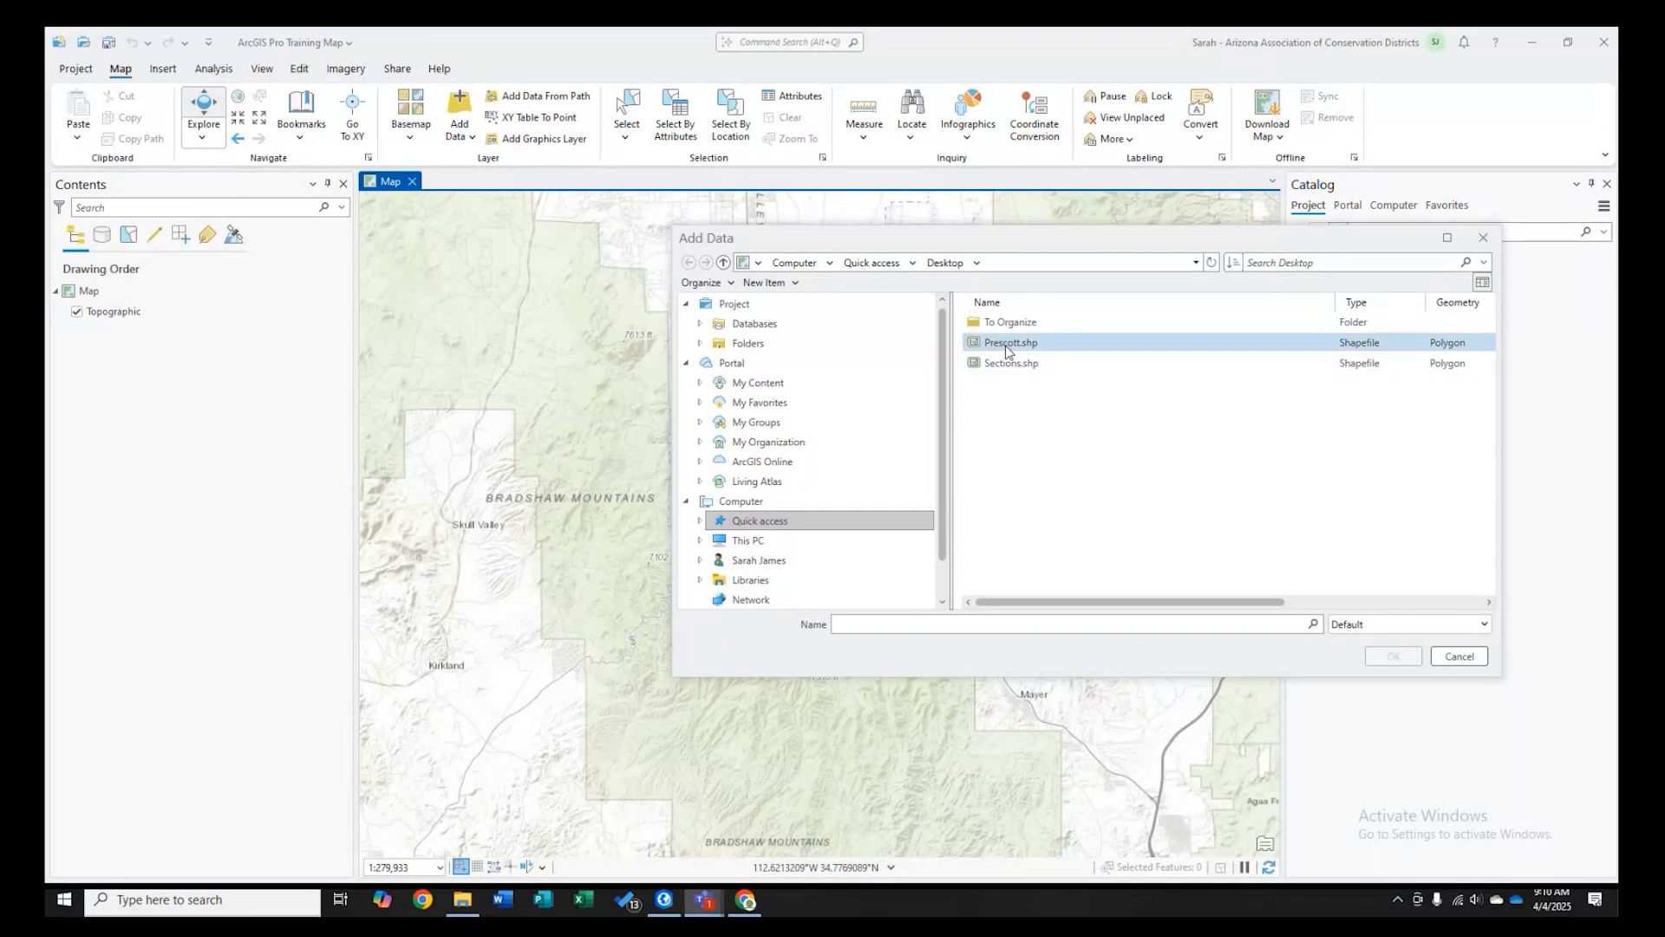
click(1006, 345)
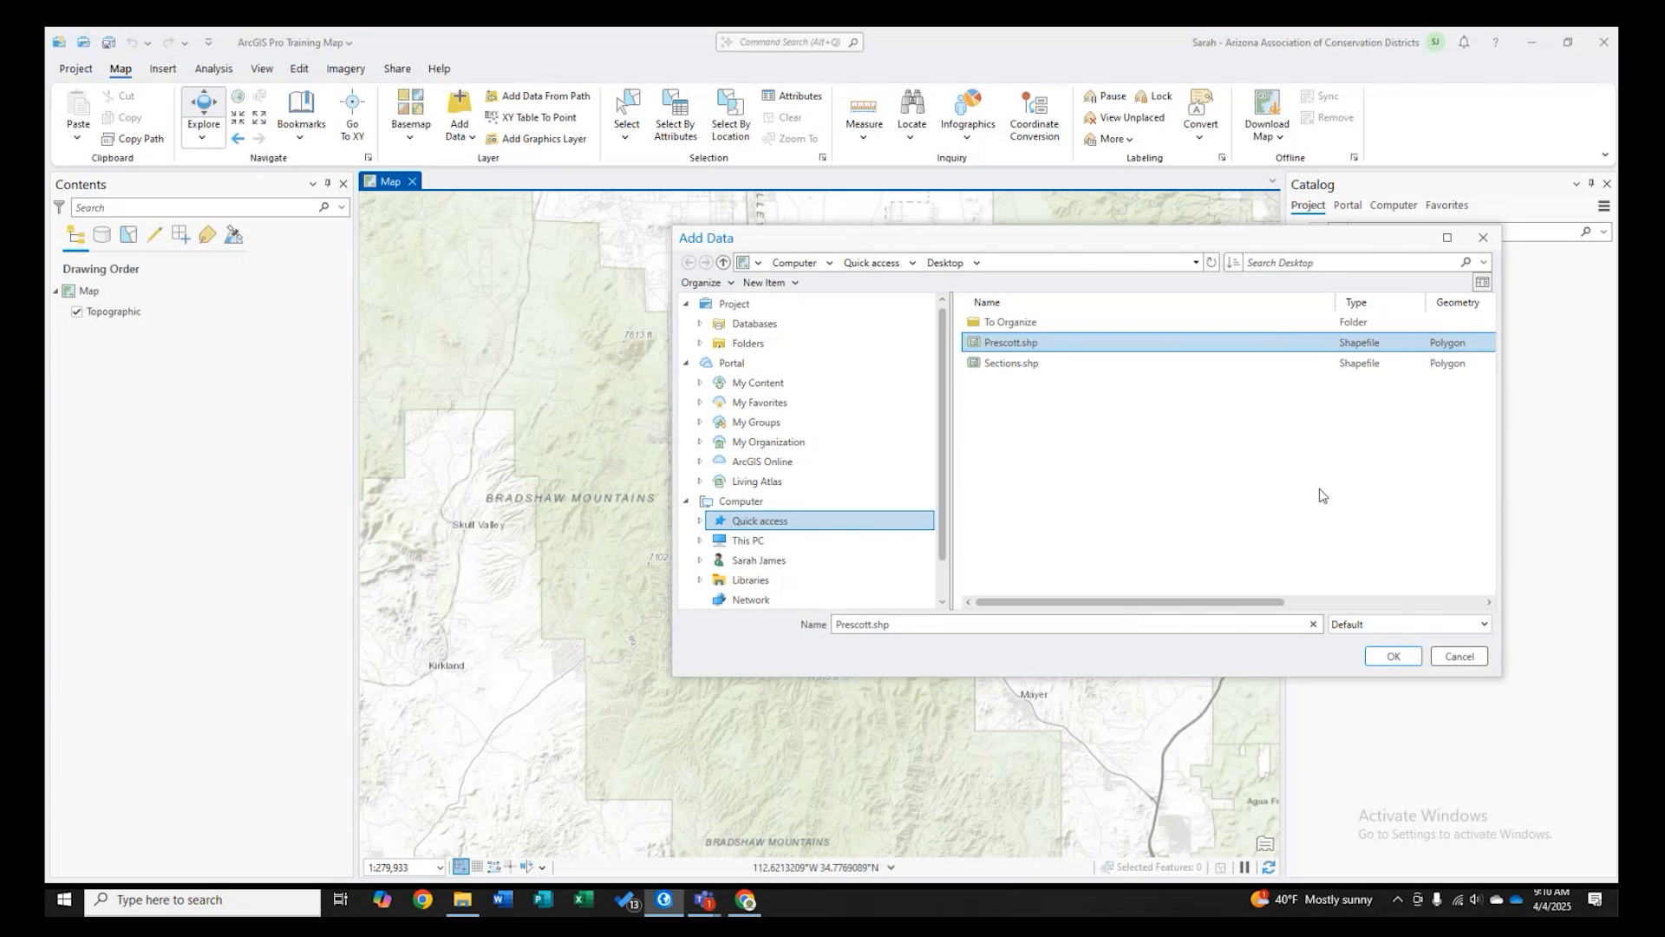
click(1392, 655)
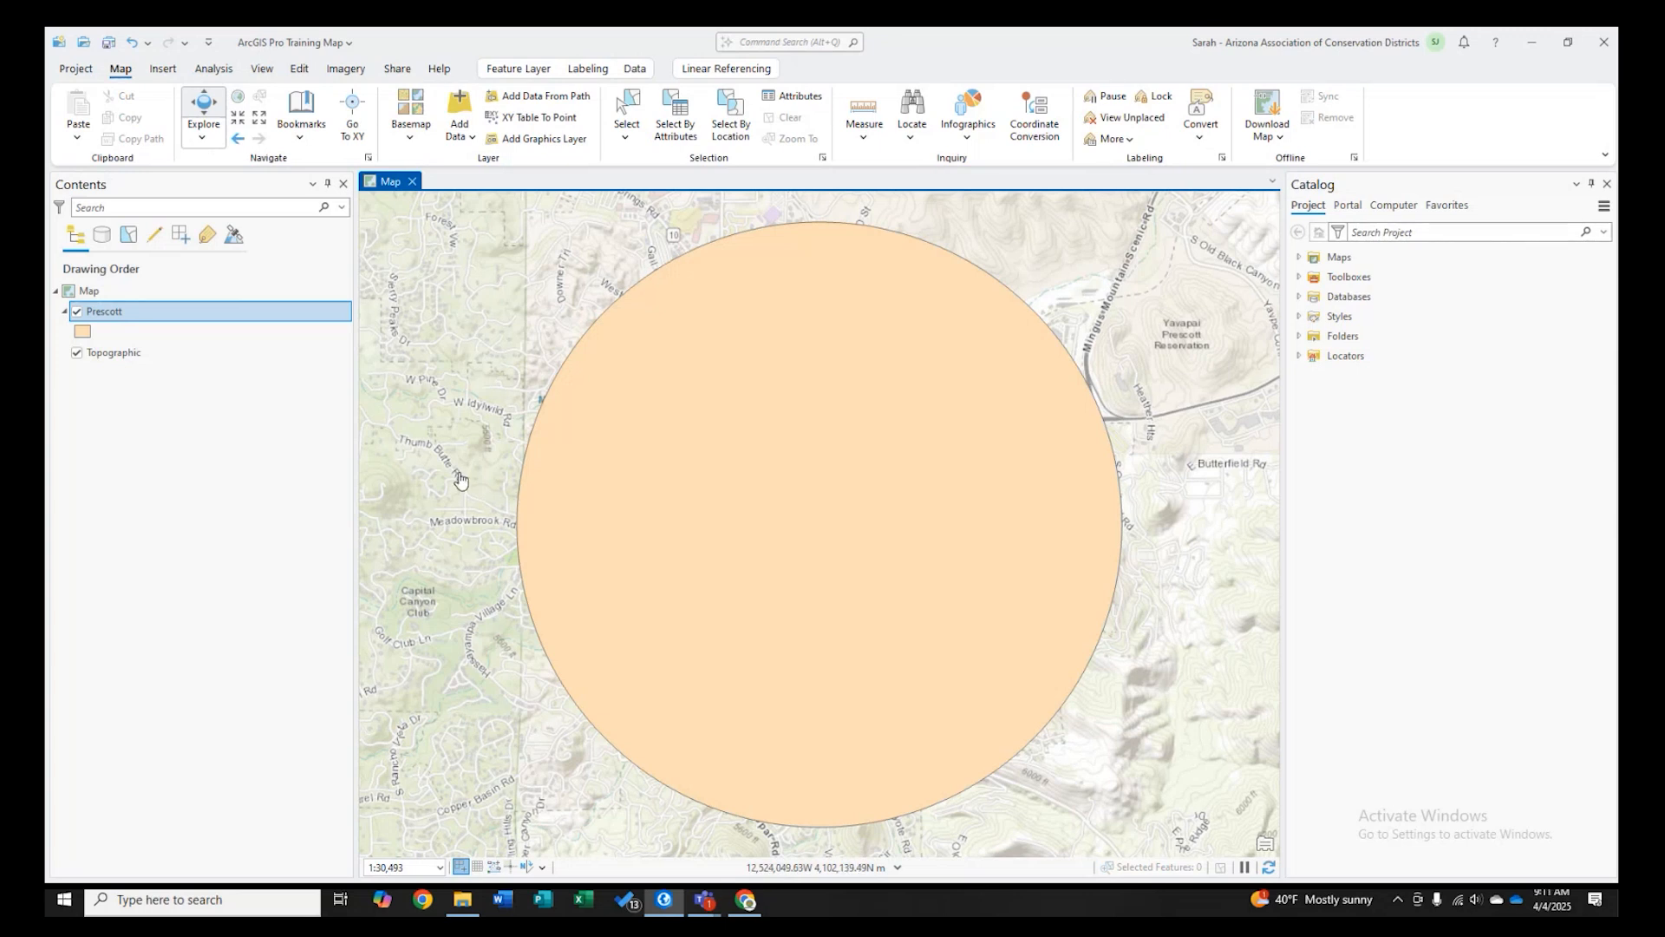
- Switch back to File Explorer to view the Desktop's shapefile files
mouse_move(469, 910)
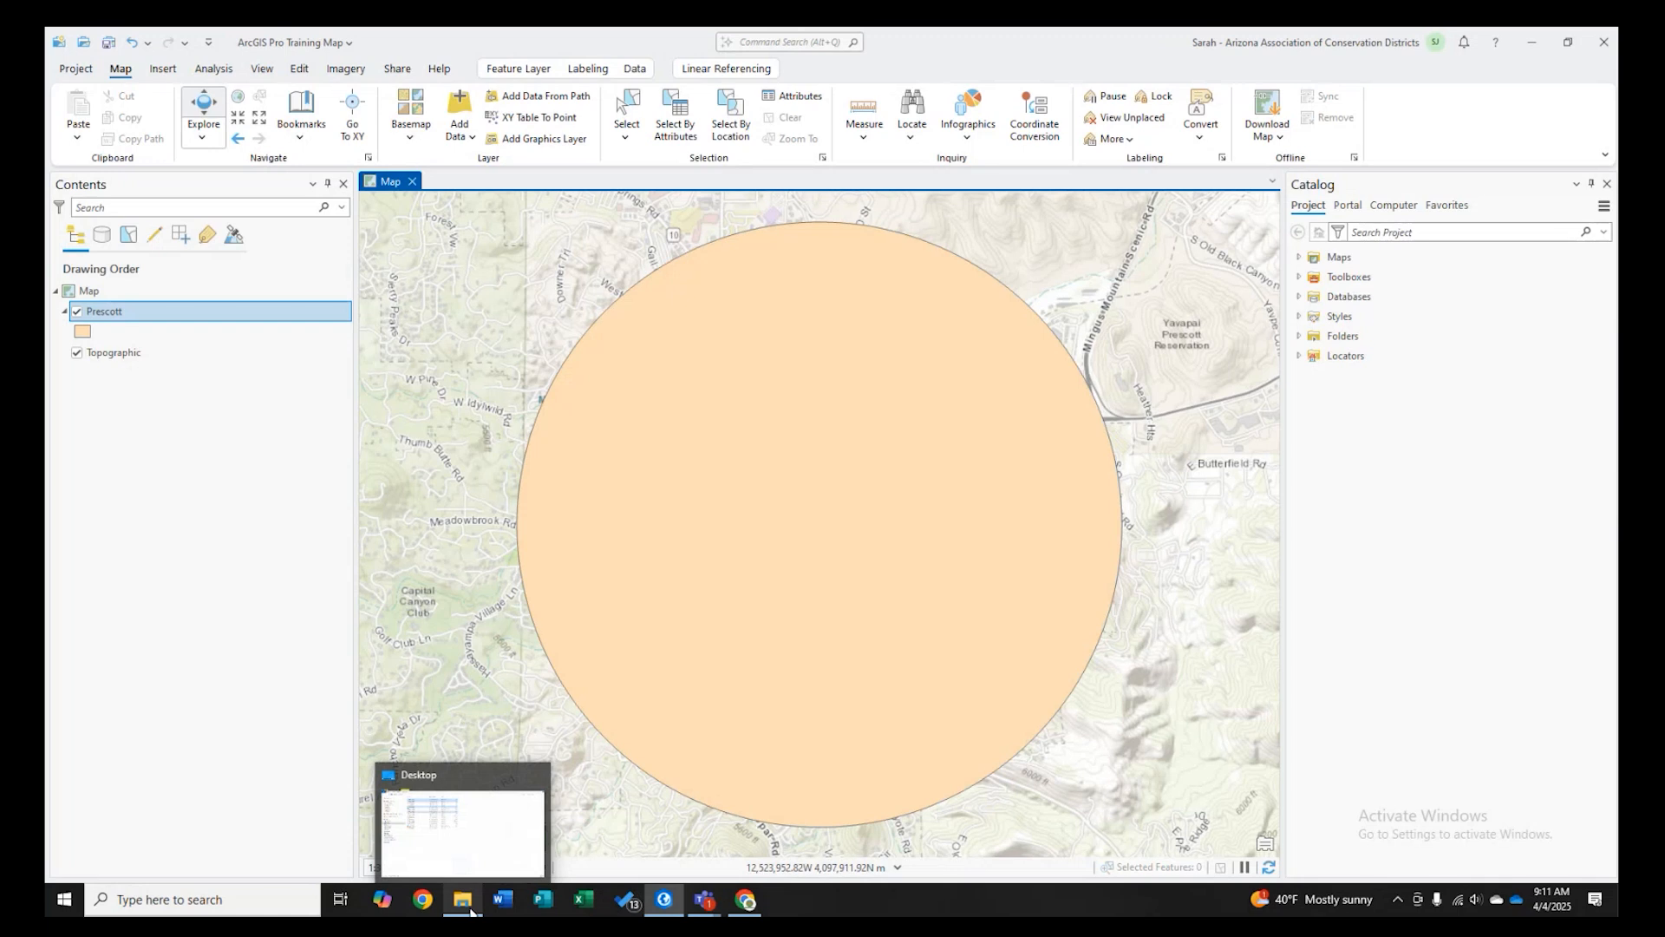
click(469, 910)
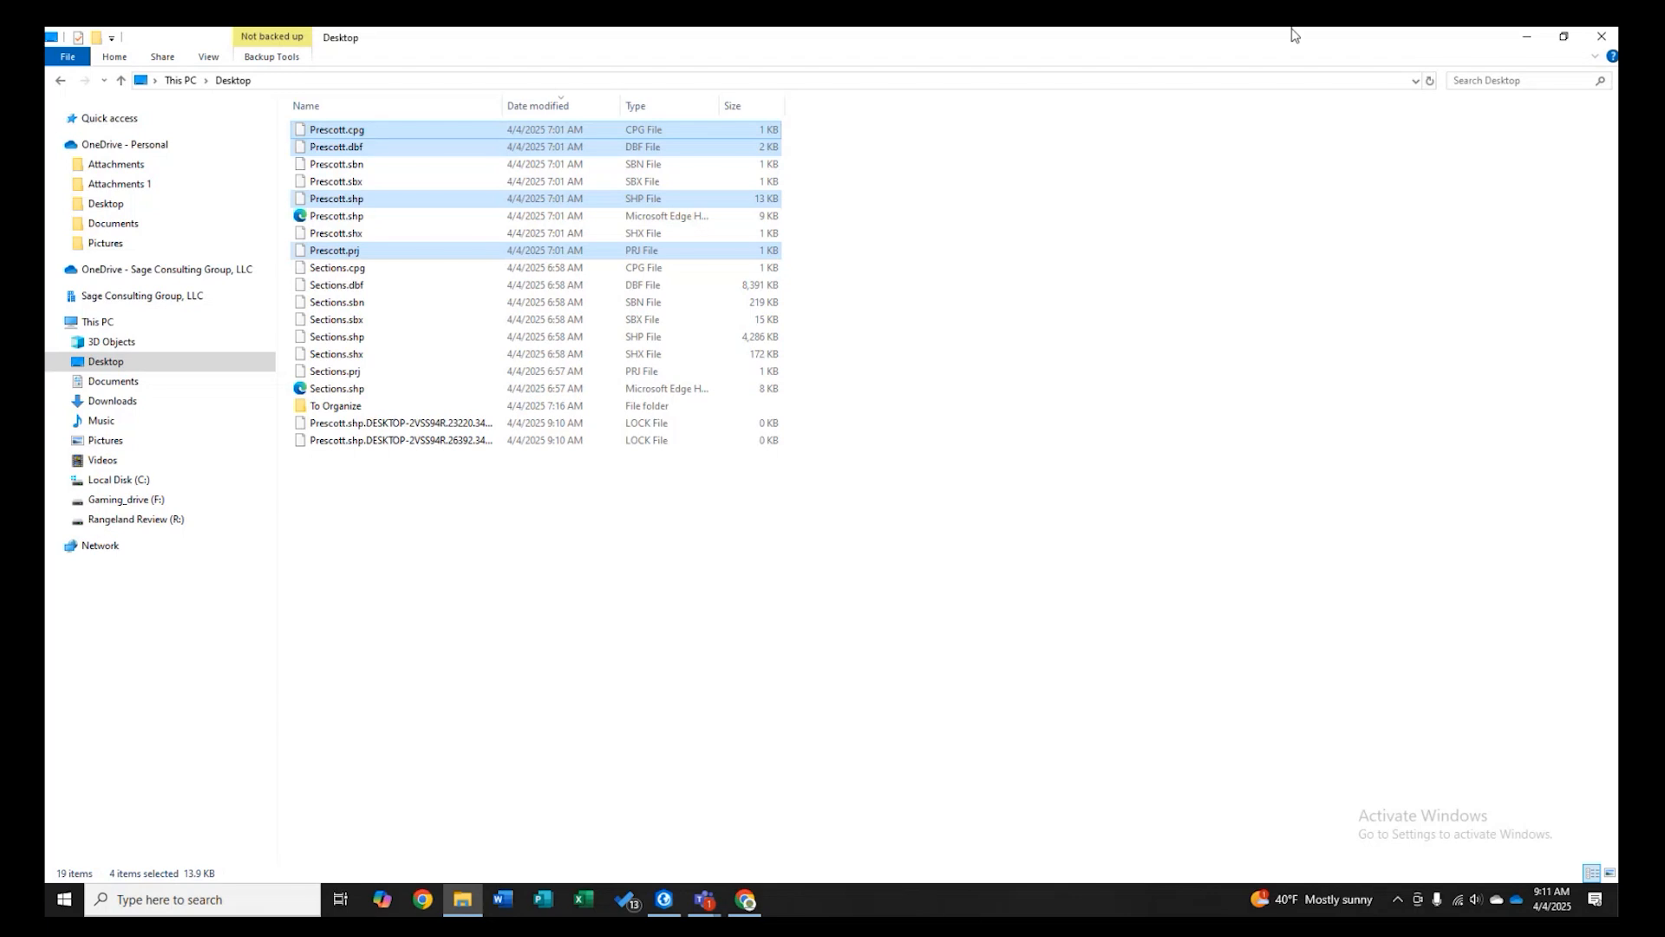
- Return to ArcGIS Pro and turn off the Prescott layer's visibility in the map contents
click(1532, 42)
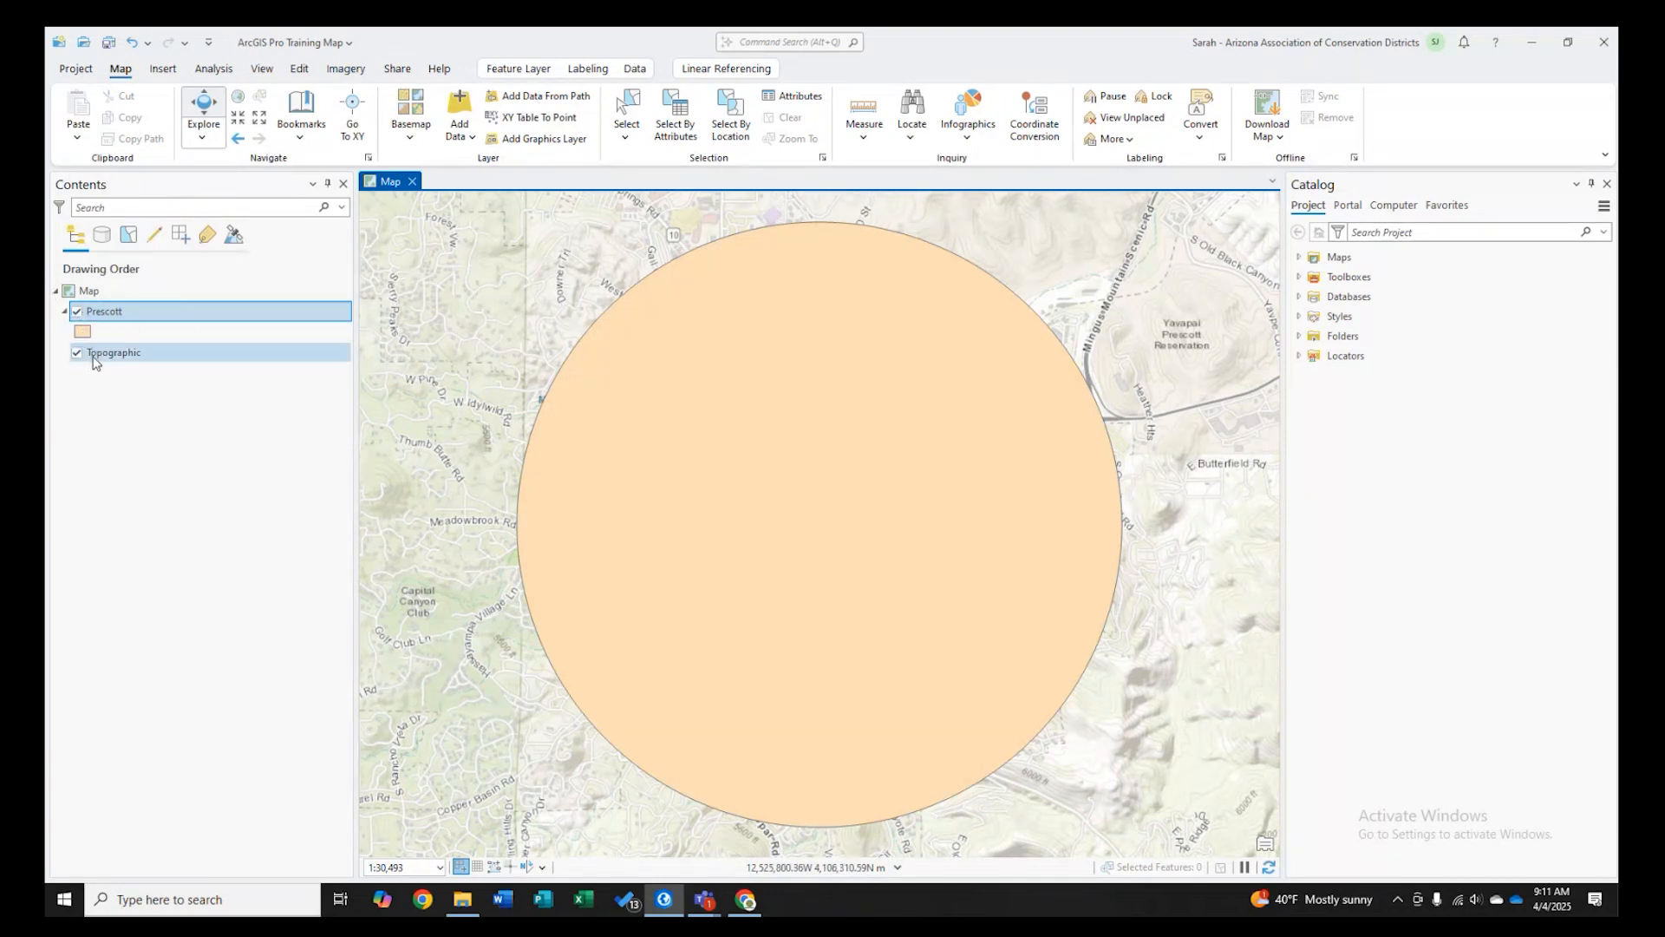
click(76, 312)
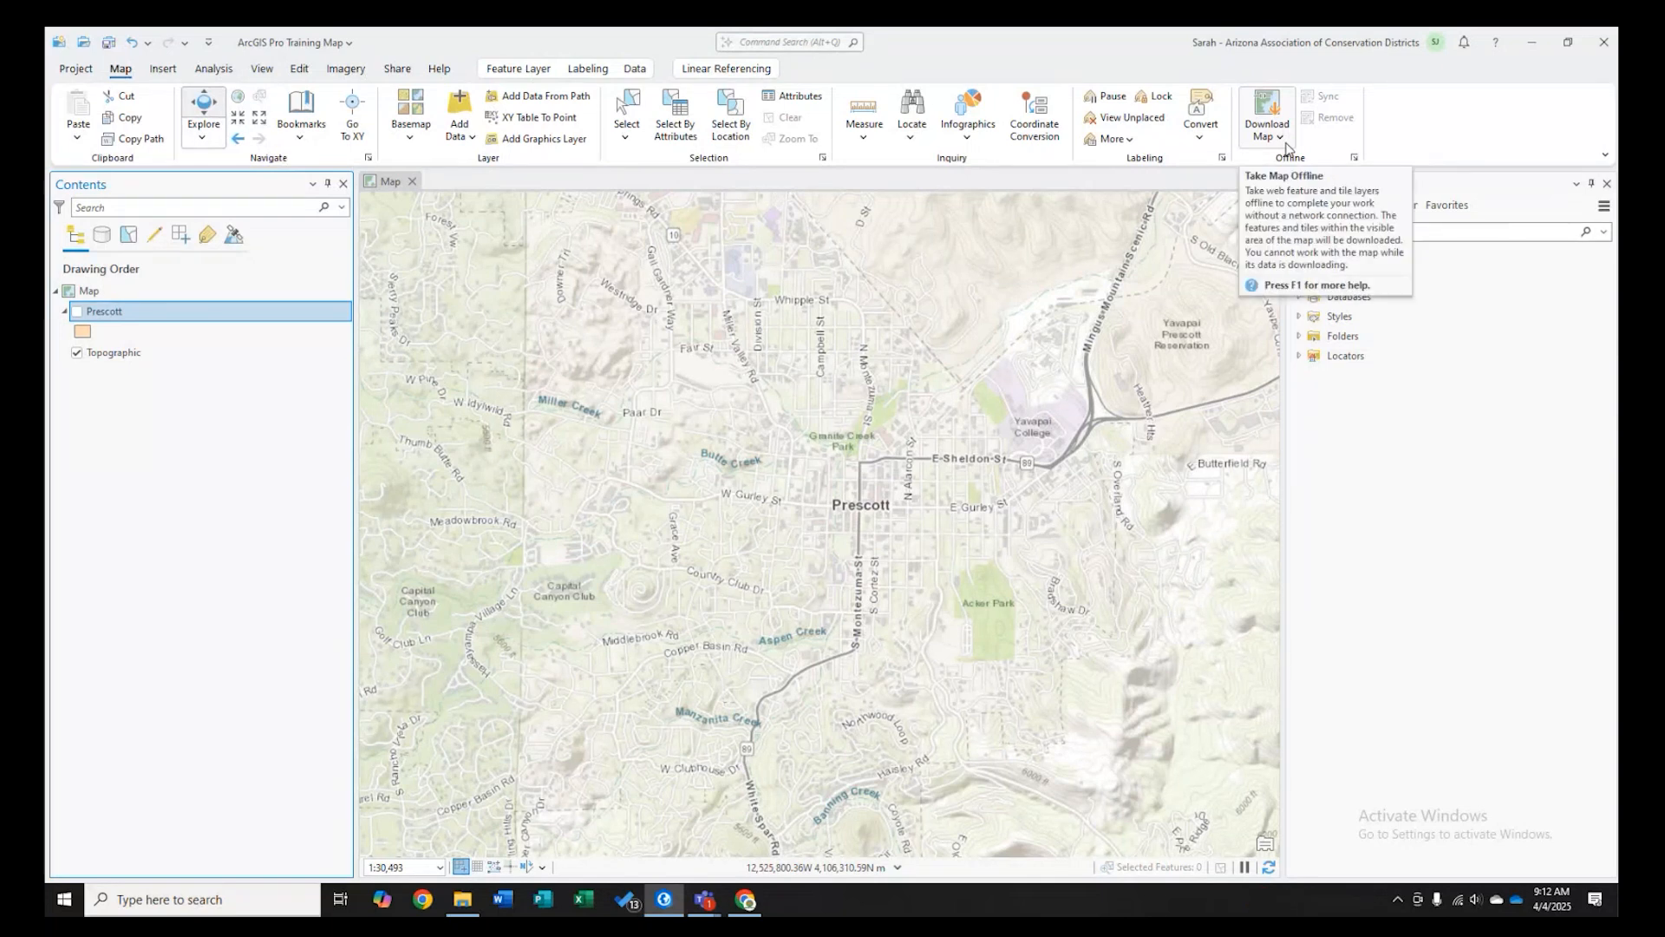
- Expand the Databases folder in the Catalog pane to show the project geodatabase
click(1299, 297)
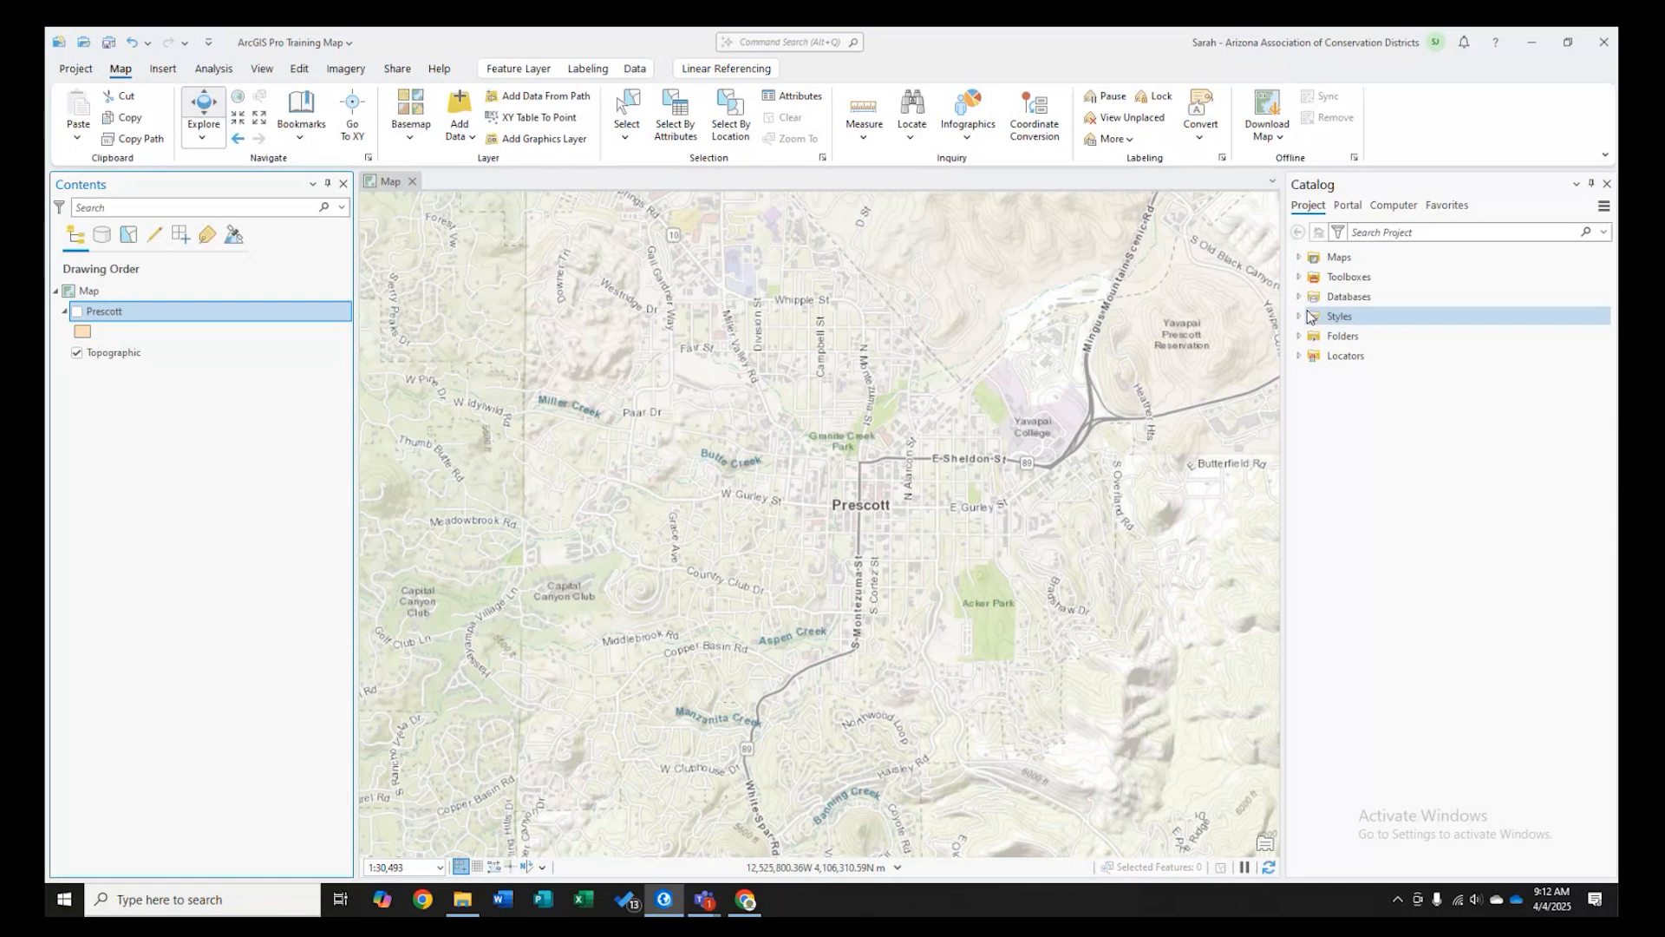
click(1310, 318)
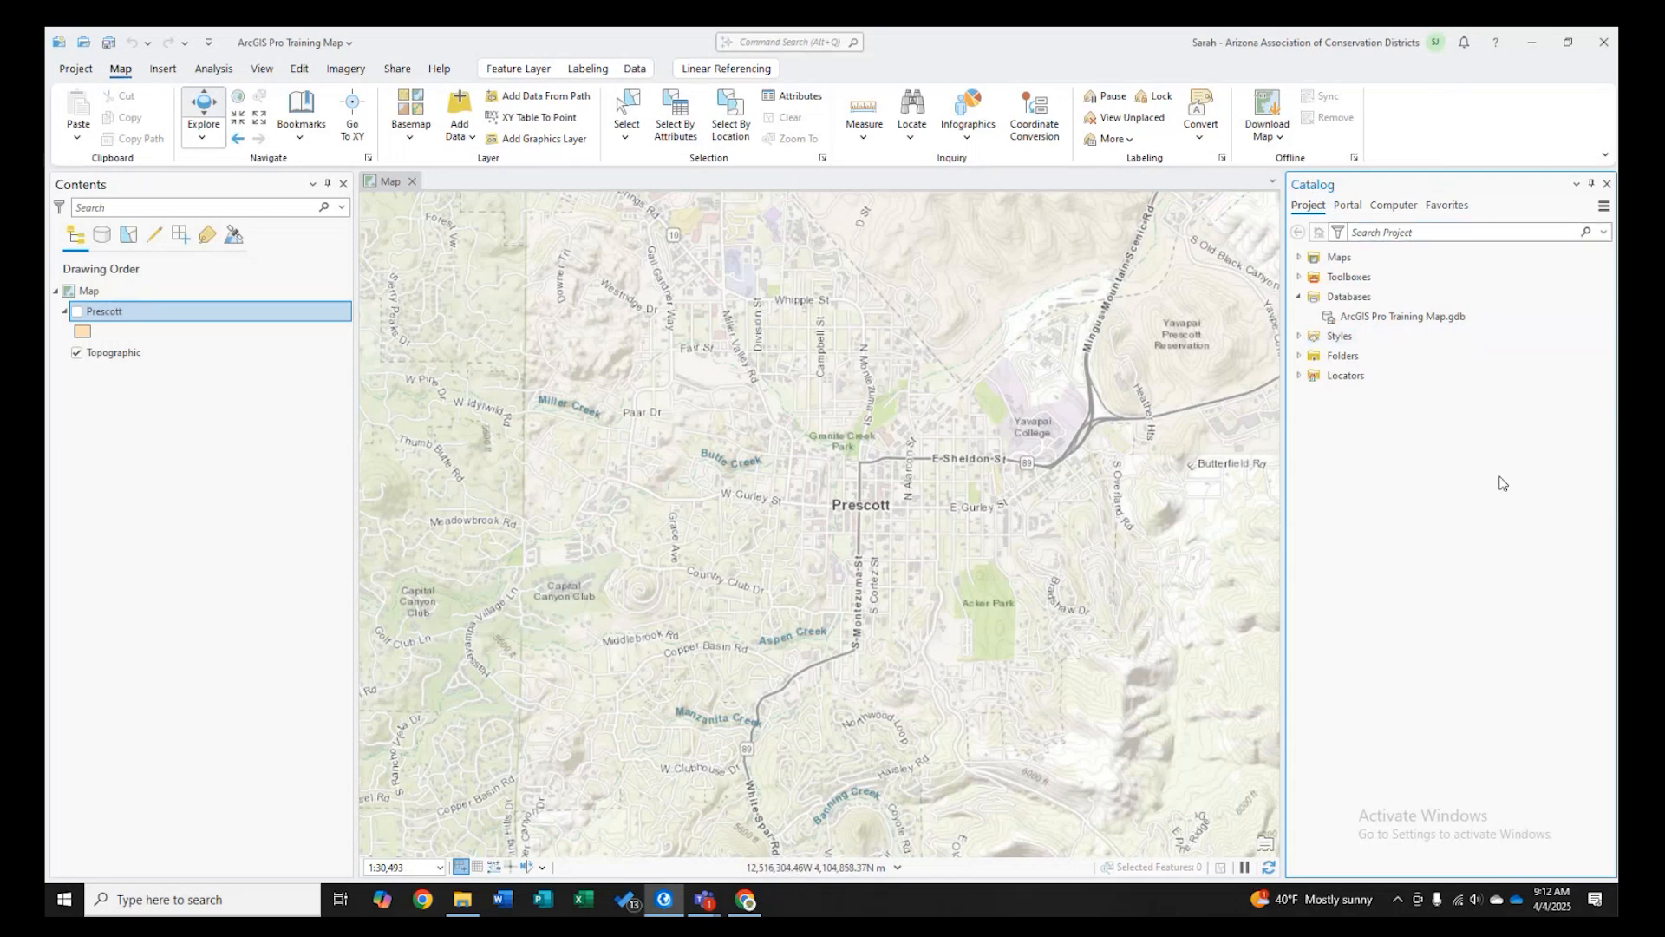
click(261, 69)
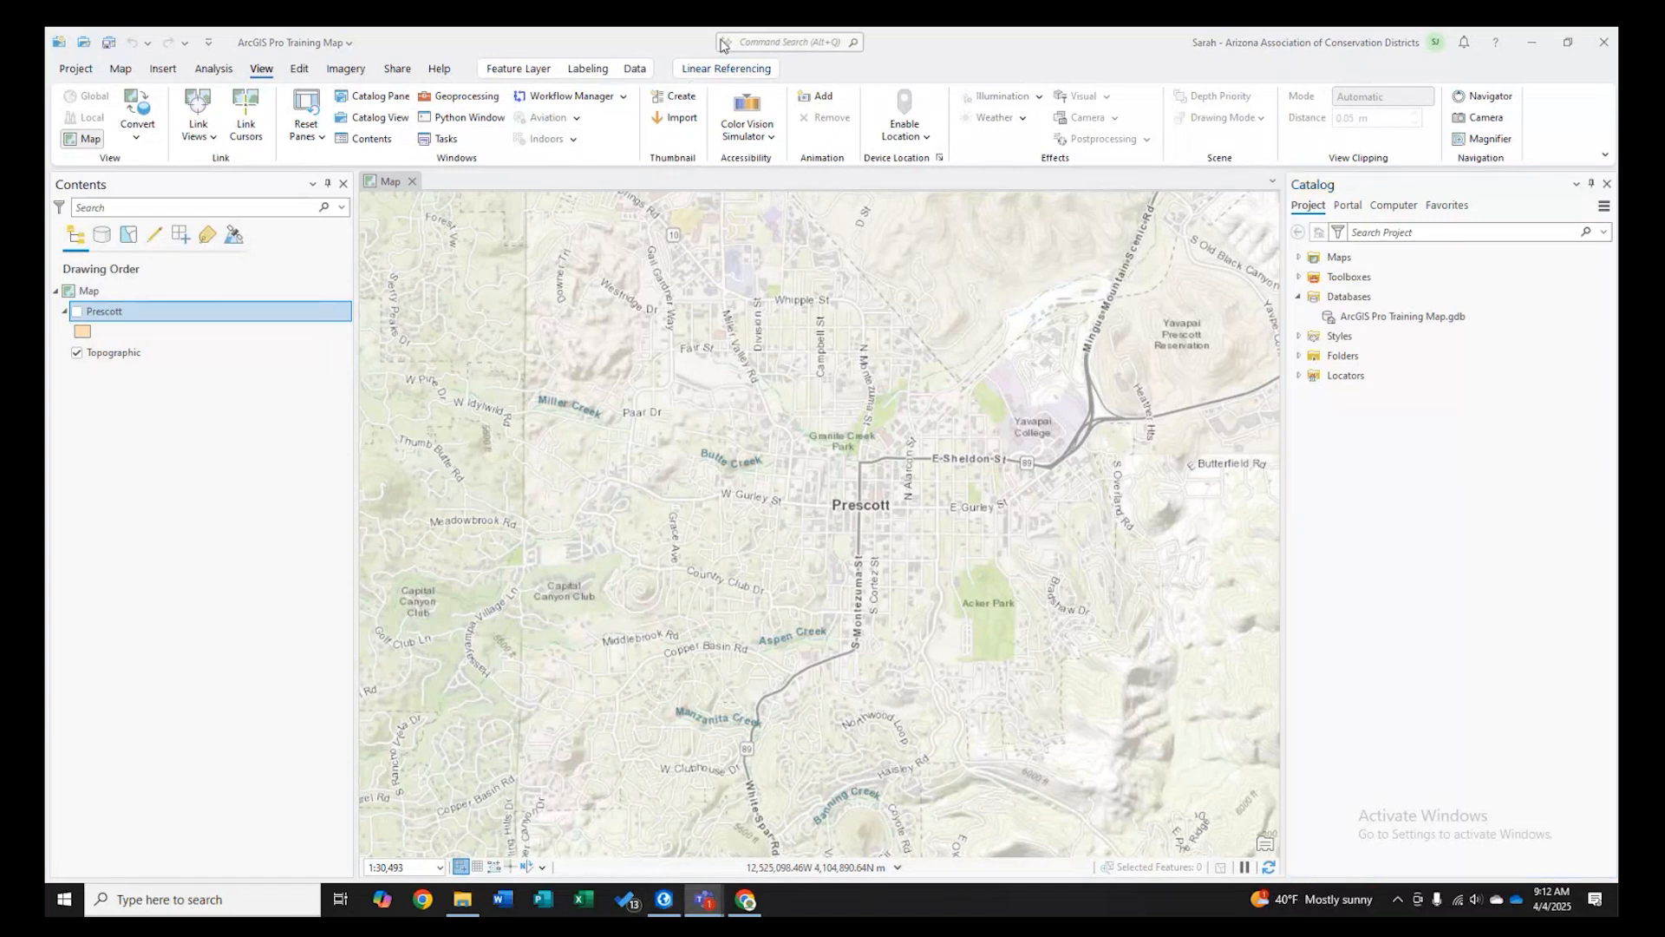
- Import the Prescott layer as a feature class into ArcGIS Pro Training Map.gdb and close the tool pane
mouse_move(1423, 326)
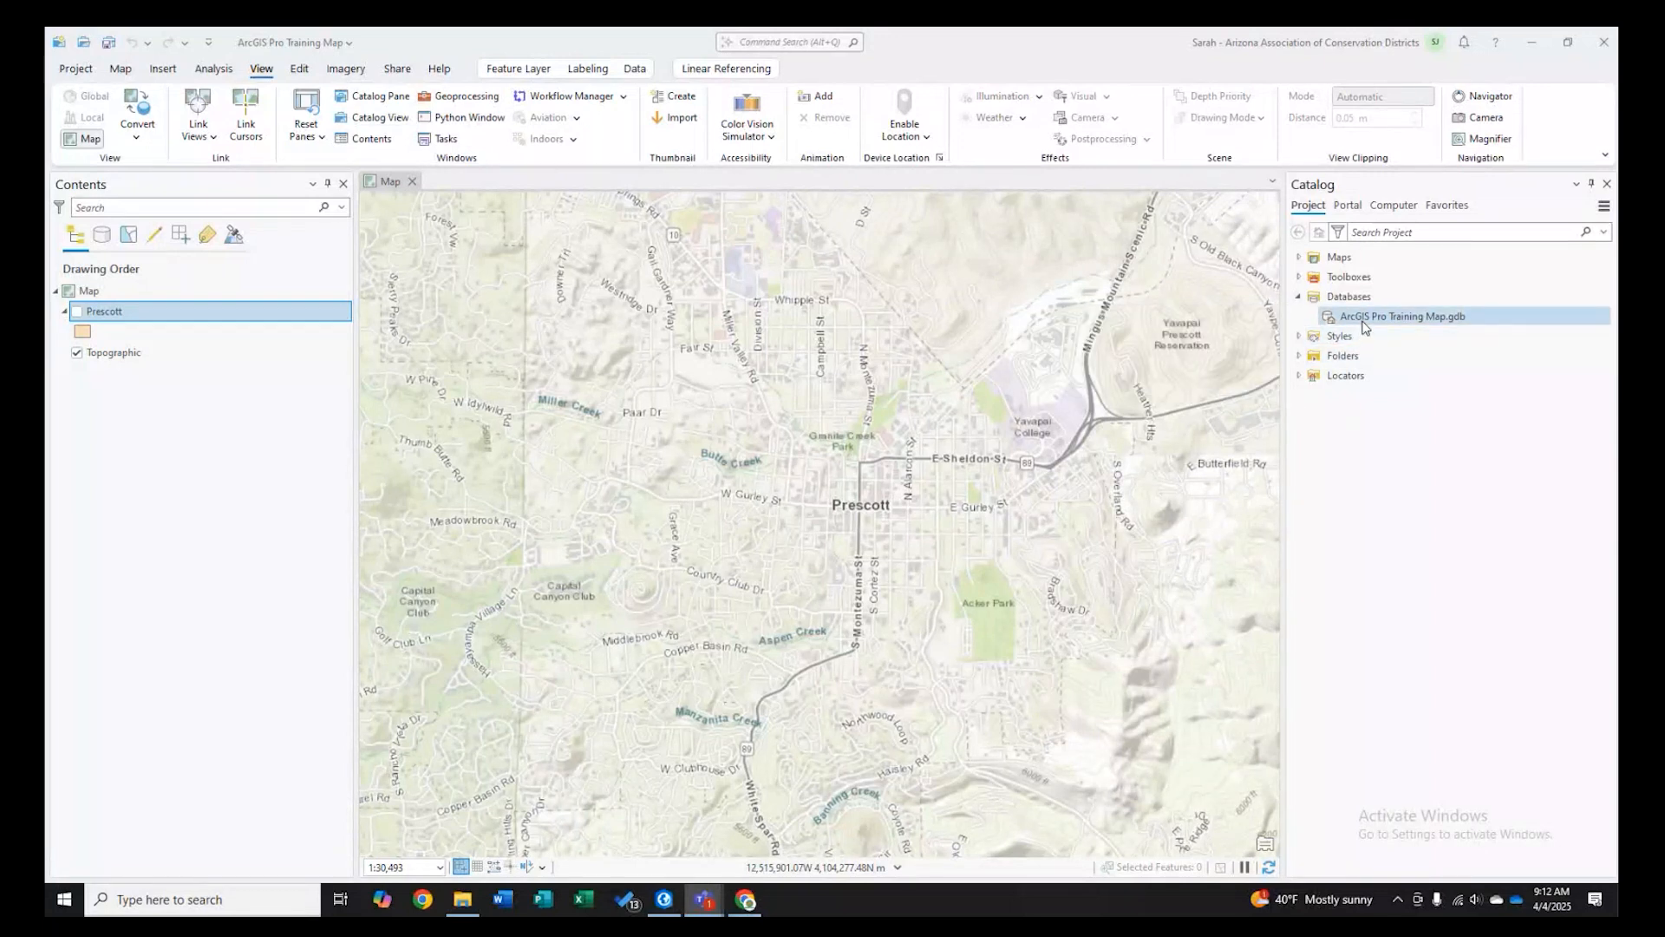
mouse_move(1365, 326)
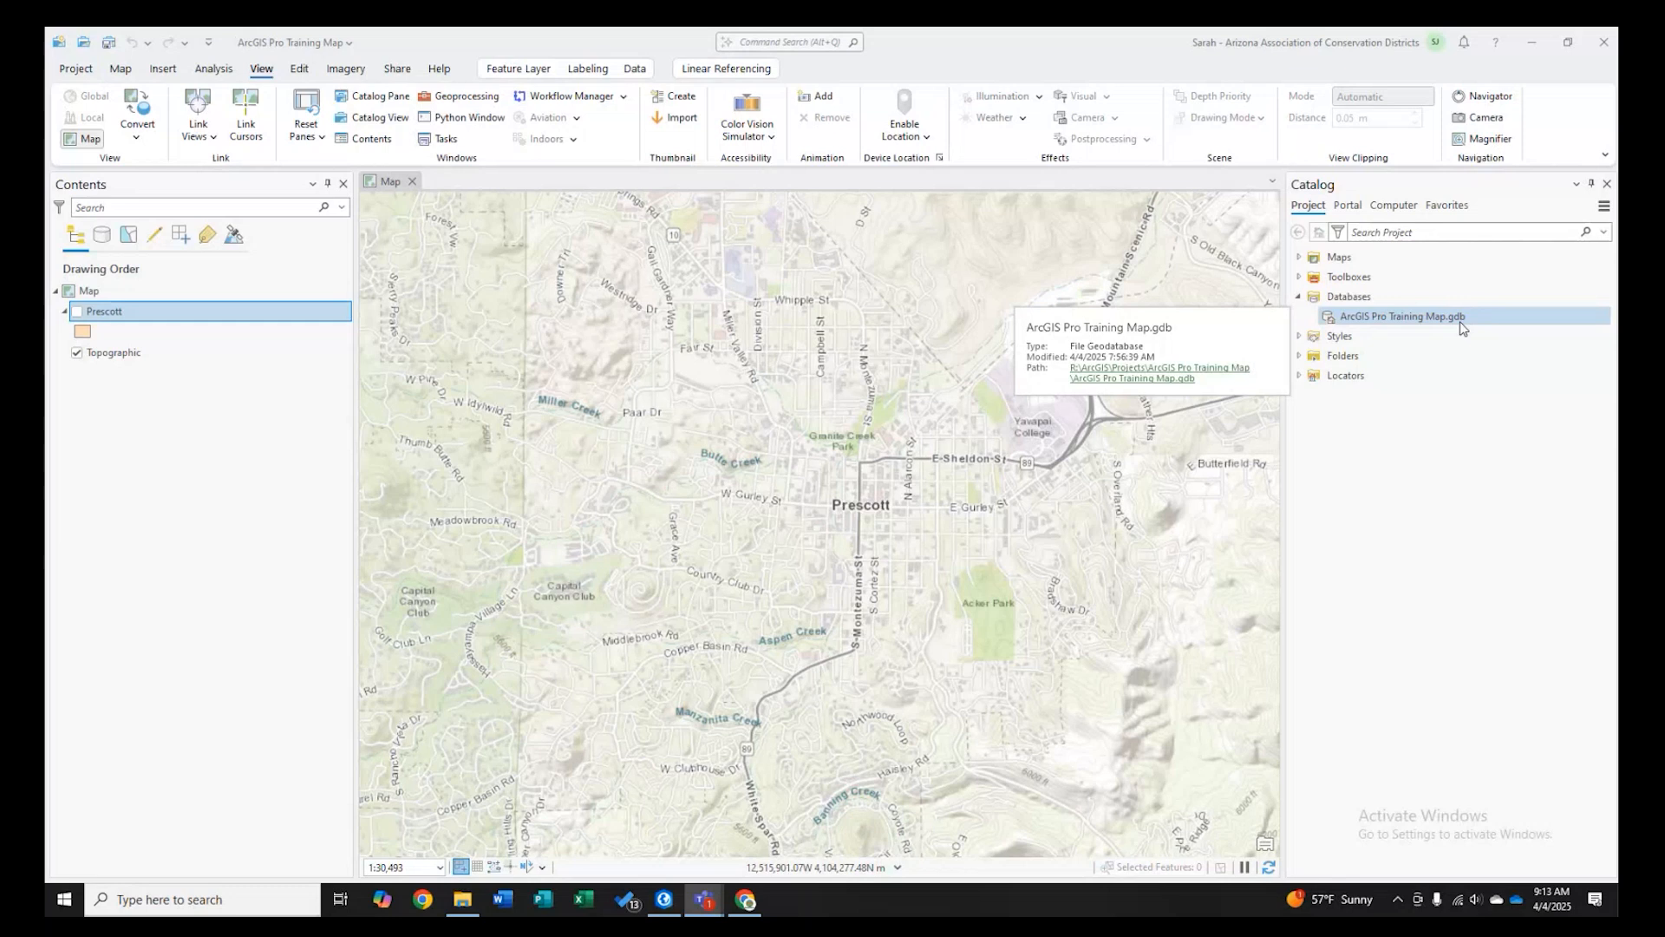
right_click(1376, 322)
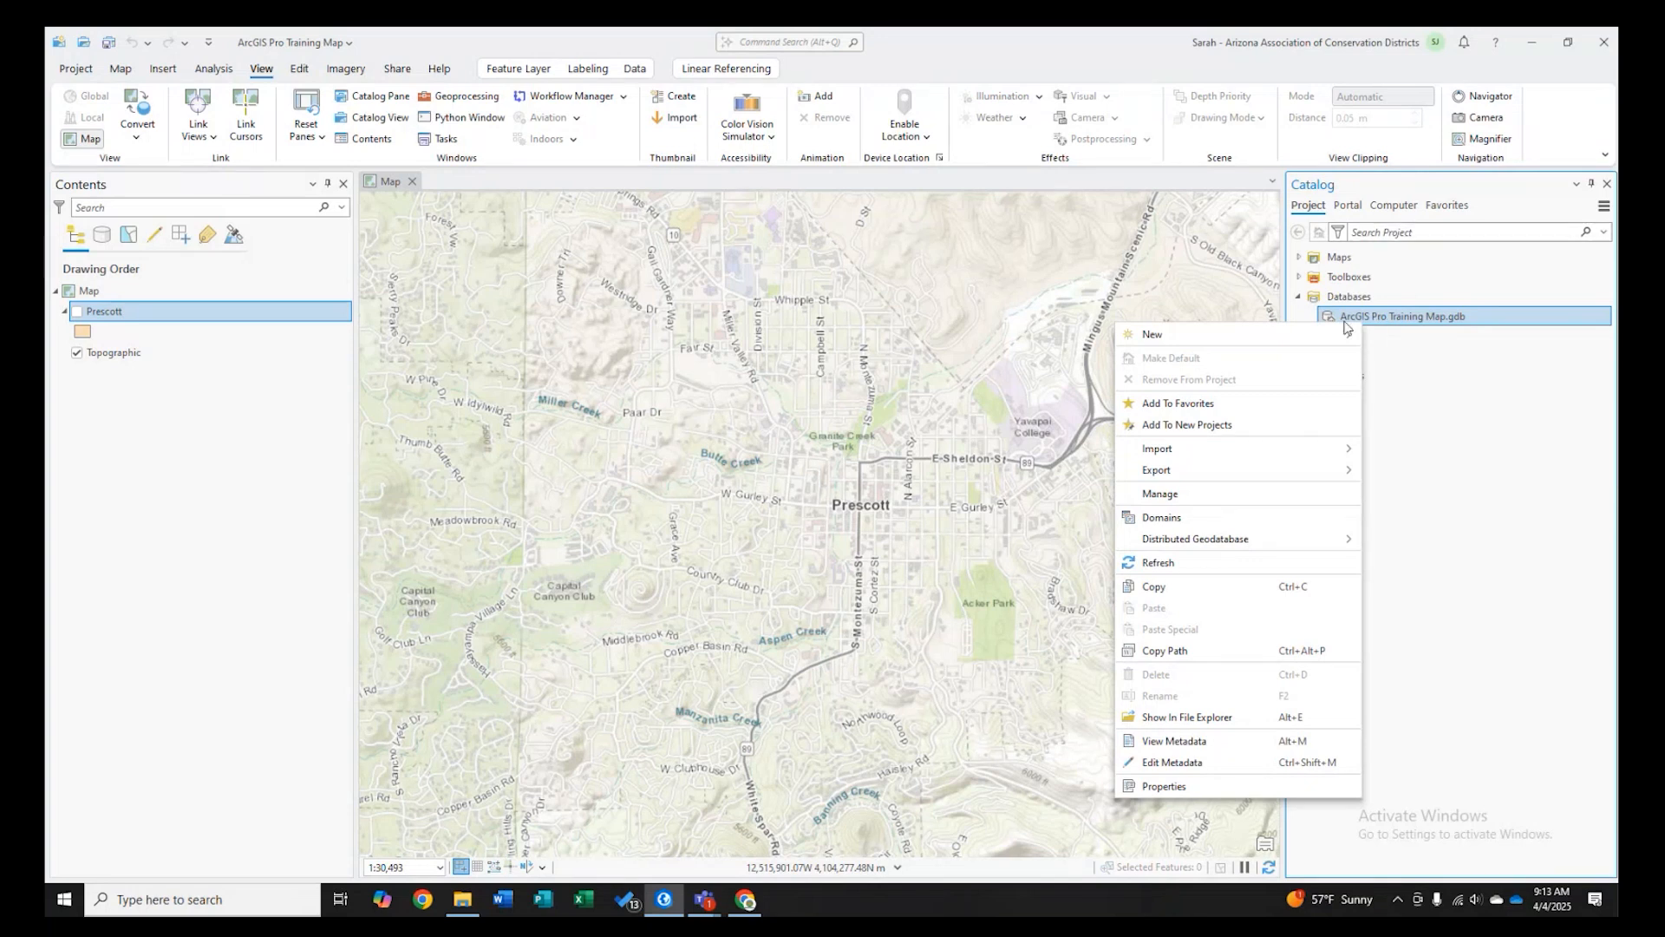
mouse_move(1254, 459)
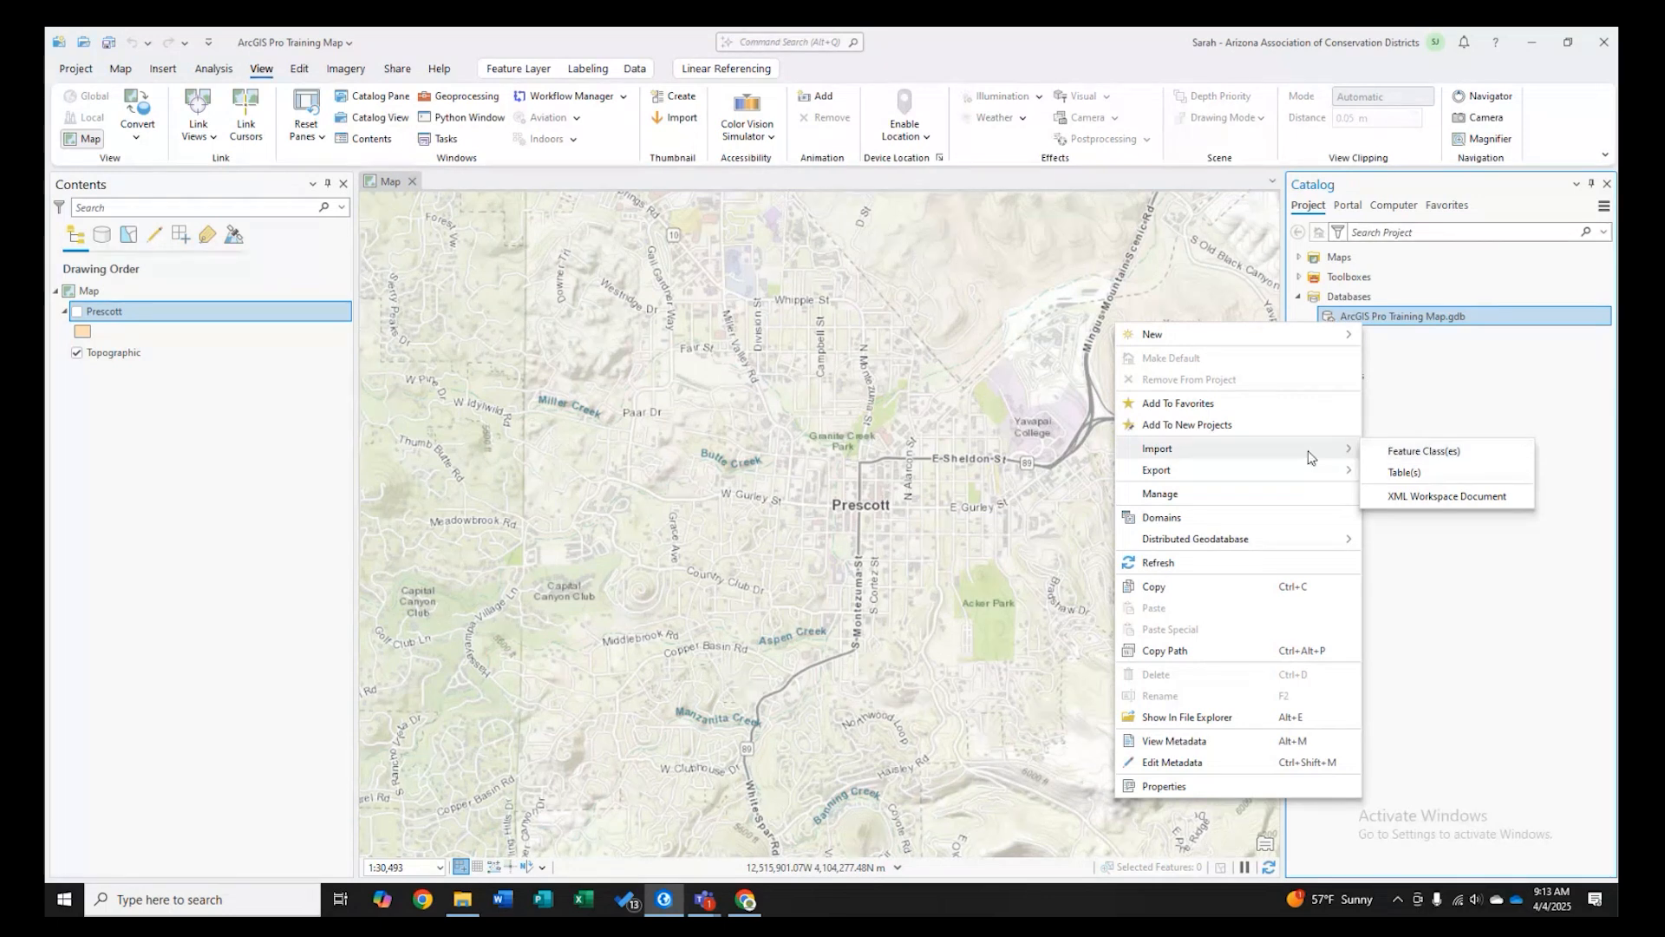
click(1390, 450)
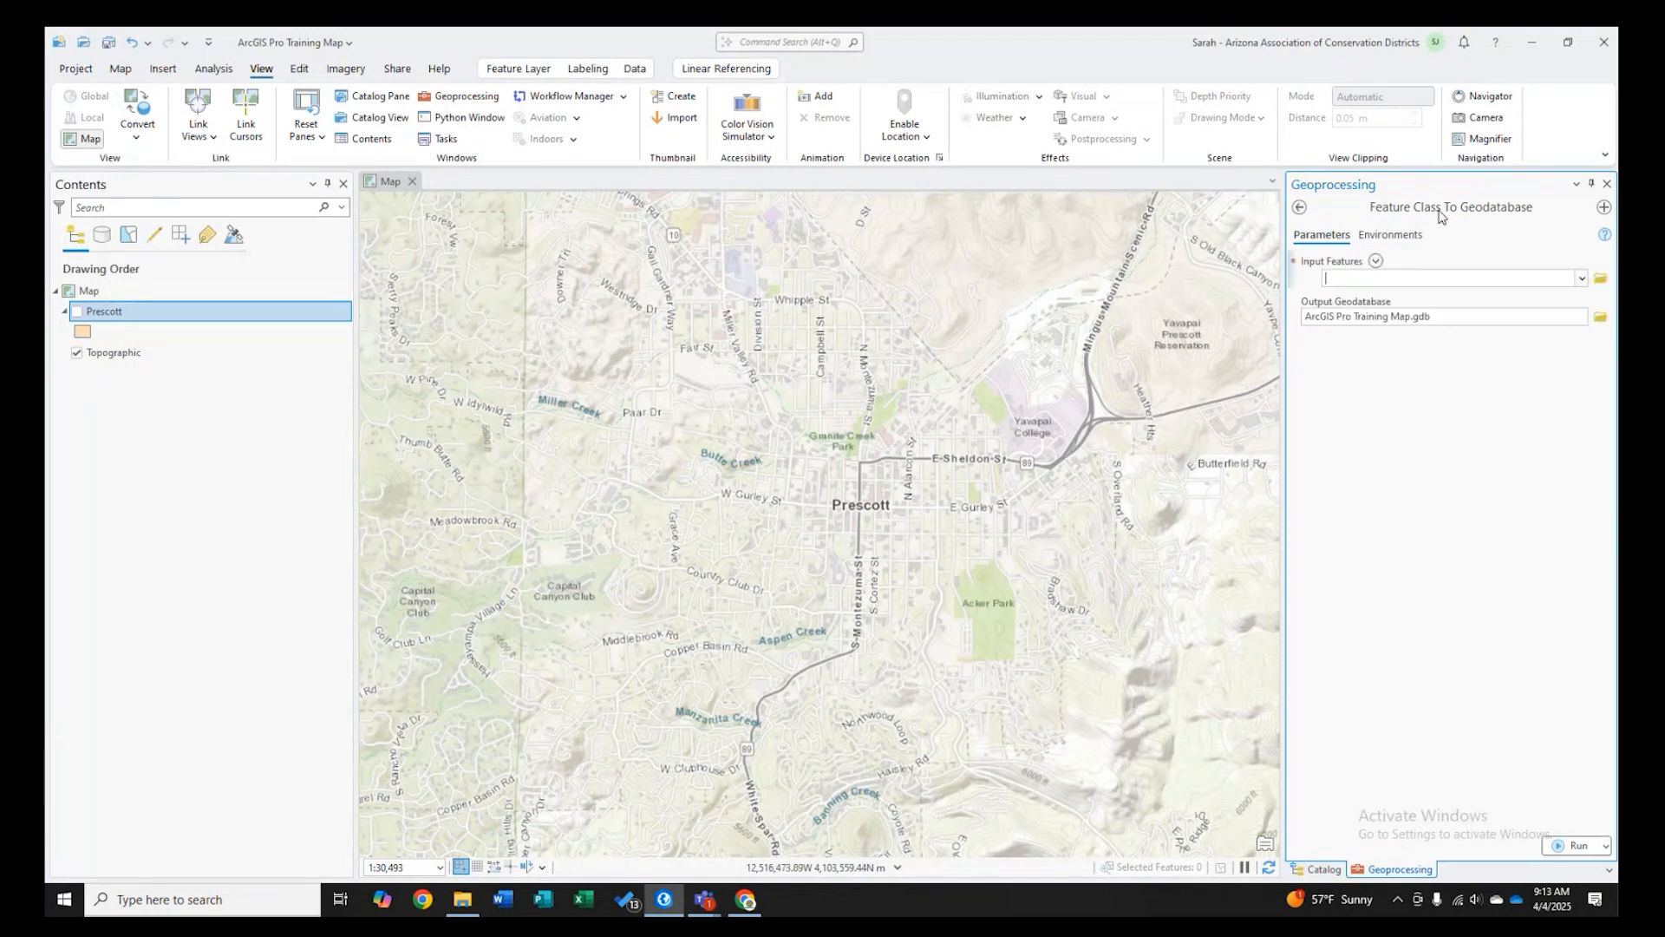
click(1581, 279)
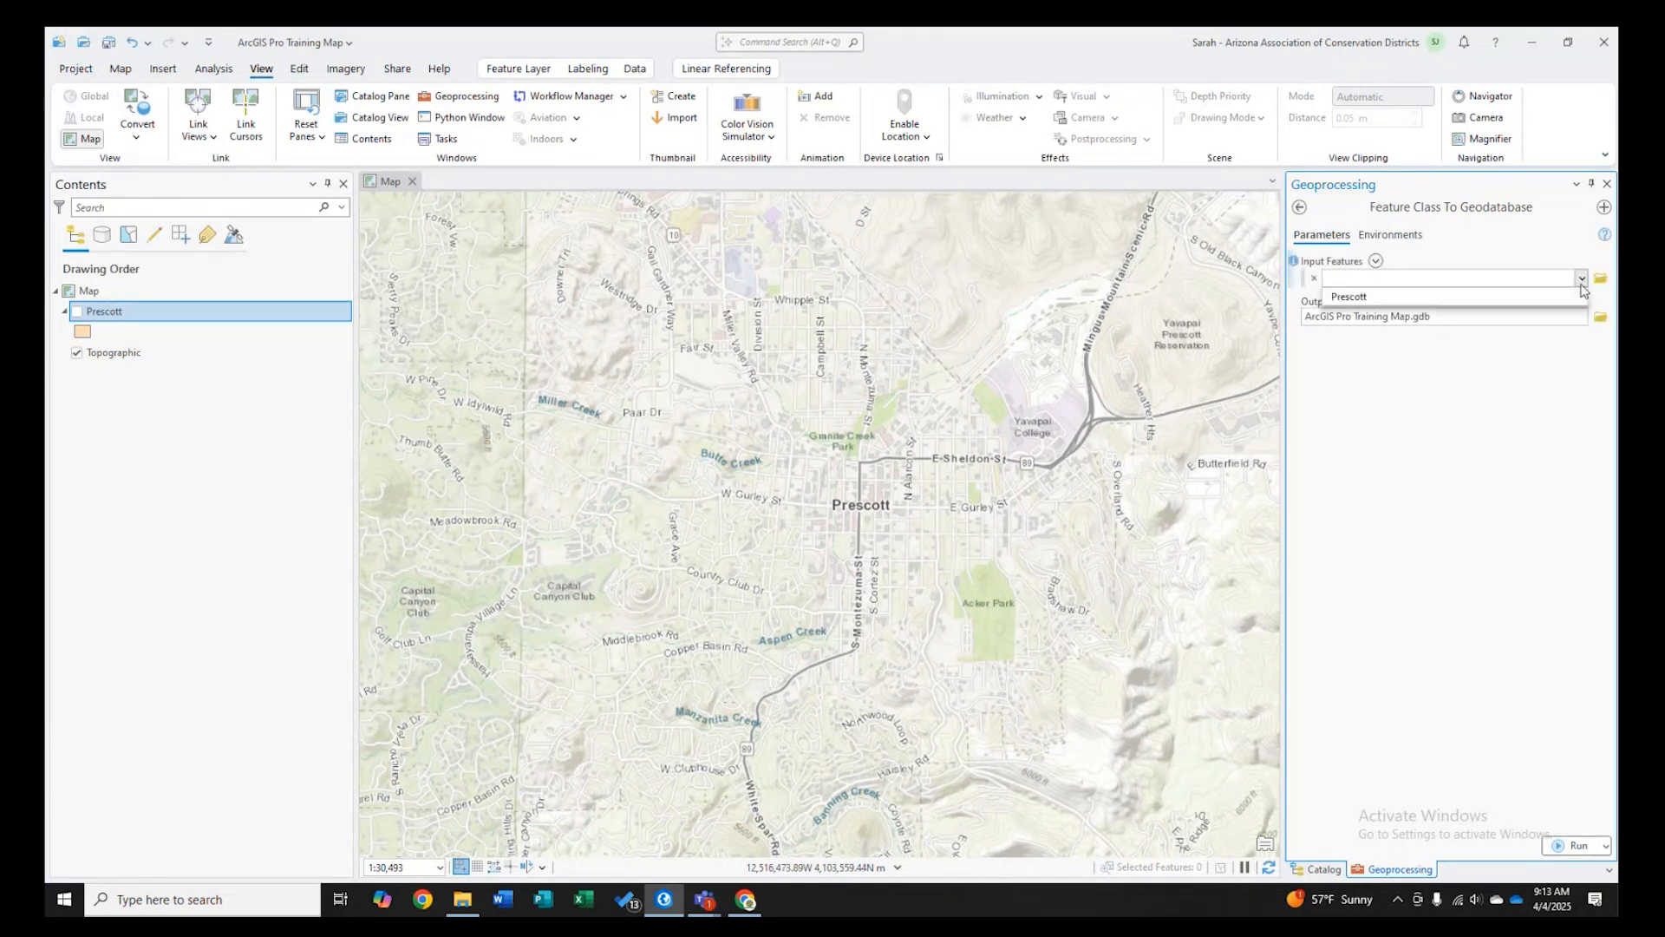
click(1474, 296)
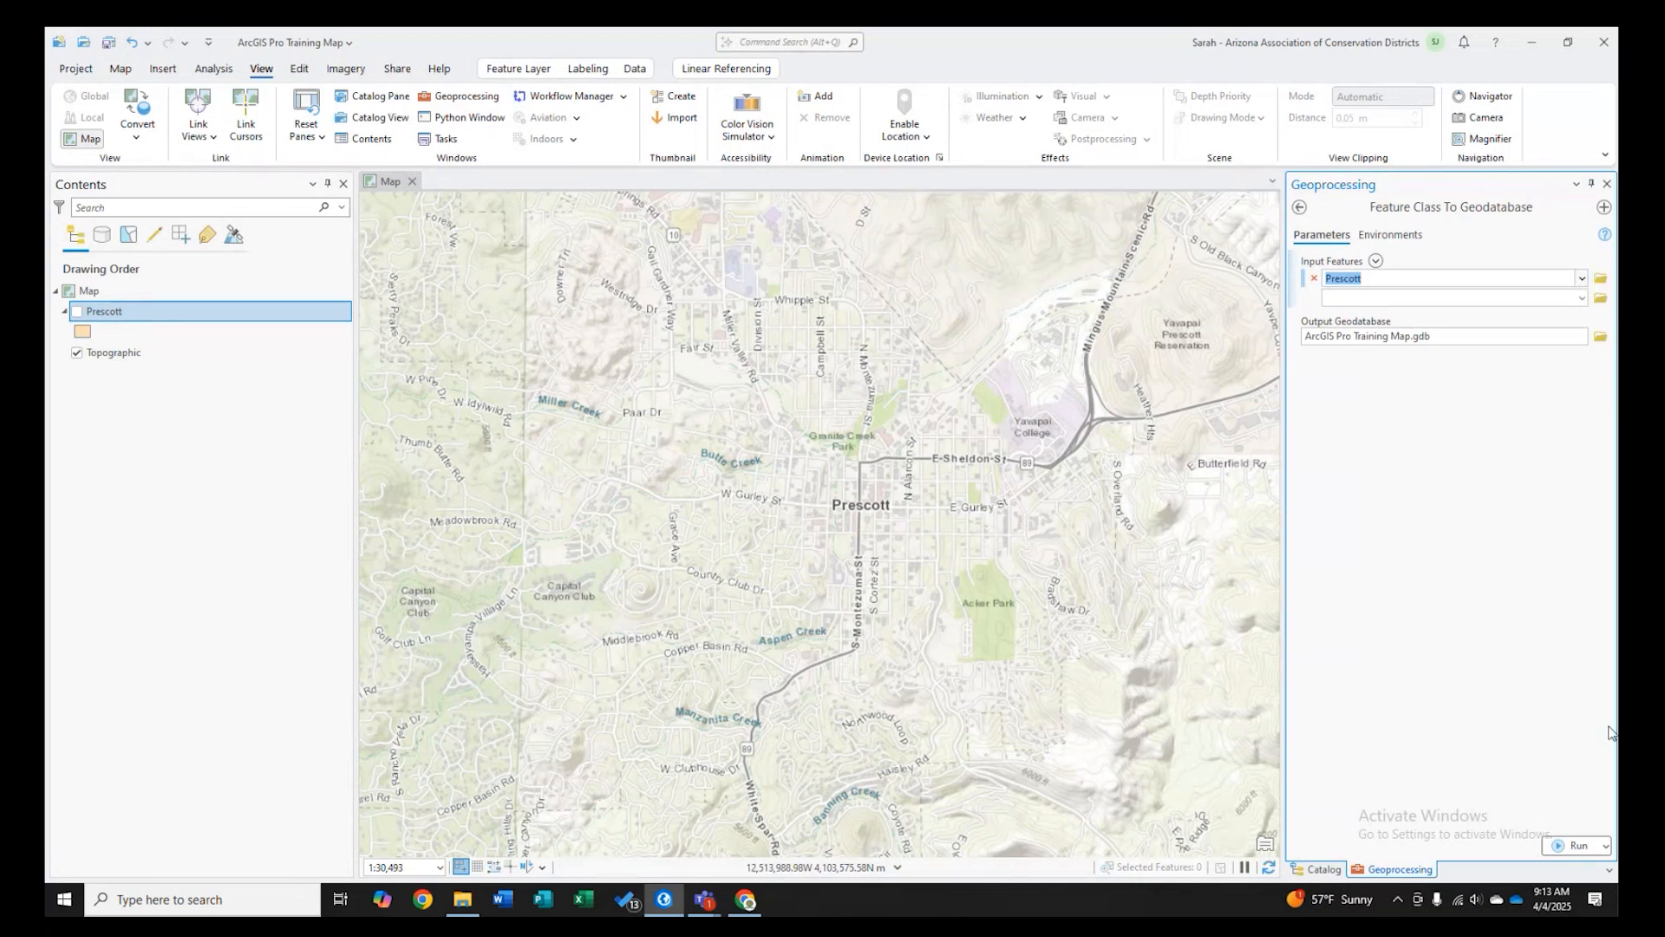
click(1558, 846)
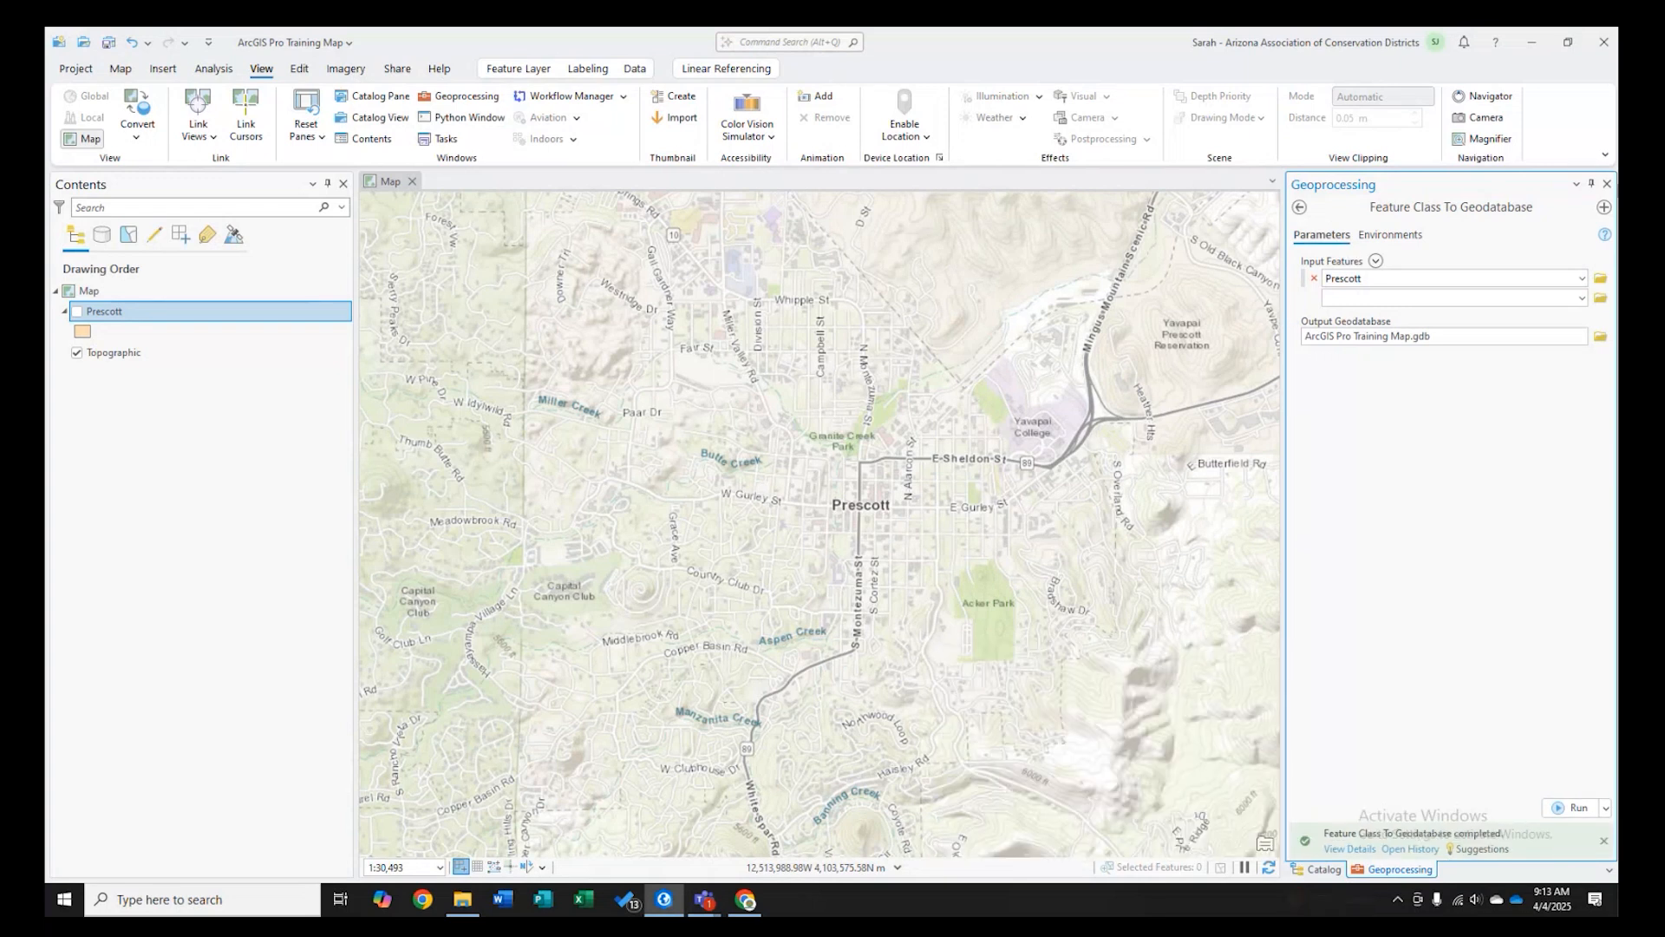
click(1607, 184)
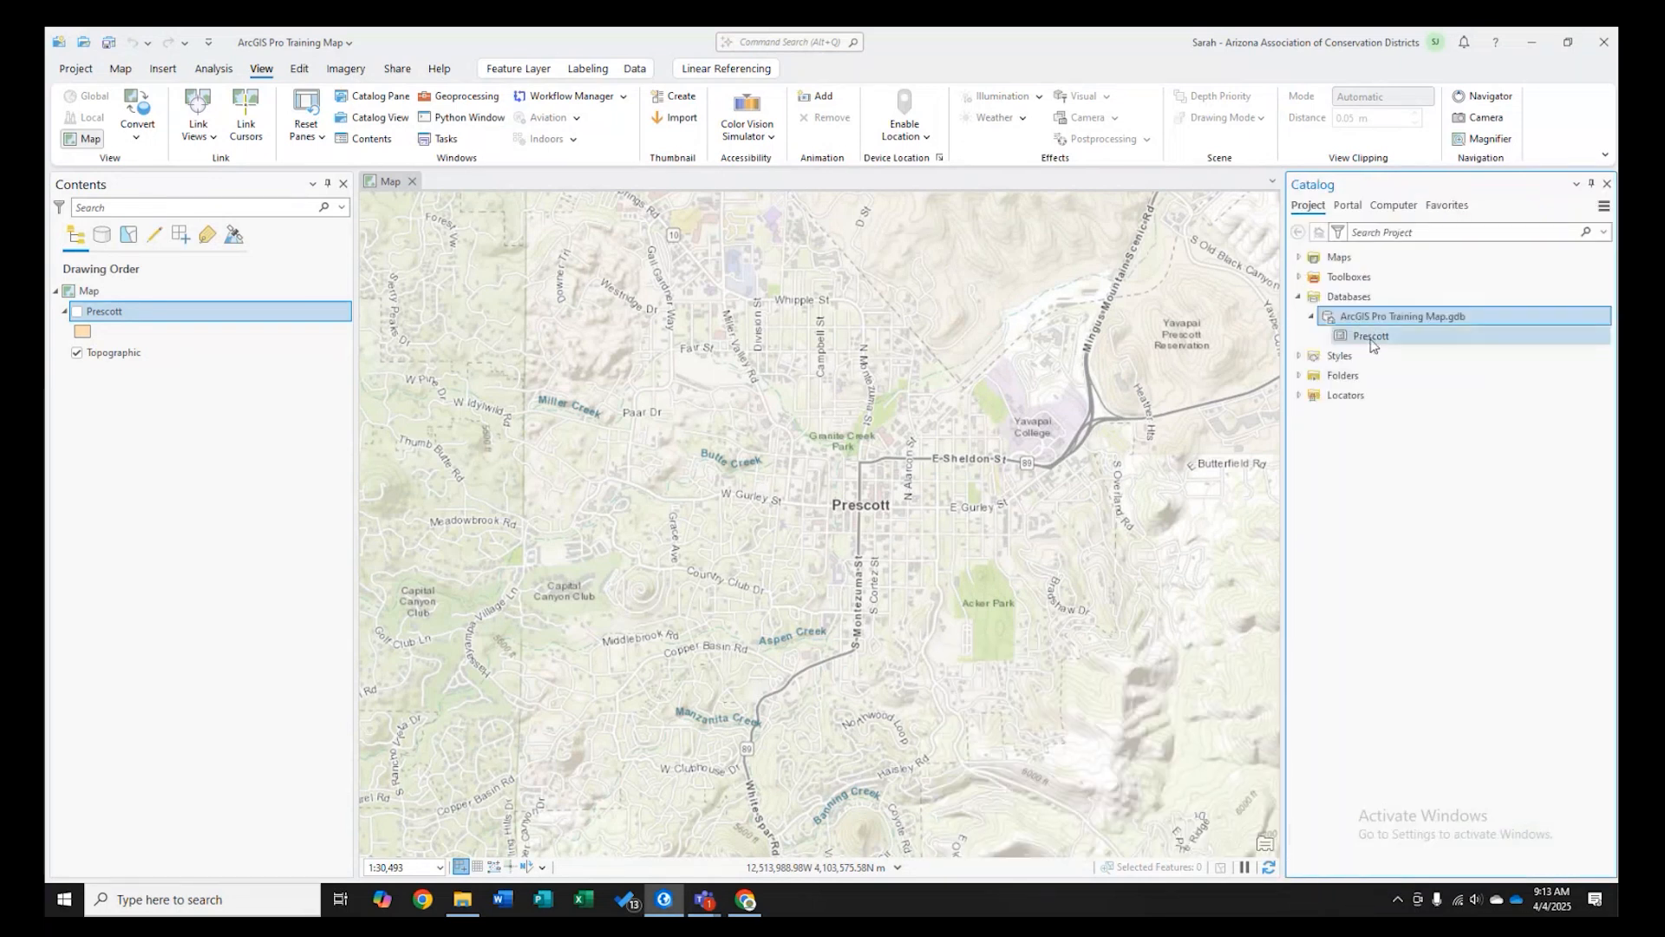
- Start a new feature class in the project geodatabase named Example_Points with the alias Example Points
mouse_move(1370, 345)
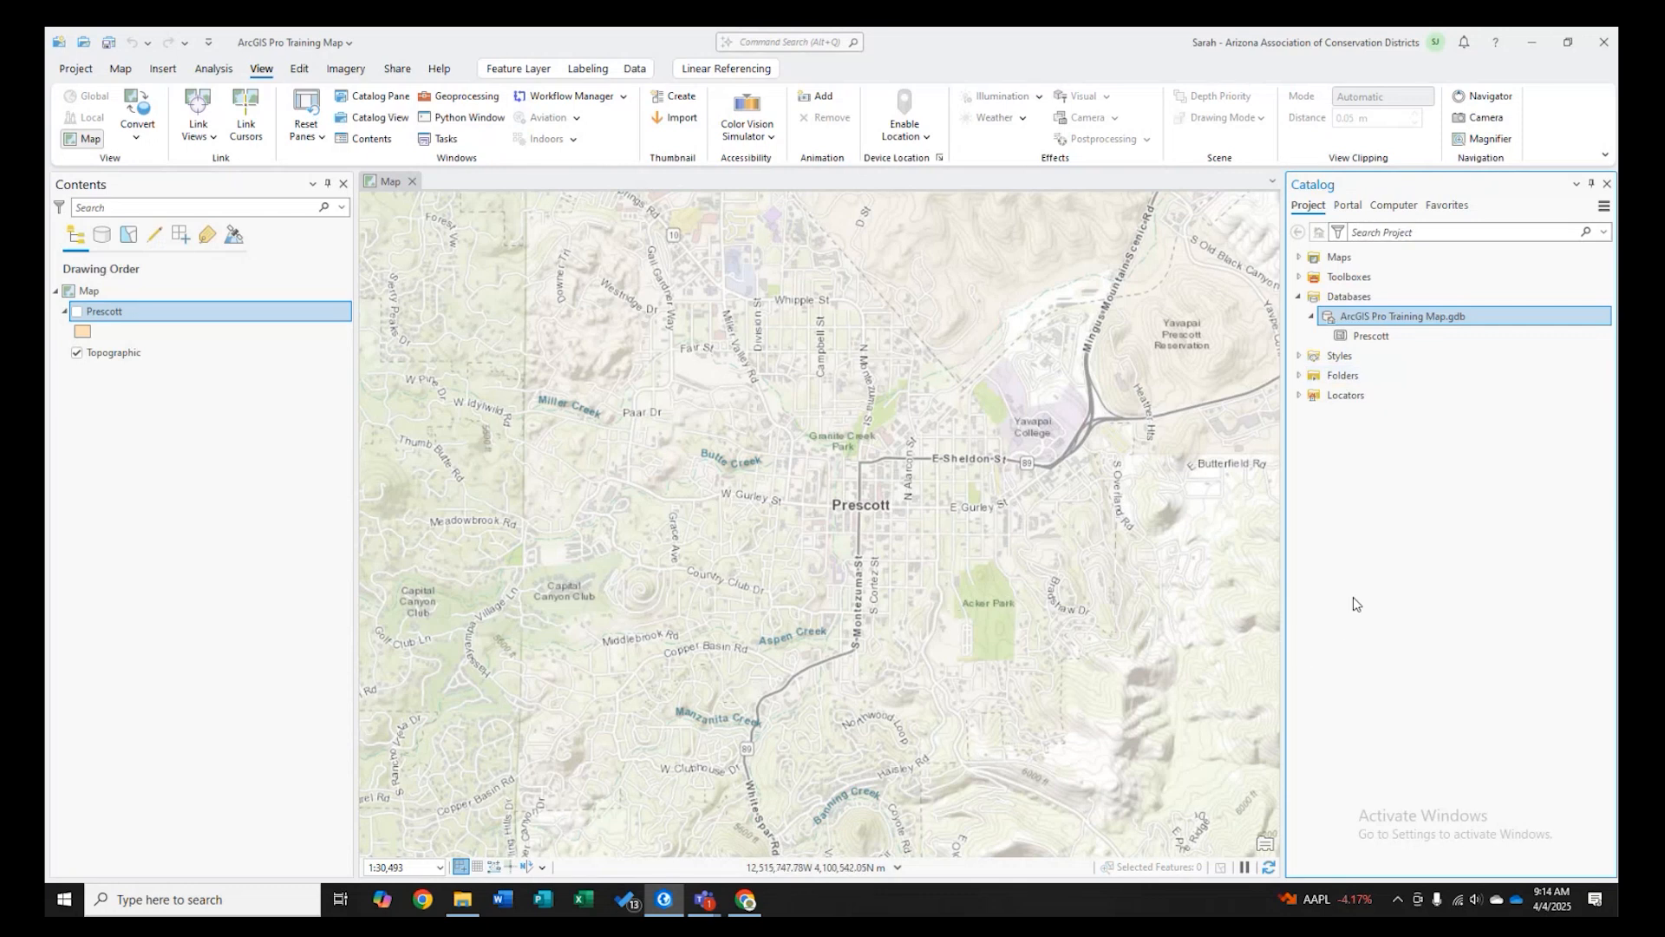
right_click(1394, 319)
mouse_move(1294, 203)
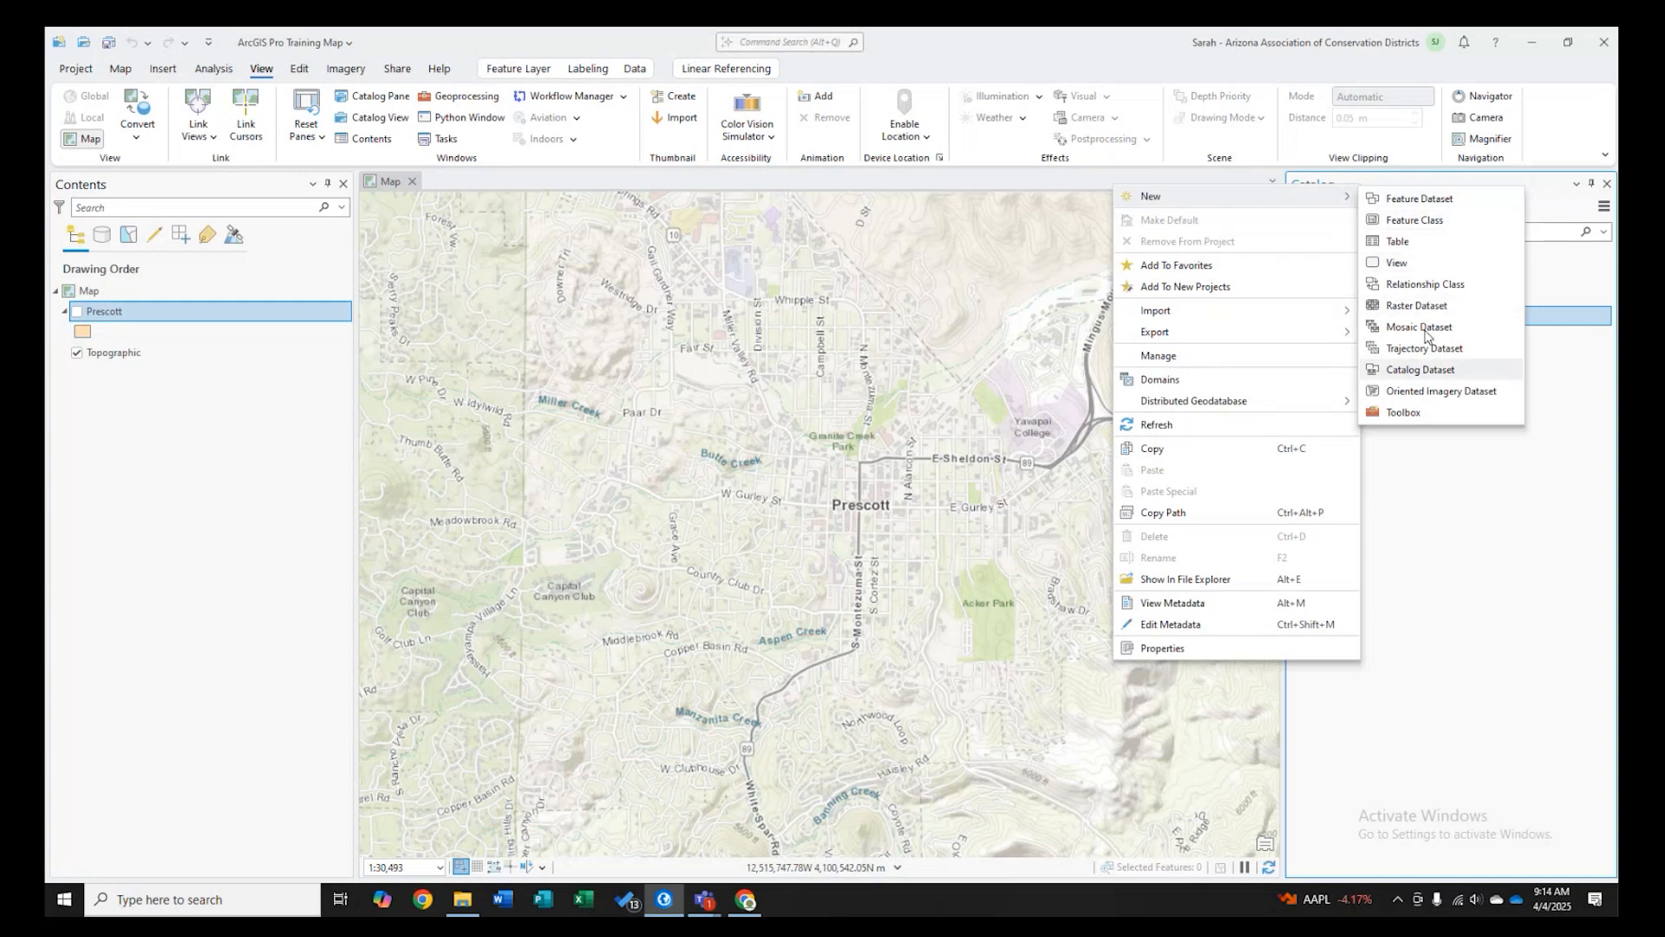
click(1433, 228)
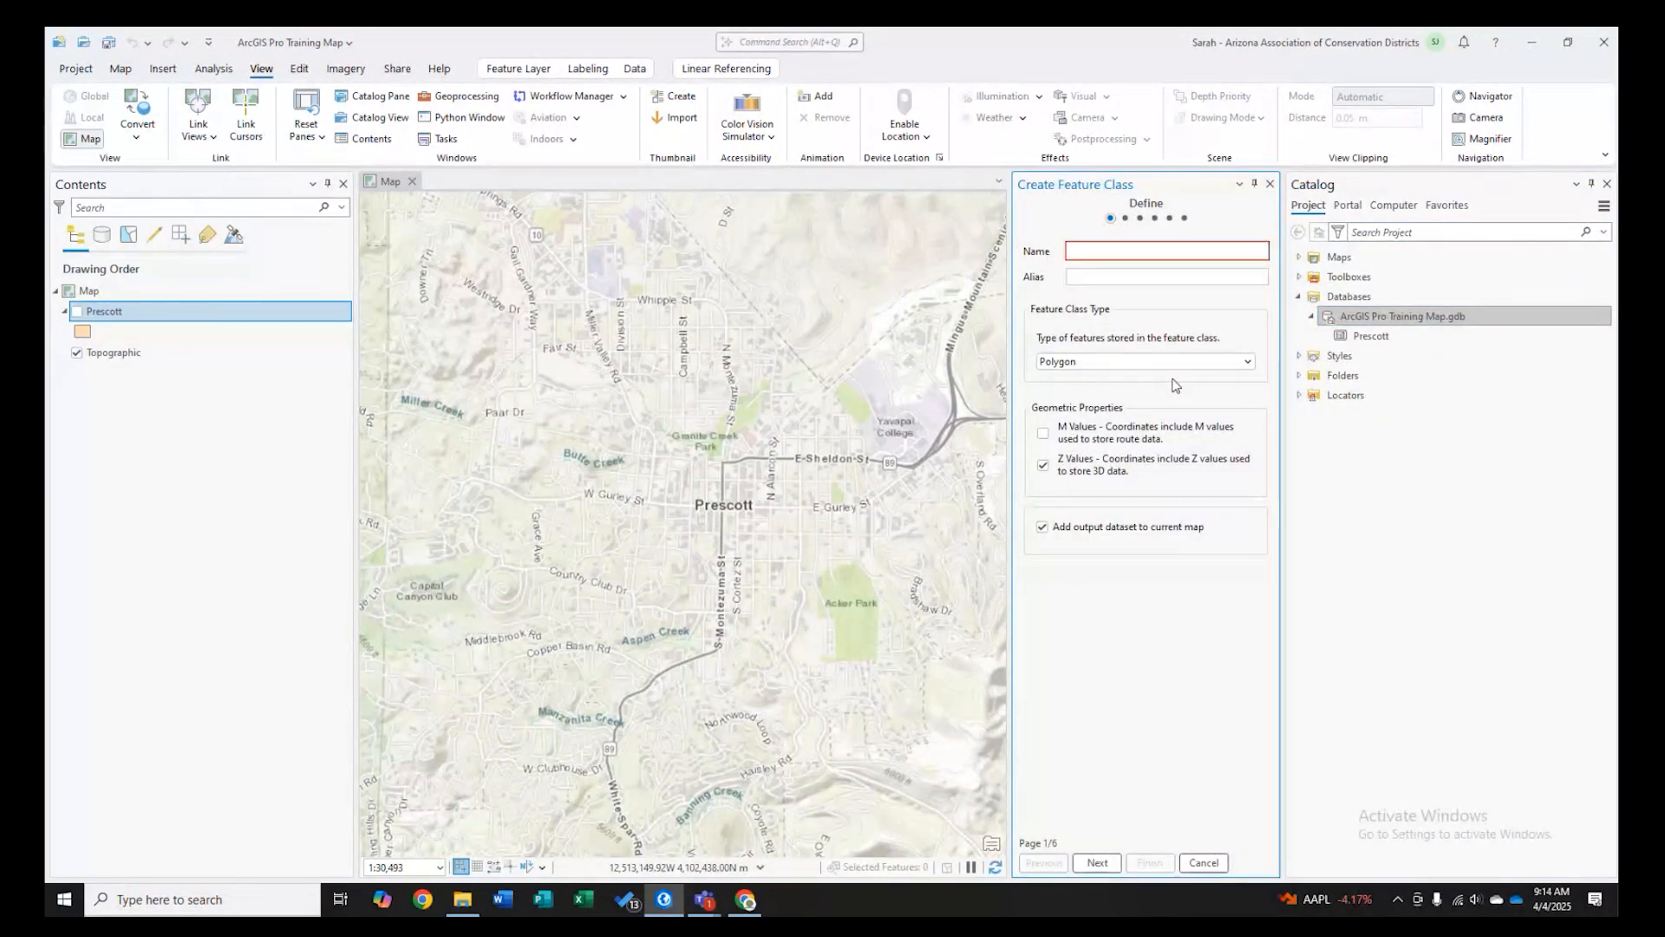
click(1128, 250)
text(Example)
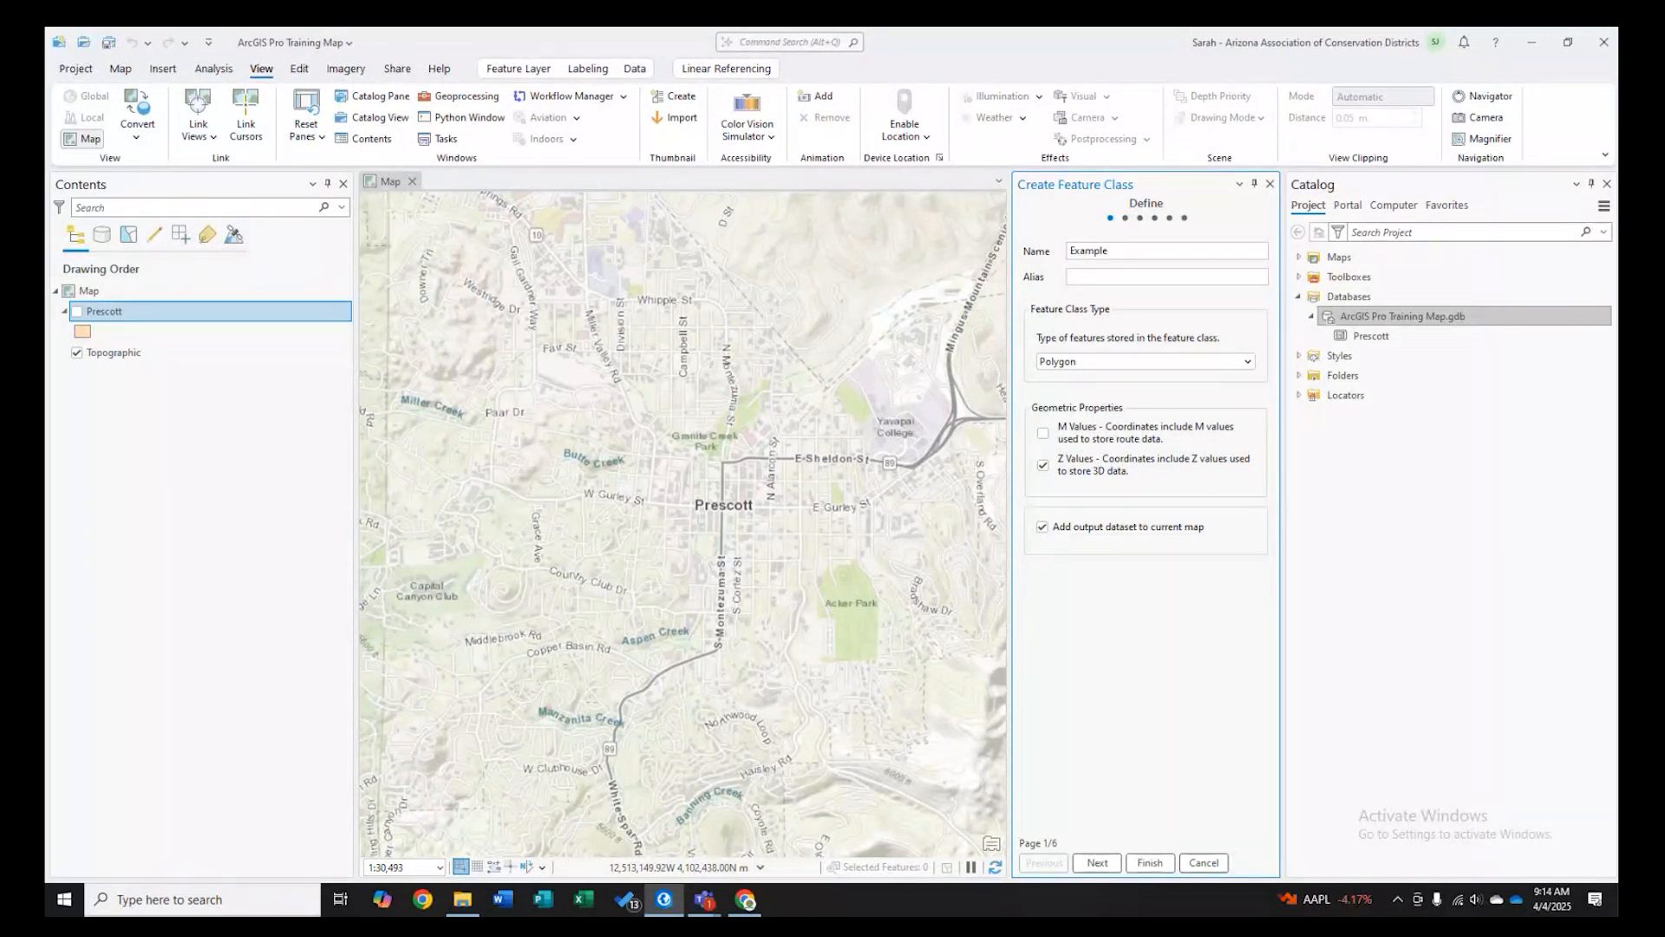
text(_Points)
click(1097, 276)
text(Example Points)
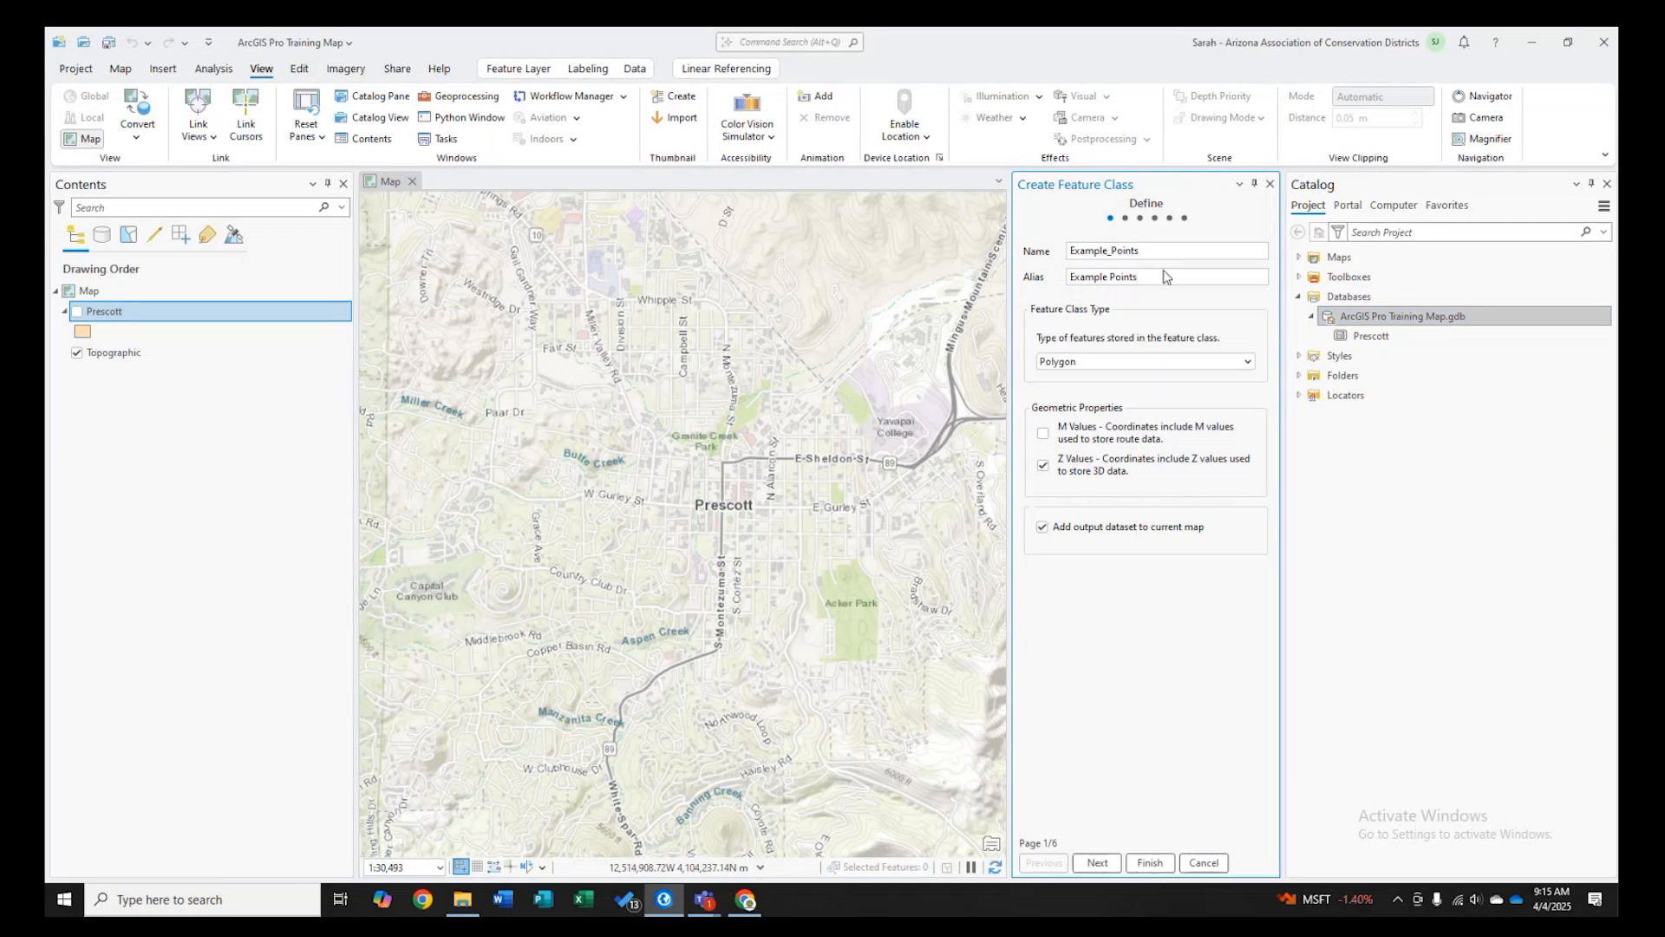
- Set the feature class type to Point and continue to the fields page
click(1161, 363)
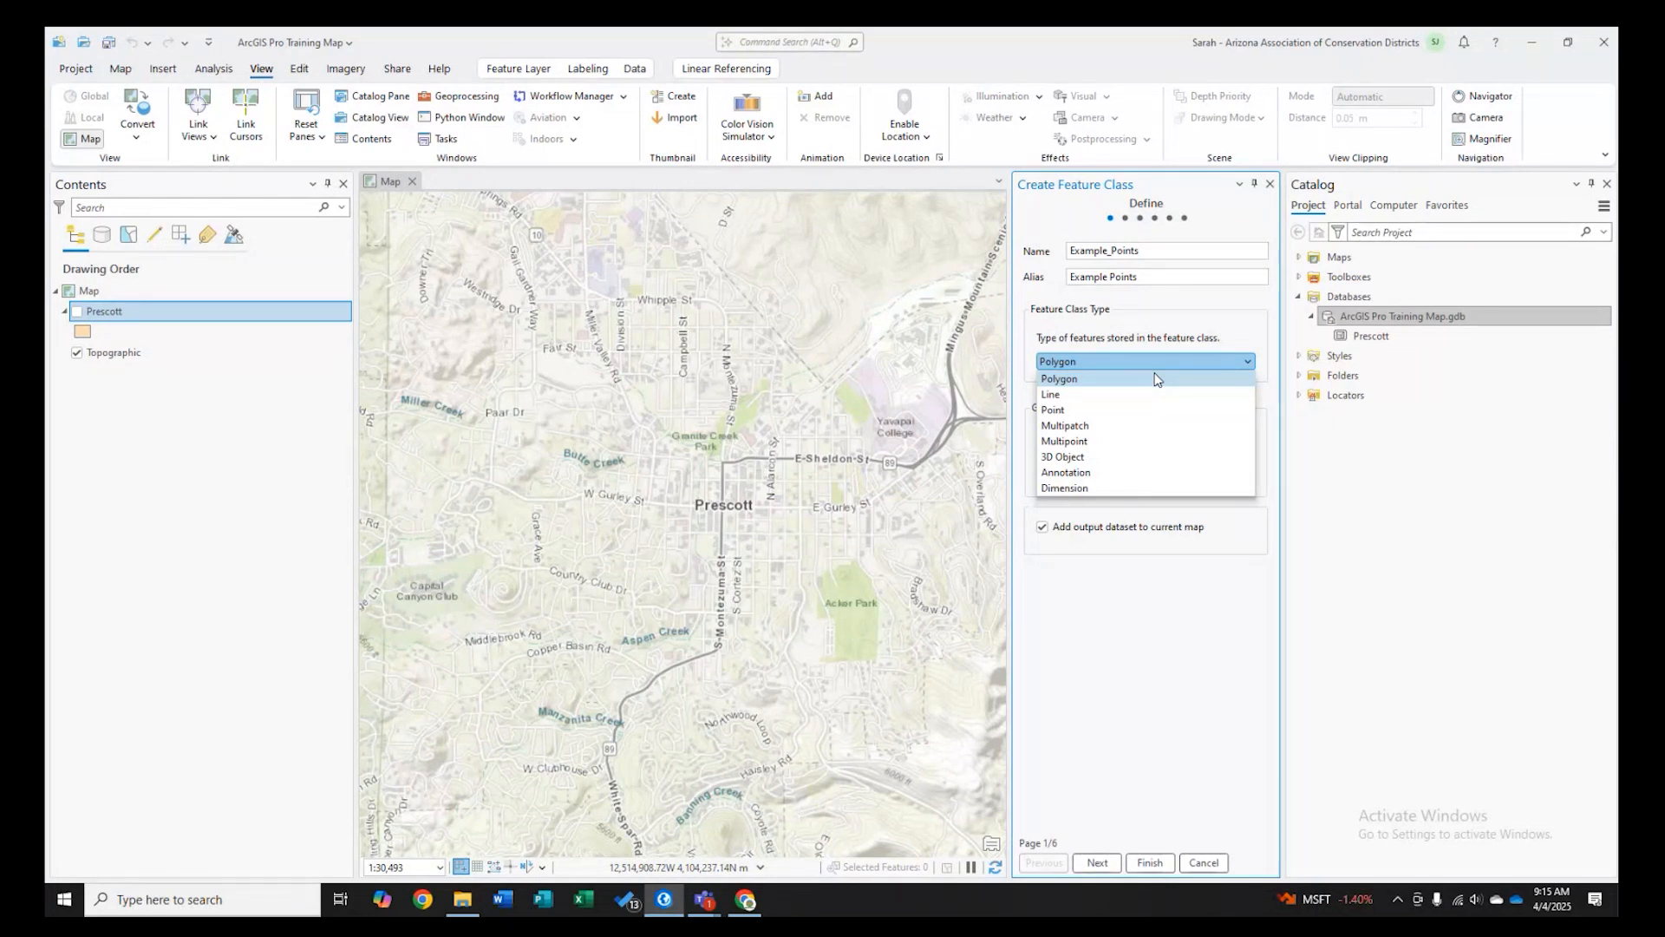
click(1102, 411)
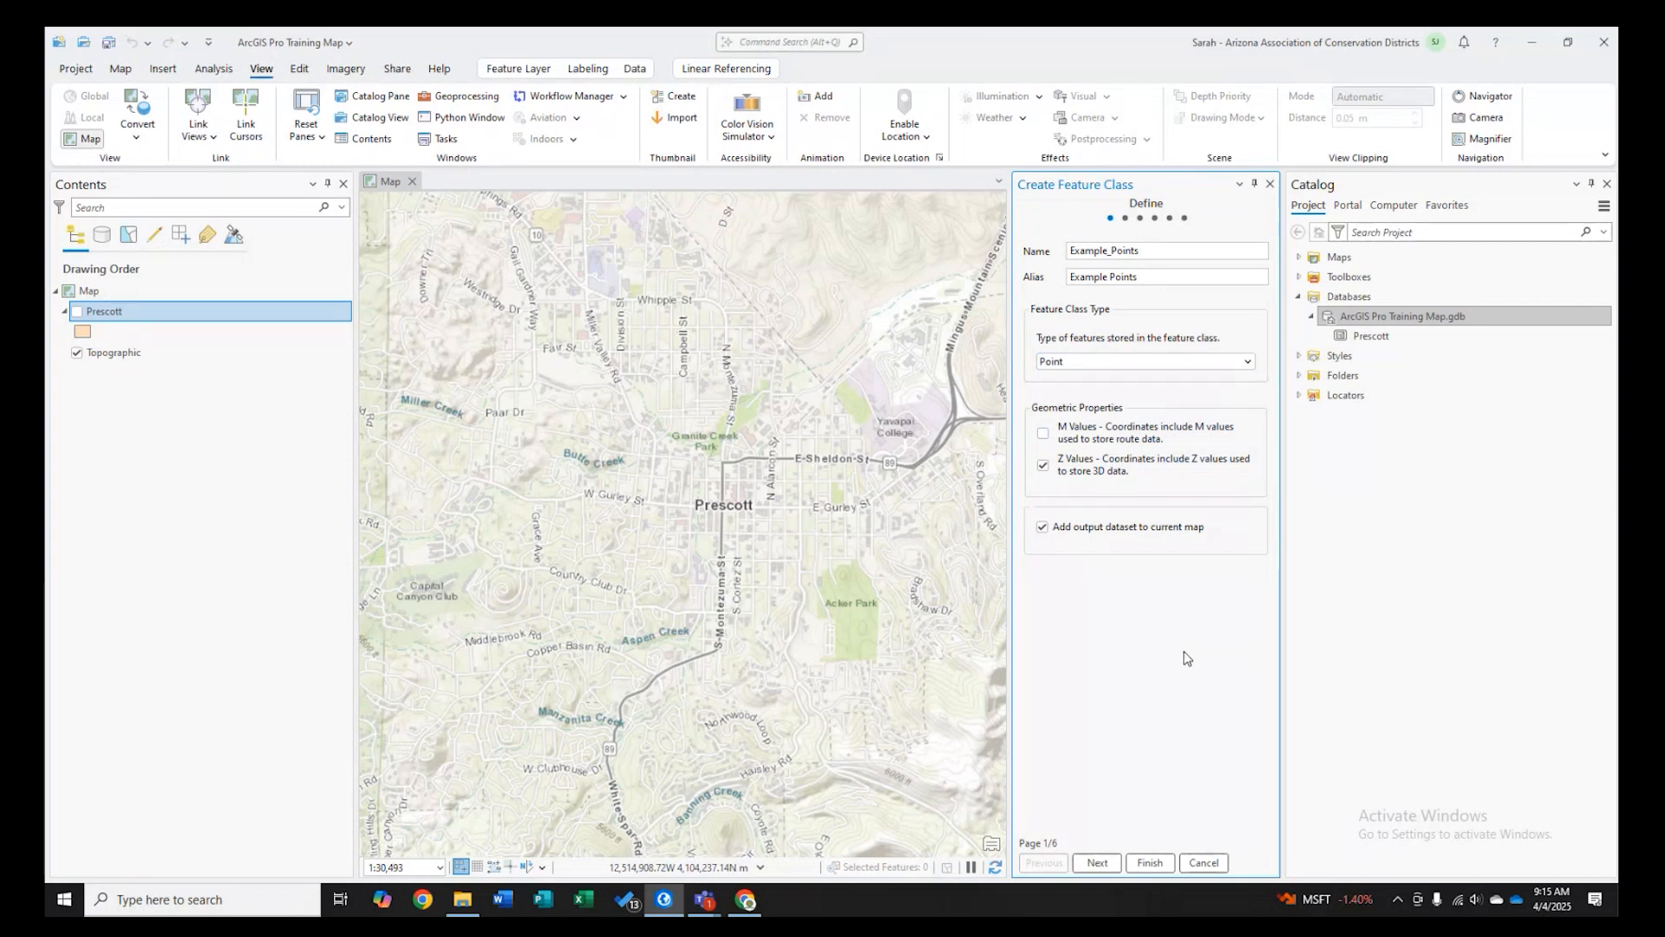
click(1094, 863)
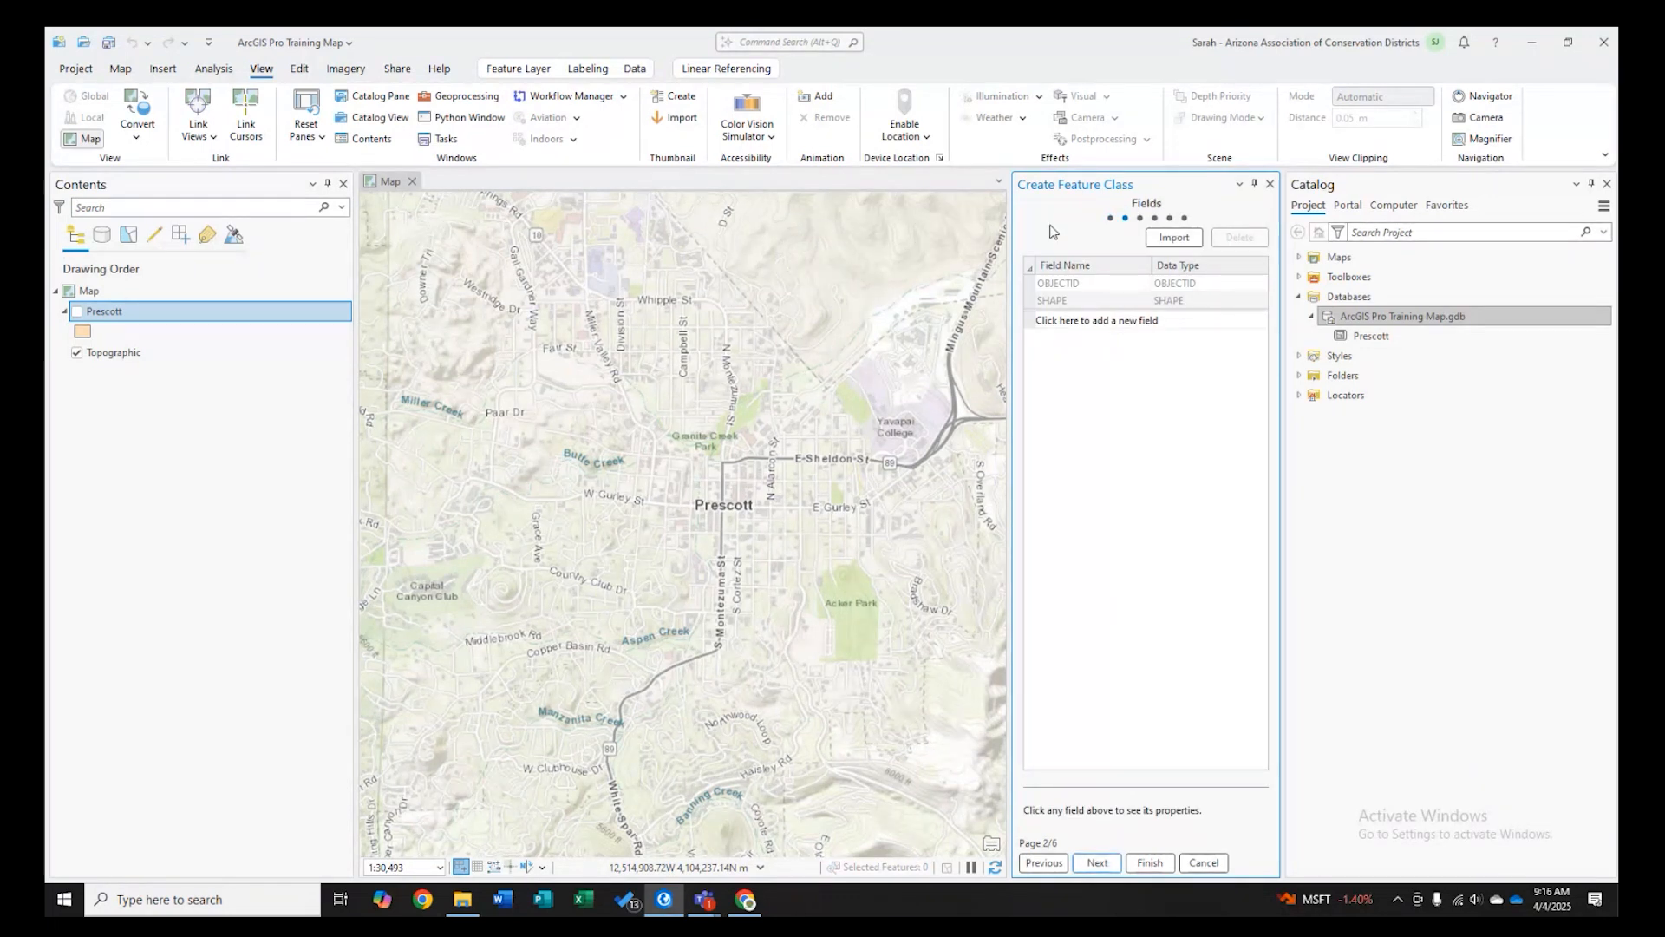
- Add a new field called Name with the Text data type
click(1057, 323)
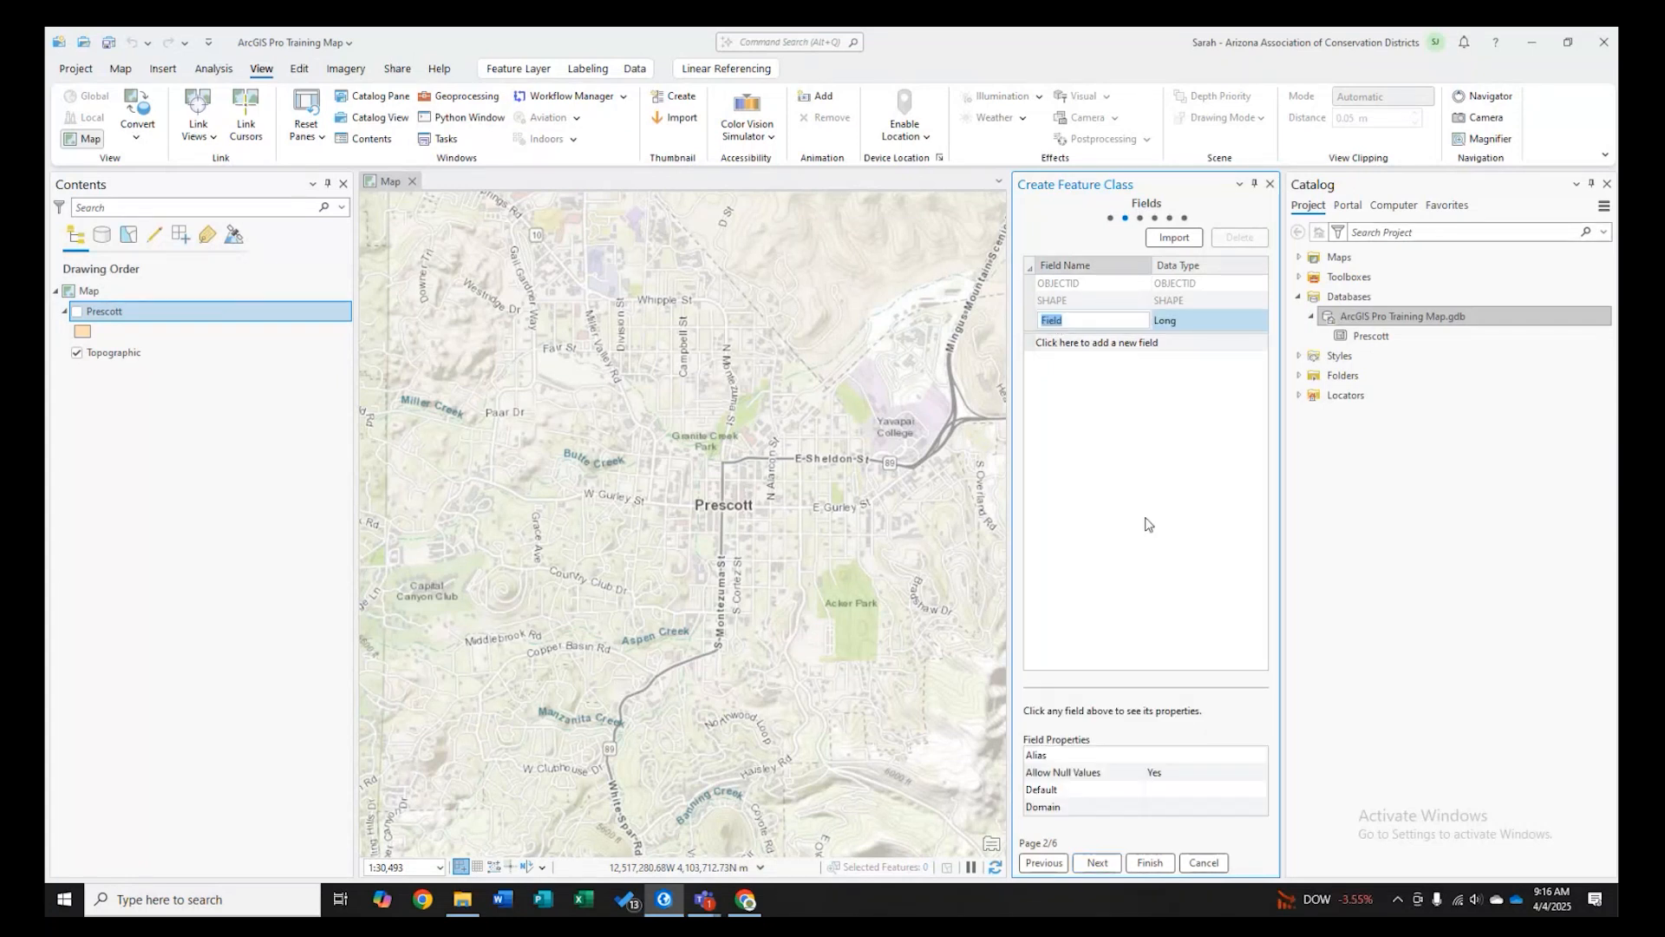
text(Name)
click(1219, 319)
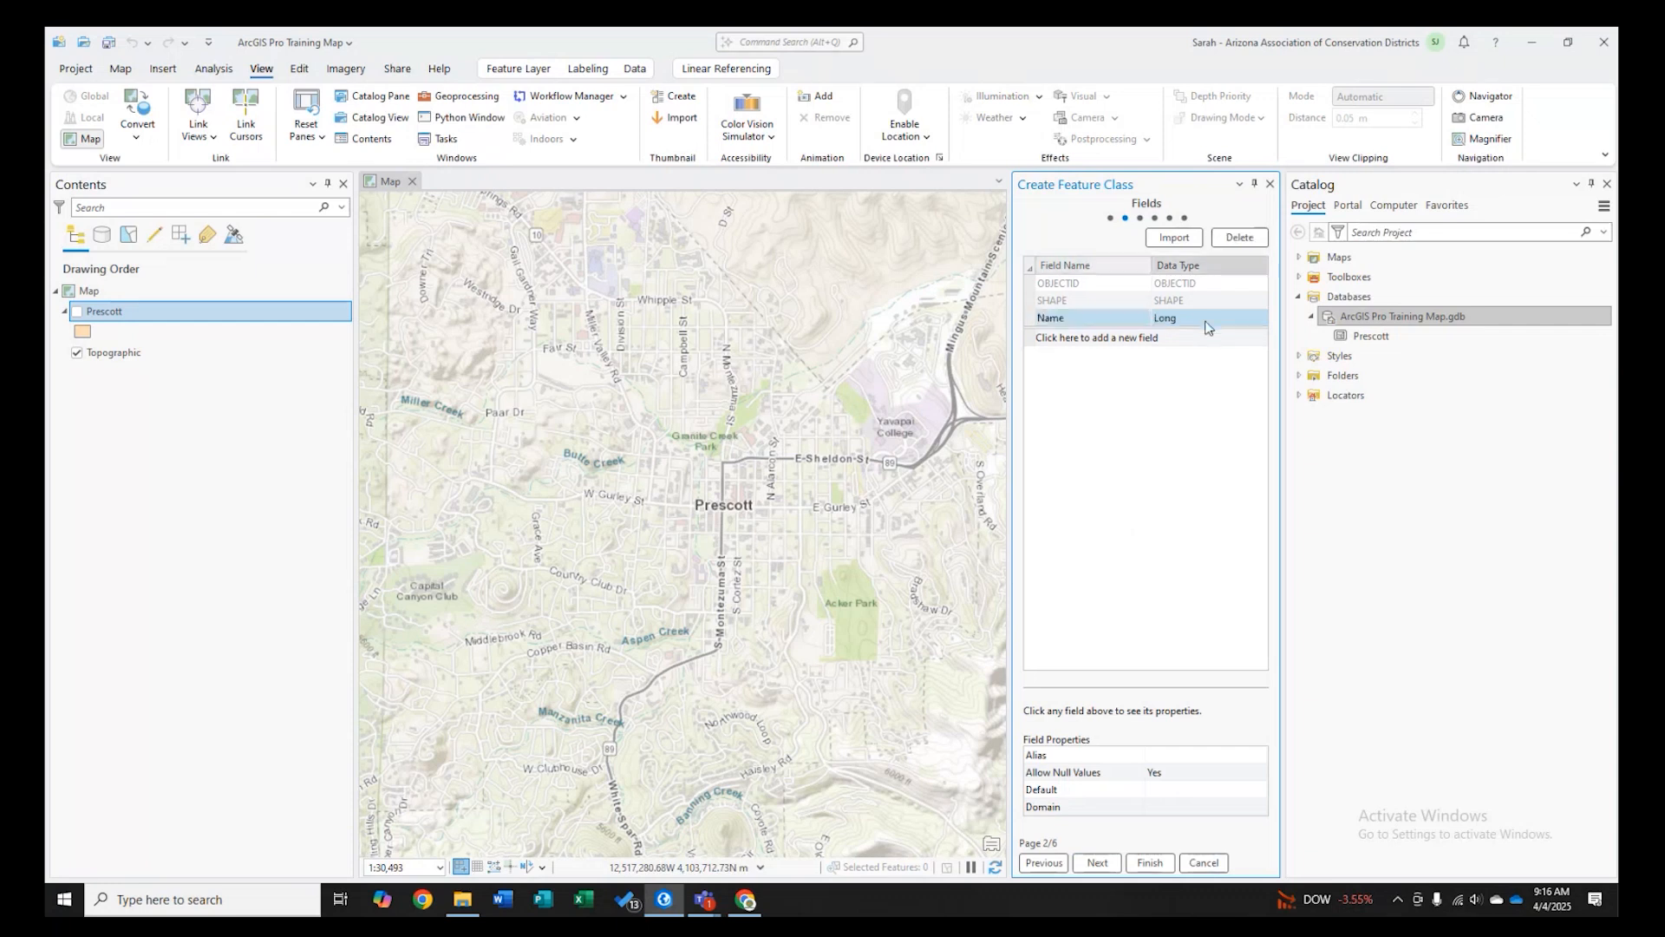
click(1219, 319)
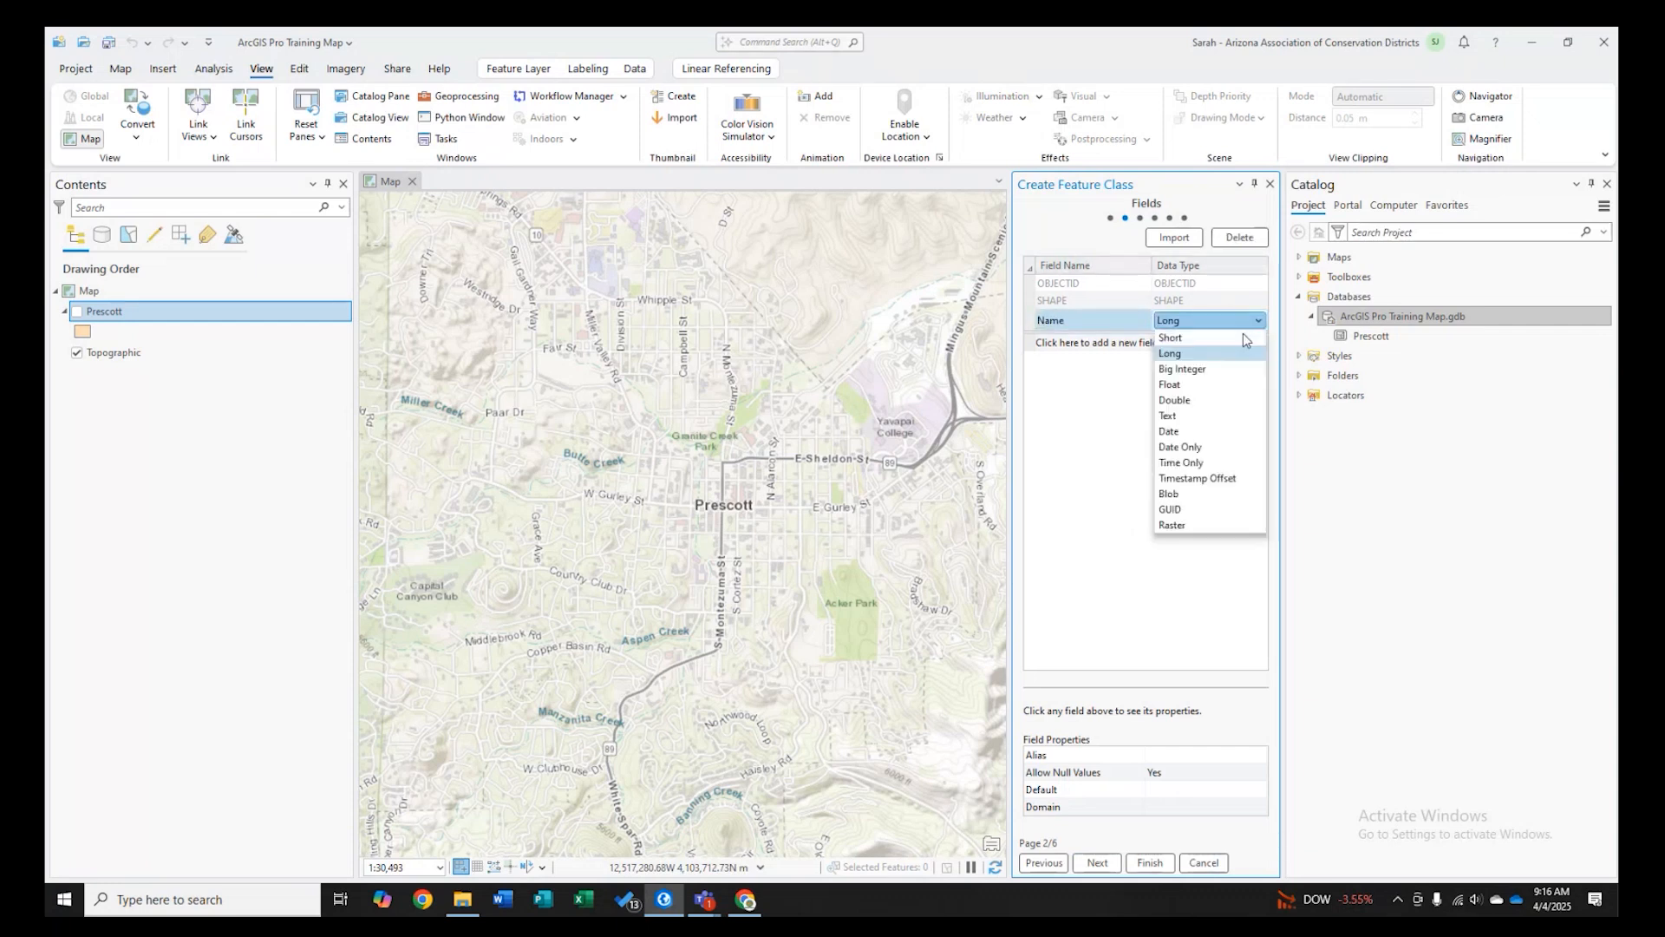
click(1197, 419)
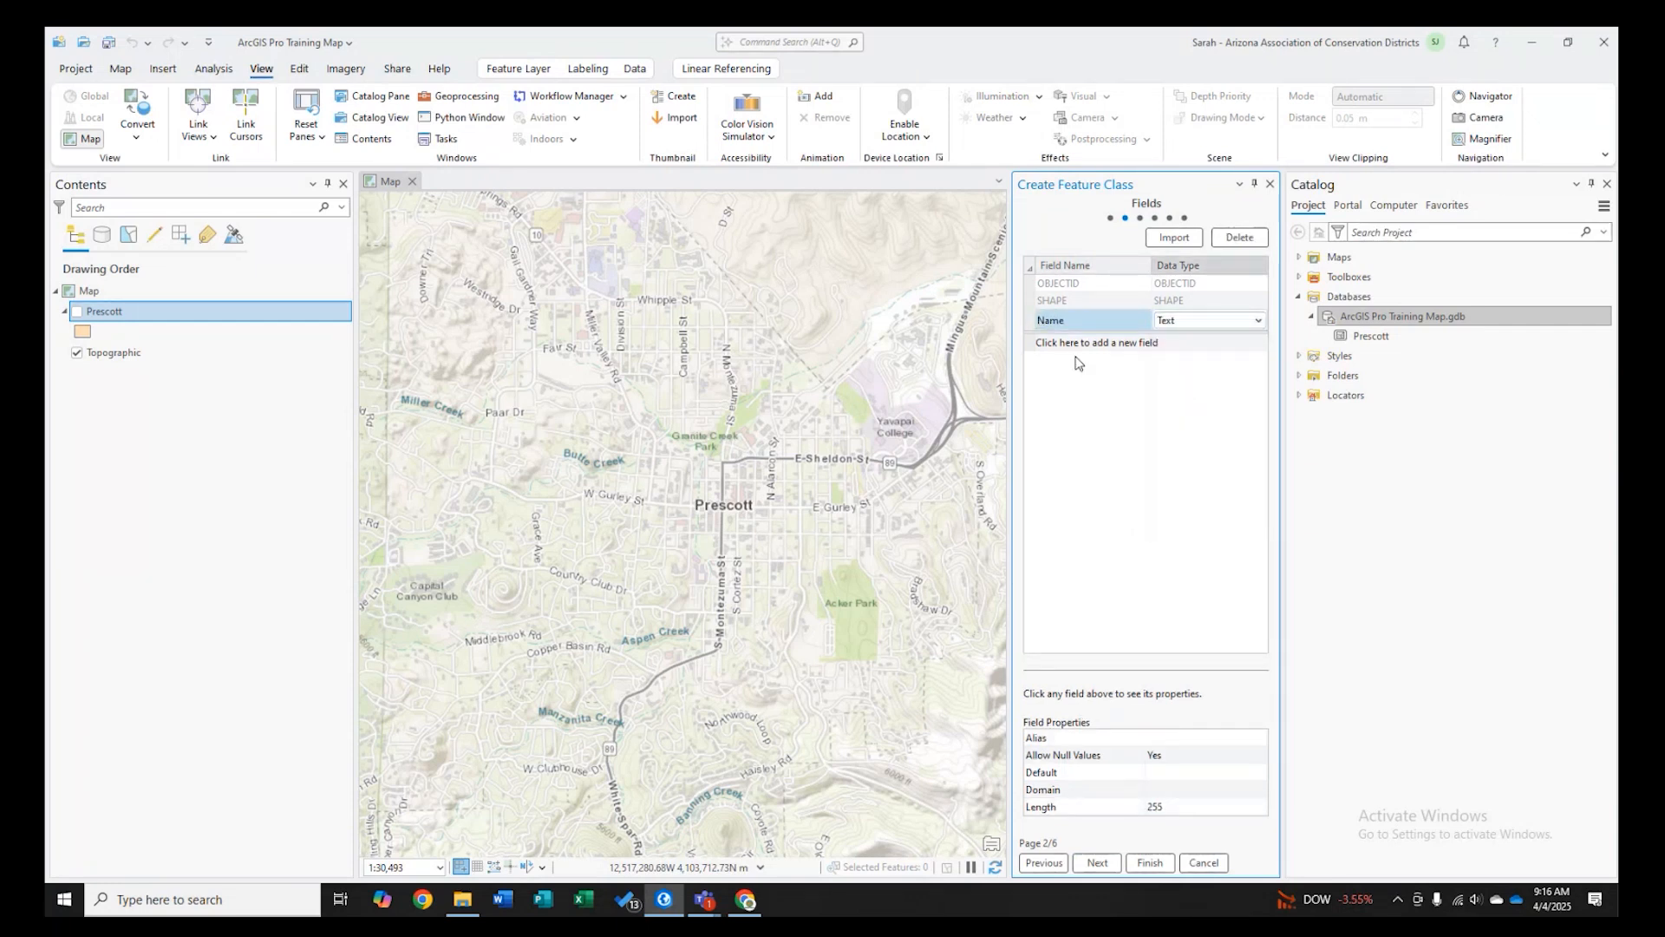
click(1214, 340)
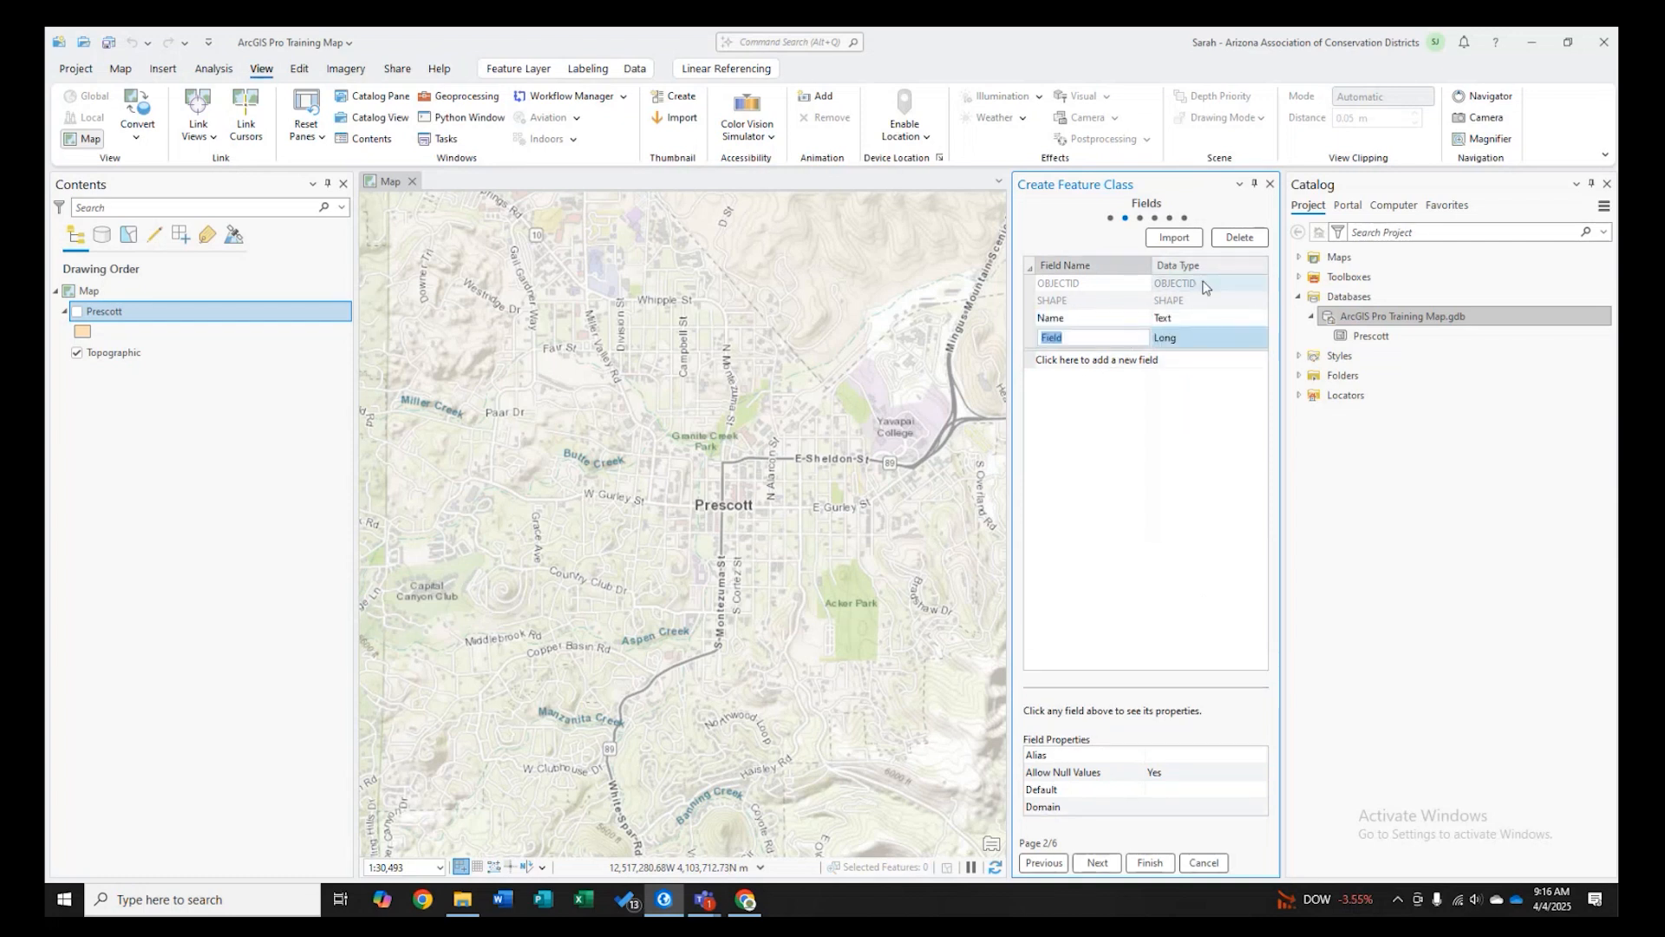
key(Escape)
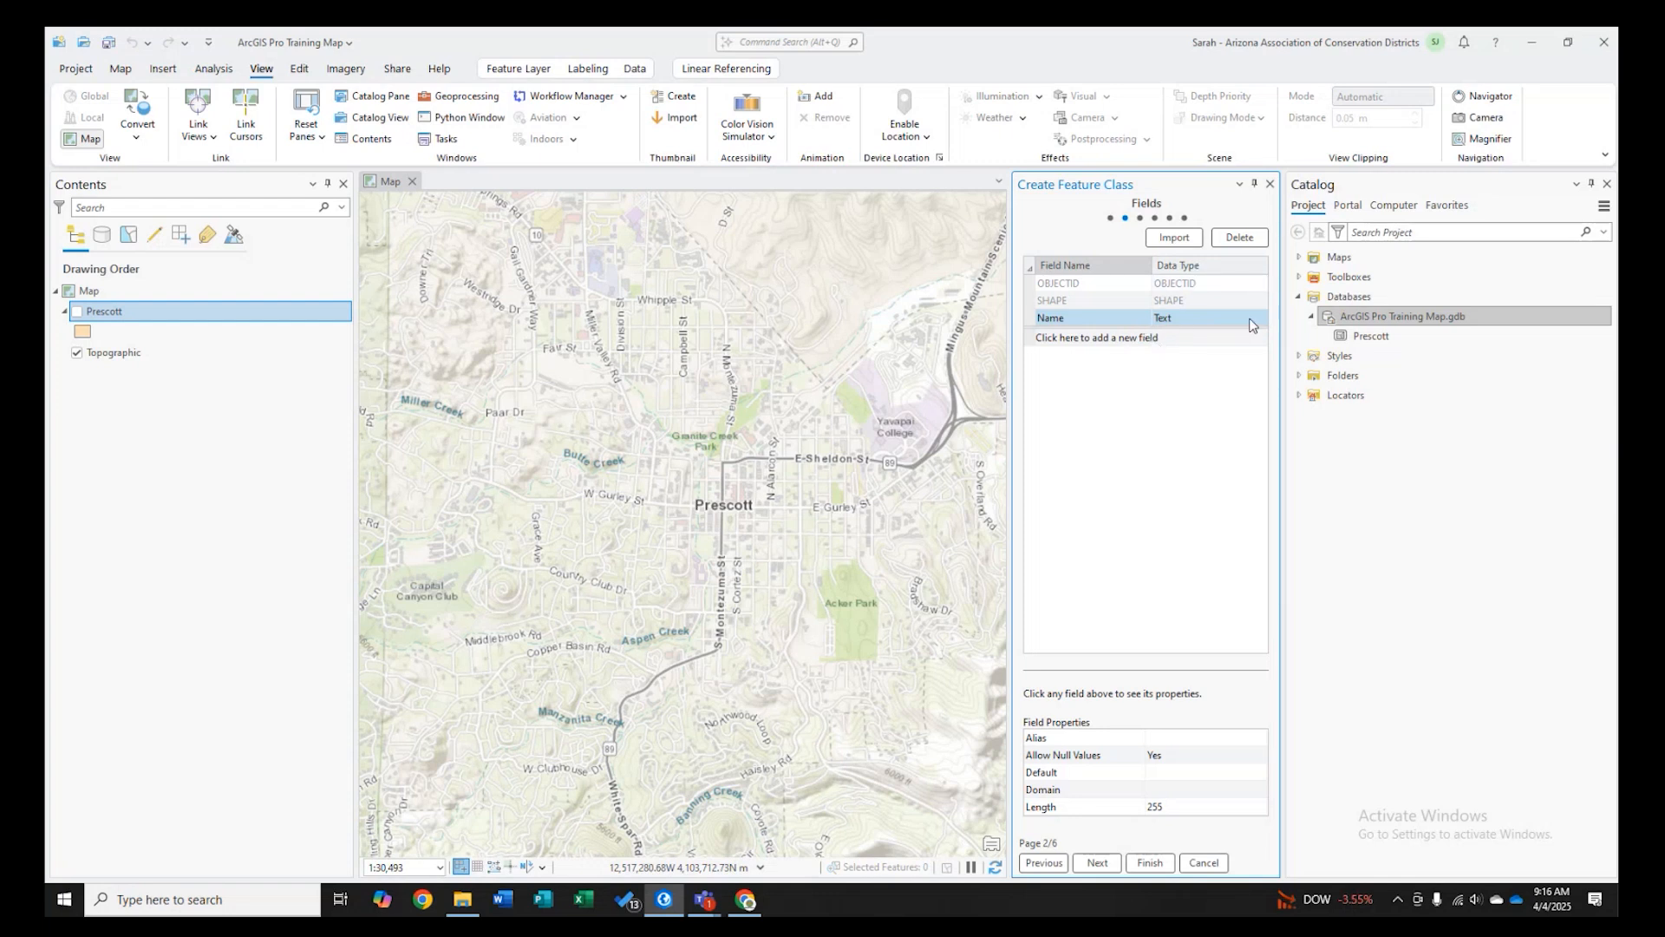
- Reconfirm the Name field as Text and change its length property
click(1188, 321)
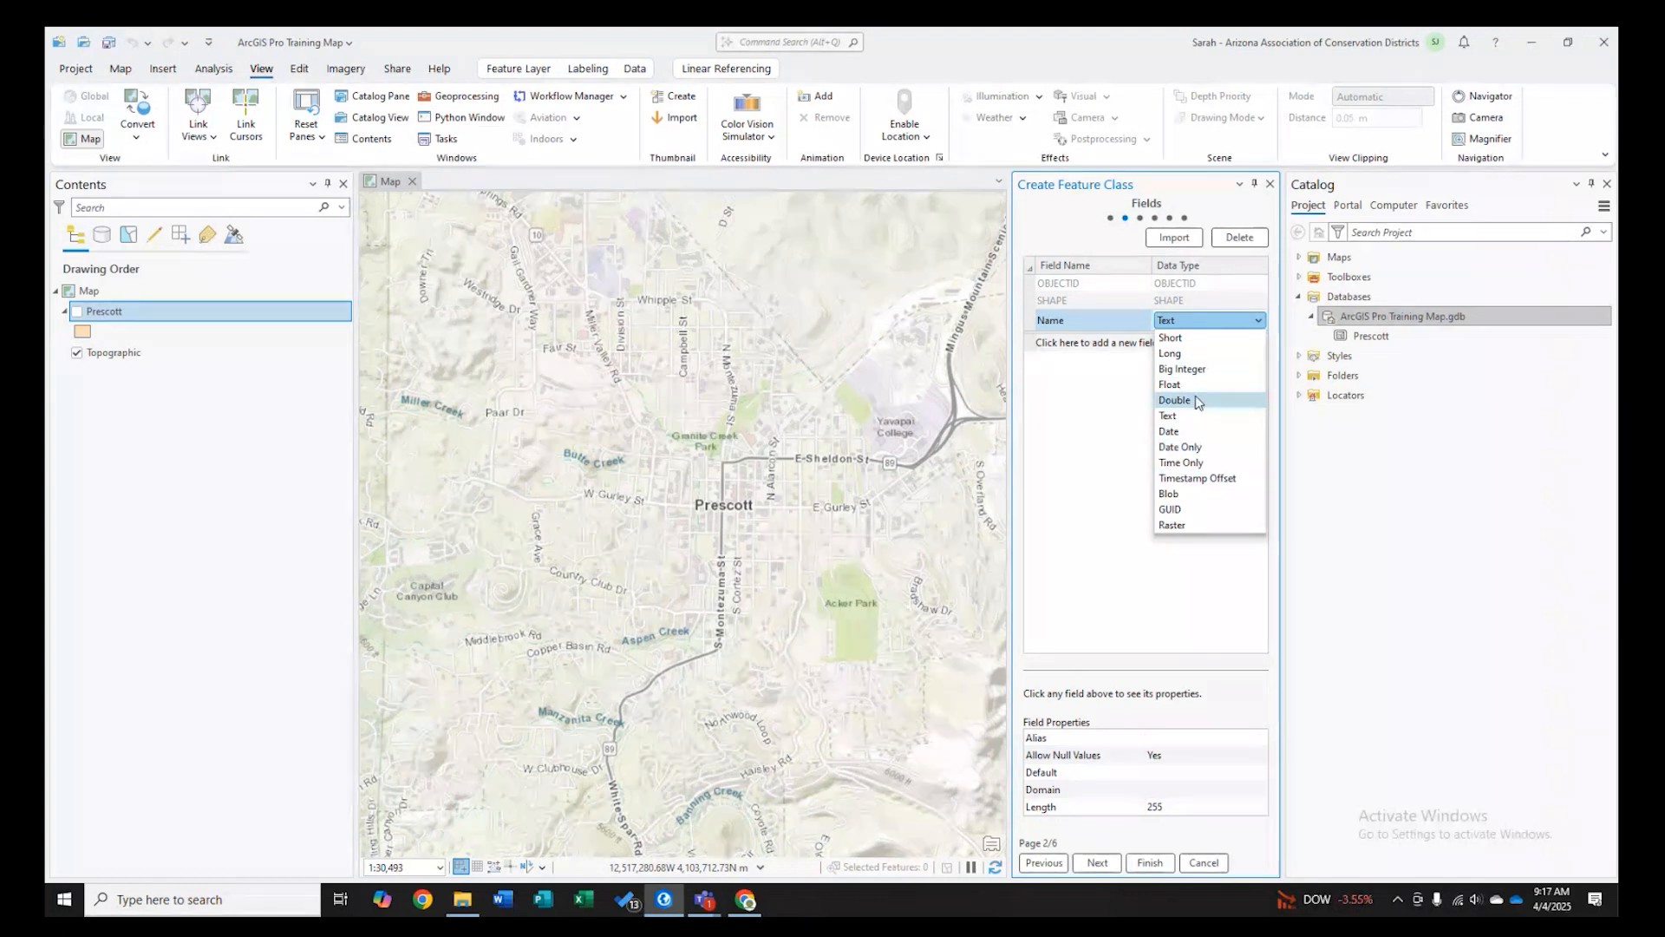
click(1190, 418)
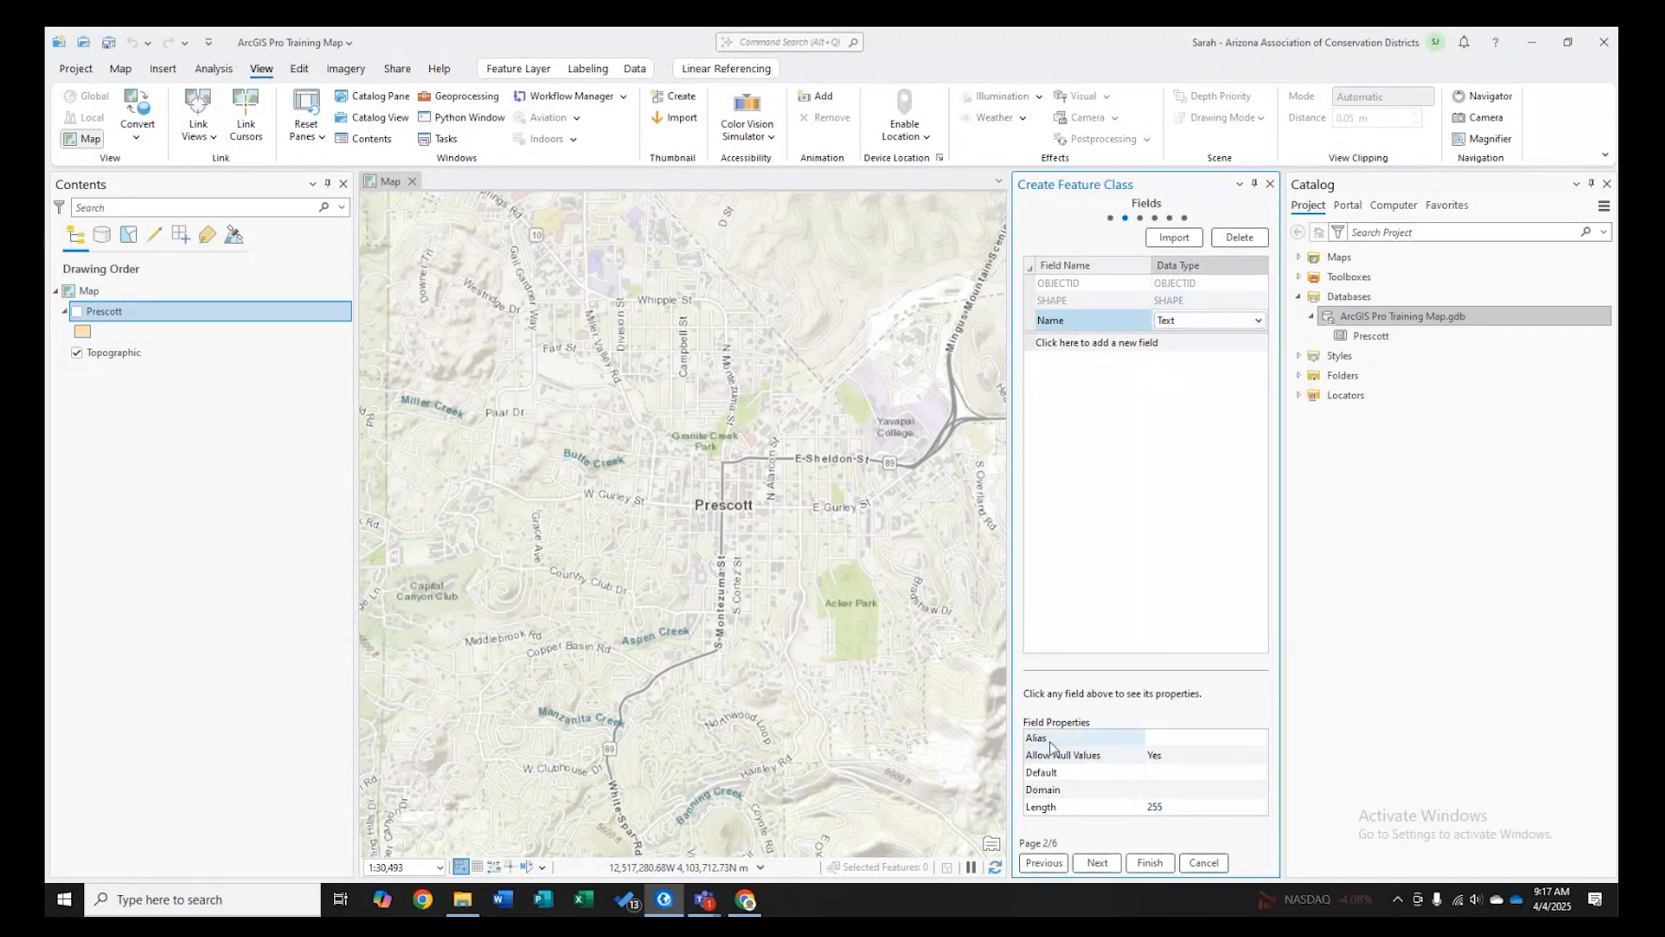
click(1166, 807)
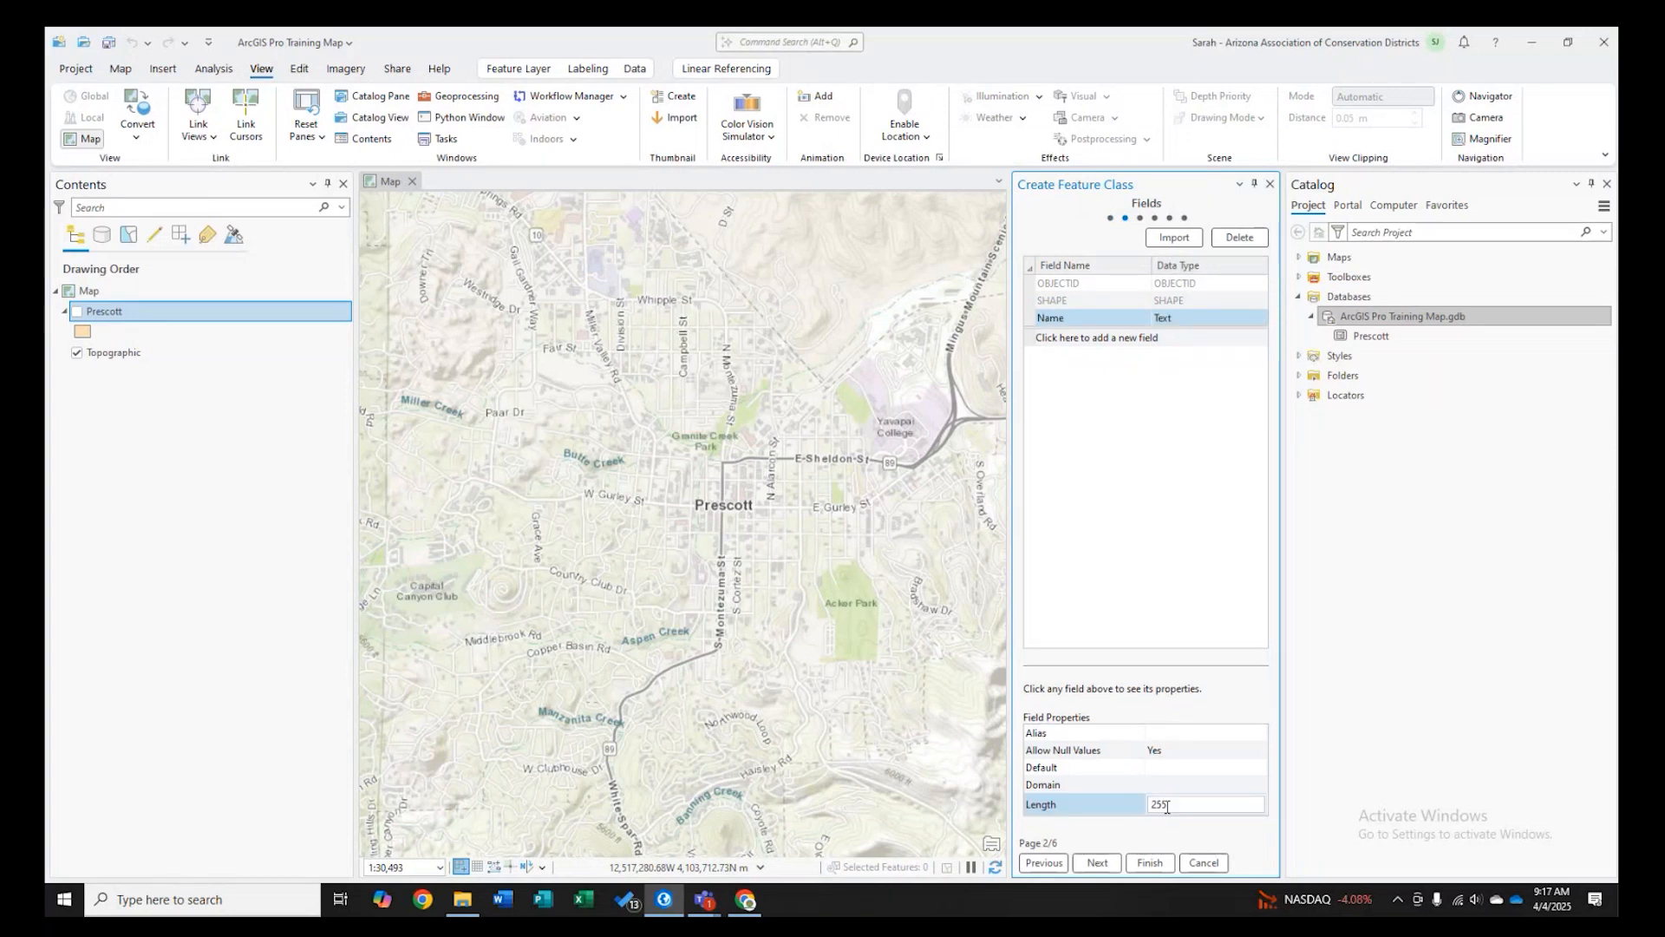
double_click(1166, 808)
text(50)
key(BackSpace)
key(BackSpace)
text(2)
key(Return)
- Accept the default spatial reference, tolerance and storage settings and finish creating the feature class
click(1097, 863)
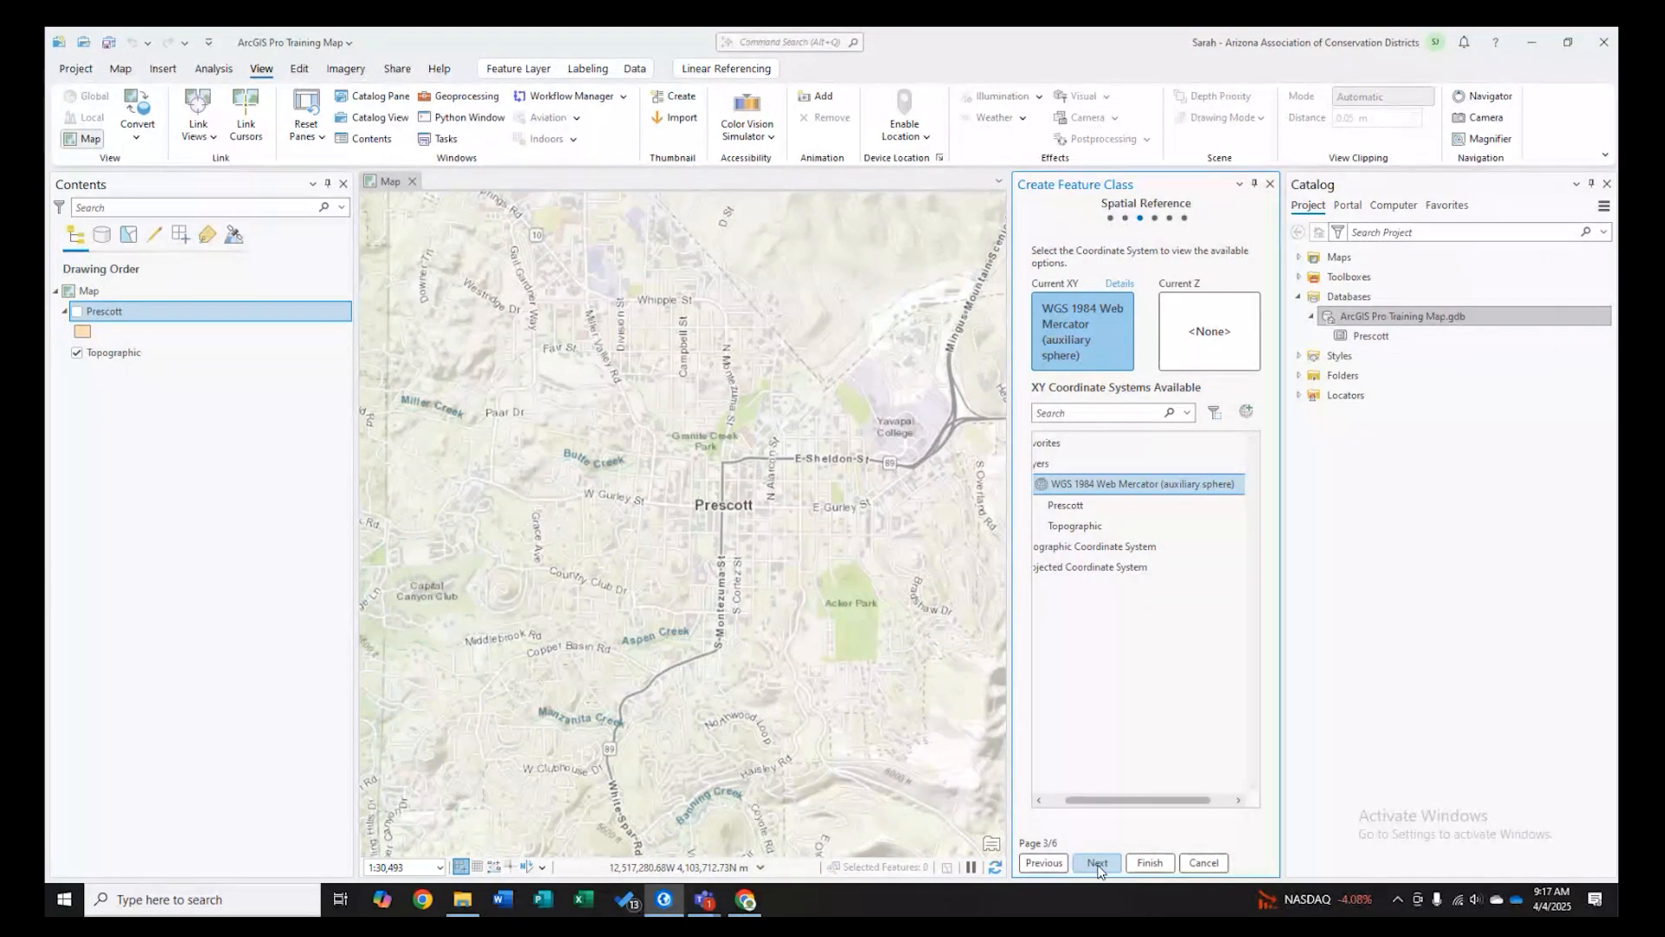
click(1097, 864)
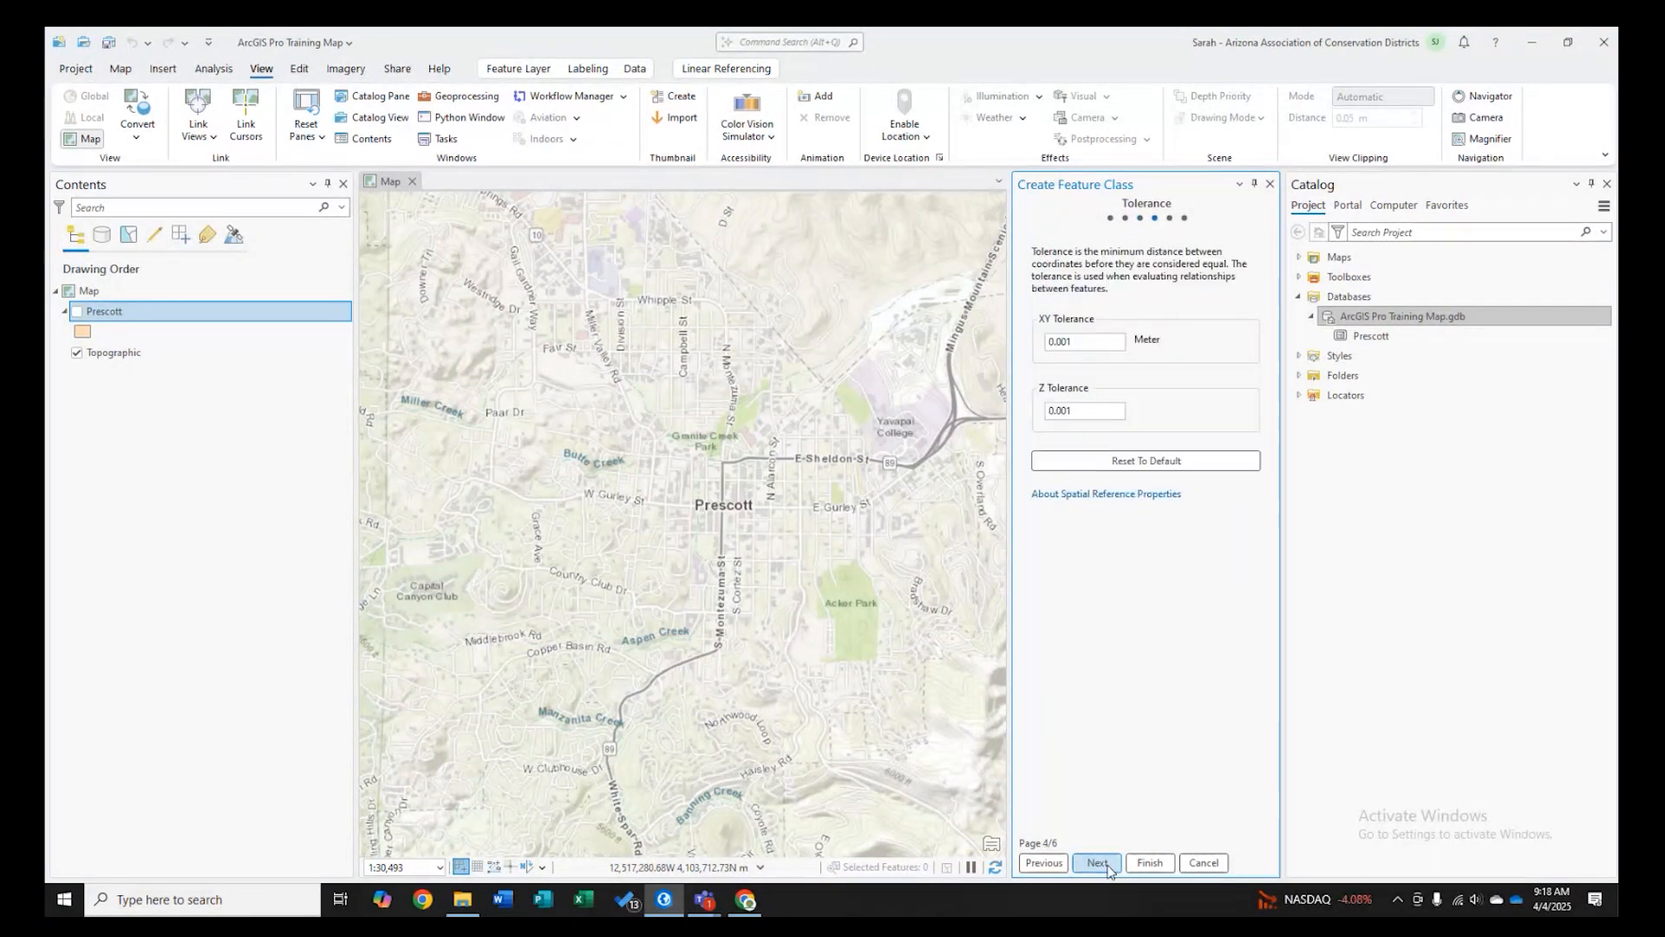
click(1108, 865)
click(1108, 866)
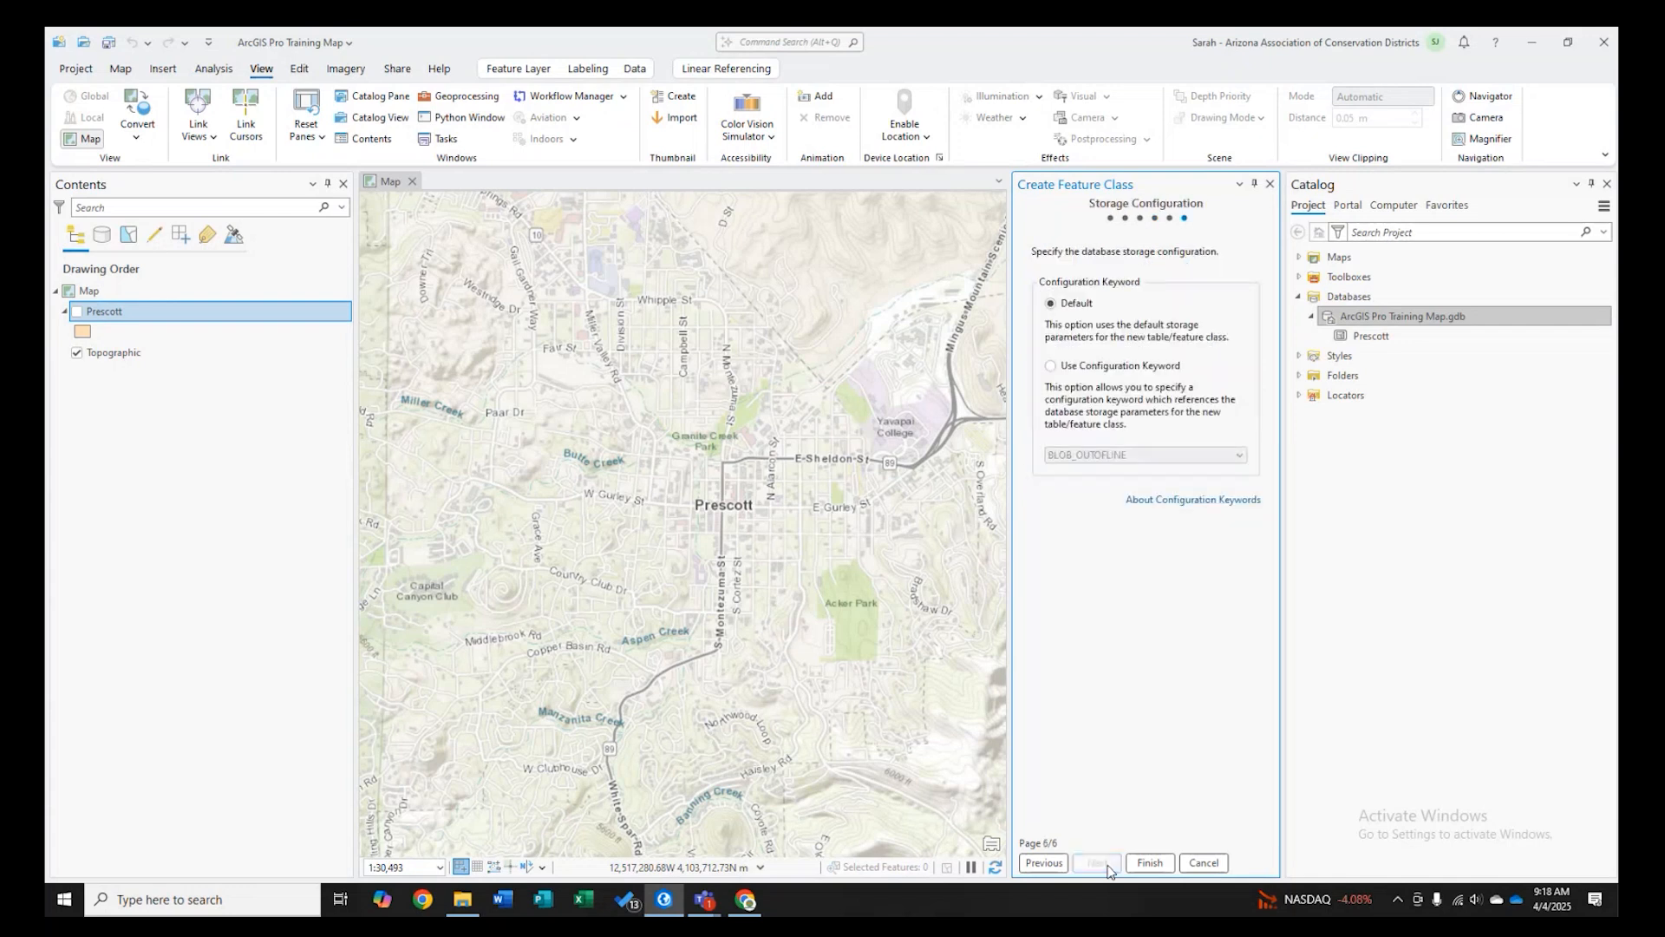
click(1160, 862)
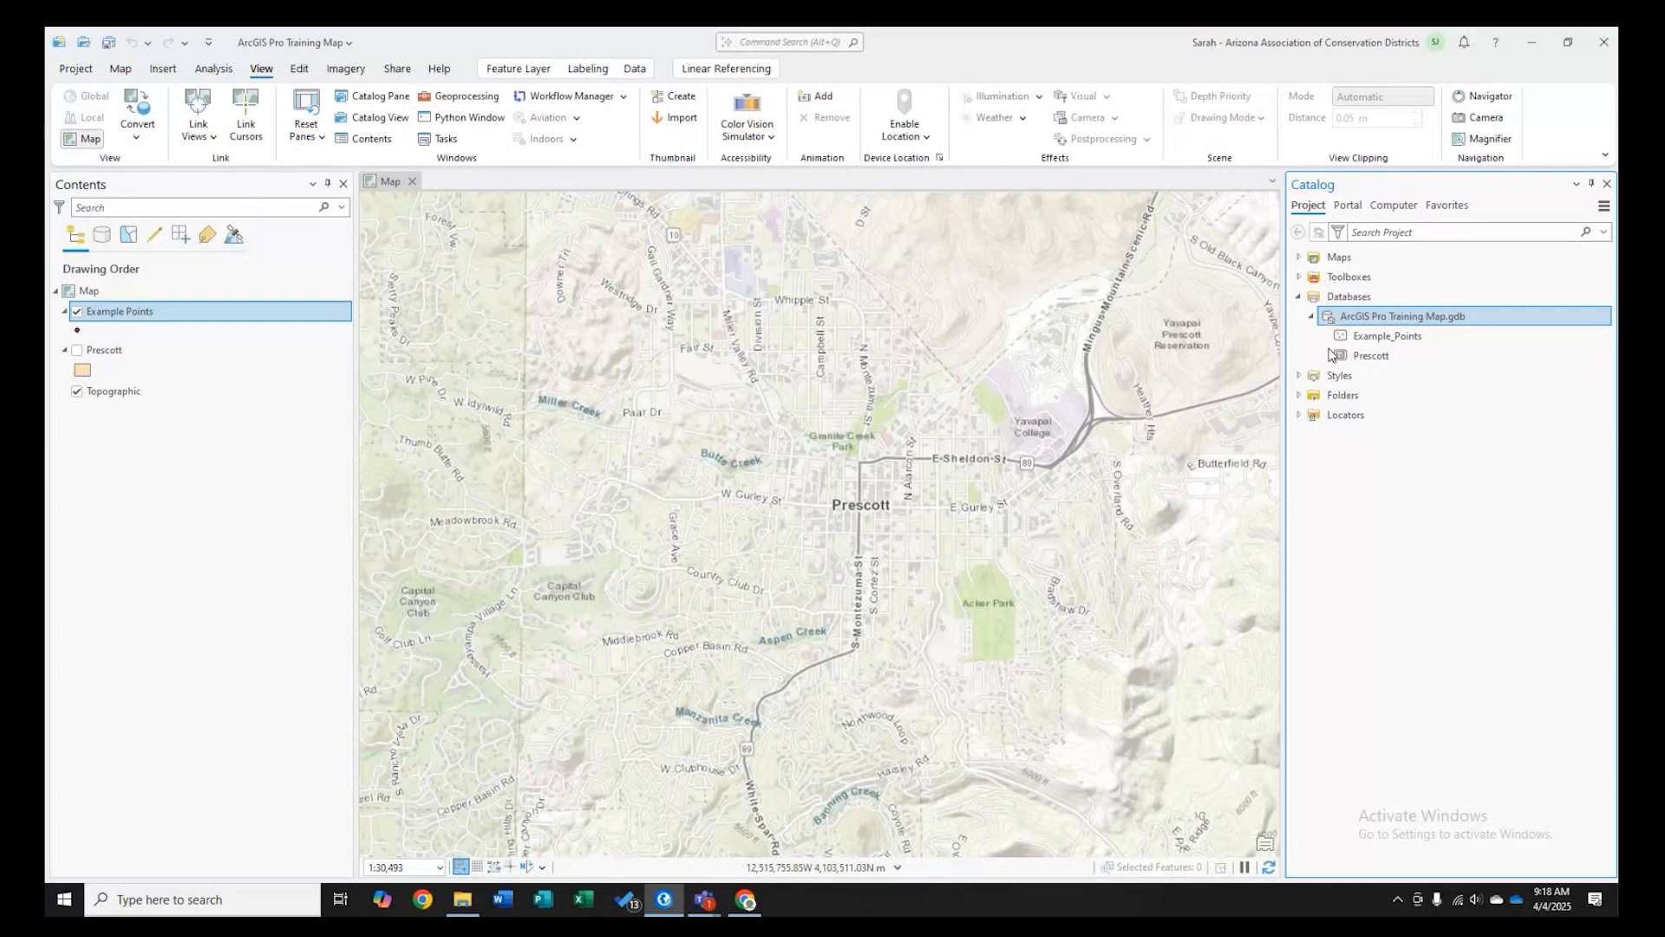
- Select the Example Points layer and open the Create Features pane for editing
mouse_move(1409, 346)
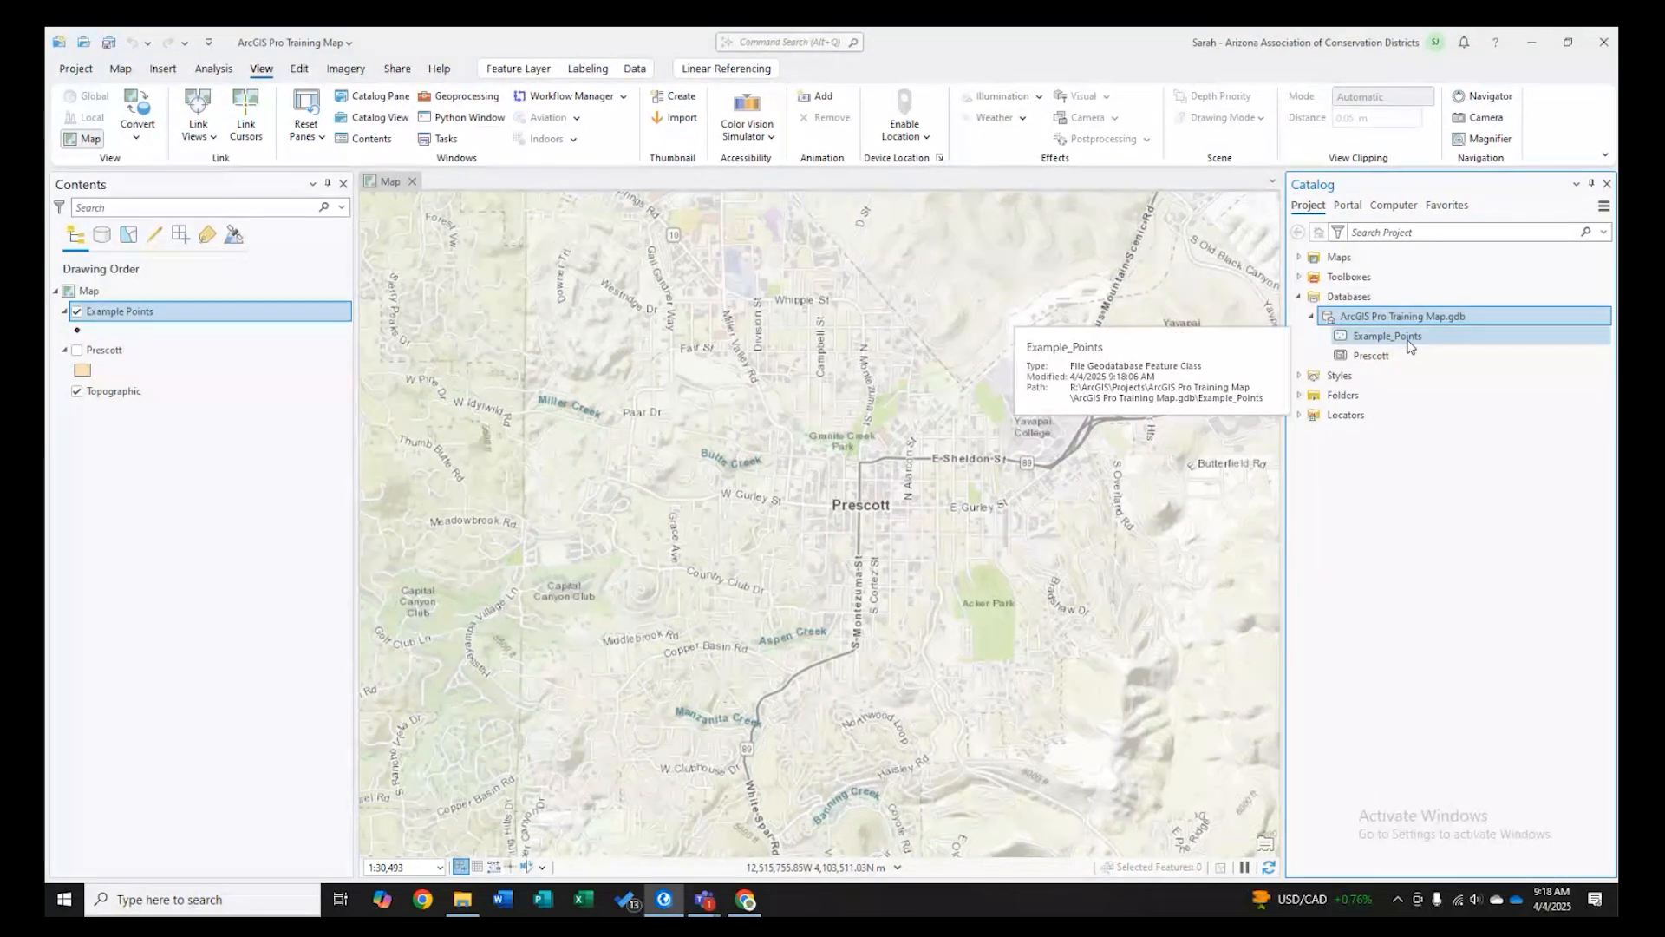
click(127, 314)
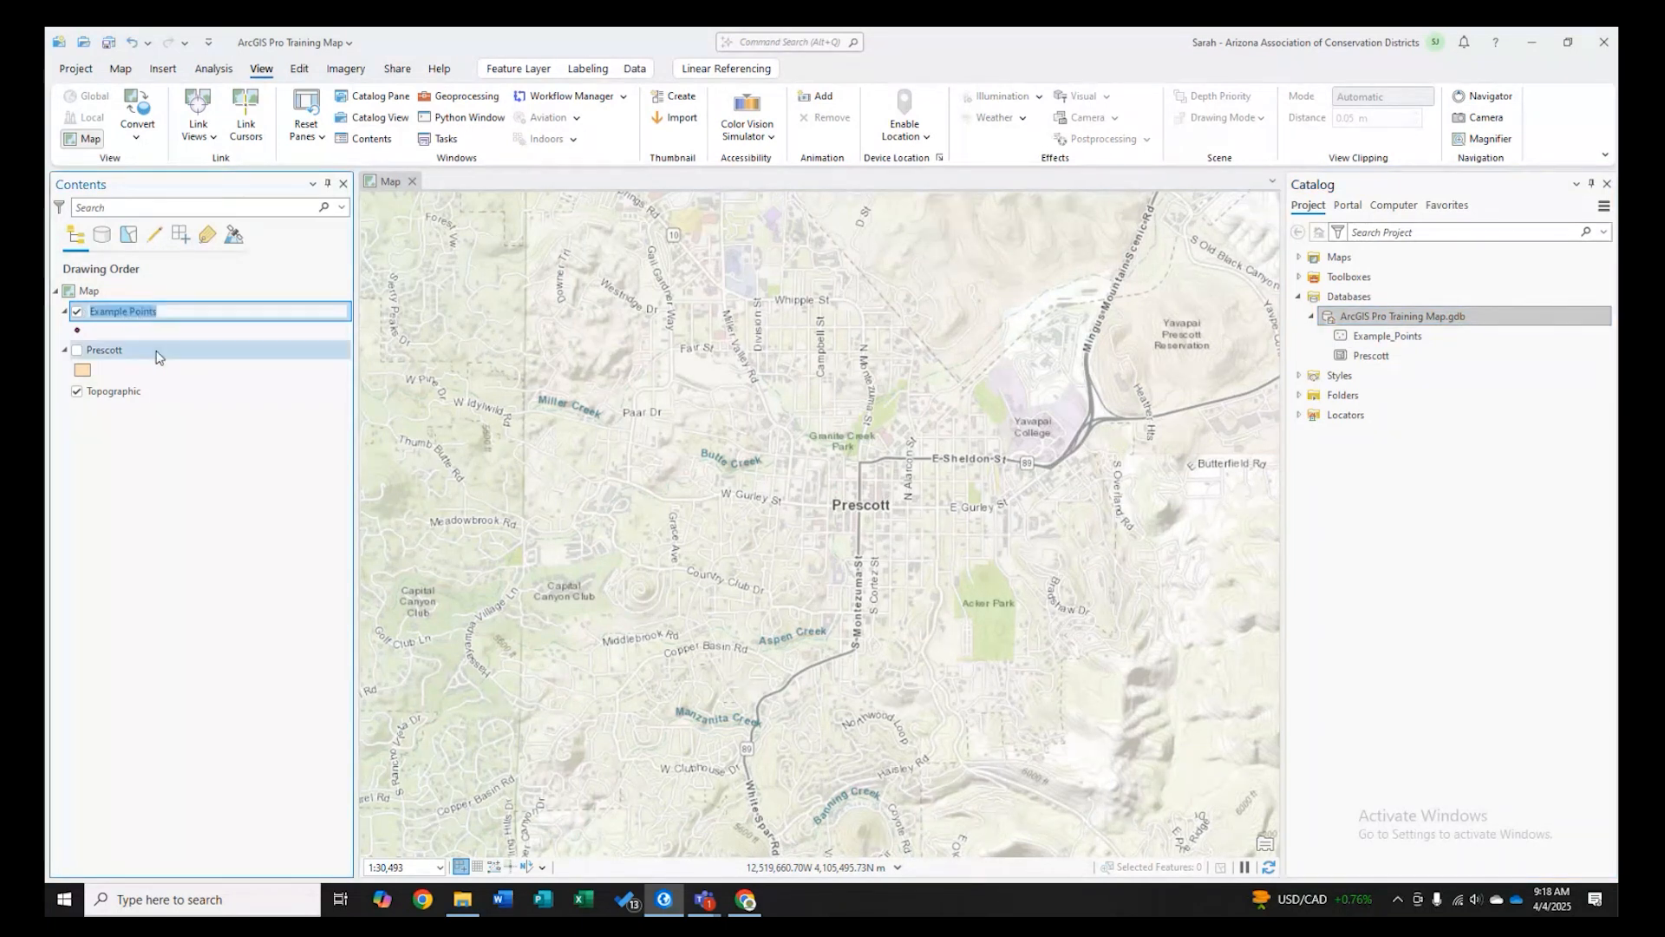
click(159, 354)
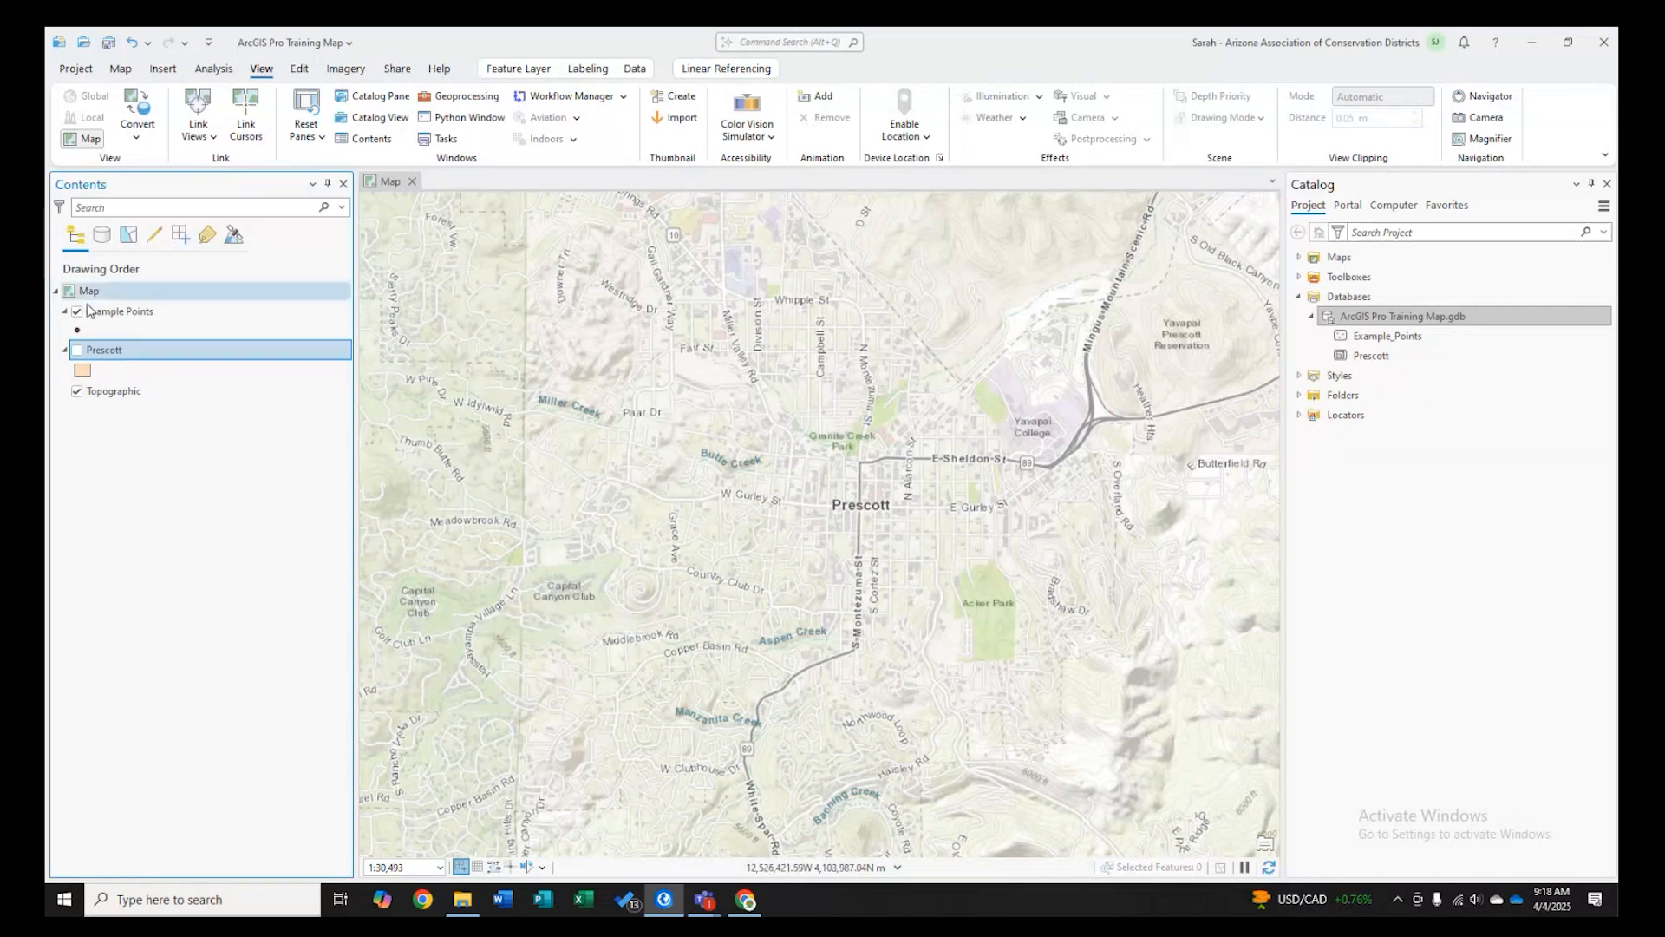
click(95, 313)
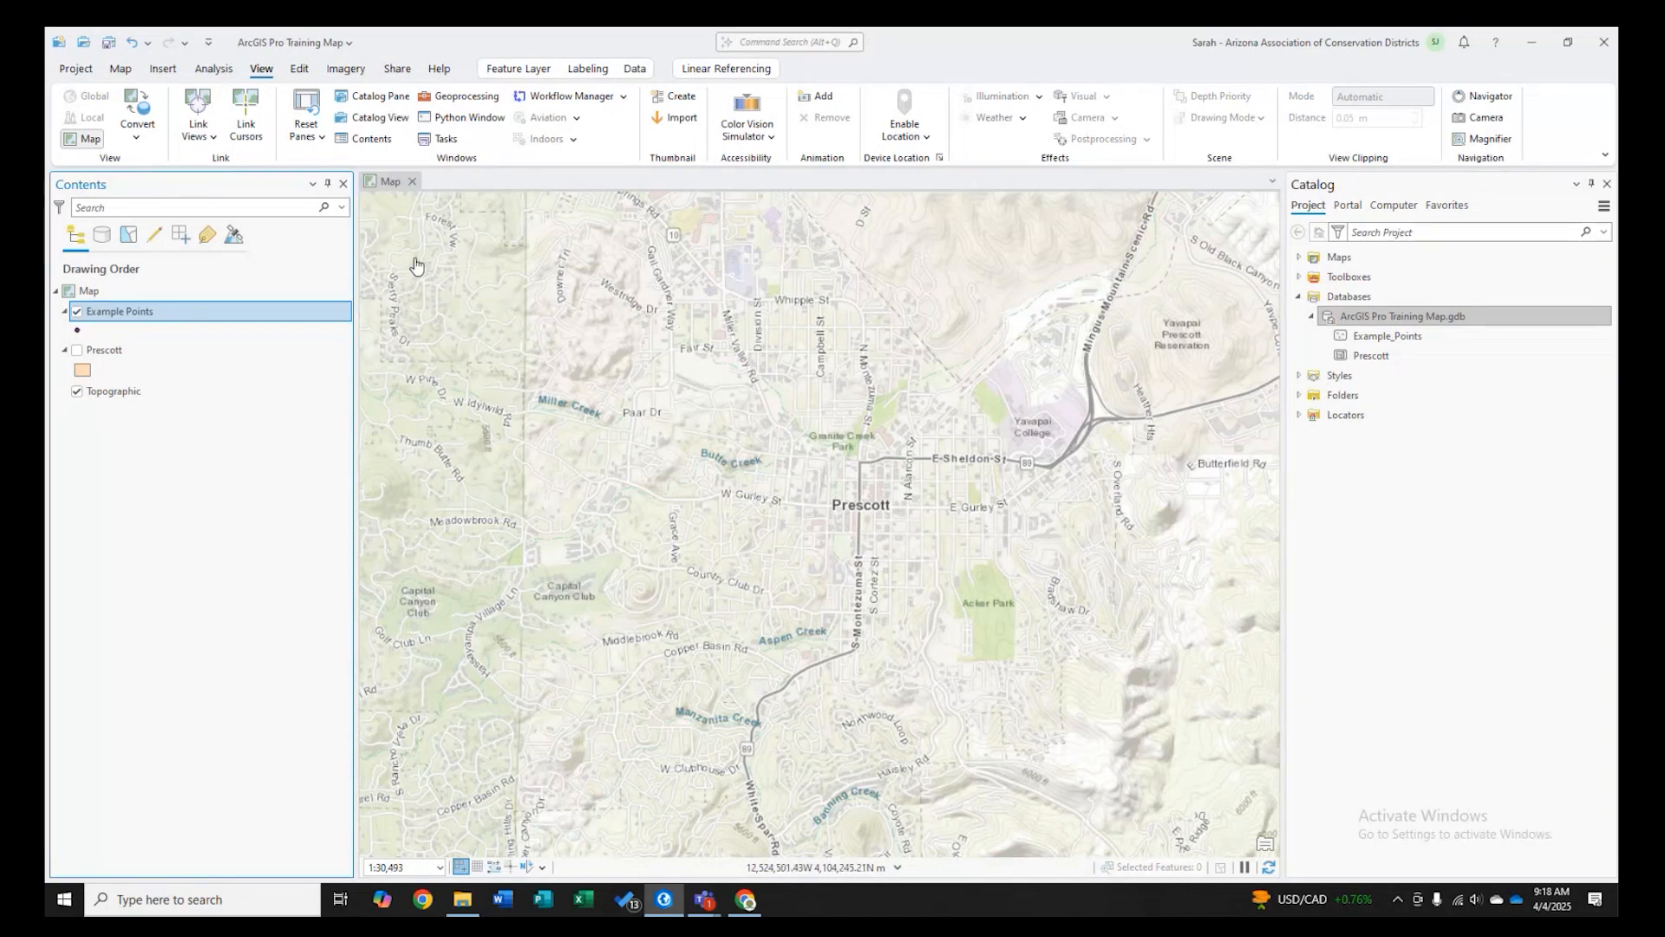
click(299, 70)
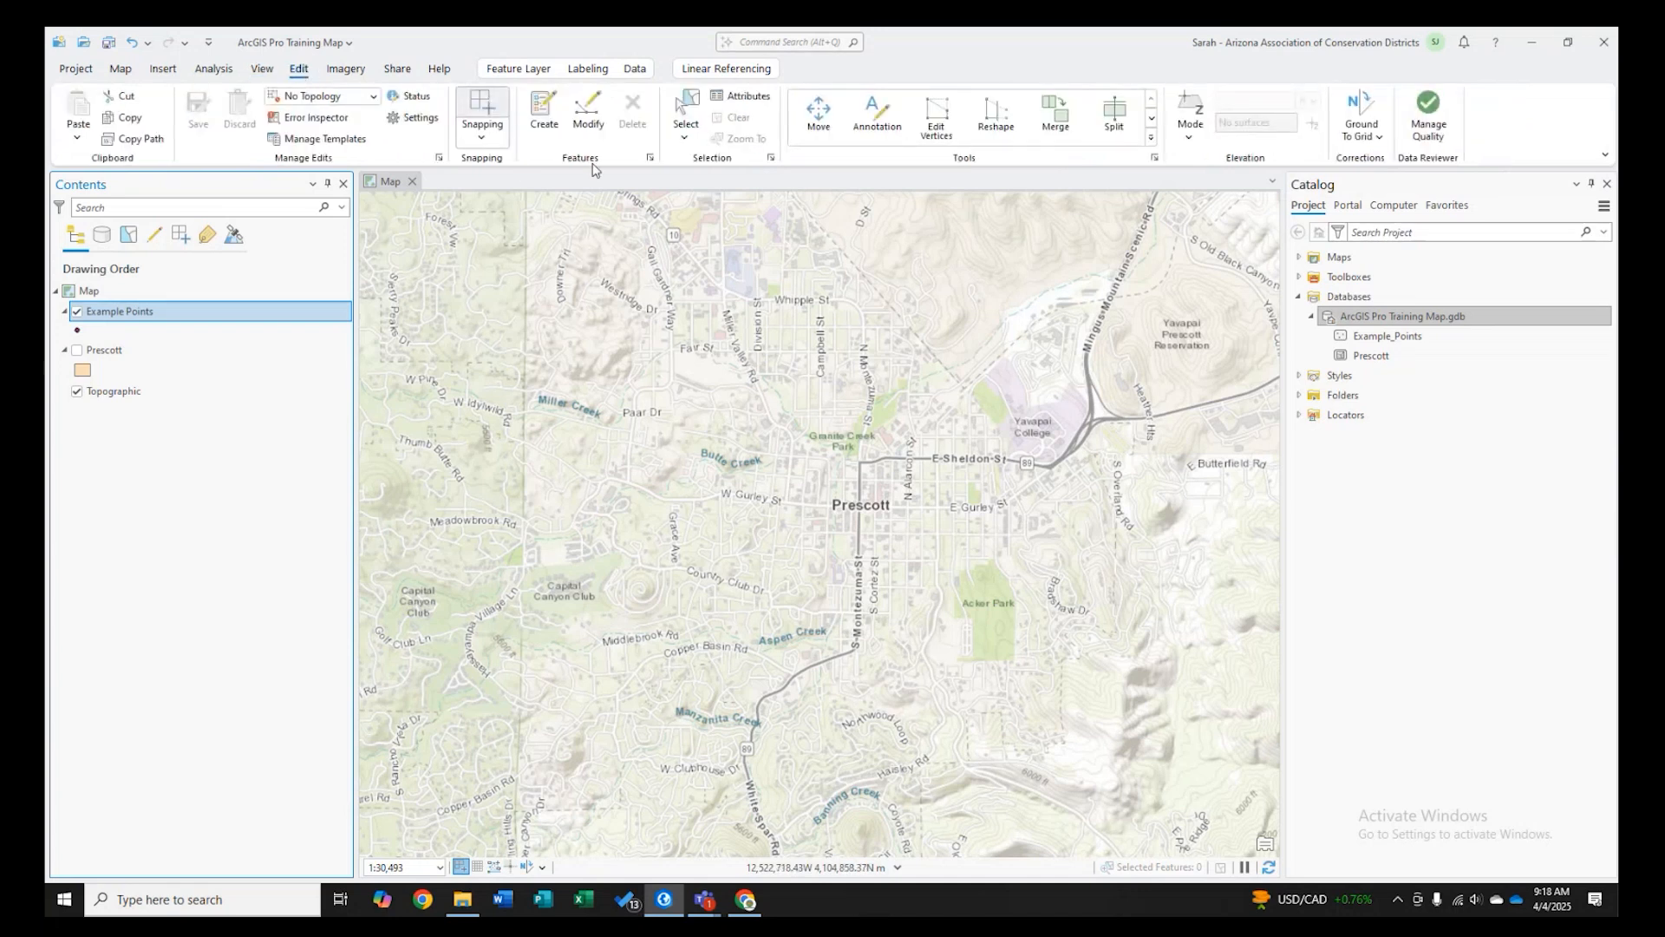
click(547, 131)
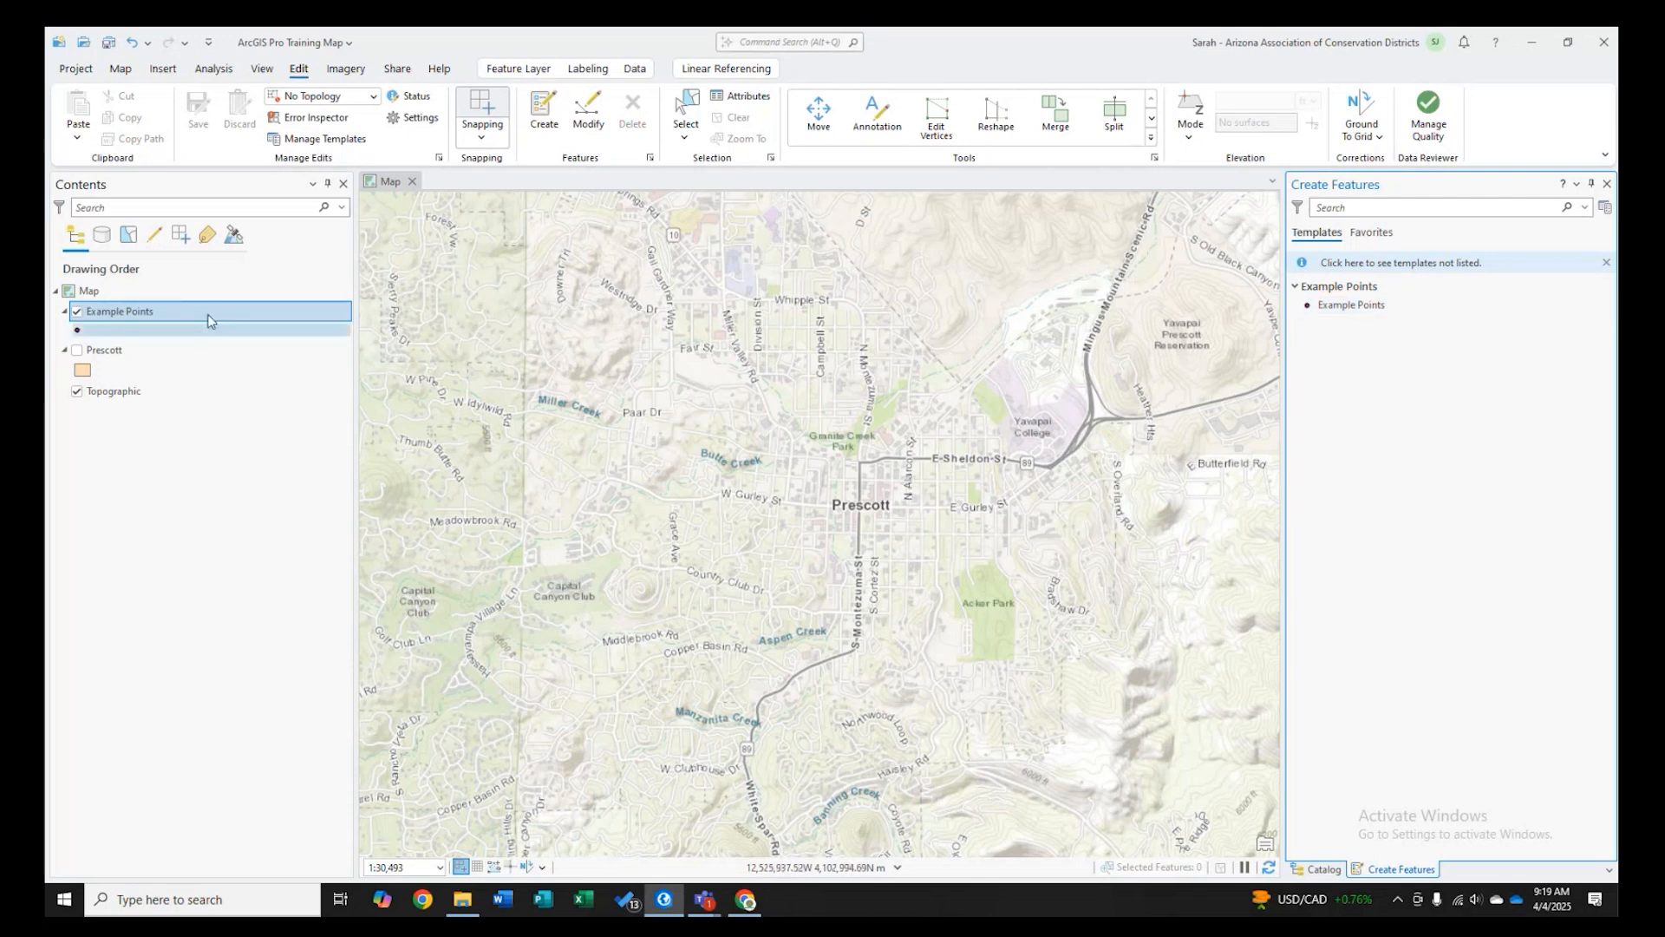
click(1350, 304)
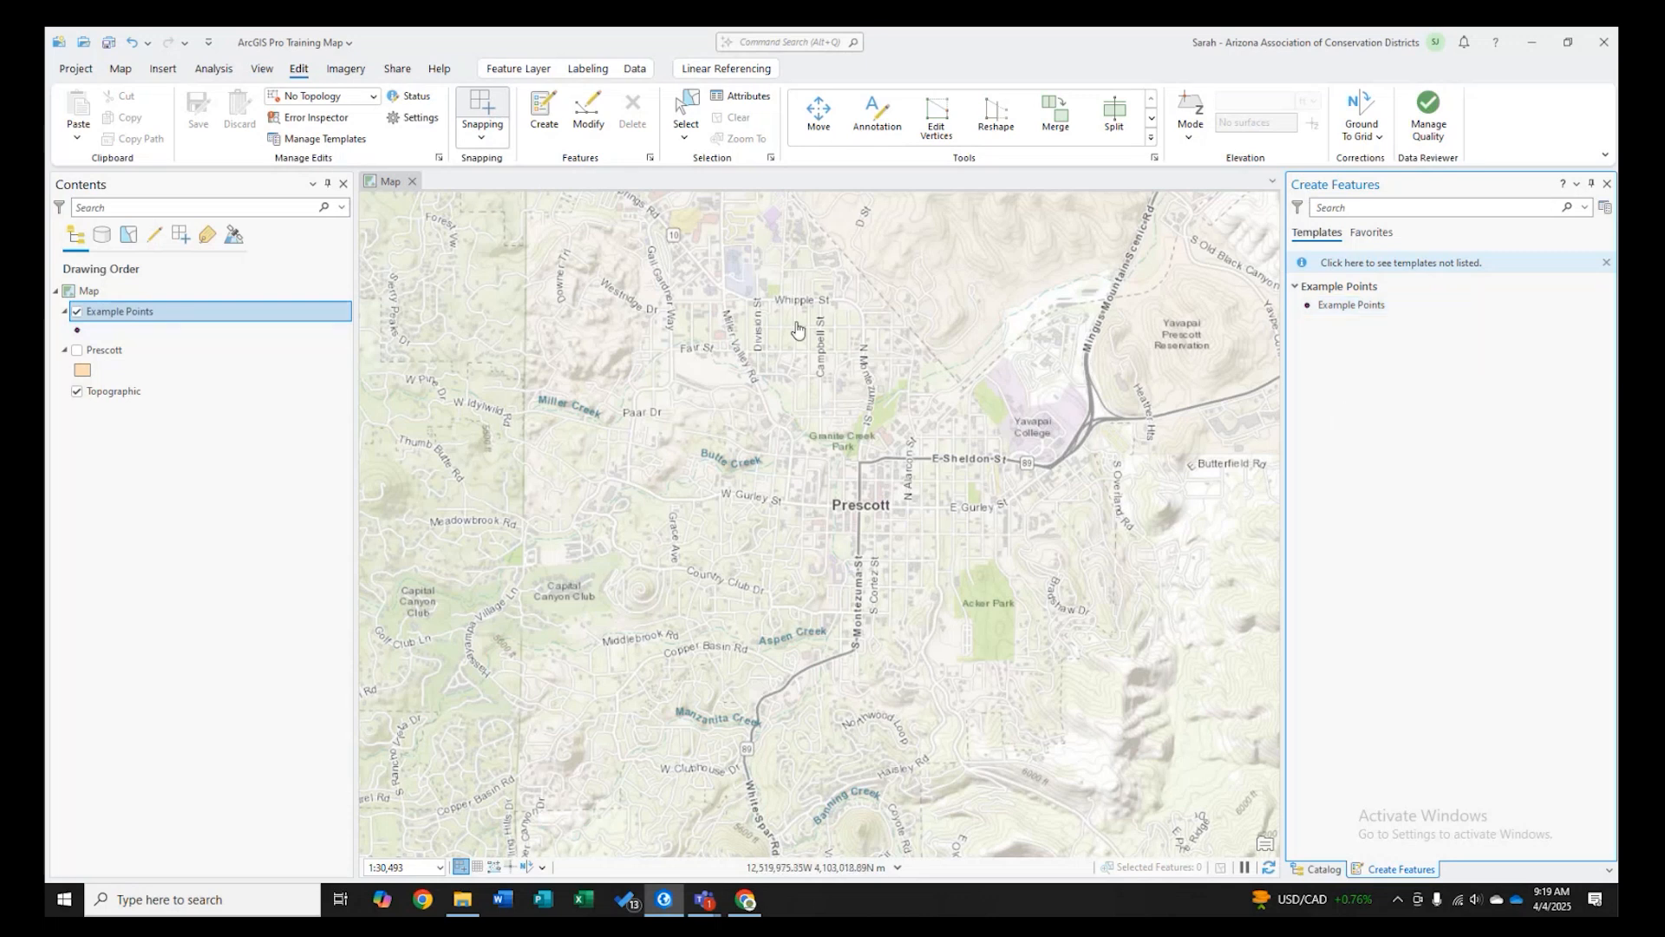
click(79, 354)
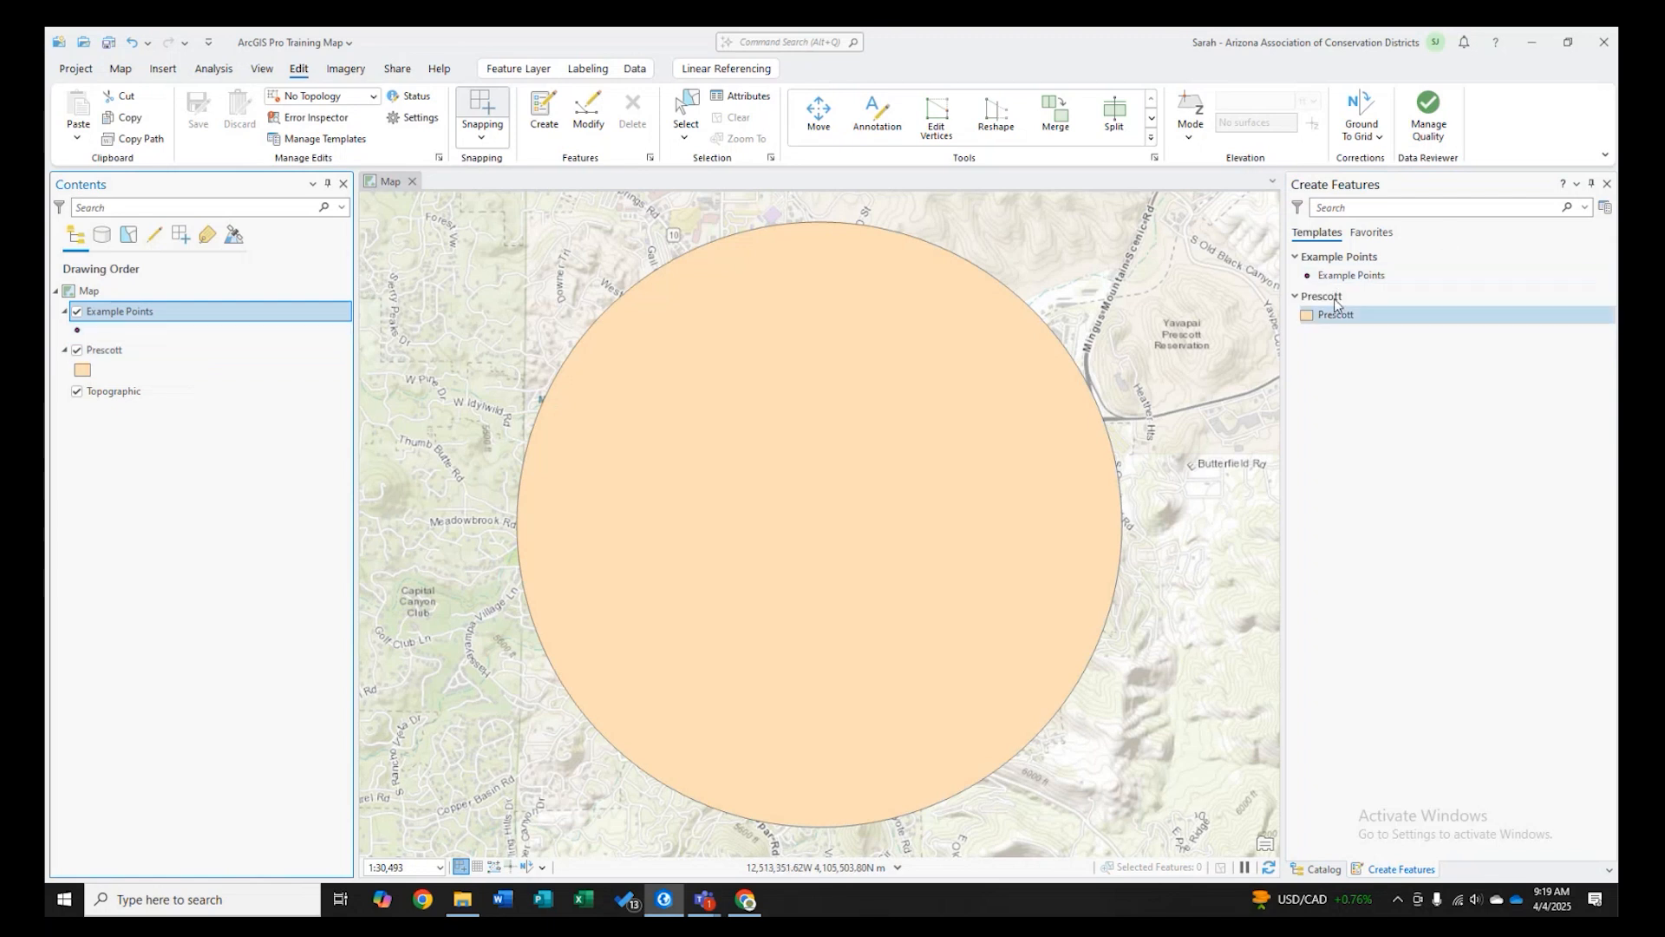
click(78, 352)
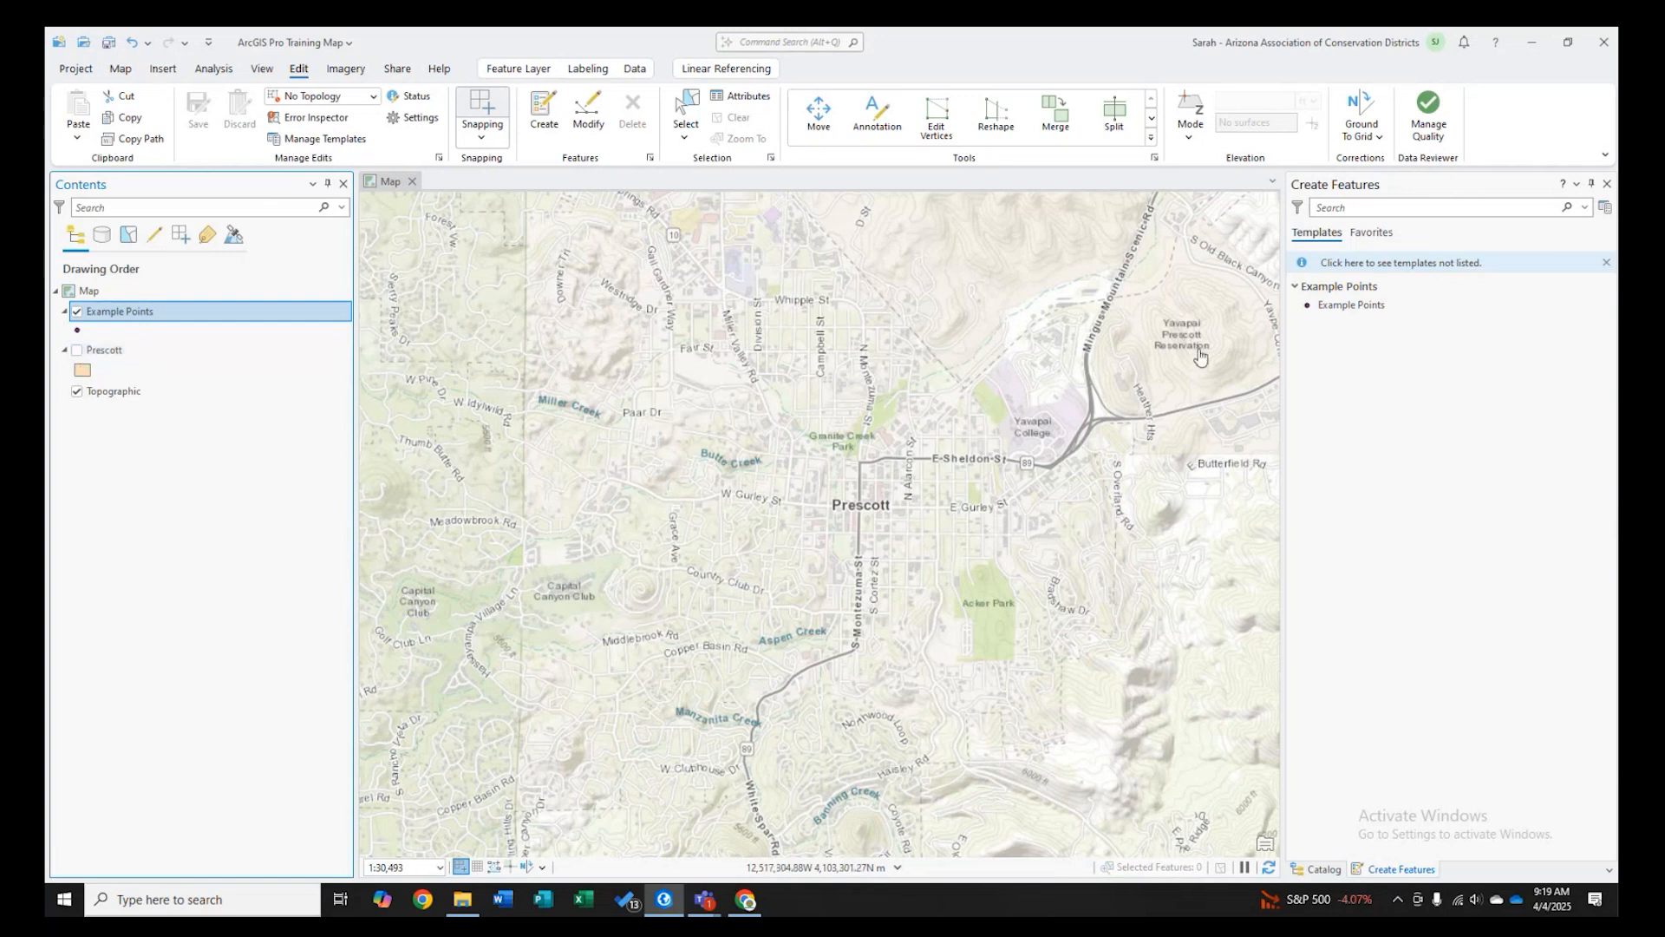
- Activate the Example Points template and place a point northeast of downtown Prescott near Yavapai College
click(1341, 313)
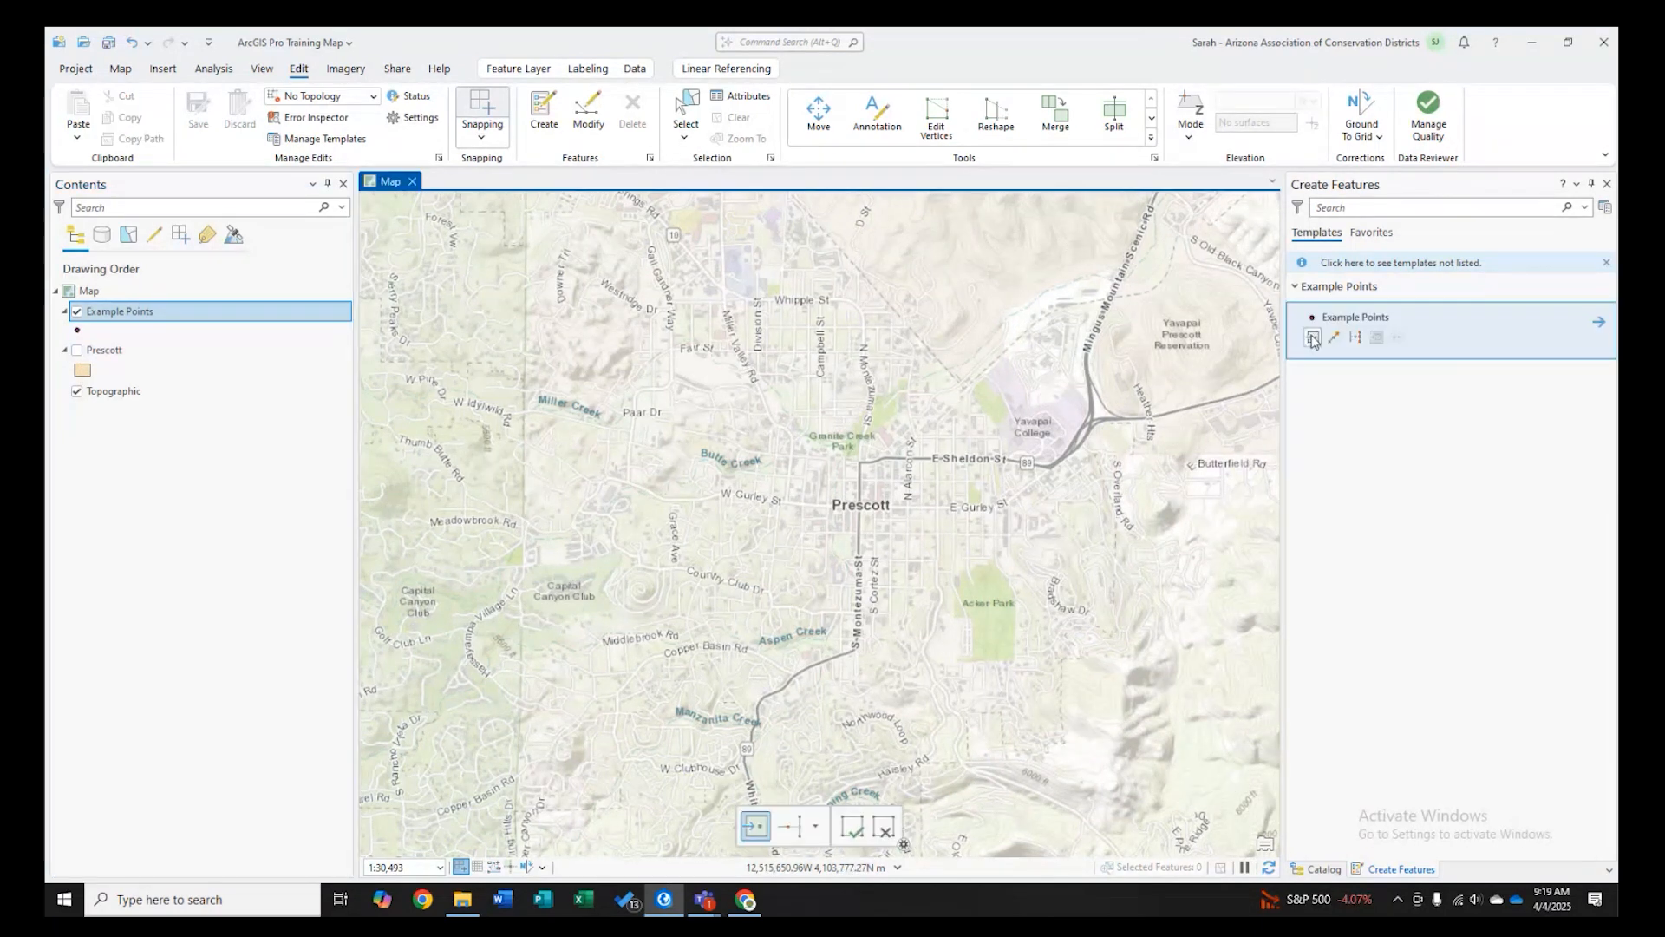
click(795, 393)
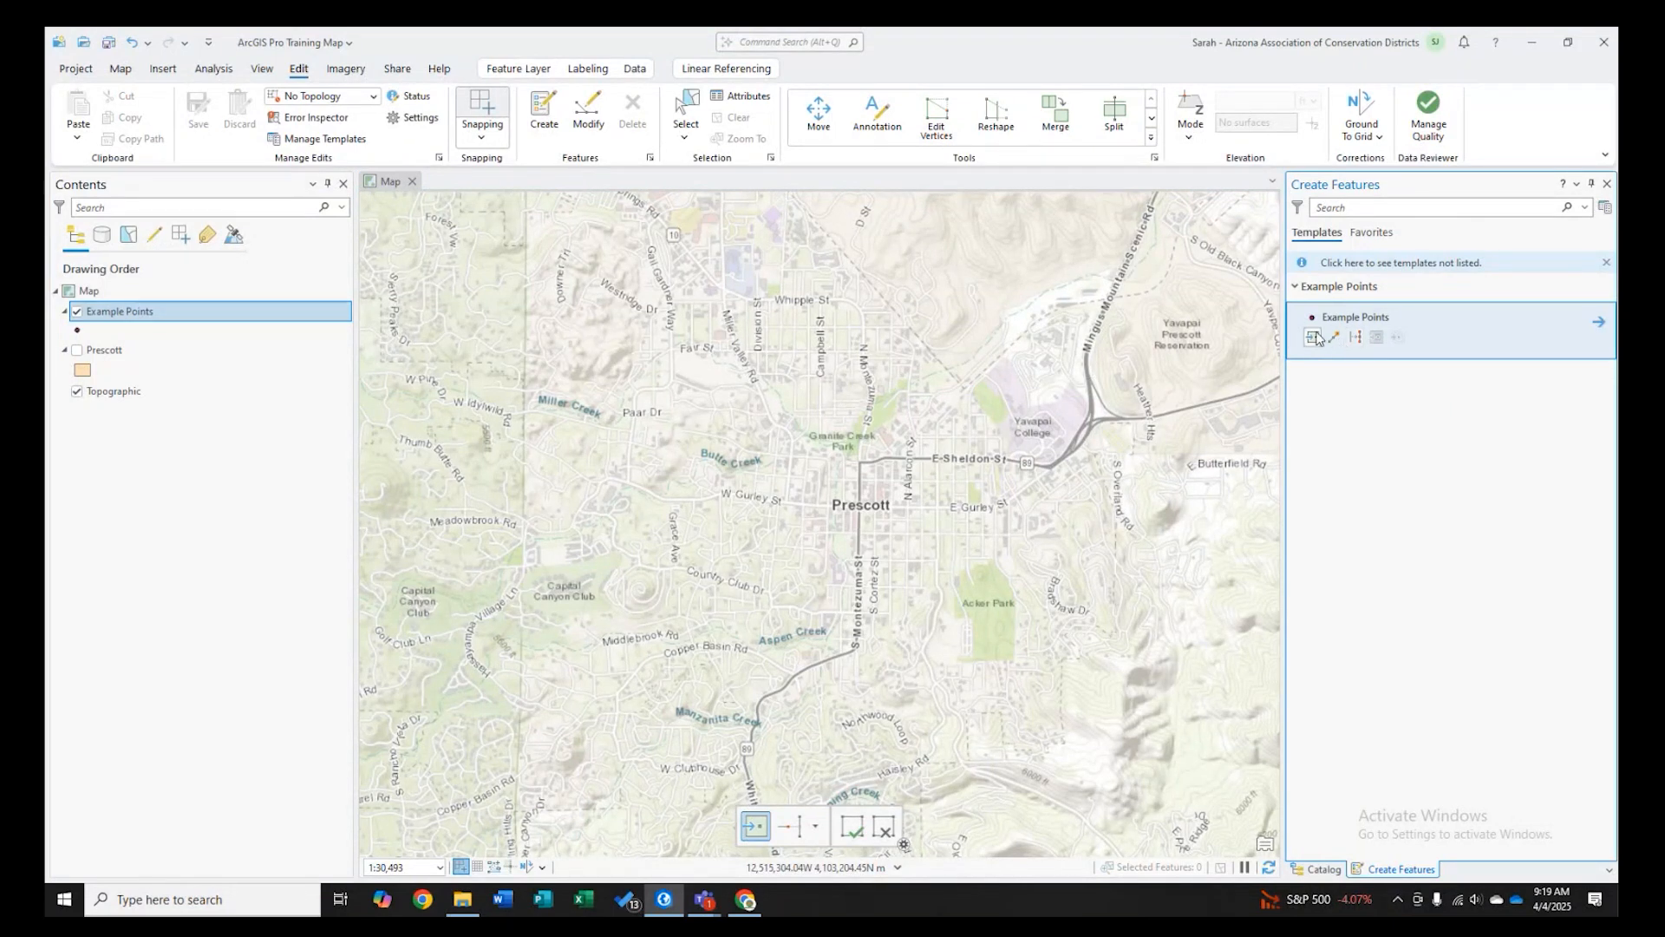
click(964, 389)
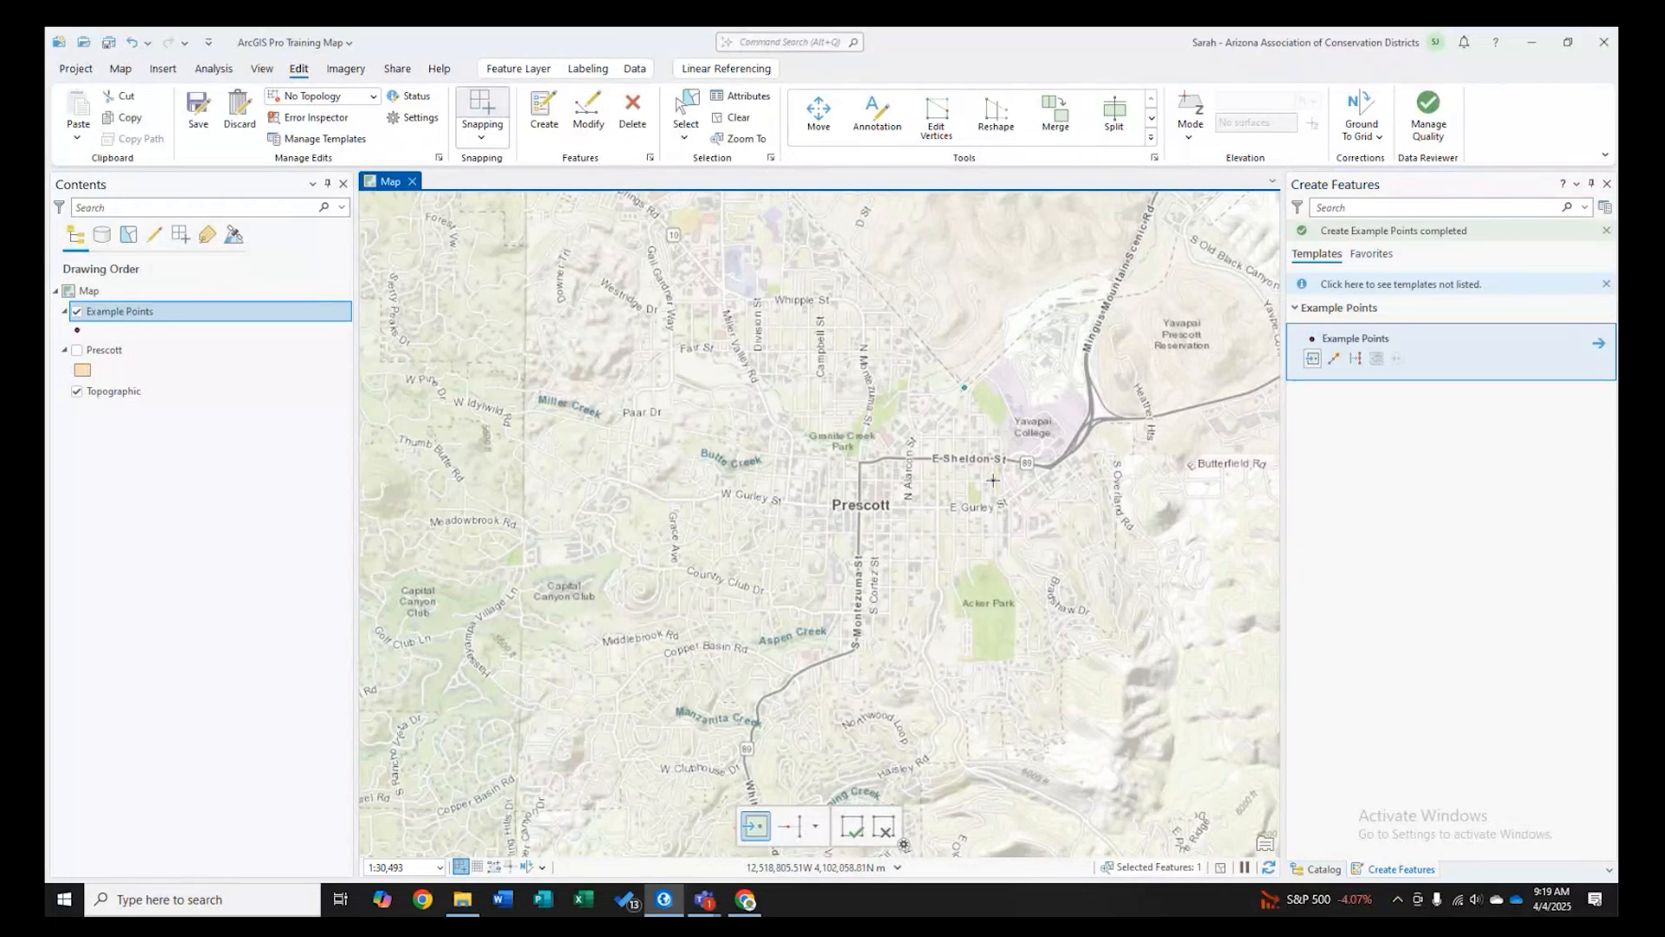
right_click(951, 431)
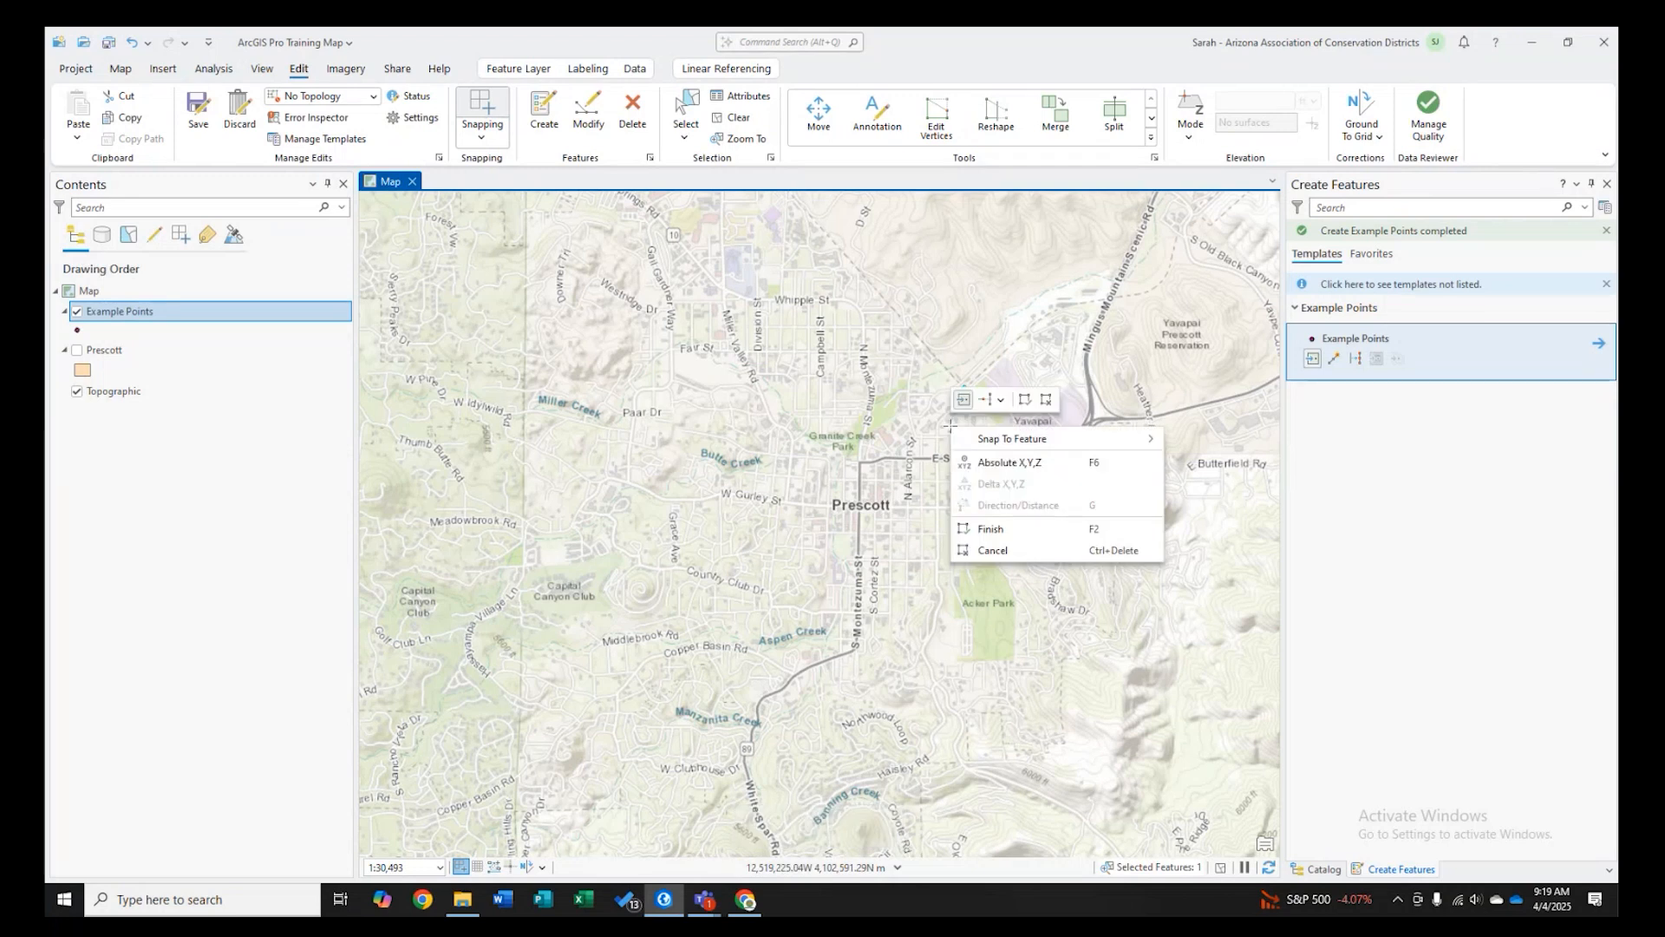
click(1000, 467)
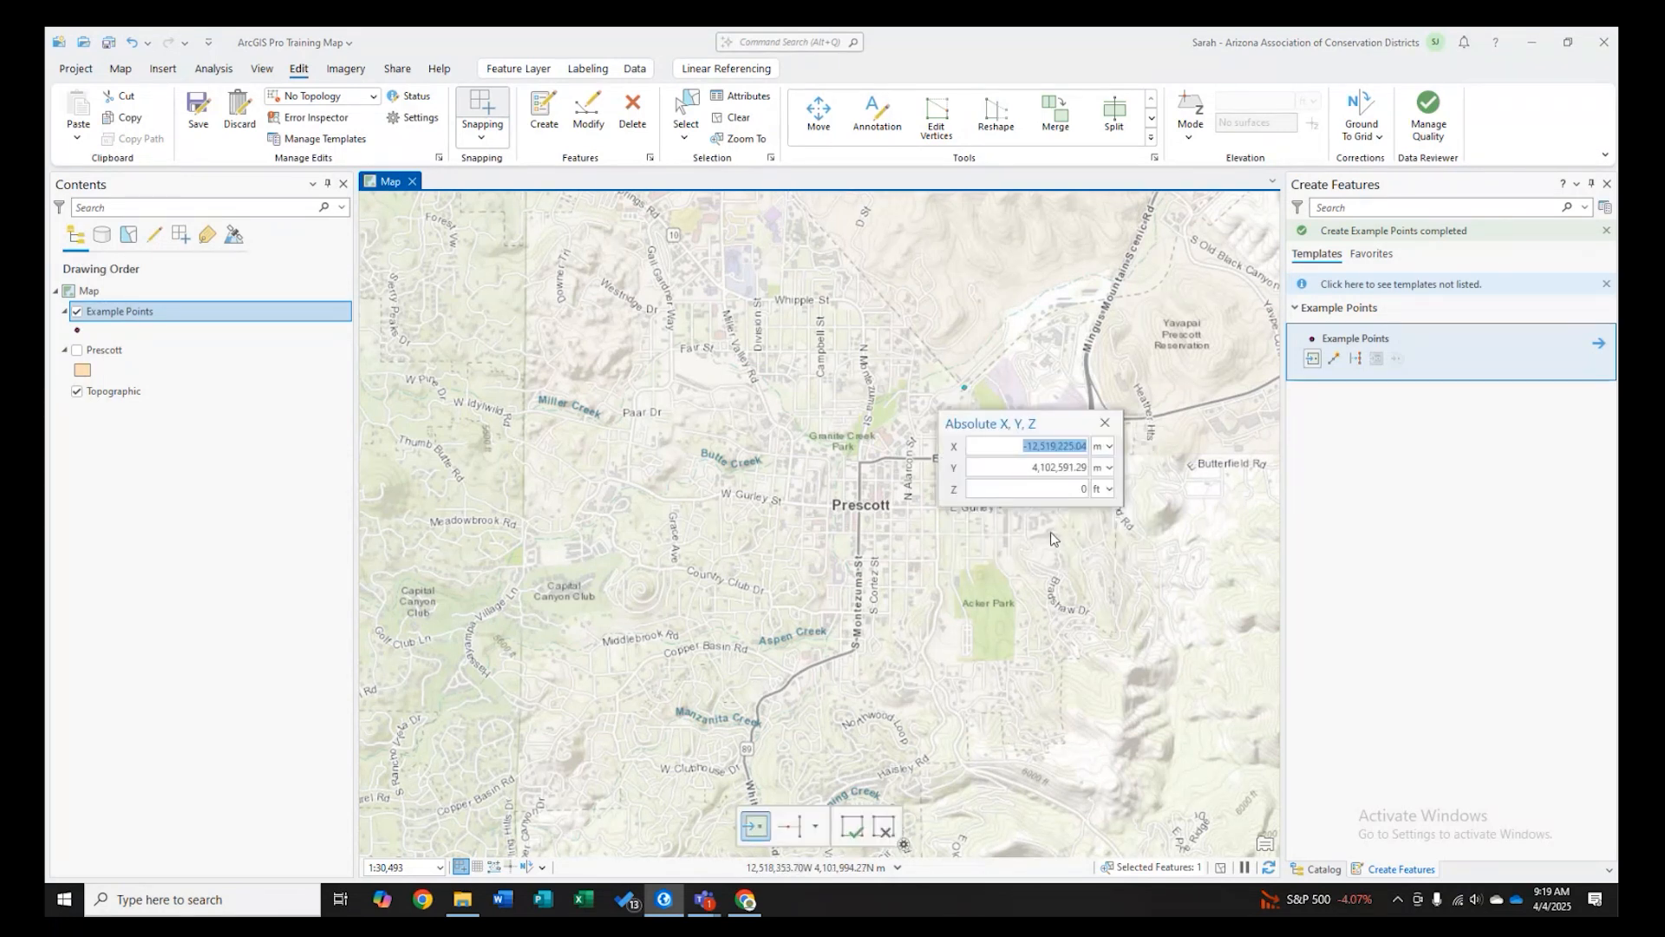
click(1105, 424)
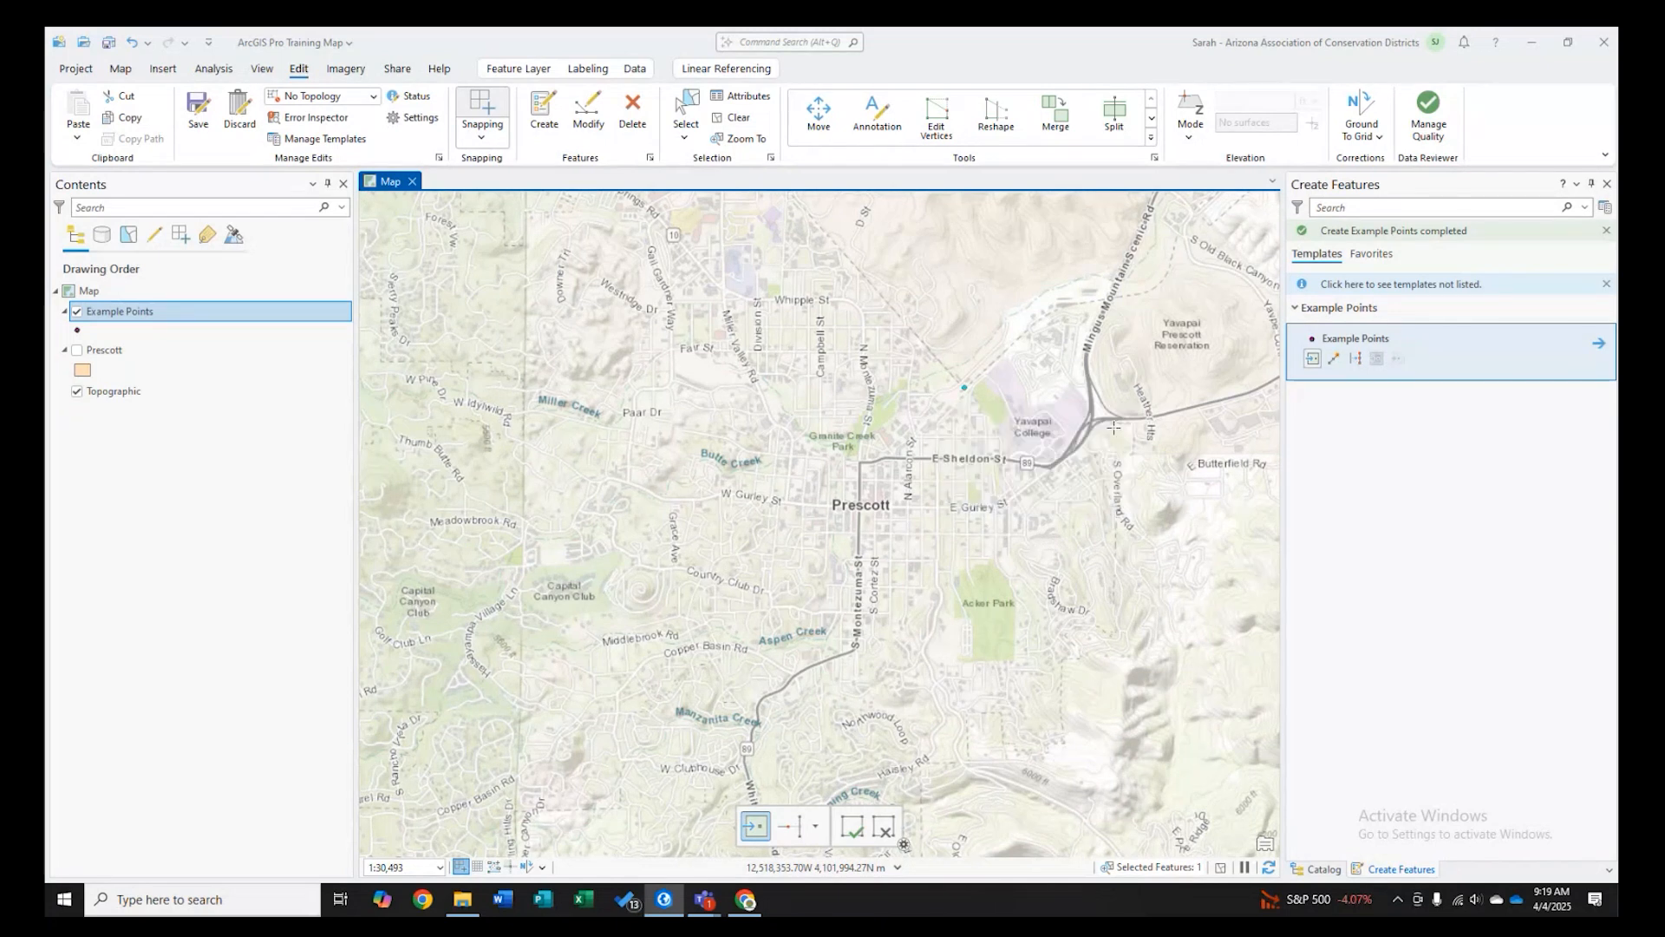
- Change the map's coordinate display units to UTM
click(897, 867)
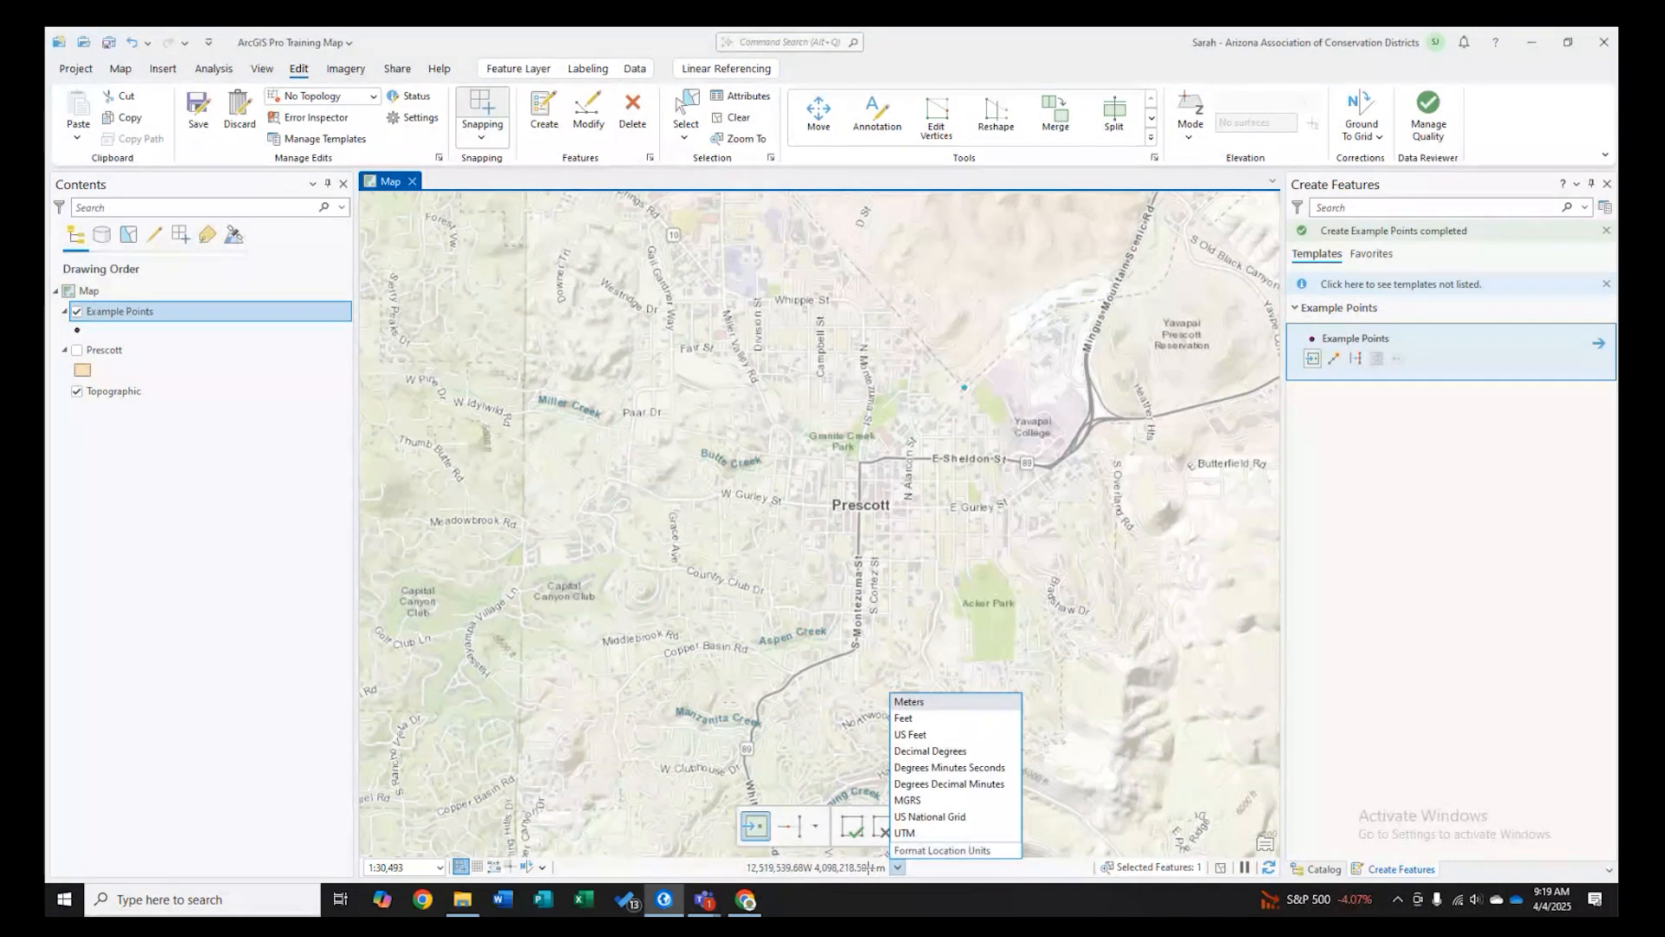
click(898, 867)
click(897, 866)
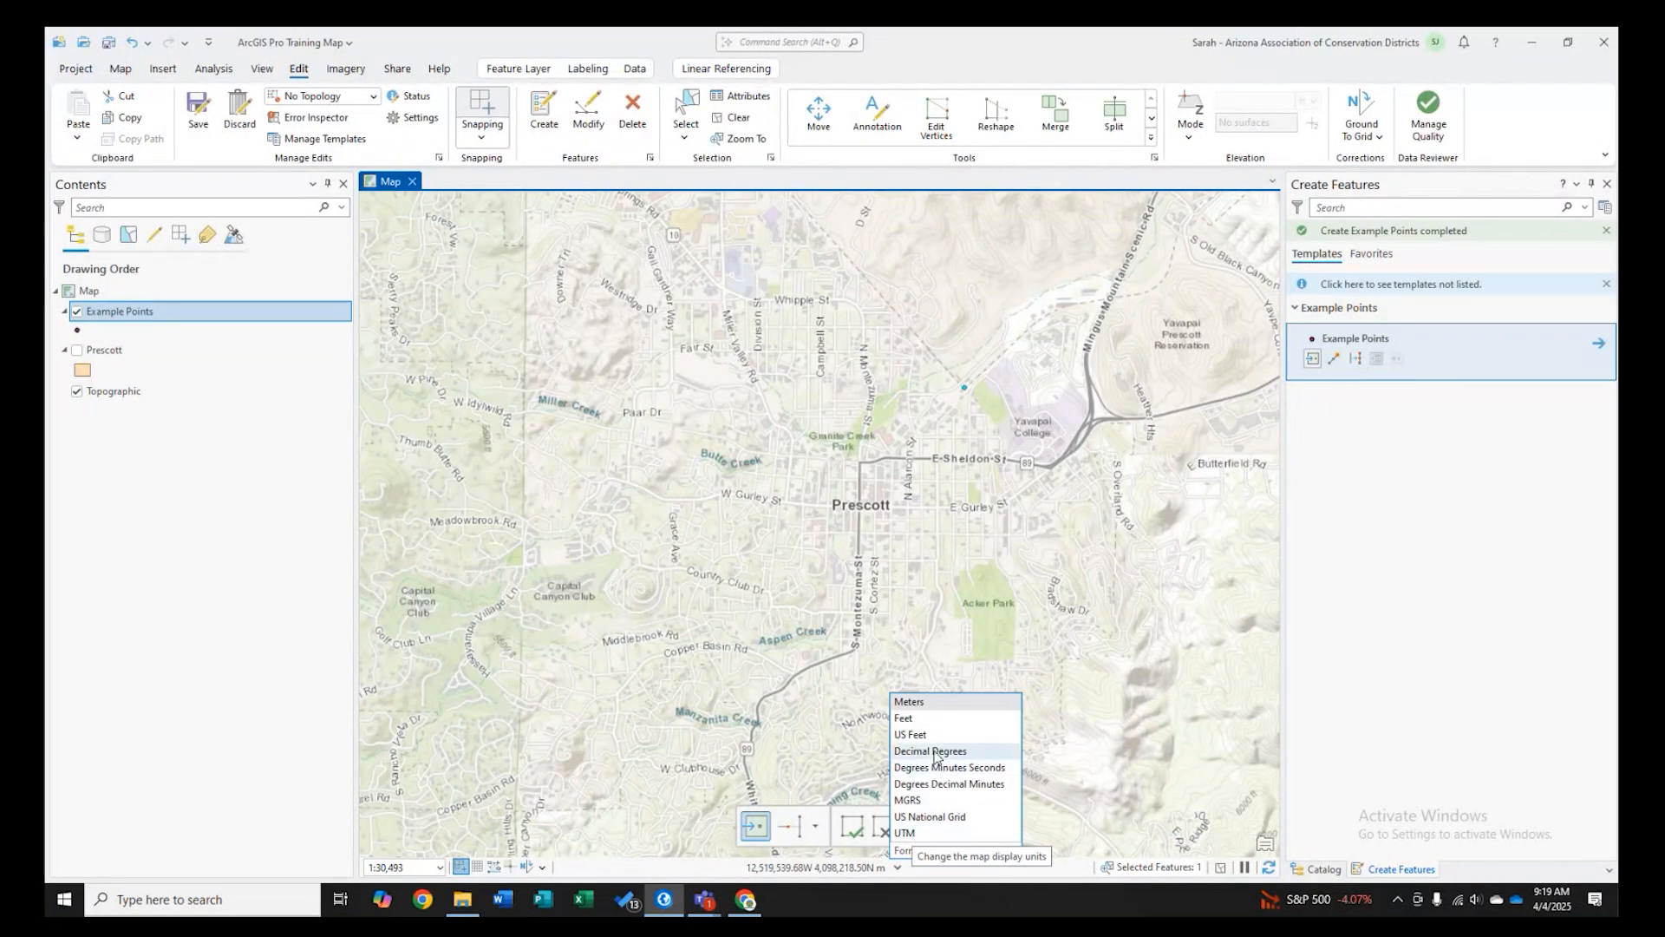
click(928, 832)
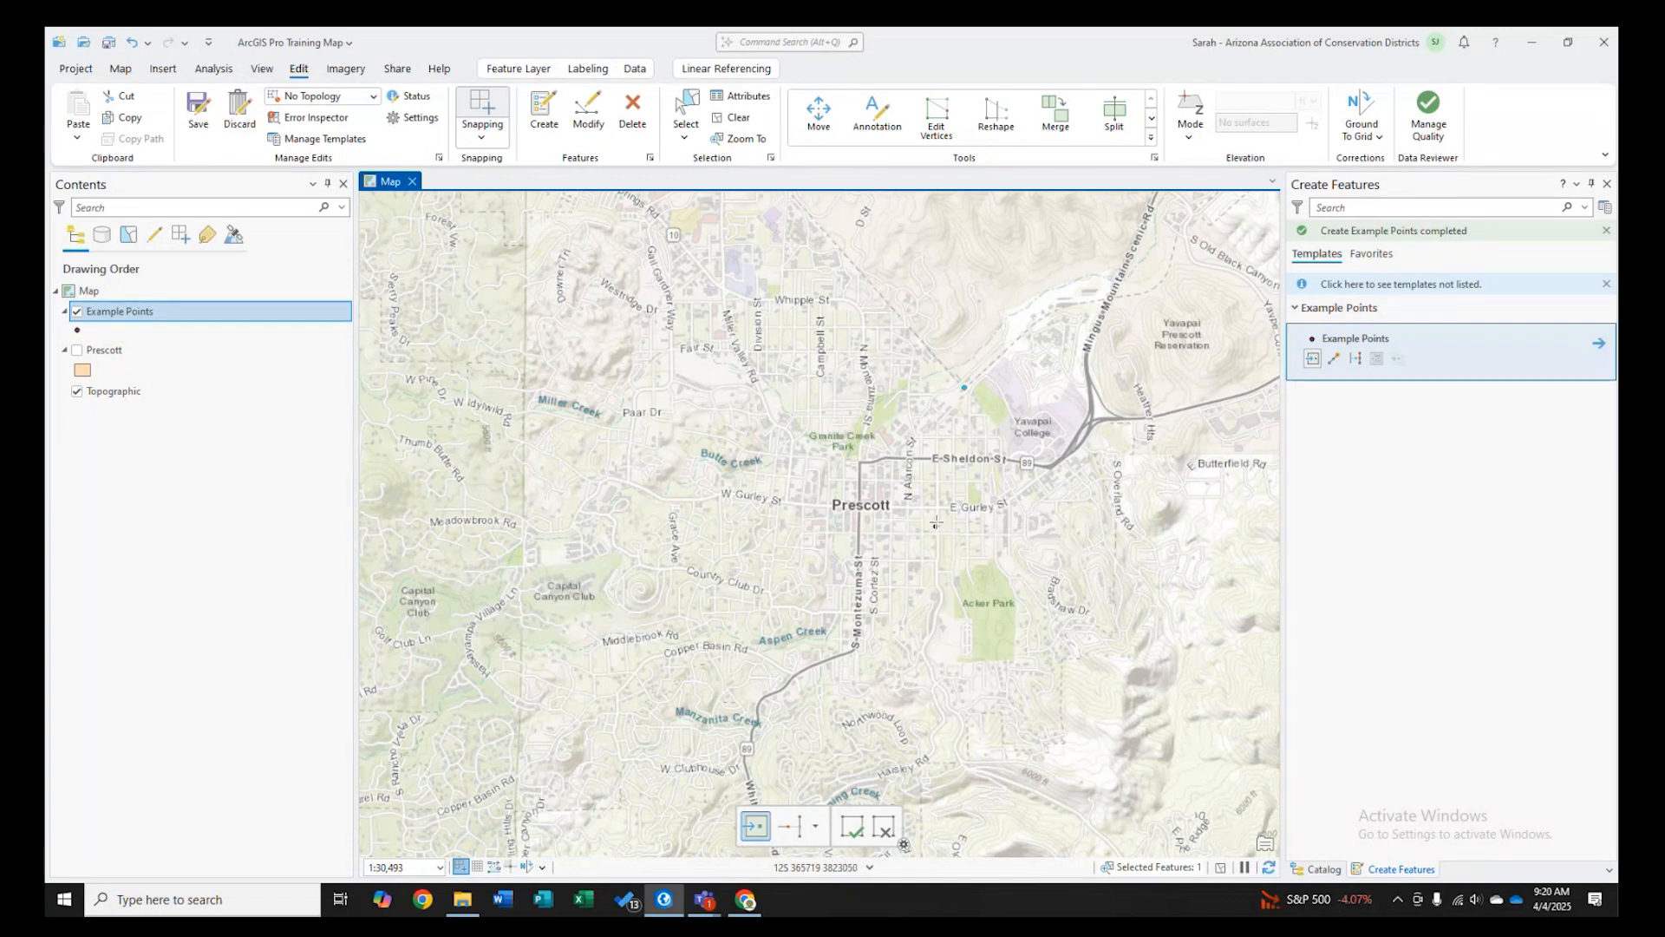
- Try to place a point by entering an absolute UTM grid coordinate beginning 12S 36
right_click(933, 468)
click(1012, 497)
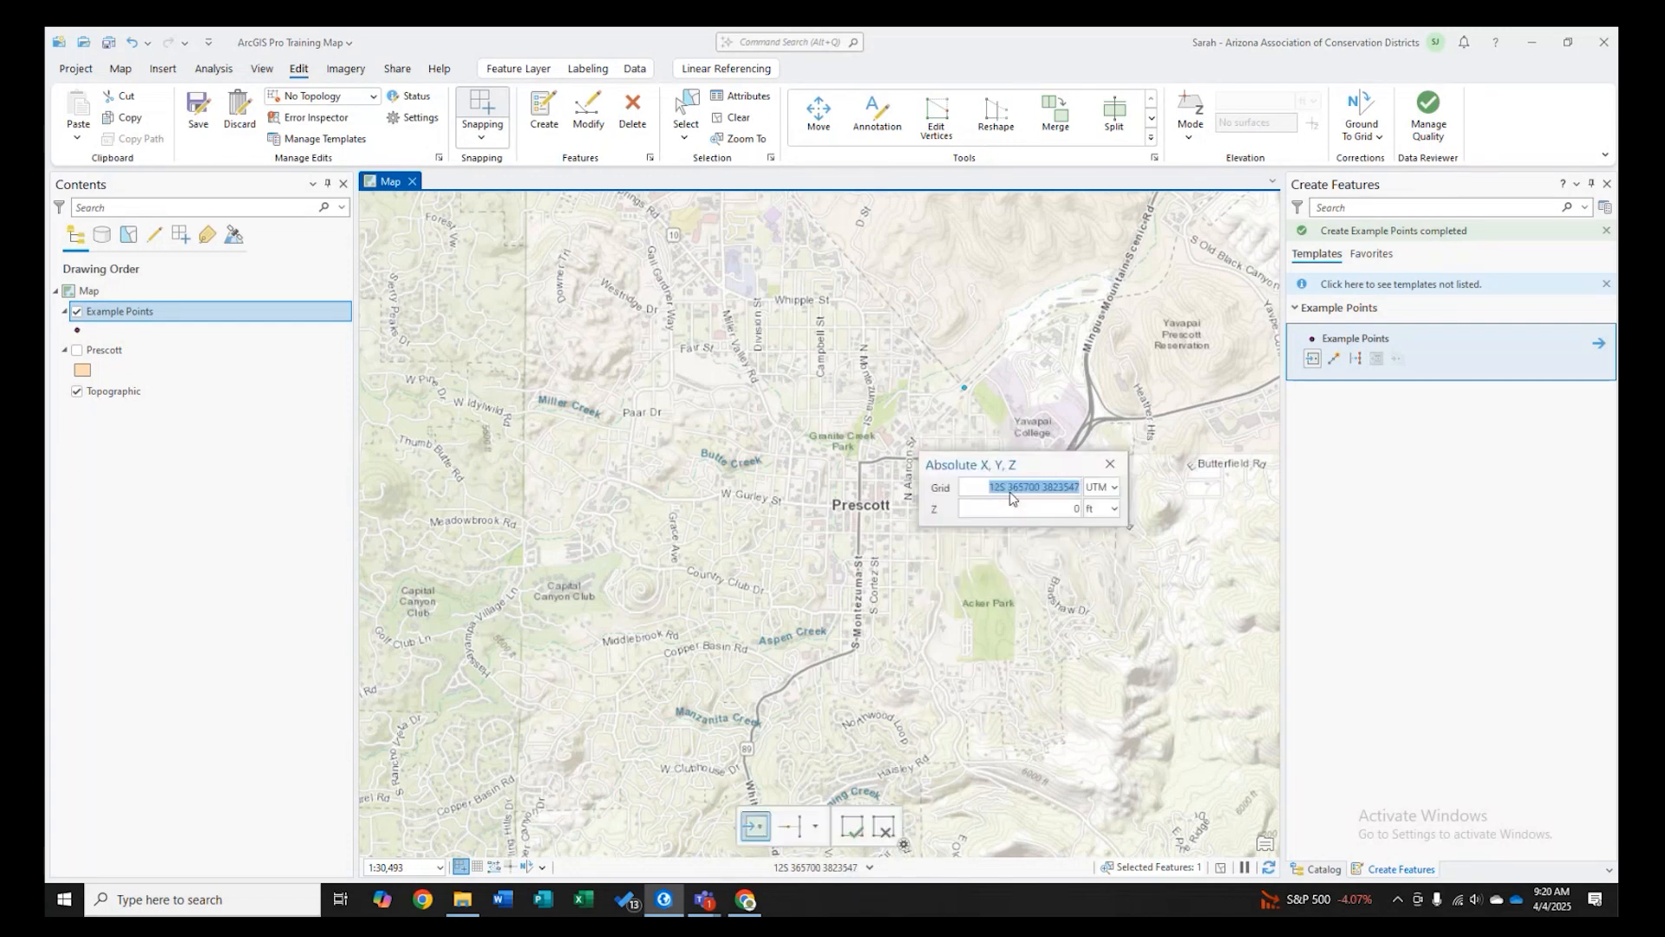
text(12)
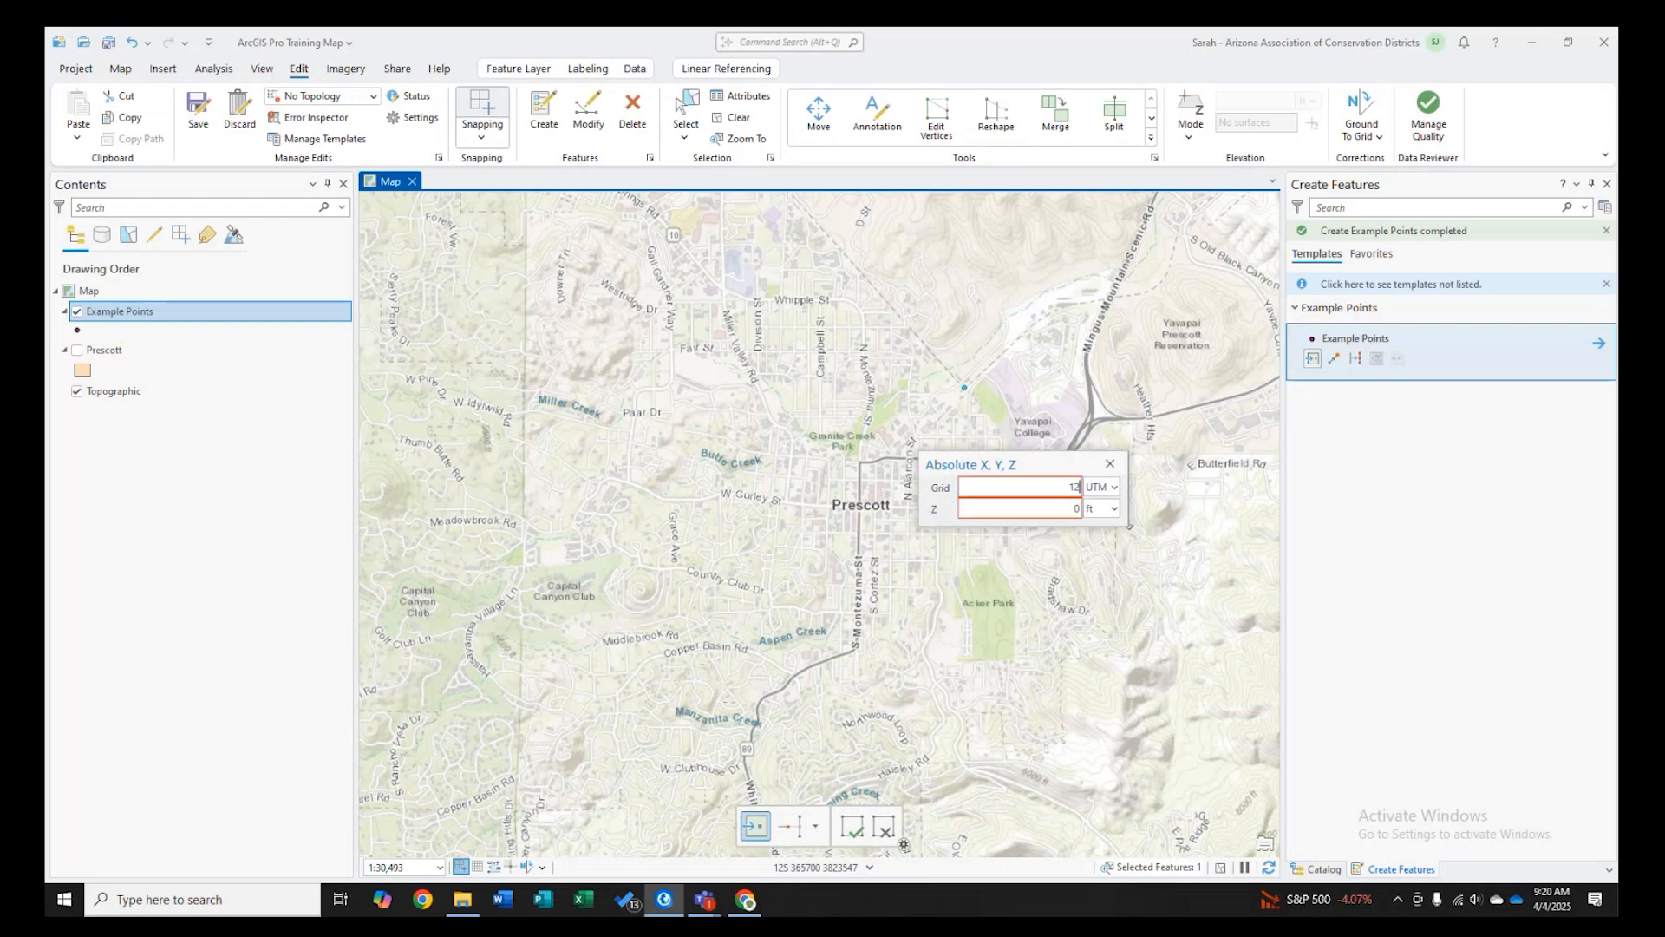
text(S 36)
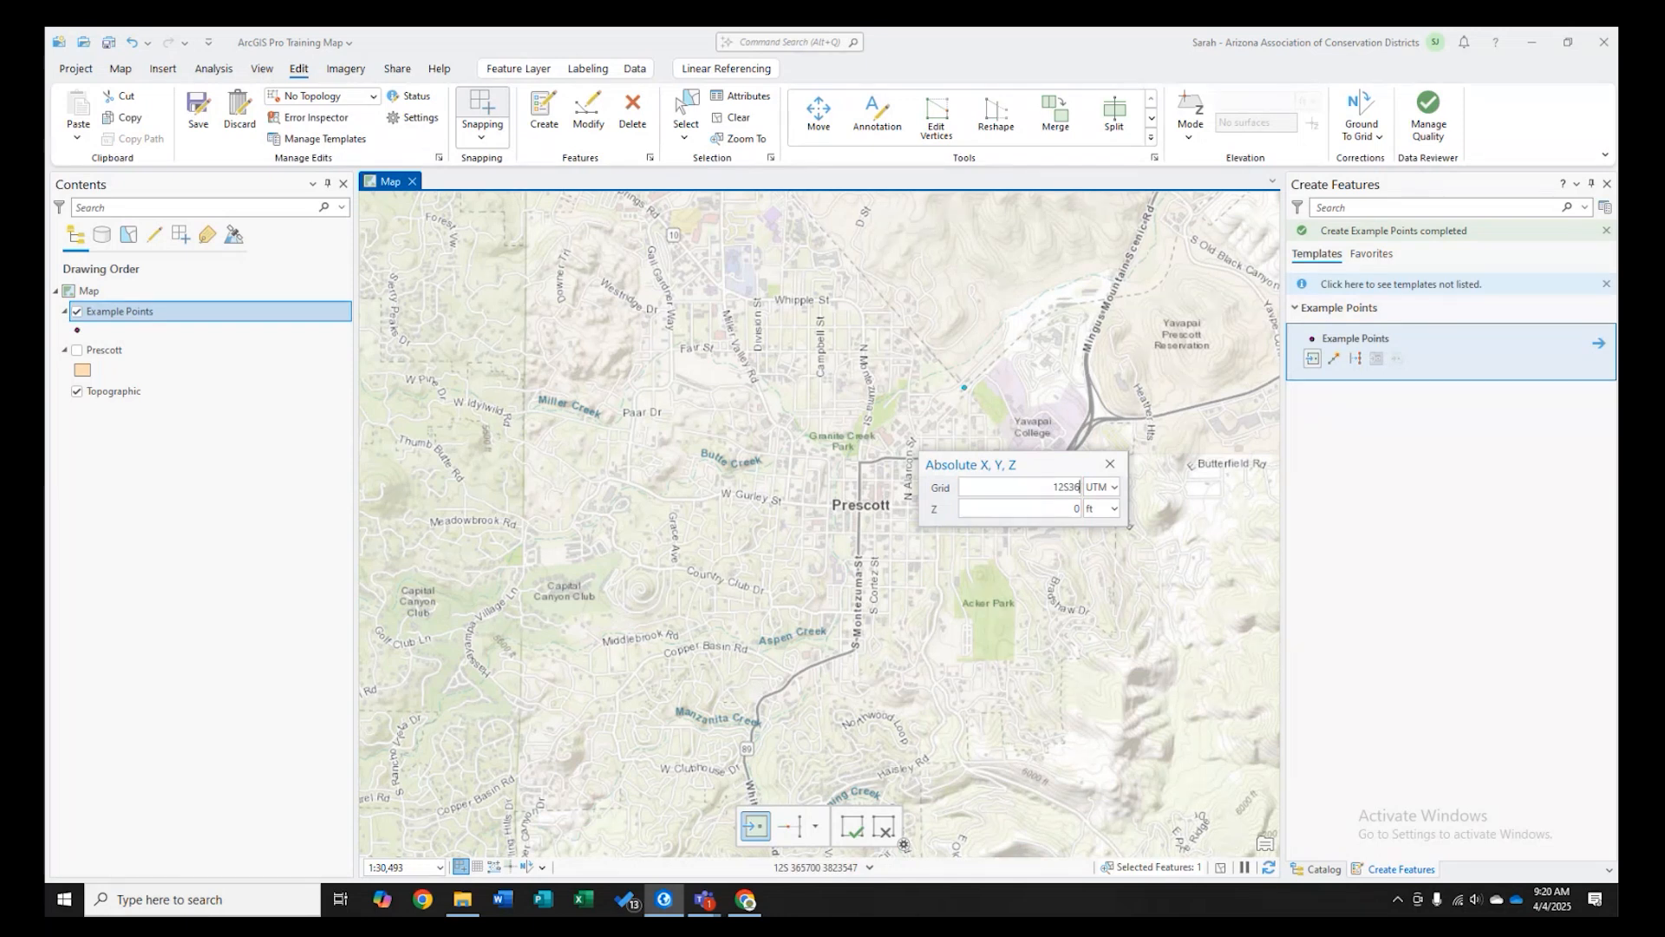
click(1110, 464)
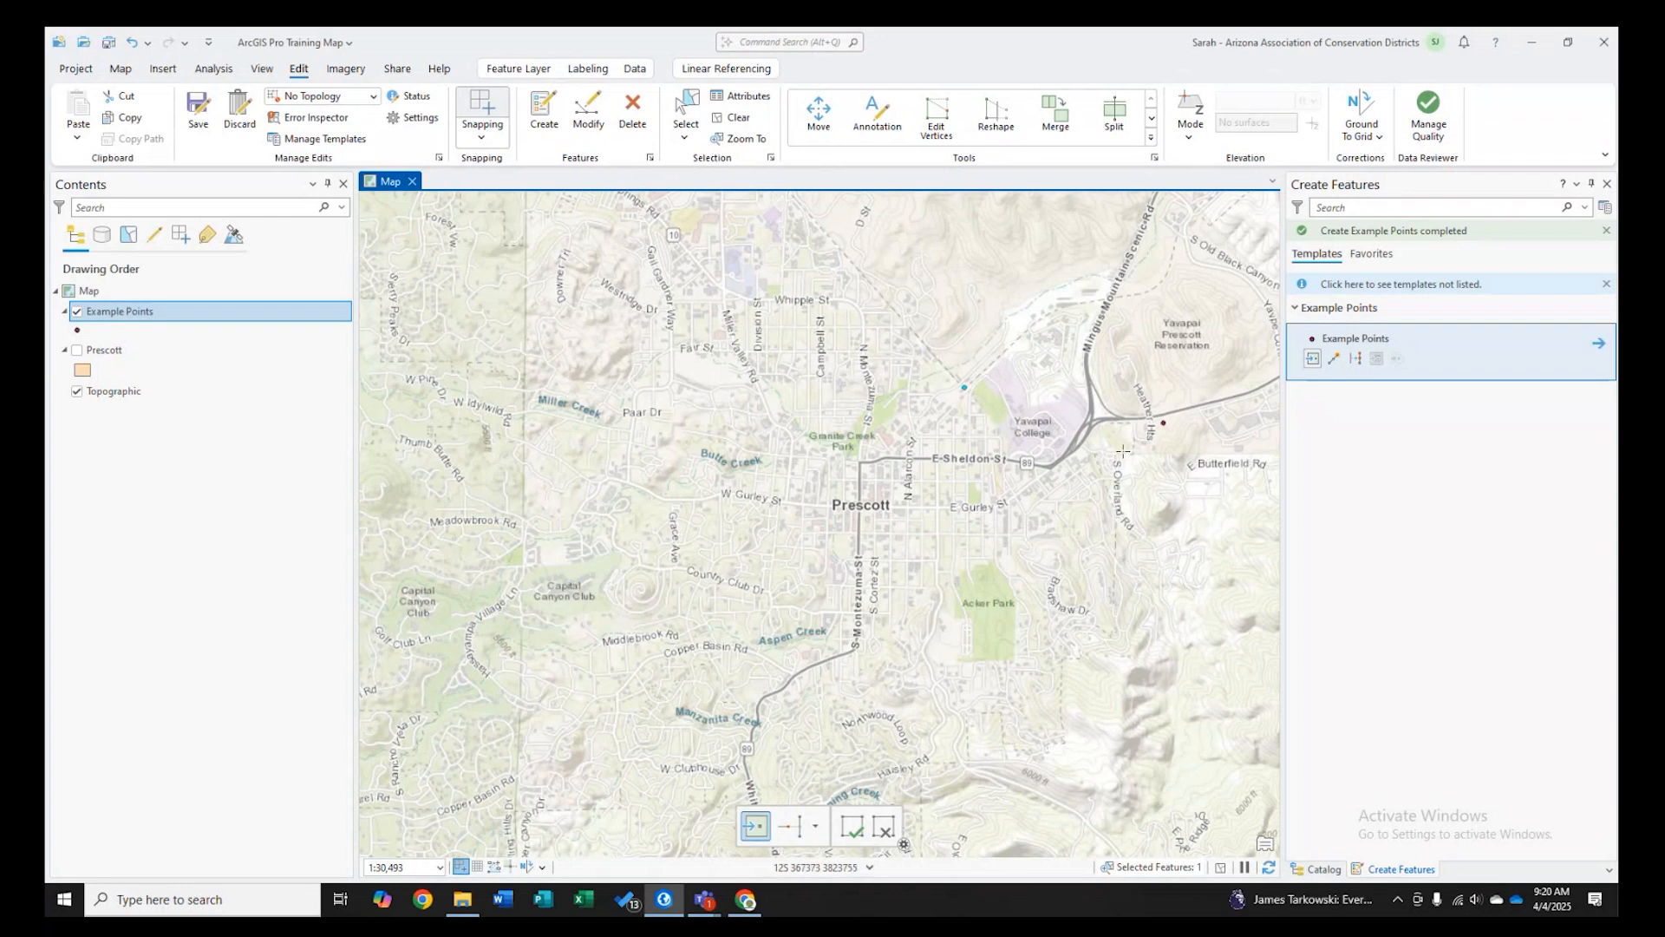
- Display the Prescott layer, open Edit Vertices on its circular polygon, then undo the change
click(77, 351)
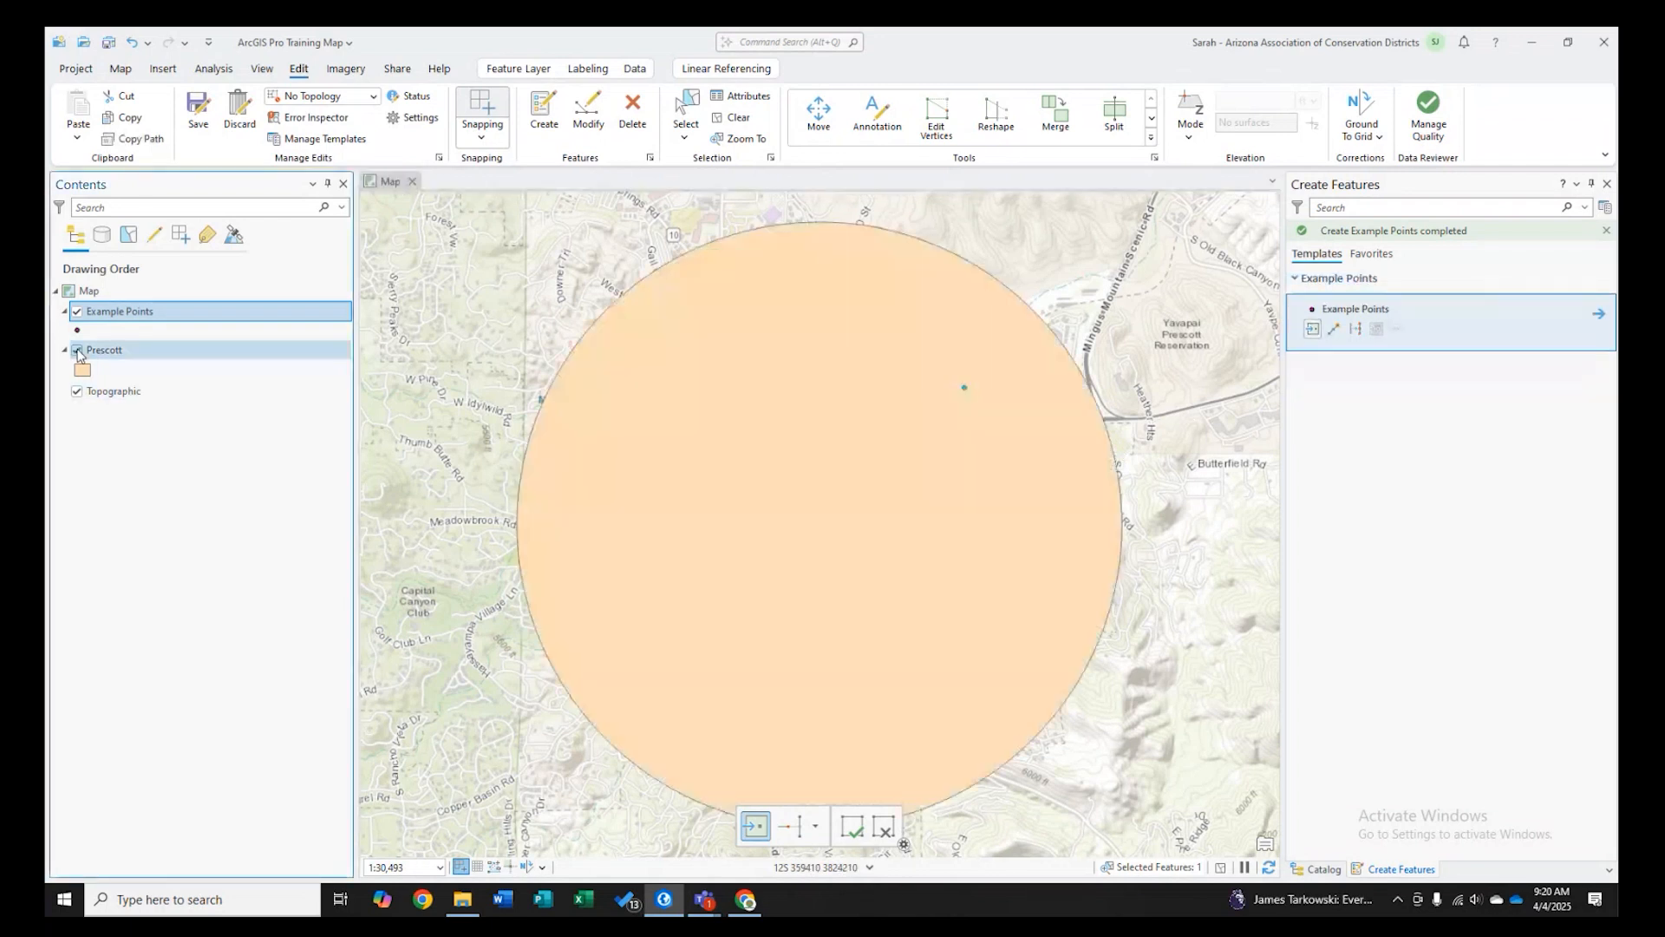
click(937, 117)
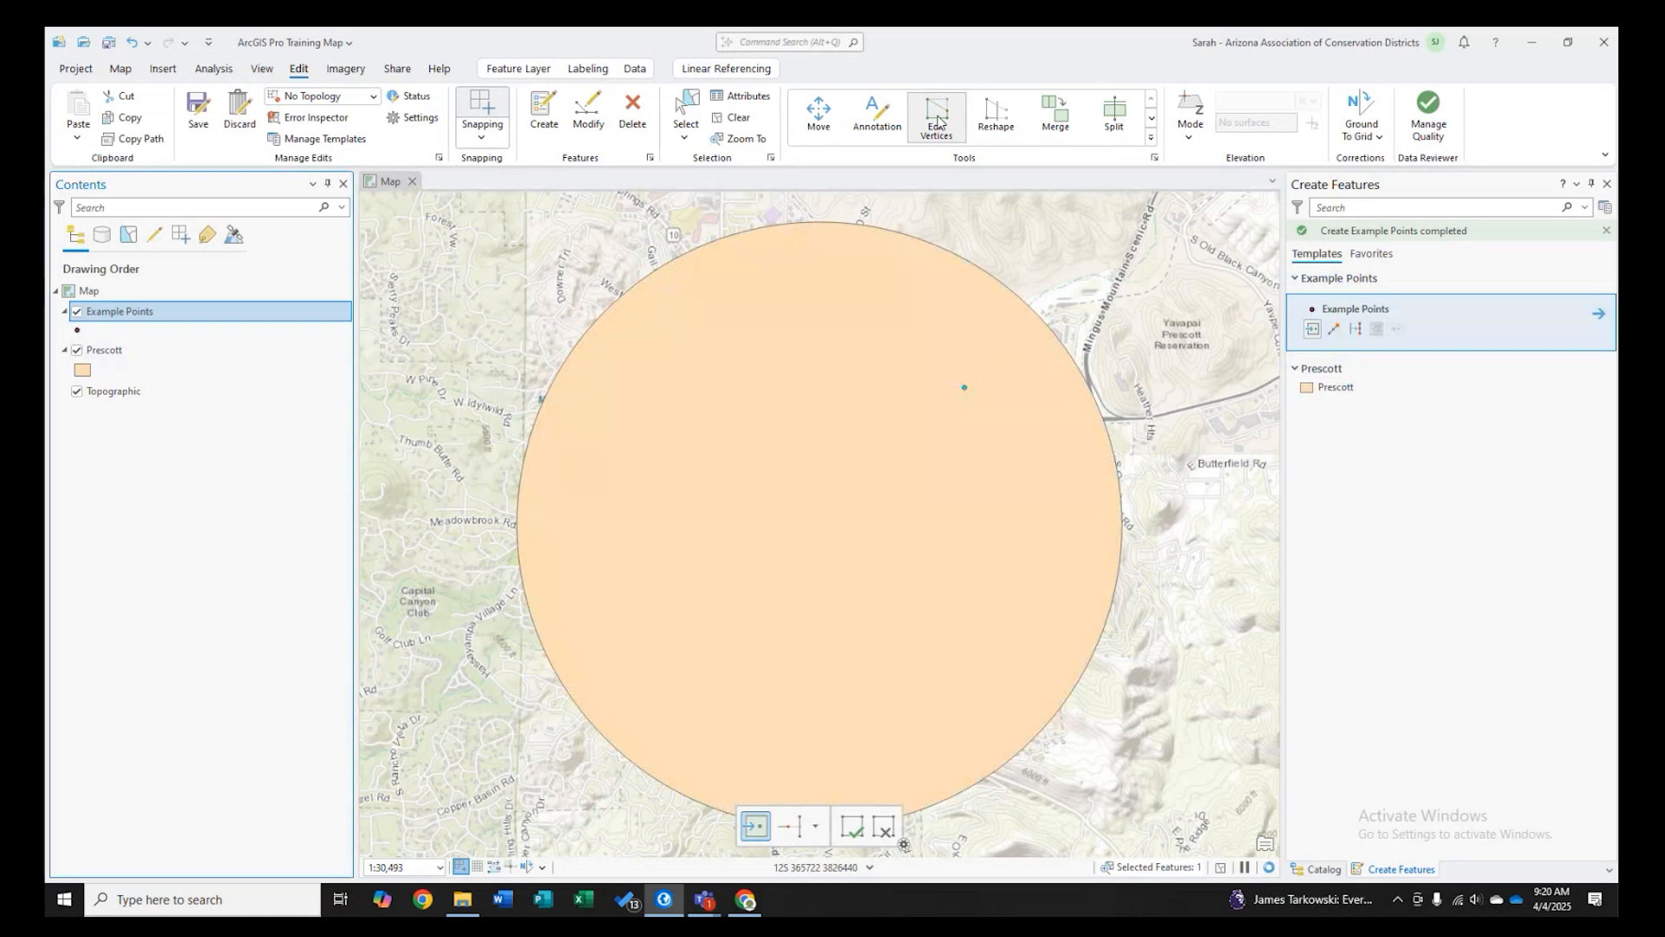
click(921, 310)
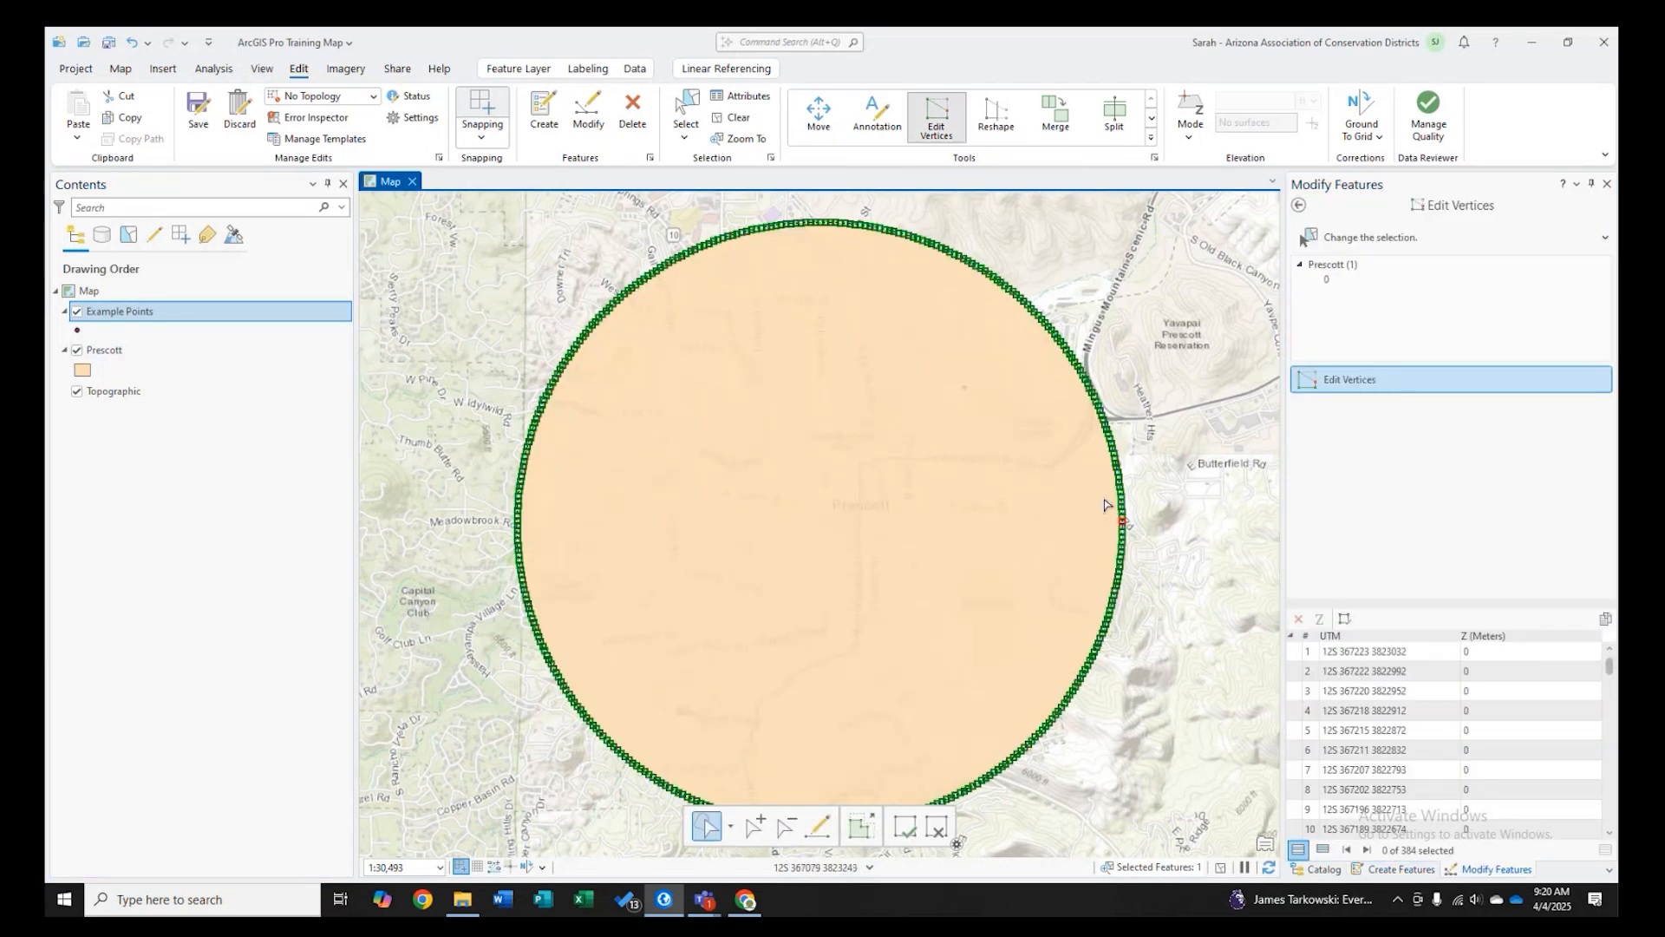
click(1152, 119)
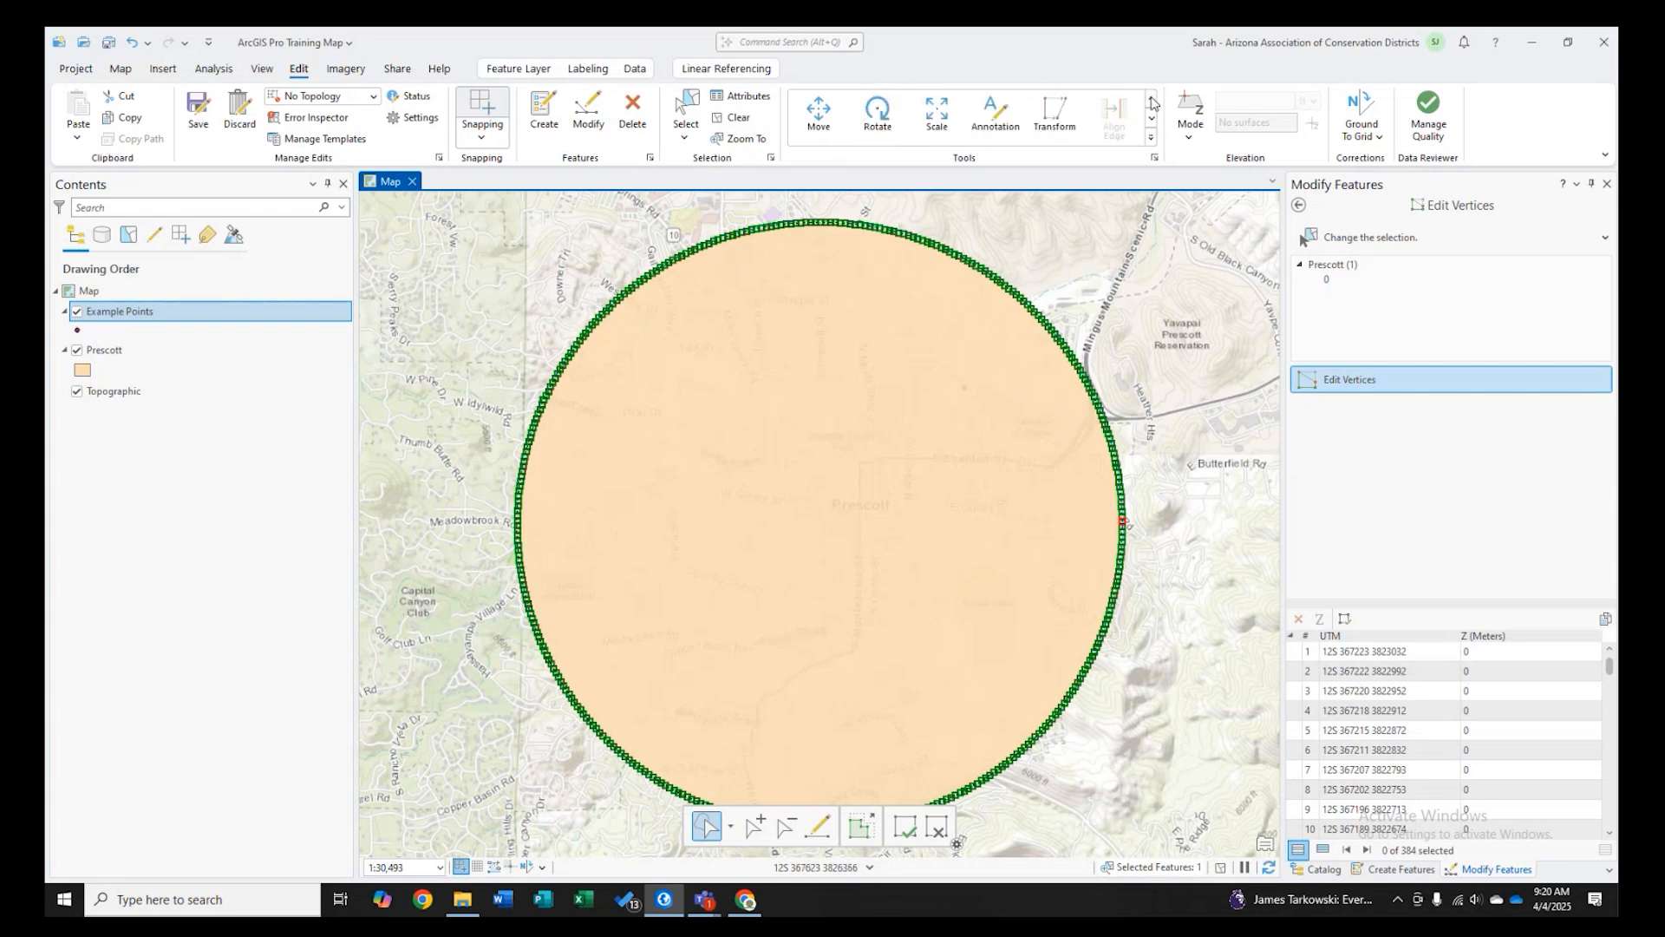
click(1152, 99)
key(ctrl+z)
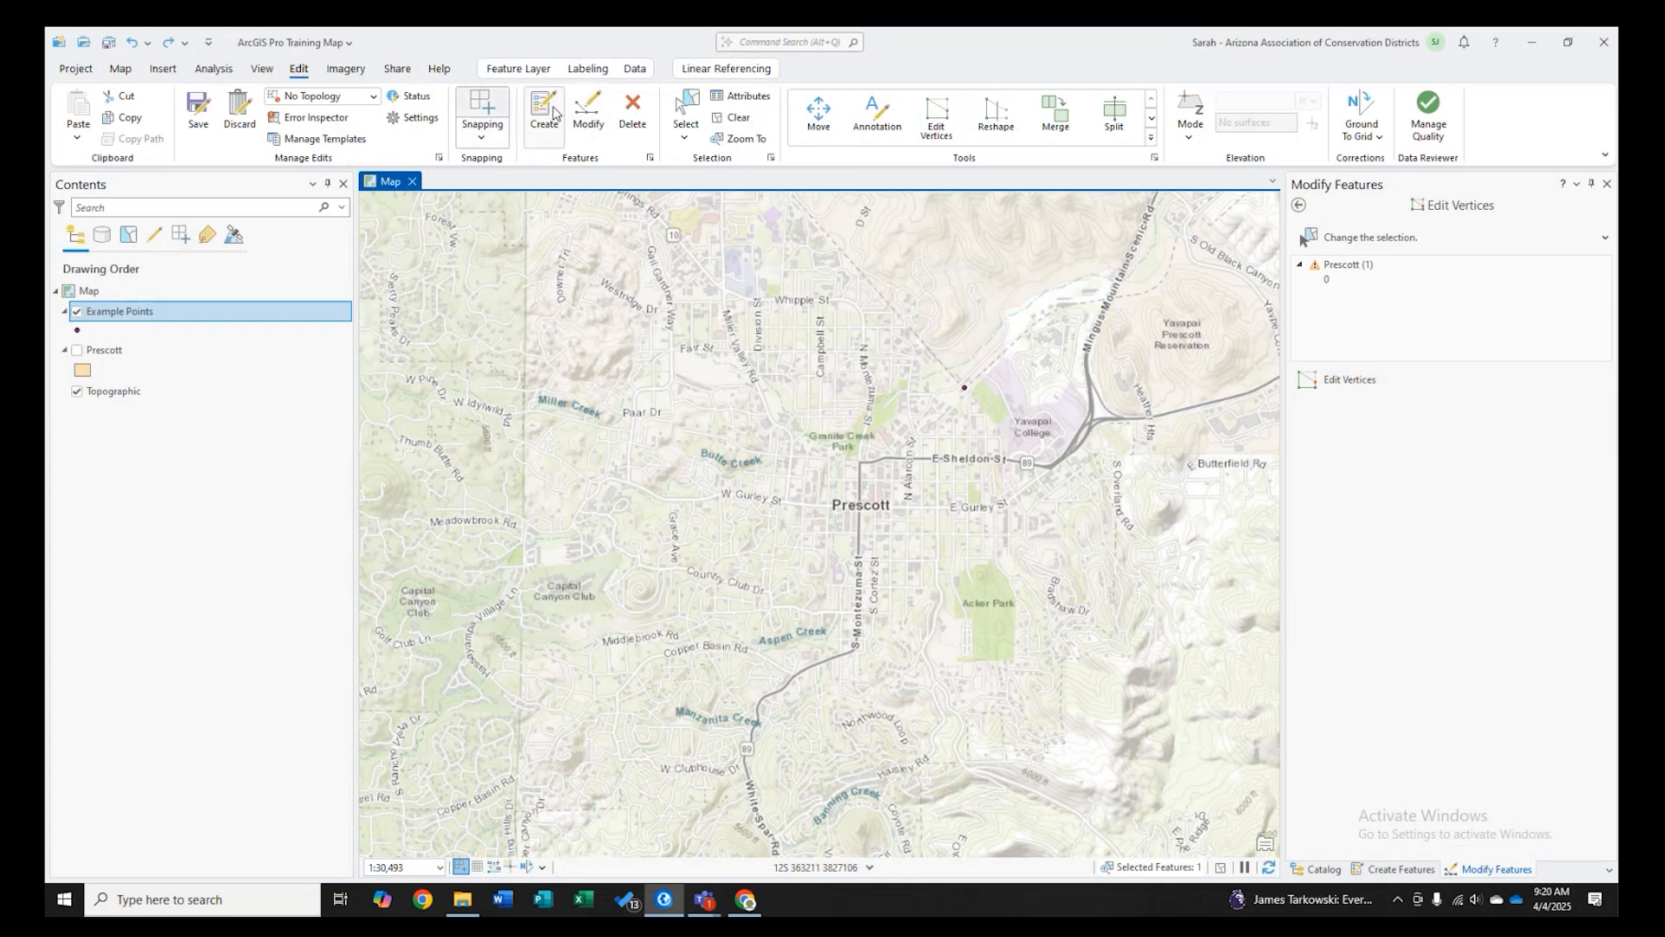
click(589, 113)
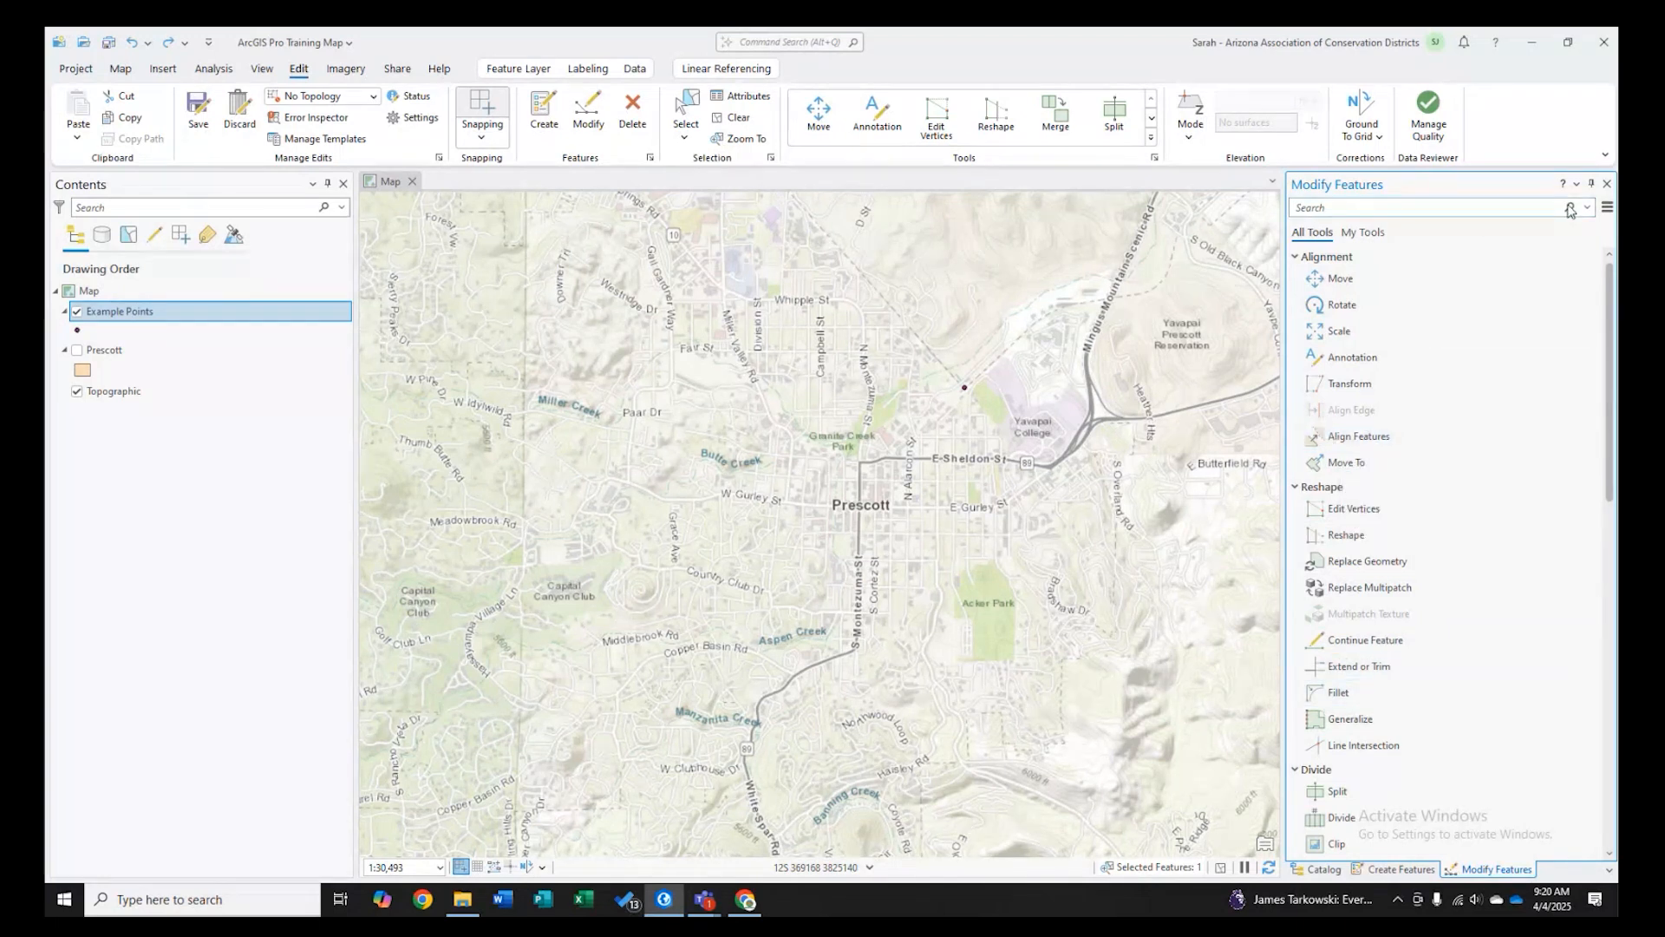
click(1607, 184)
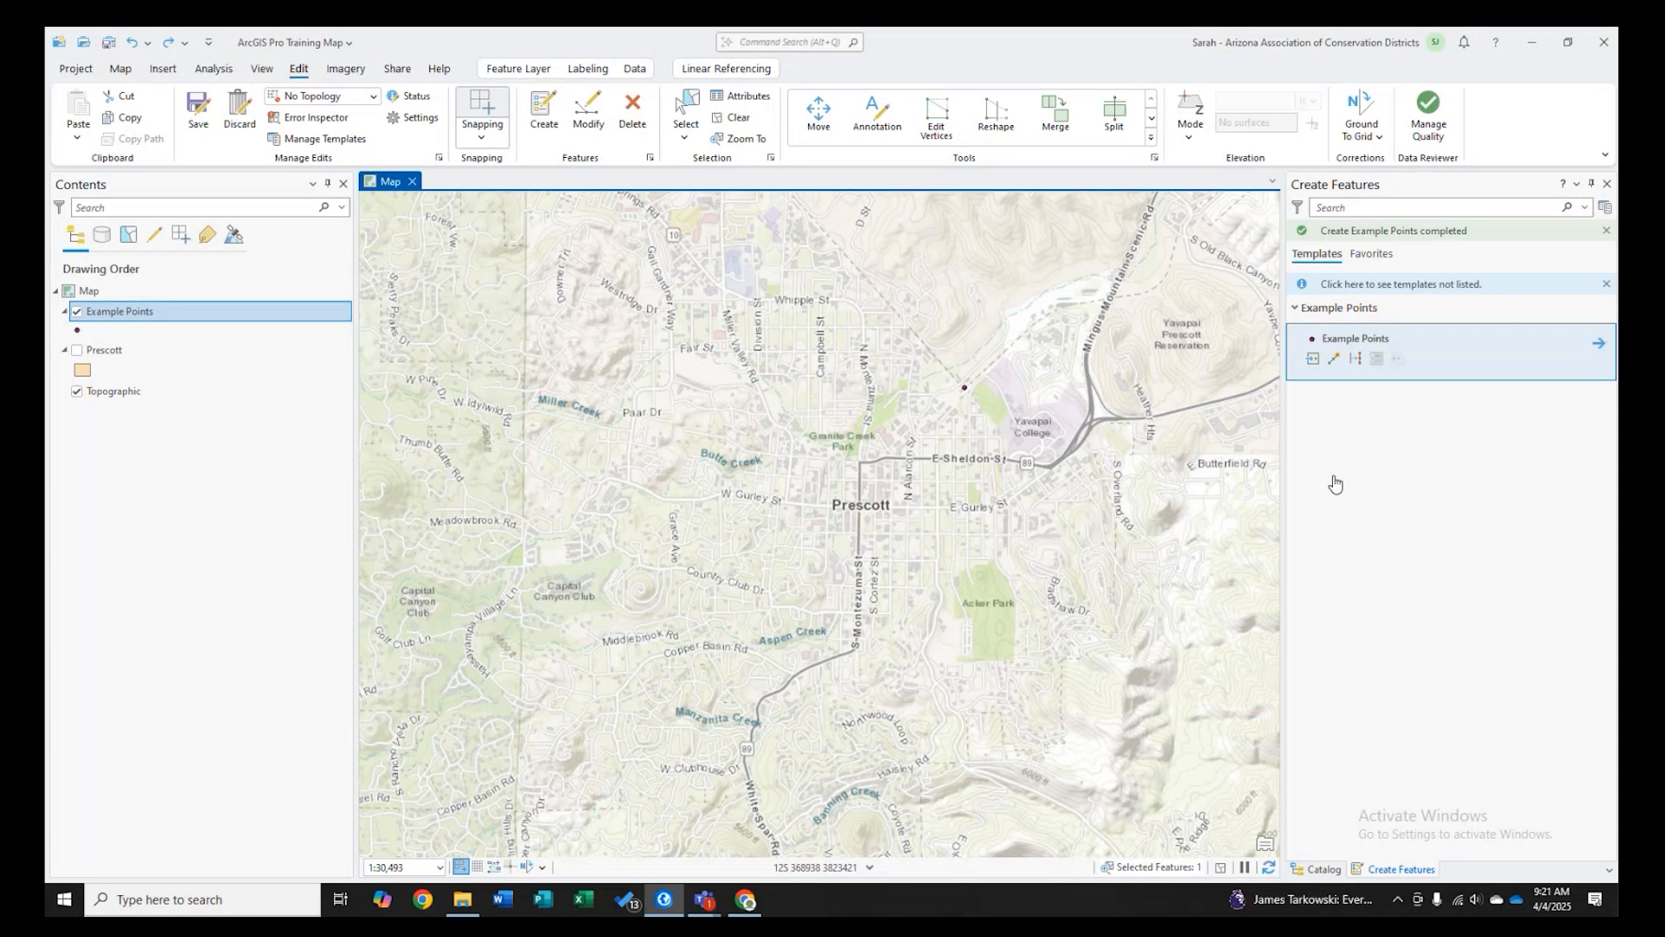
click(1312, 358)
right_click(856, 440)
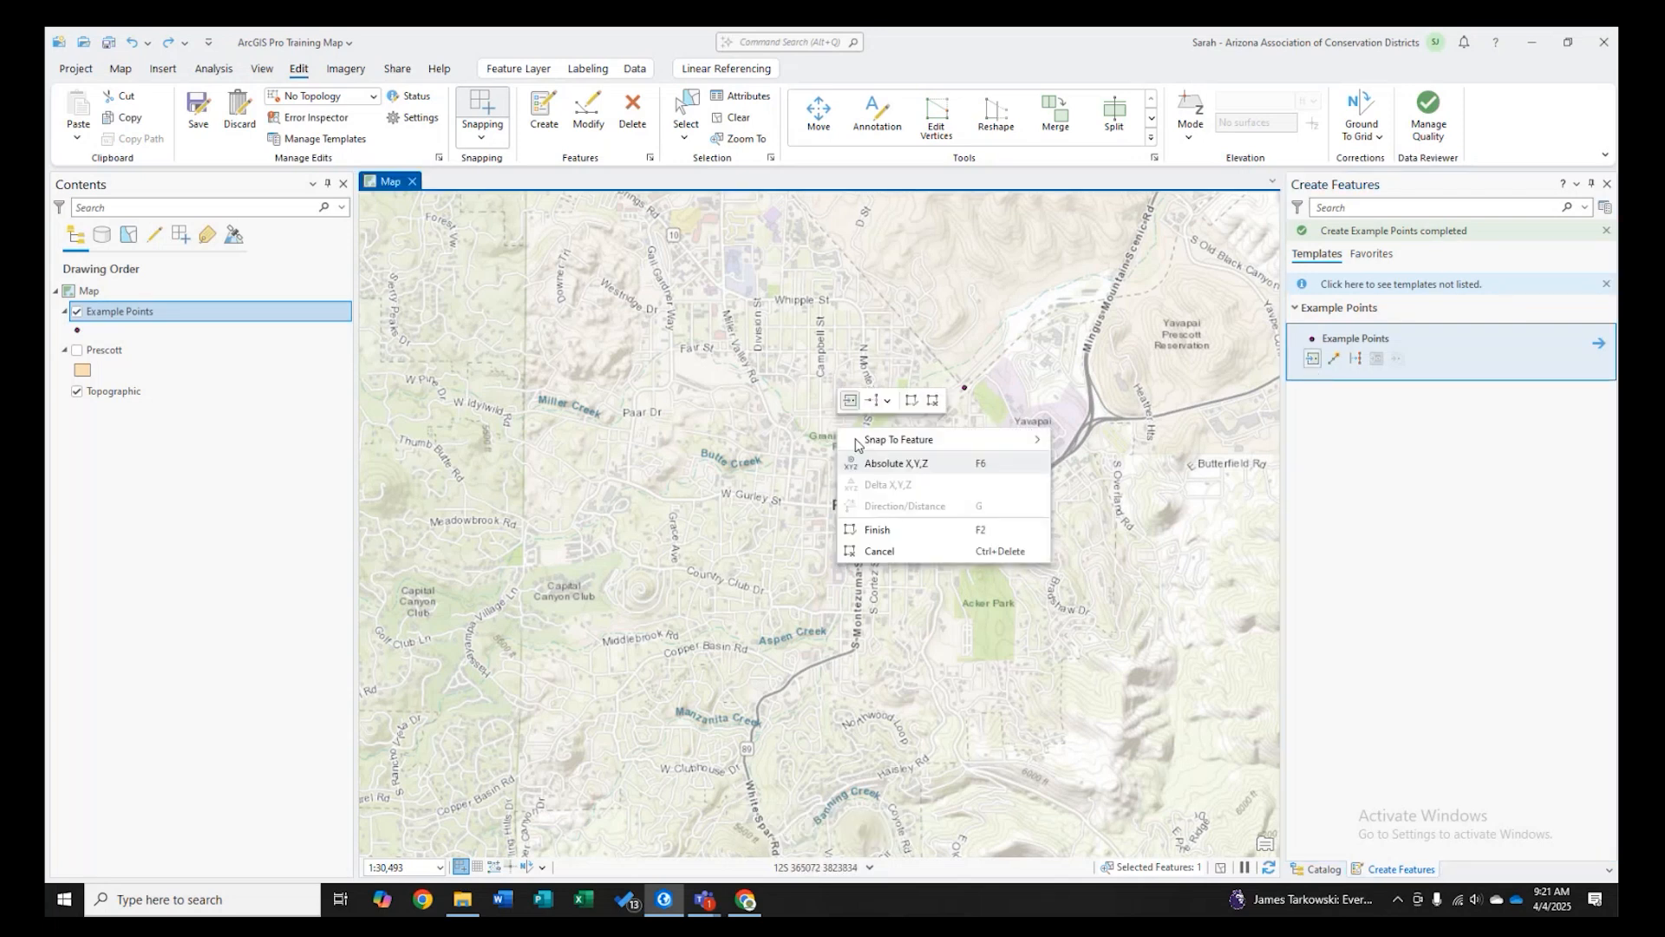
click(1495, 410)
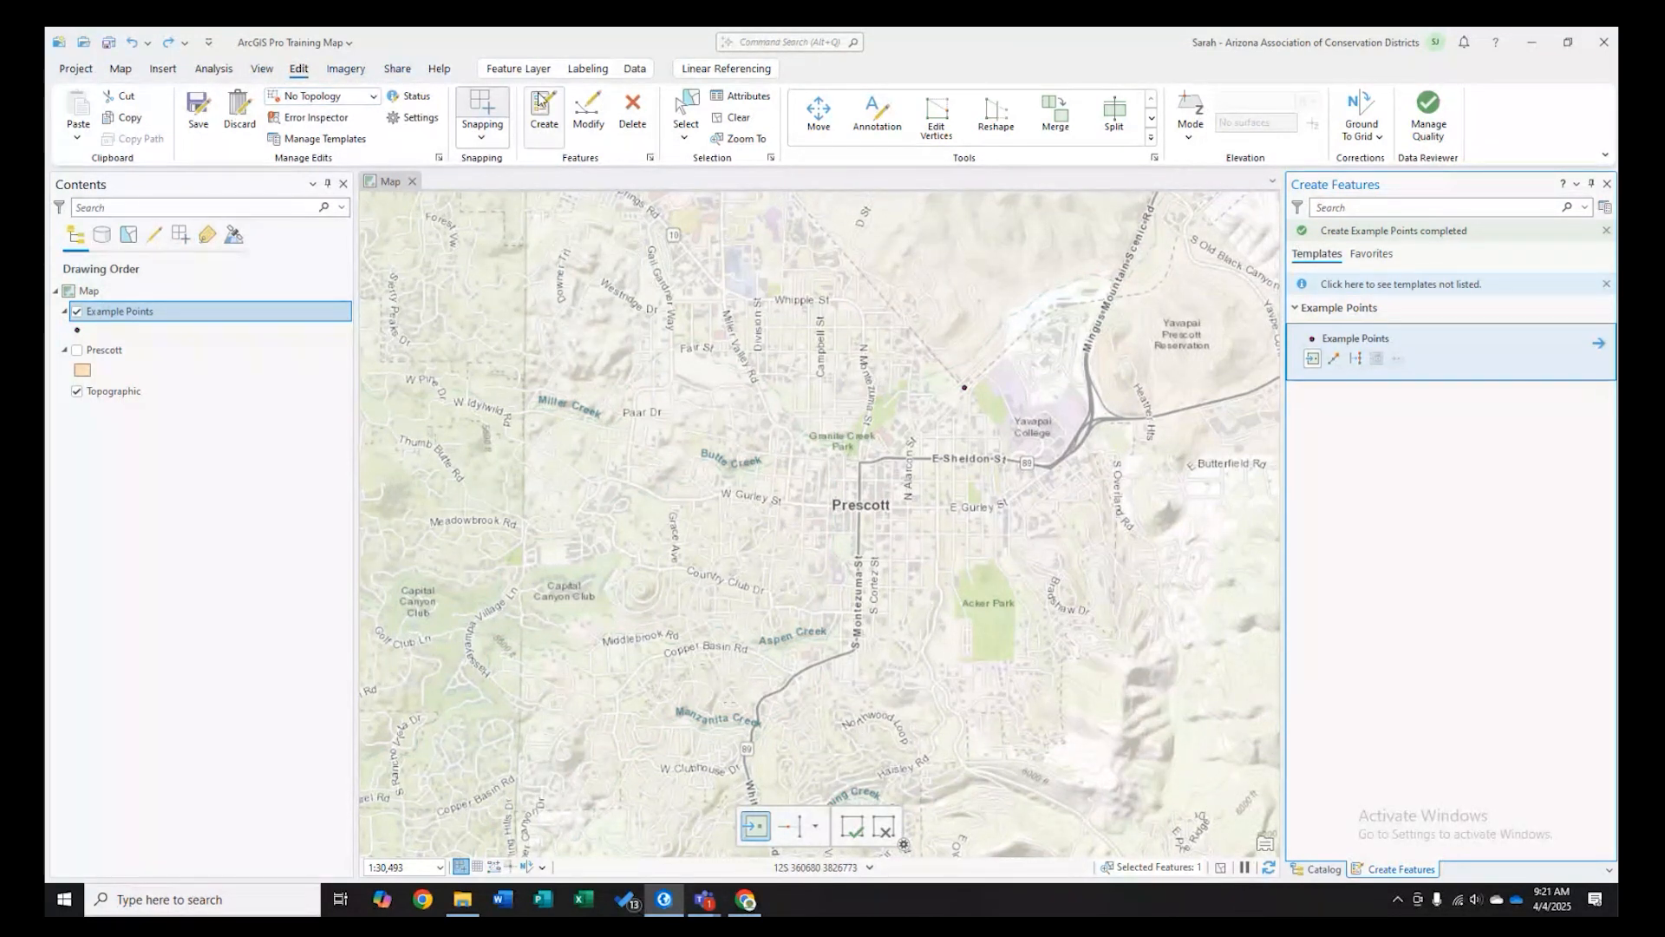
- Add a Line Map Notes layer to the map and expand its symbology in the contents
click(160, 70)
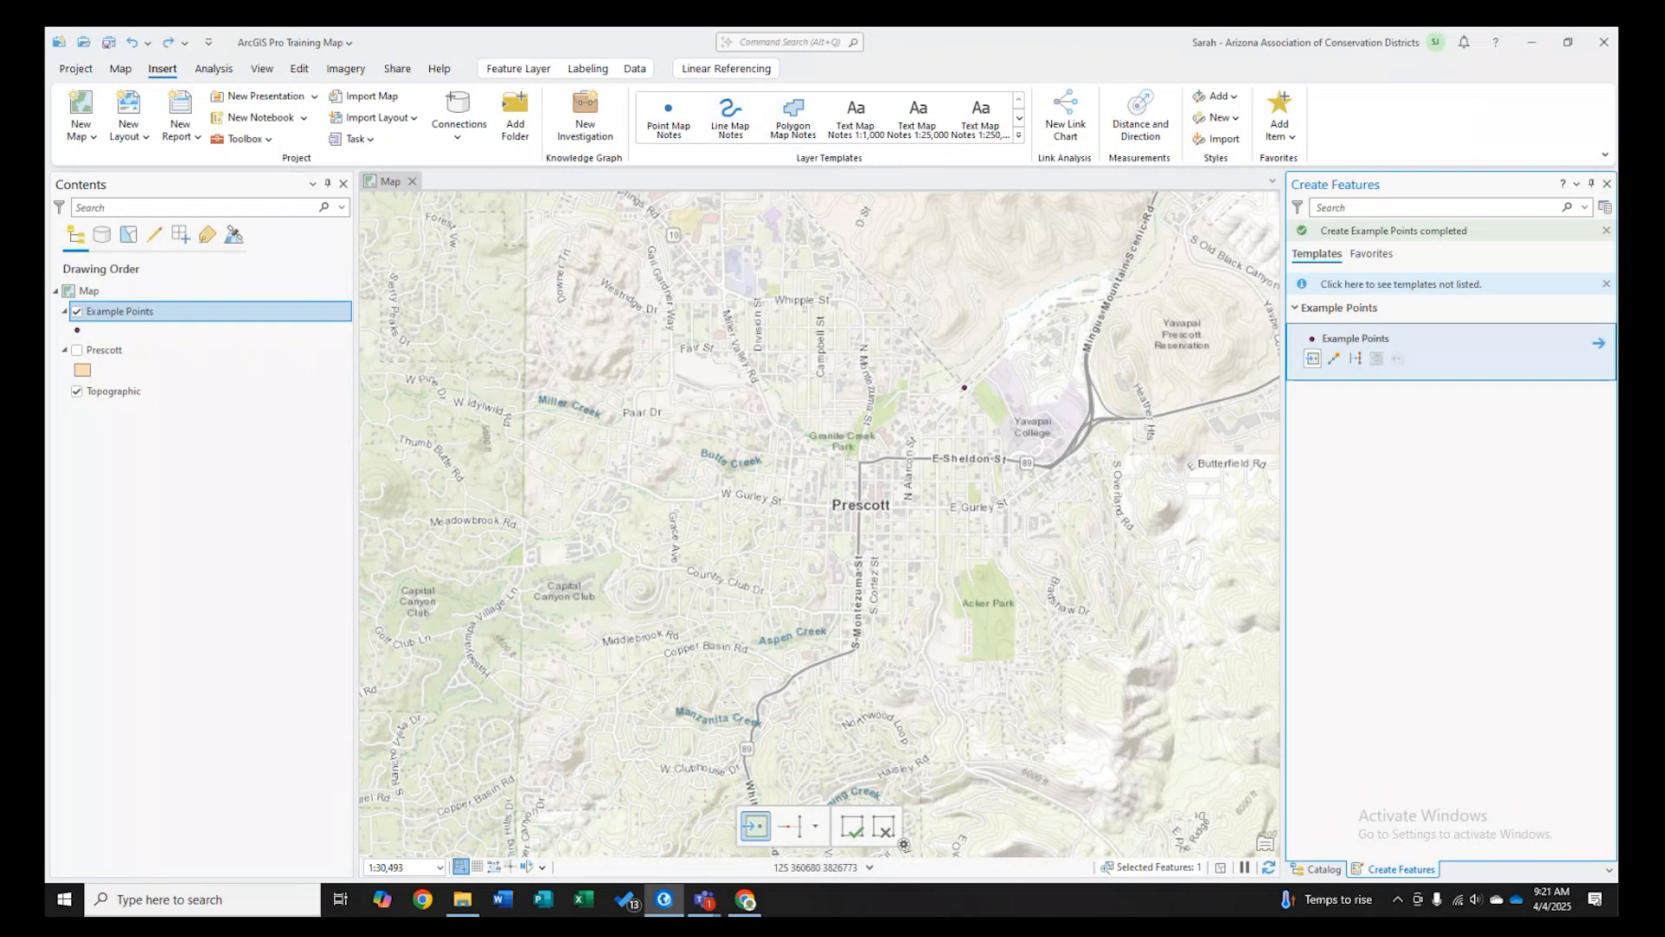
click(1607, 184)
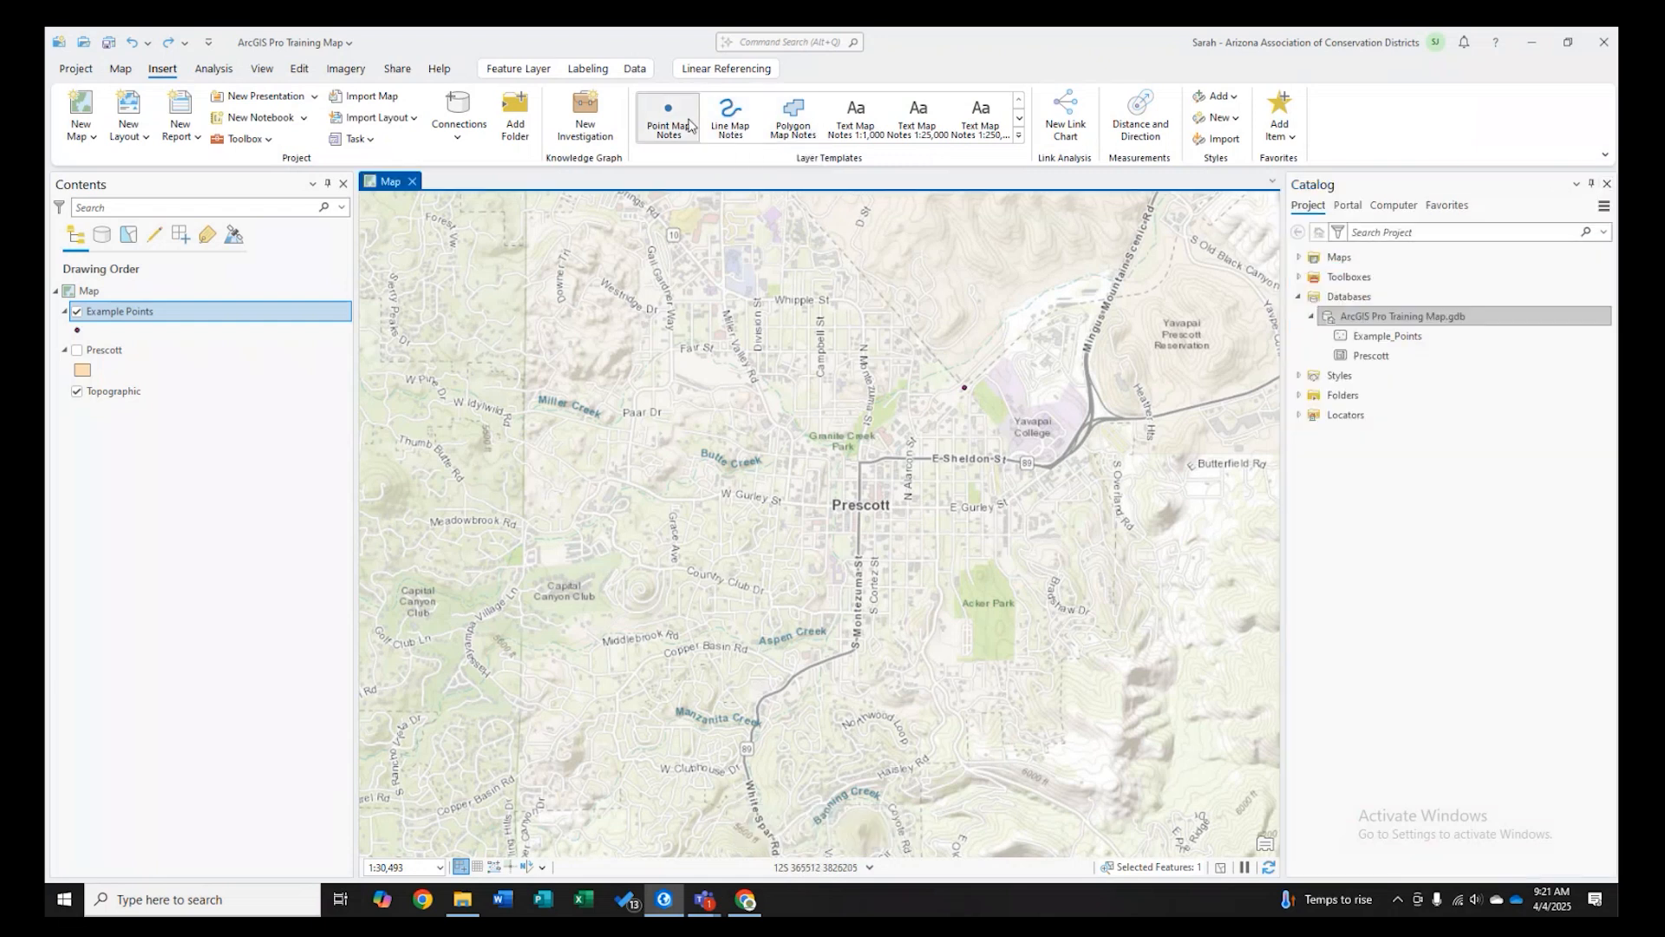
click(730, 120)
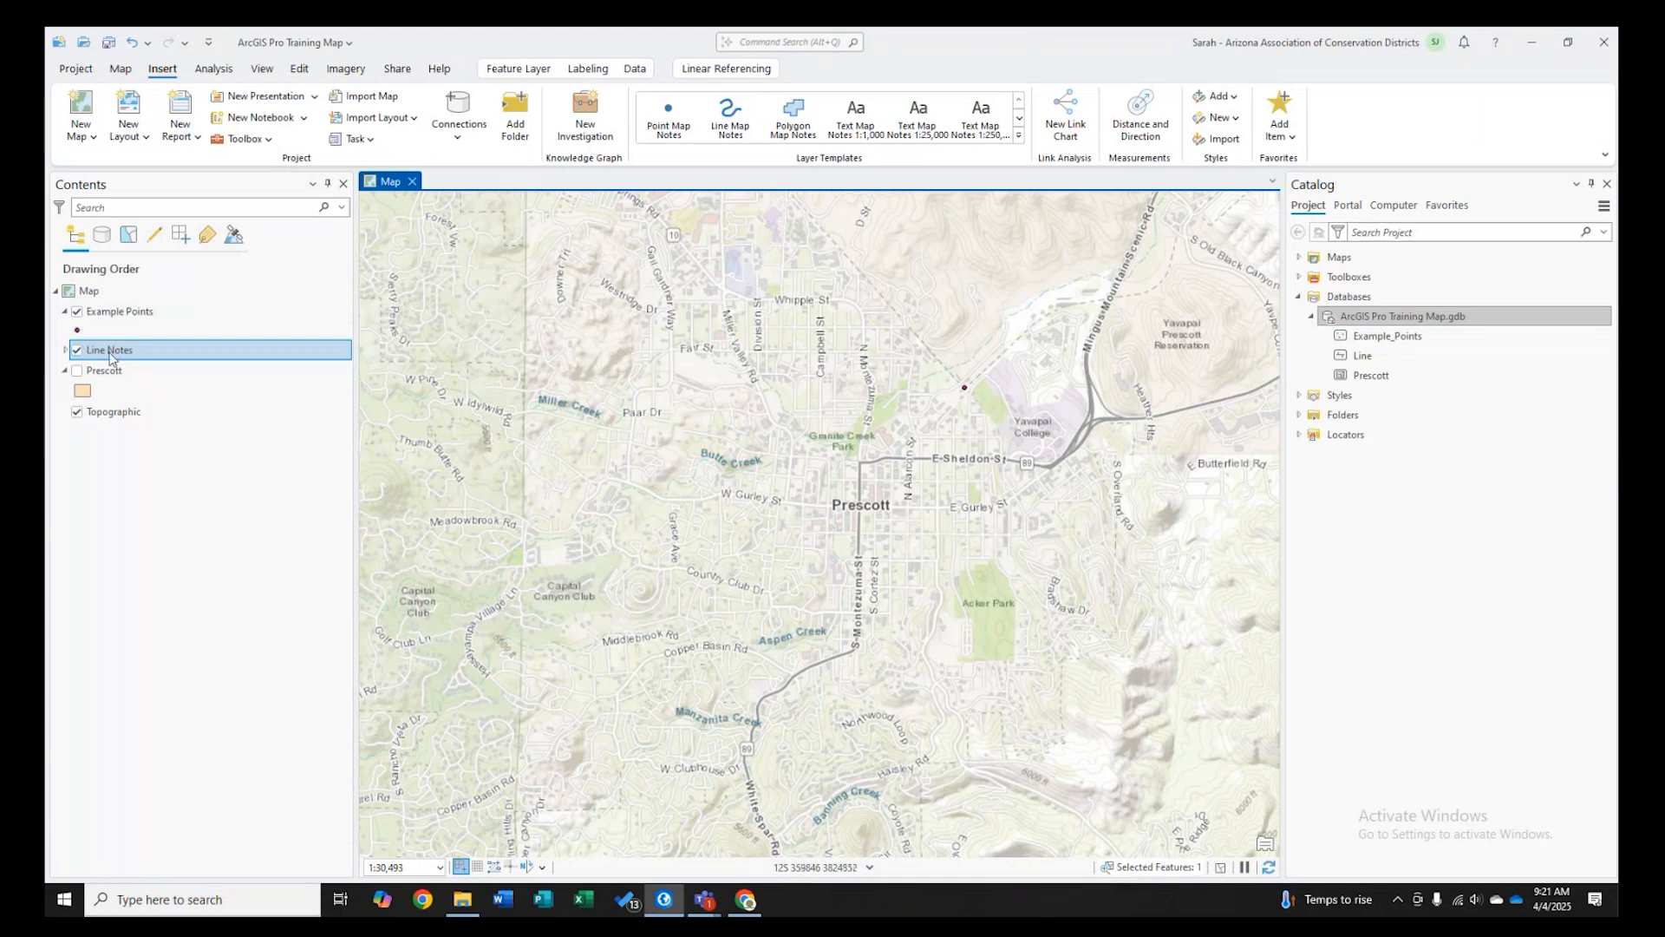
click(65, 350)
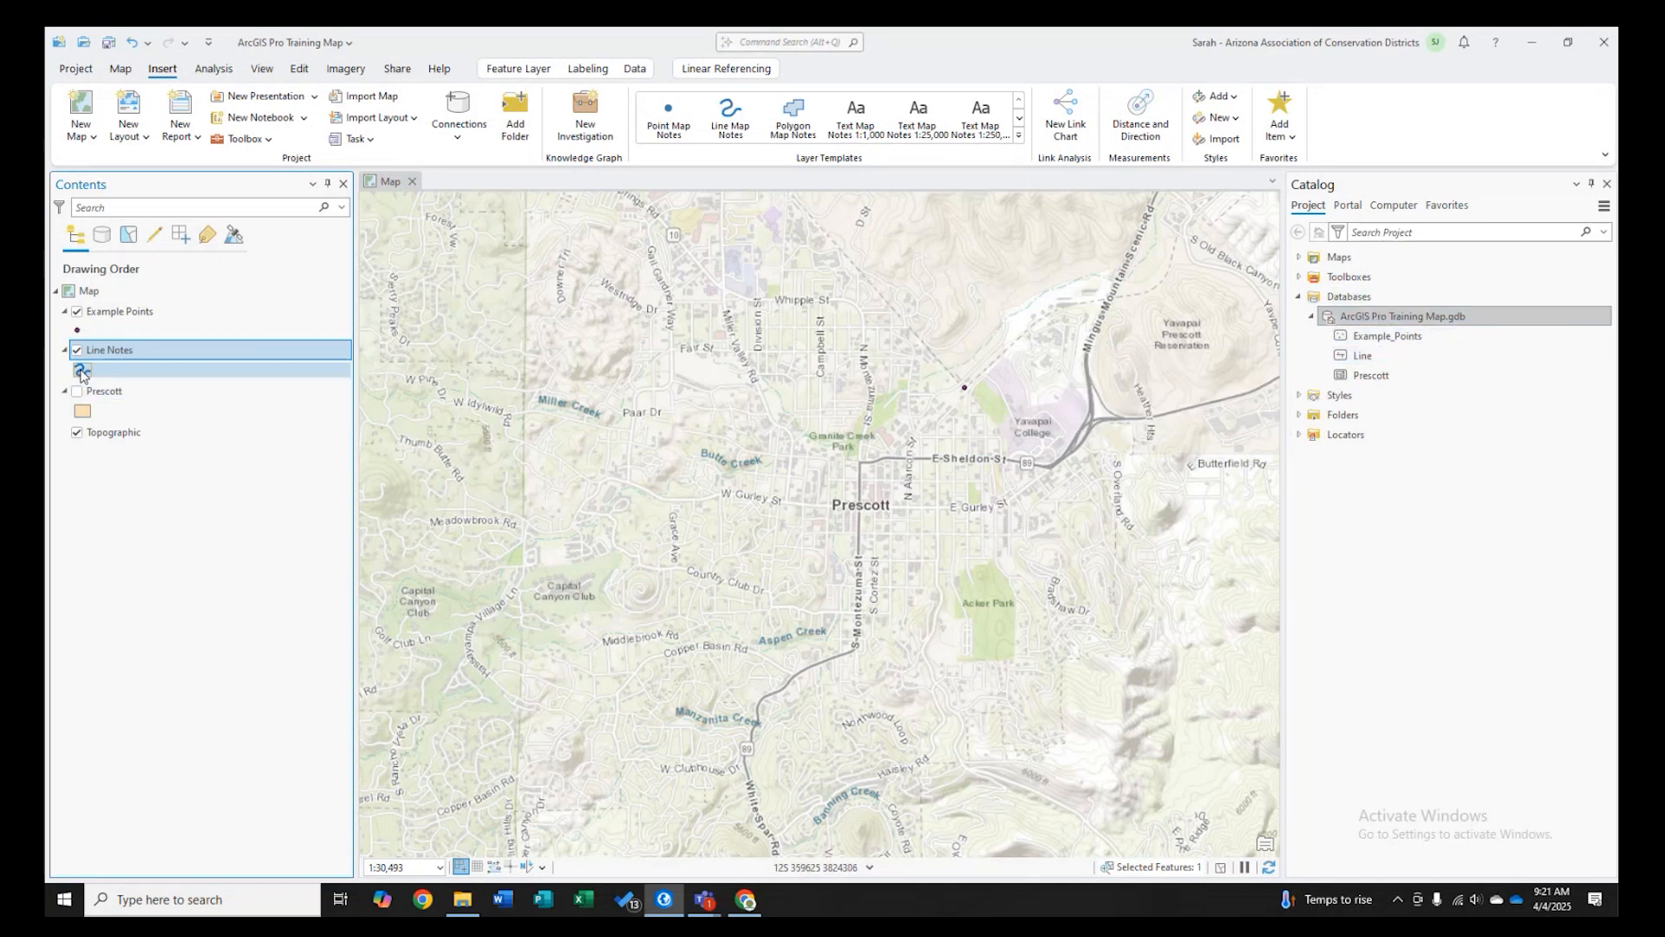
click(343, 70)
click(300, 70)
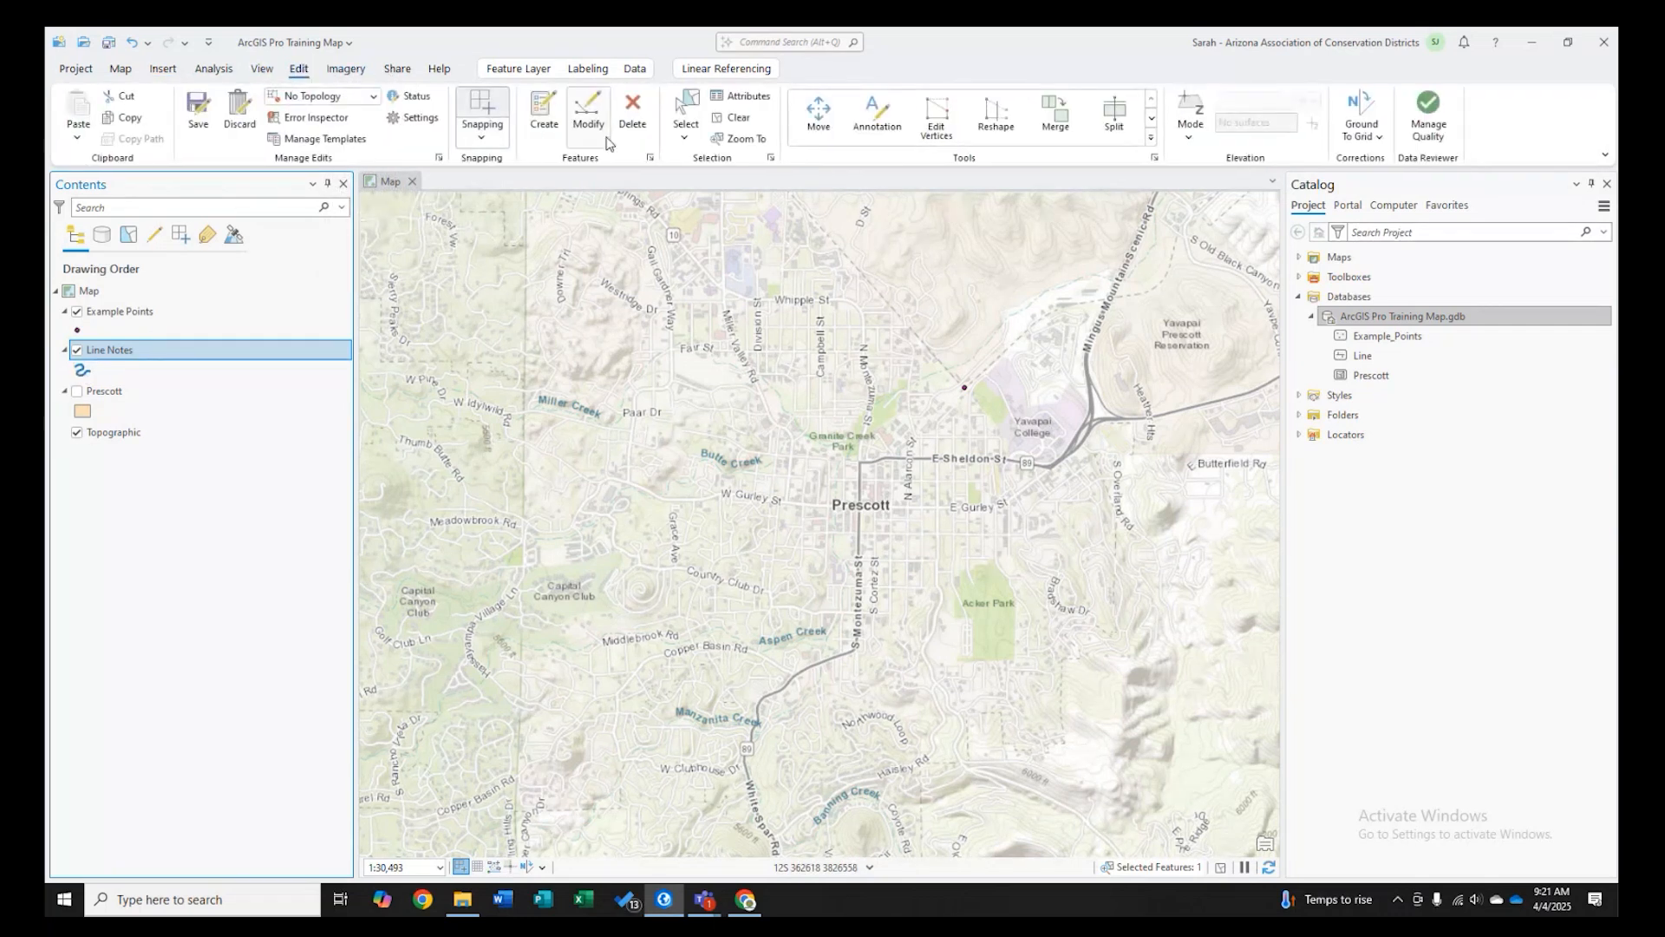
click(543, 117)
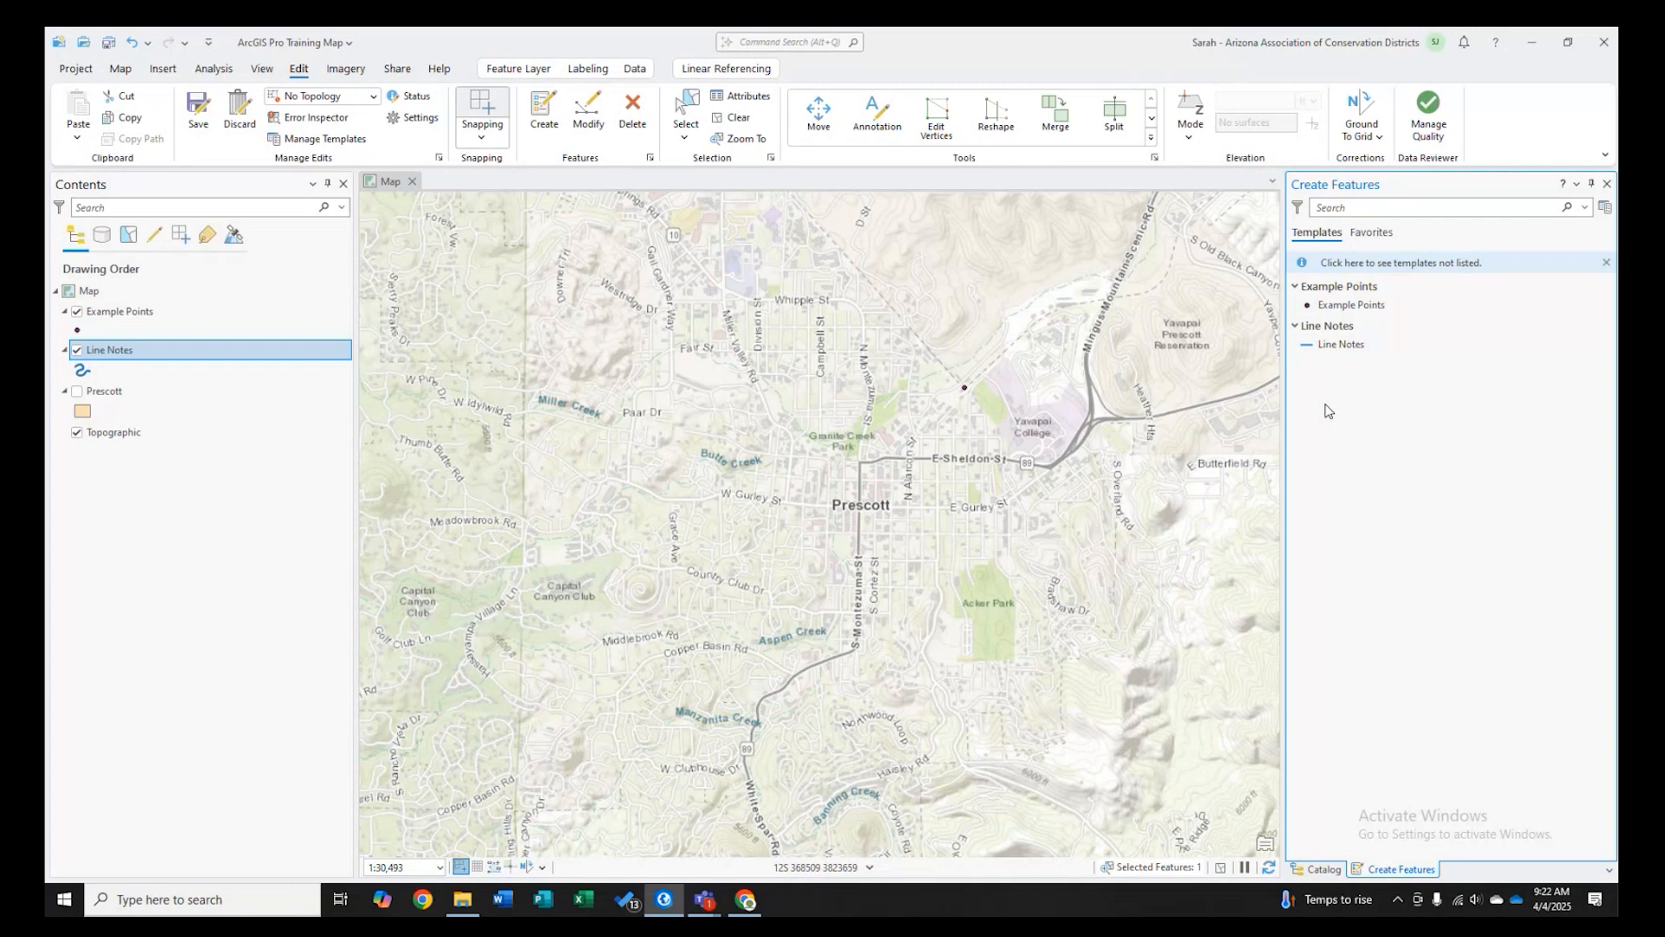
click(1353, 306)
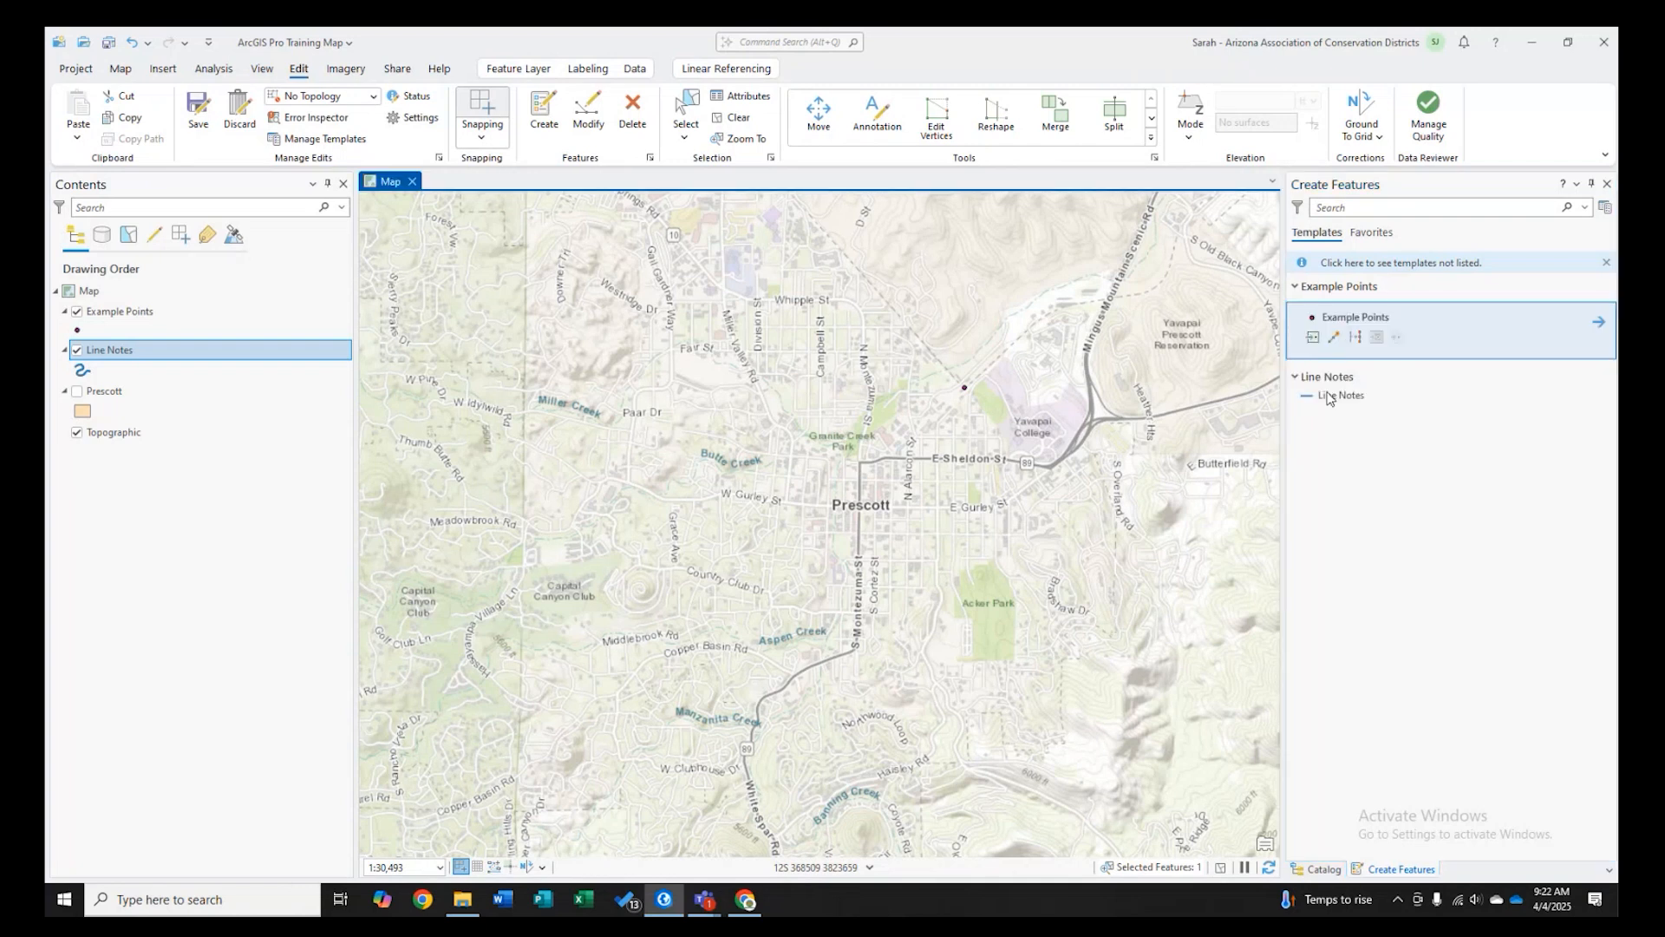
click(1313, 340)
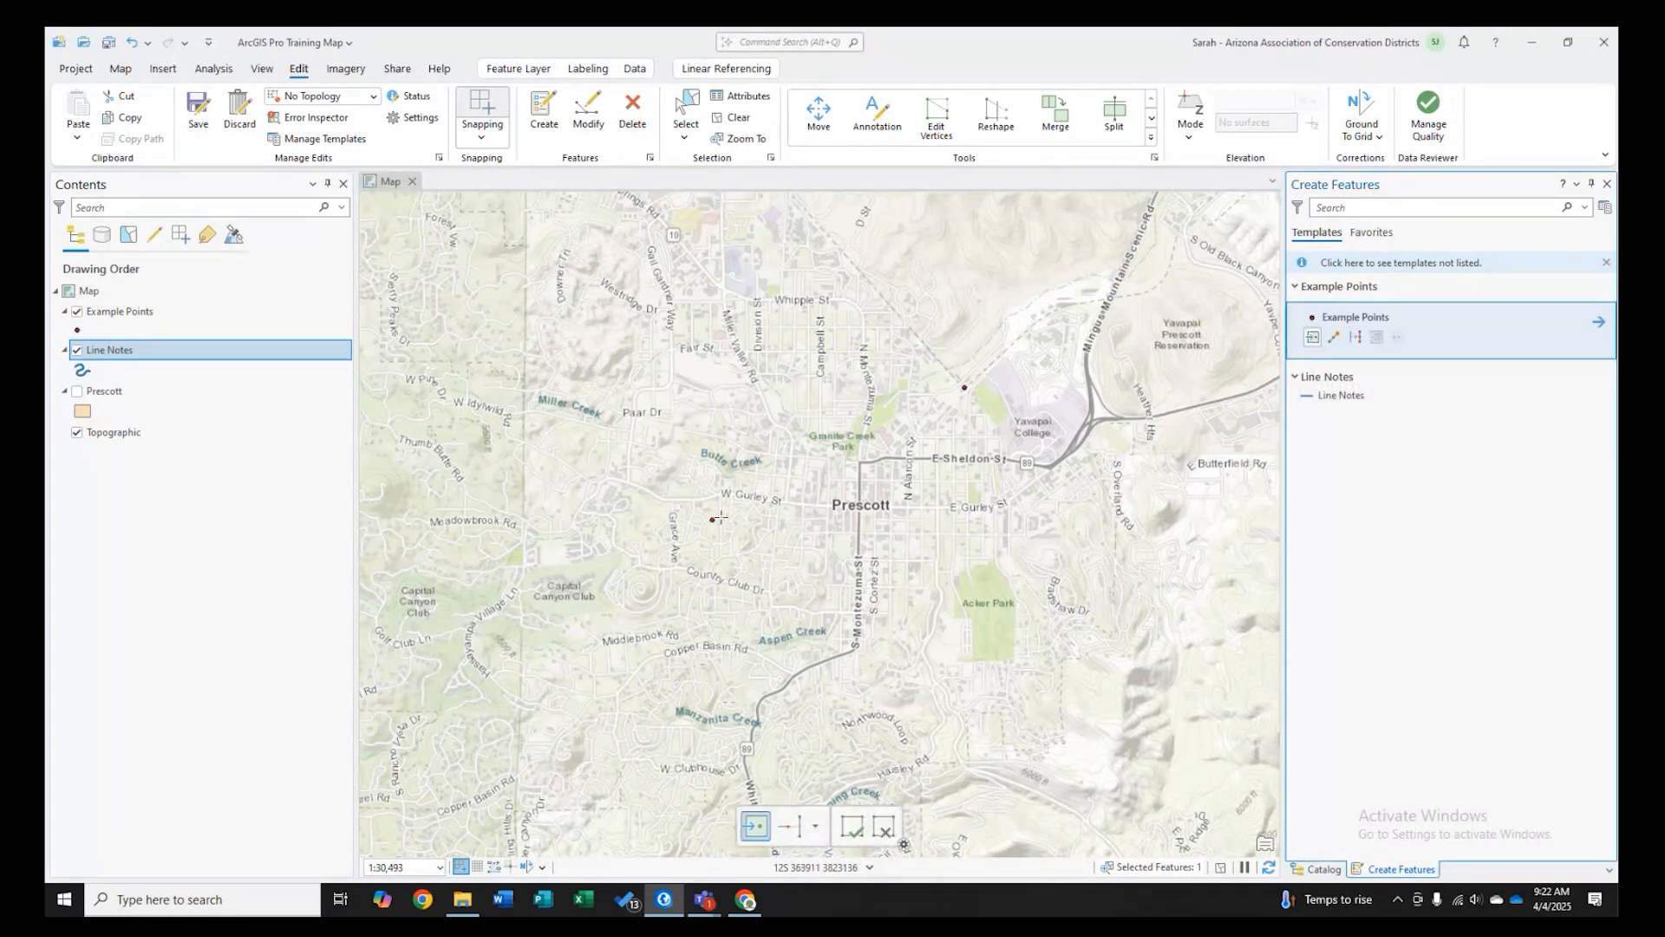
right_click(874, 392)
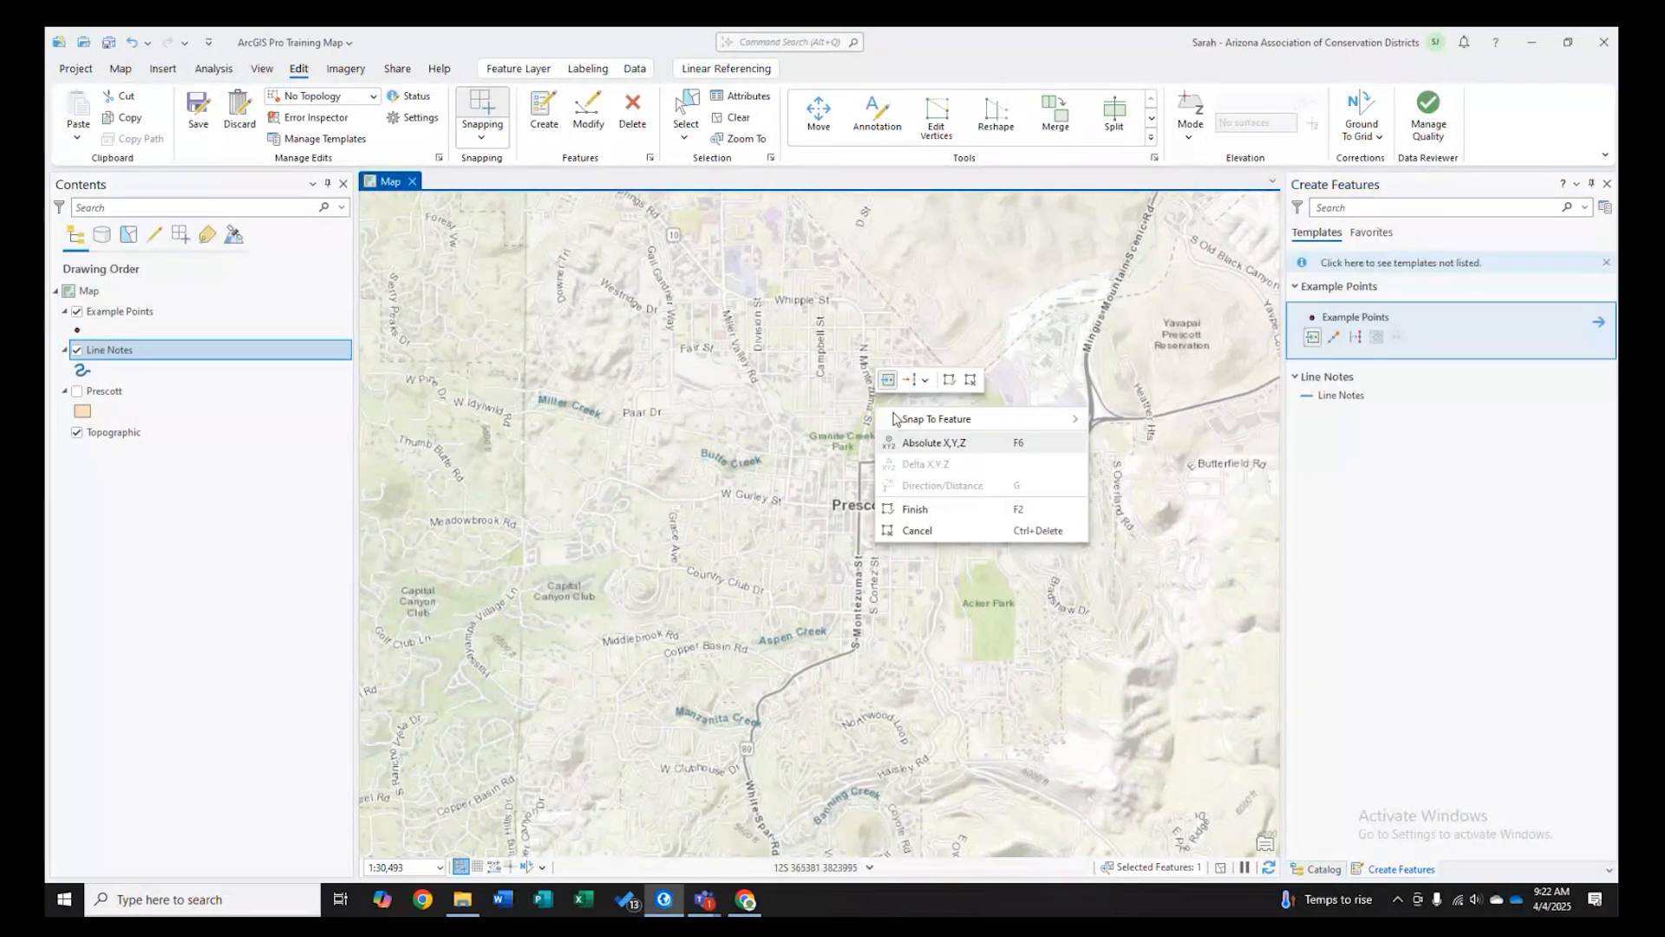
click(916, 440)
text(12S)
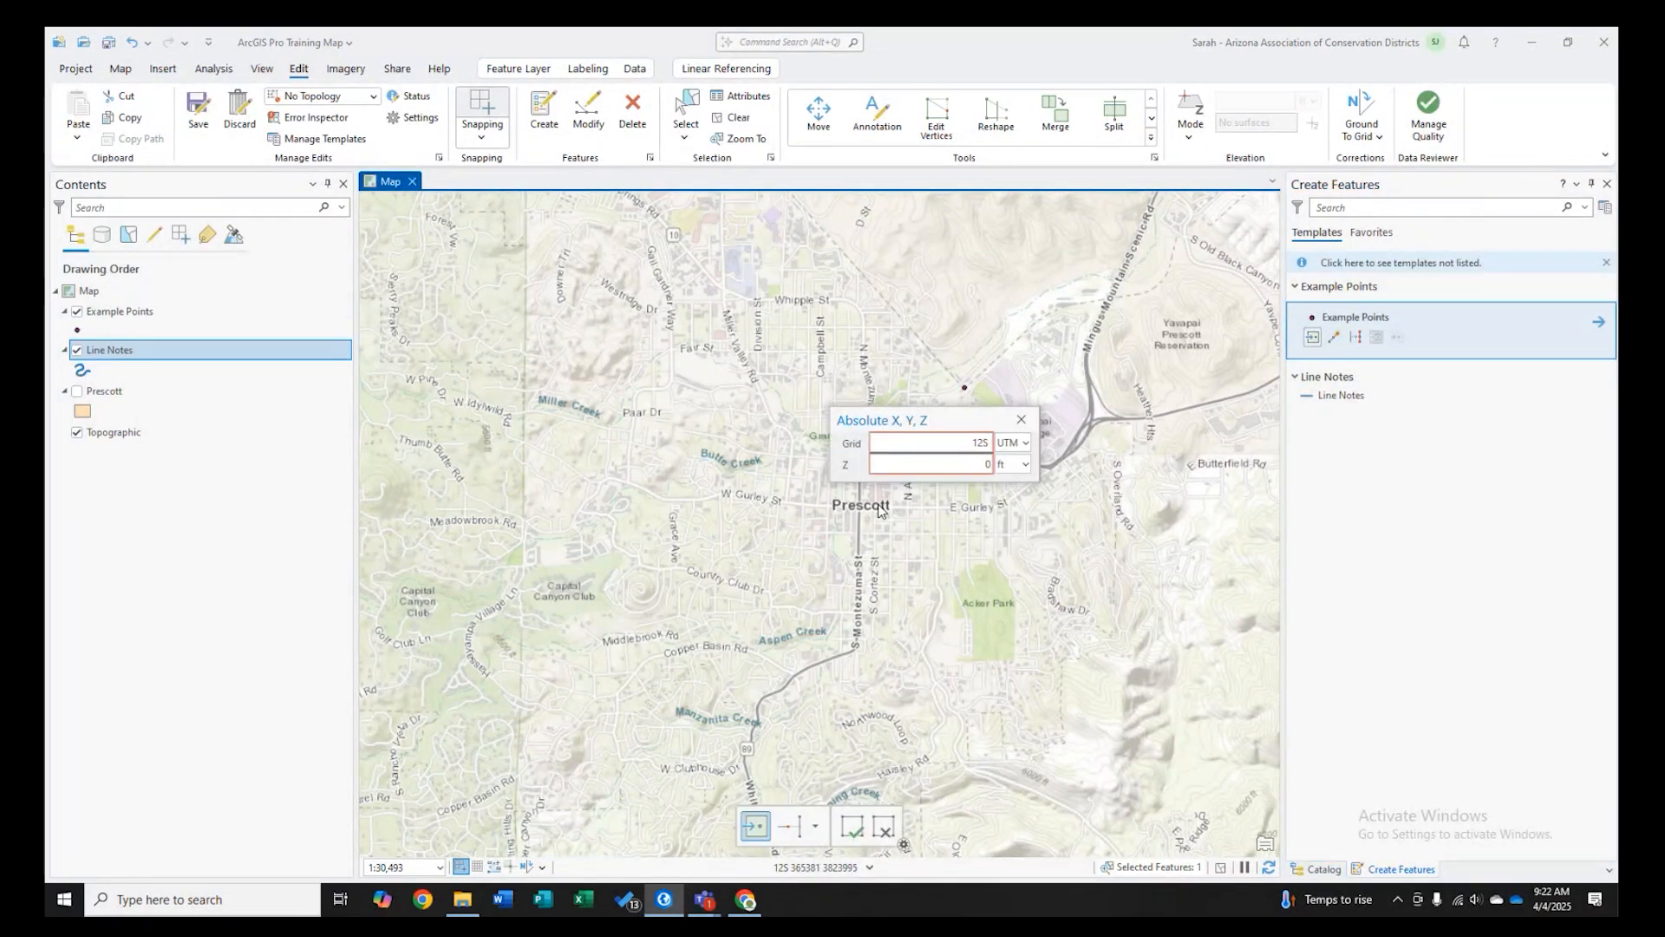
text( 363)
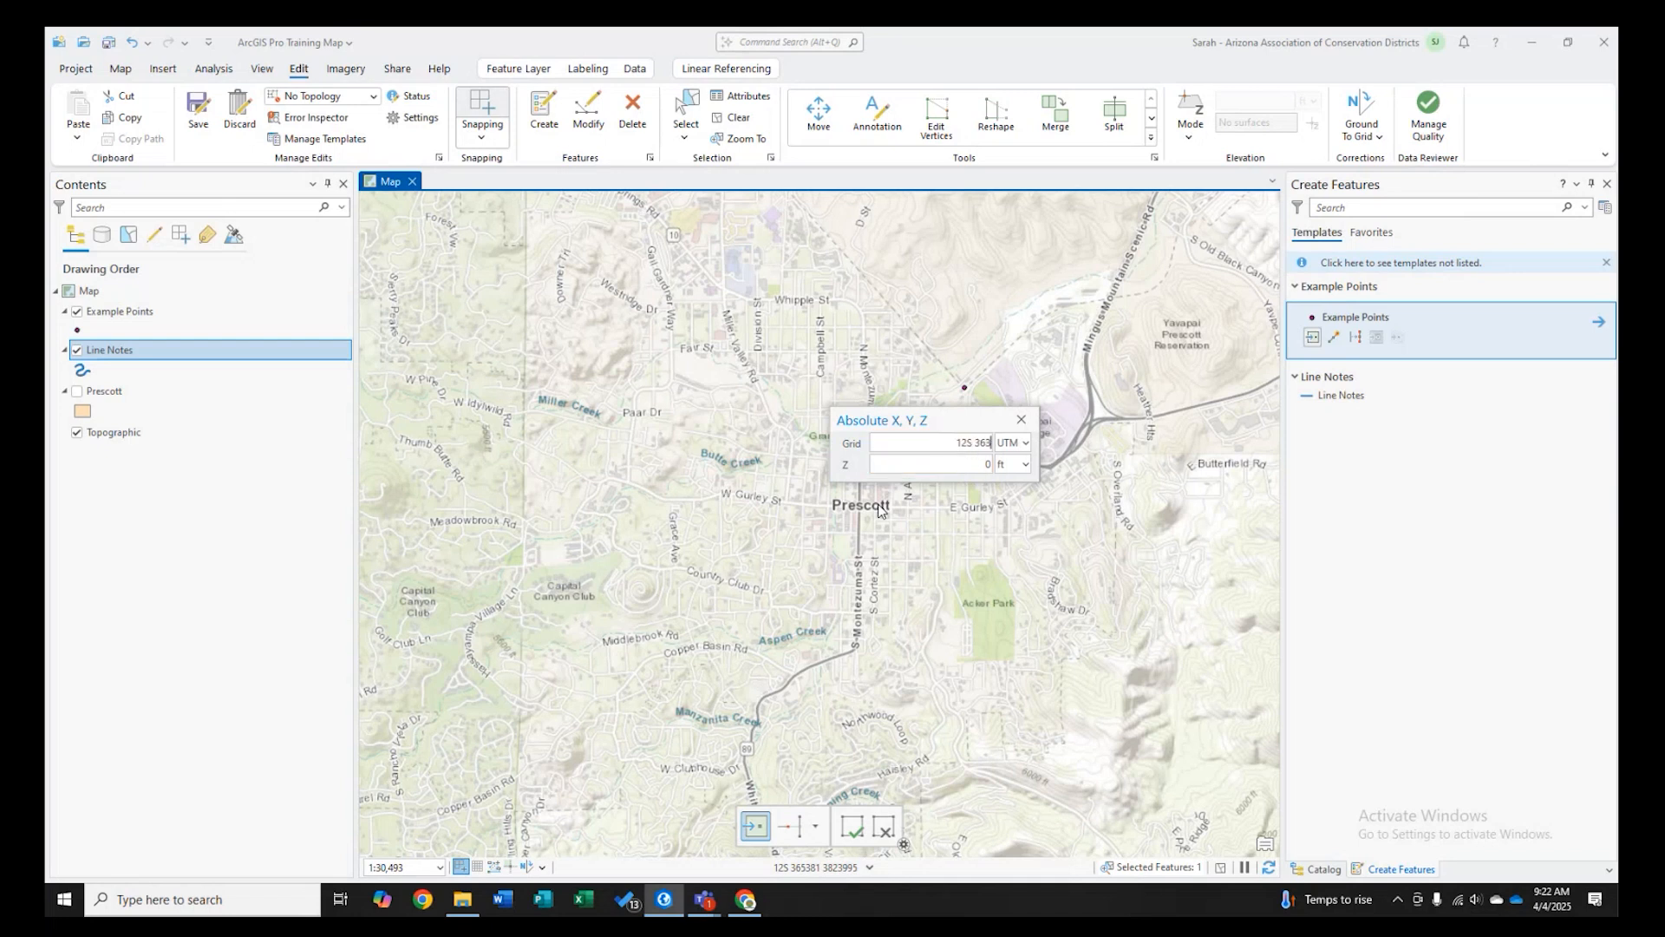
text(662 383)
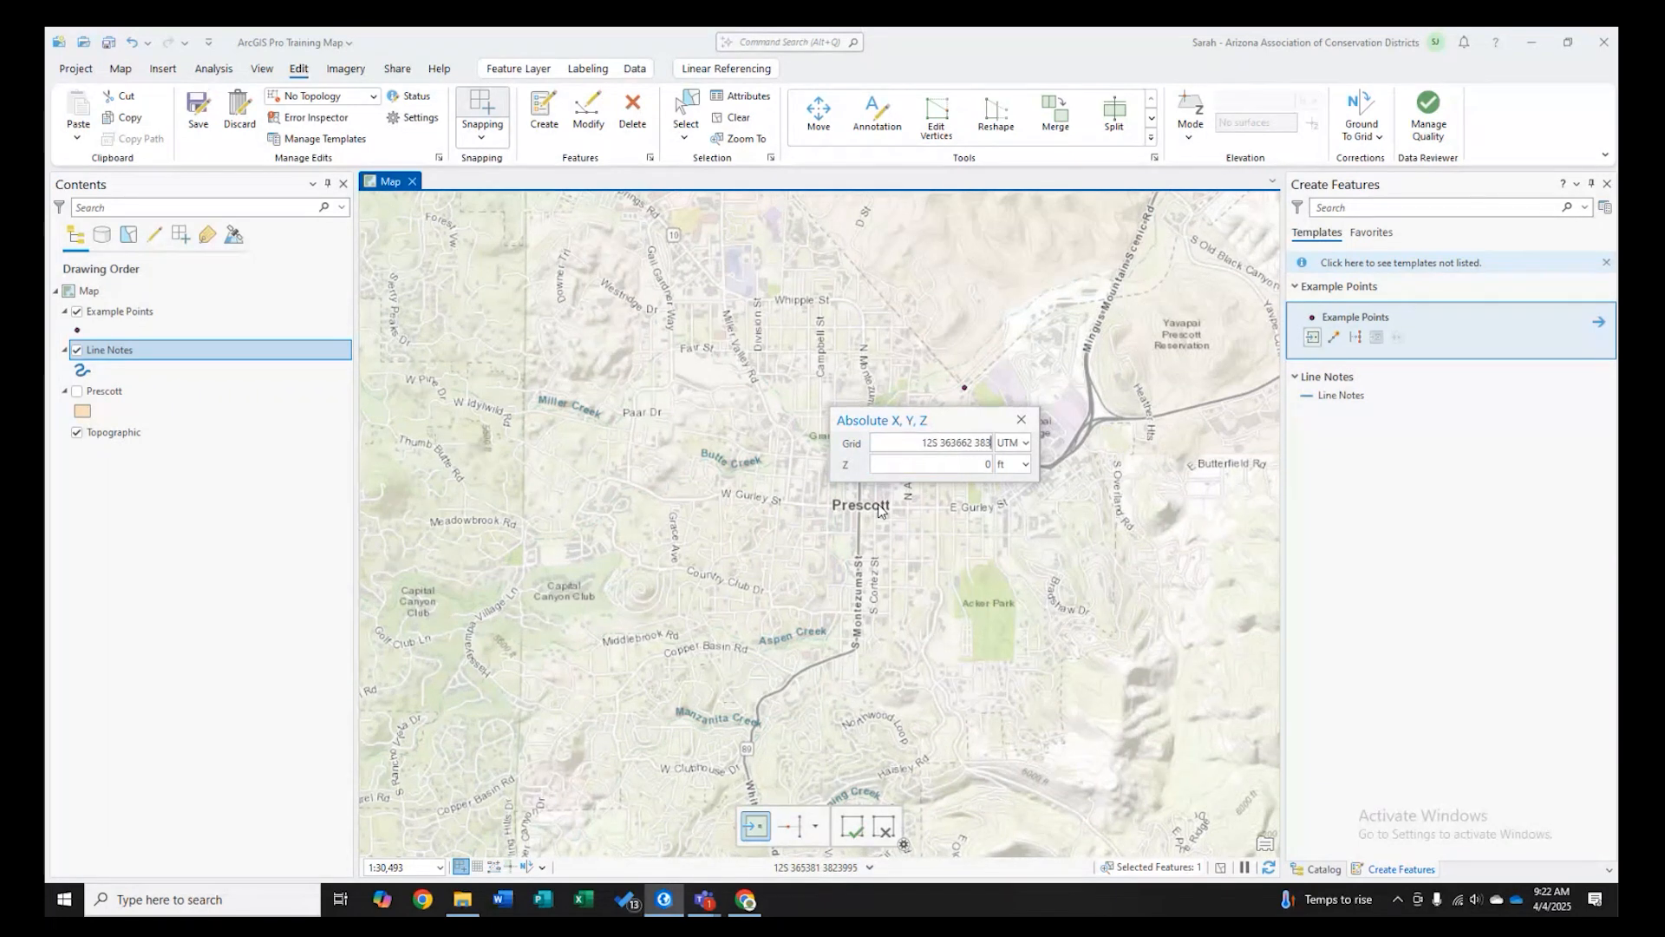
text(9148)
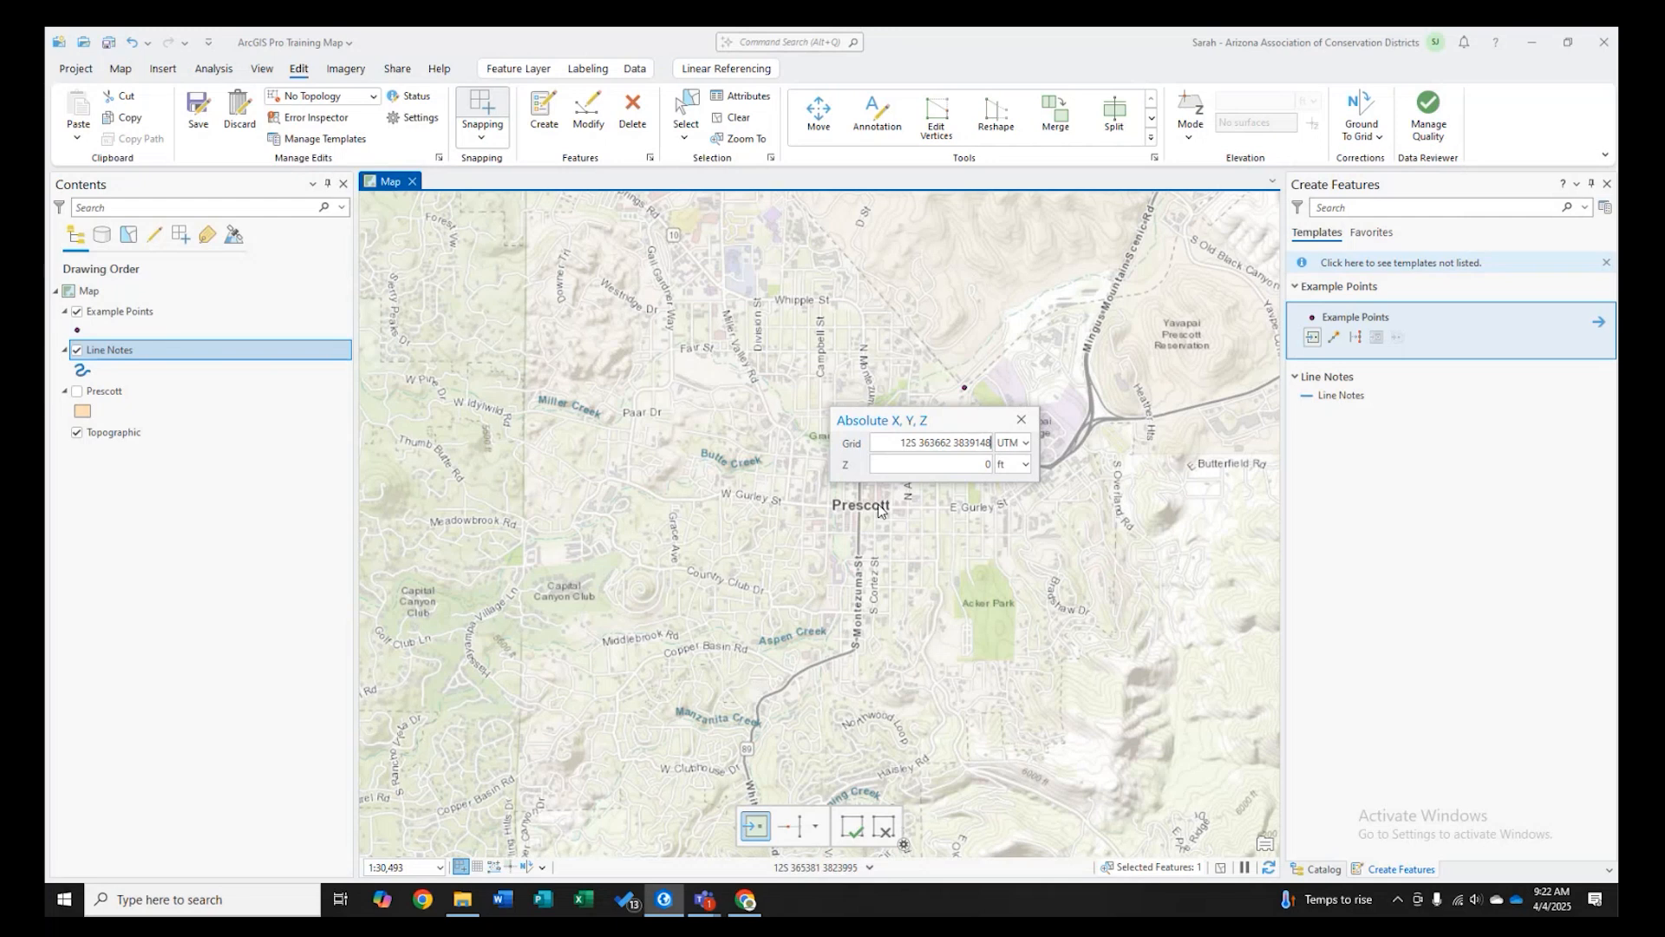
key(Return)
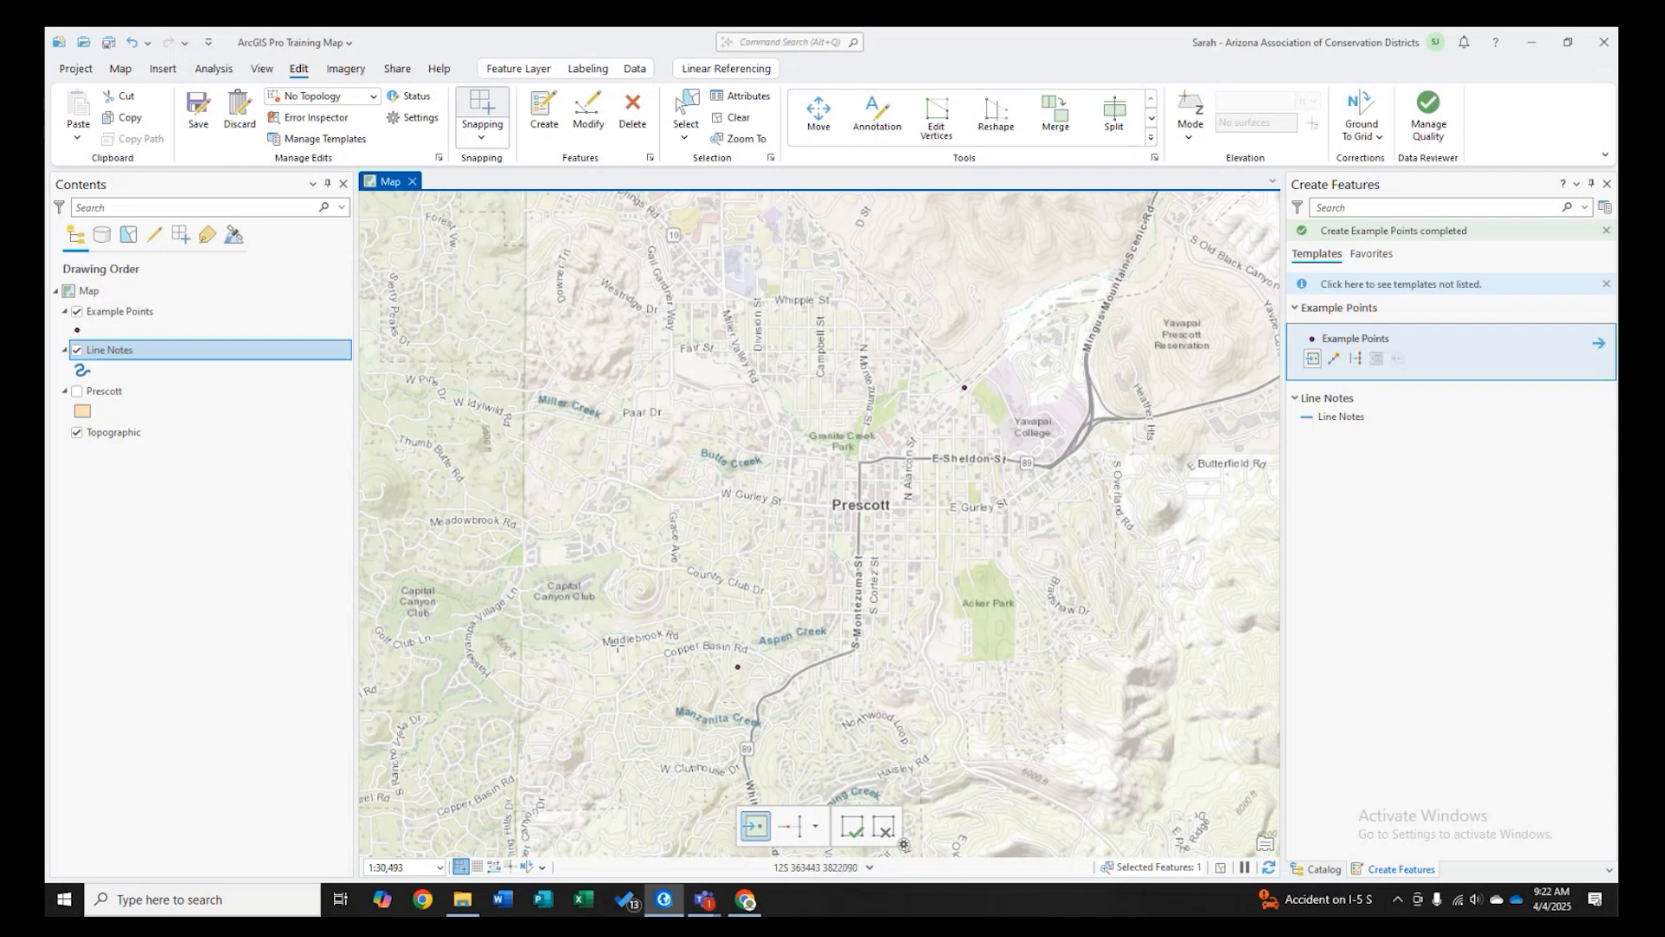
- Zoom to the Example Points layer and view its attribute table
right_click(122, 311)
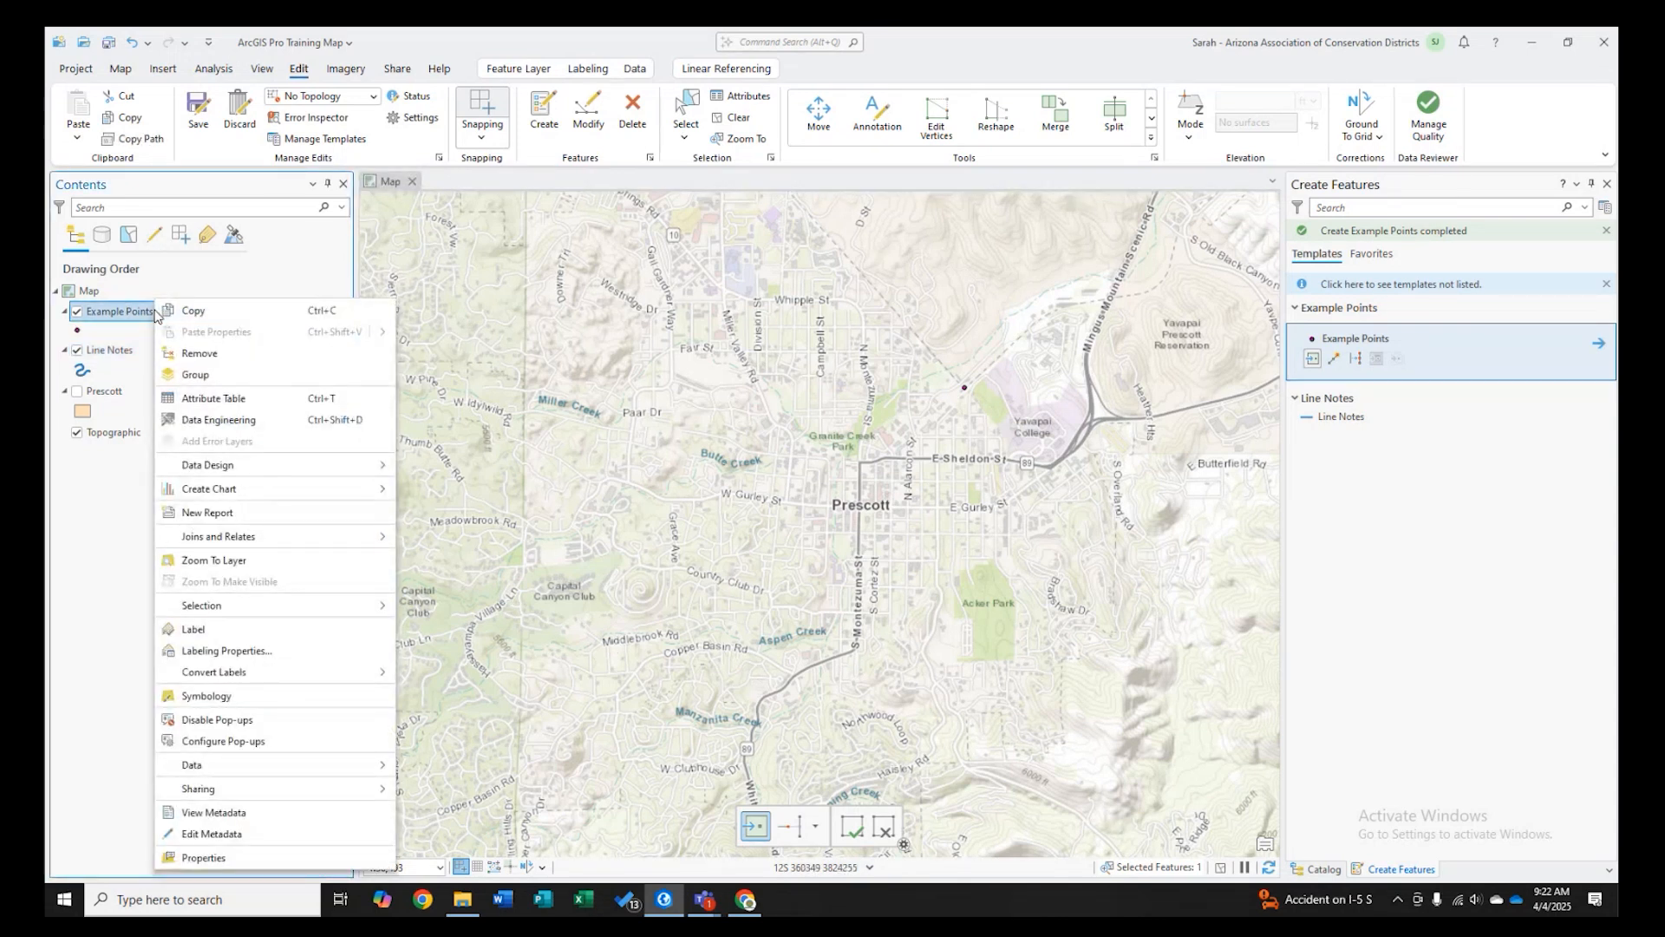
right_click(127, 318)
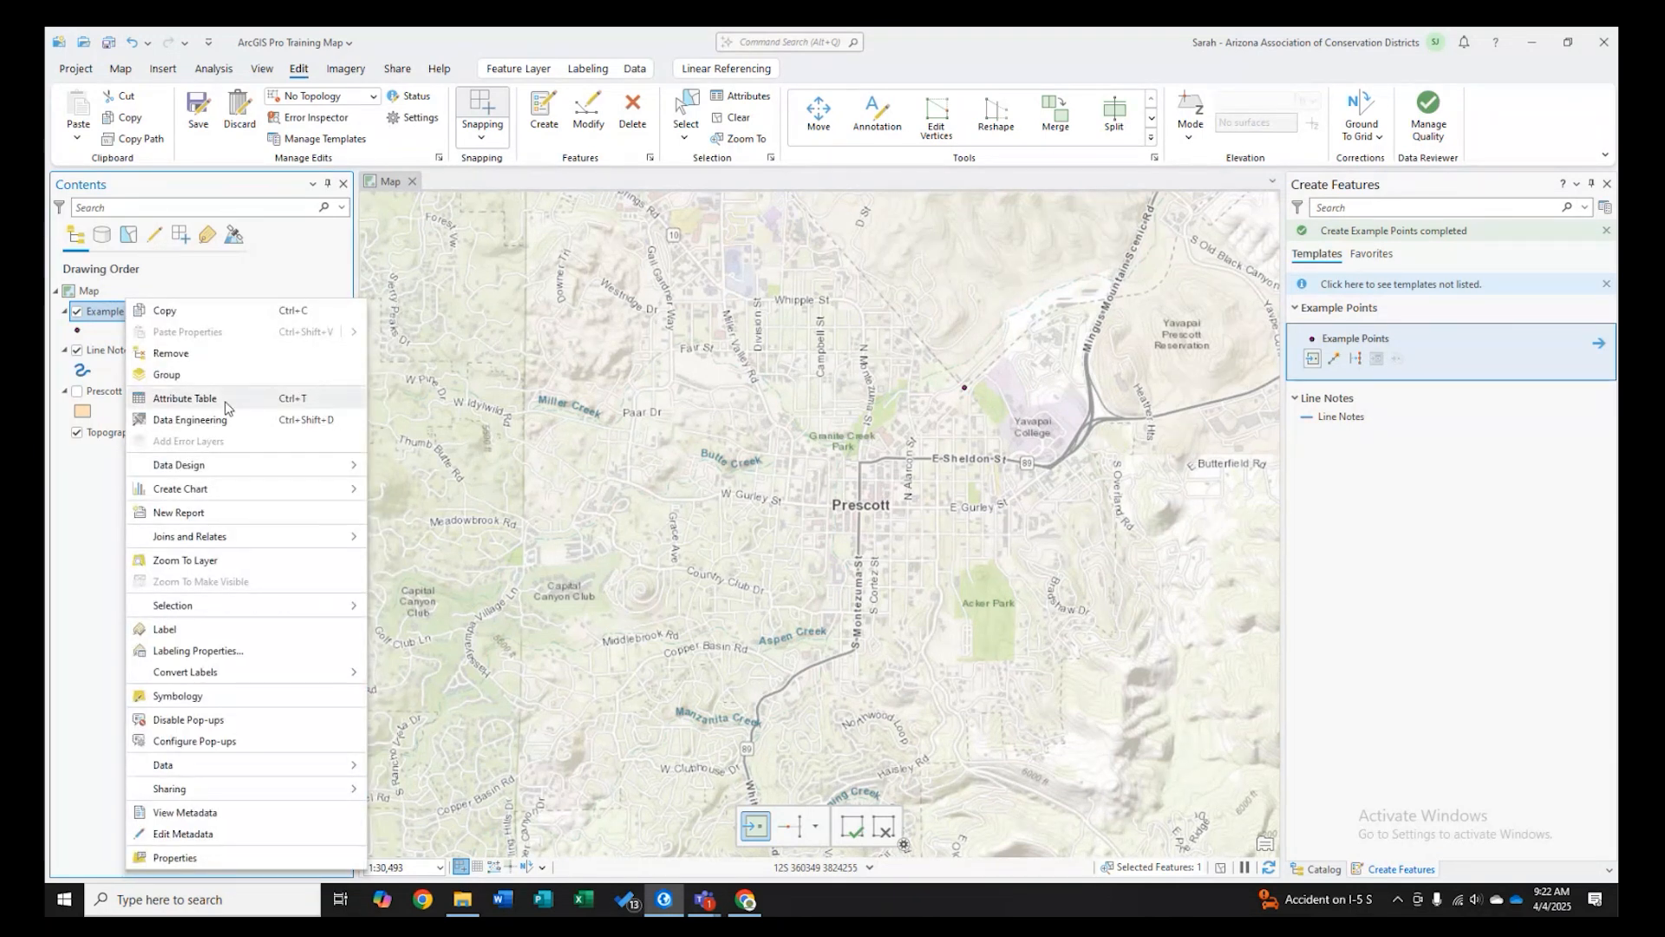
click(202, 564)
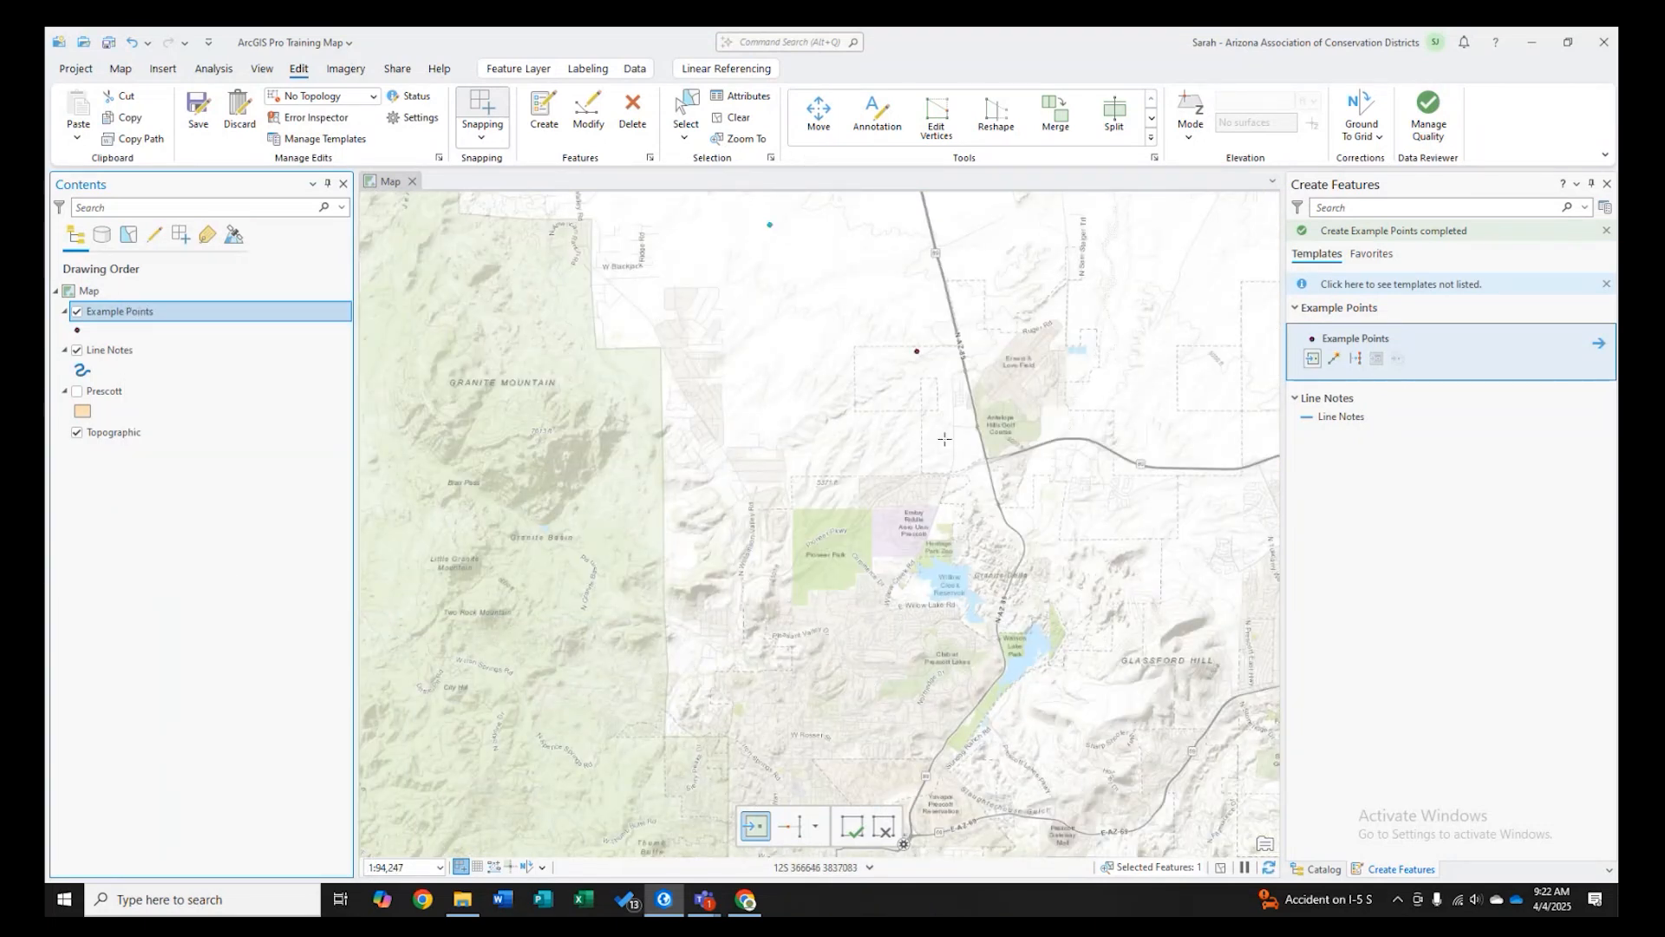
right_click(132, 312)
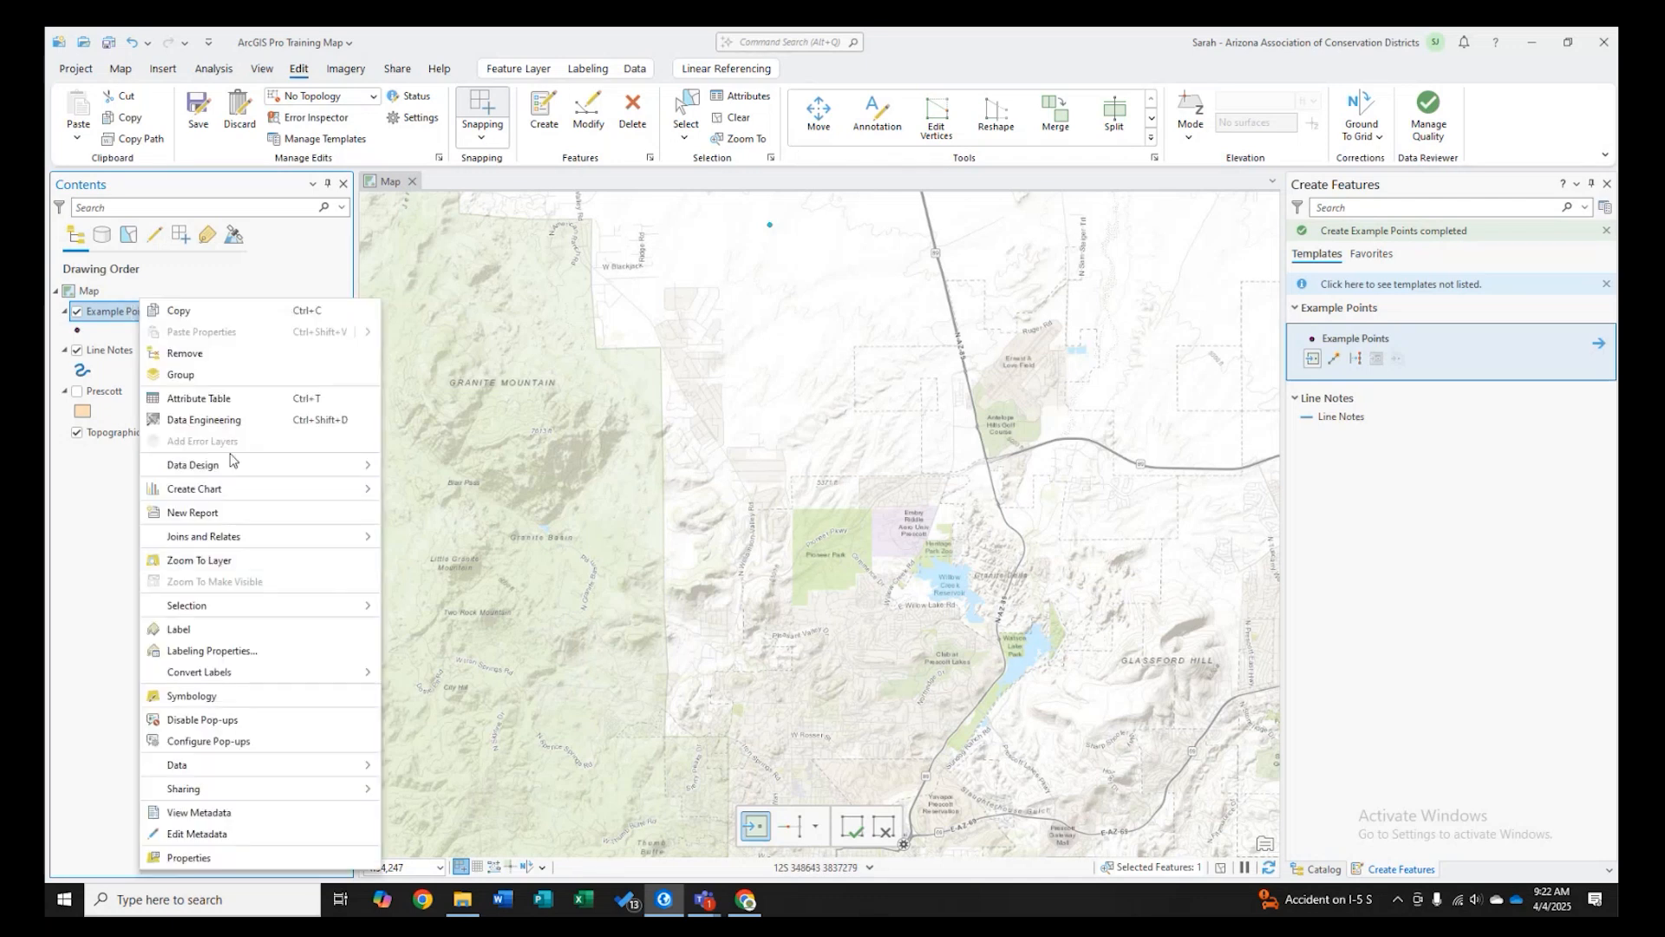
click(224, 401)
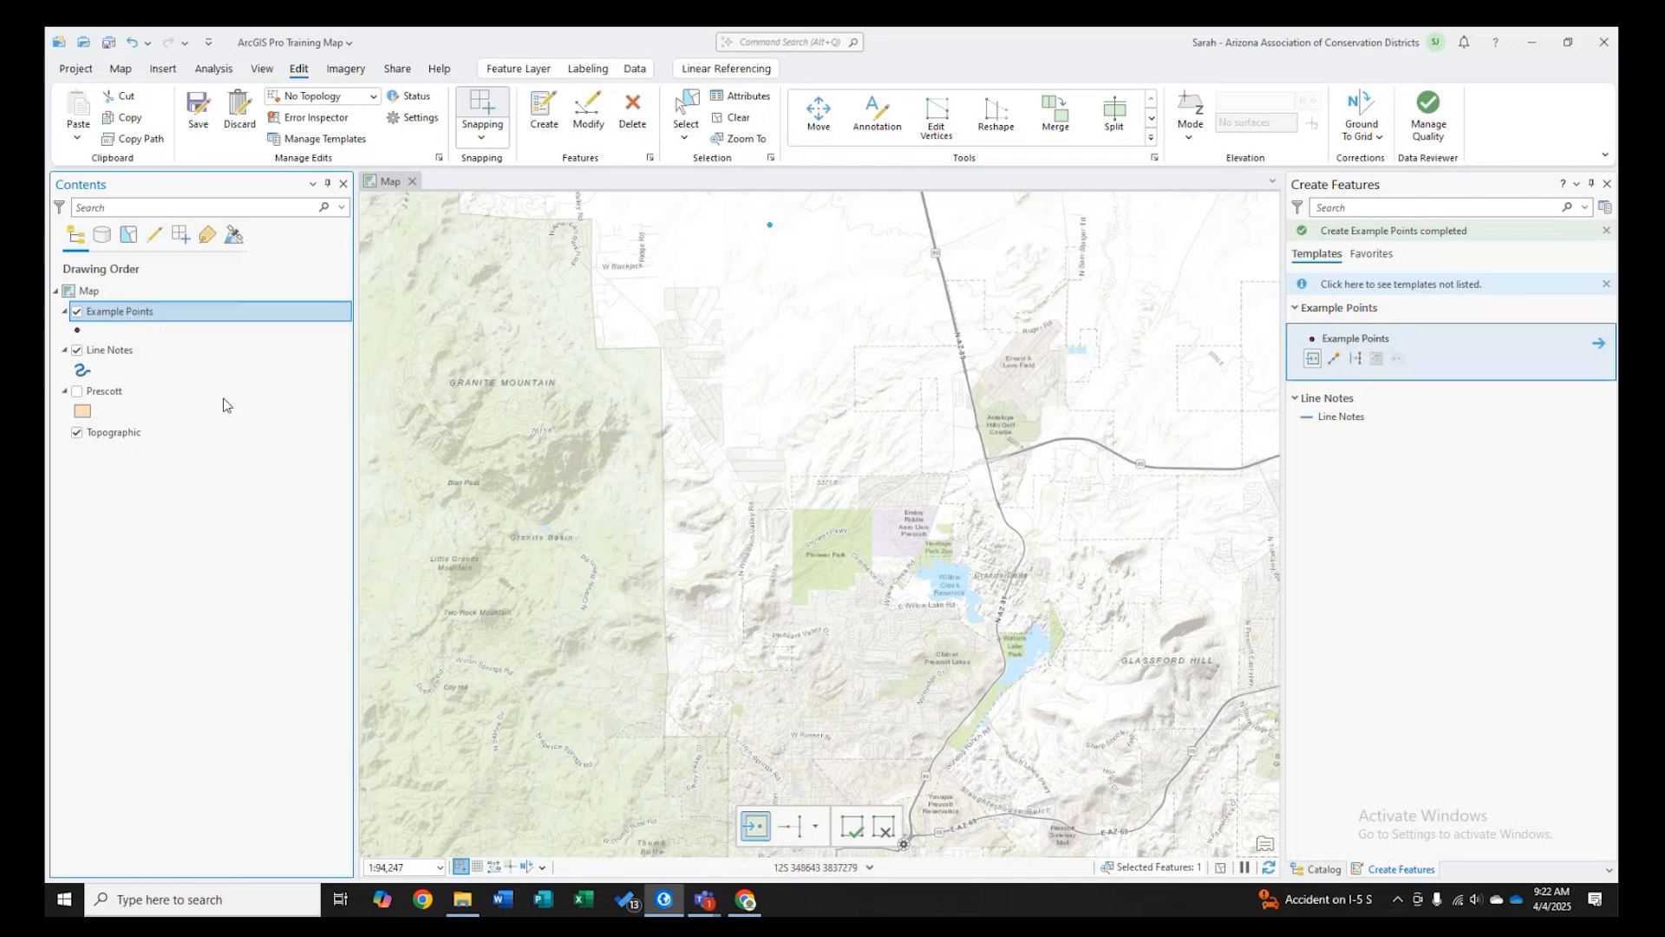
right_click(379, 624)
click(404, 657)
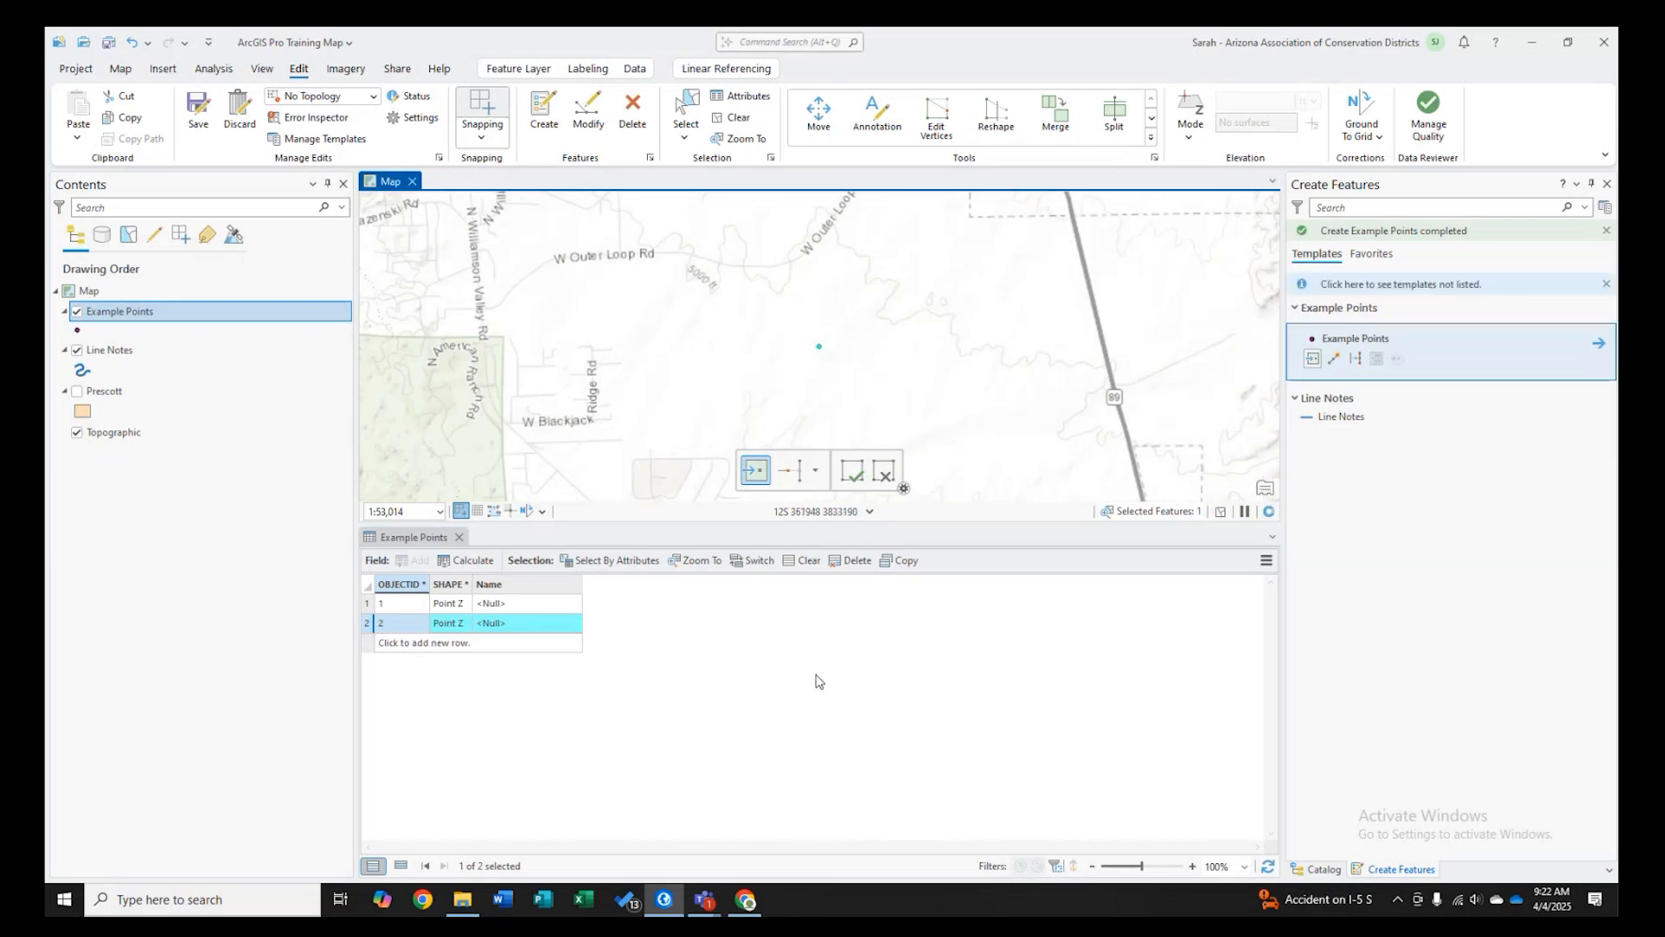
click(459, 538)
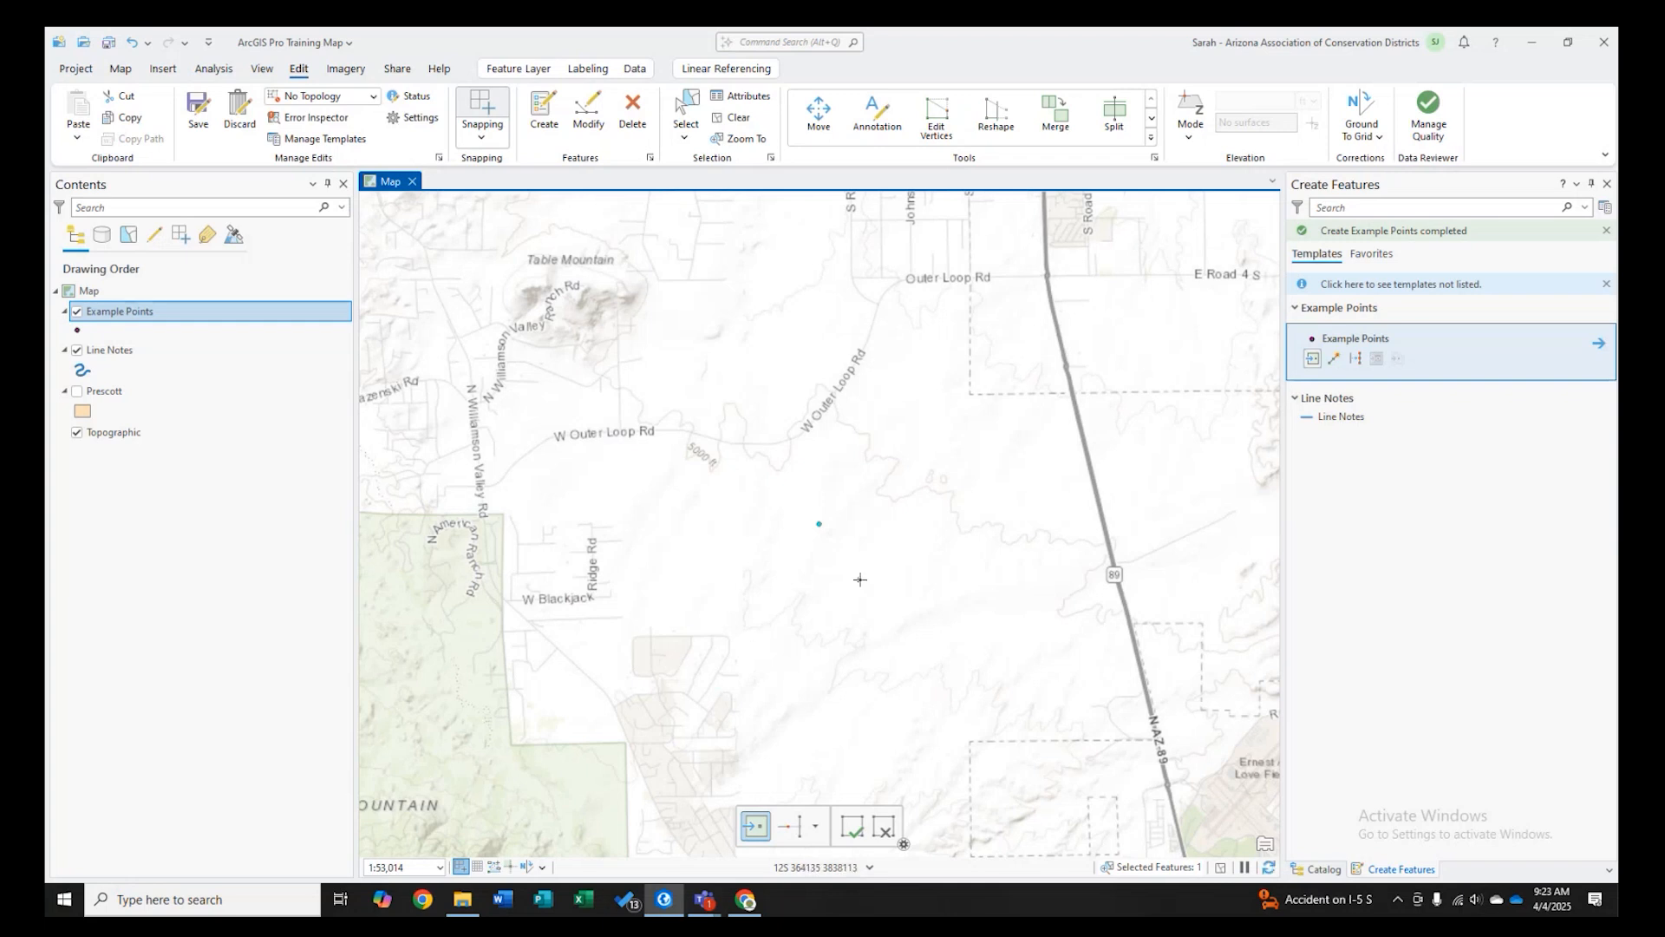
- Switch the basemap to Imagery
scroll(835, 531, up, 3)
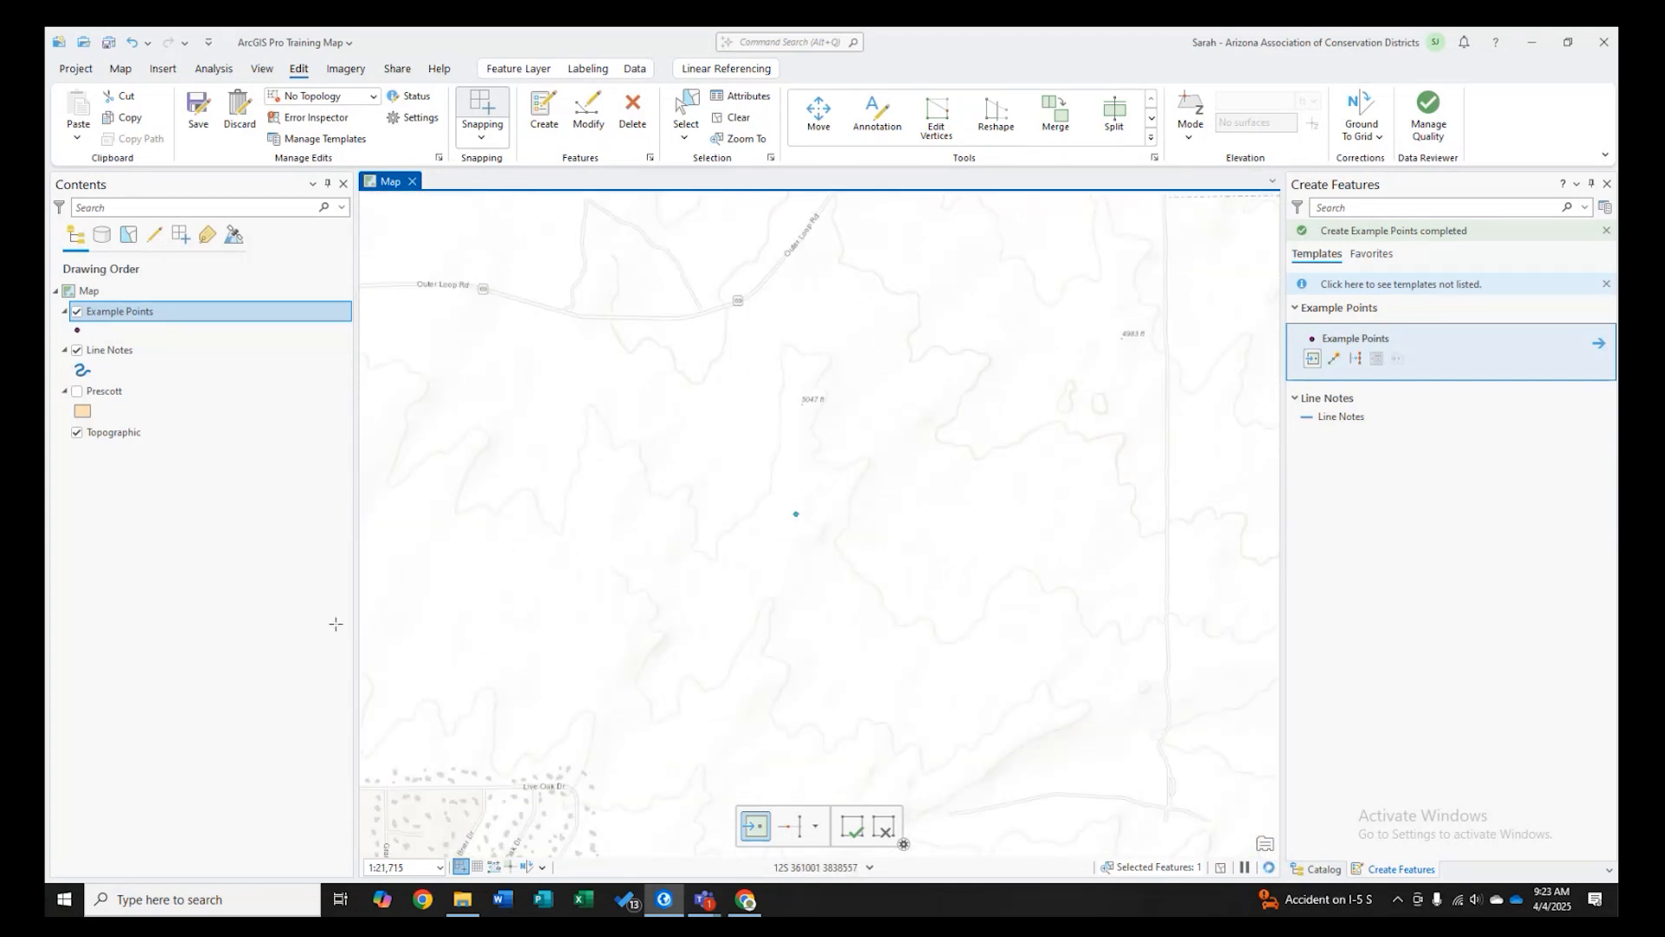
click(126, 73)
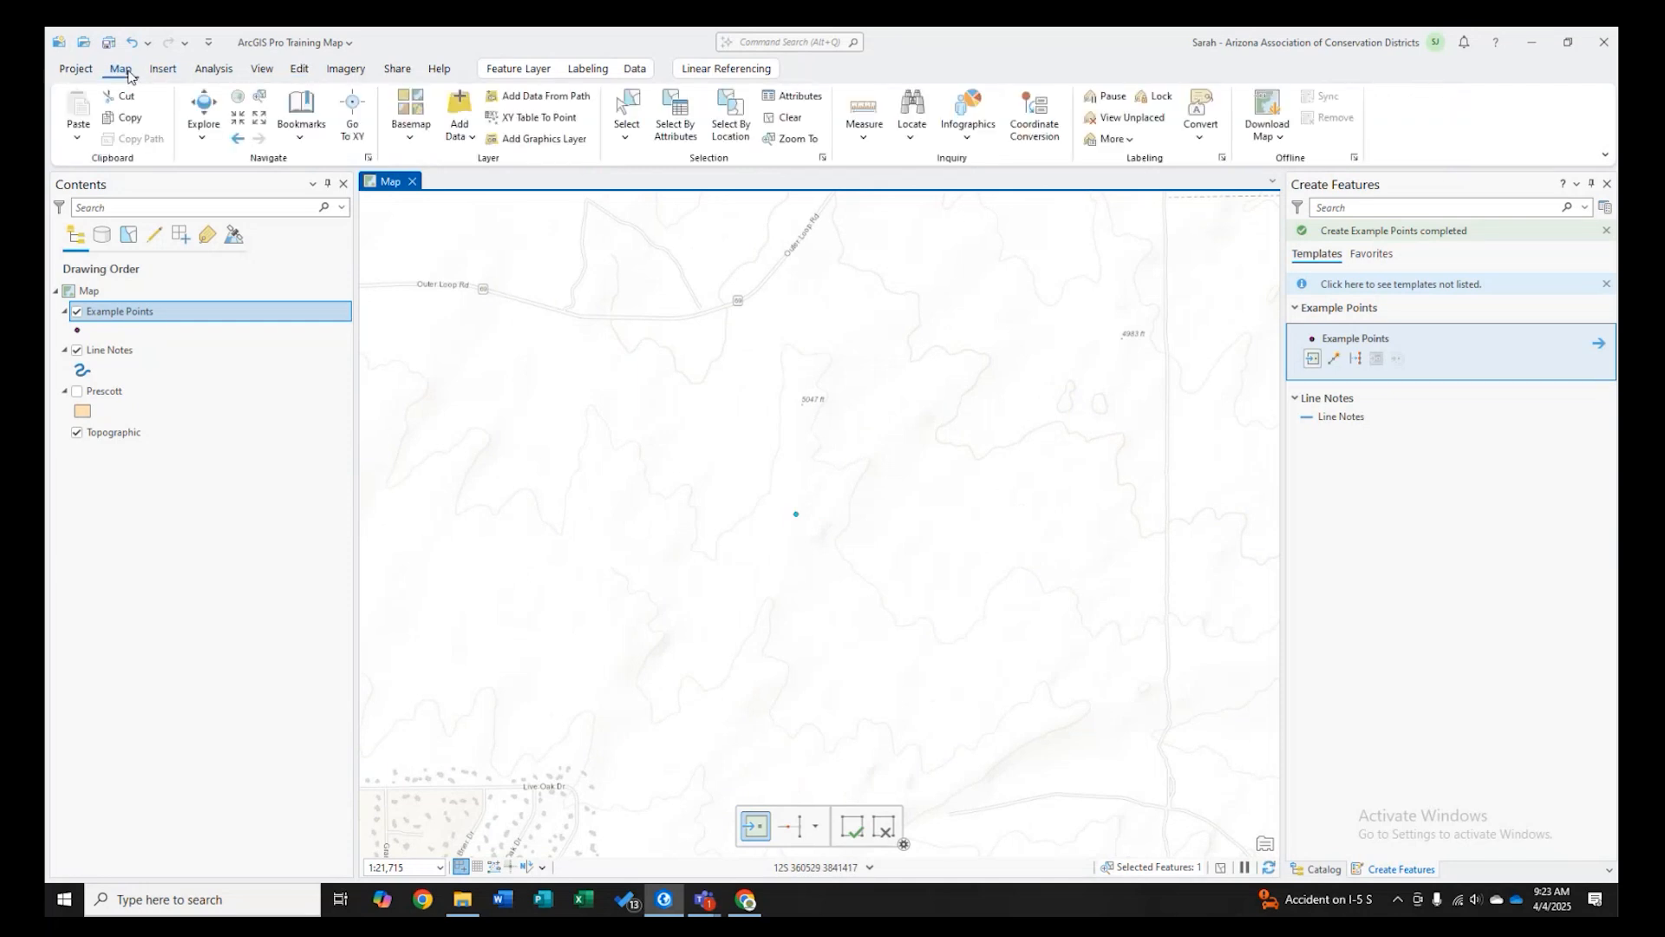
click(416, 141)
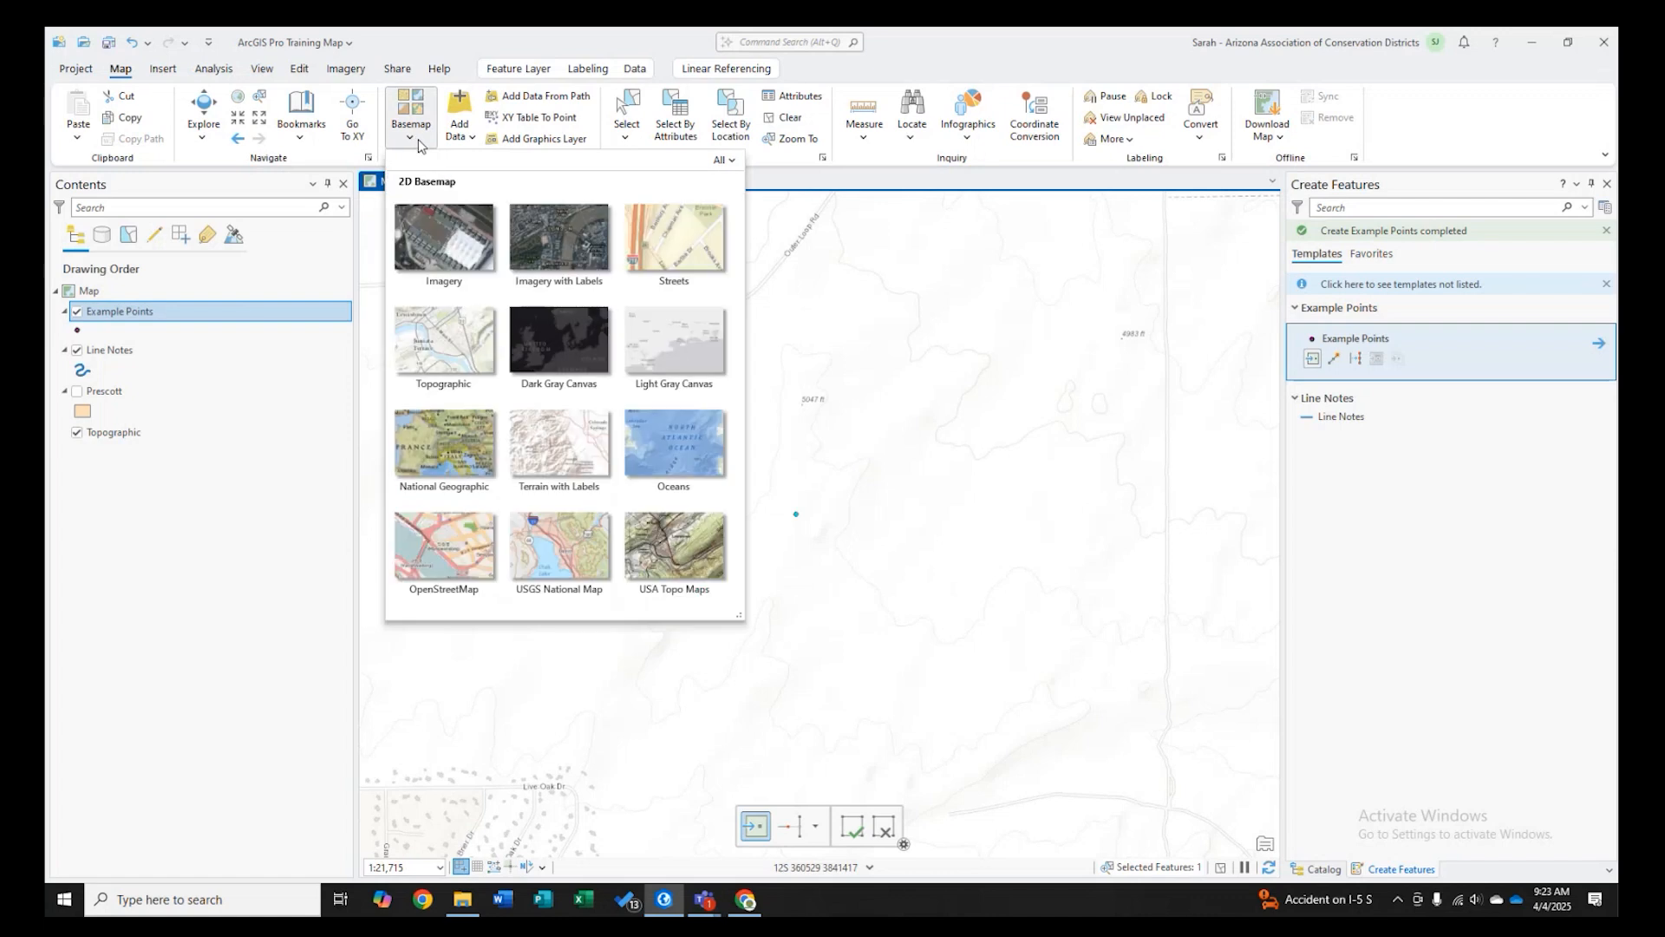
click(466, 252)
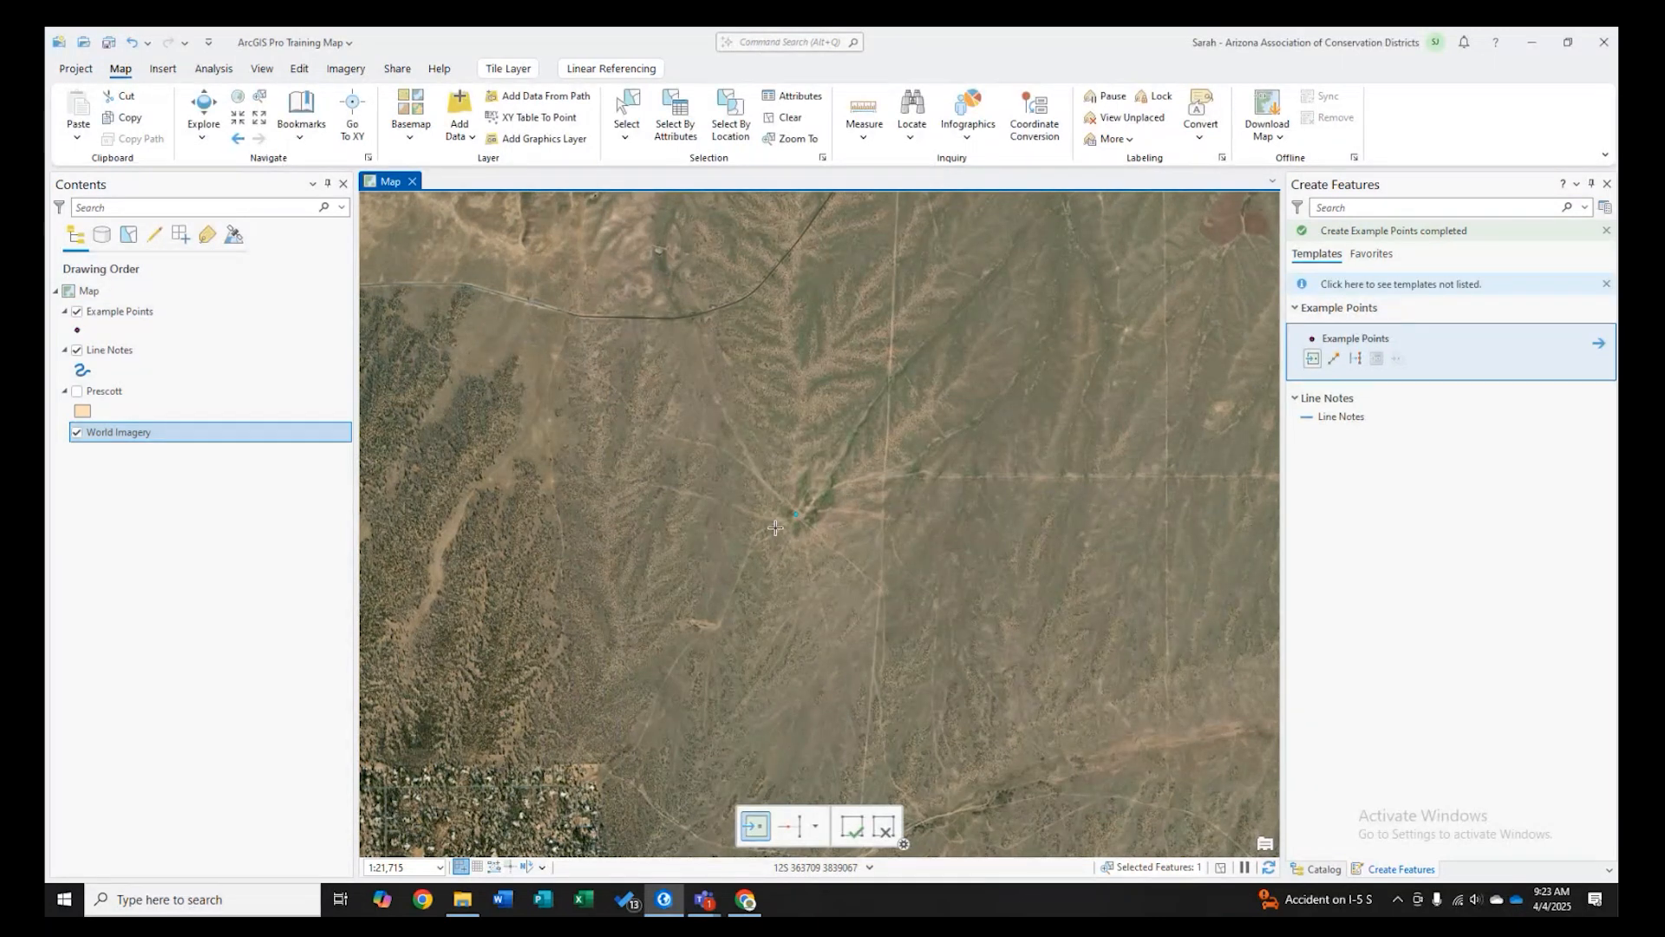
- Place a new Example Points point on the small feature east of the round storage tank
scroll(775, 528, up, 2)
click(412, 111)
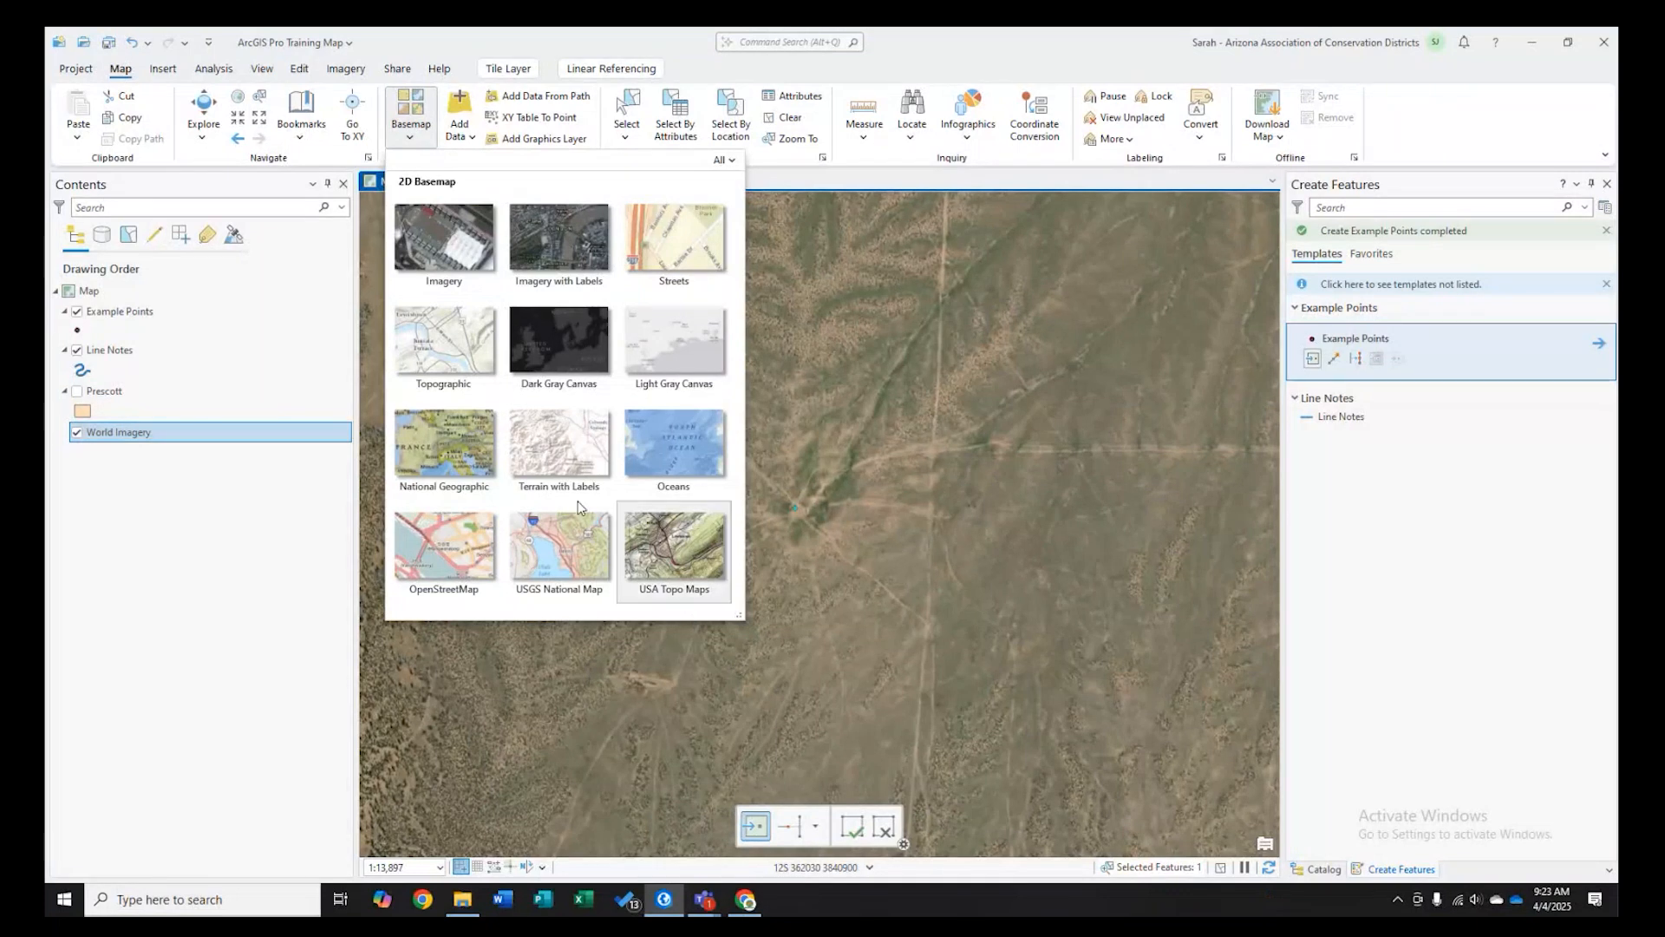
click(807, 518)
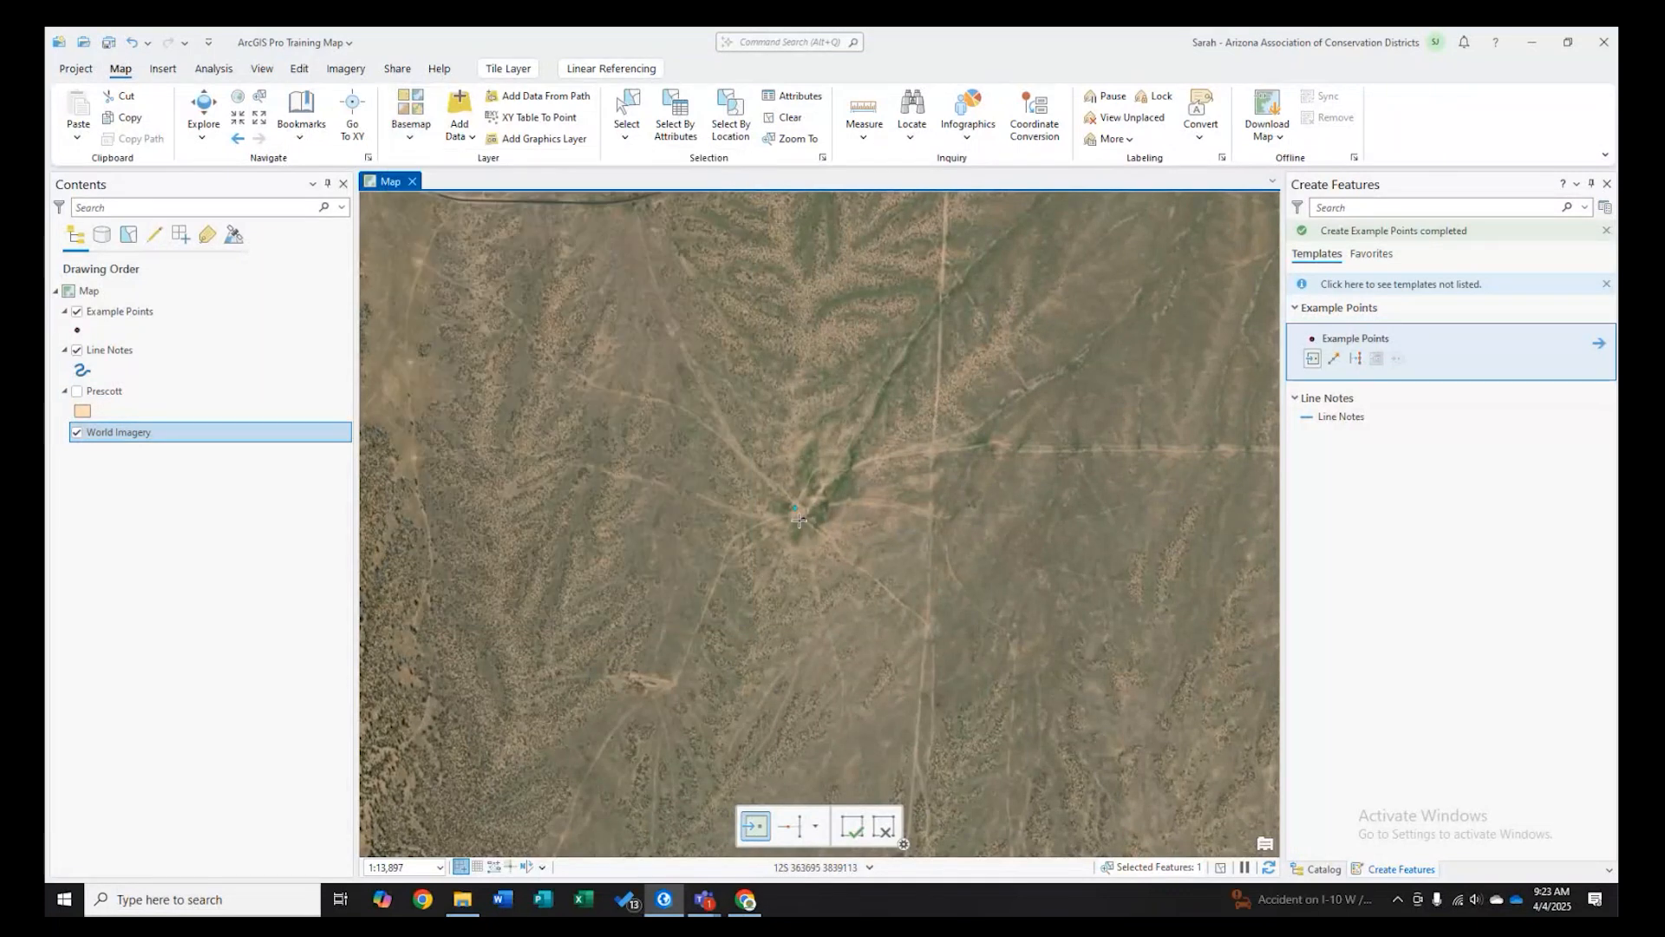
scroll(811, 520, up, 2)
scroll(817, 526, up, 5)
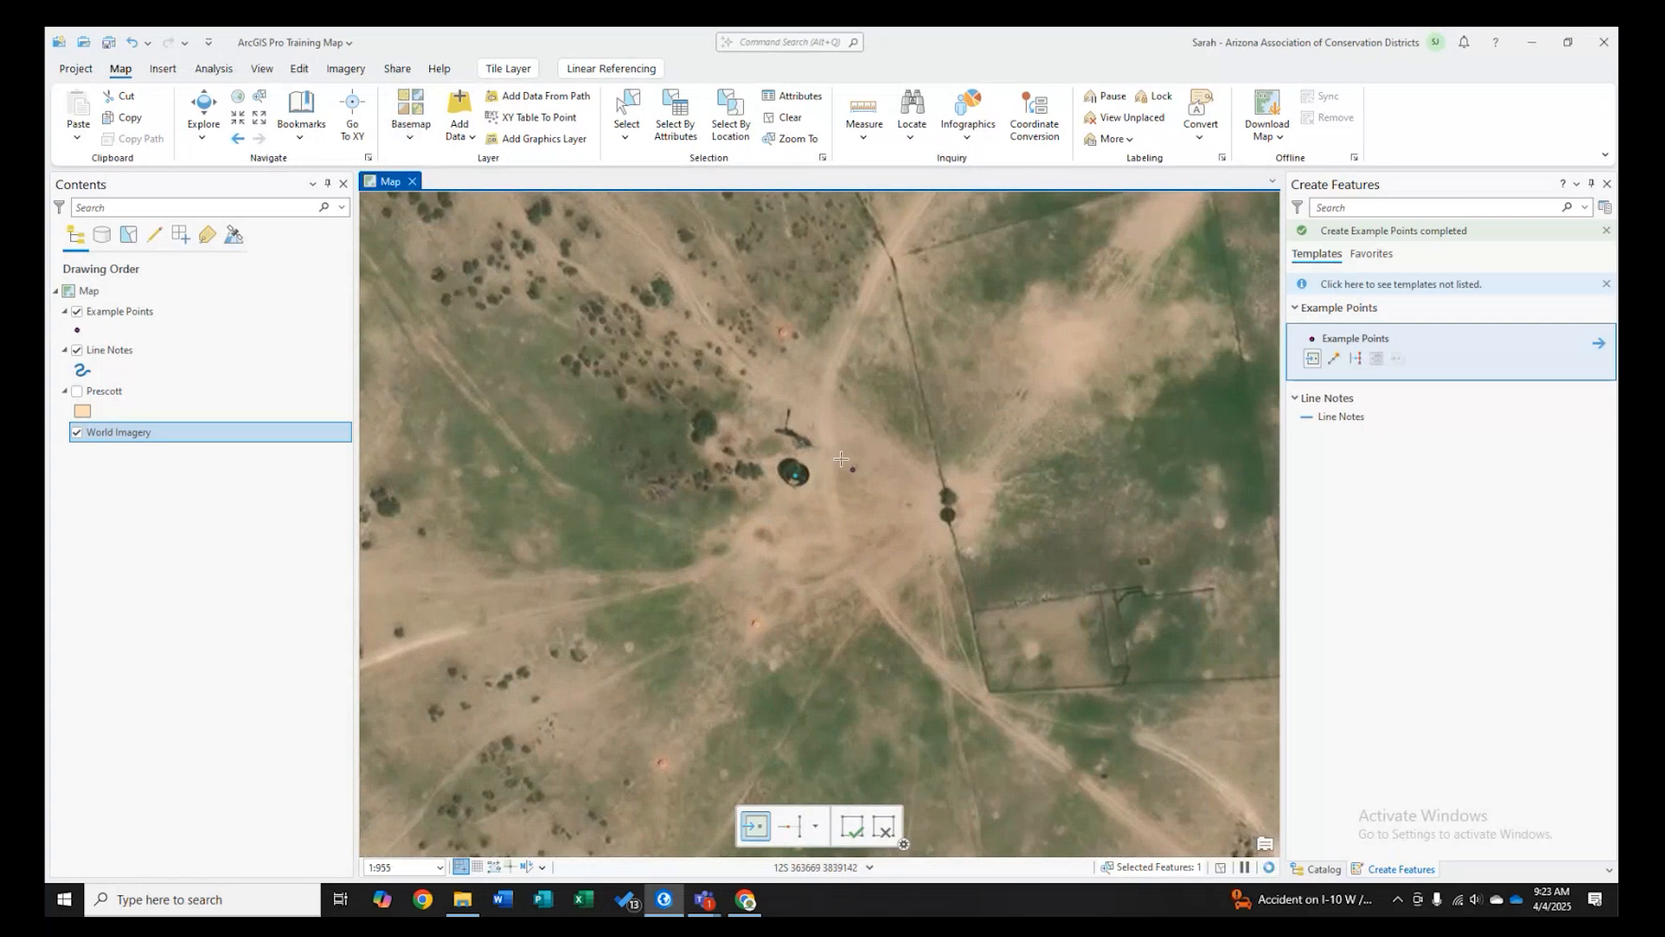
click(948, 515)
- Open the Example Points attribute table and name points 2 and 3 Storage and Trough
right_click(121, 311)
click(179, 233)
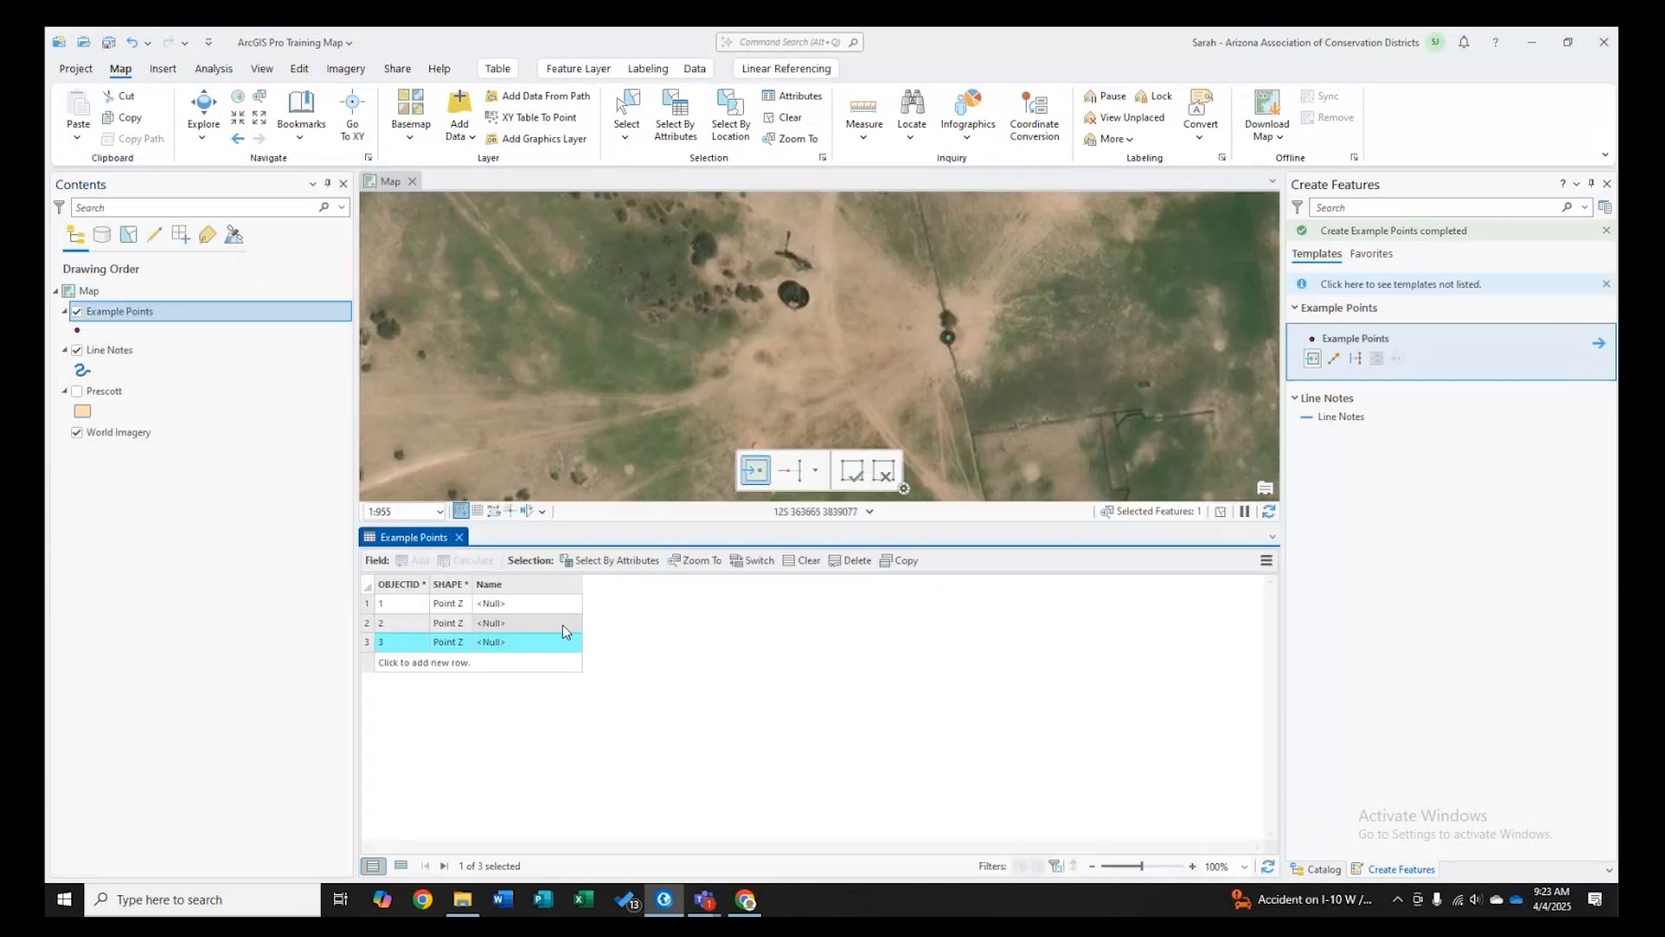
click(562, 624)
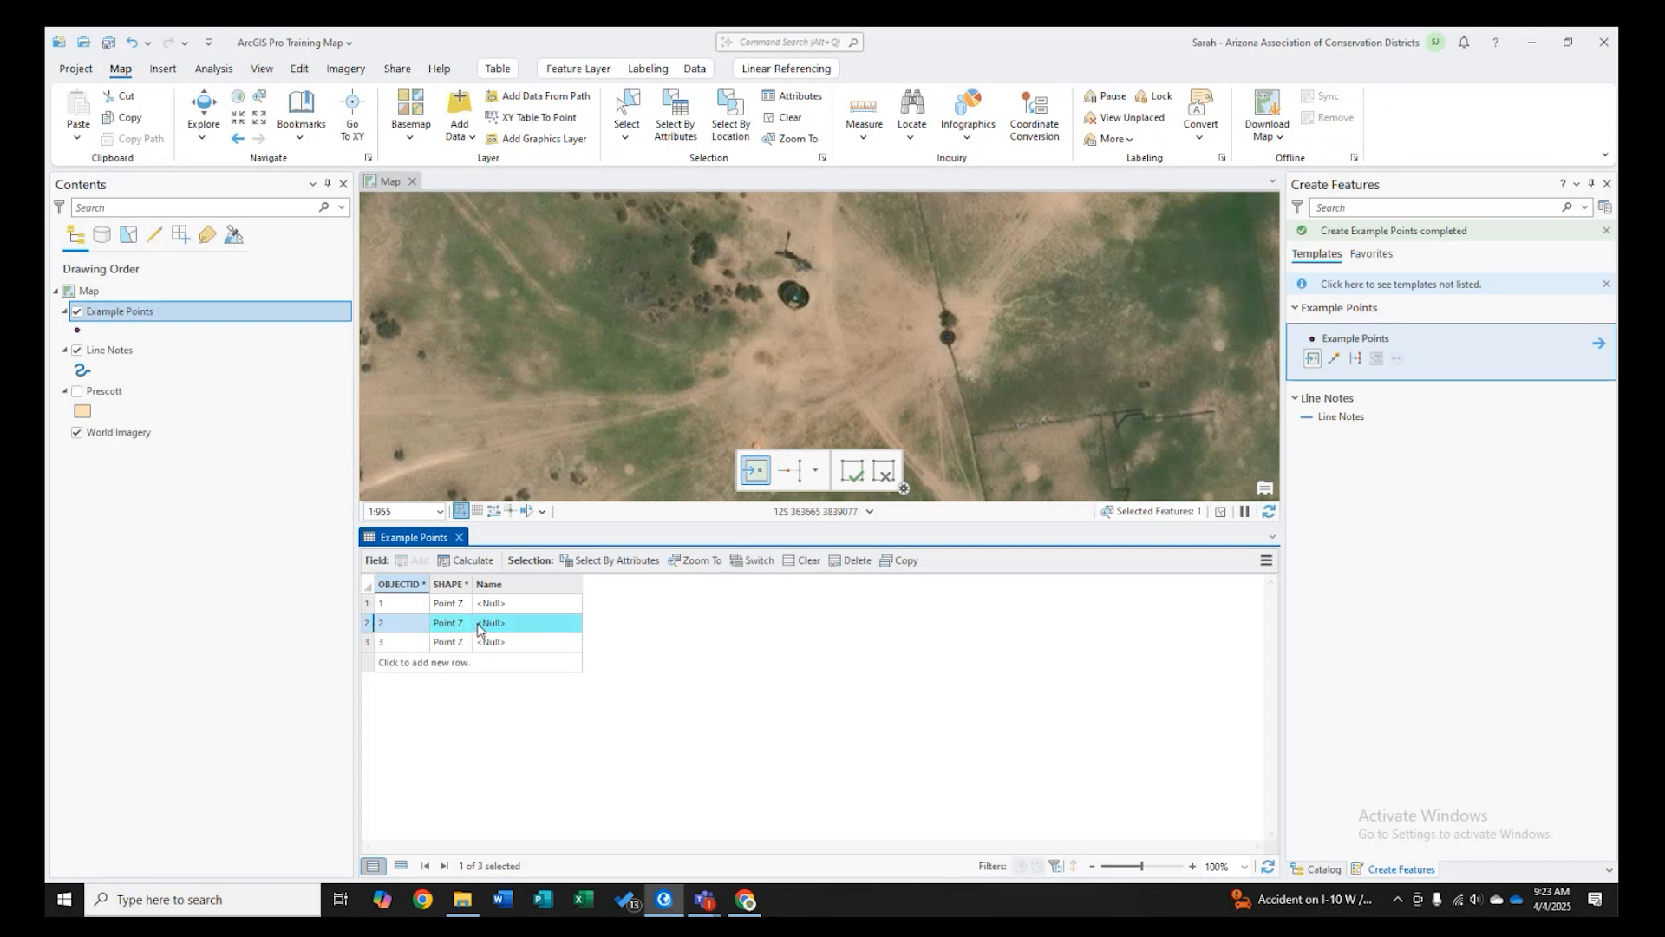
click(368, 642)
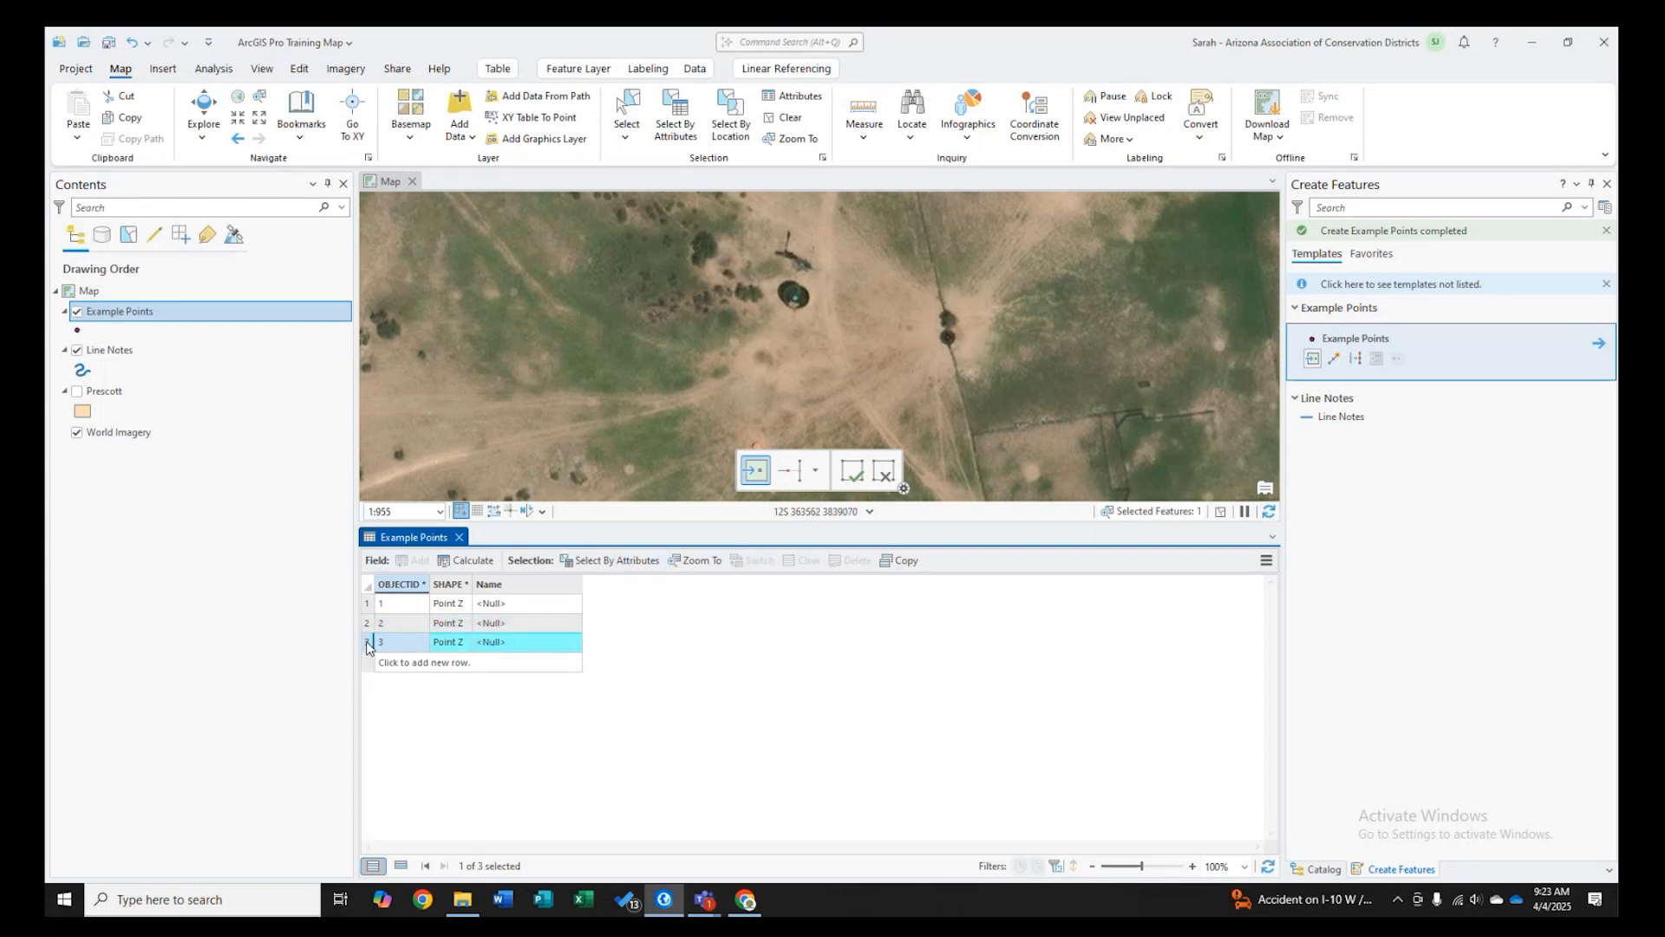
click(487, 624)
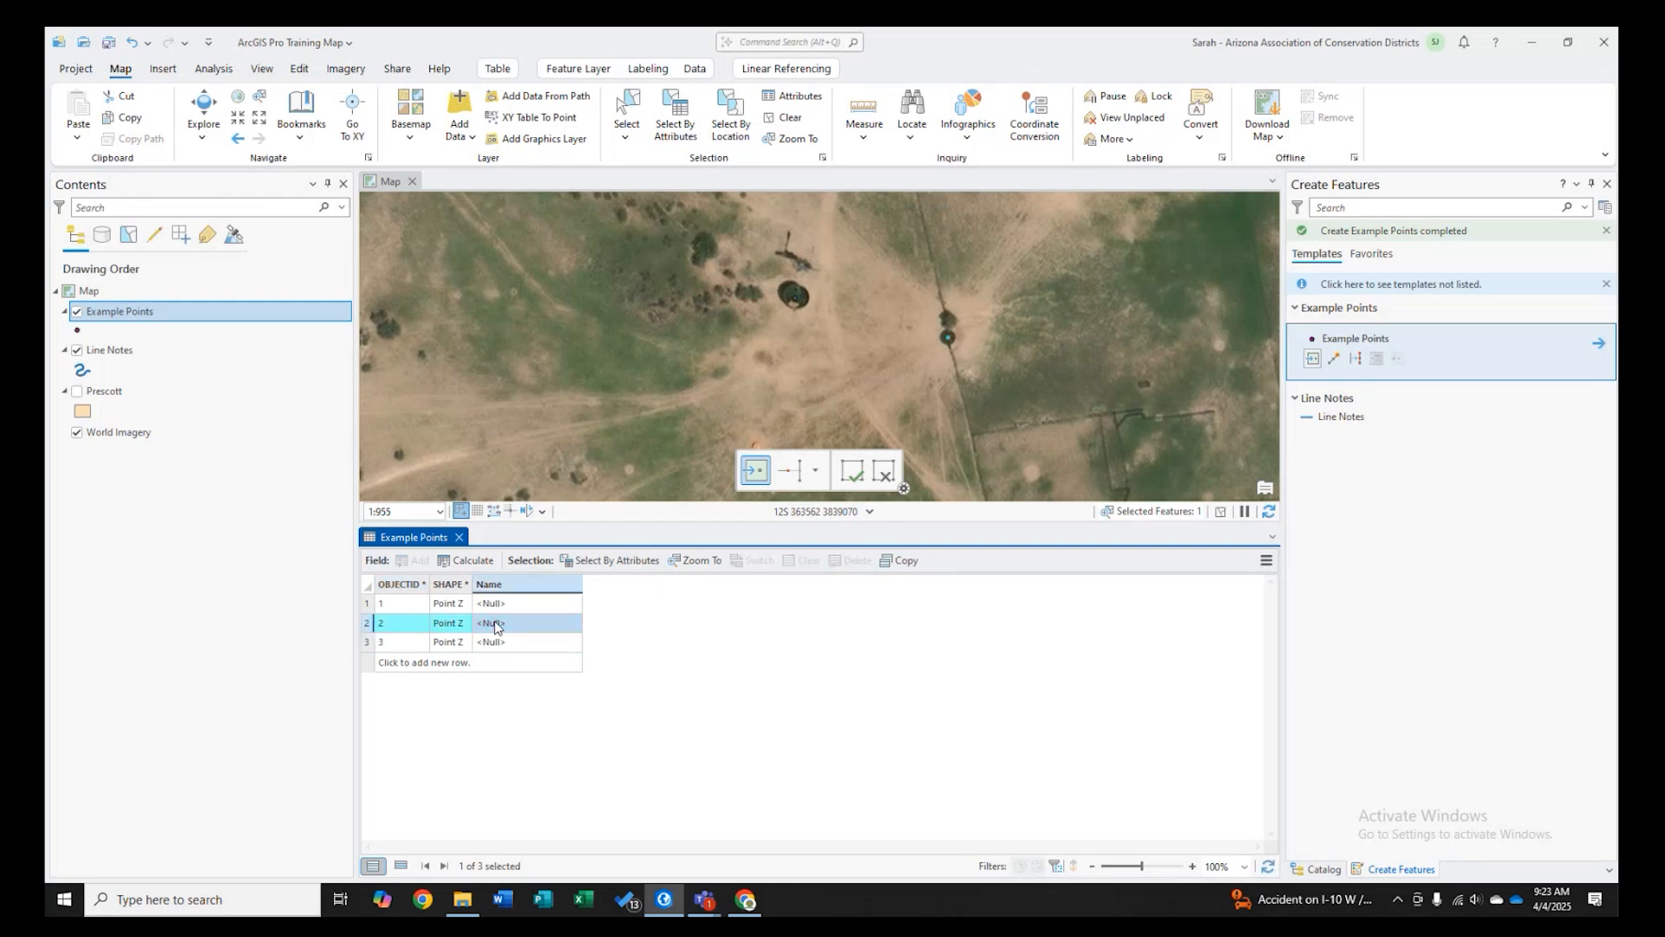
click(497, 625)
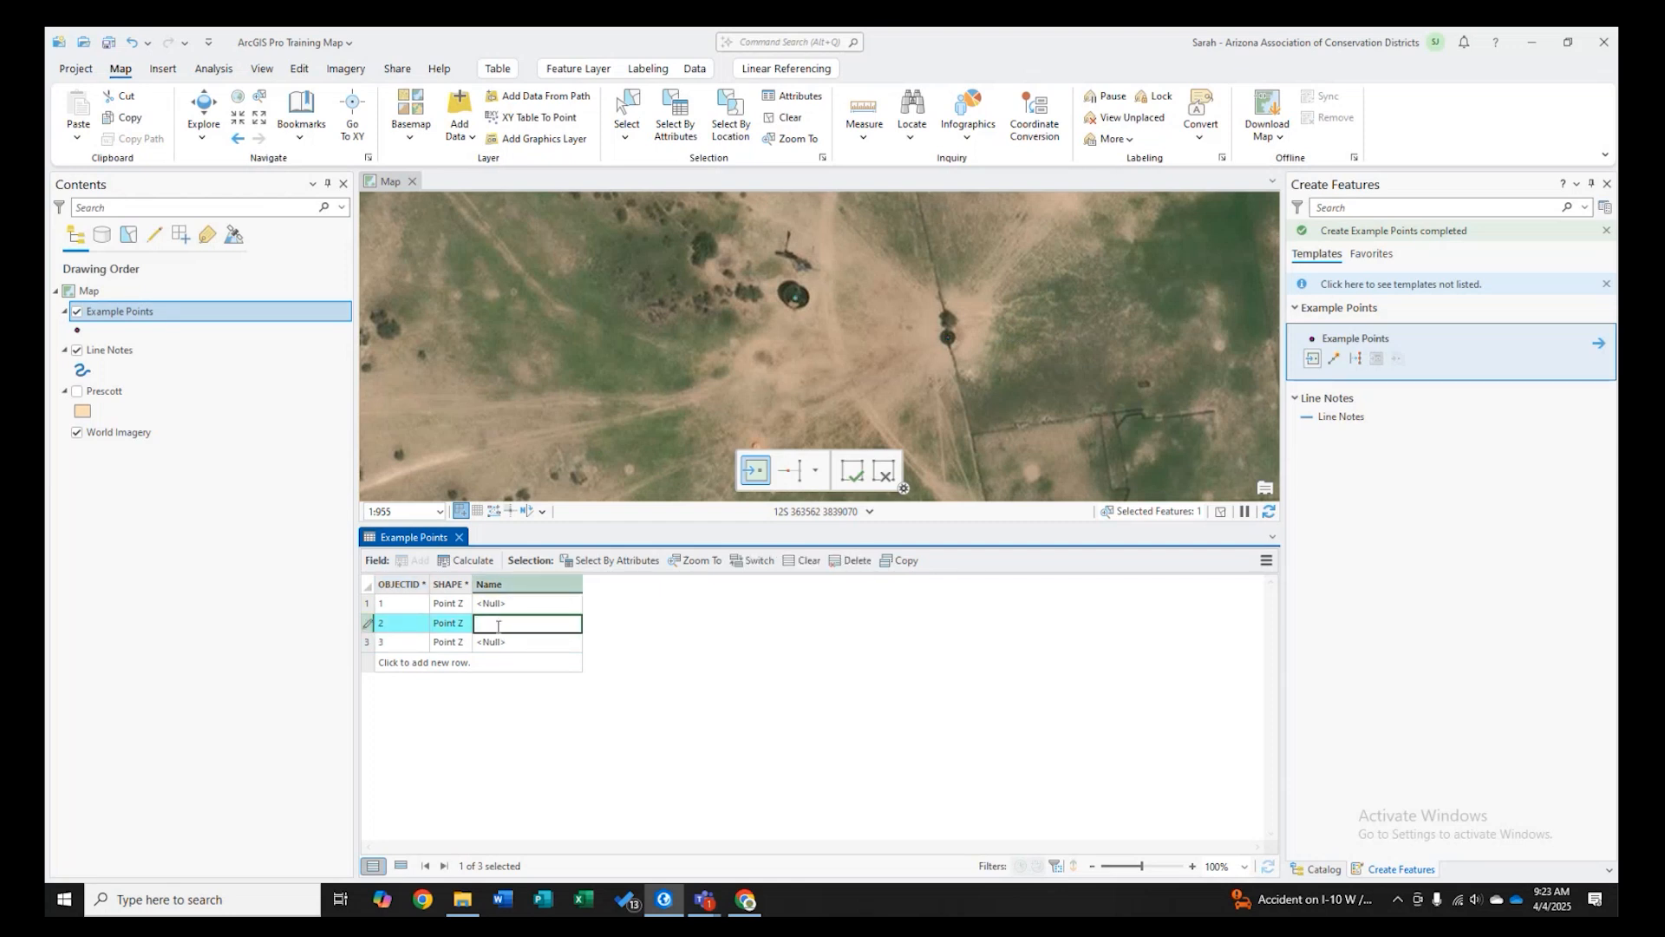
text(Storage)
key(Return)
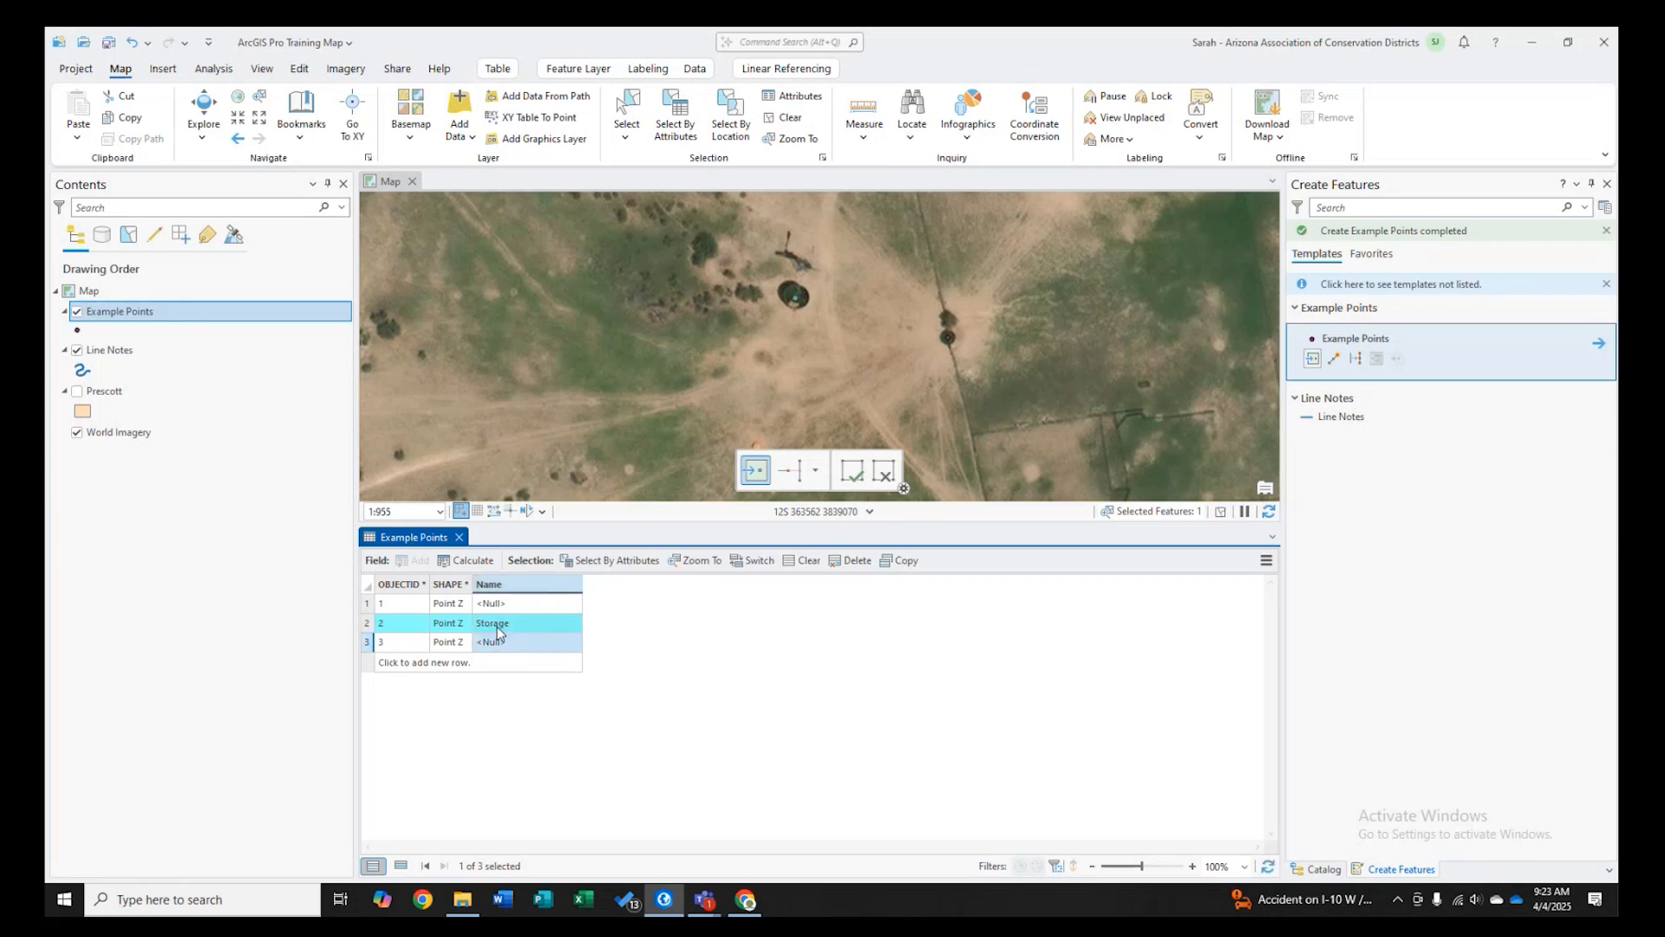
text(Trough)
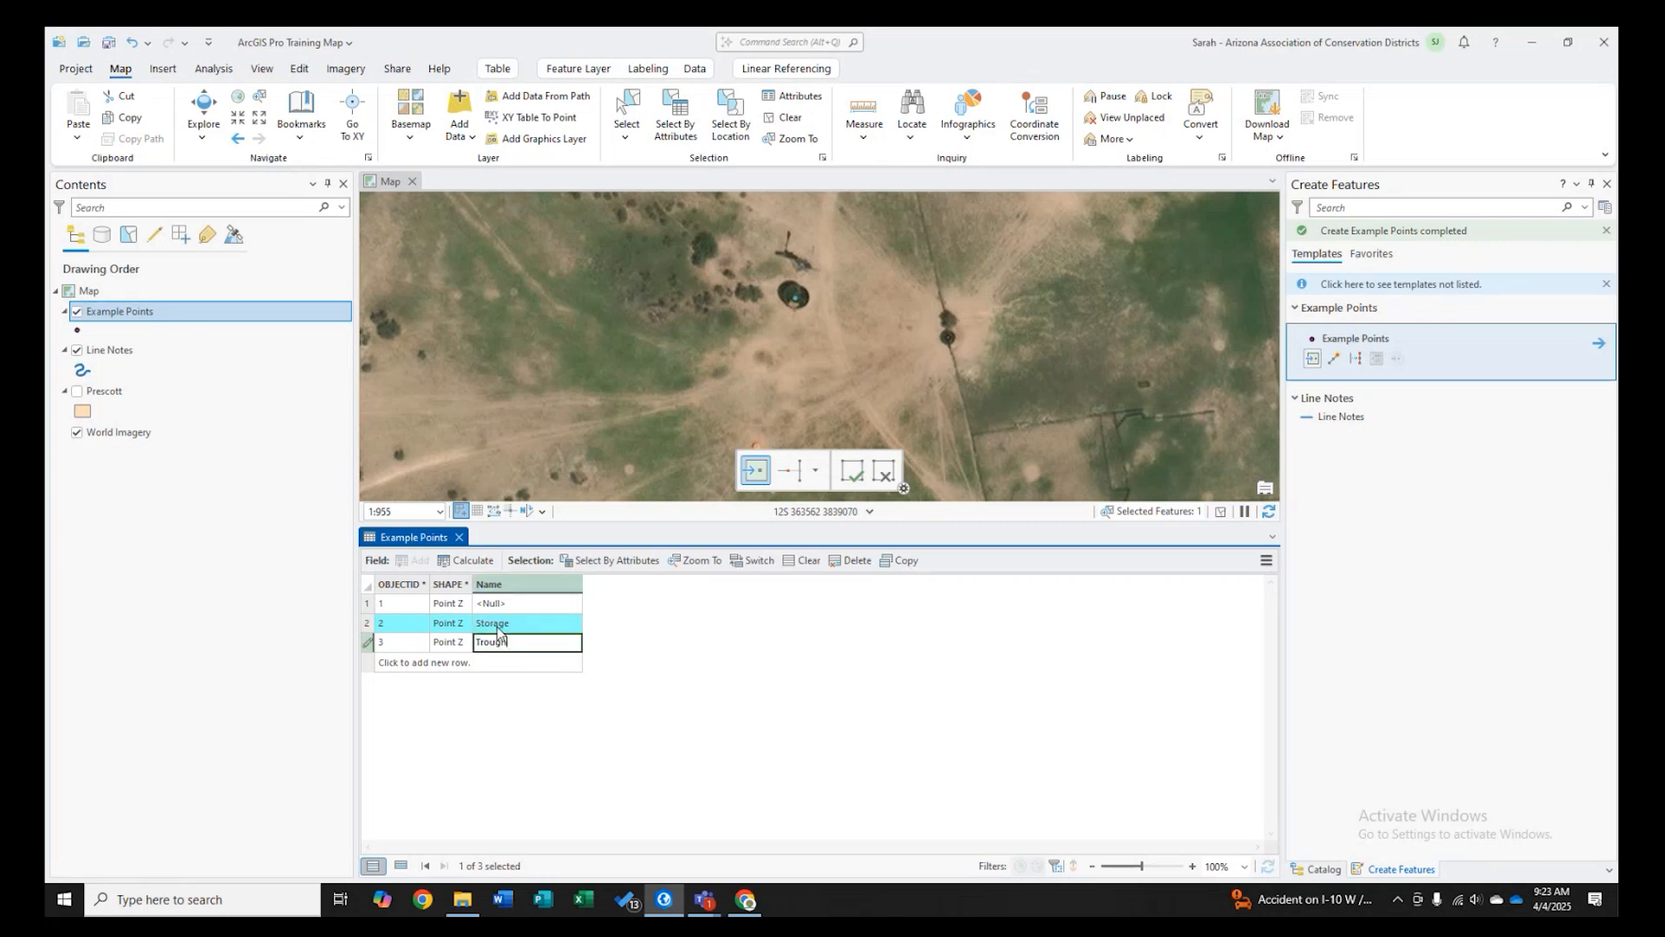
click(459, 537)
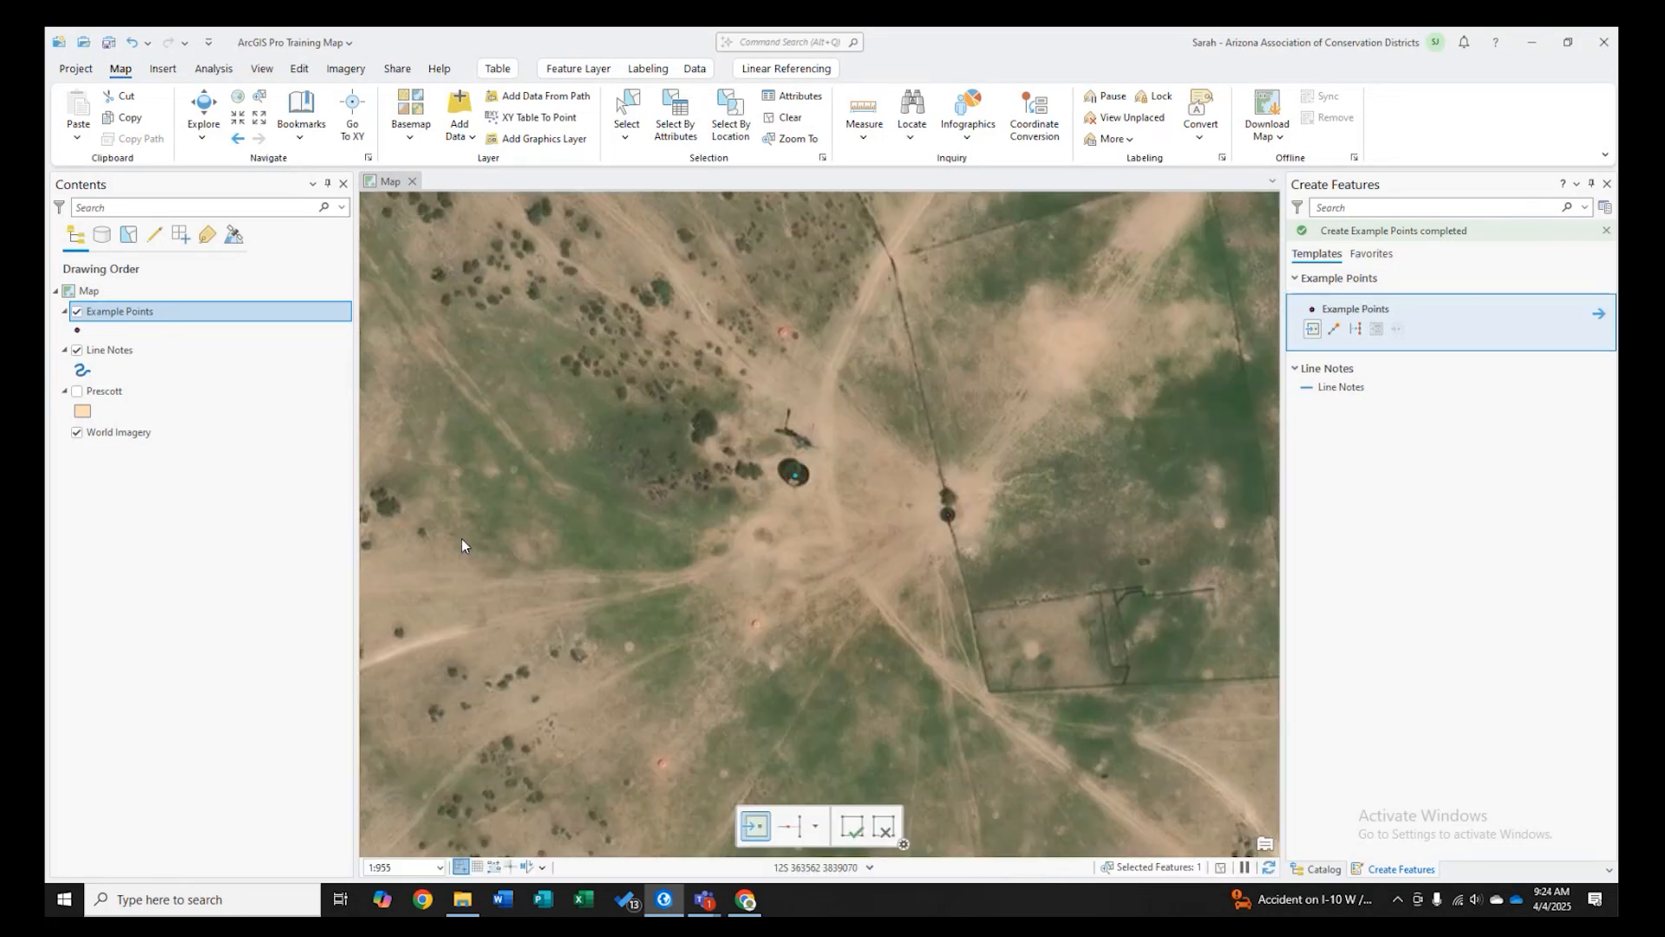
- Draw a Line Notes line from the Storage tank point to the Trough point
click(770, 531)
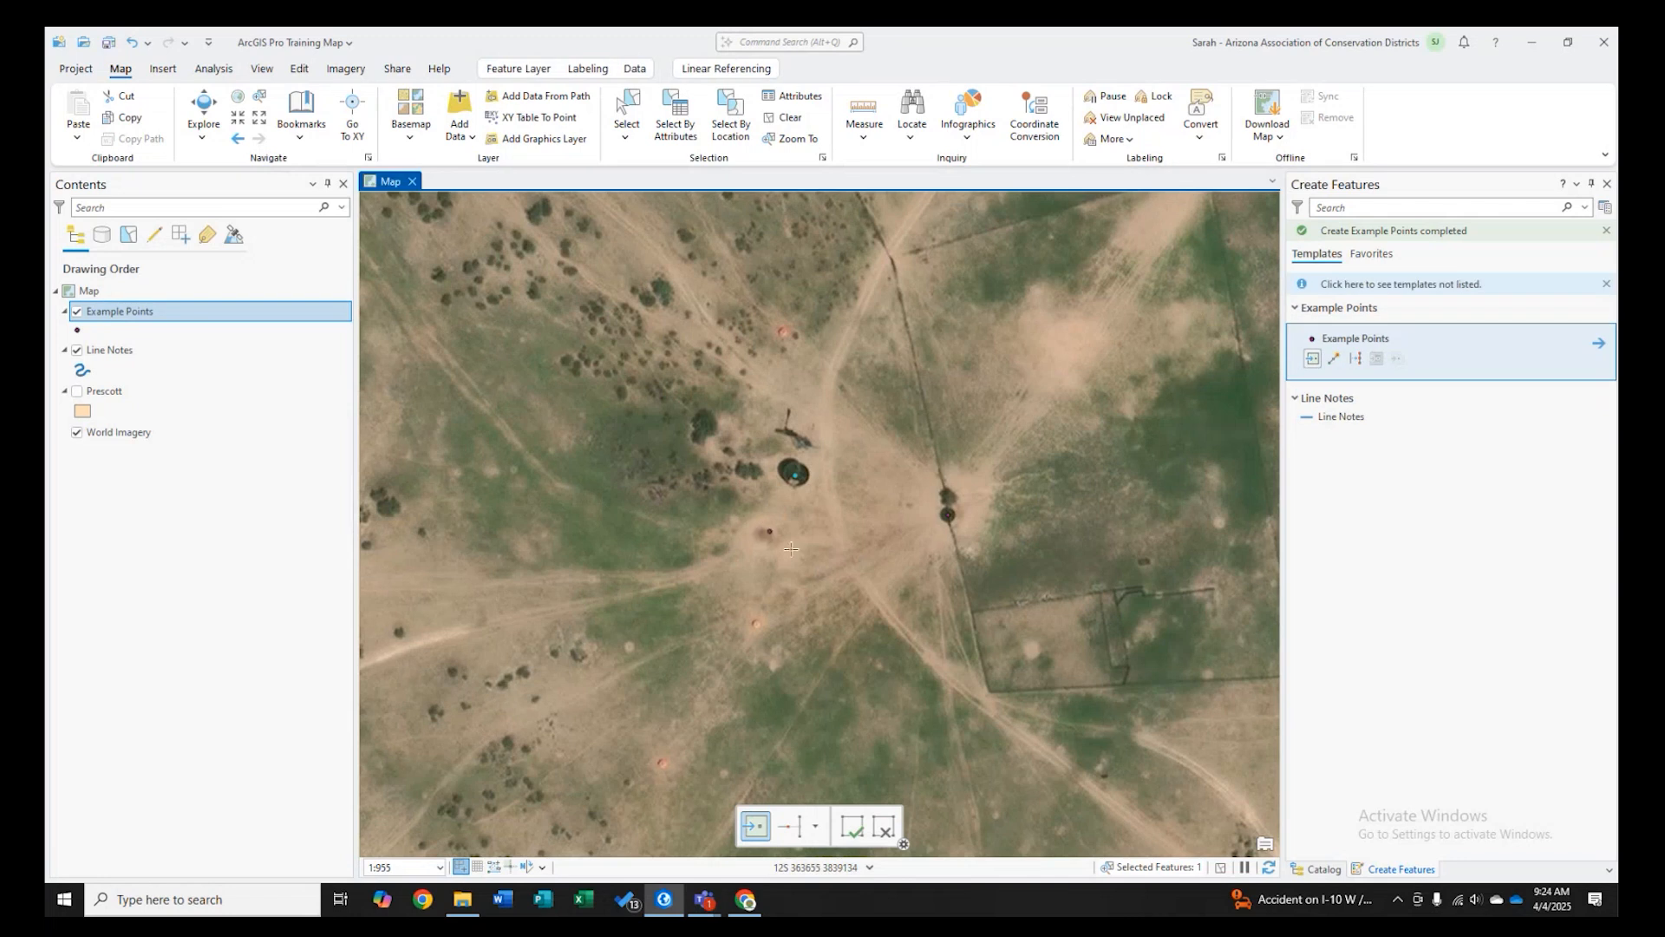
click(1341, 416)
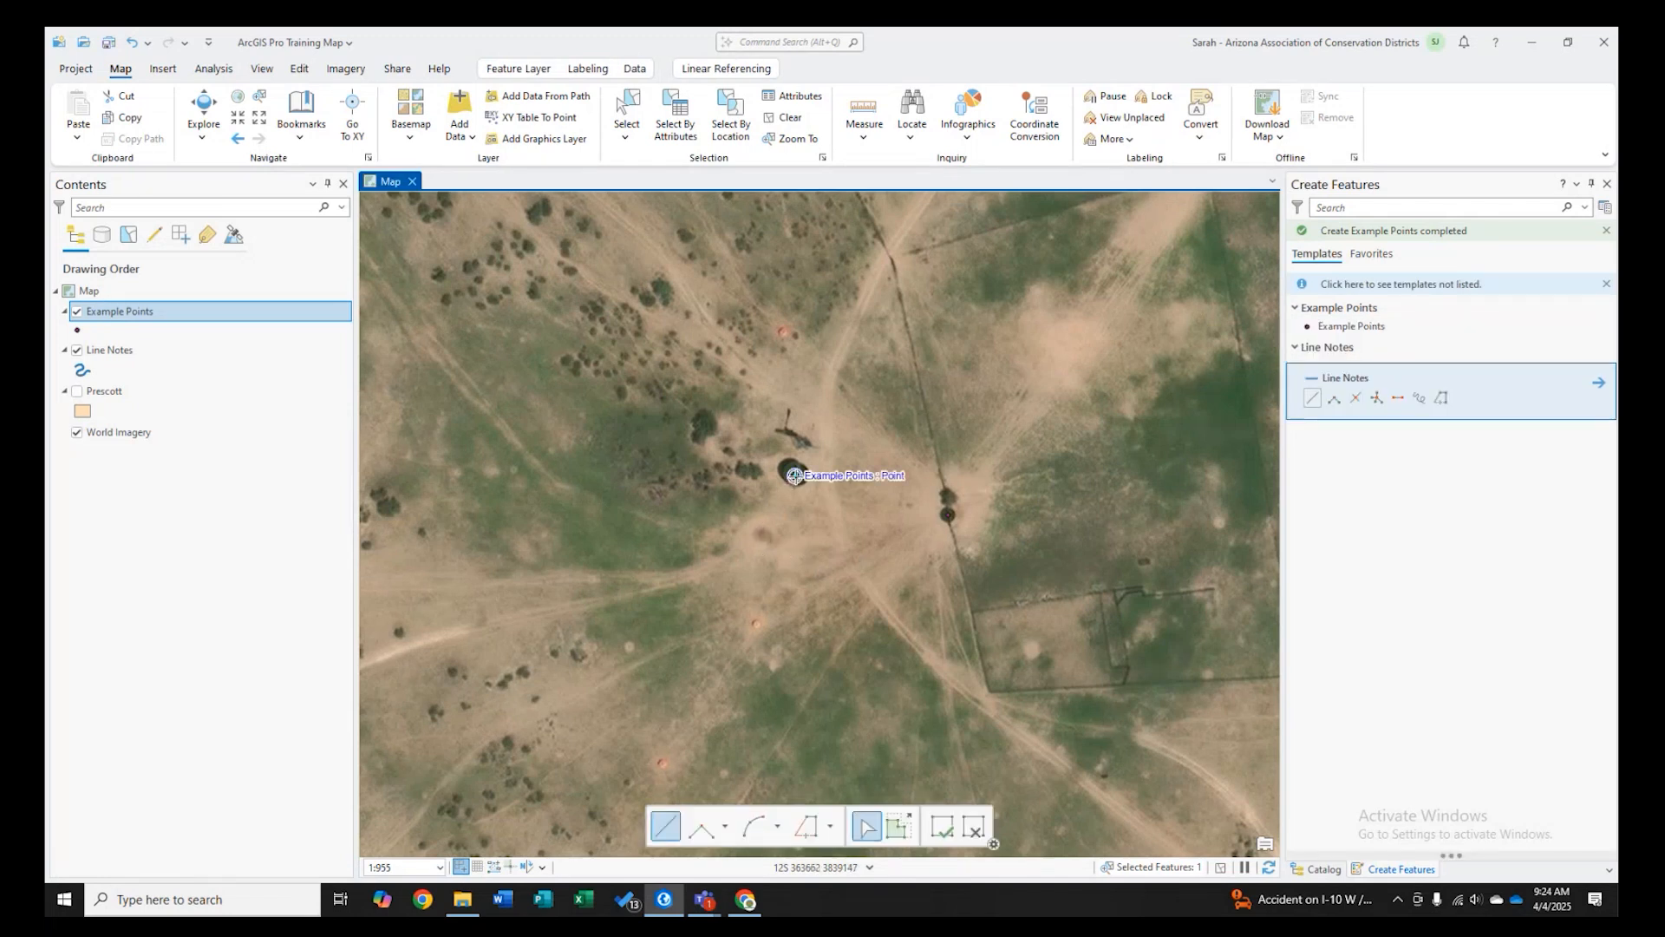
click(795, 475)
double_click(949, 516)
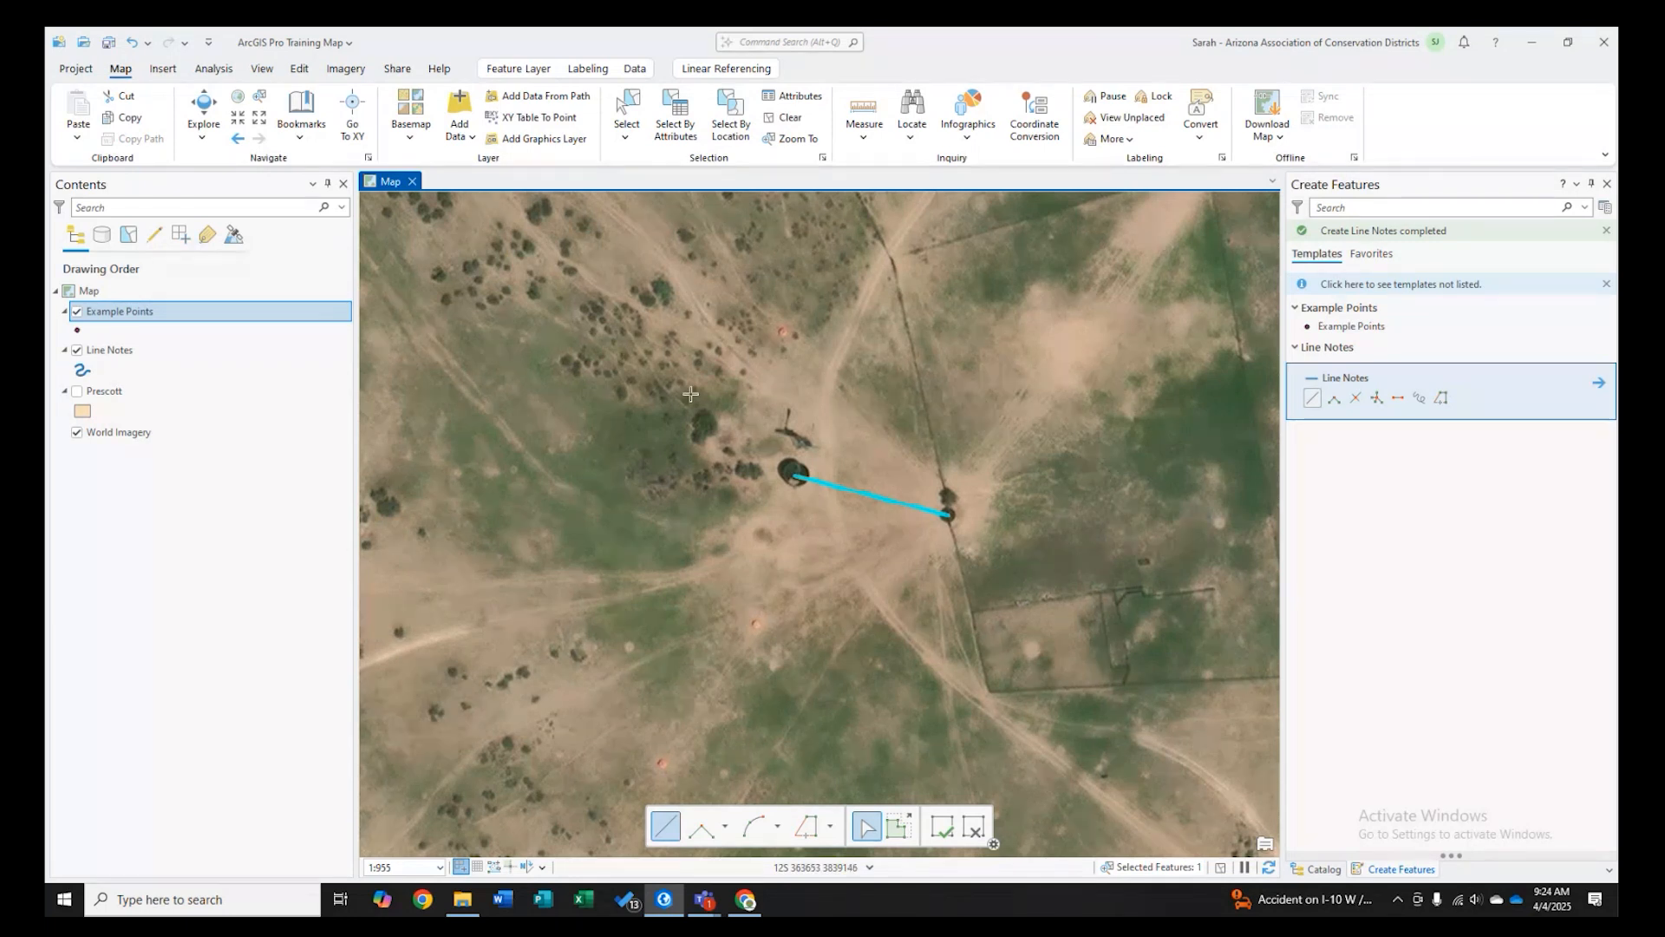
- Save all edits made in the editing session
click(303, 73)
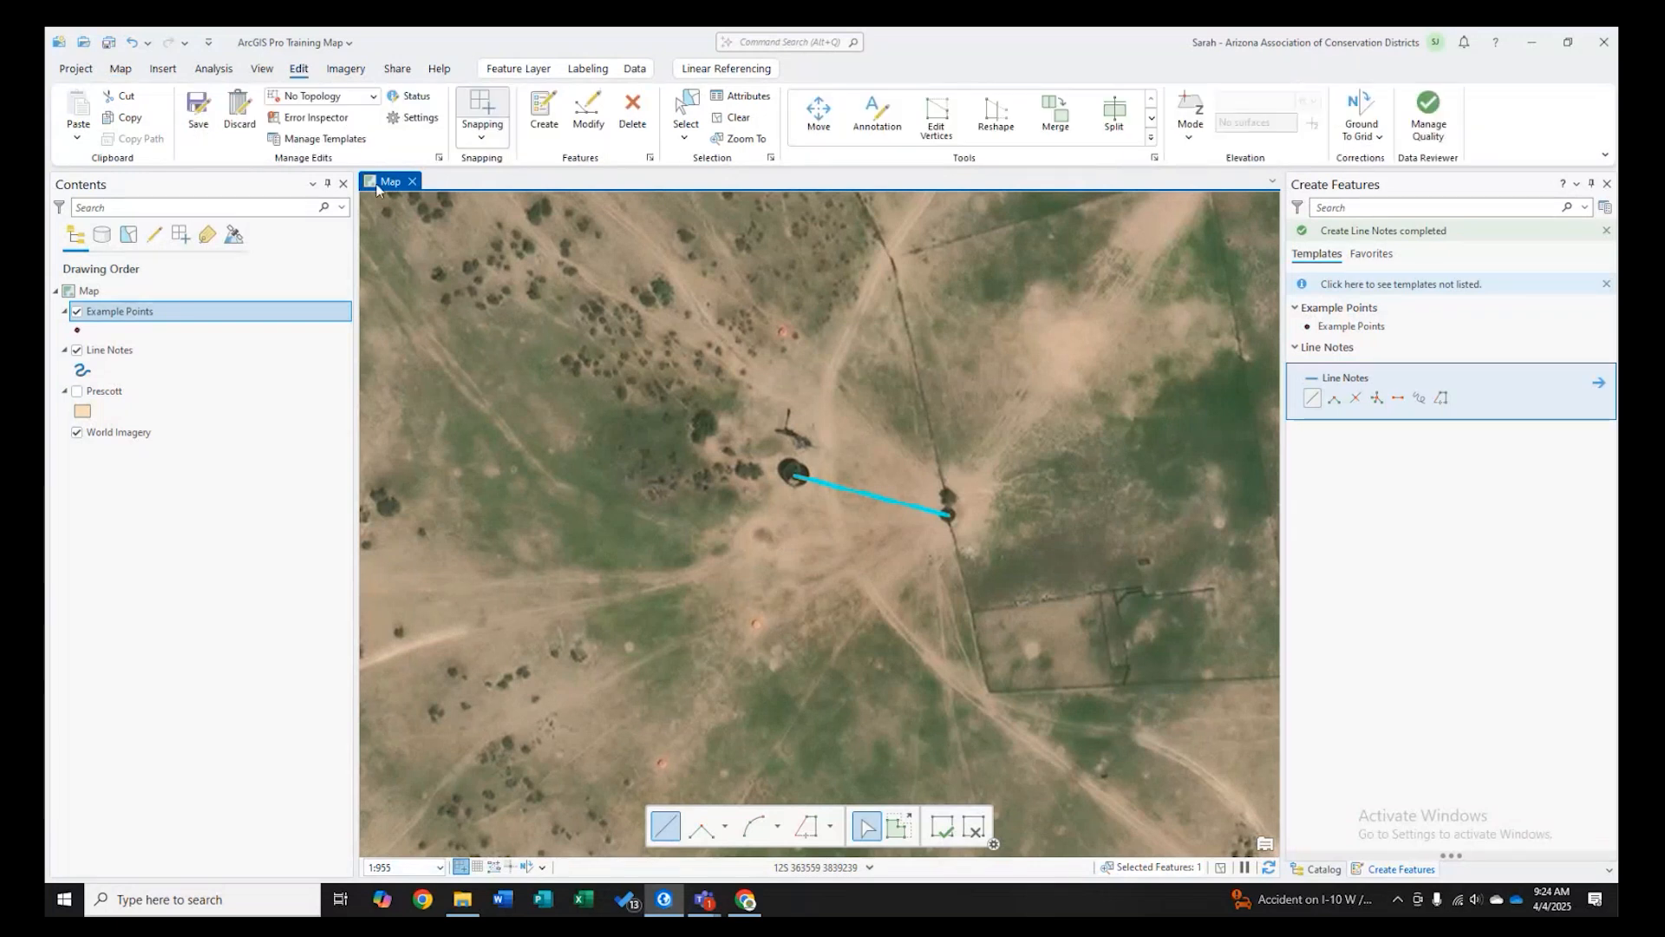
click(201, 120)
click(843, 492)
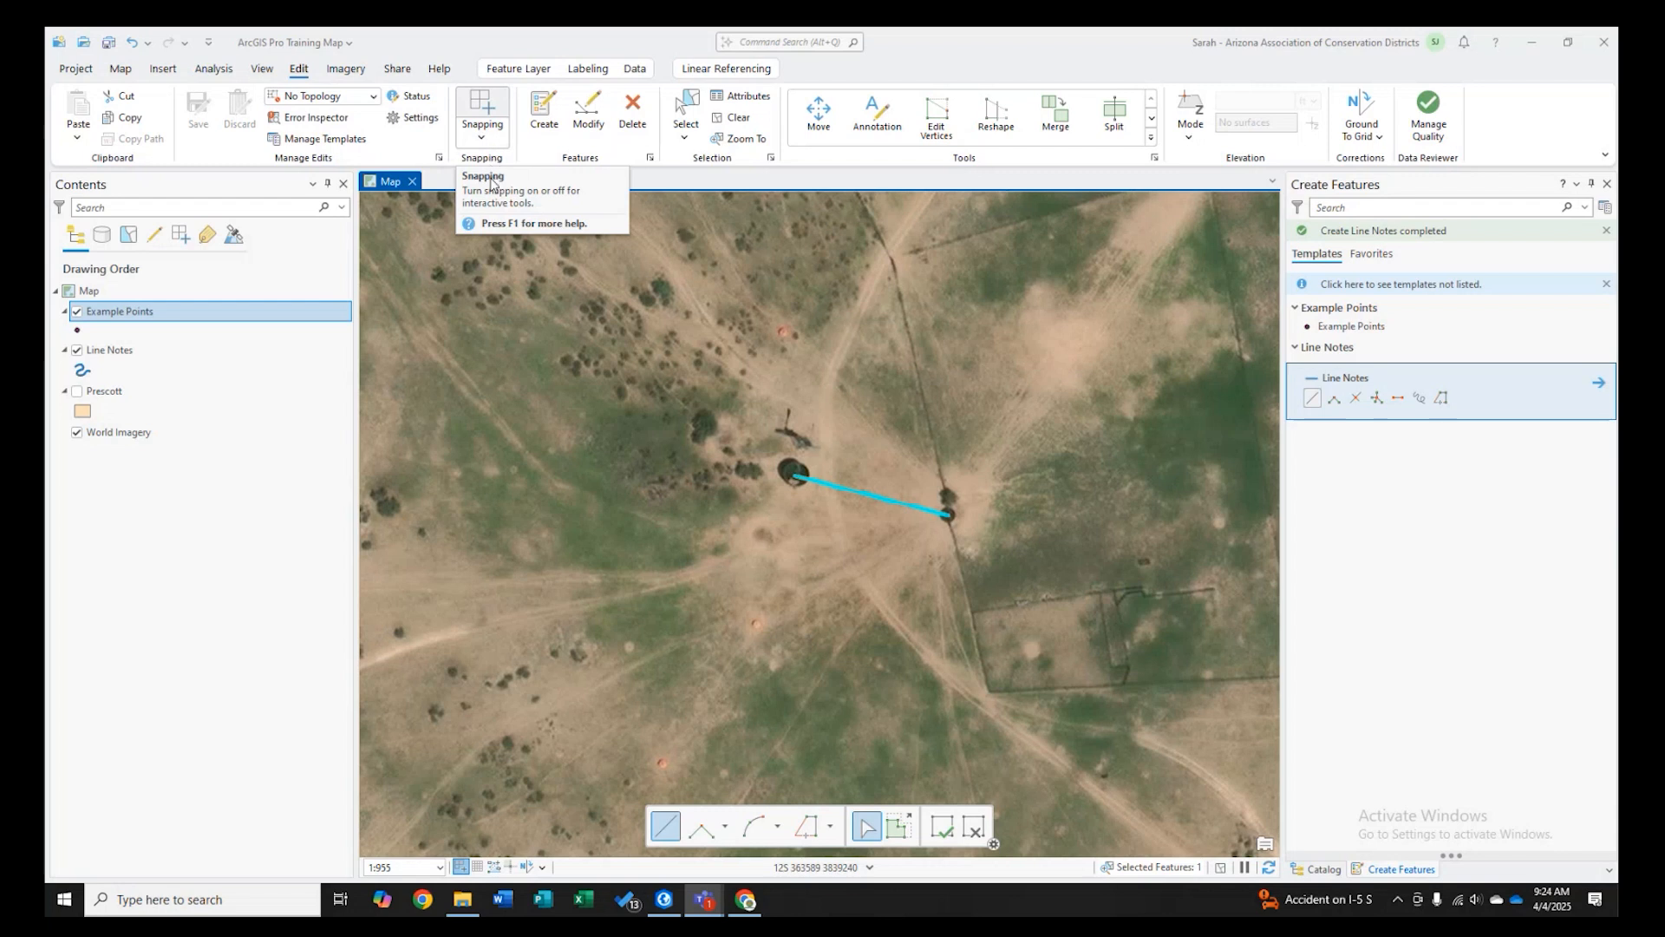
- Open the snapping options and toggle the snapping switch
click(483, 139)
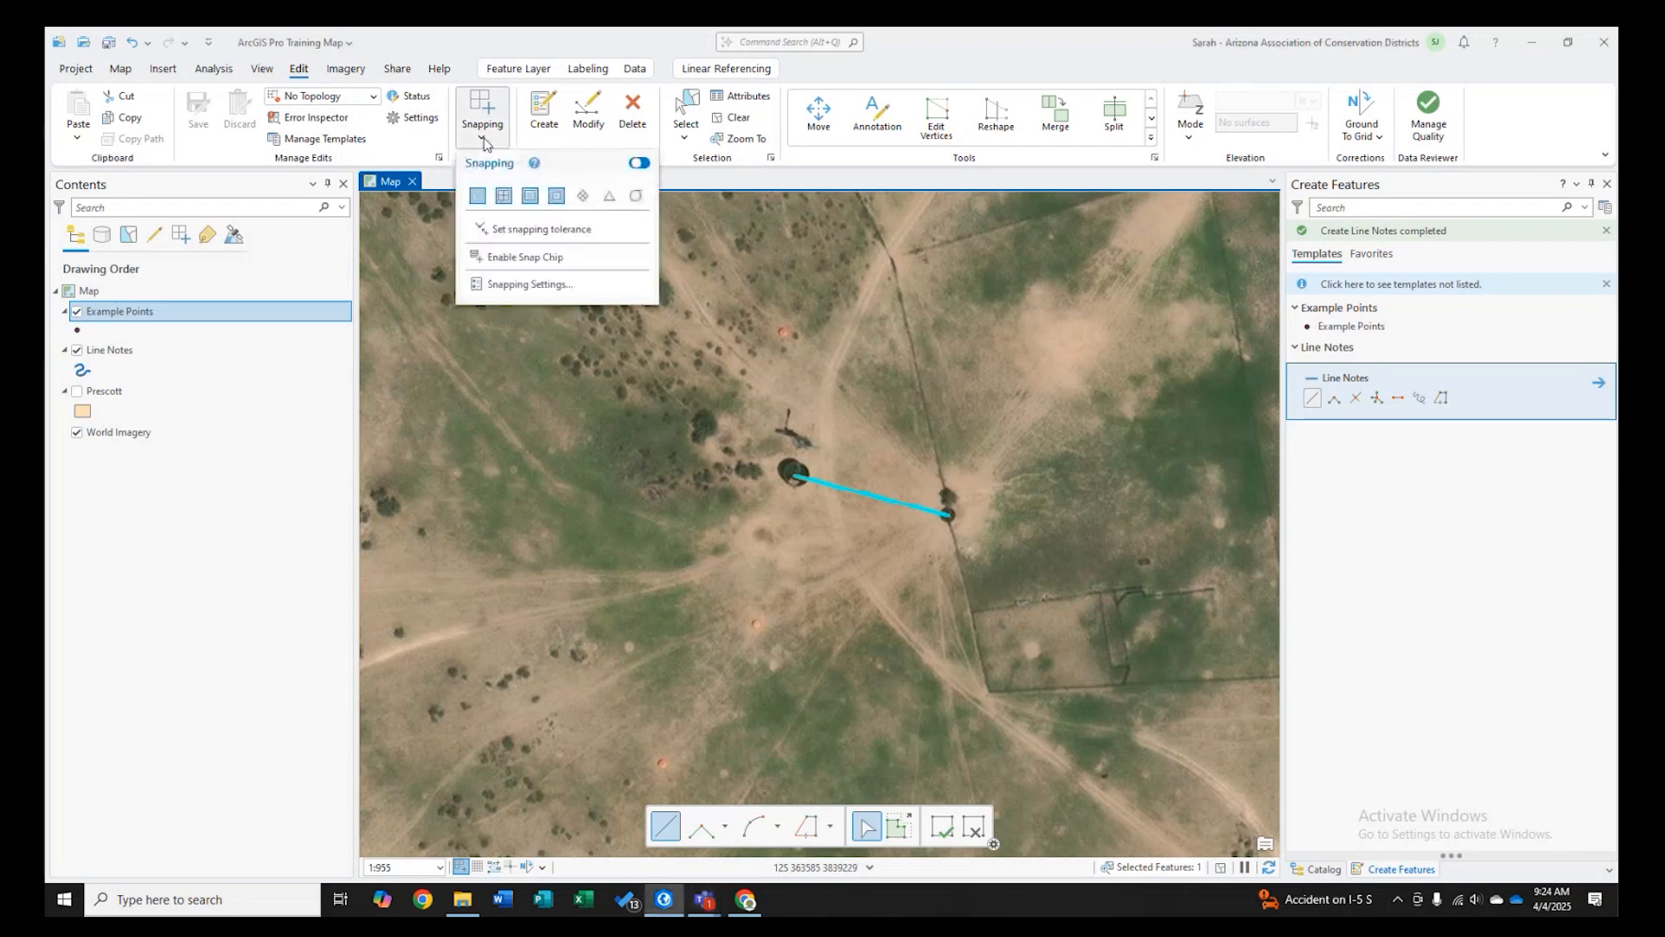
click(492, 140)
click(490, 143)
click(640, 164)
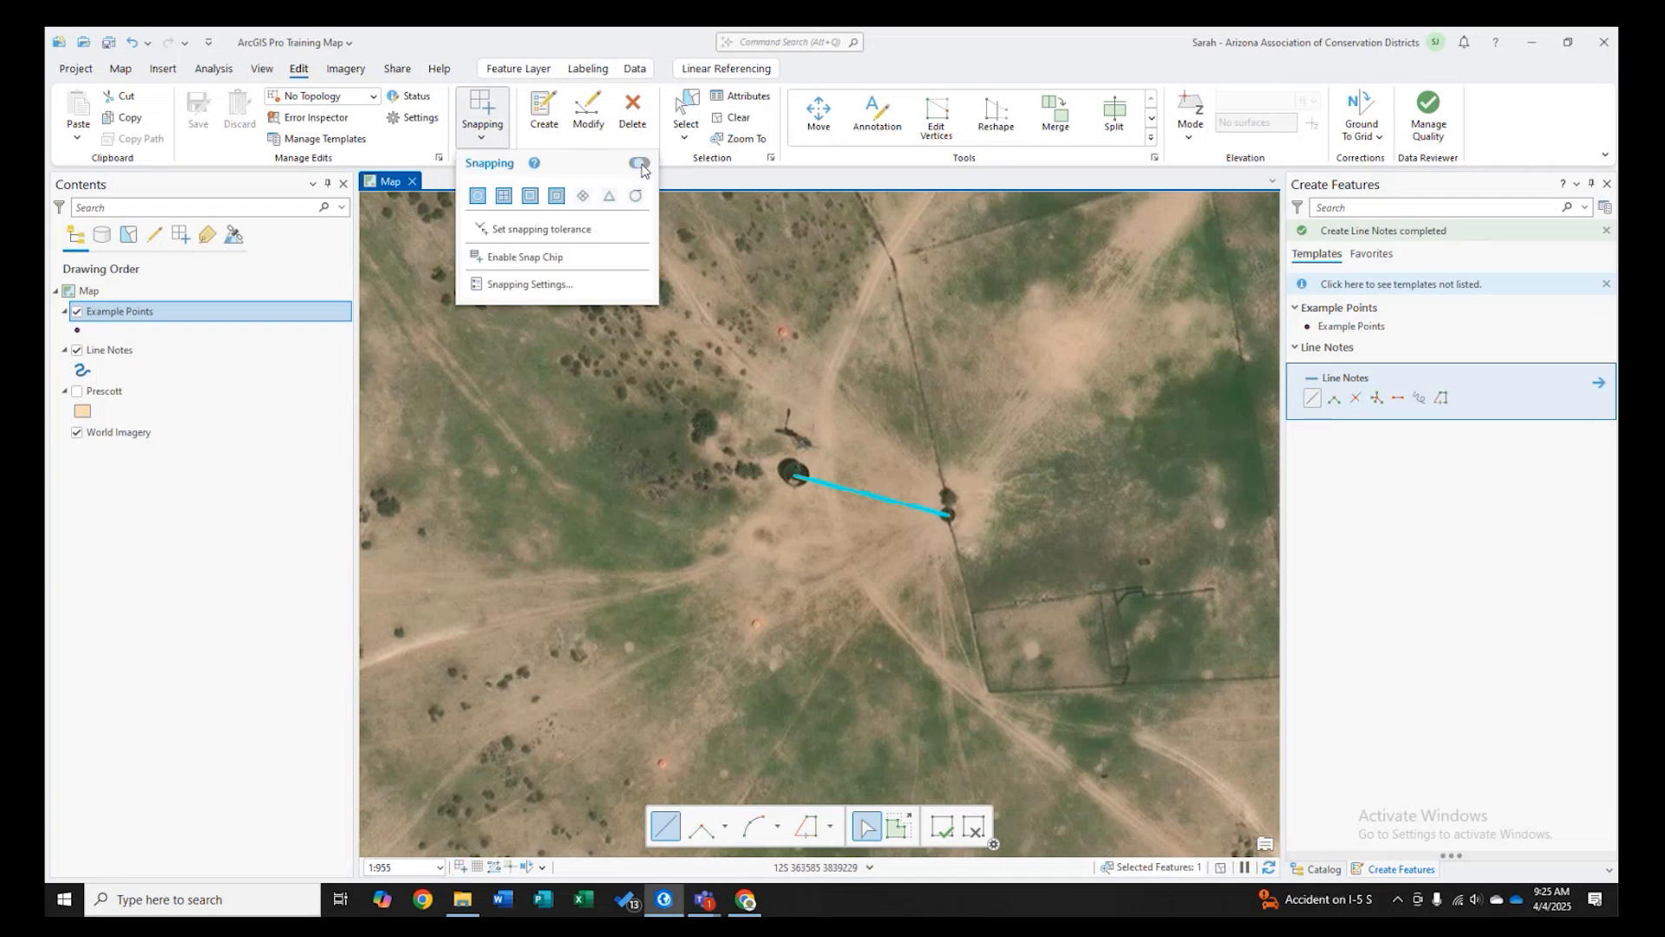
click(642, 165)
click(628, 359)
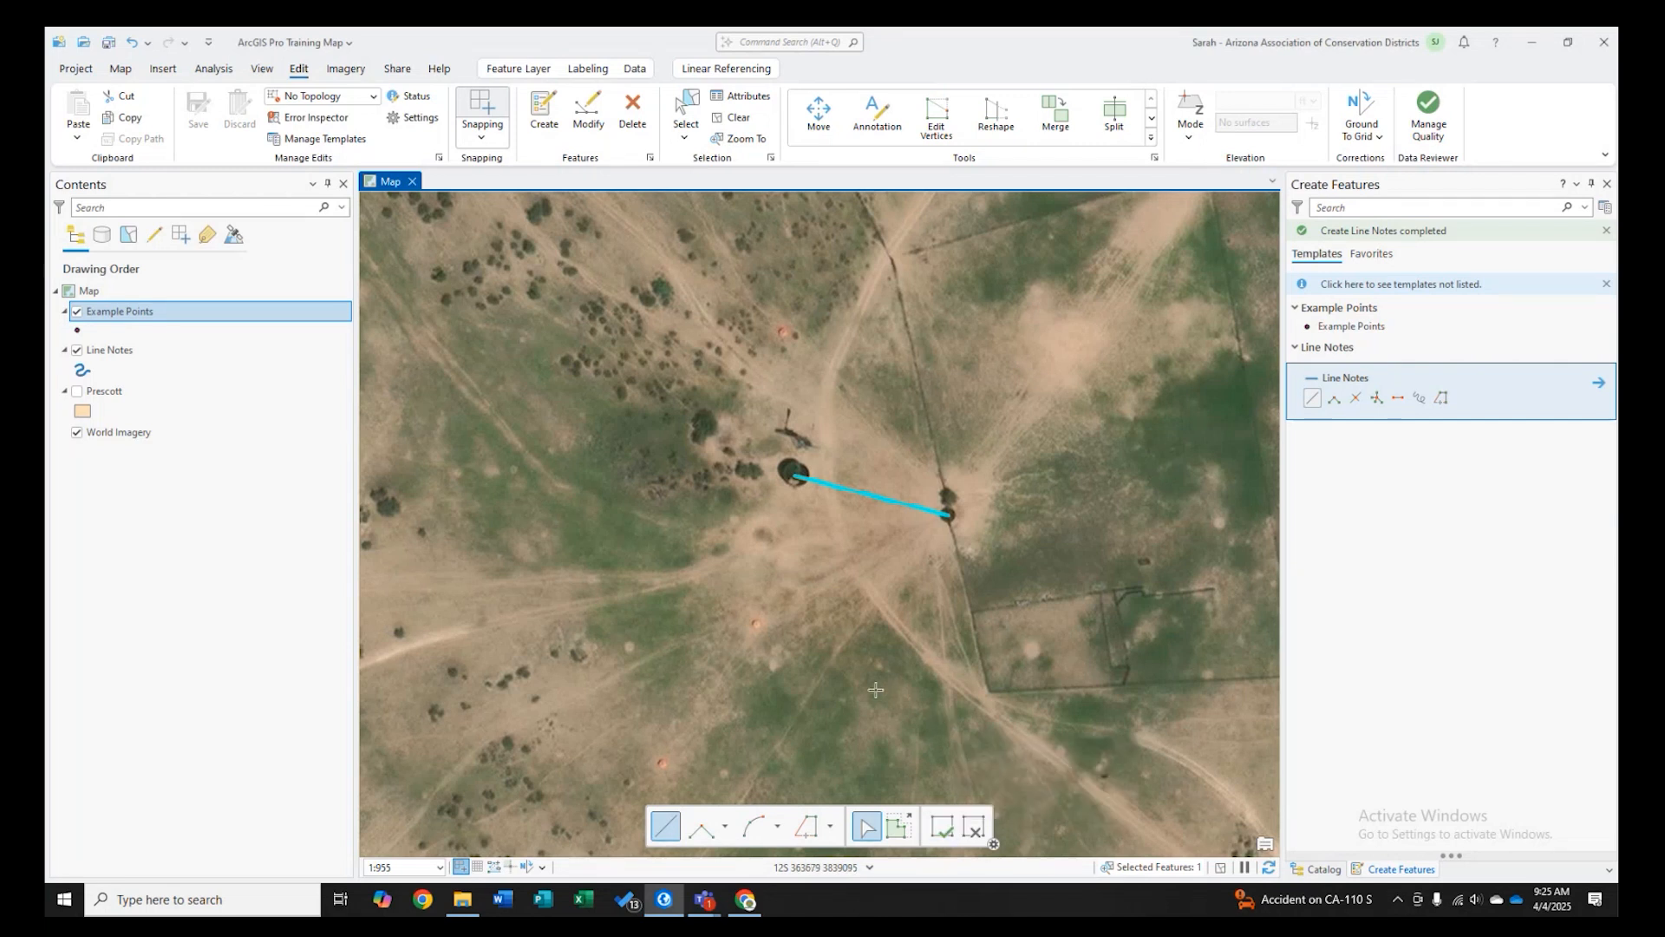
- Draw a practice Line Notes line north-west of the storage tank, then undo it
click(942, 829)
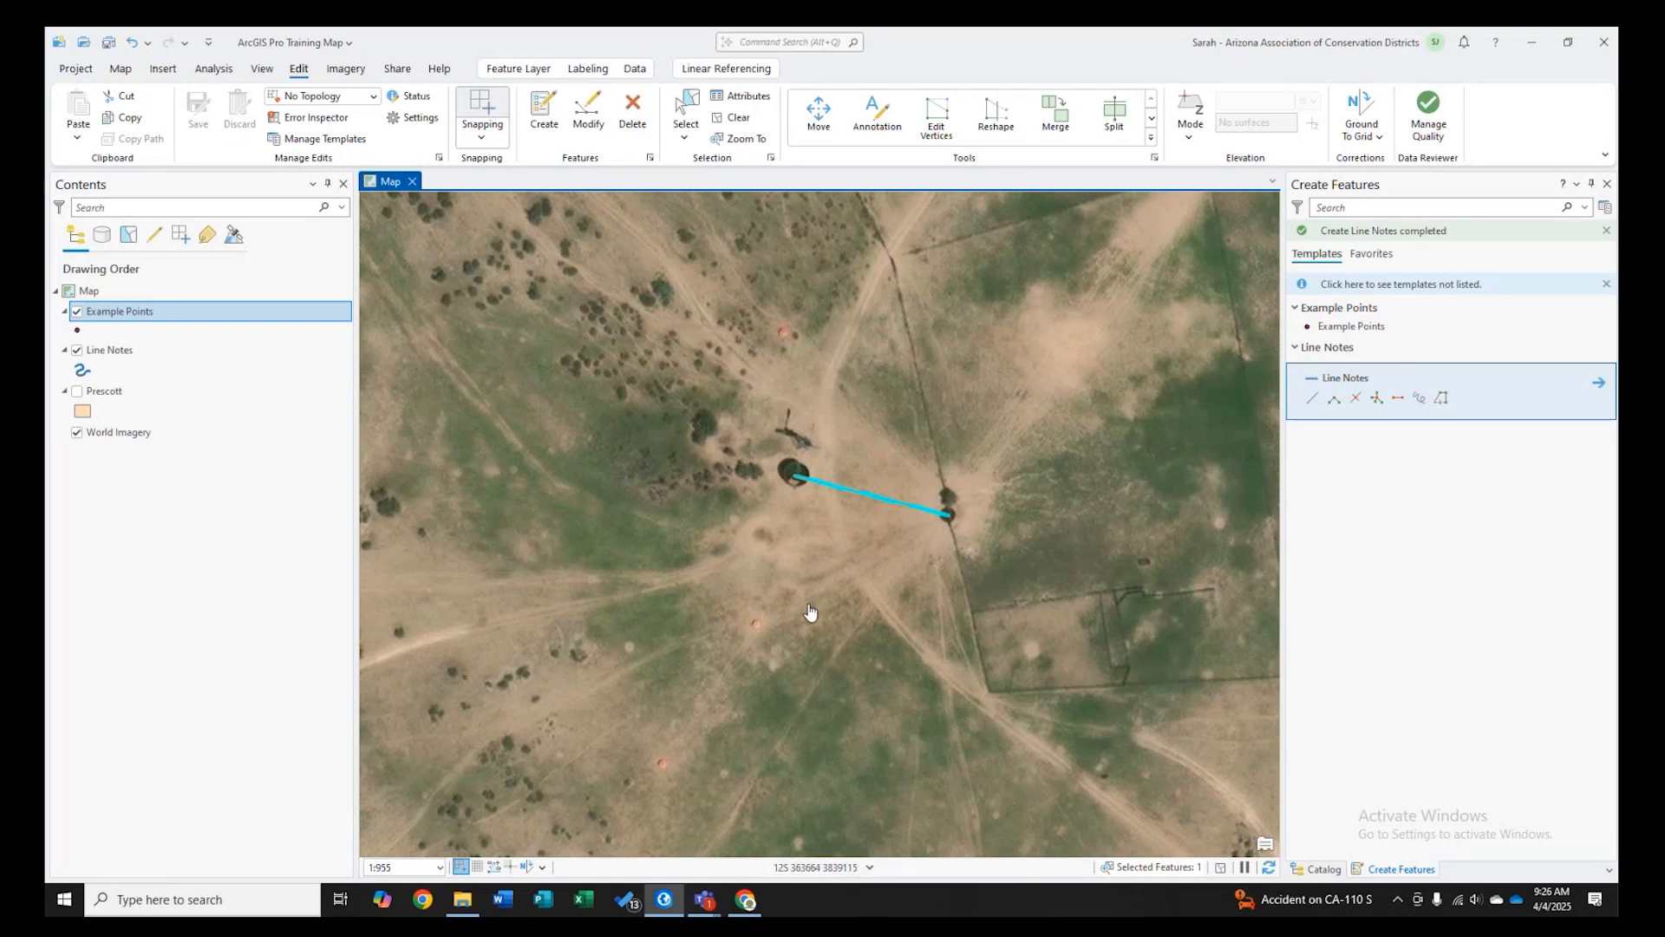
click(1310, 399)
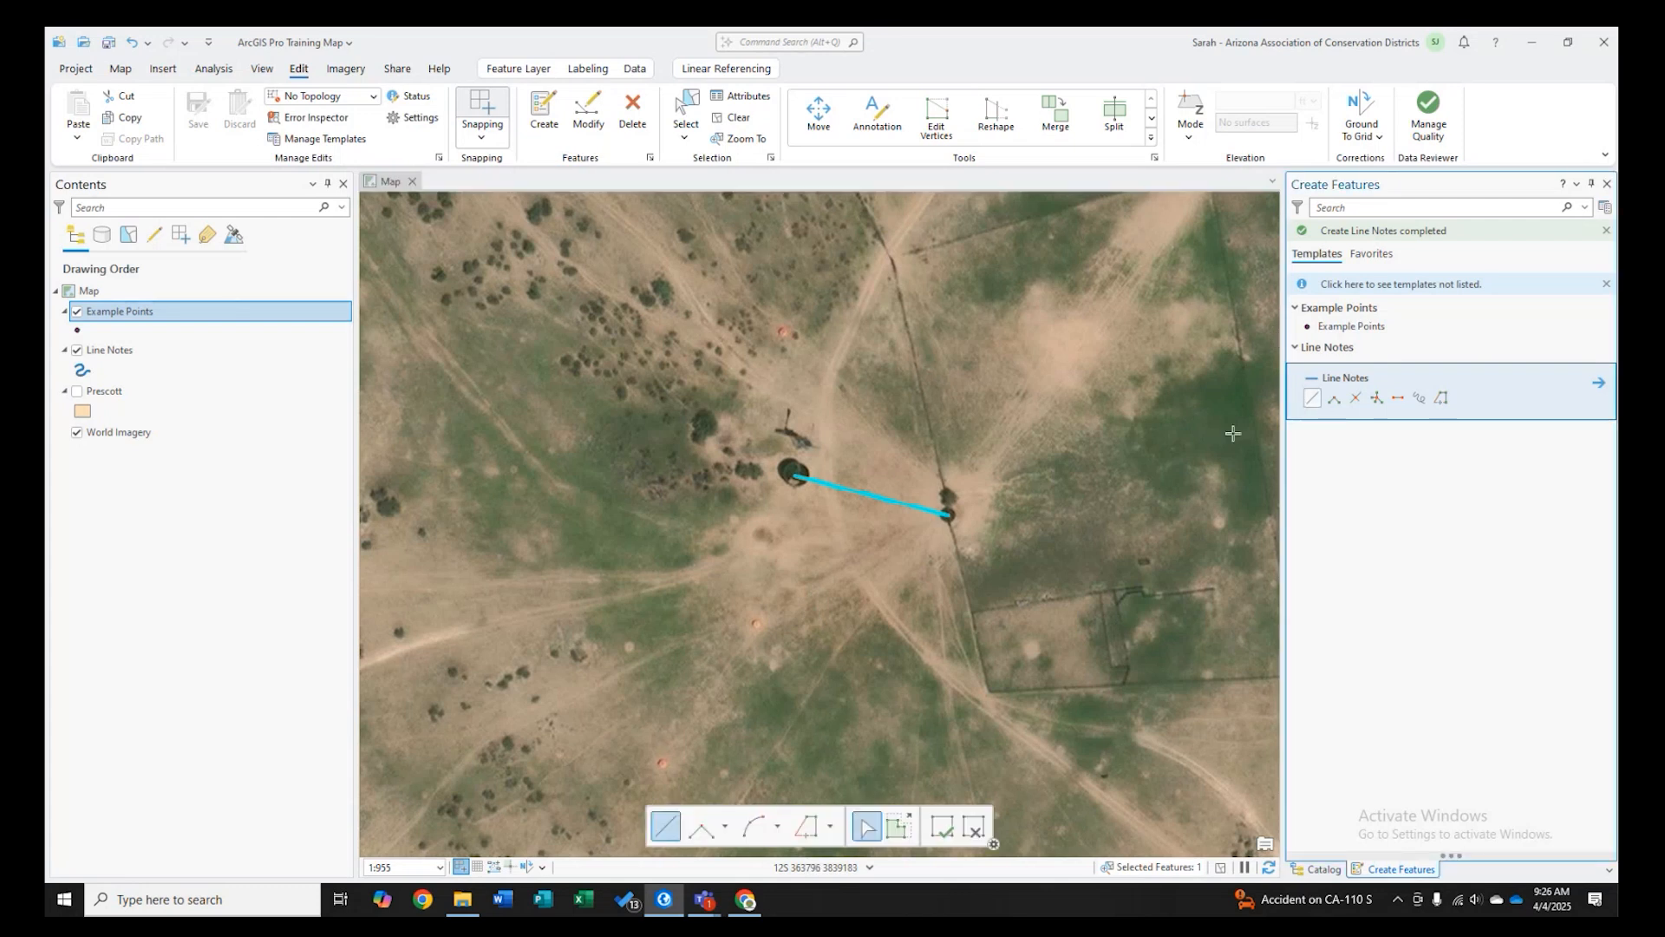
click(659, 403)
click(780, 385)
click(943, 827)
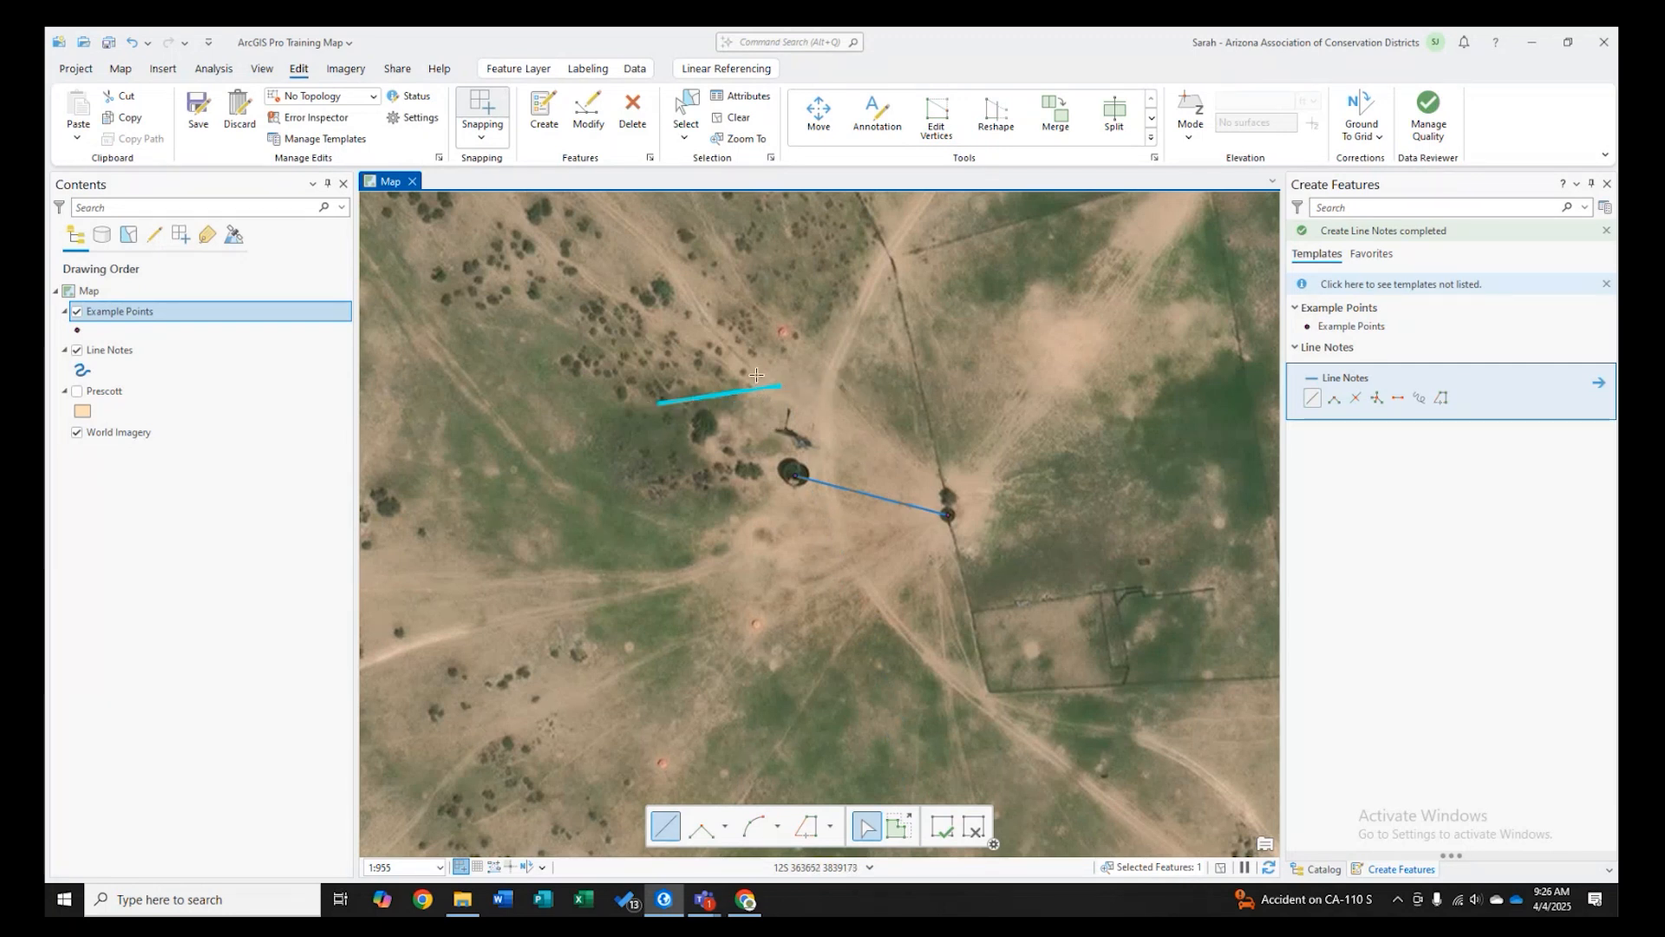
key(ctrl+z)
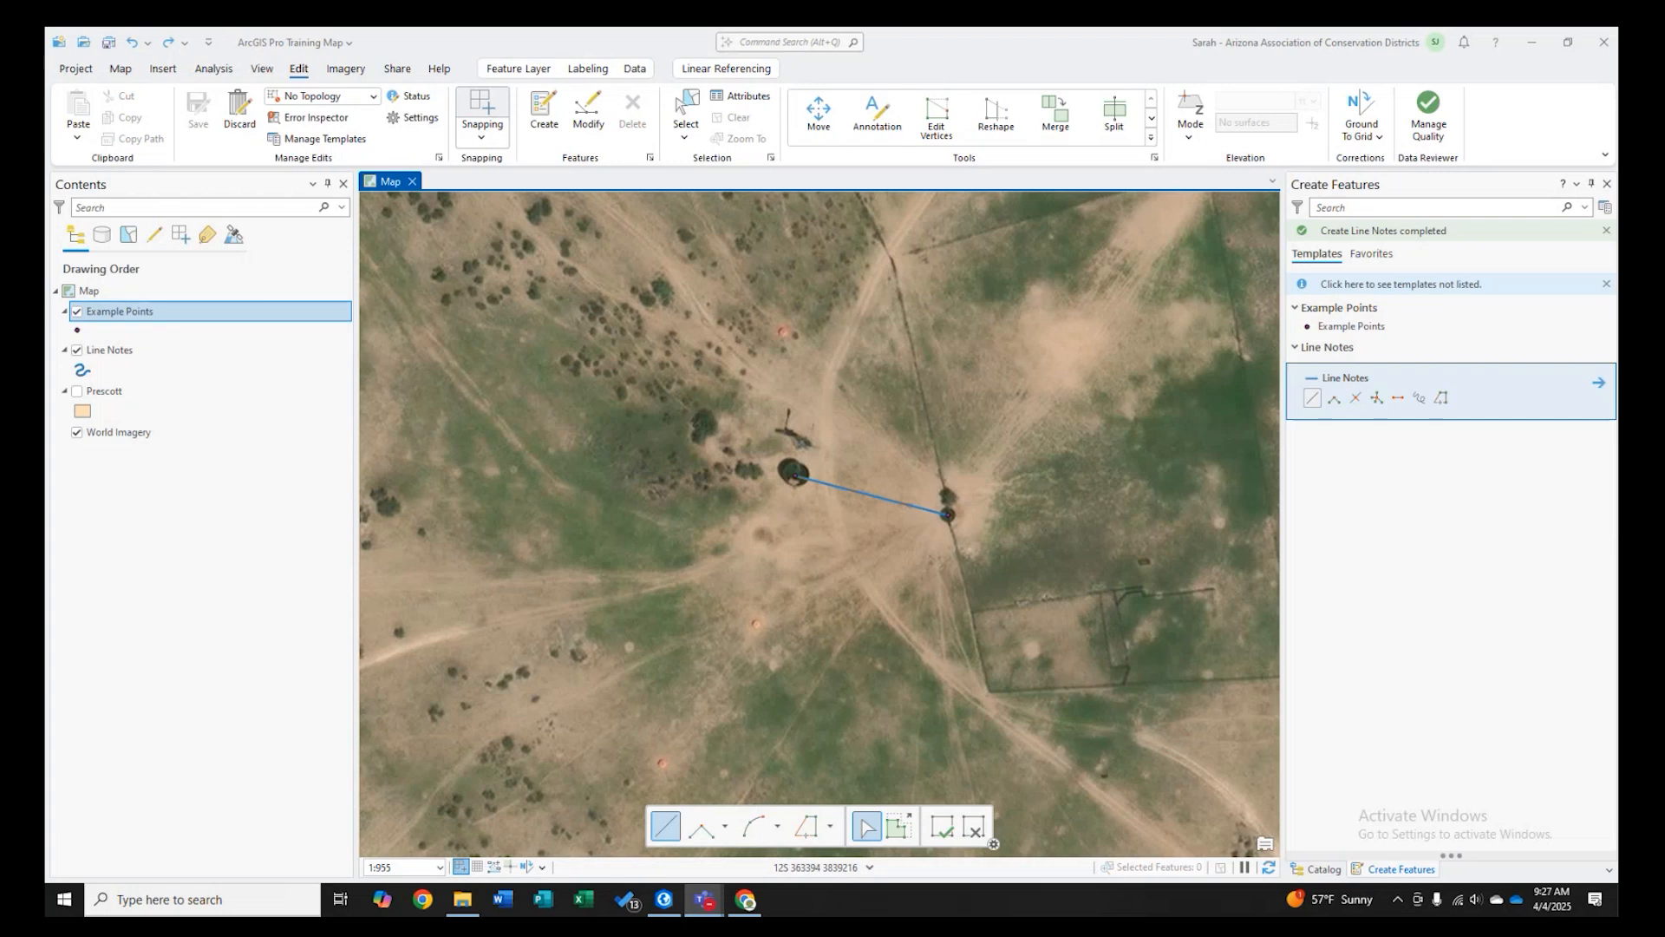
- Open the editor settings to review the snapping options, then close them
click(373, 98)
click(373, 98)
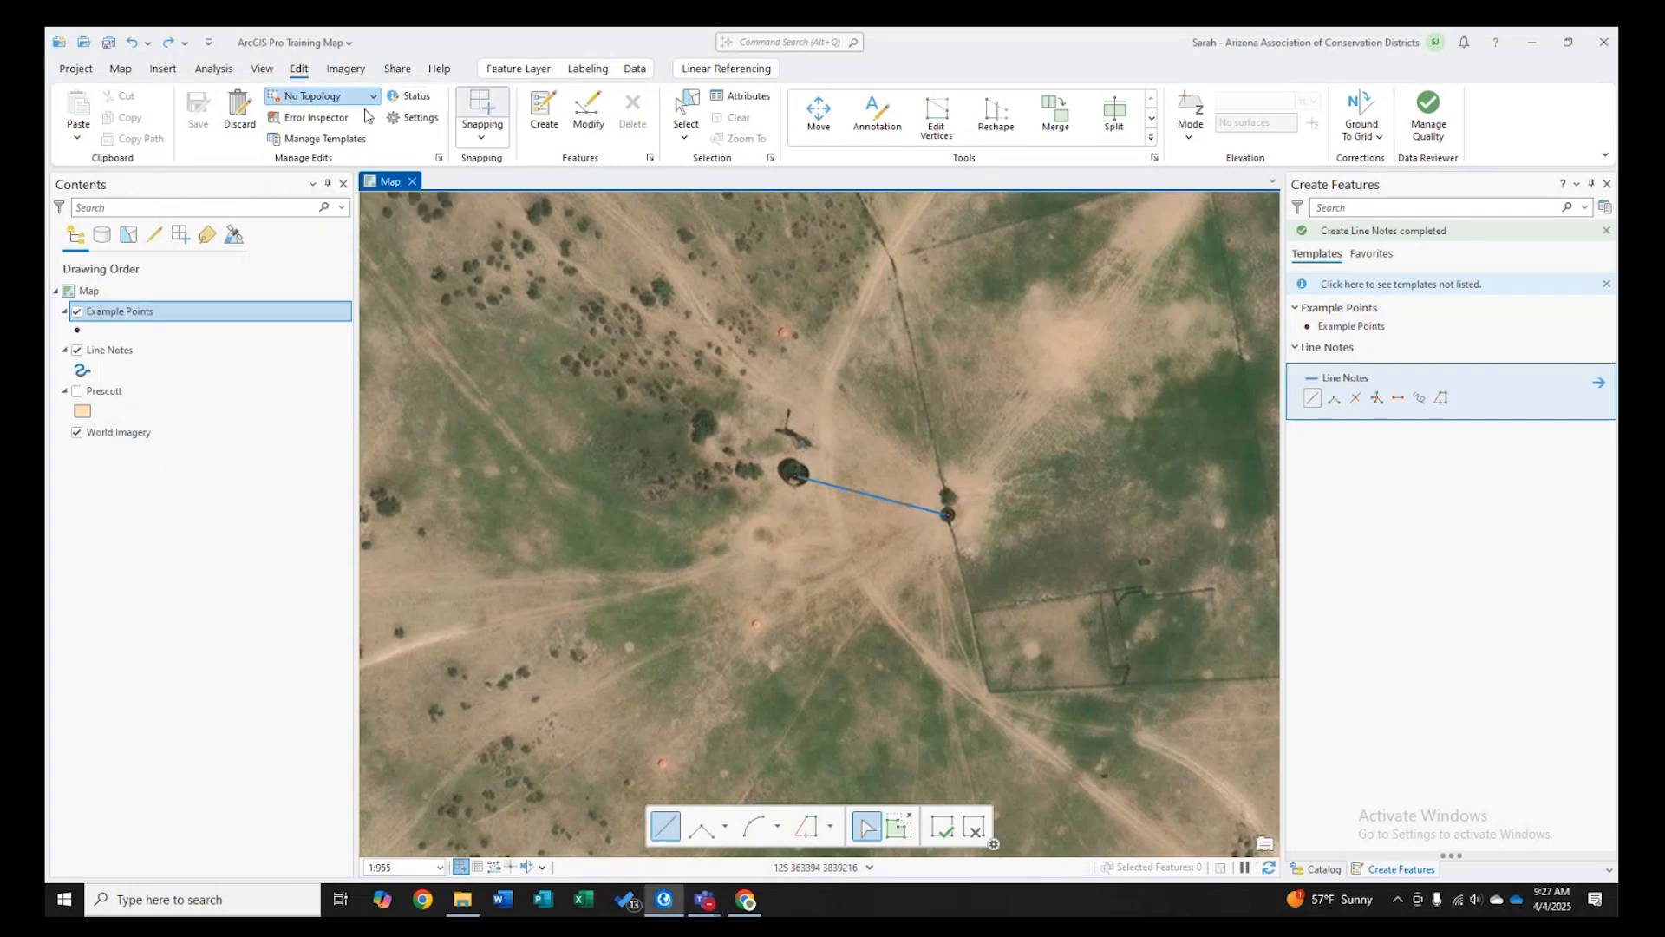
click(416, 117)
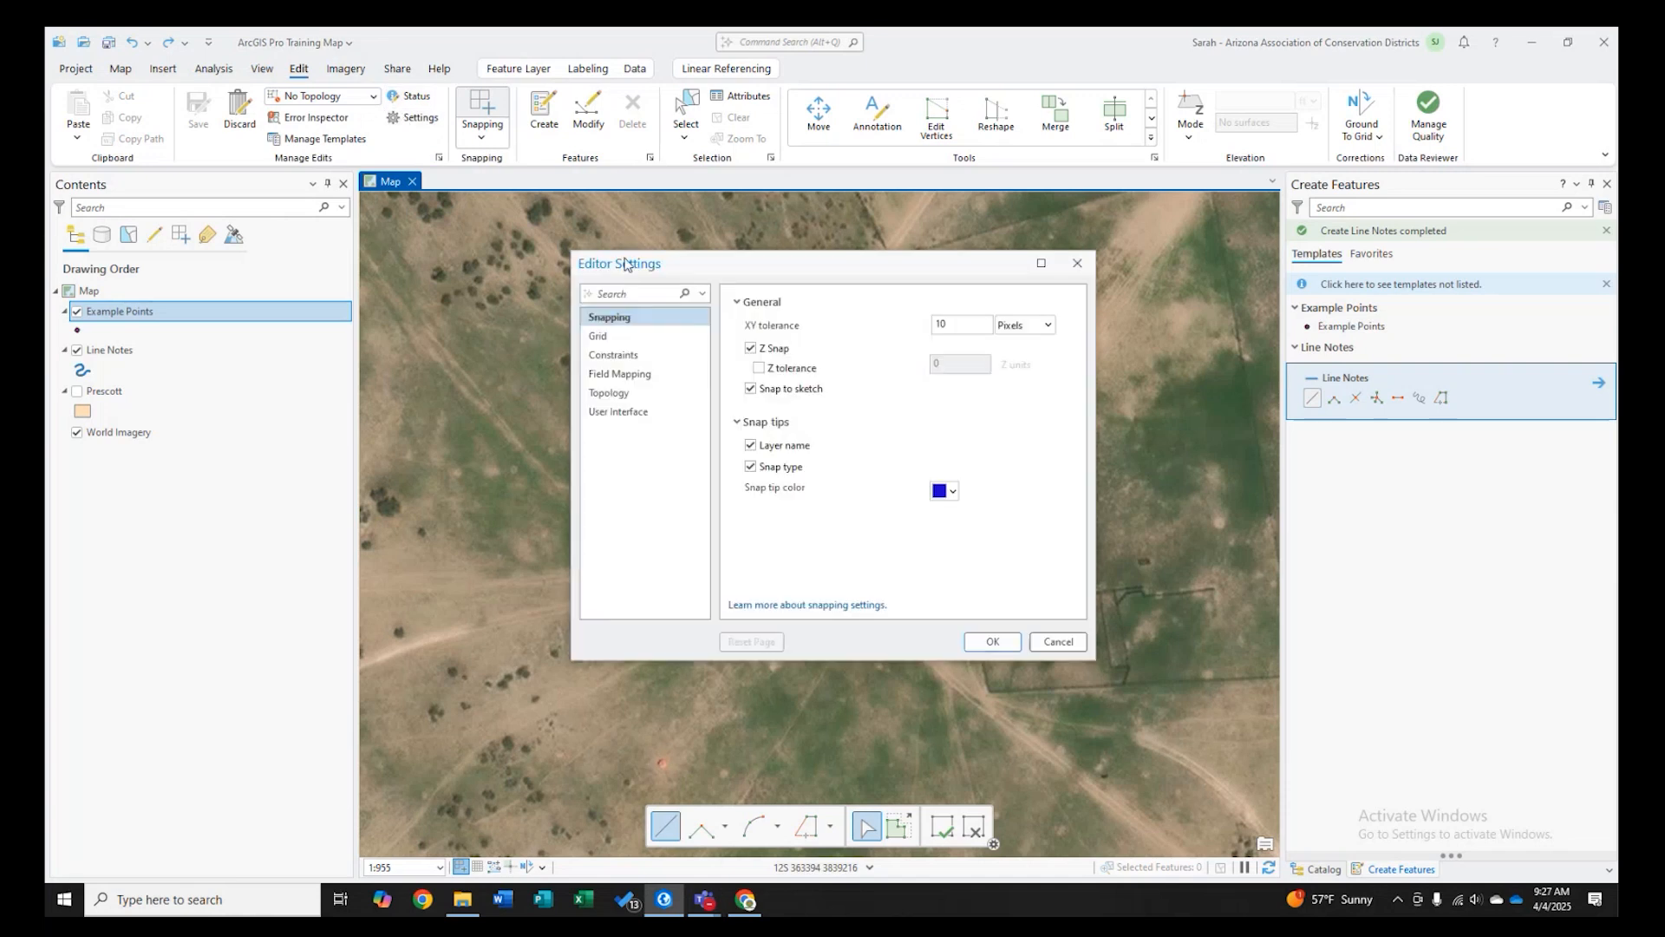
click(1077, 262)
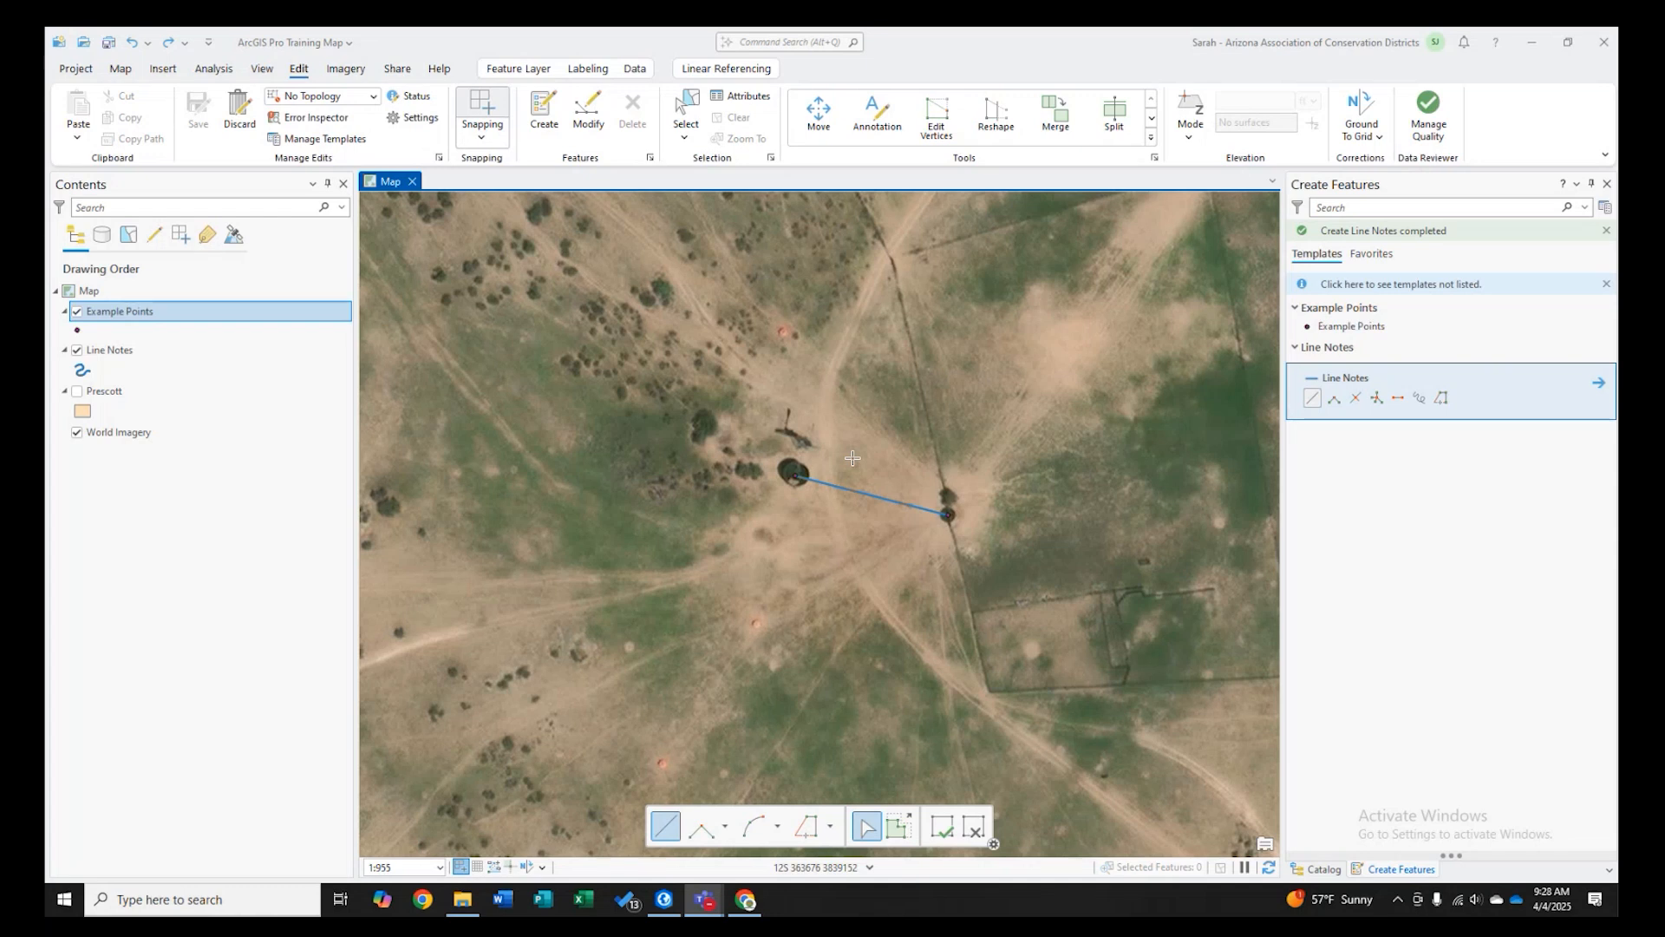
- Close the Create Features pane and browse the Add Data options for adding points from a table
click(1606, 184)
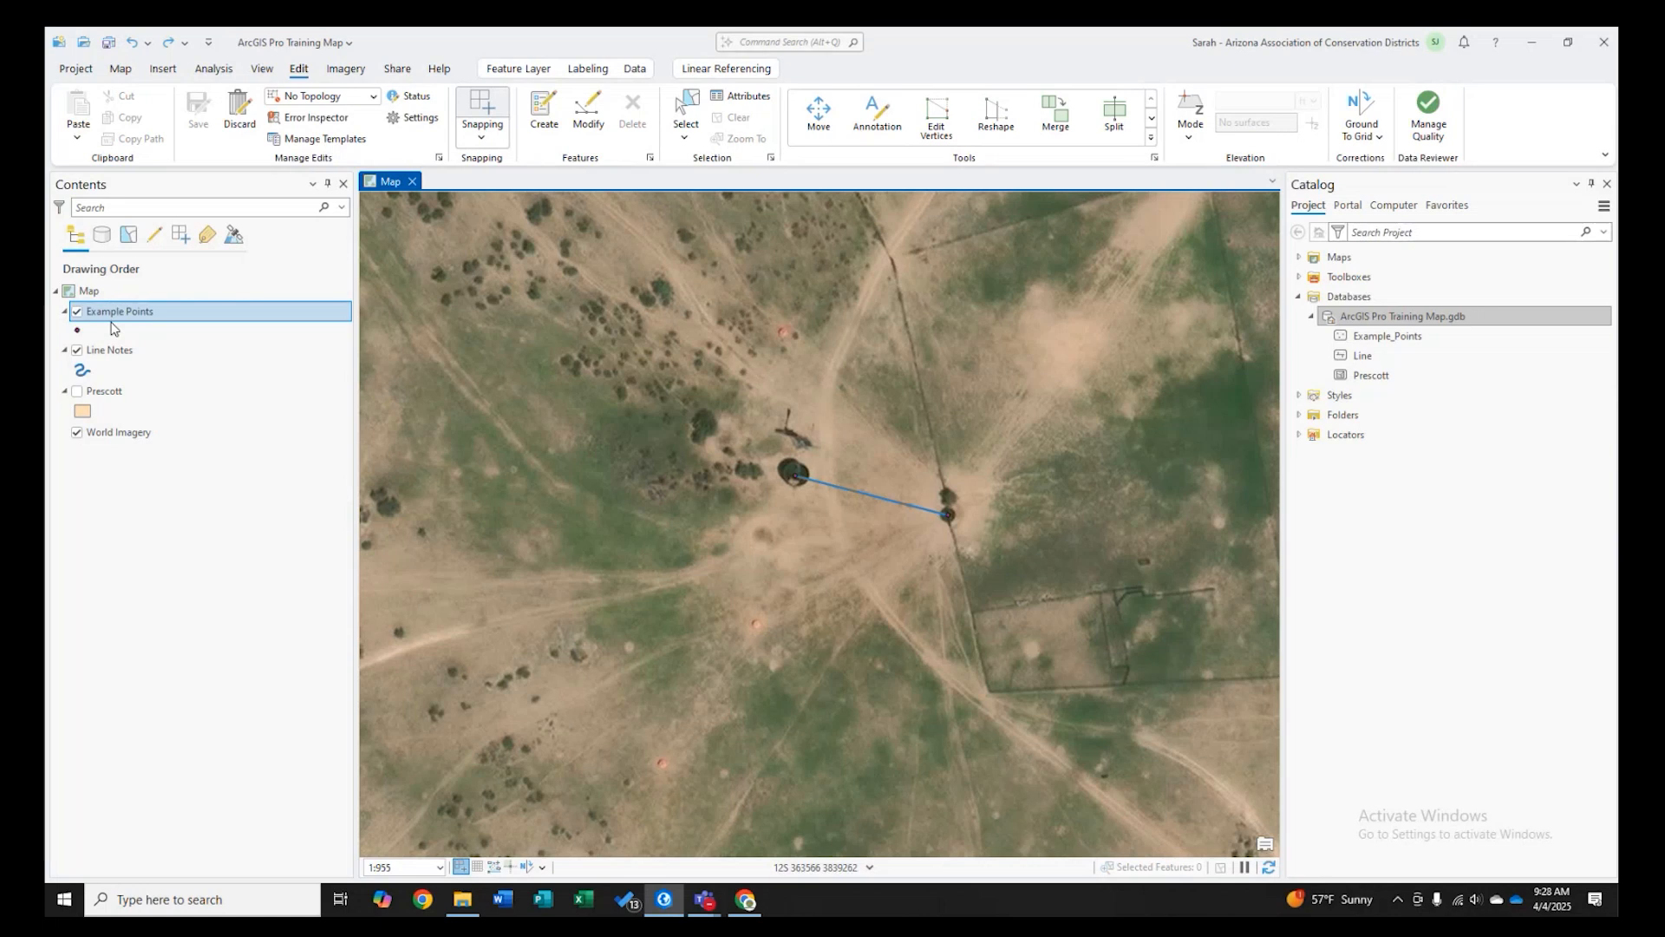
click(162, 70)
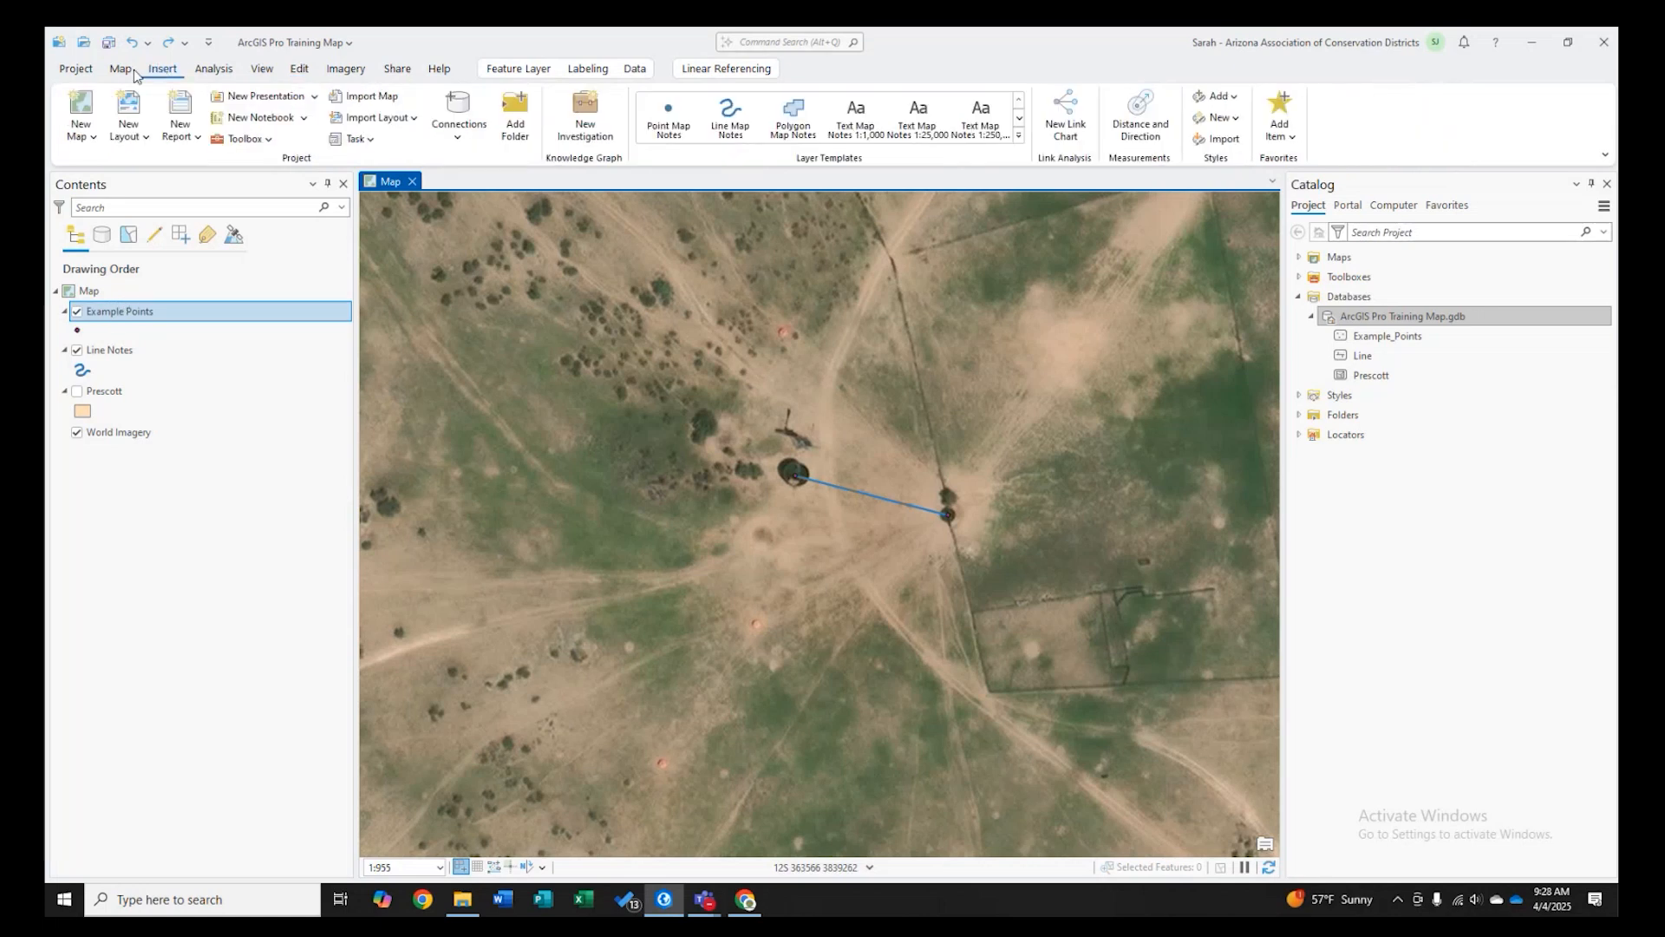
click(121, 70)
click(459, 130)
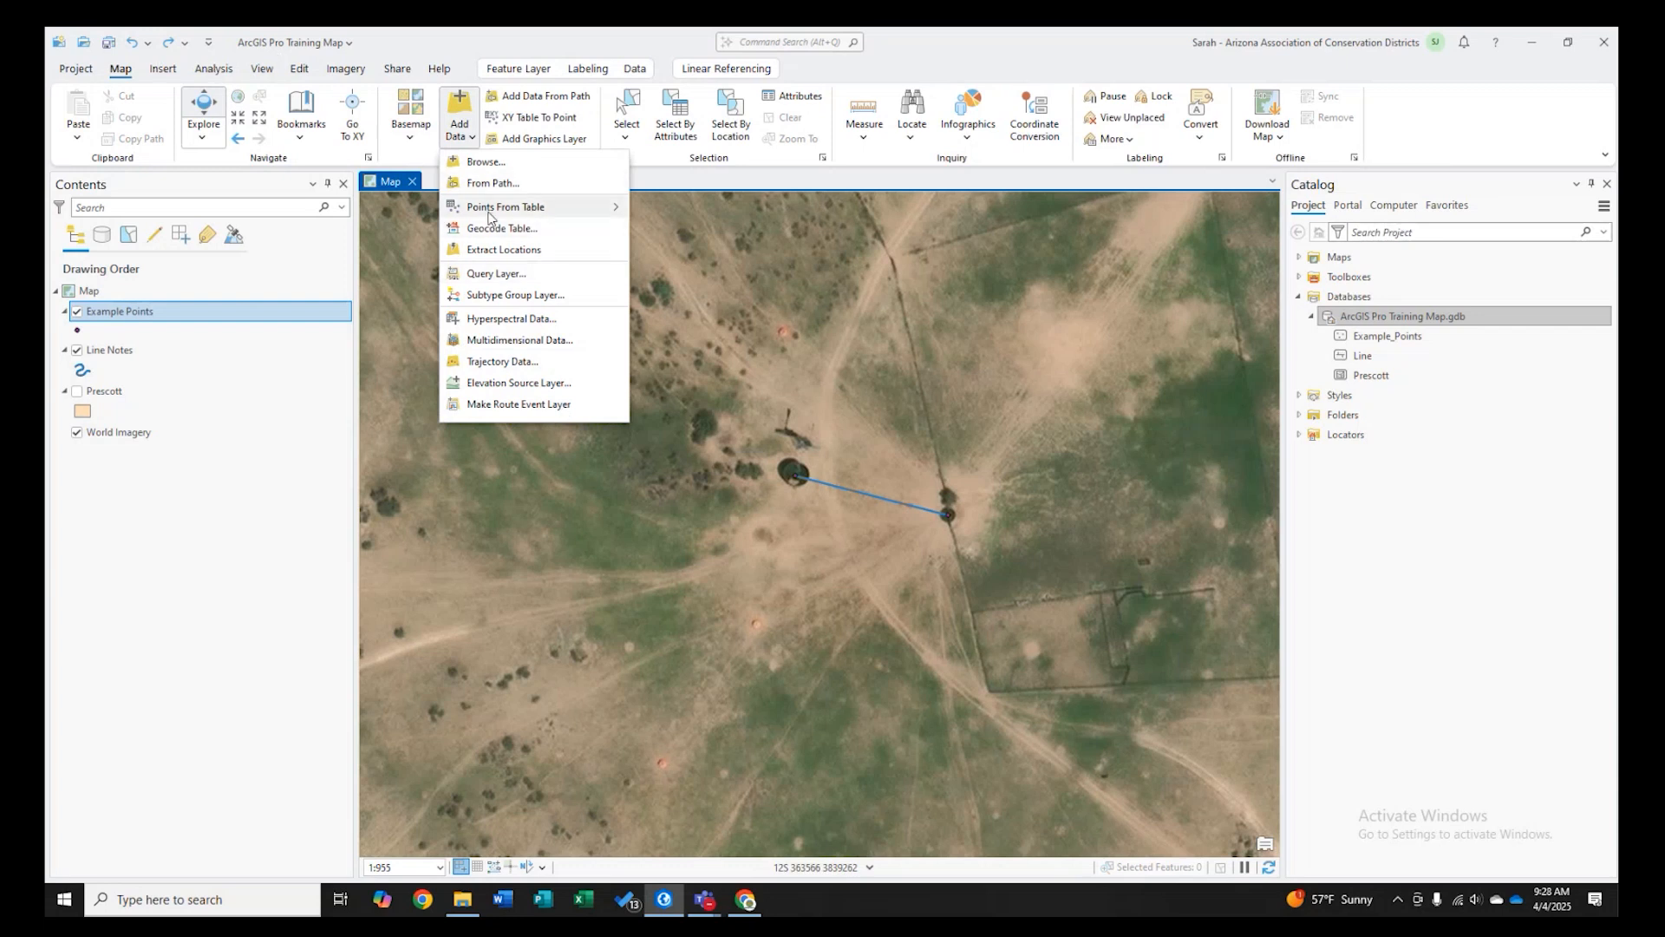
mouse_move(538, 217)
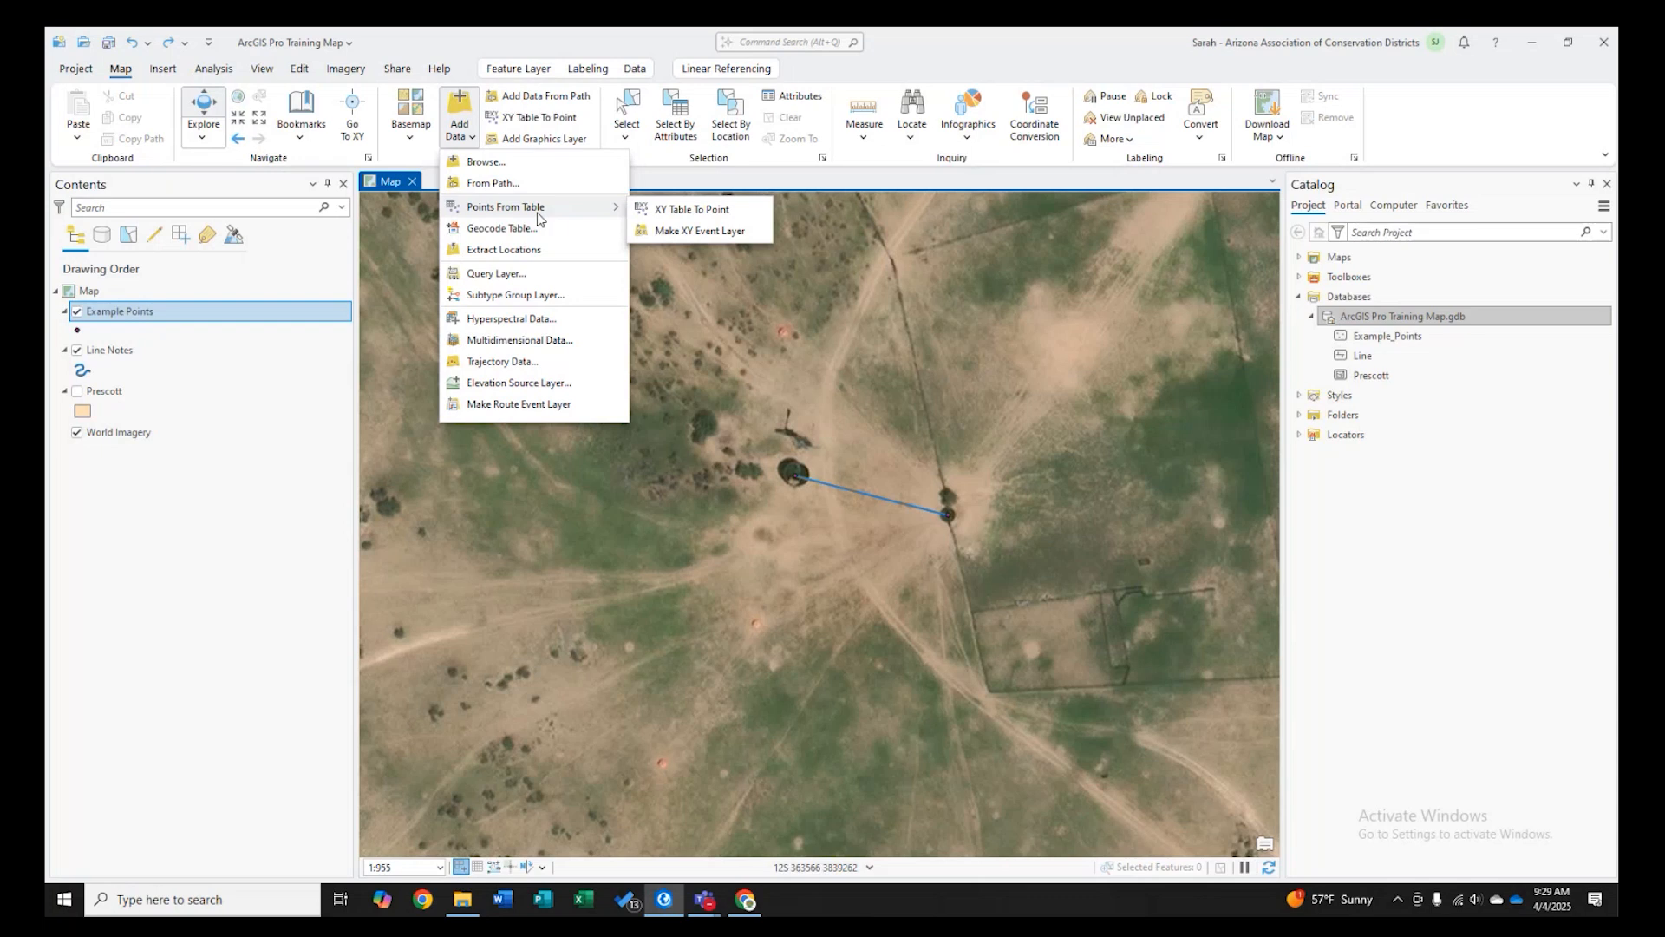
click(728, 294)
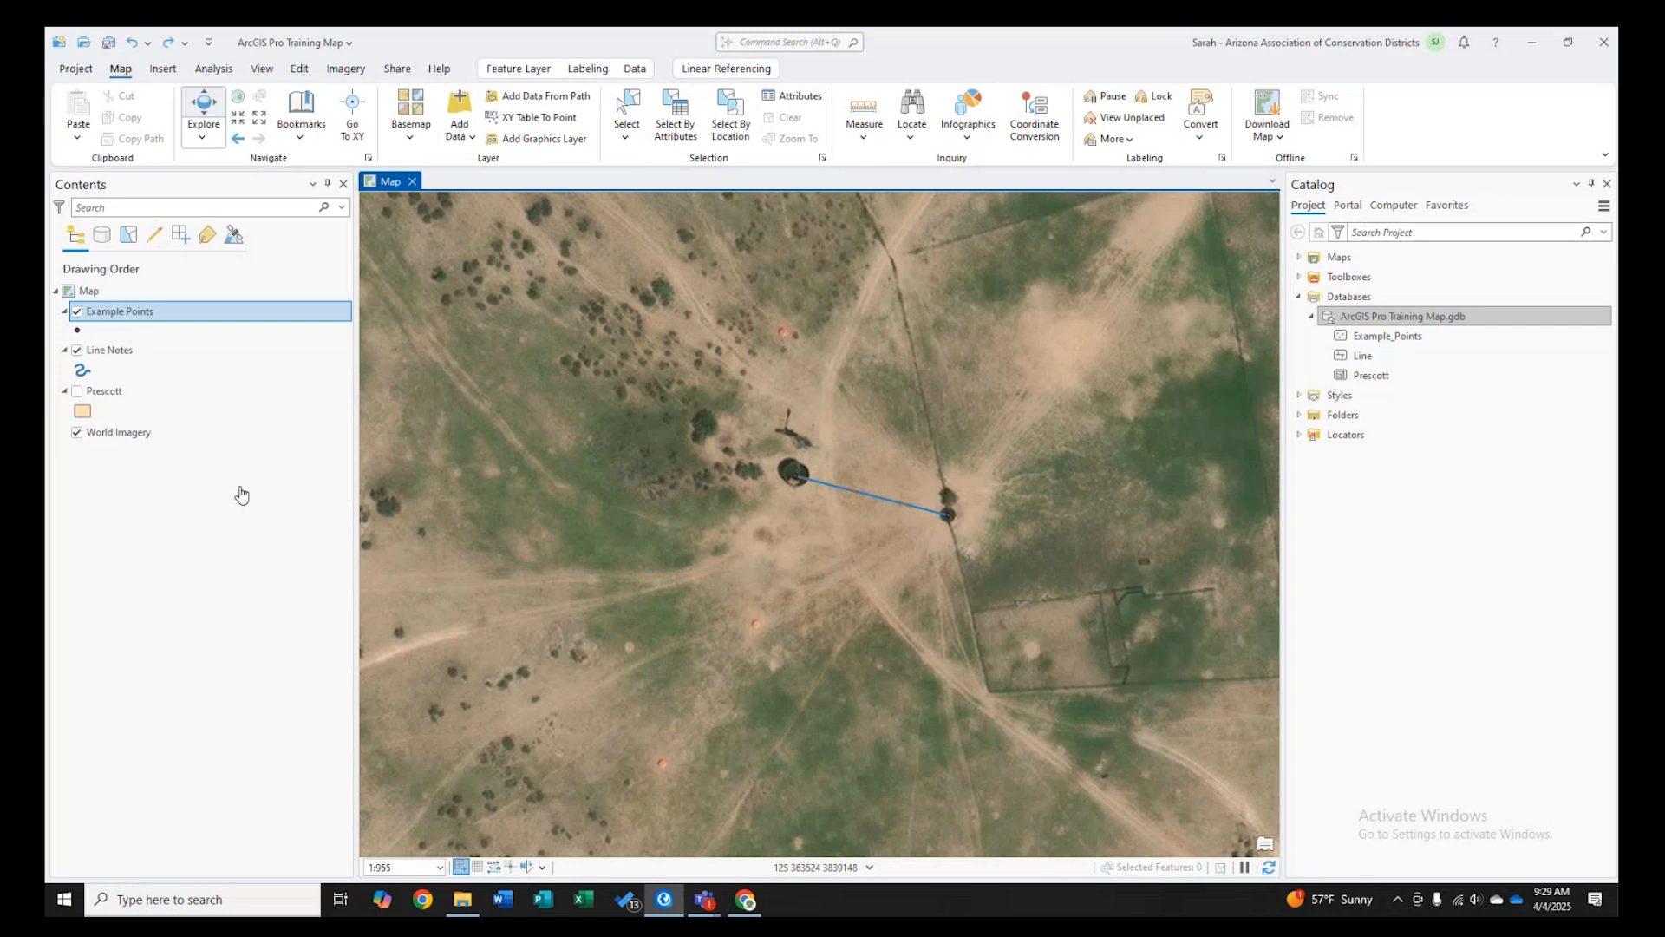
- Open the Example Points layer's symbology and its point symbol gallery
right_click(110, 318)
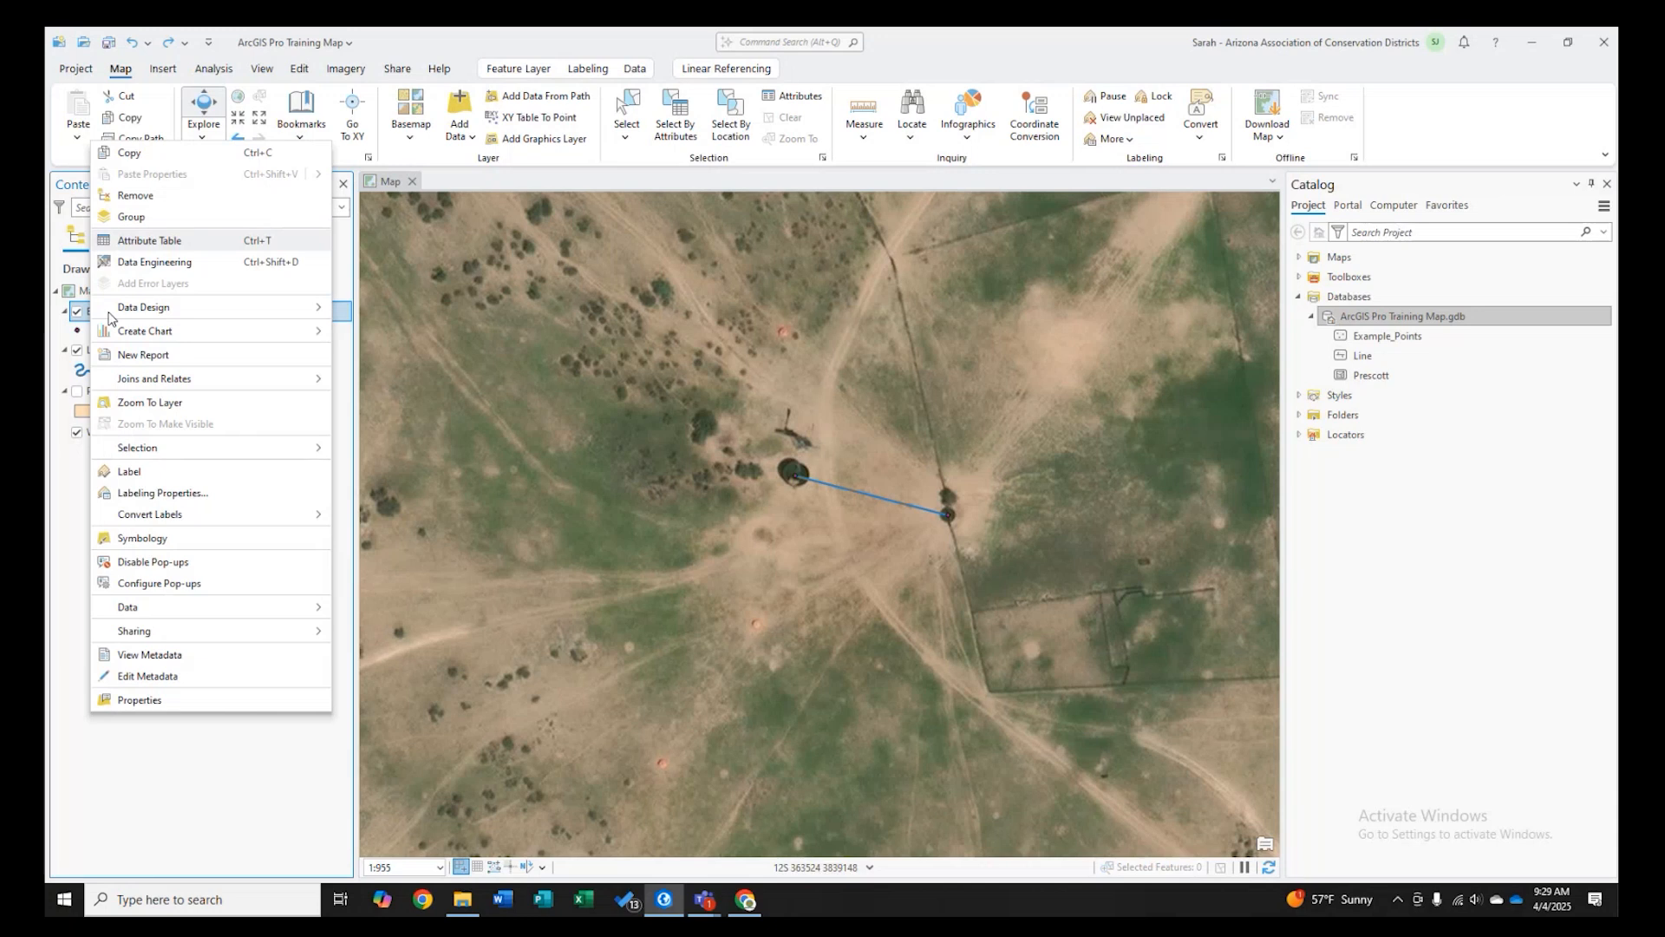
click(72, 497)
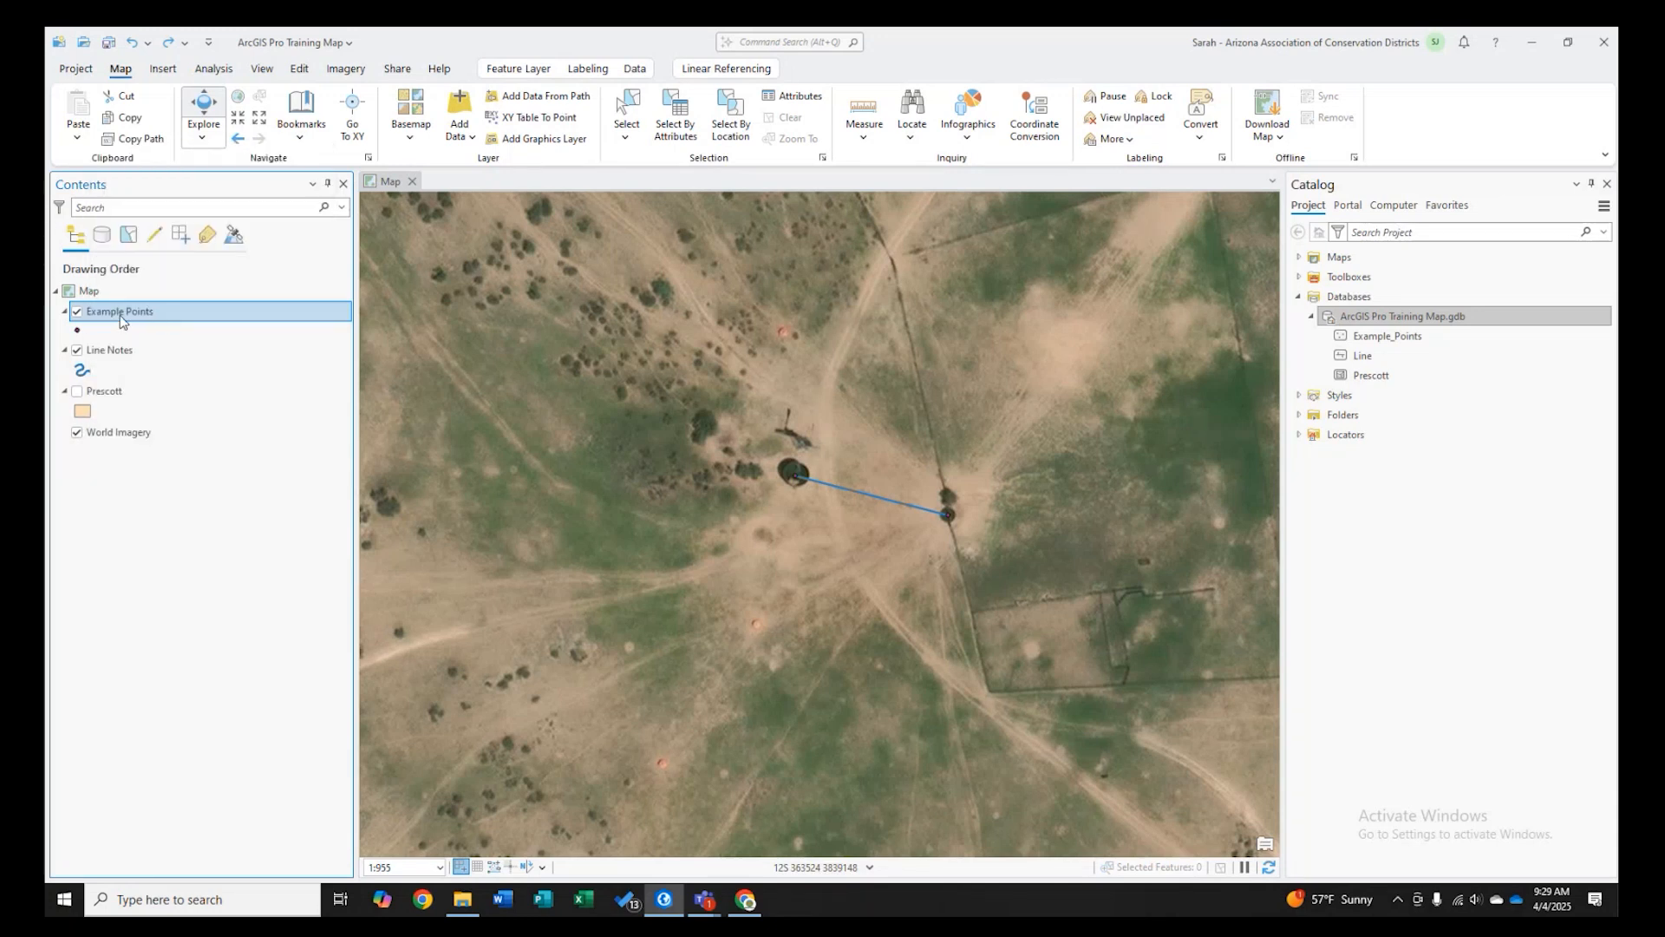
right_click(160, 319)
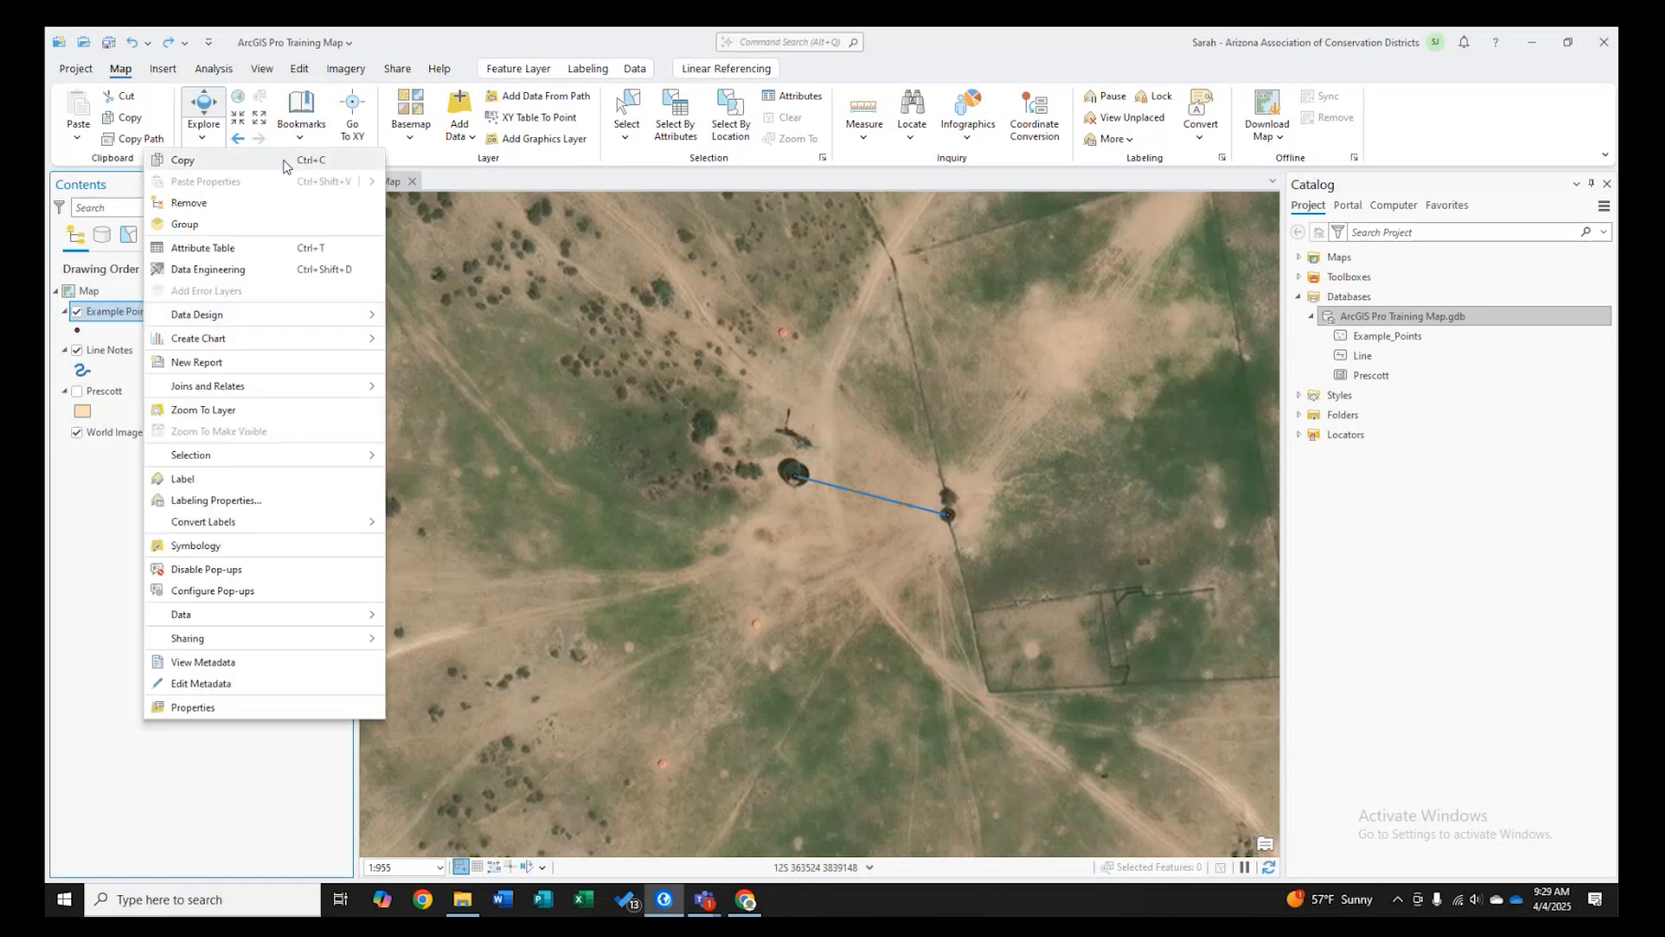
click(196, 545)
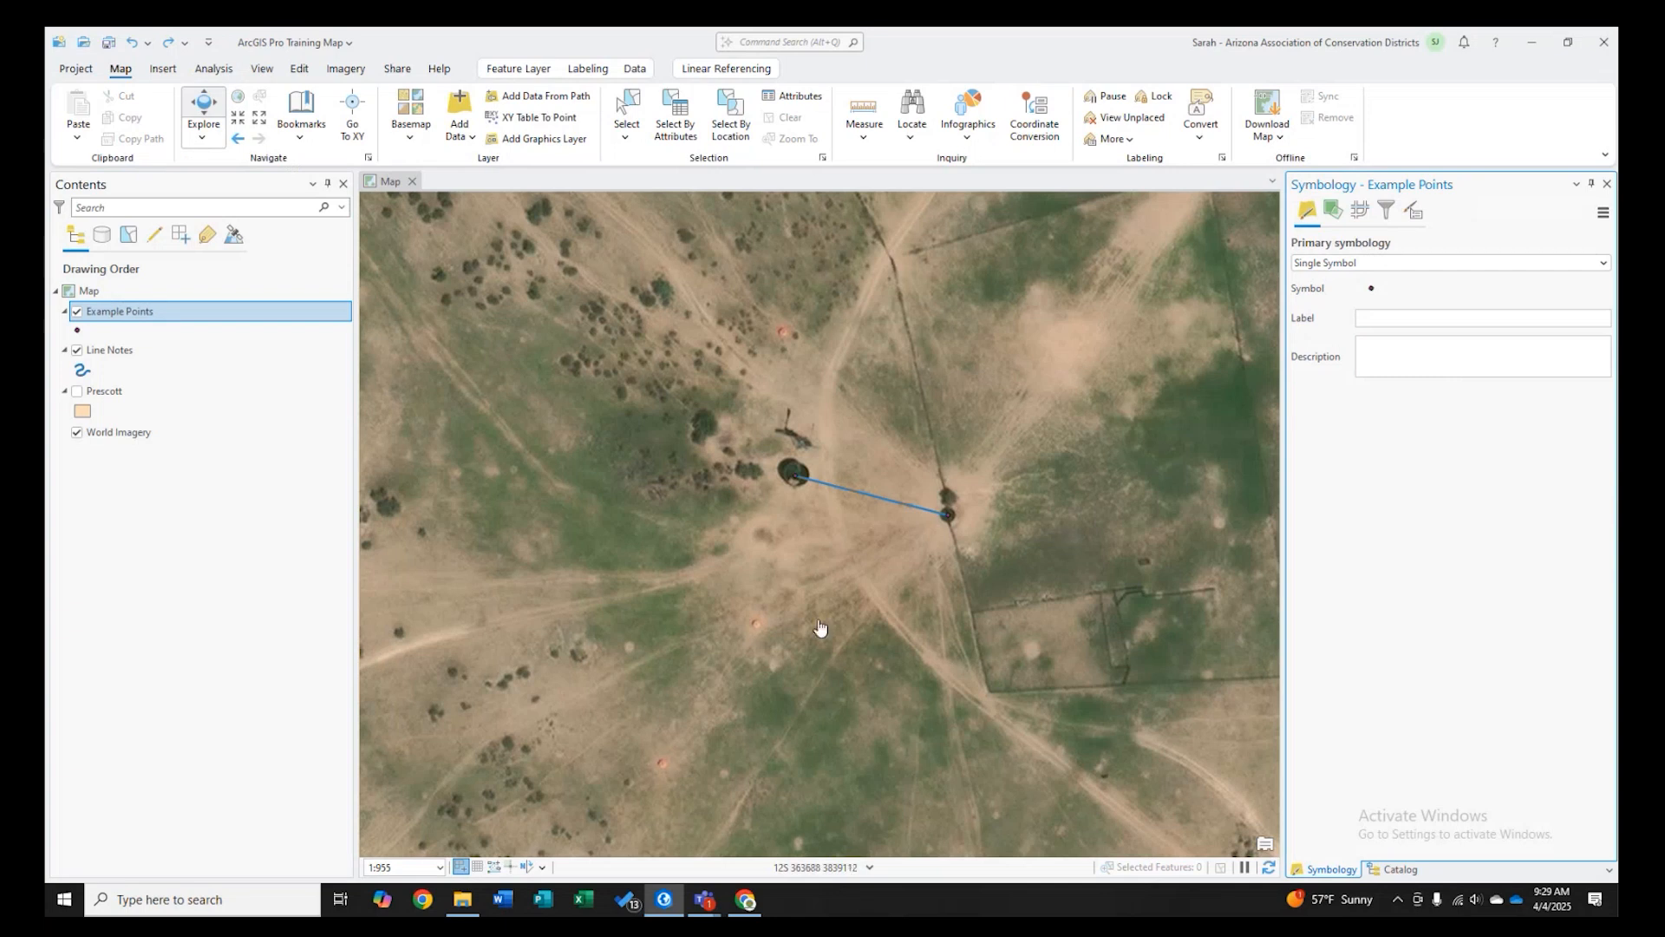
click(77, 333)
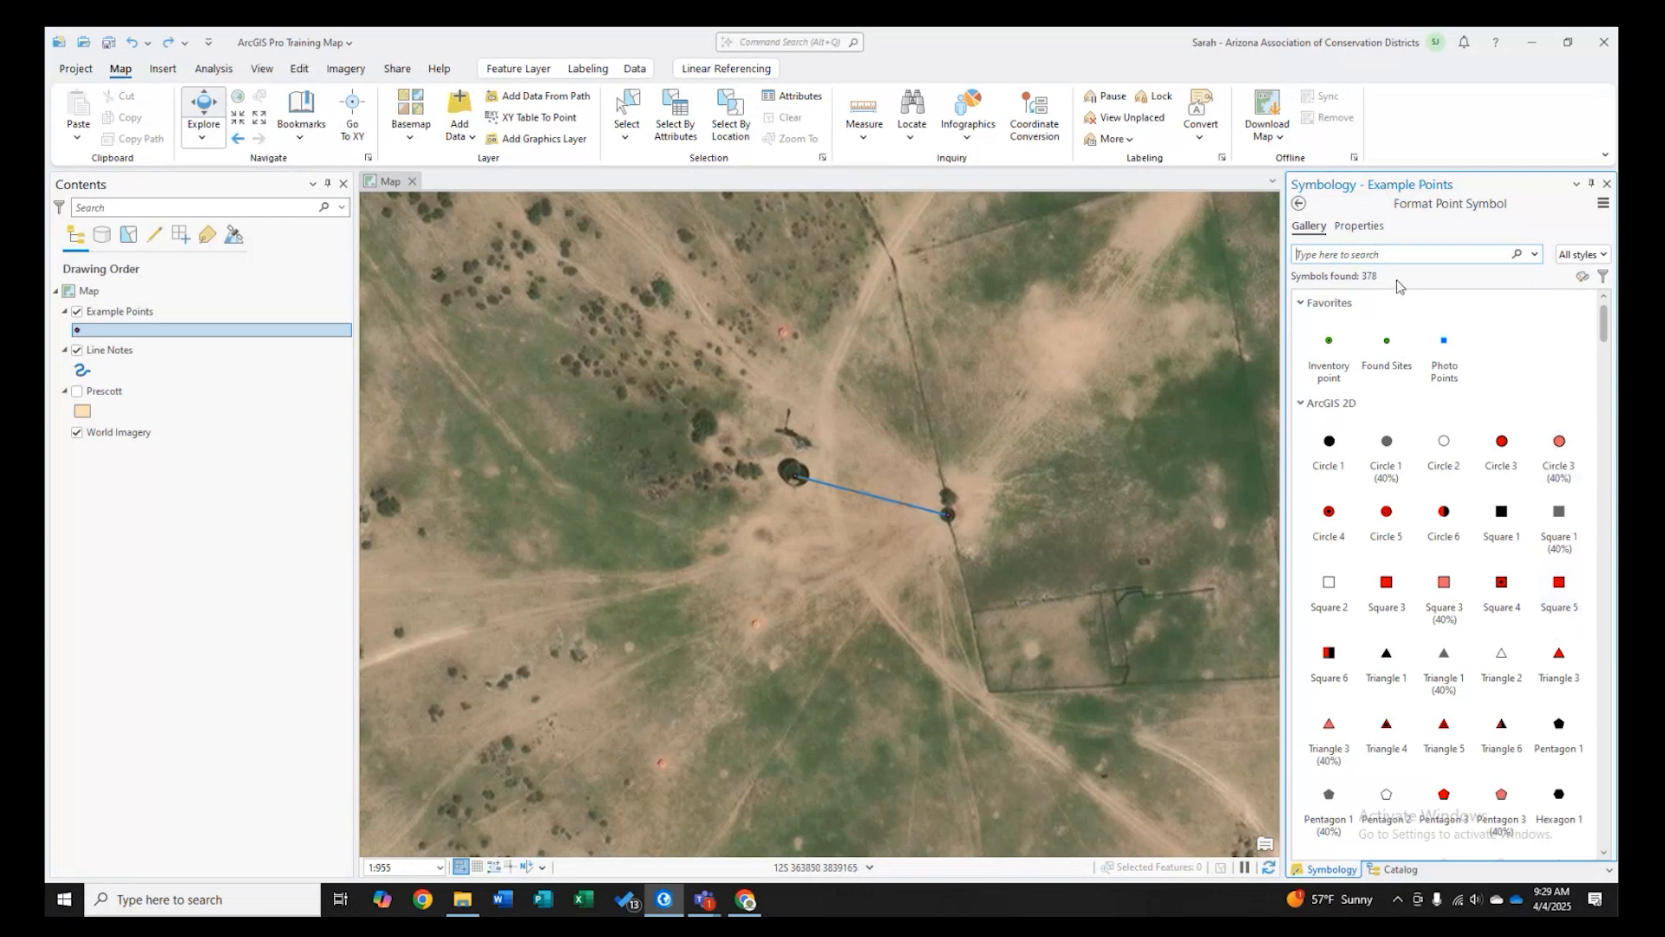
click(1300, 204)
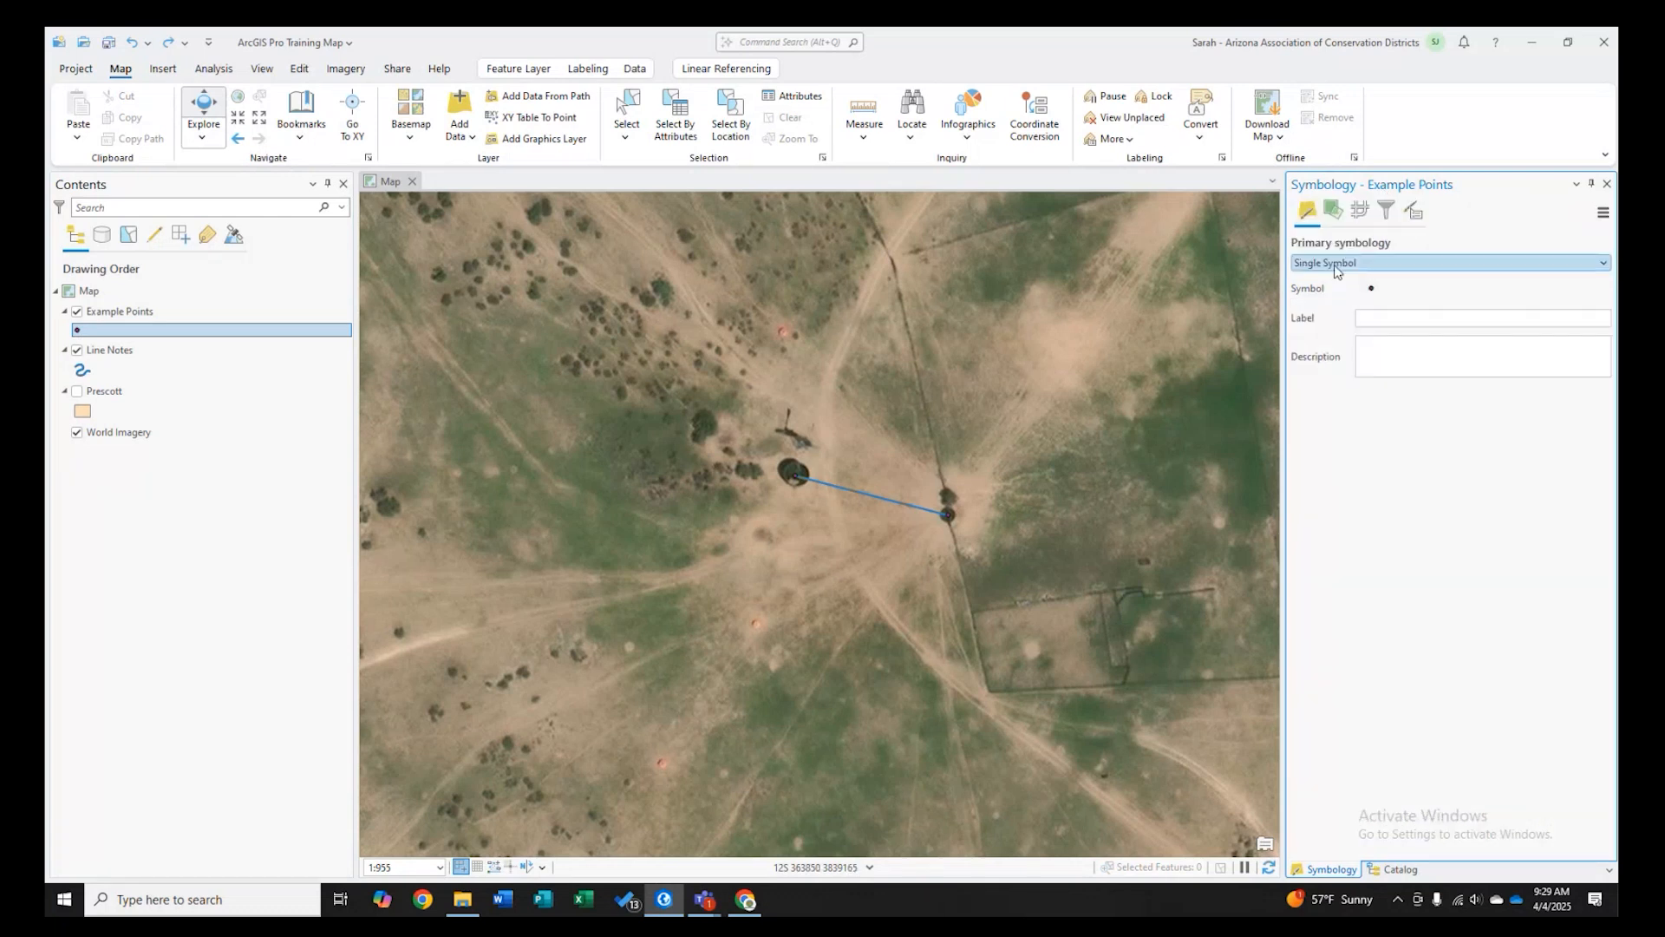
click(1372, 289)
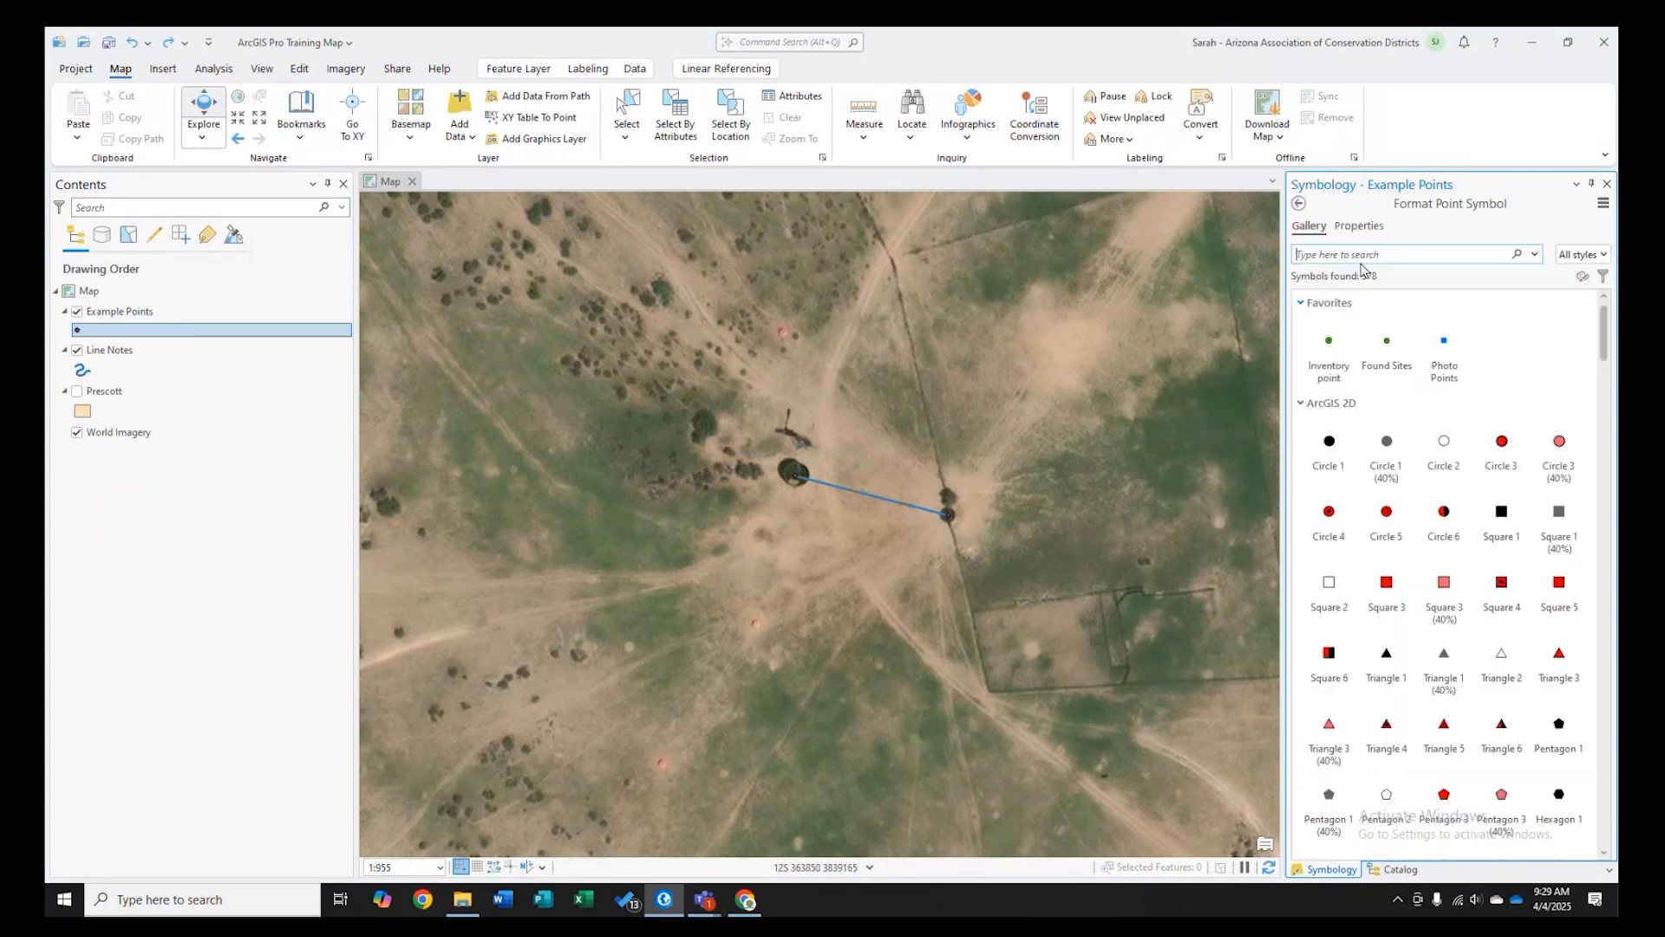
- Browse the Favorites and ArcGIS 2D categories of the point symbol gallery
click(1328, 302)
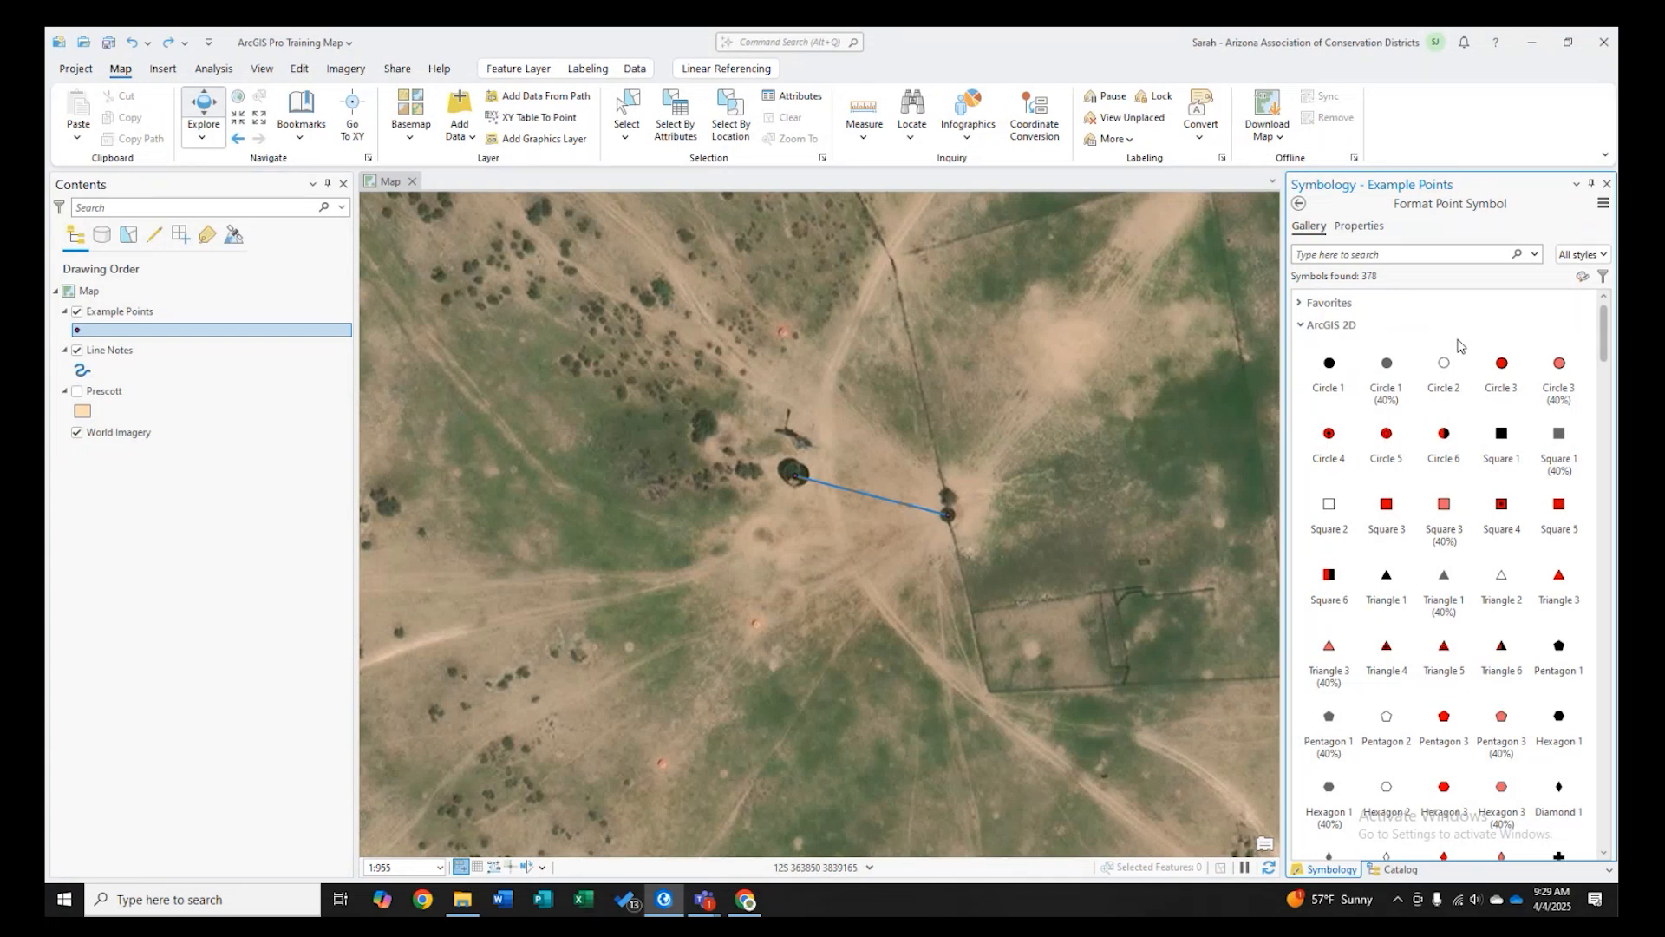
scroll(1444, 399, down, 3)
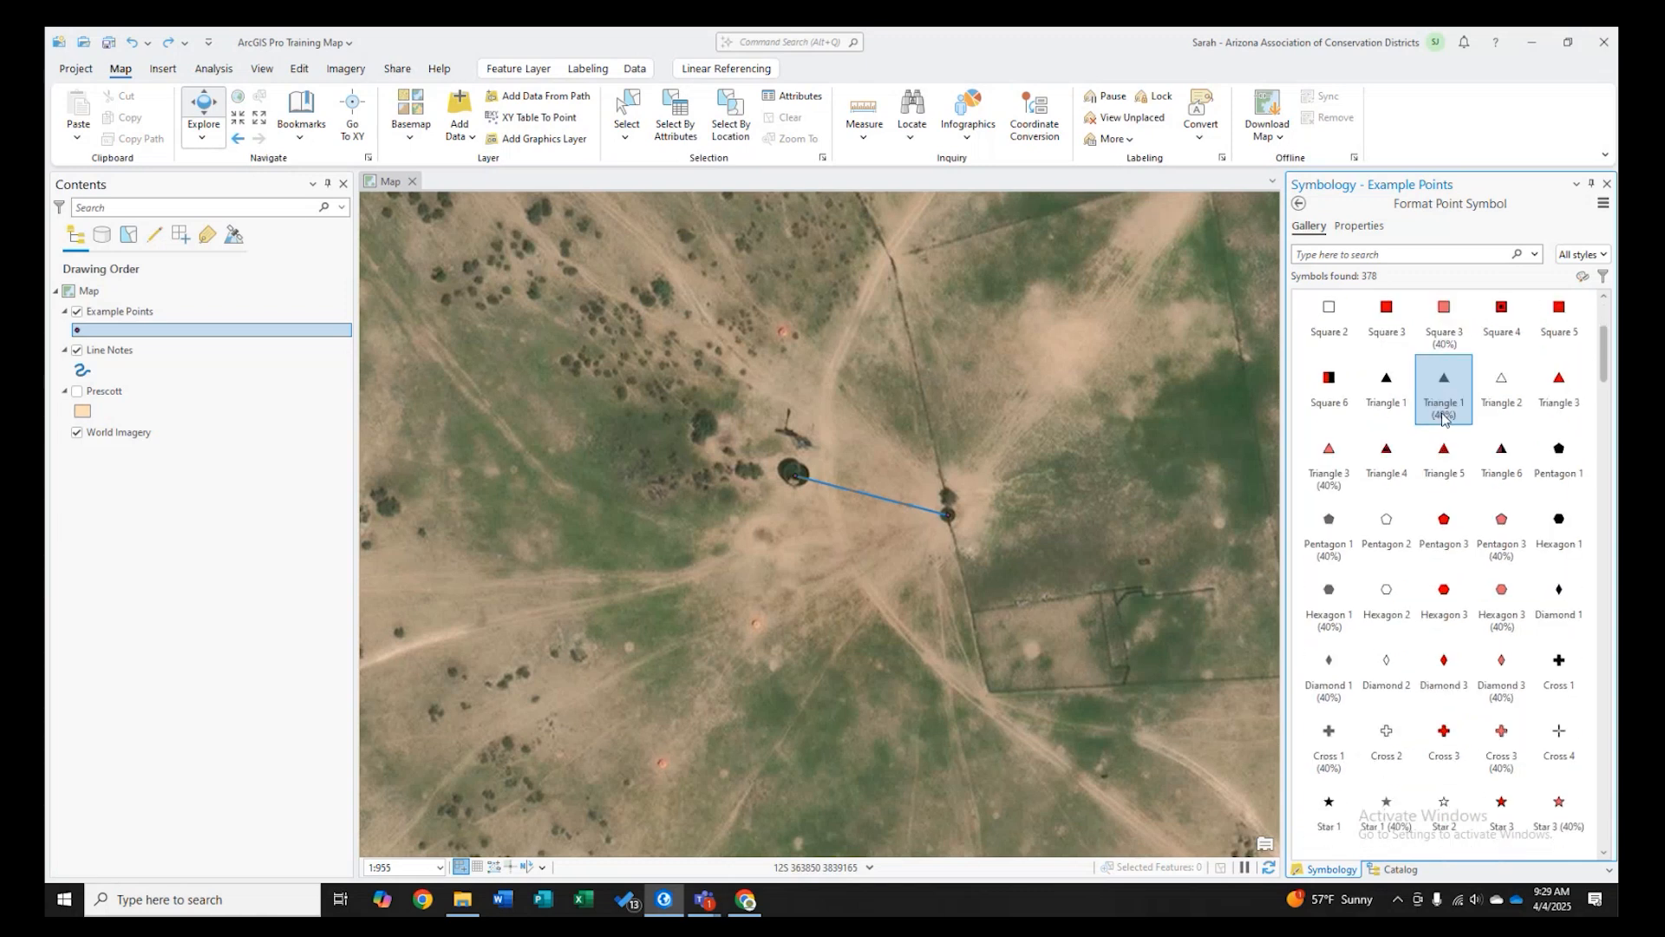
scroll(1444, 418, down, 20)
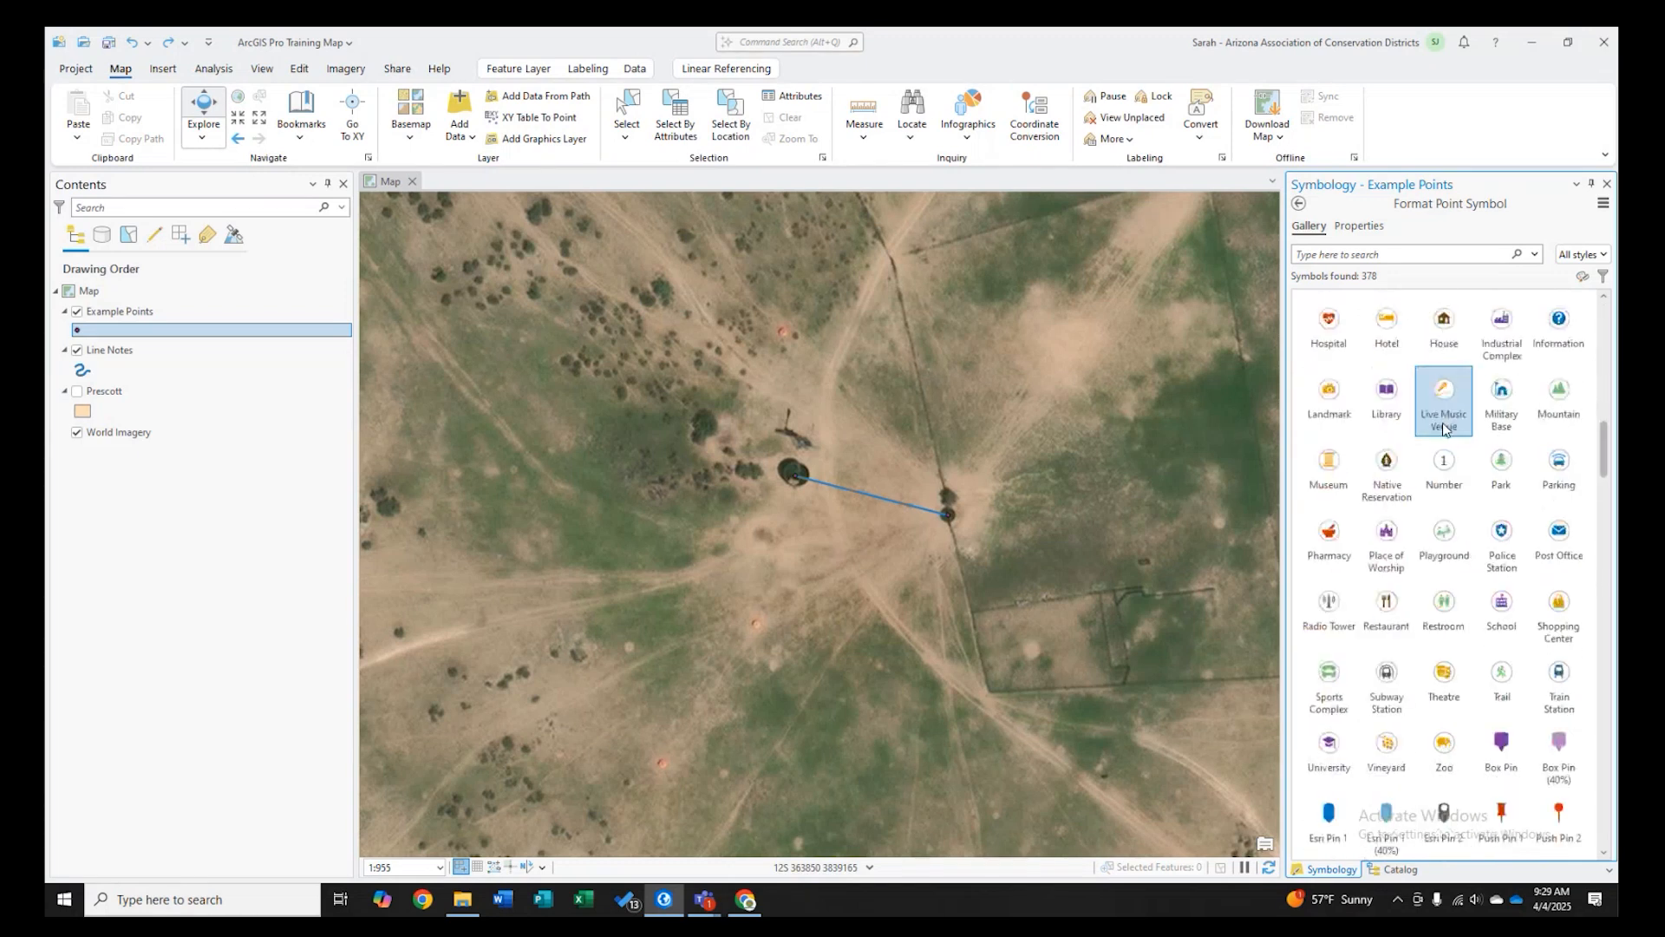
scroll(1443, 427, down, 10)
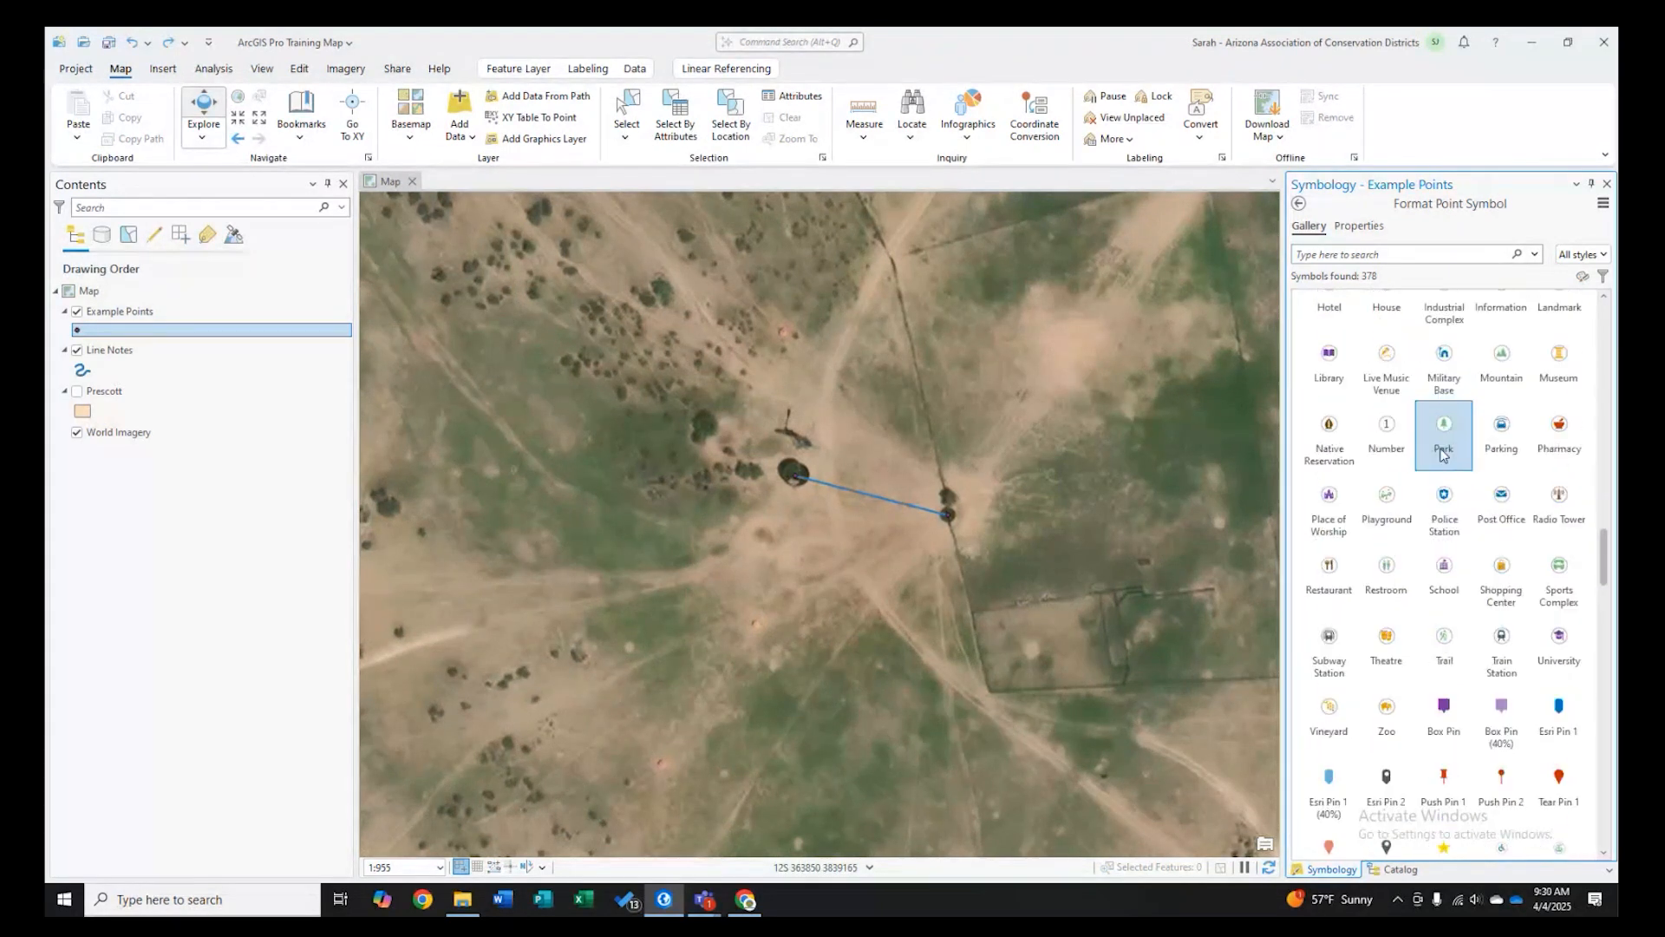
scroll(1444, 460, down, 15)
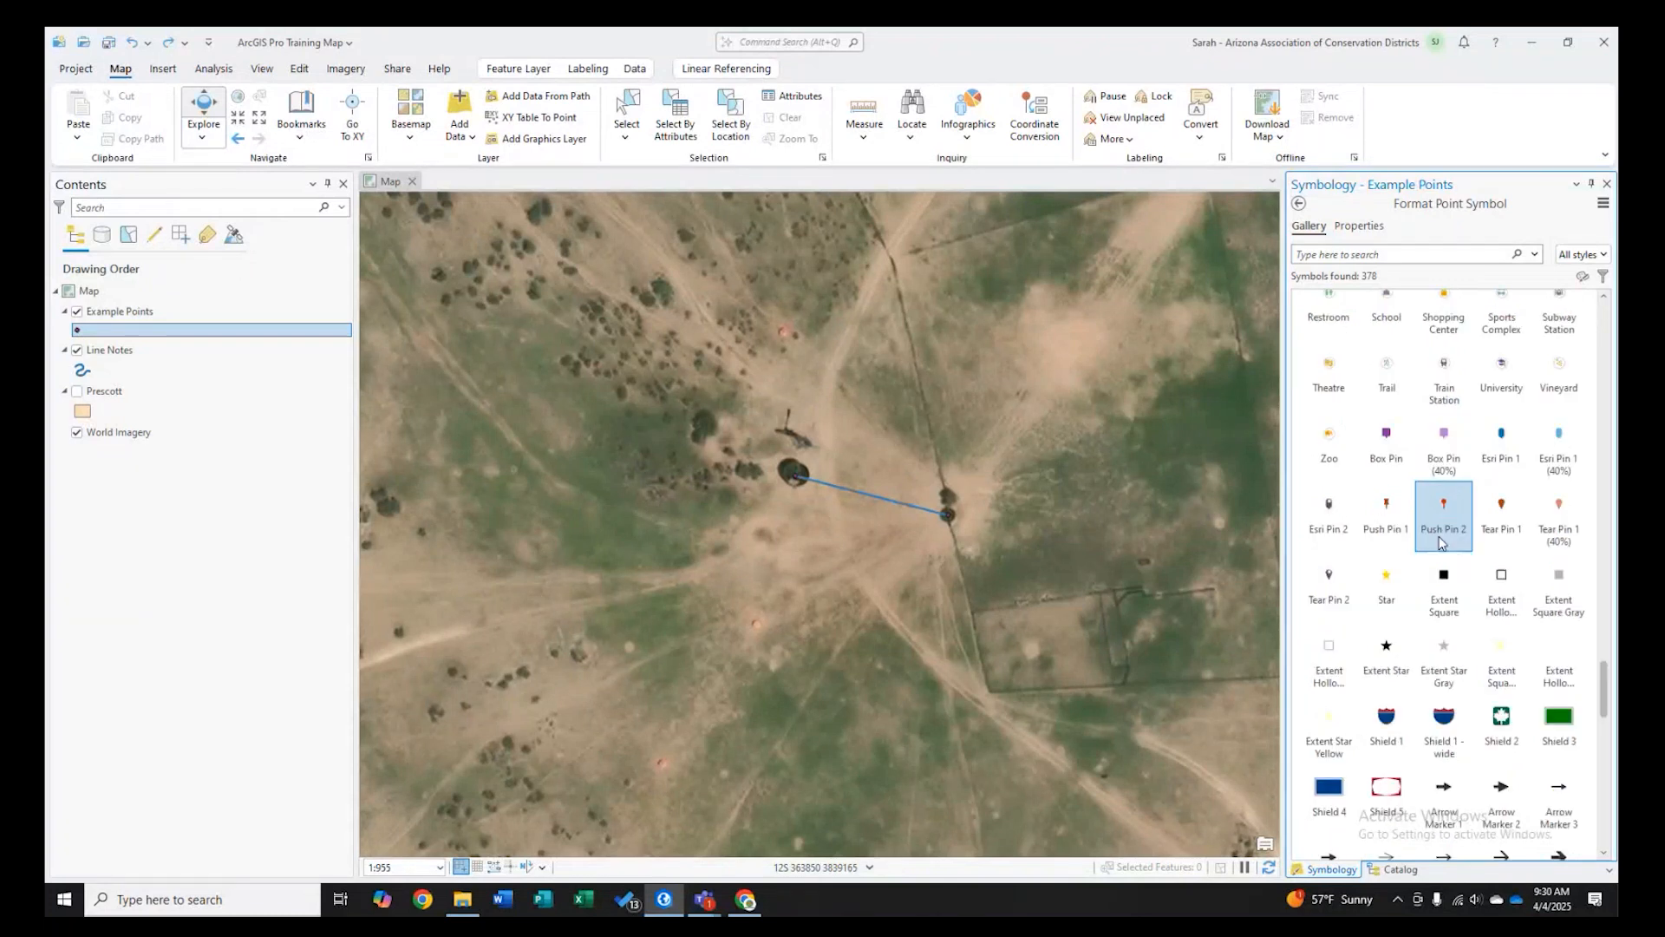
scroll(1437, 607, down, 5)
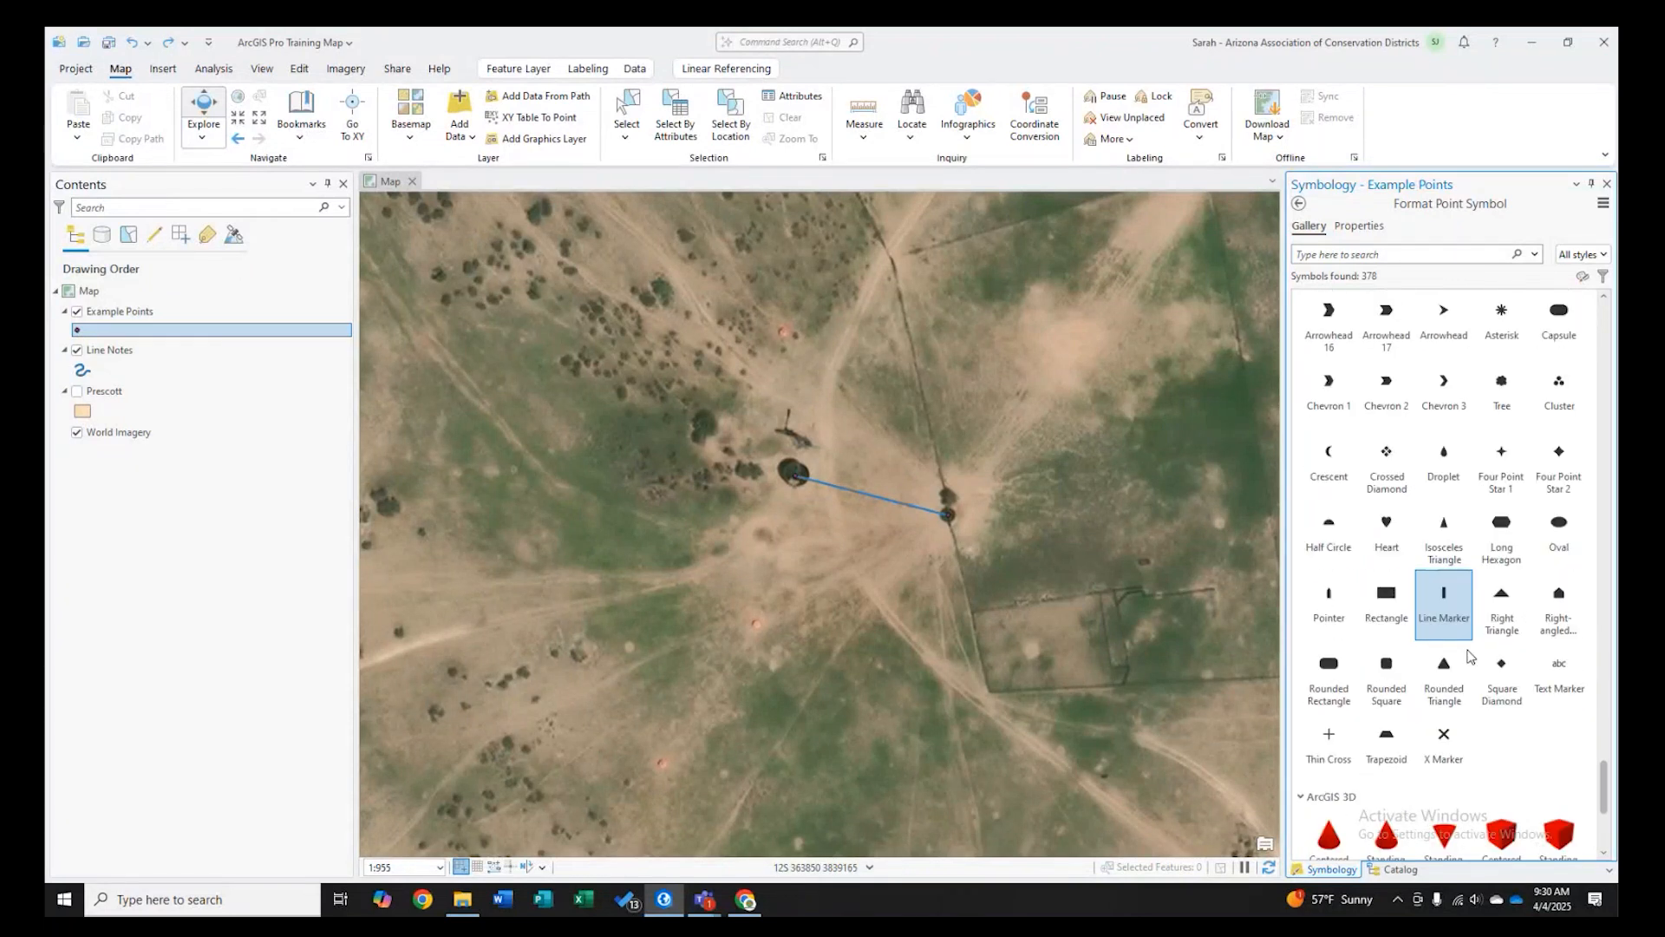
drag(1605, 768, 1604, 321)
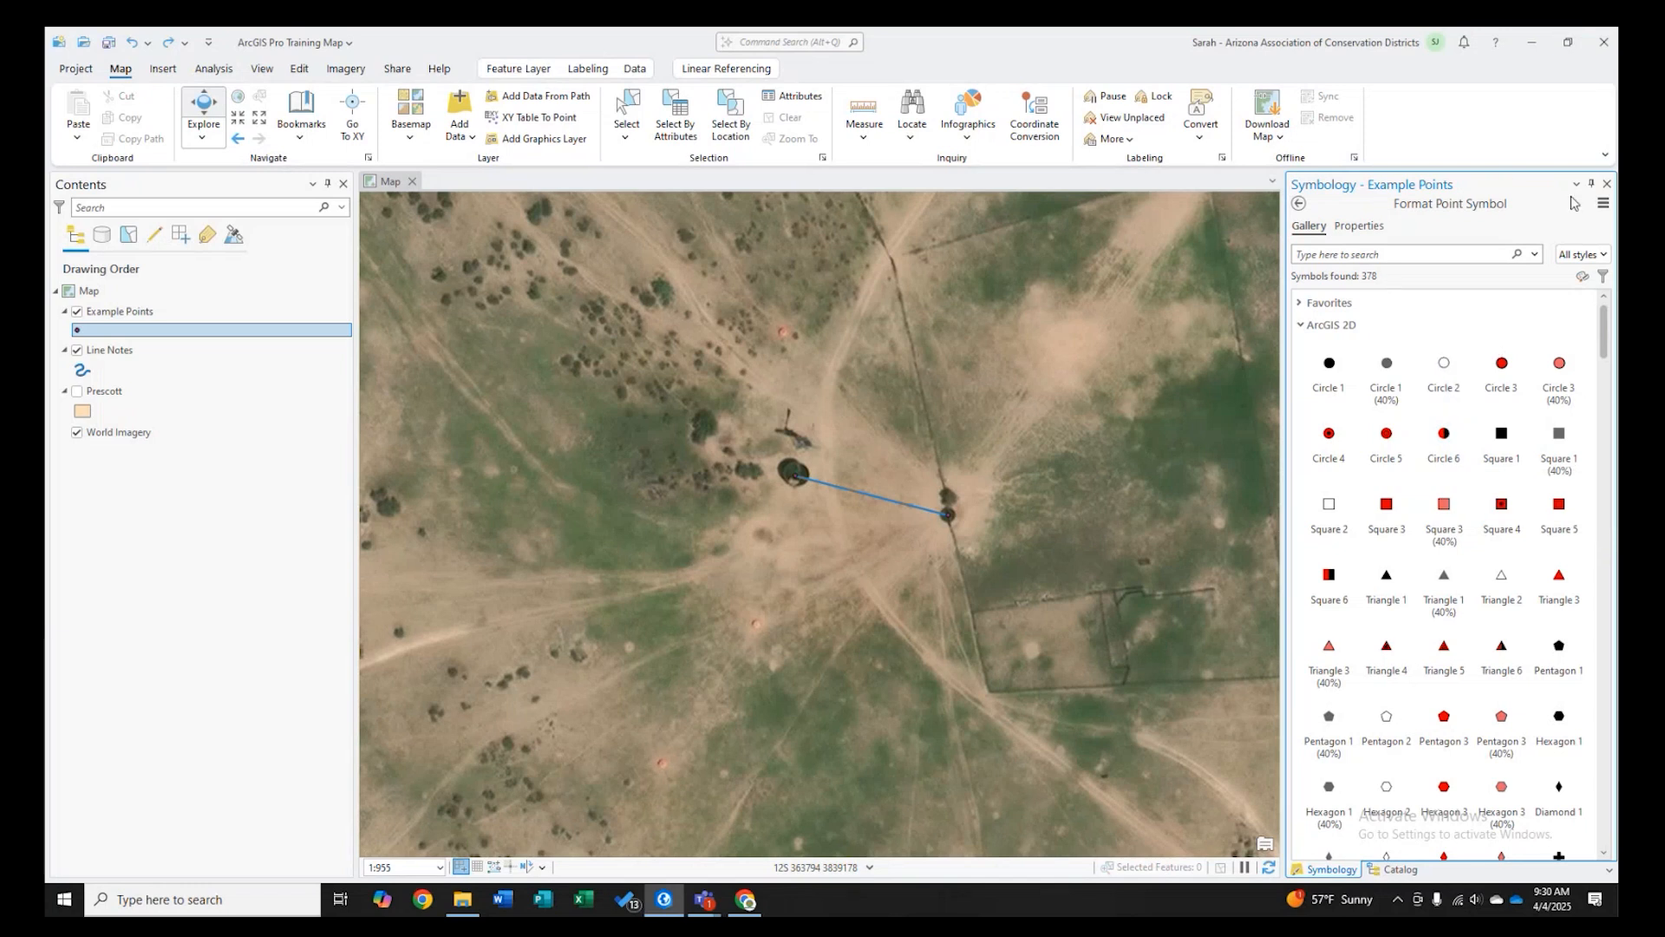
click(1607, 200)
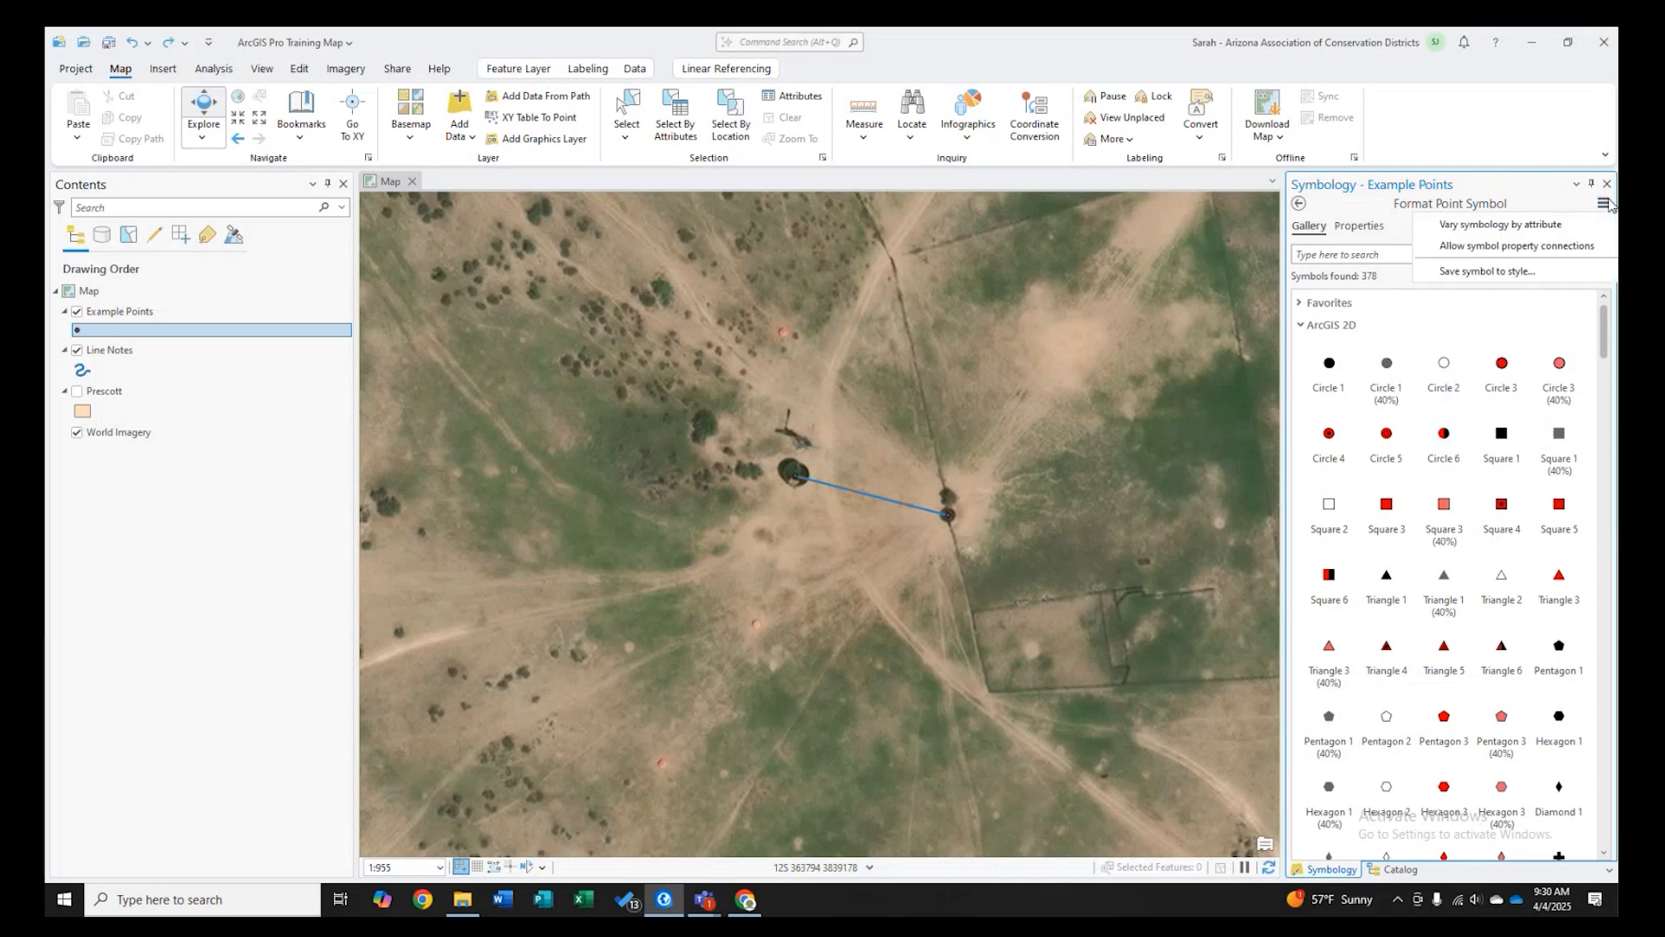
click(1549, 190)
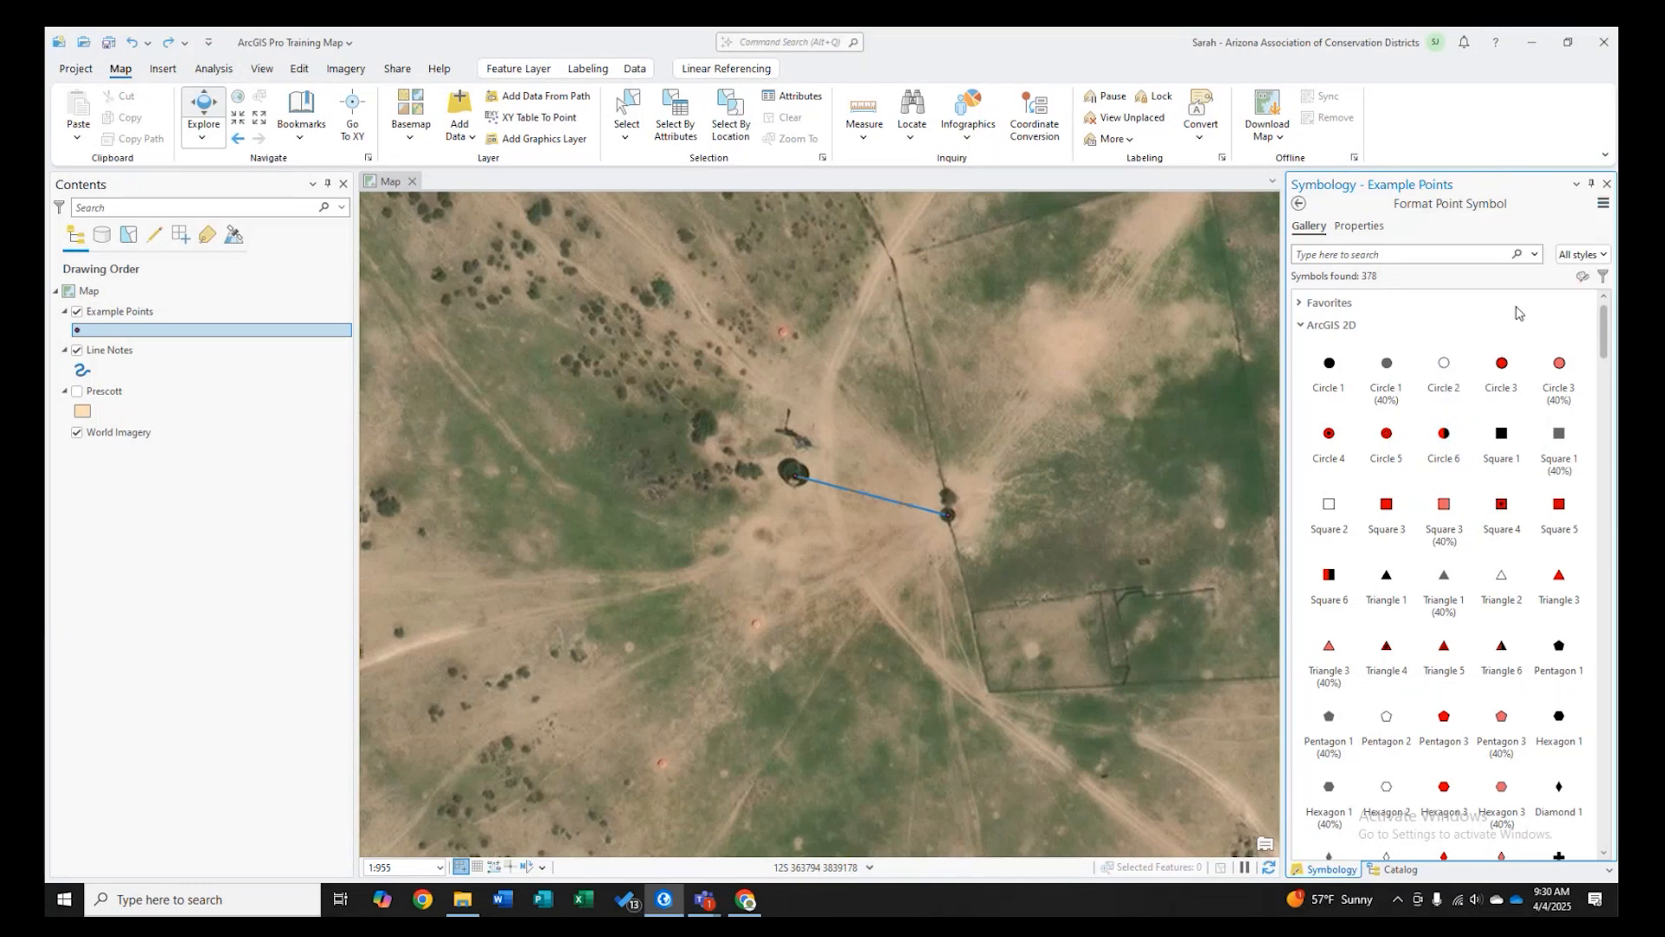
click(1302, 326)
click(1302, 348)
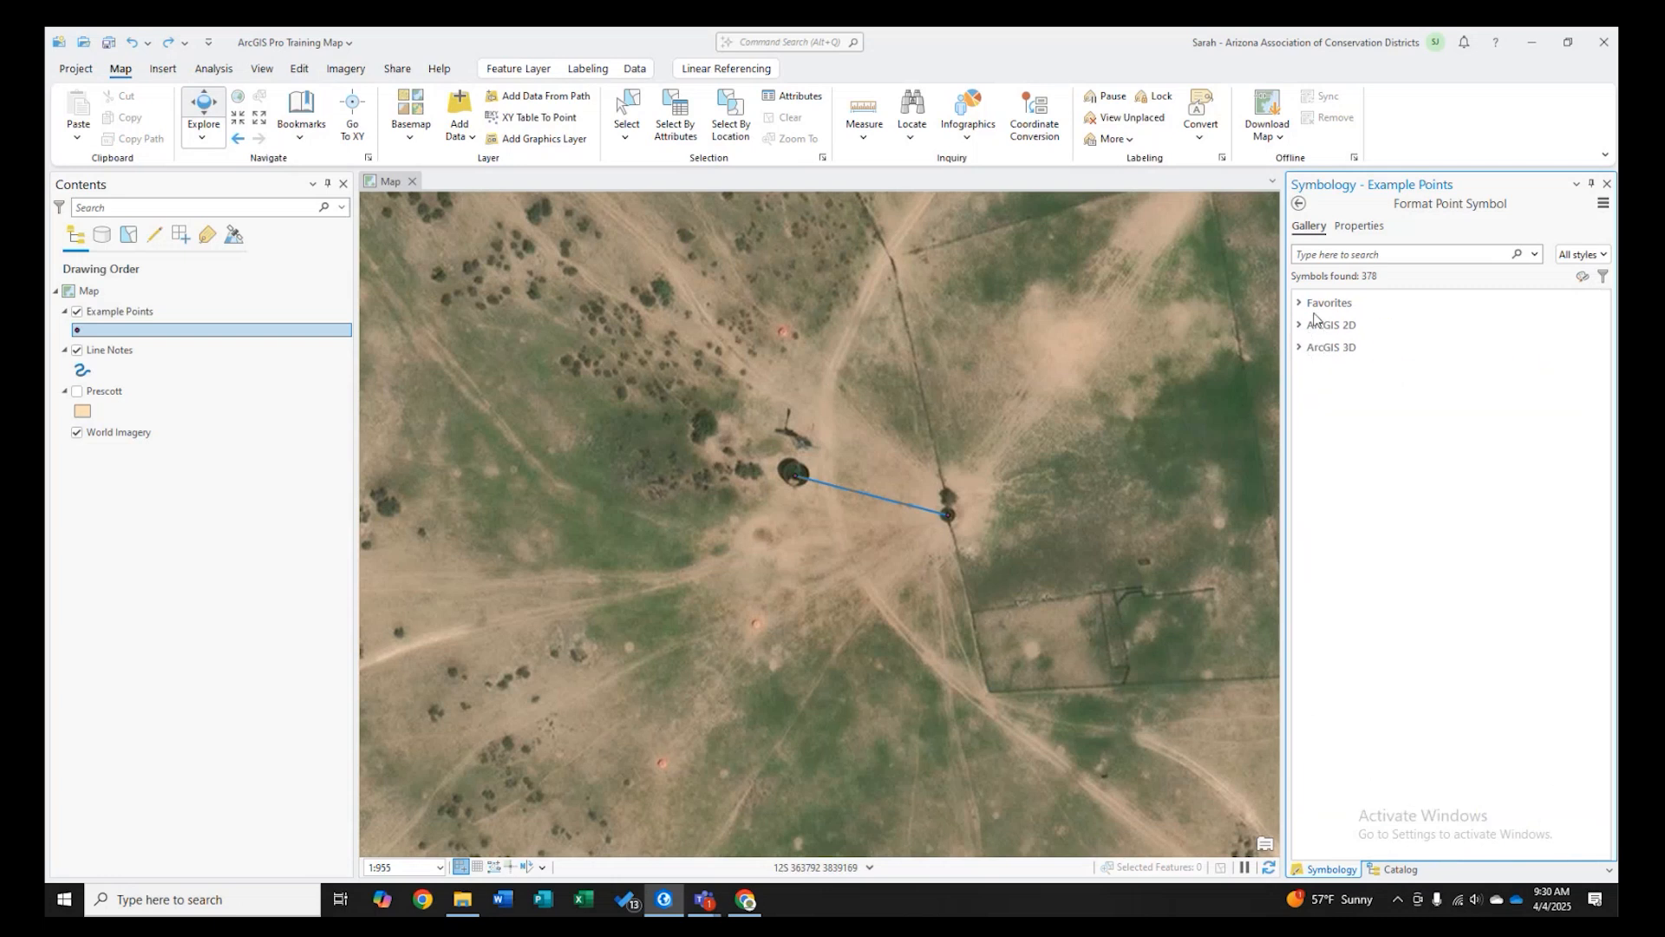
click(1300, 304)
click(1301, 402)
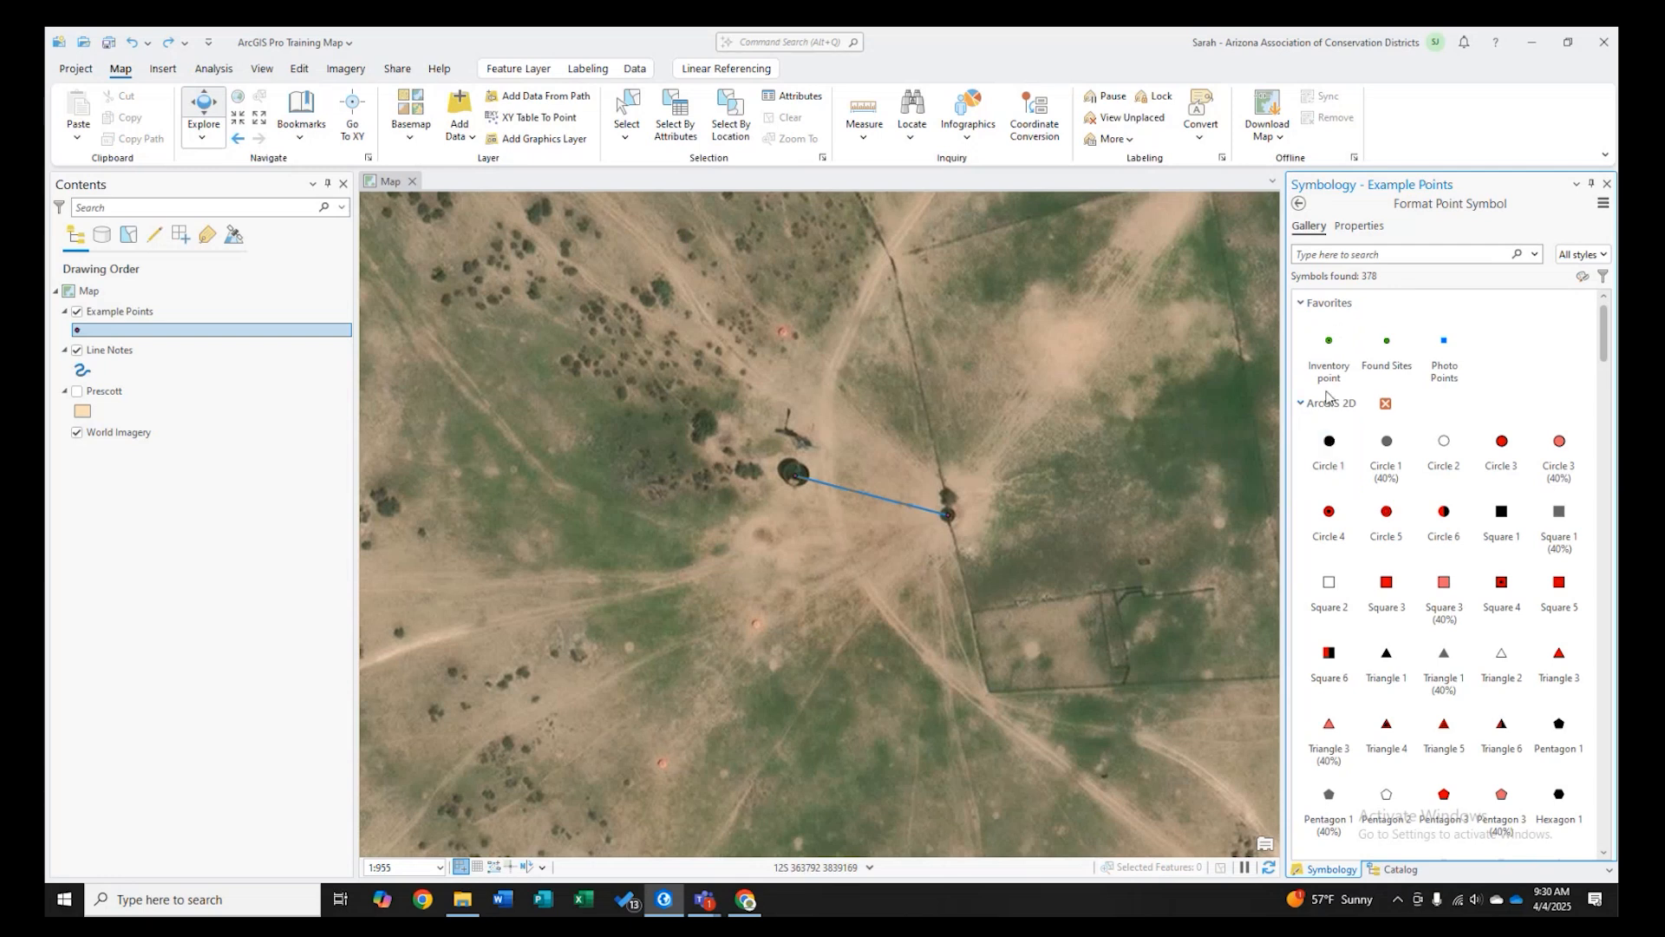
- Apply the Circle 1 symbol to the Example Points layer and open the symbol's properties
click(1300, 303)
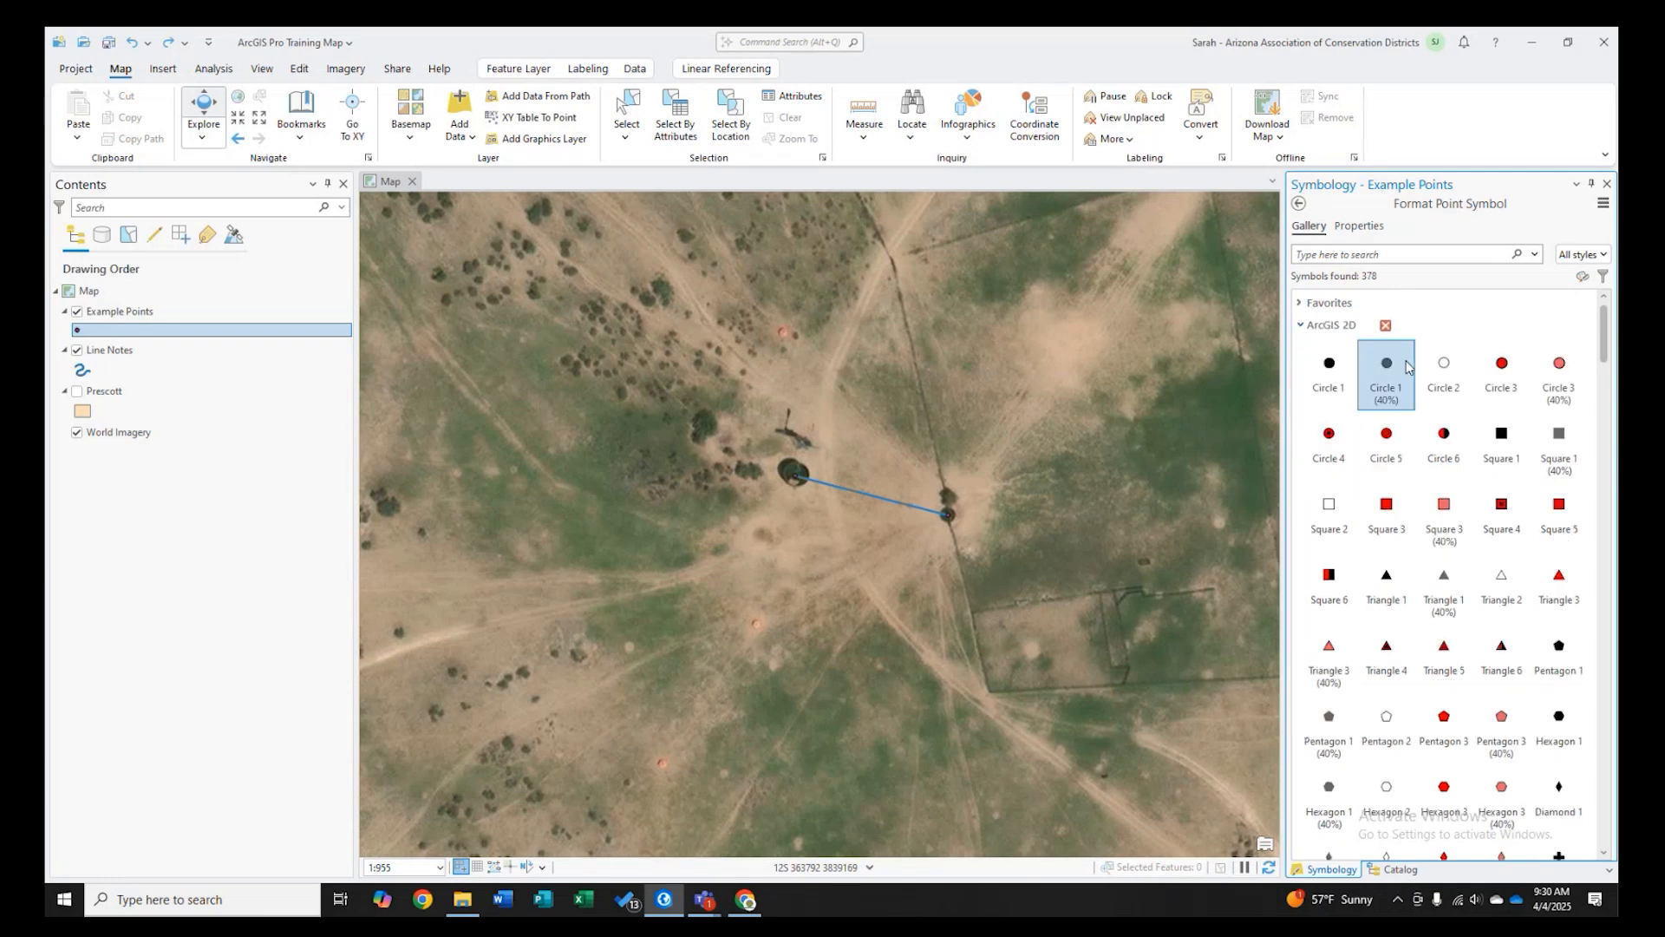
click(1321, 376)
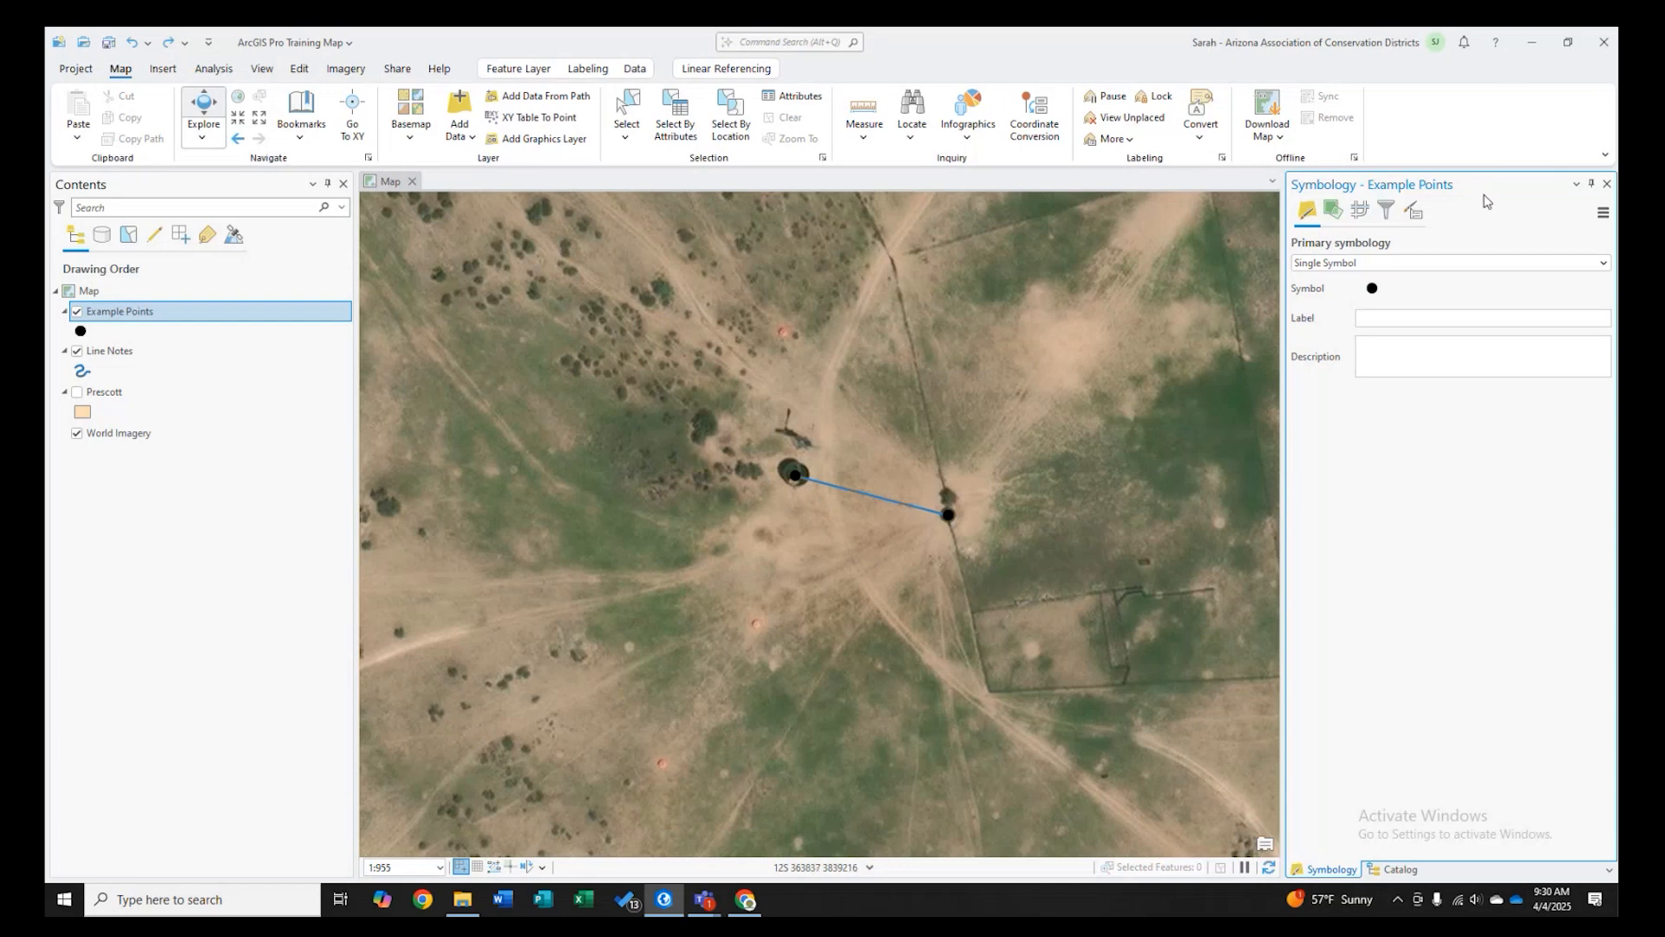
click(1385, 287)
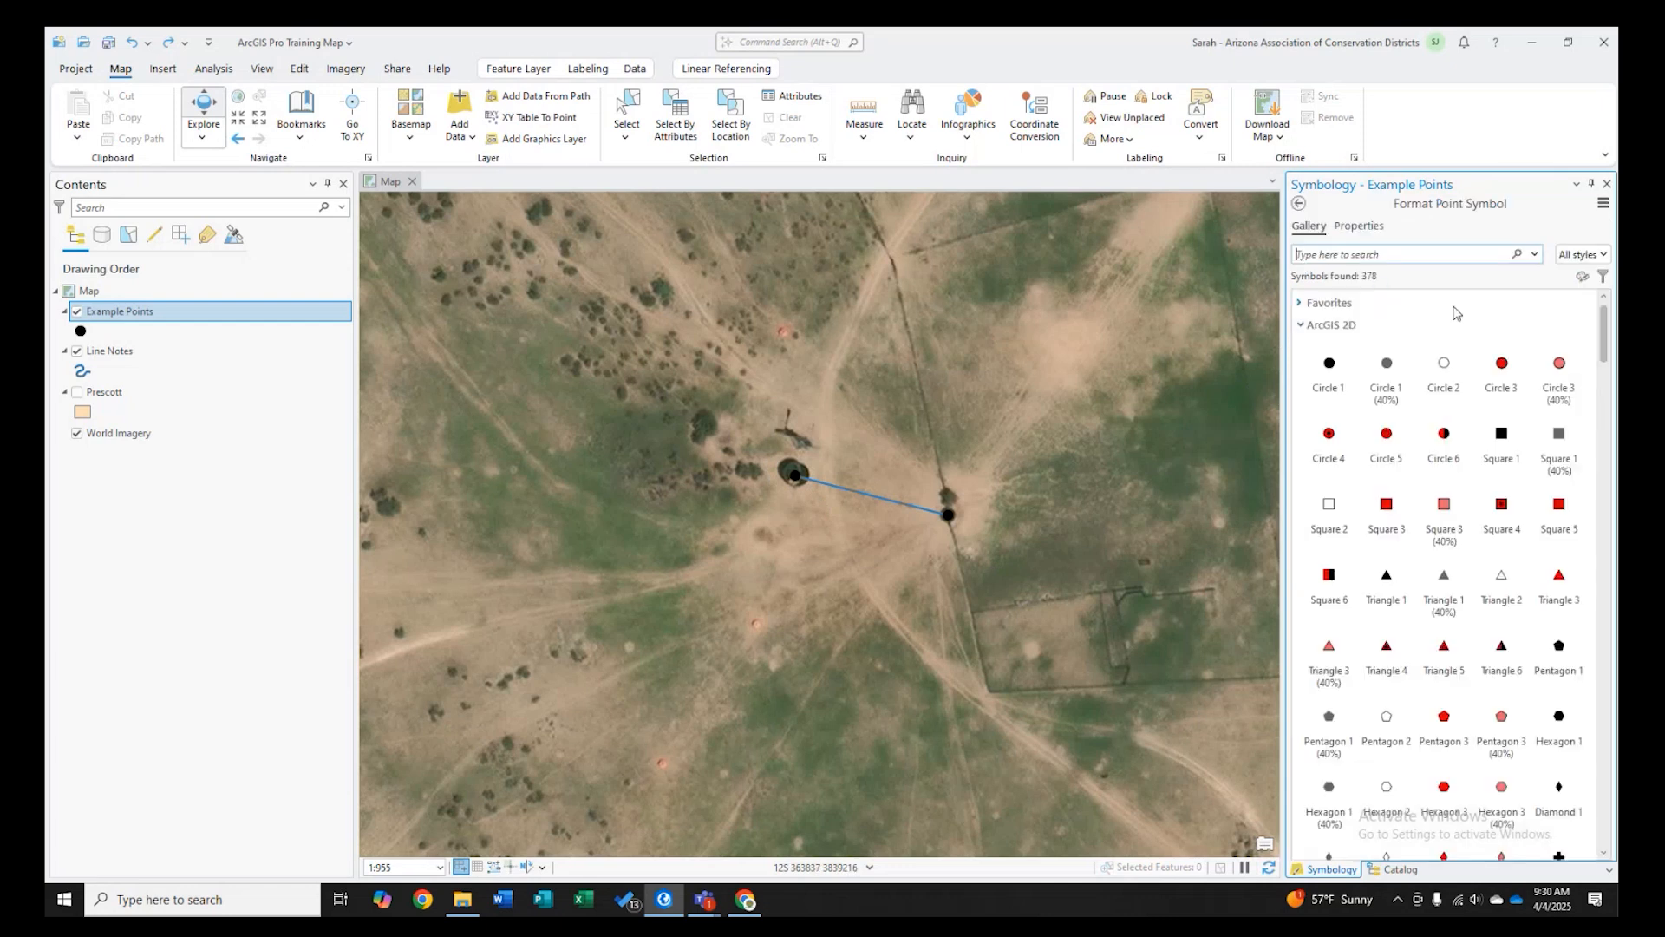
click(1360, 226)
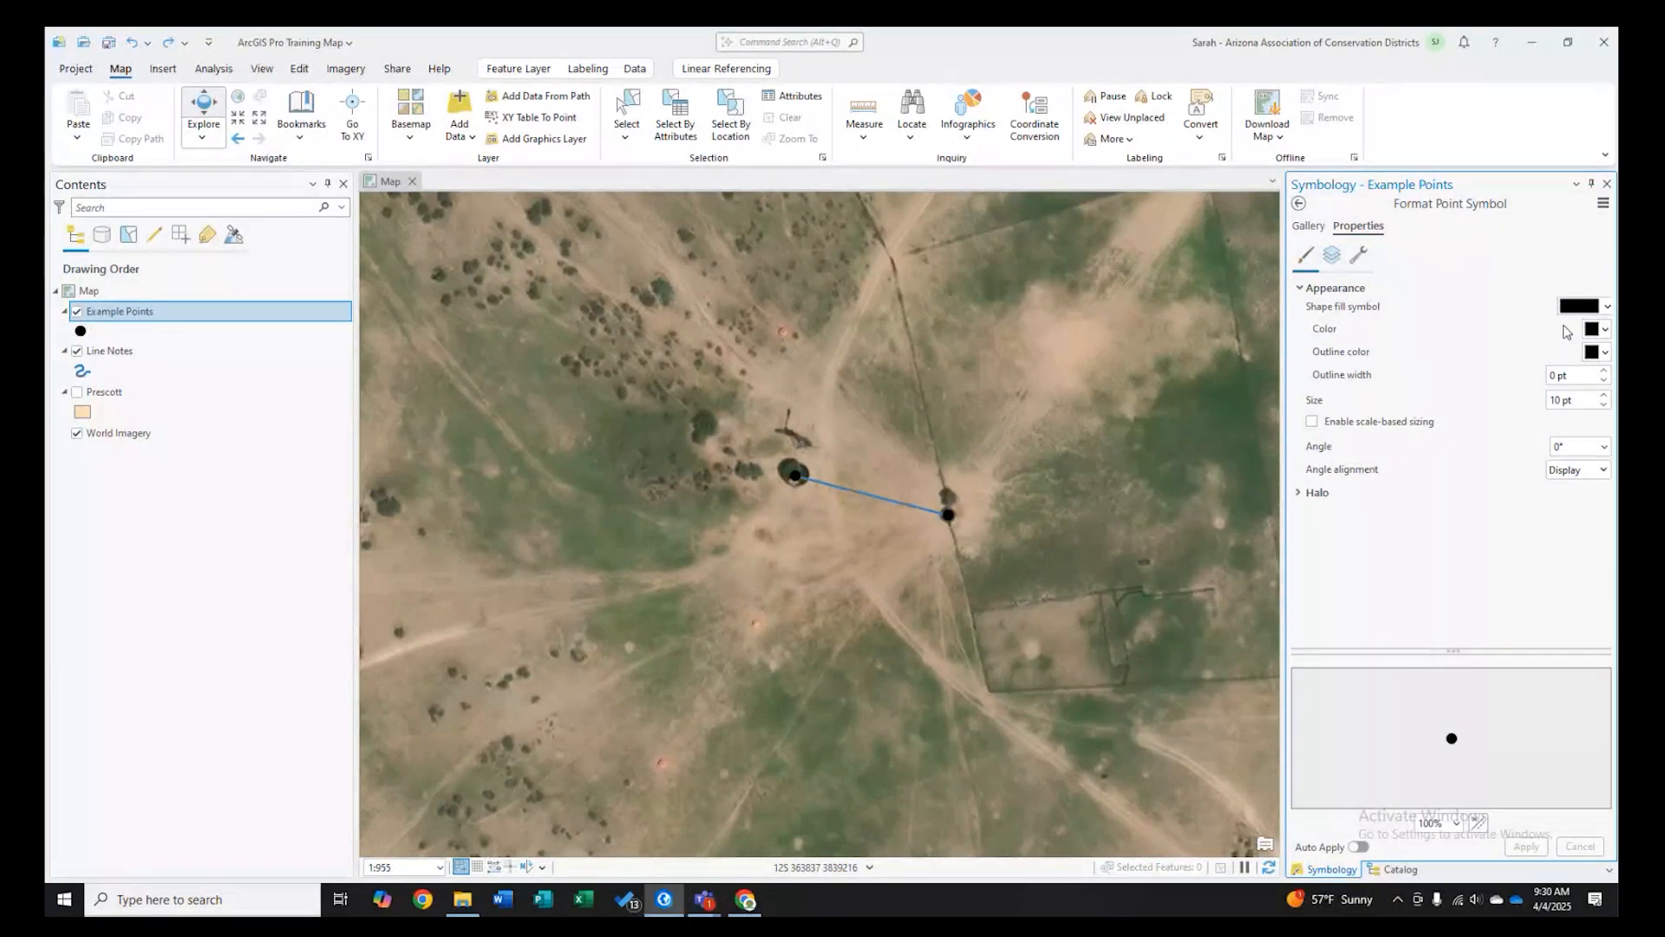
- Make the point symbol hollow with no fill colour, a 3 pt outline width and a 7 pt size, and apply
click(1604, 328)
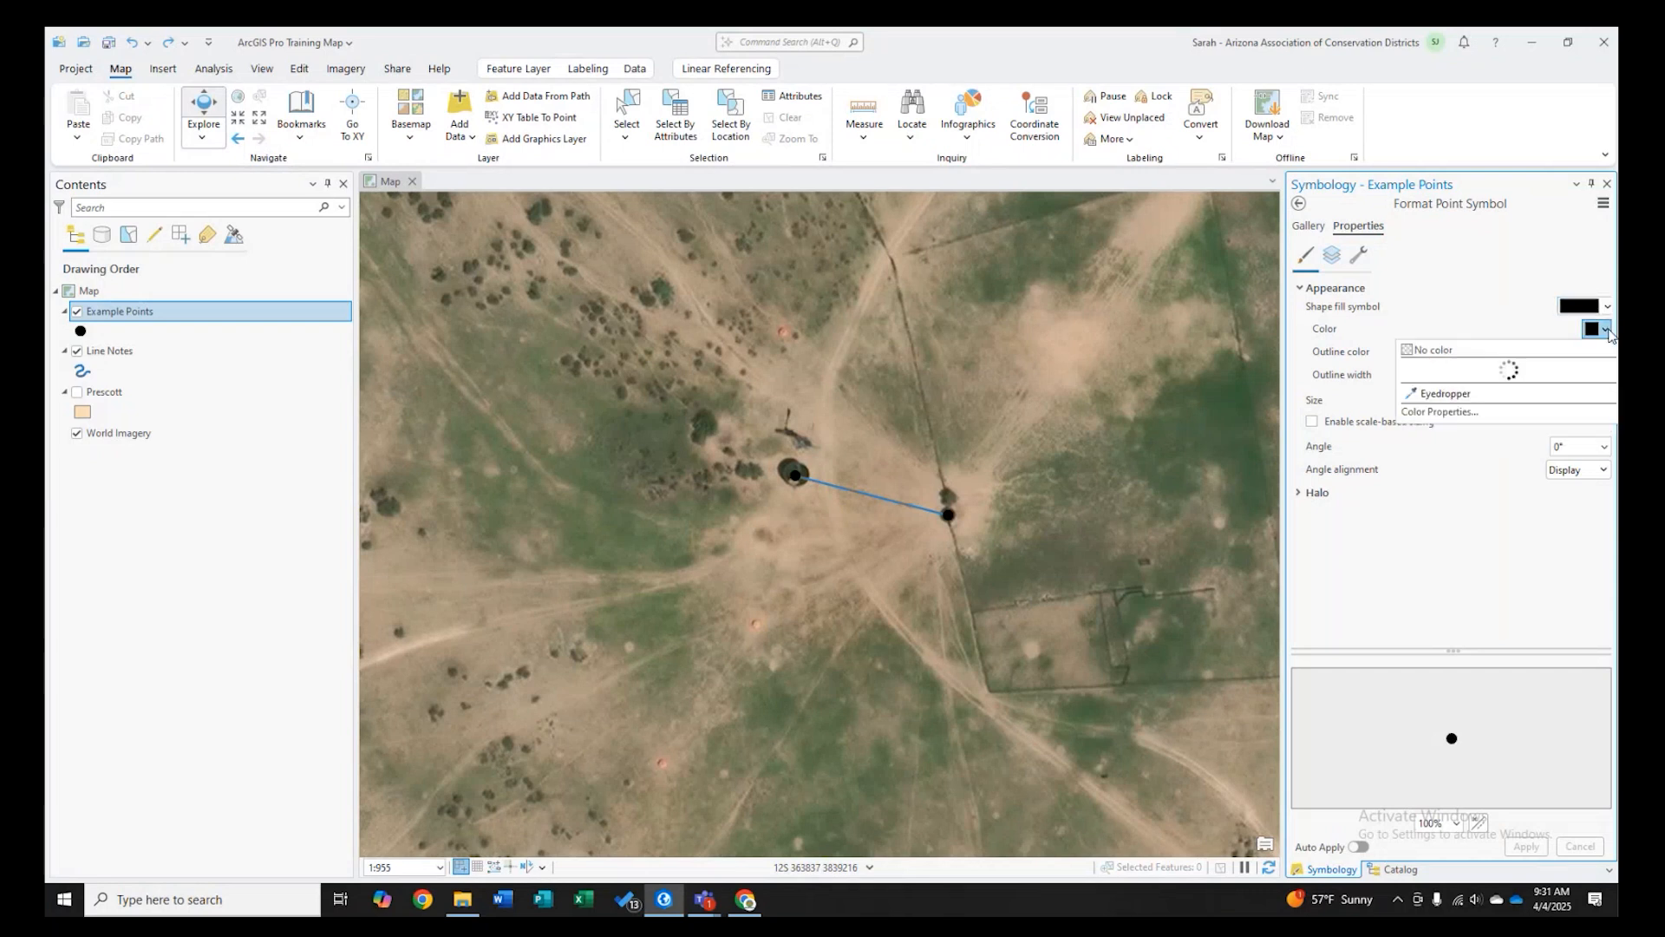
click(1424, 351)
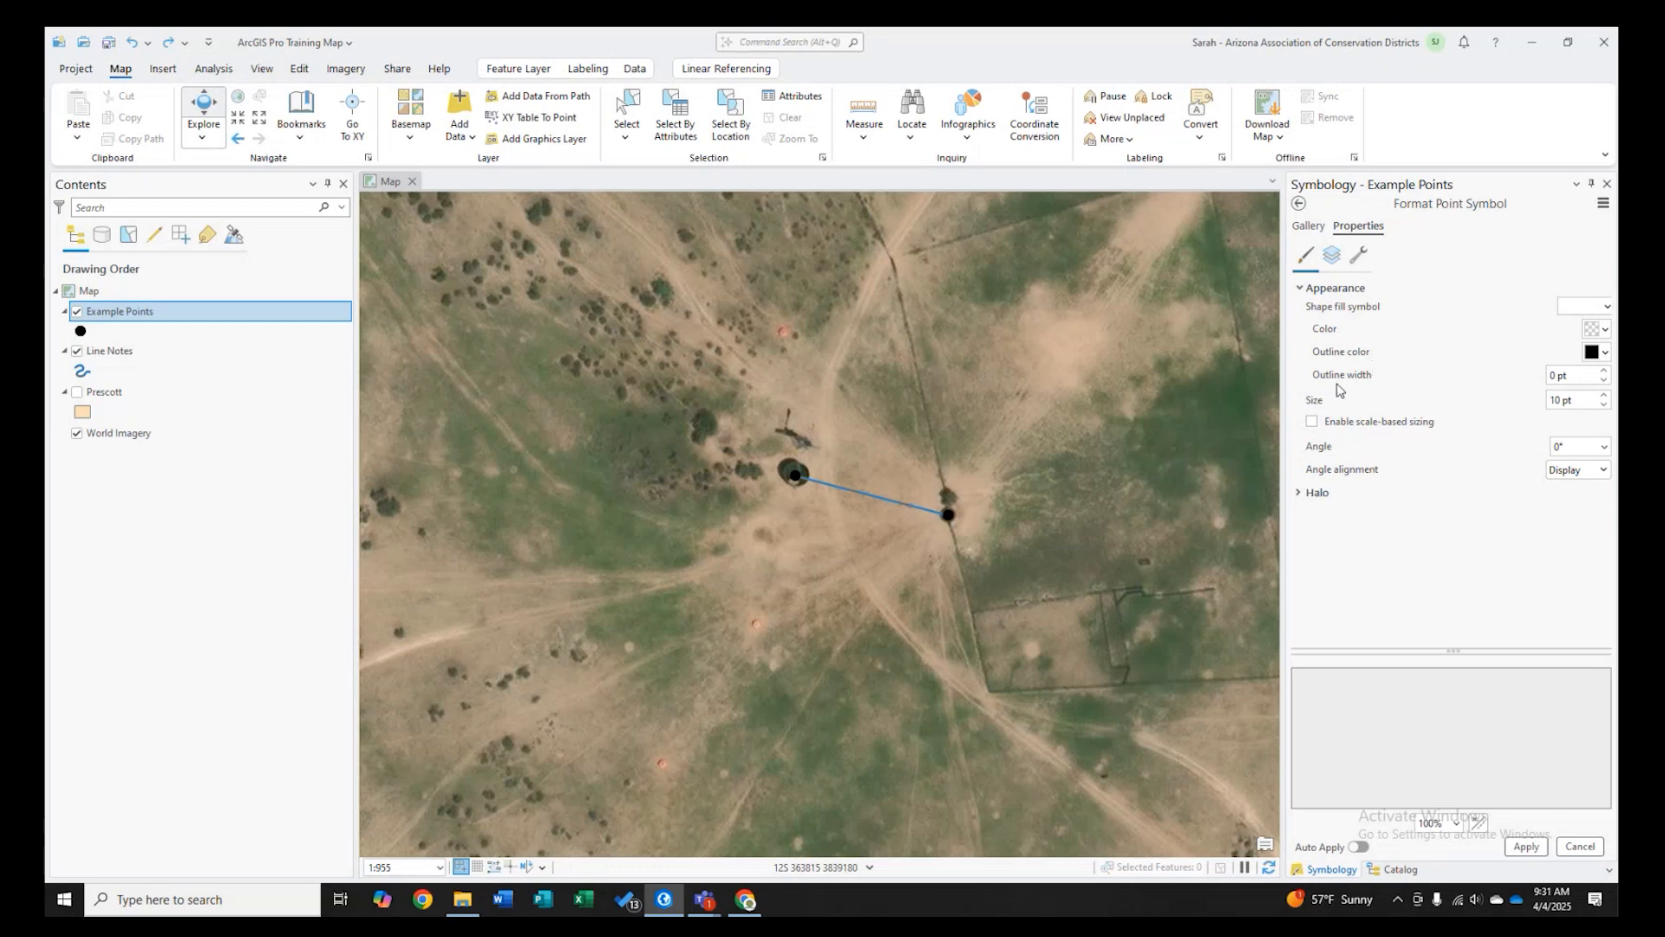
click(1603, 370)
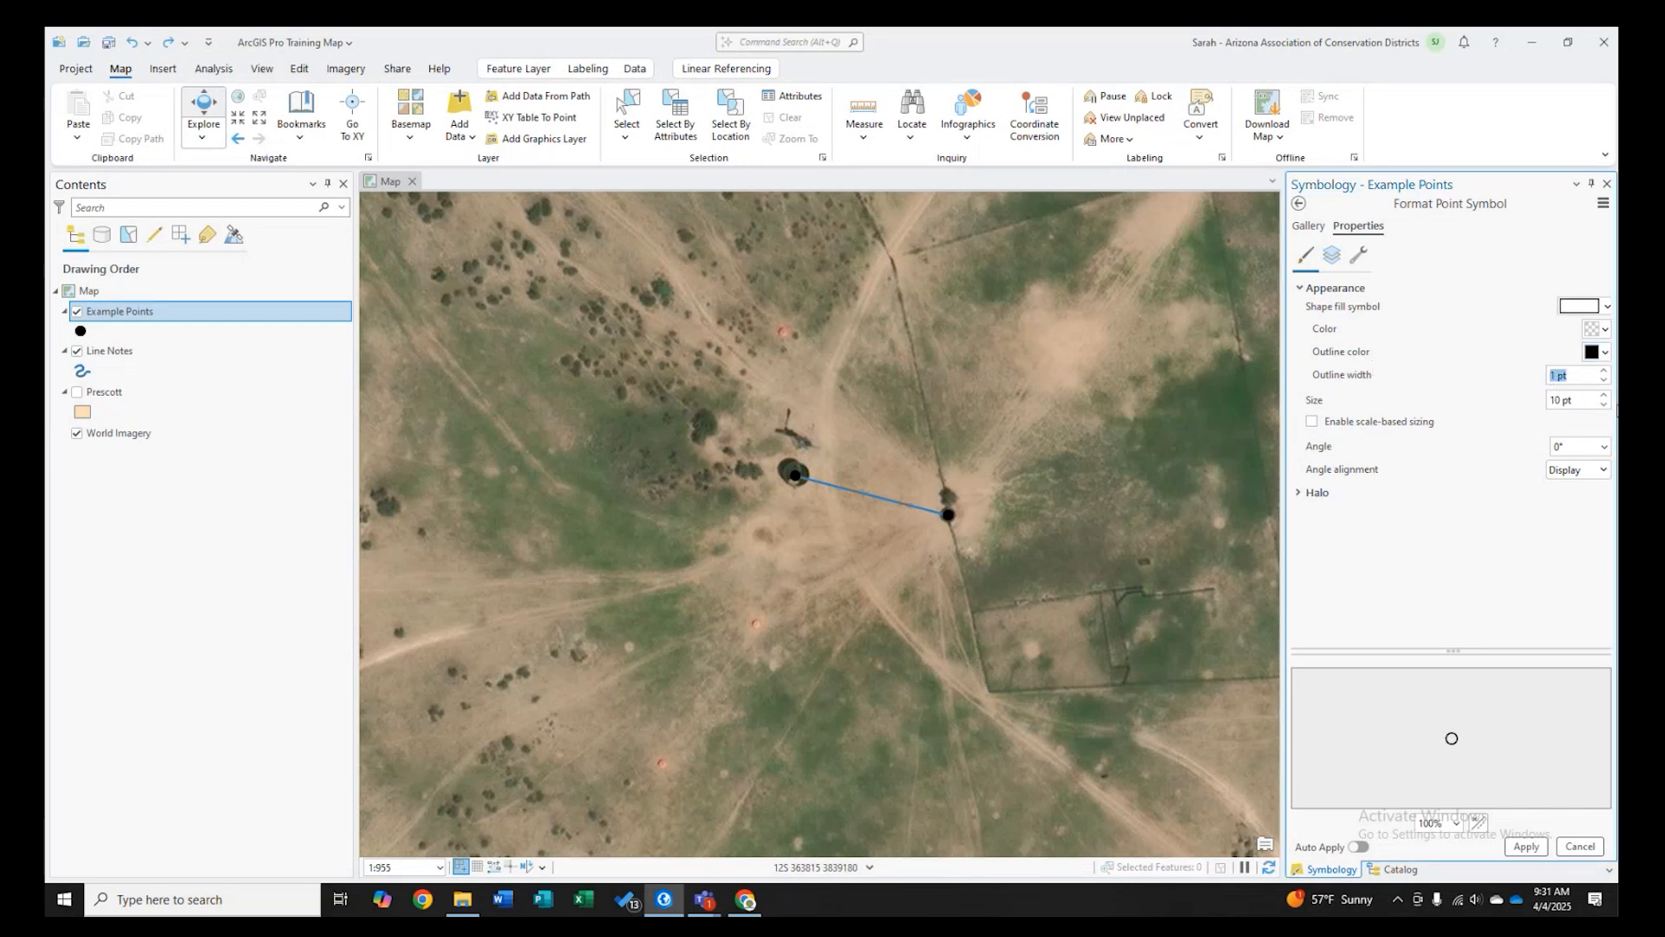
click(1604, 404)
click(1603, 404)
click(1526, 846)
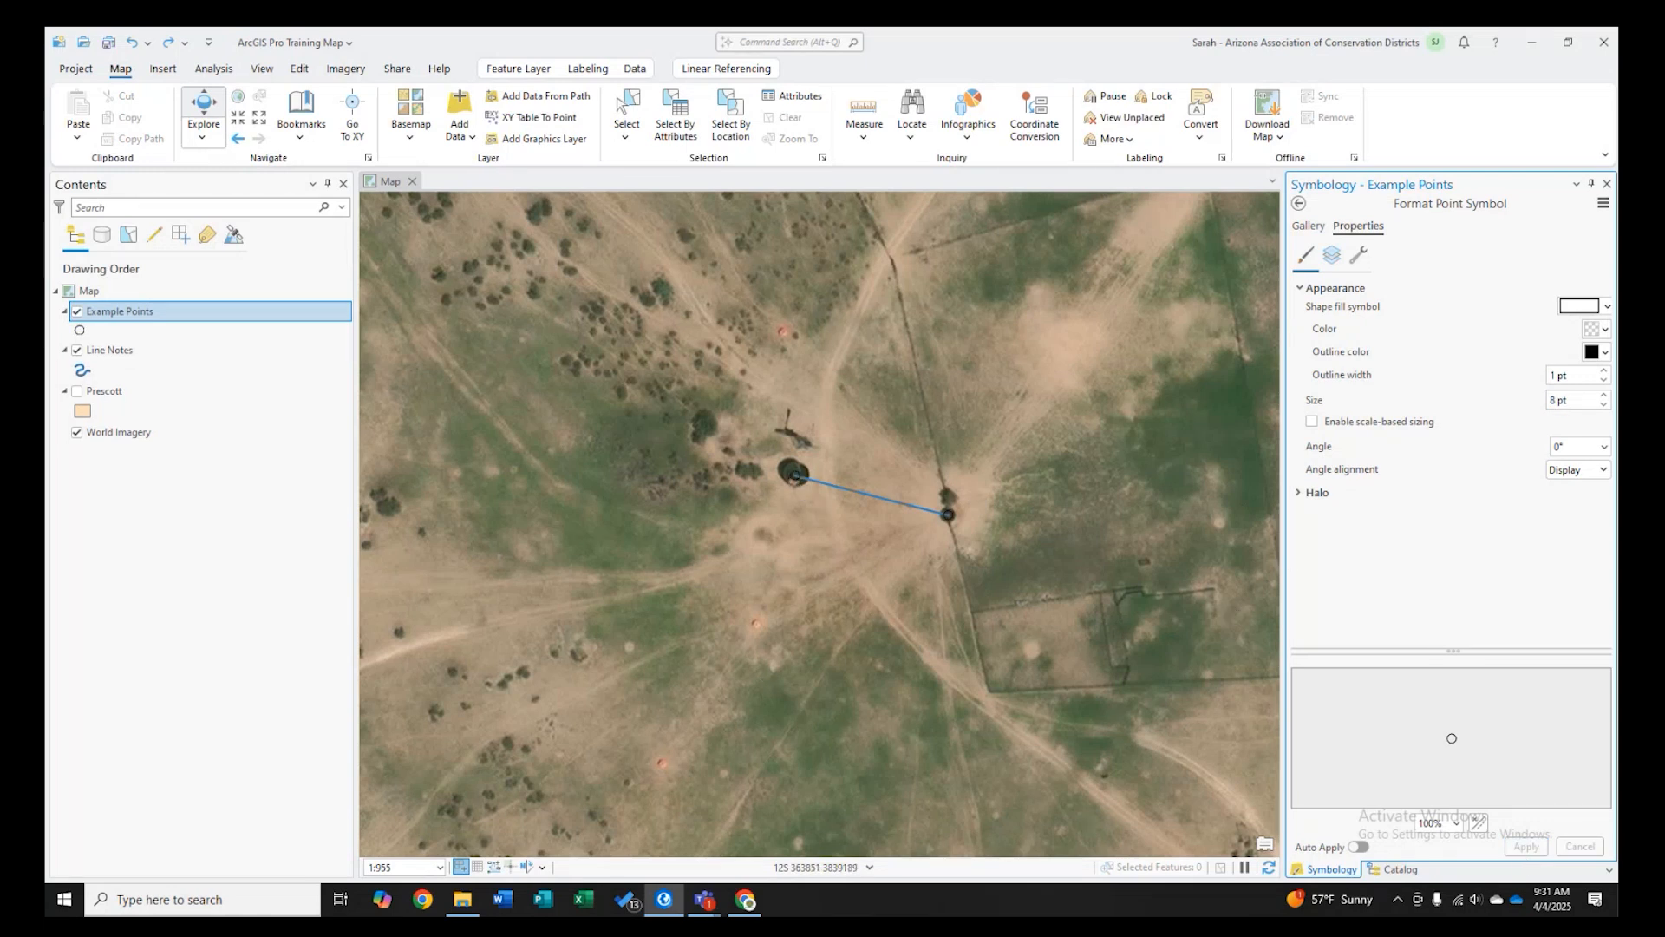
click(1604, 371)
click(1604, 370)
click(1604, 404)
click(1526, 847)
- Add a white polygon halo to the point symbol and apply it
click(1314, 492)
click(1601, 512)
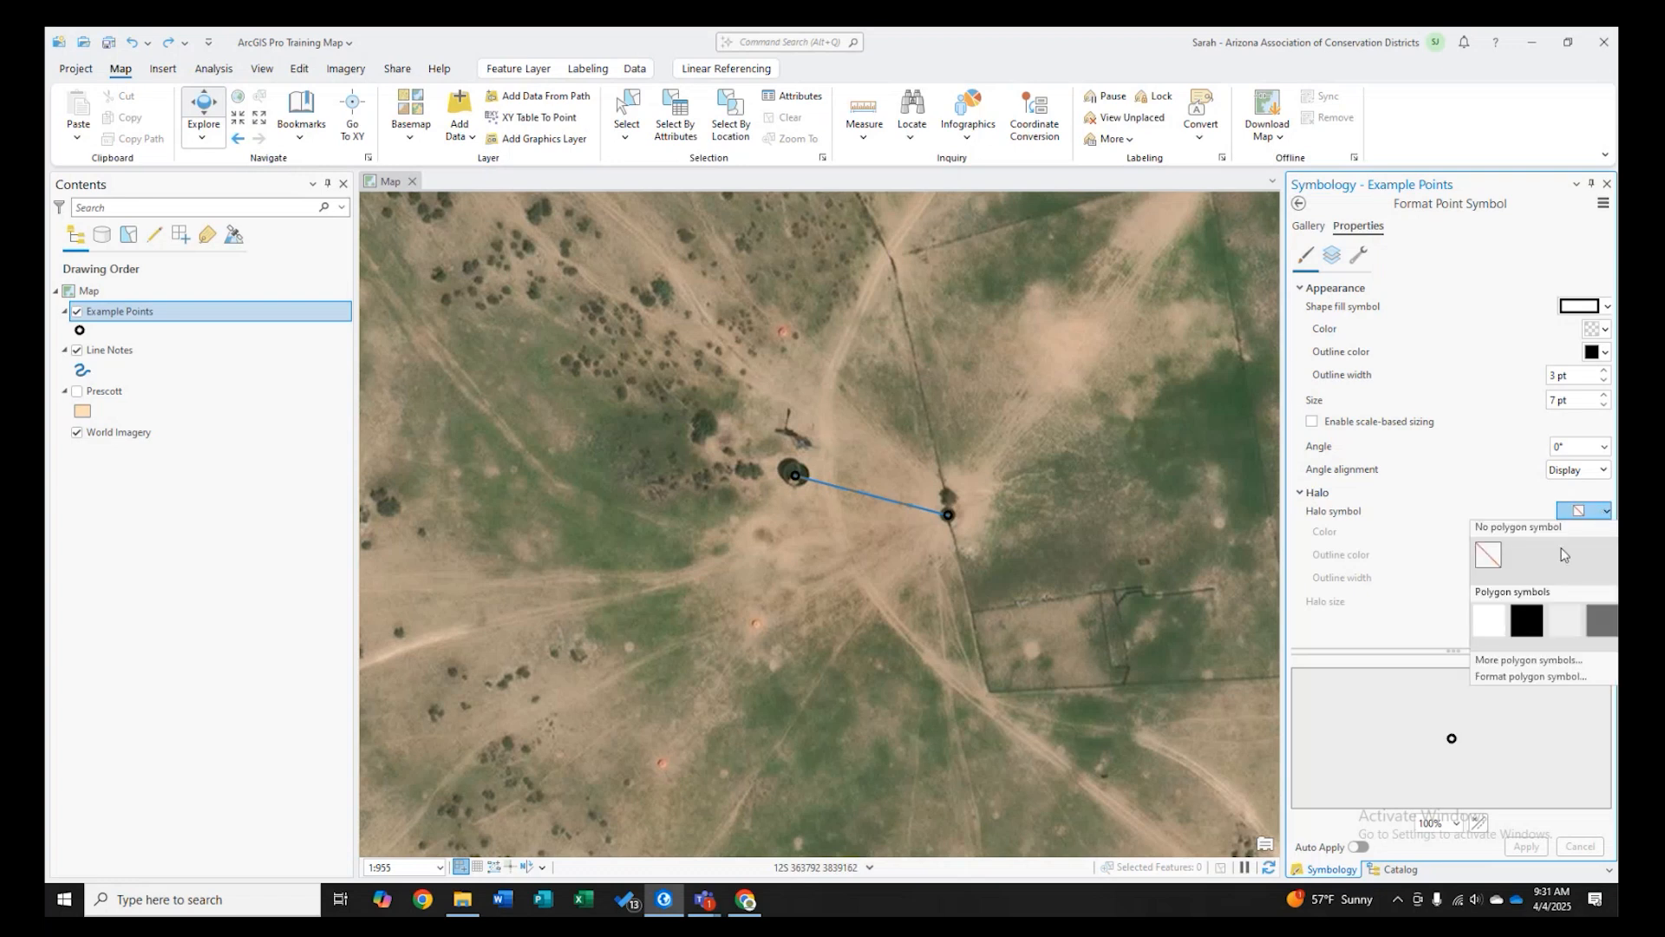
click(1513, 609)
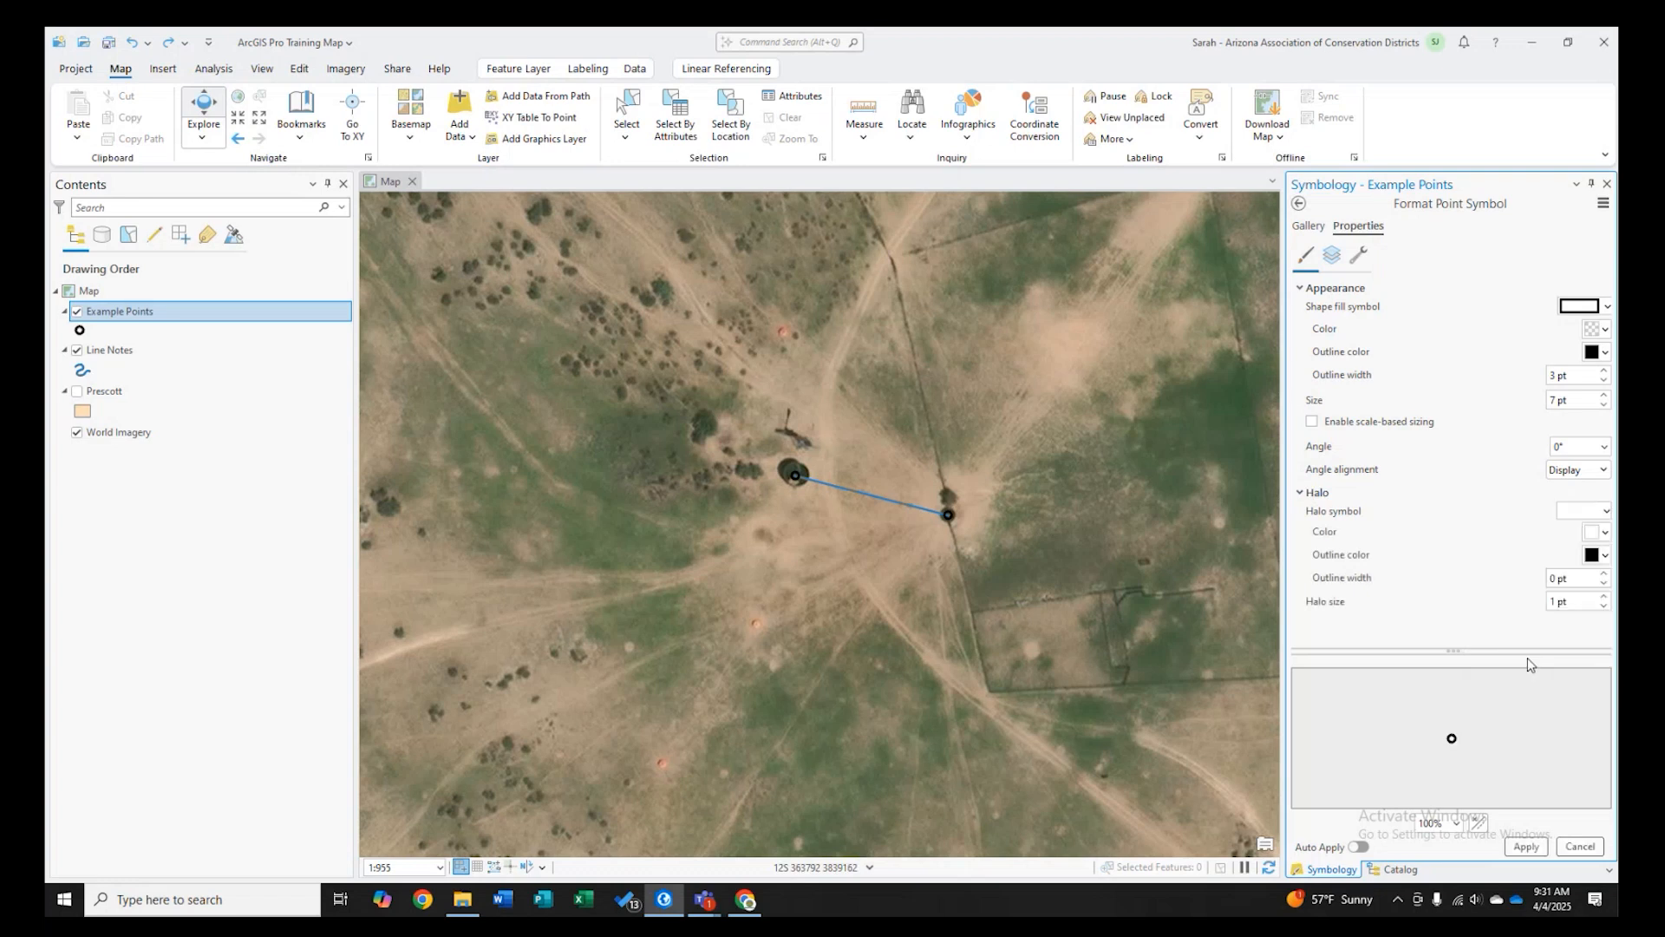
click(1522, 845)
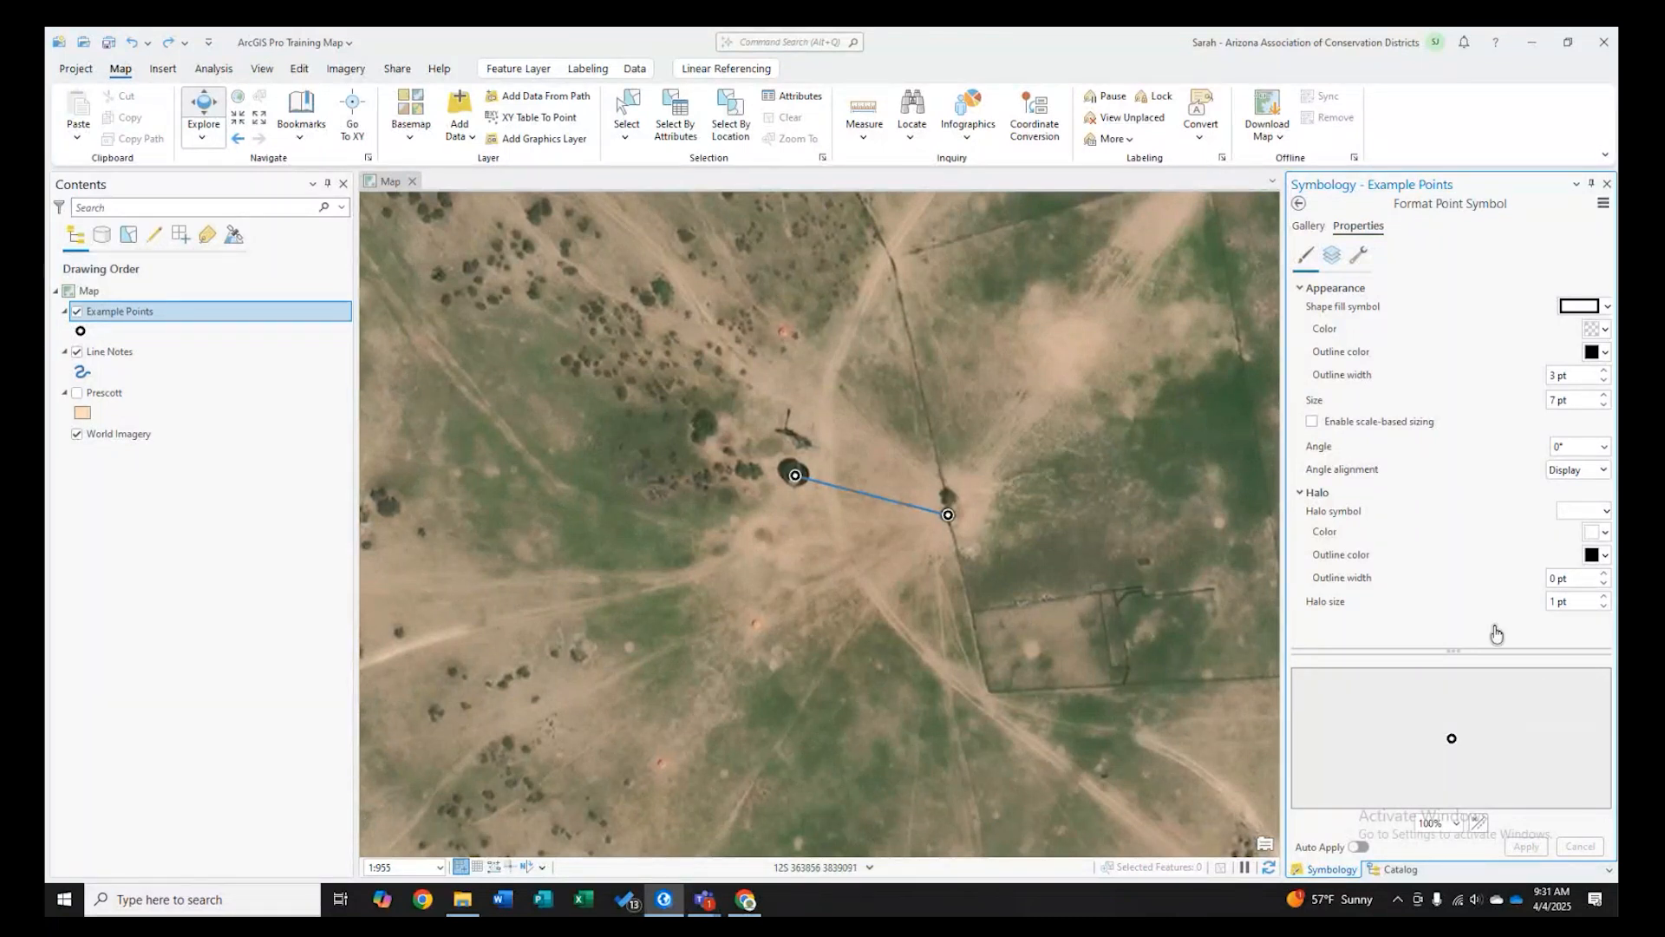
- Change the Example Points layer's primary symbology to Unique Values
scroll(949, 513, up, 4)
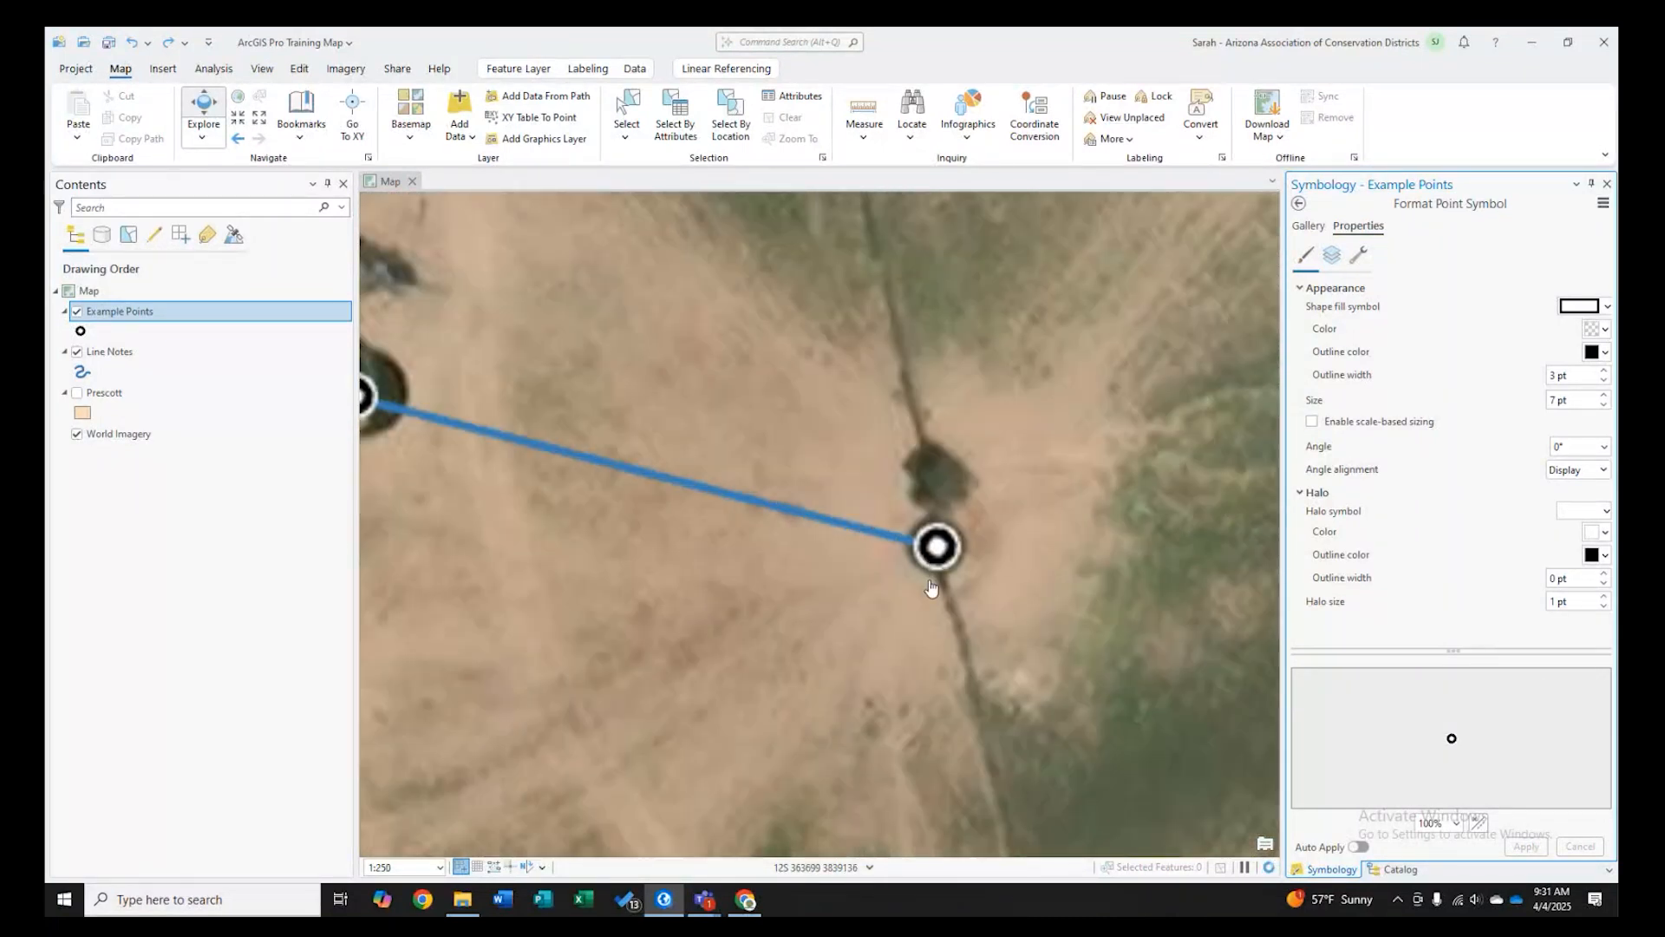
scroll(942, 571, down, 4)
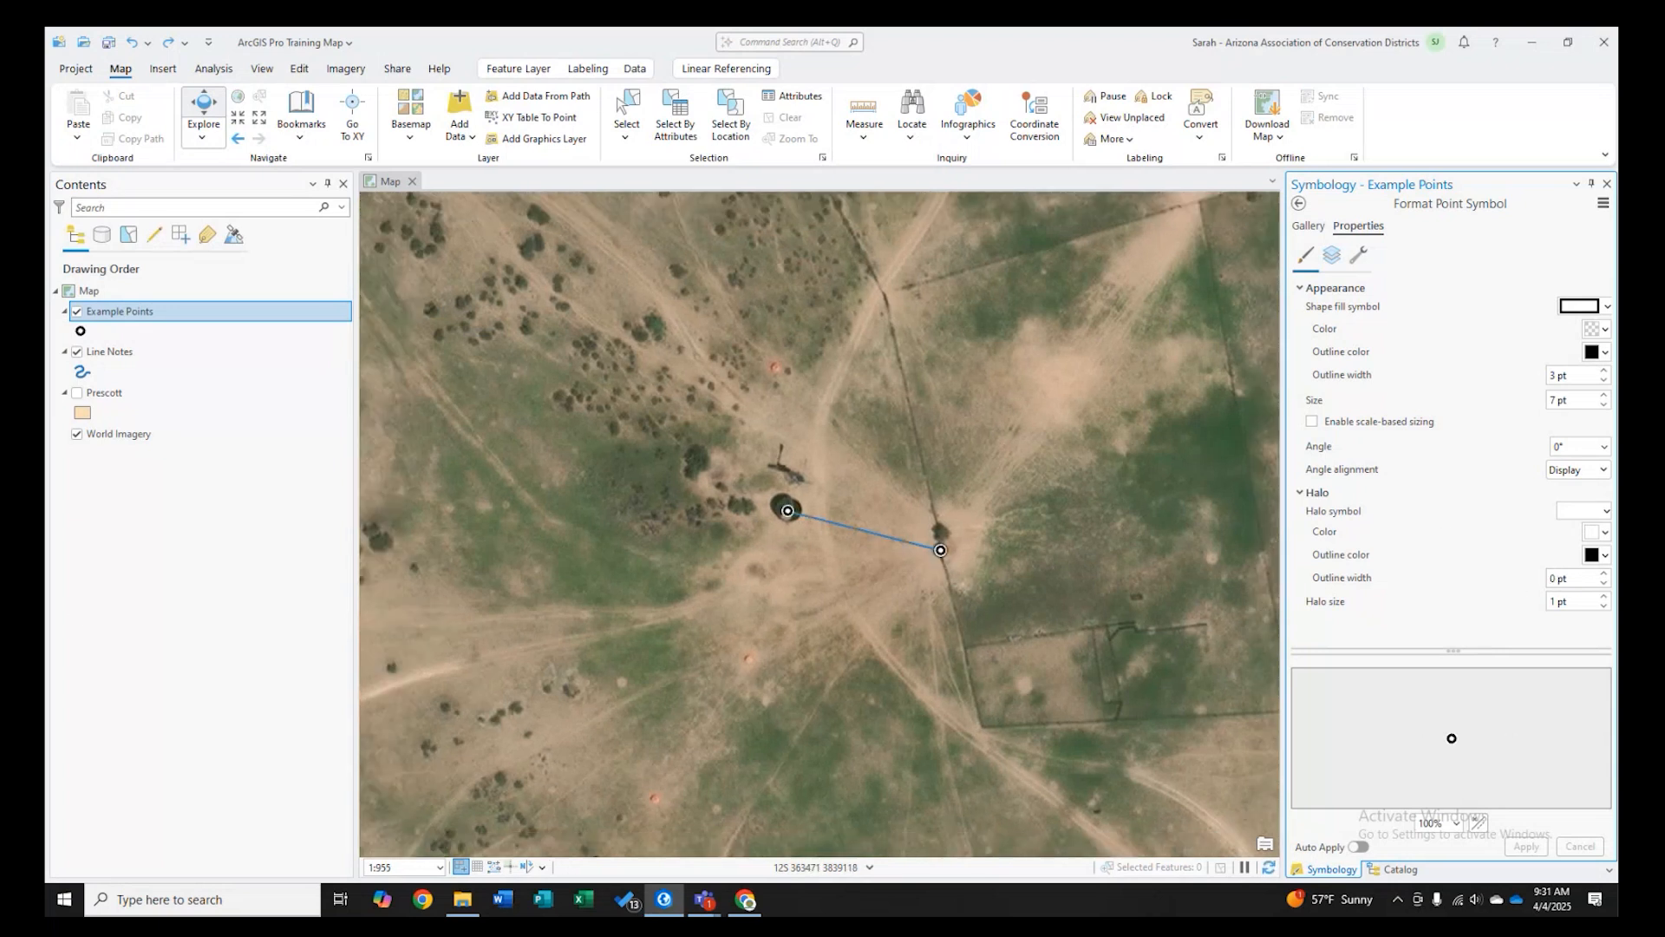
click(1300, 205)
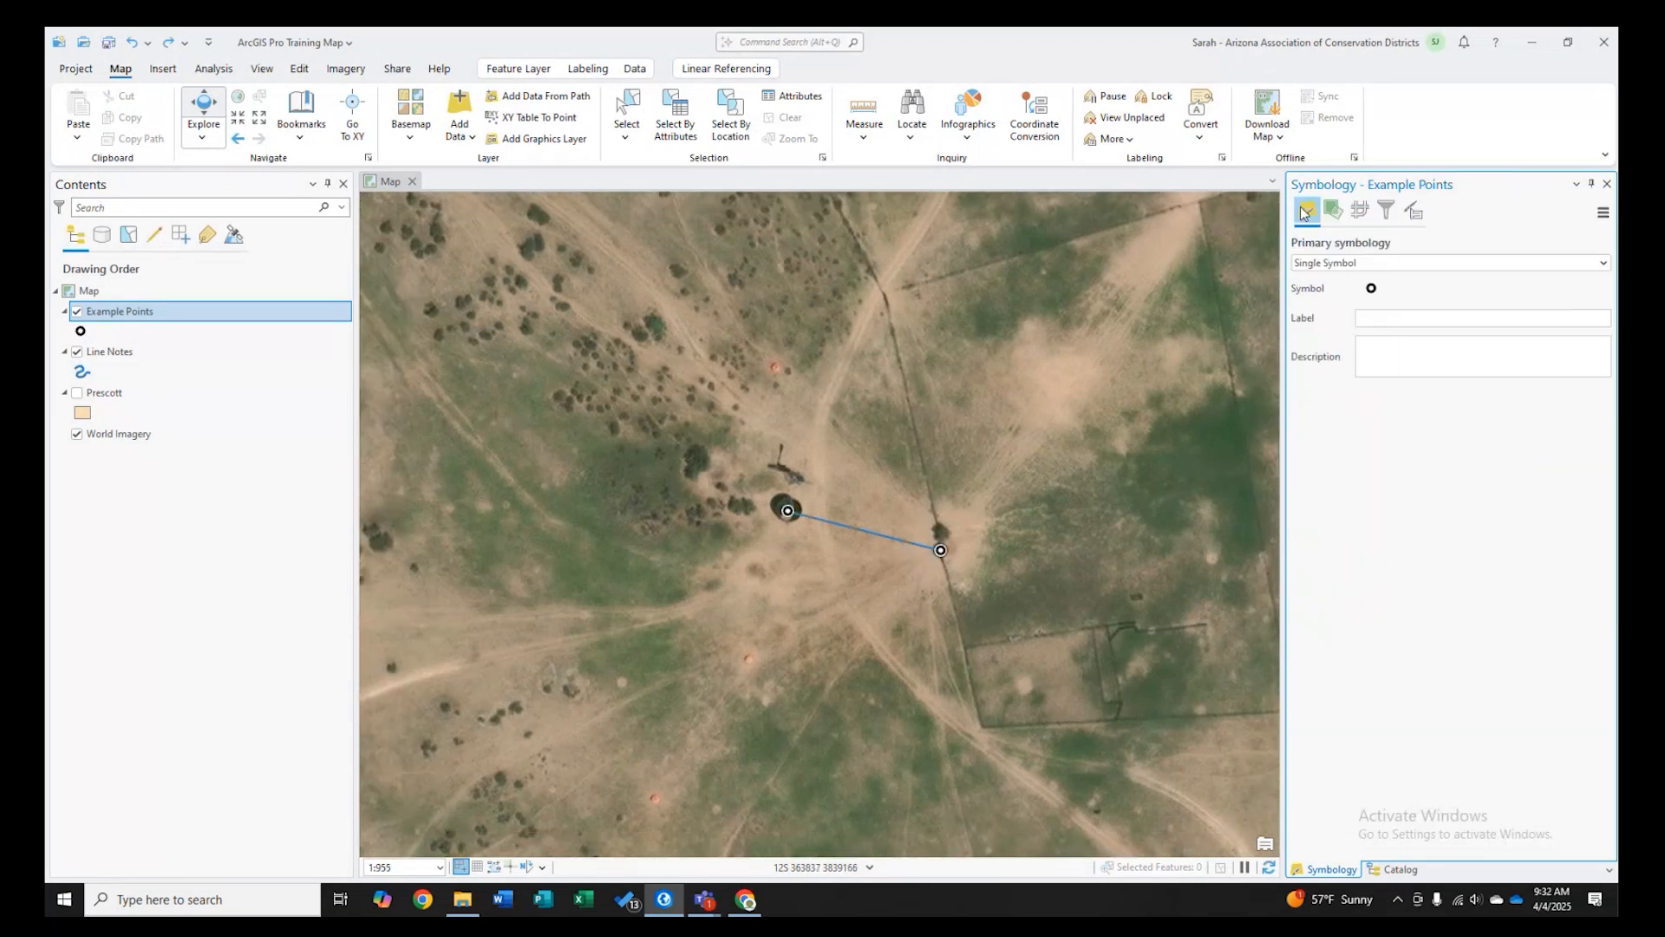
click(1398, 264)
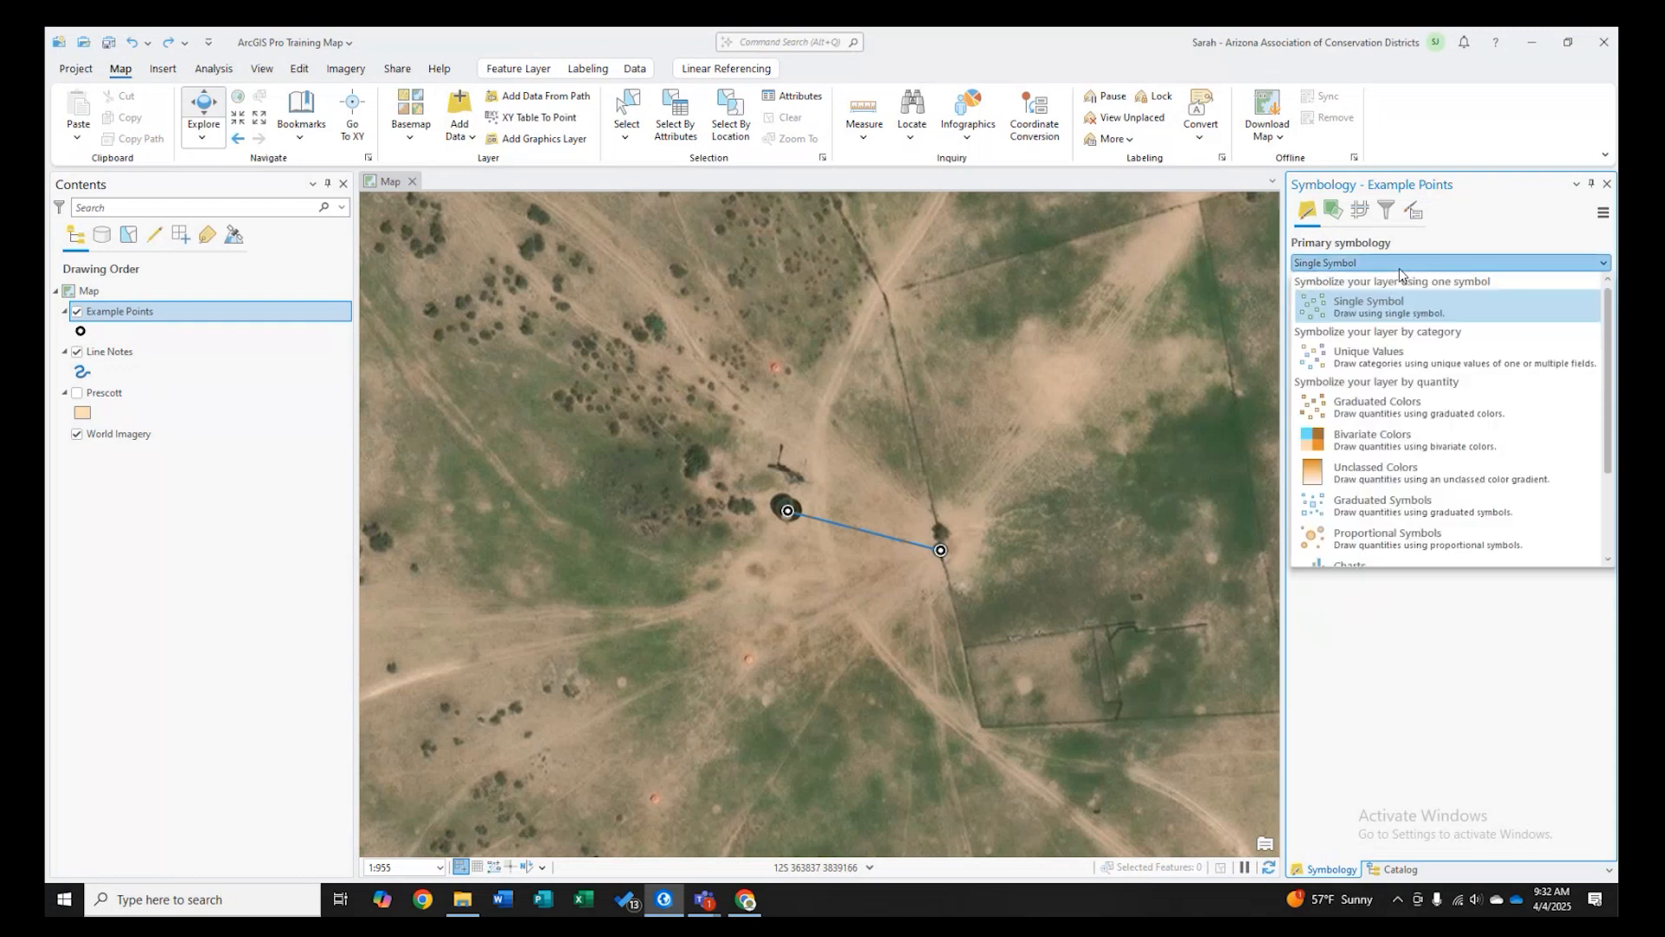
click(1388, 361)
click(1342, 265)
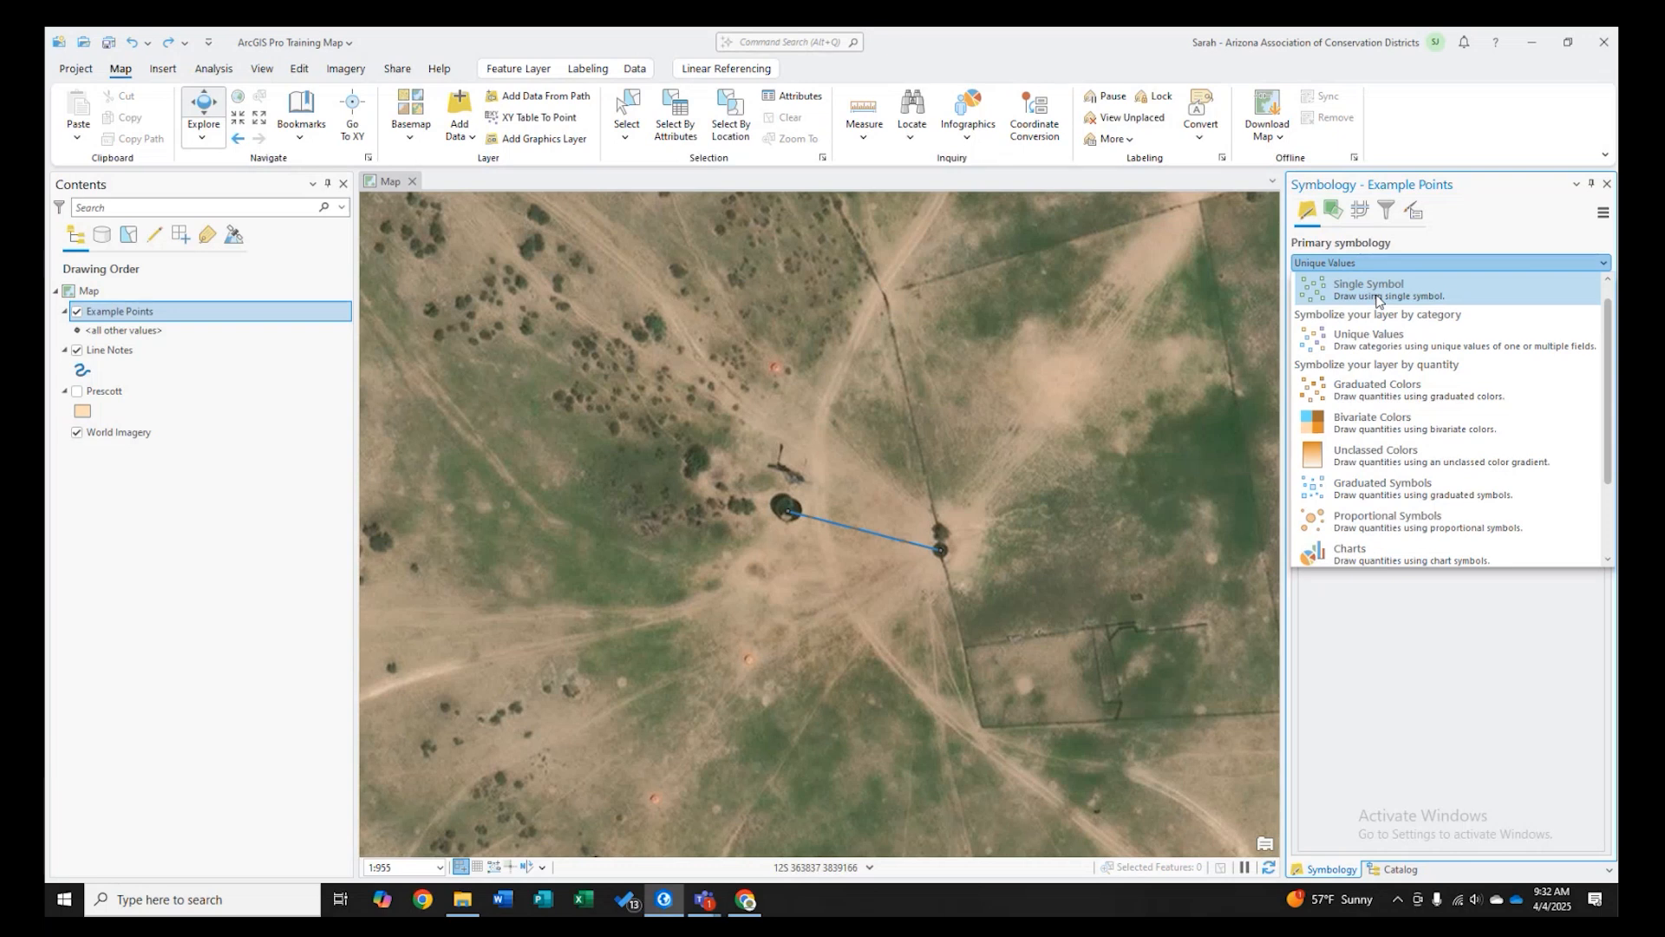
click(1361, 348)
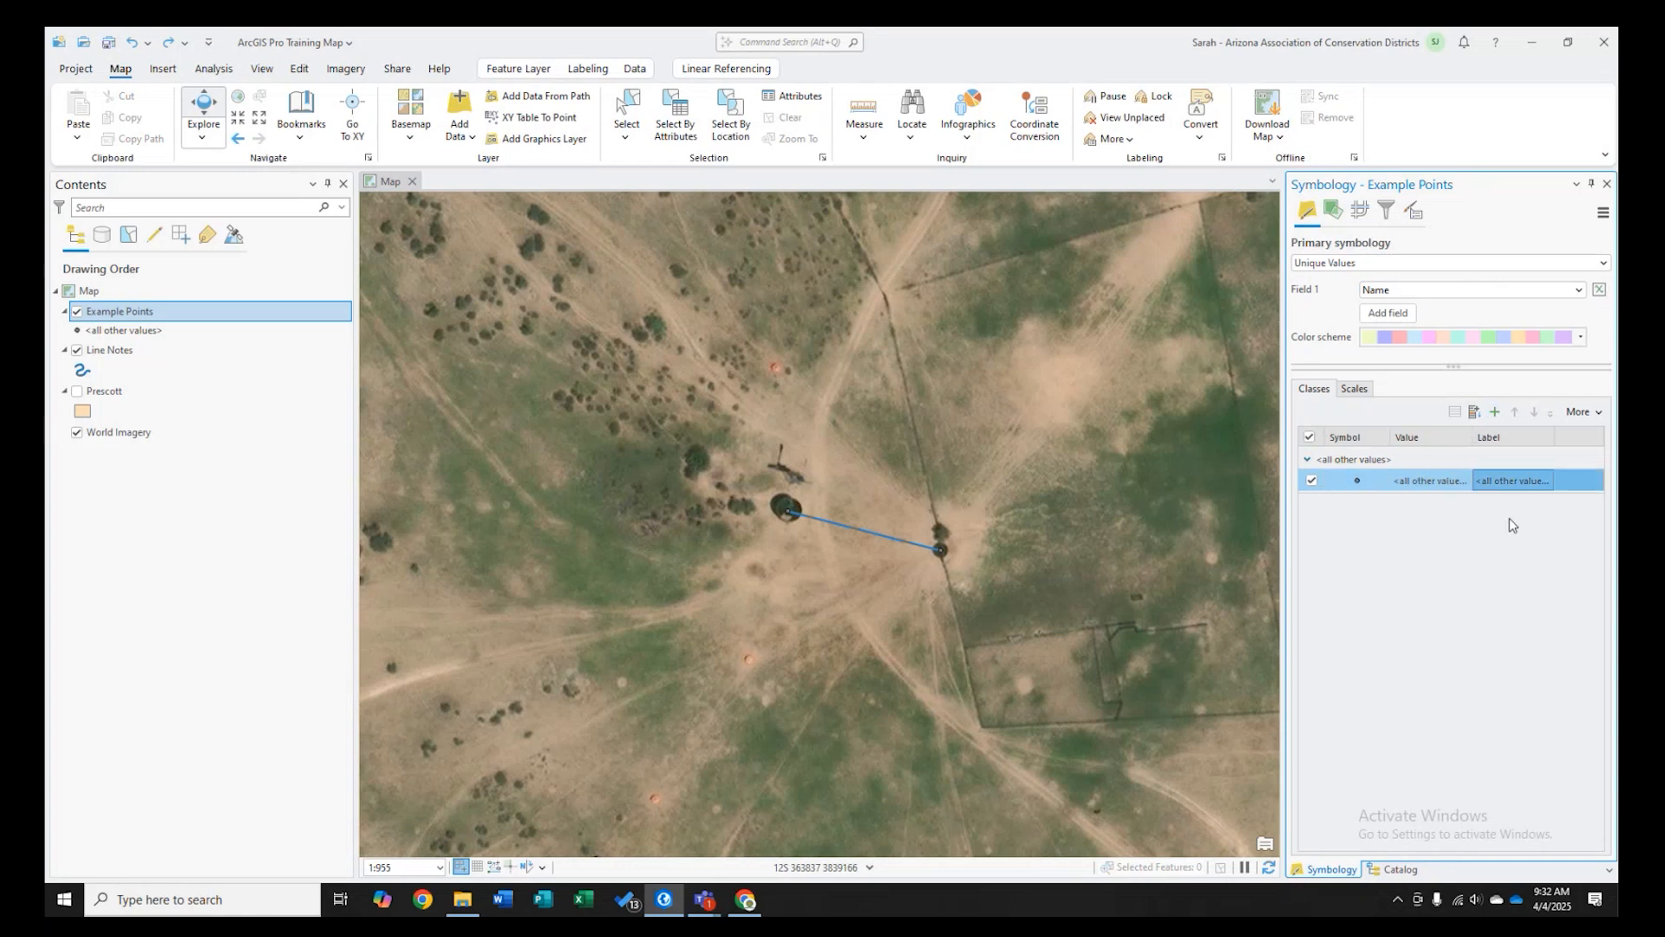
- Add the <Null>, Storage and Trough values as unique value classes
click(1496, 414)
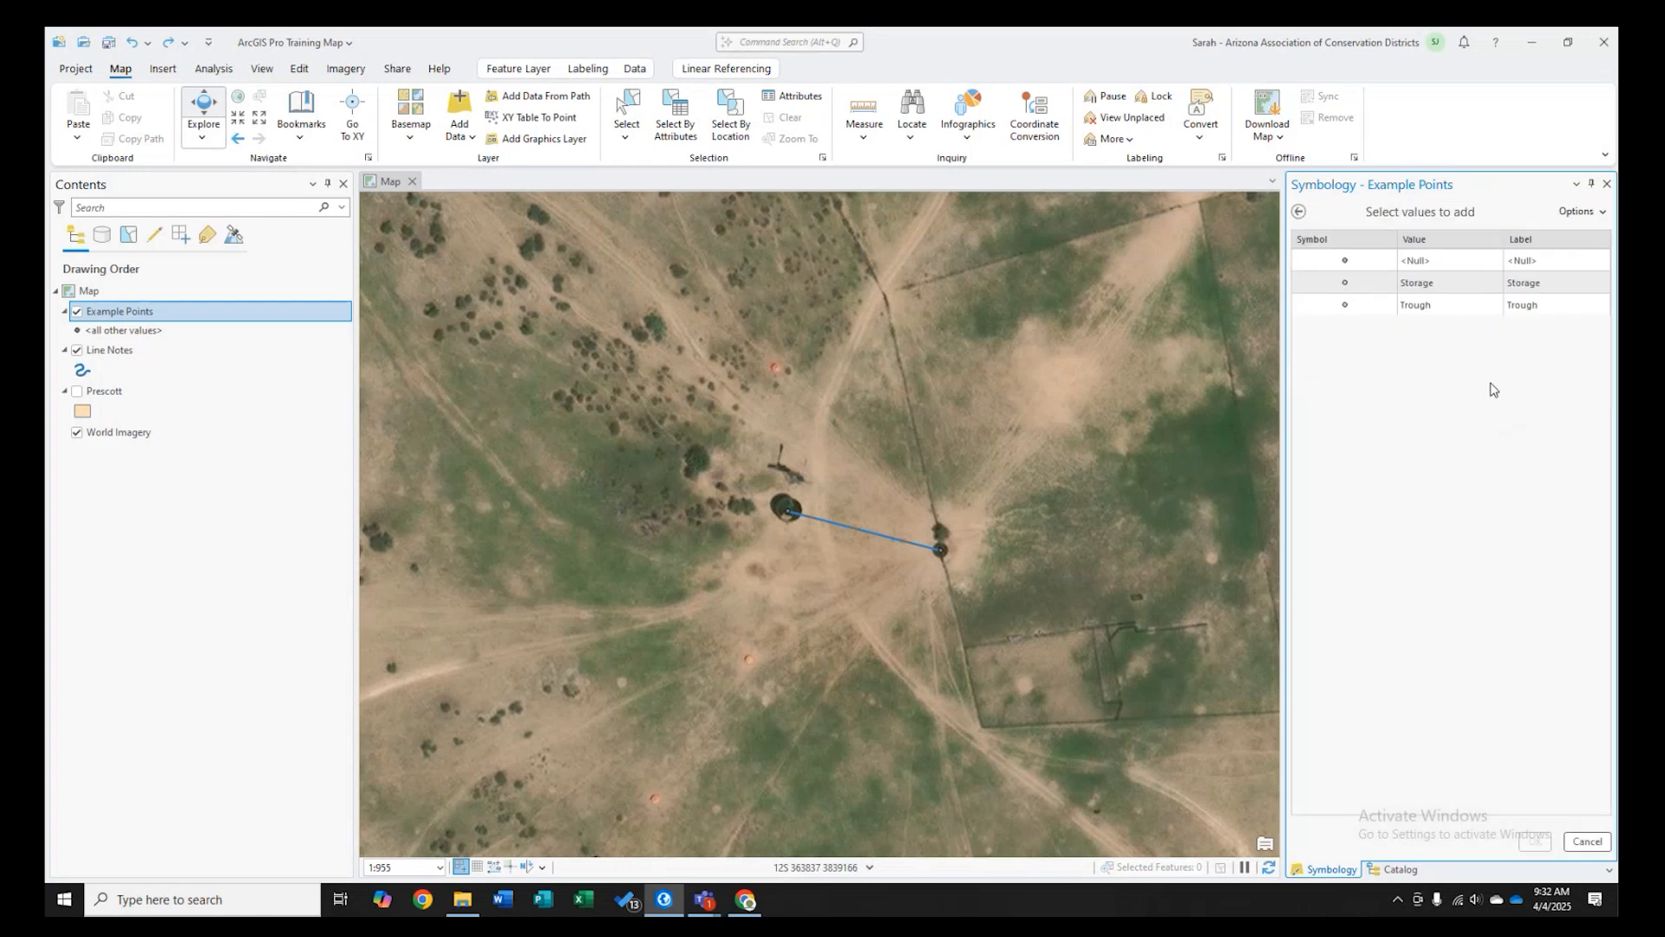
click(1463, 259)
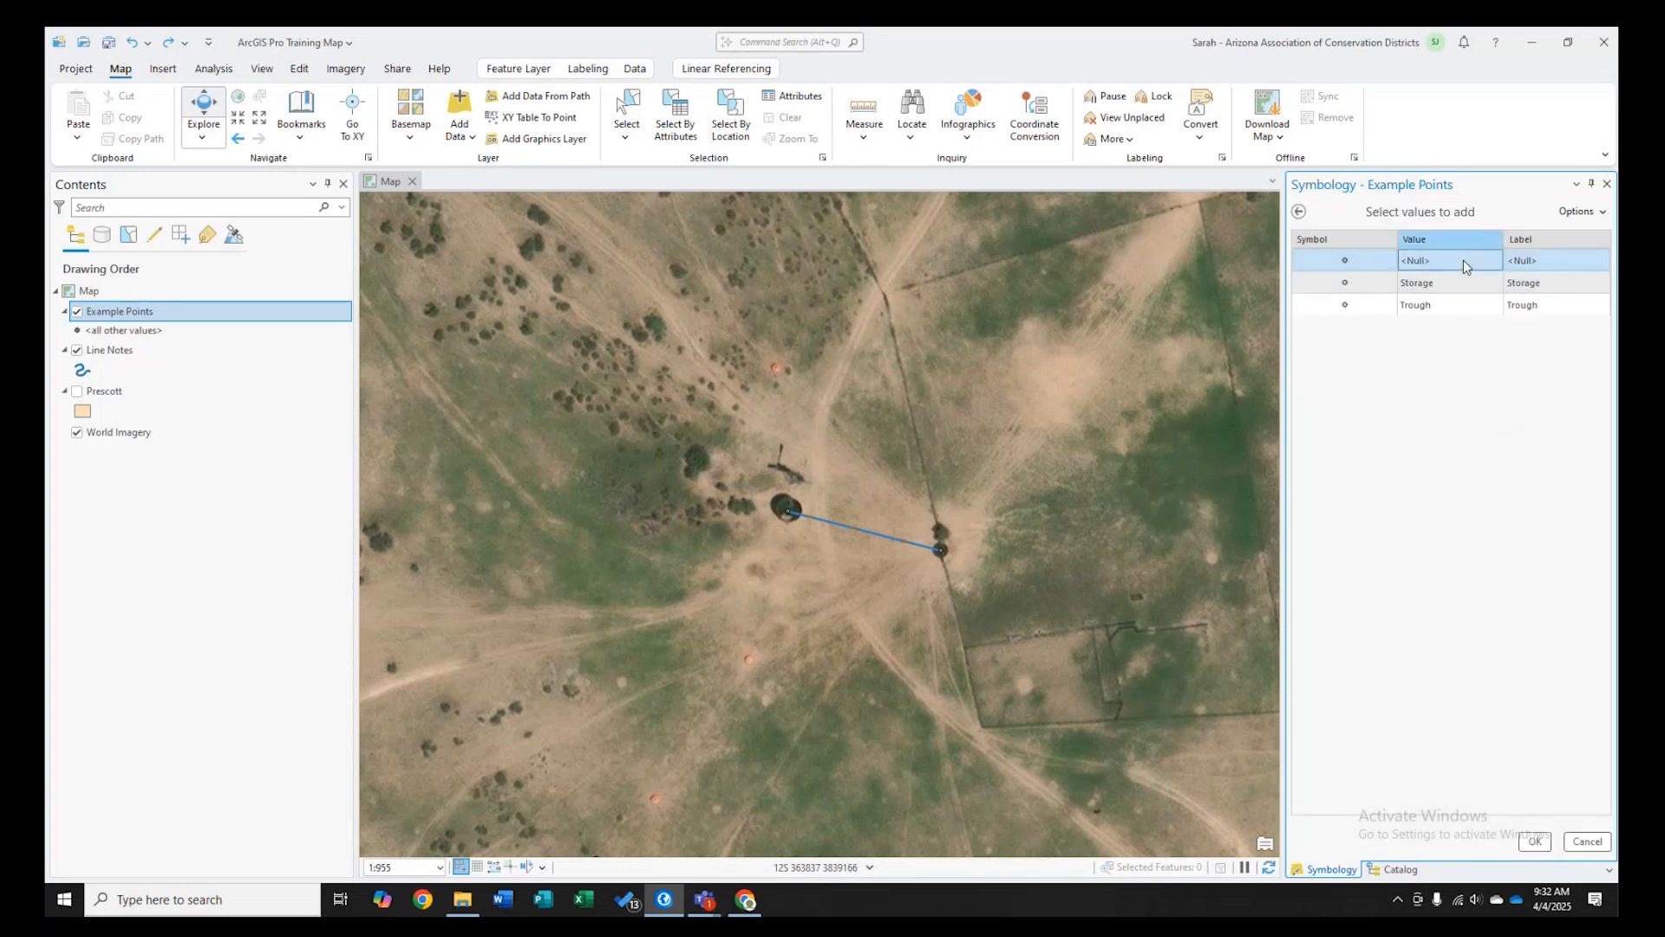
ctrl+click(1456, 283)
ctrl+click(1444, 303)
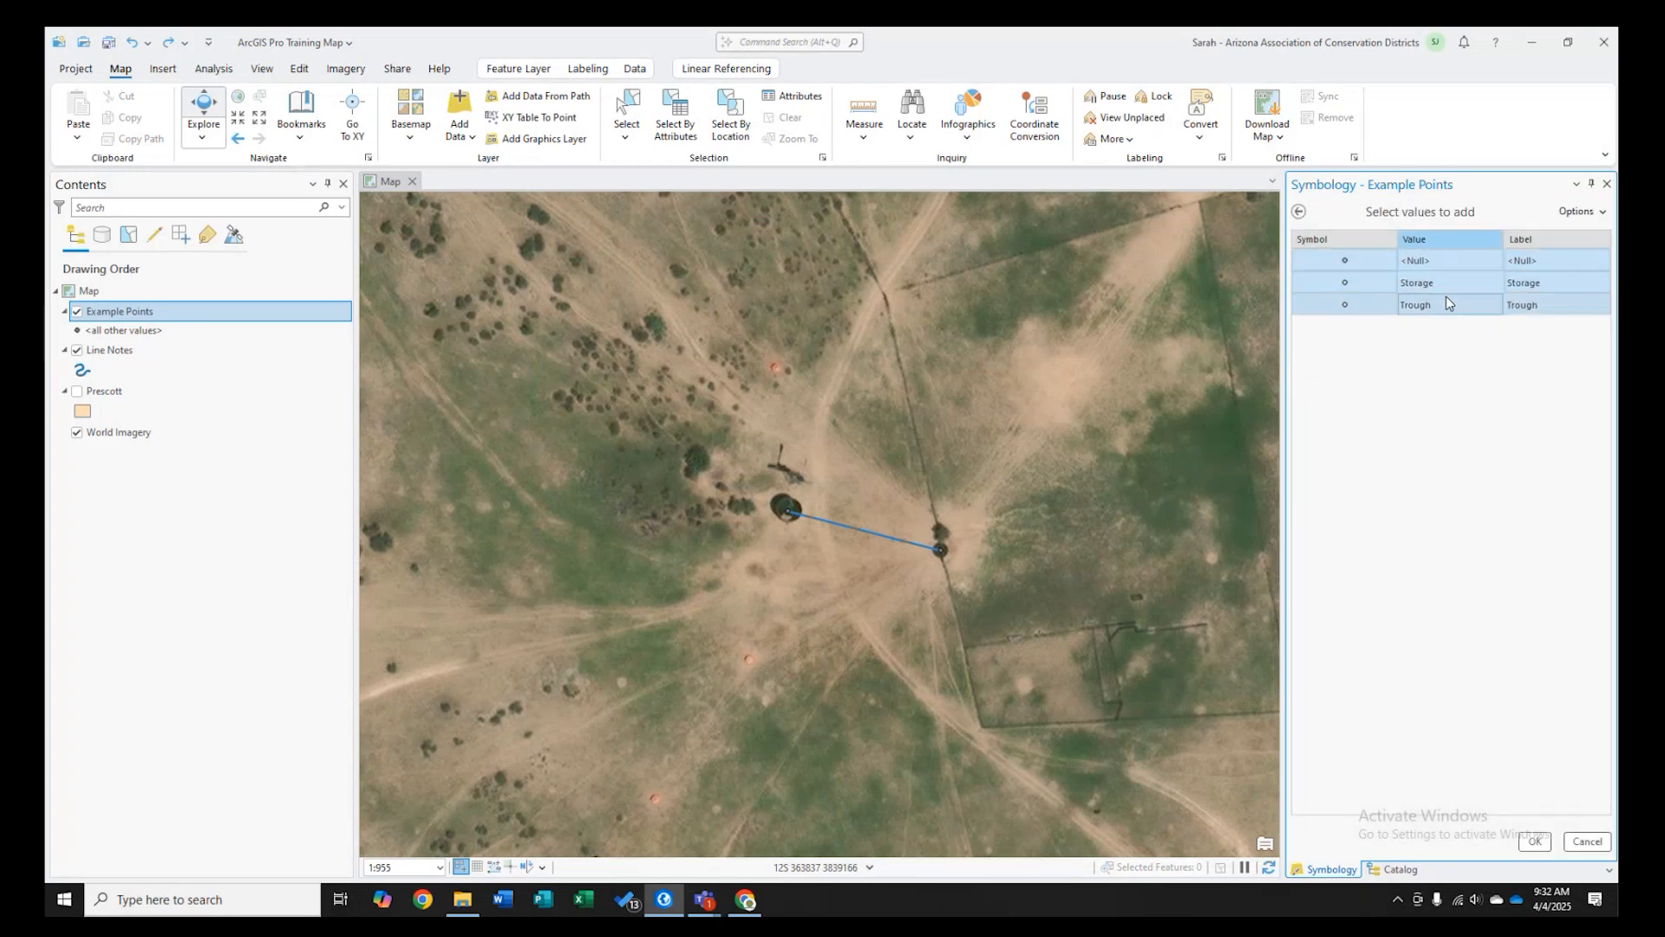
click(1535, 841)
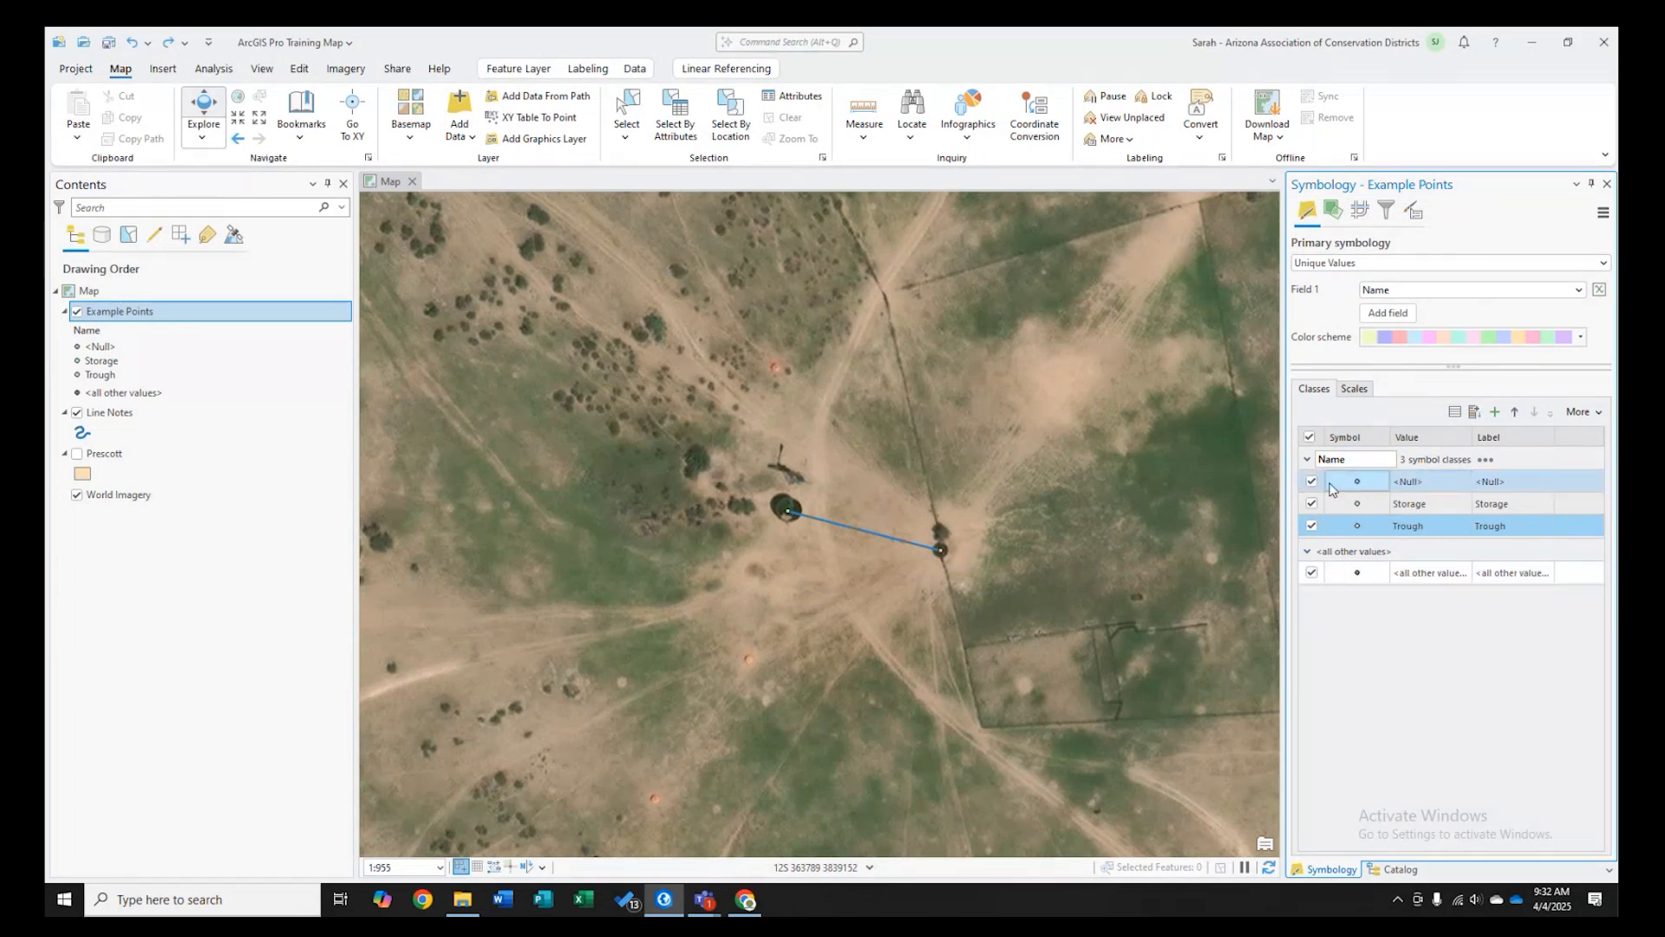
- Style the Storage class as Circle 1 with no fill, a blue 2 pt outline and 7 pt size, and apply
click(1353, 504)
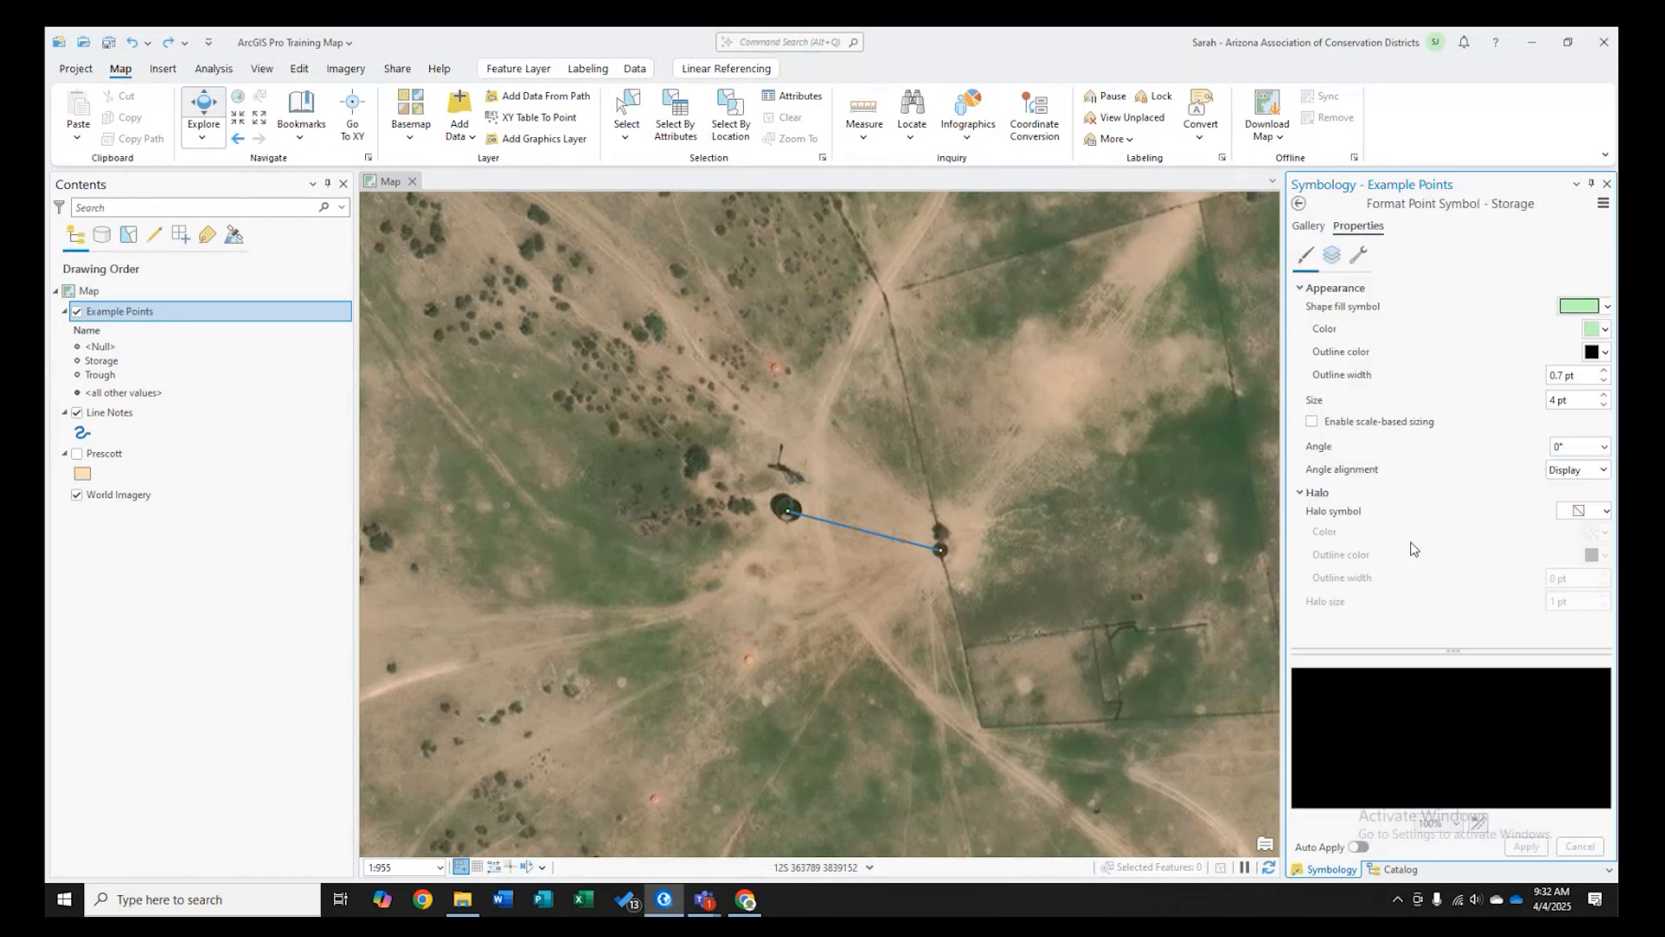
click(1310, 226)
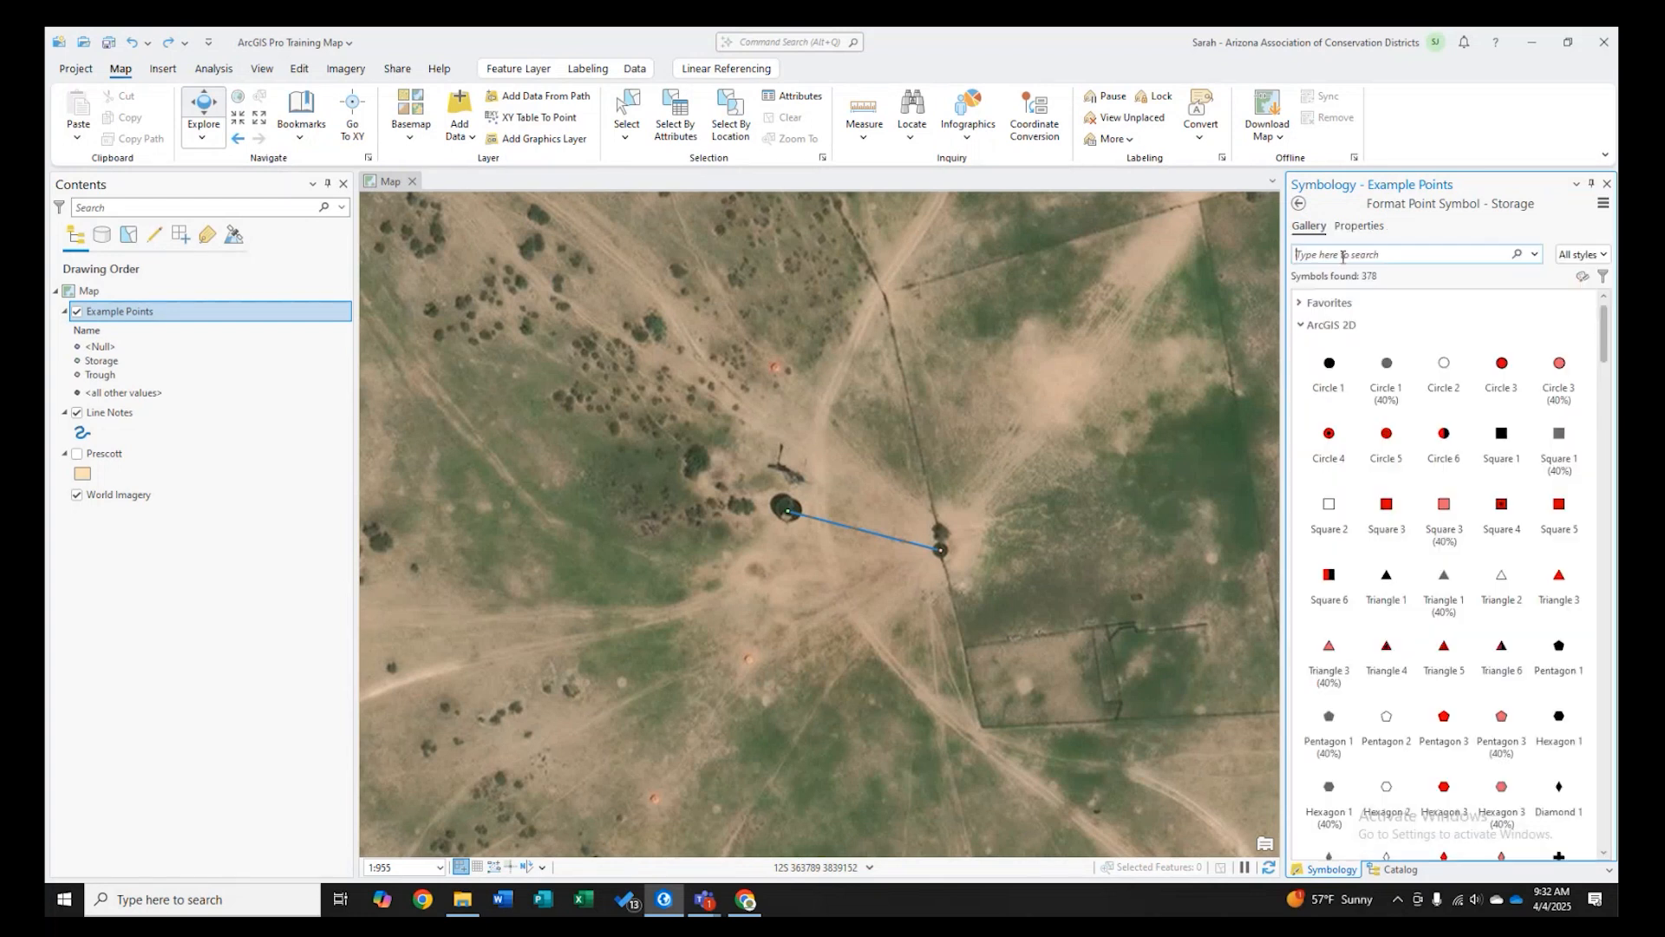
click(1328, 365)
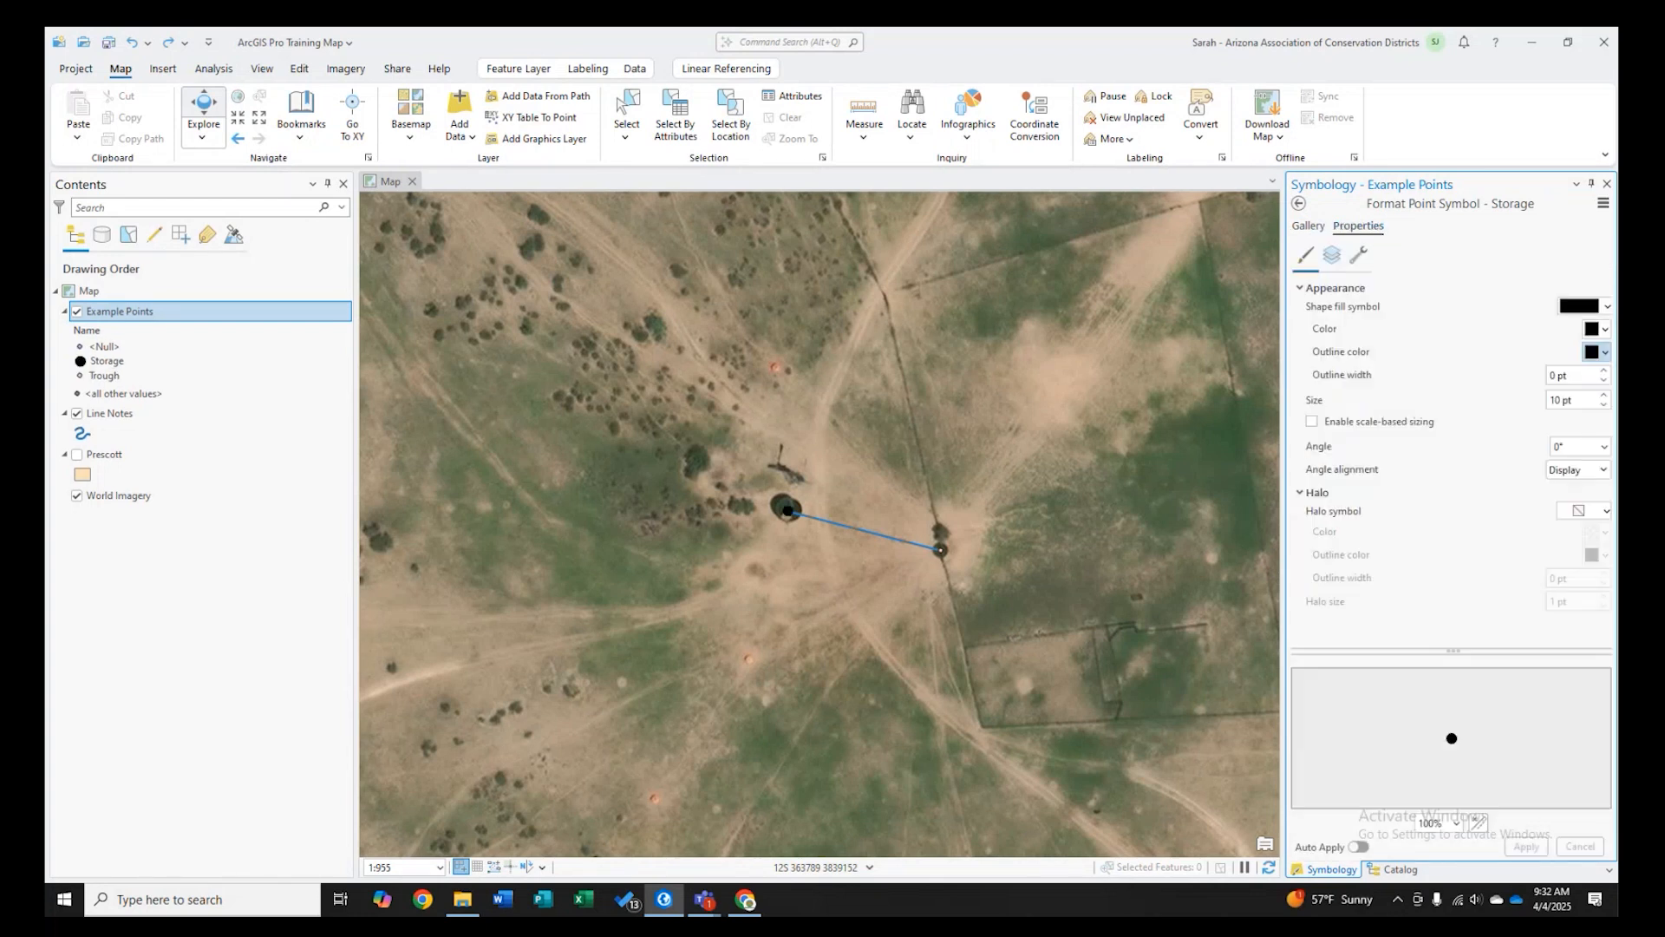
click(1604, 352)
click(1556, 525)
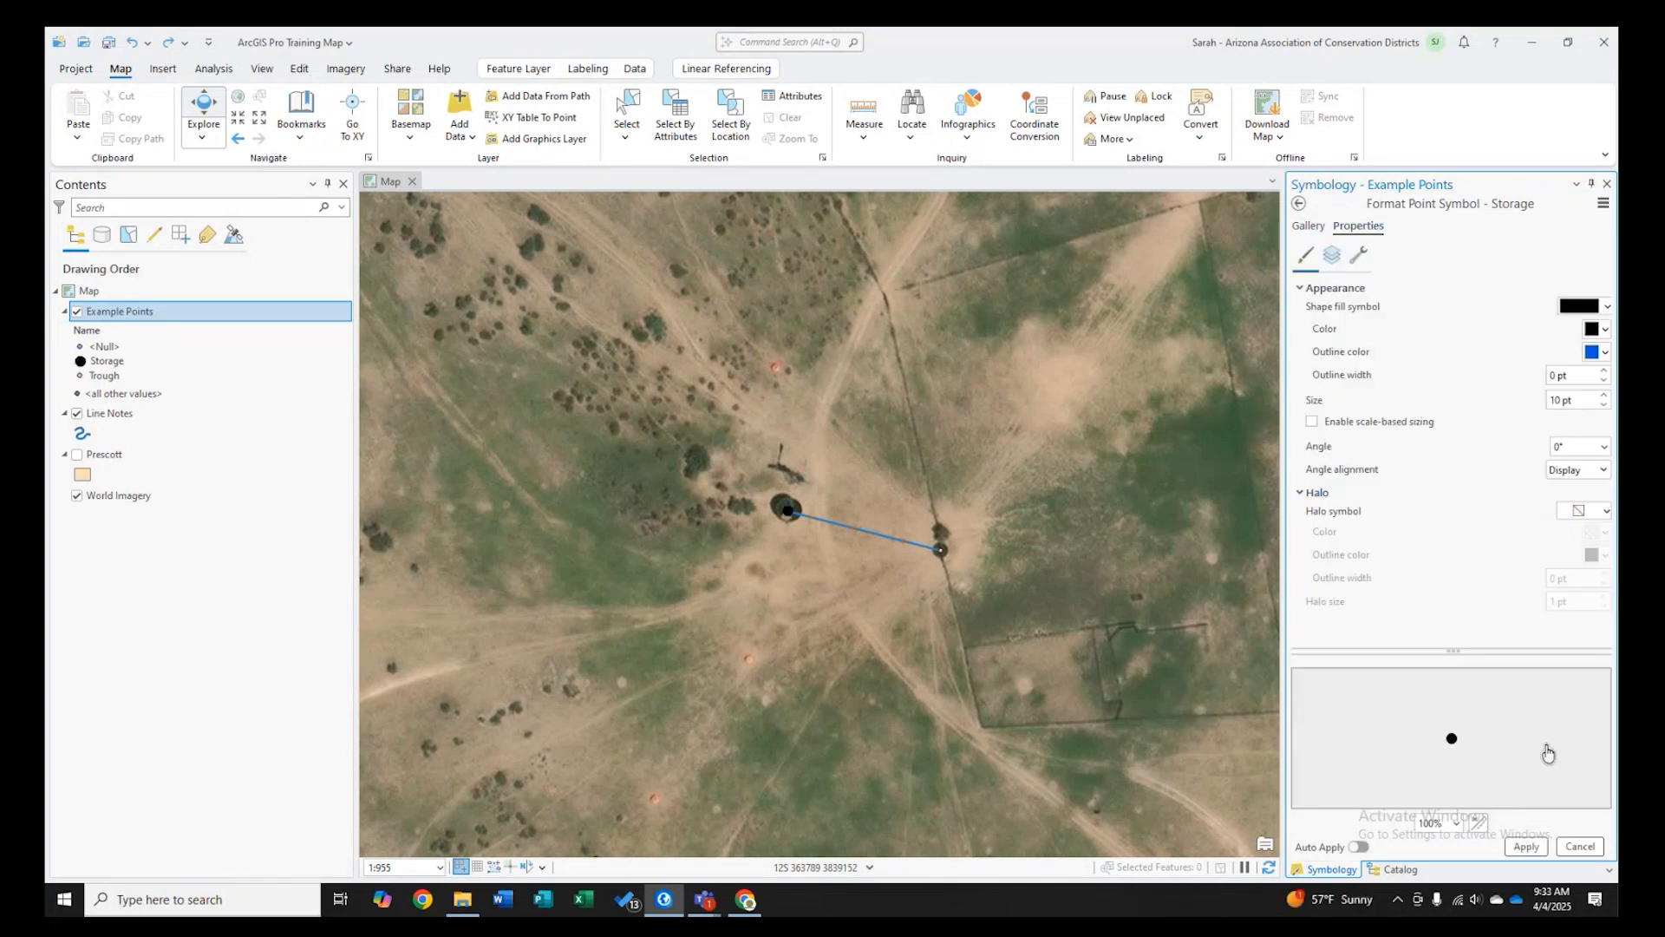
click(1603, 369)
click(1603, 405)
click(1603, 405)
click(1603, 405)
click(1600, 328)
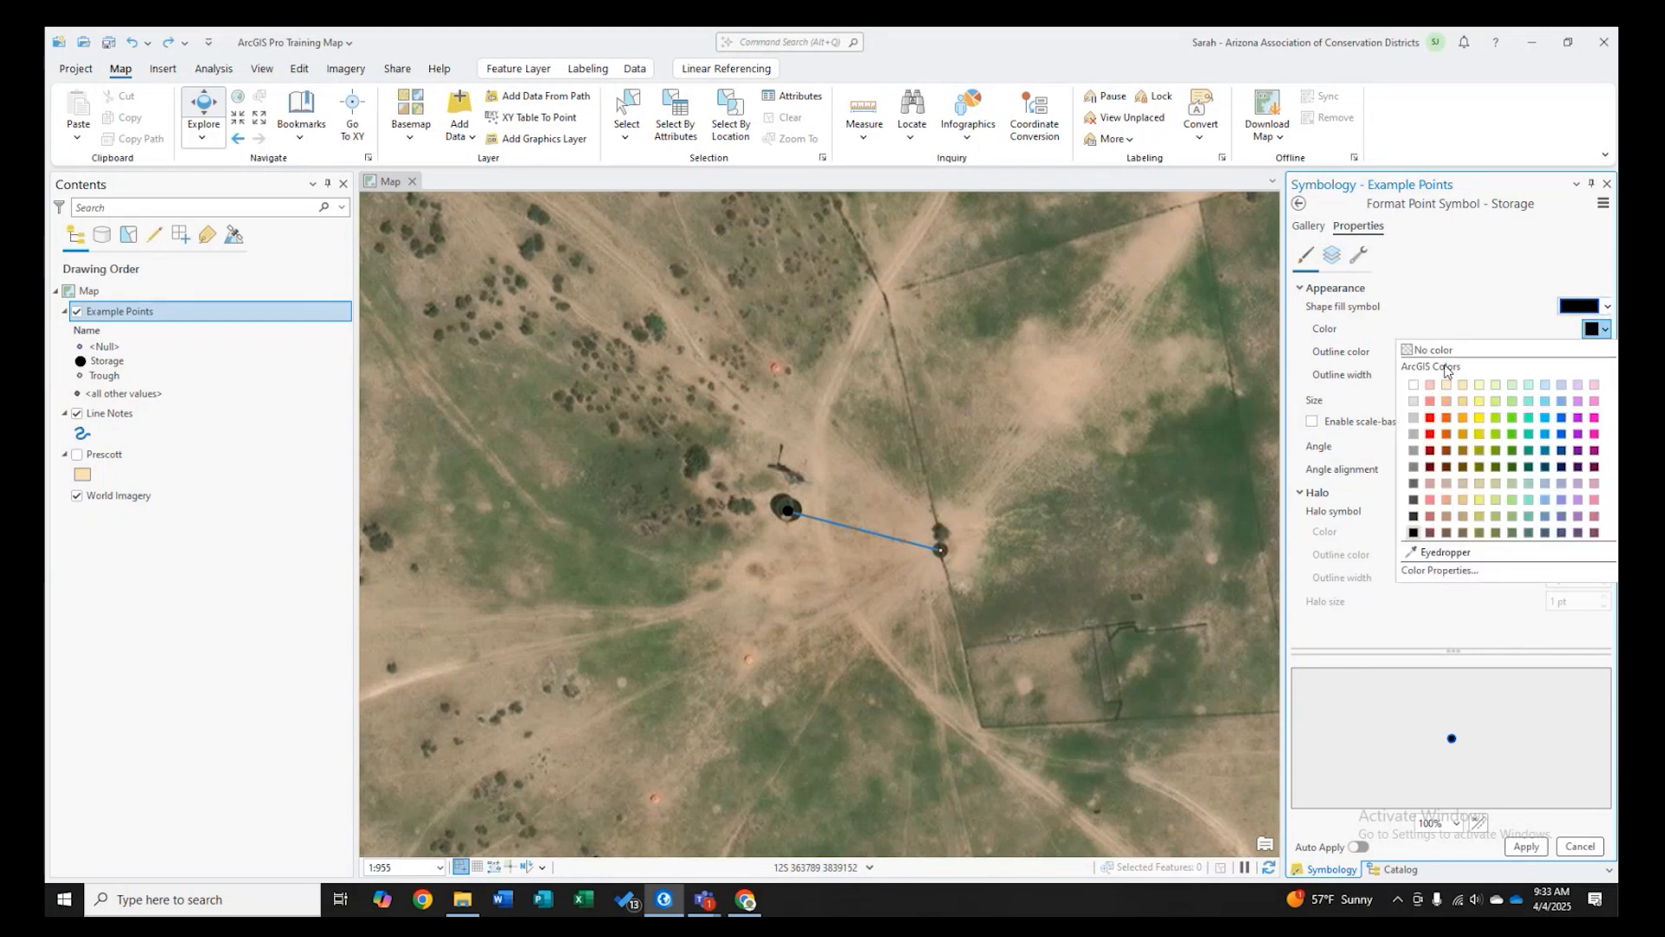
click(1430, 349)
click(1527, 846)
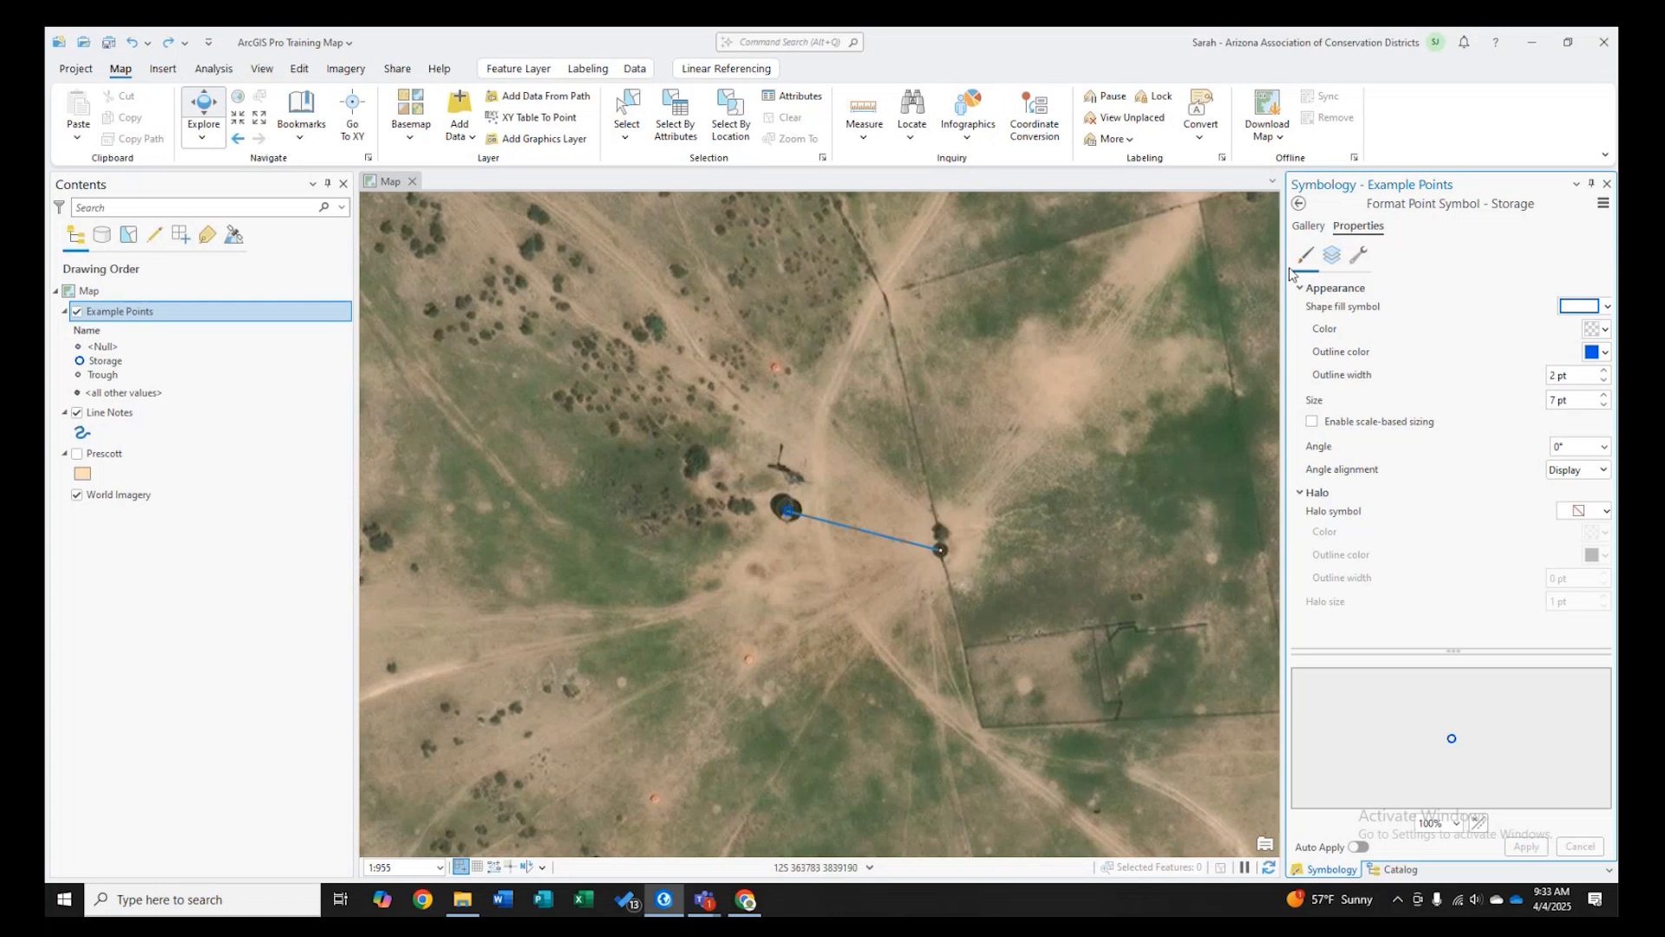
- Apply the Square 2 symbol to the Trough class
click(1298, 204)
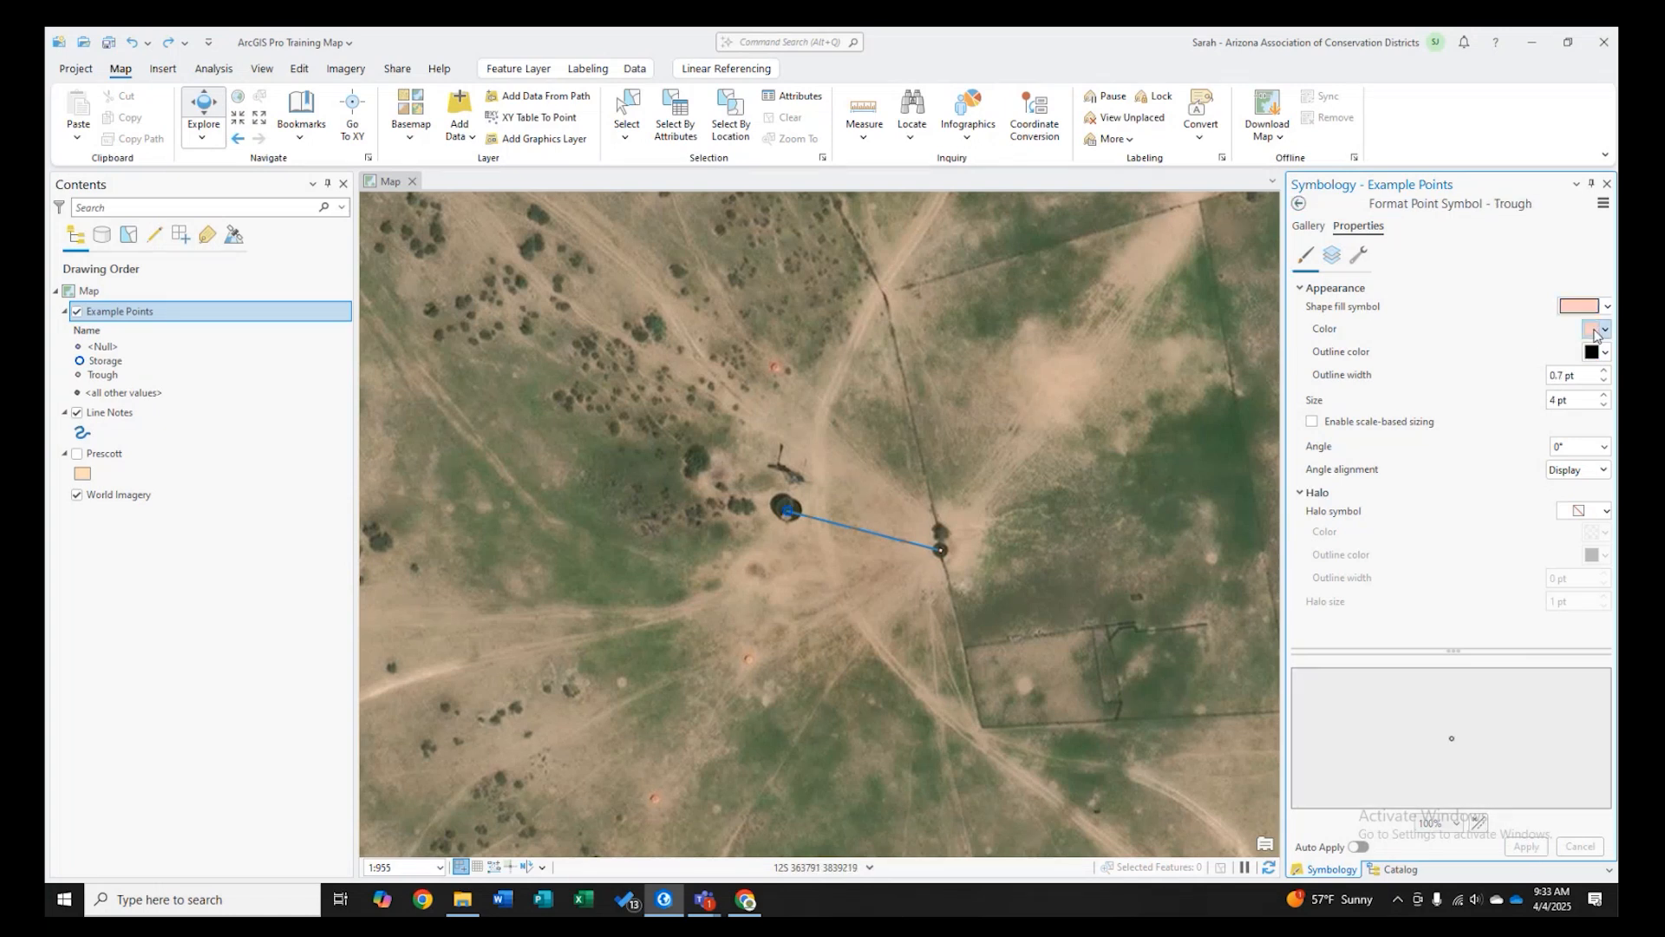
click(1309, 226)
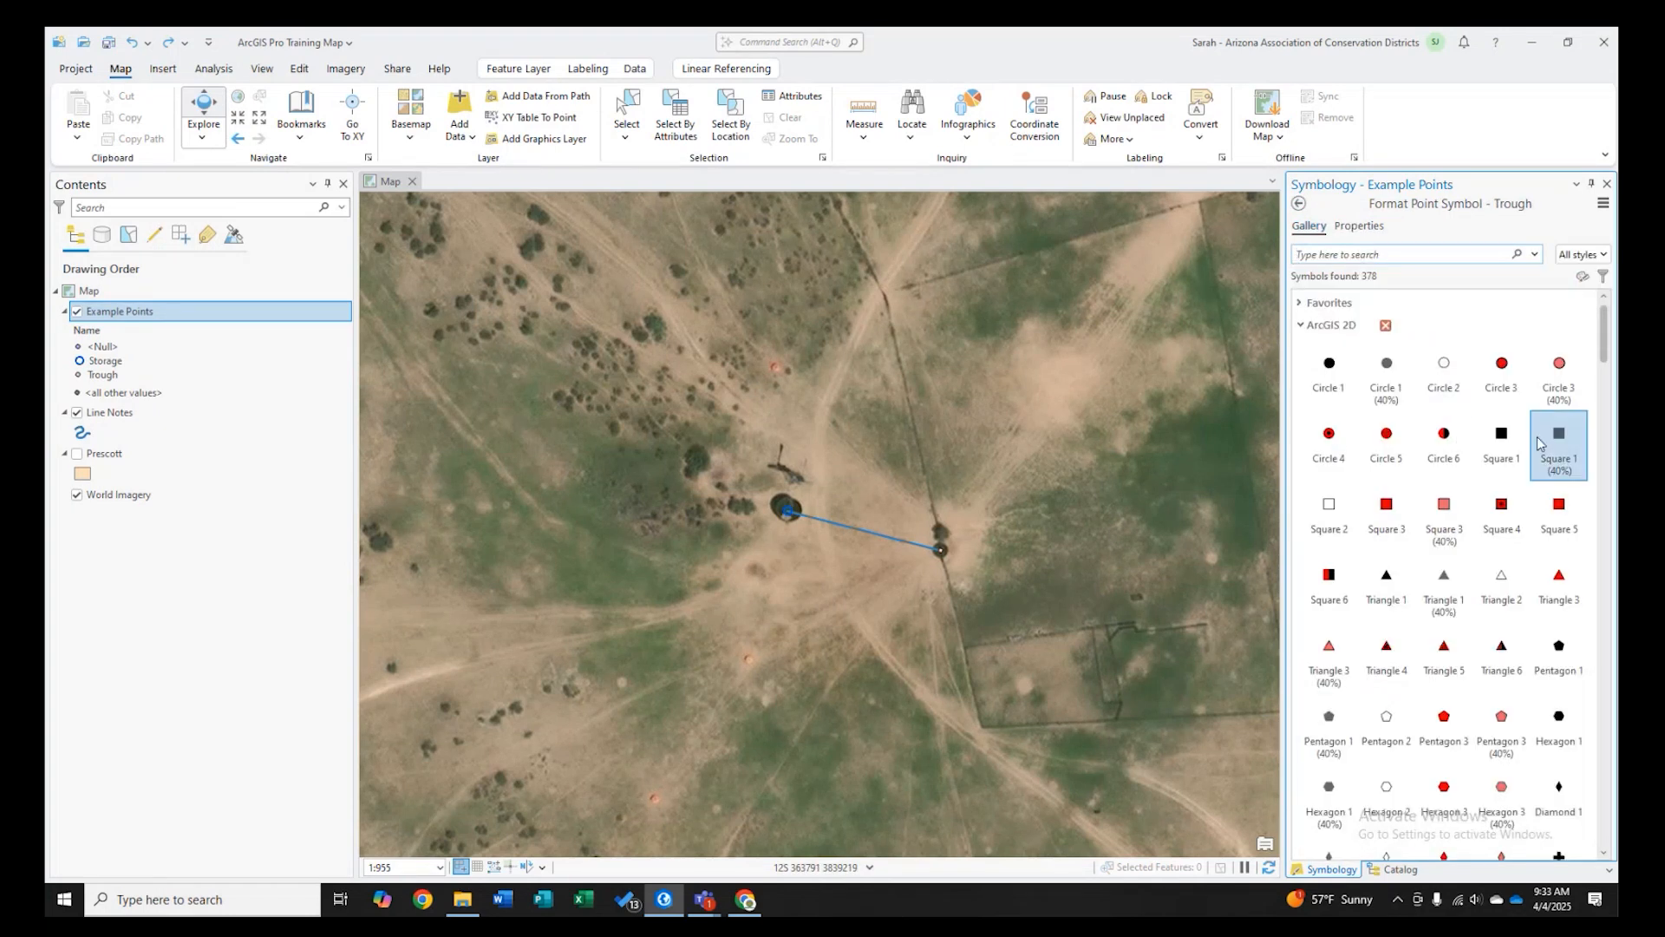
click(1329, 516)
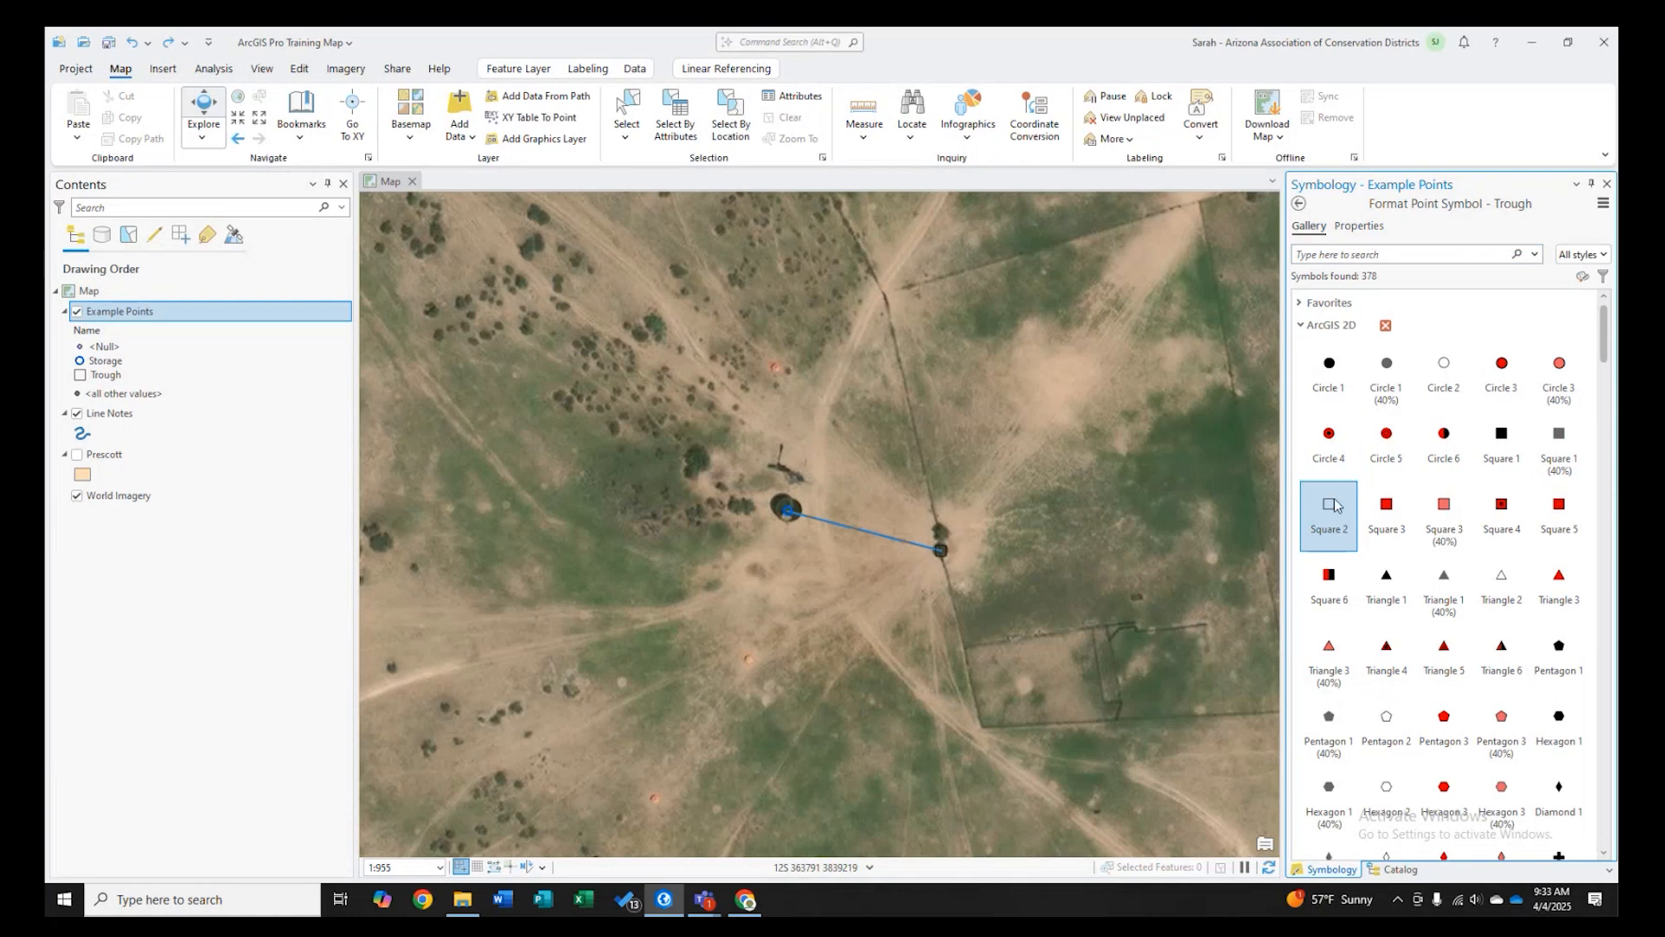
double_click(1336, 507)
click(1358, 526)
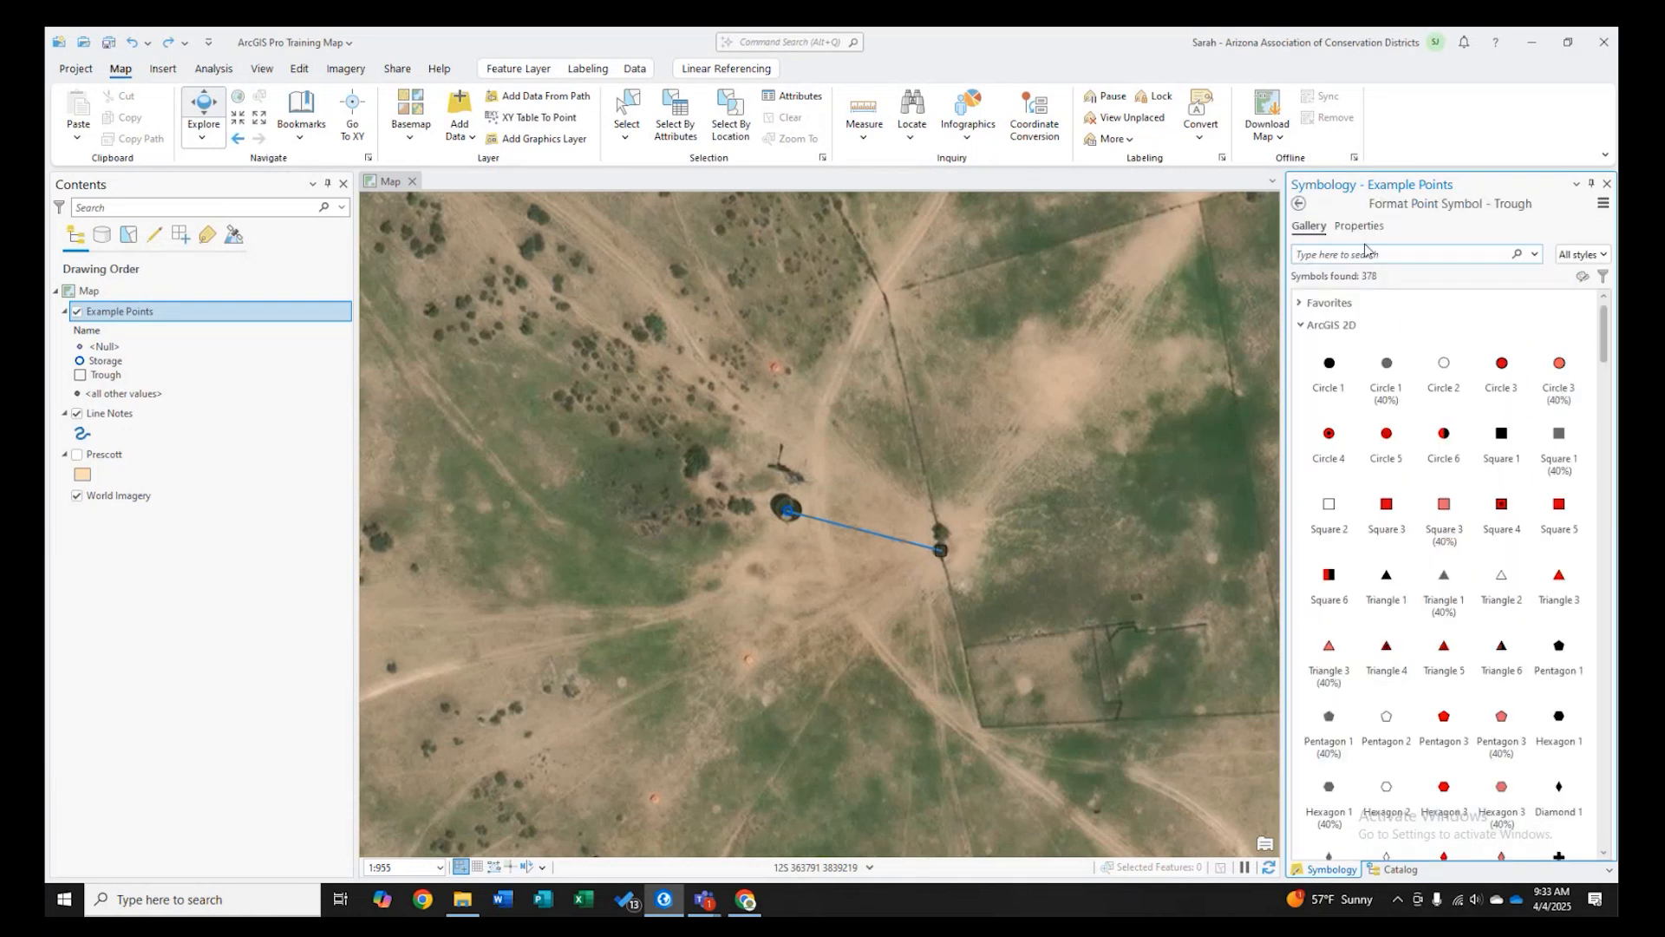
- Give the Trough square a blue 2 pt outline and a 9 pt size, and apply
click(1358, 225)
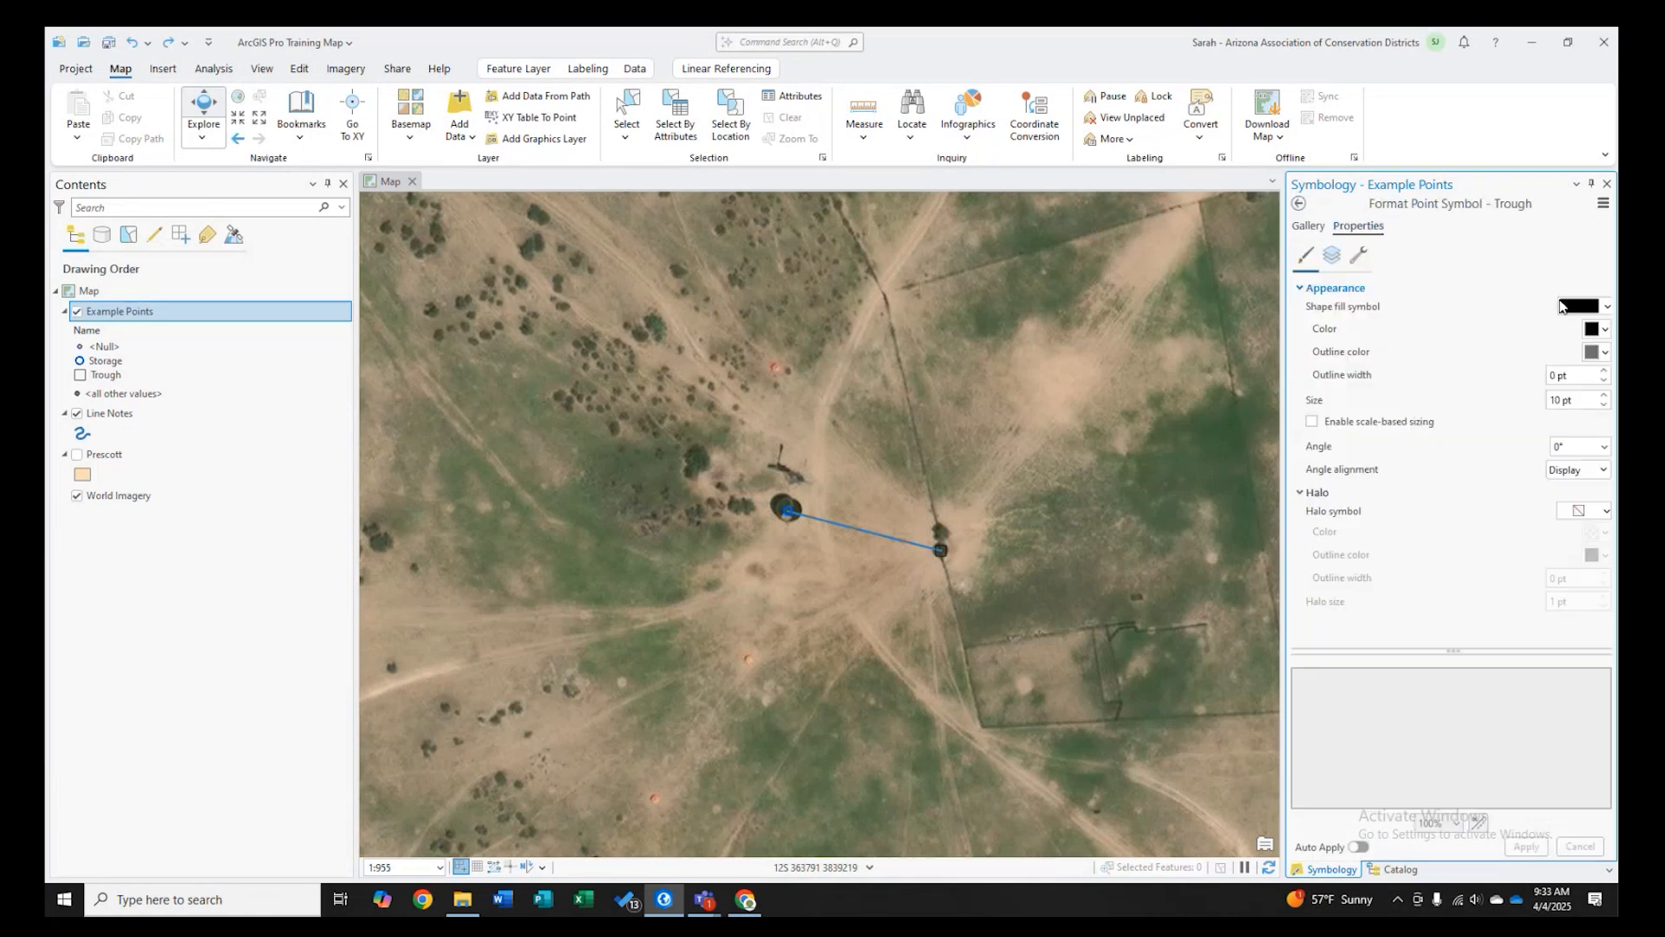
click(1605, 353)
click(1559, 459)
click(1603, 371)
click(1603, 405)
click(1526, 846)
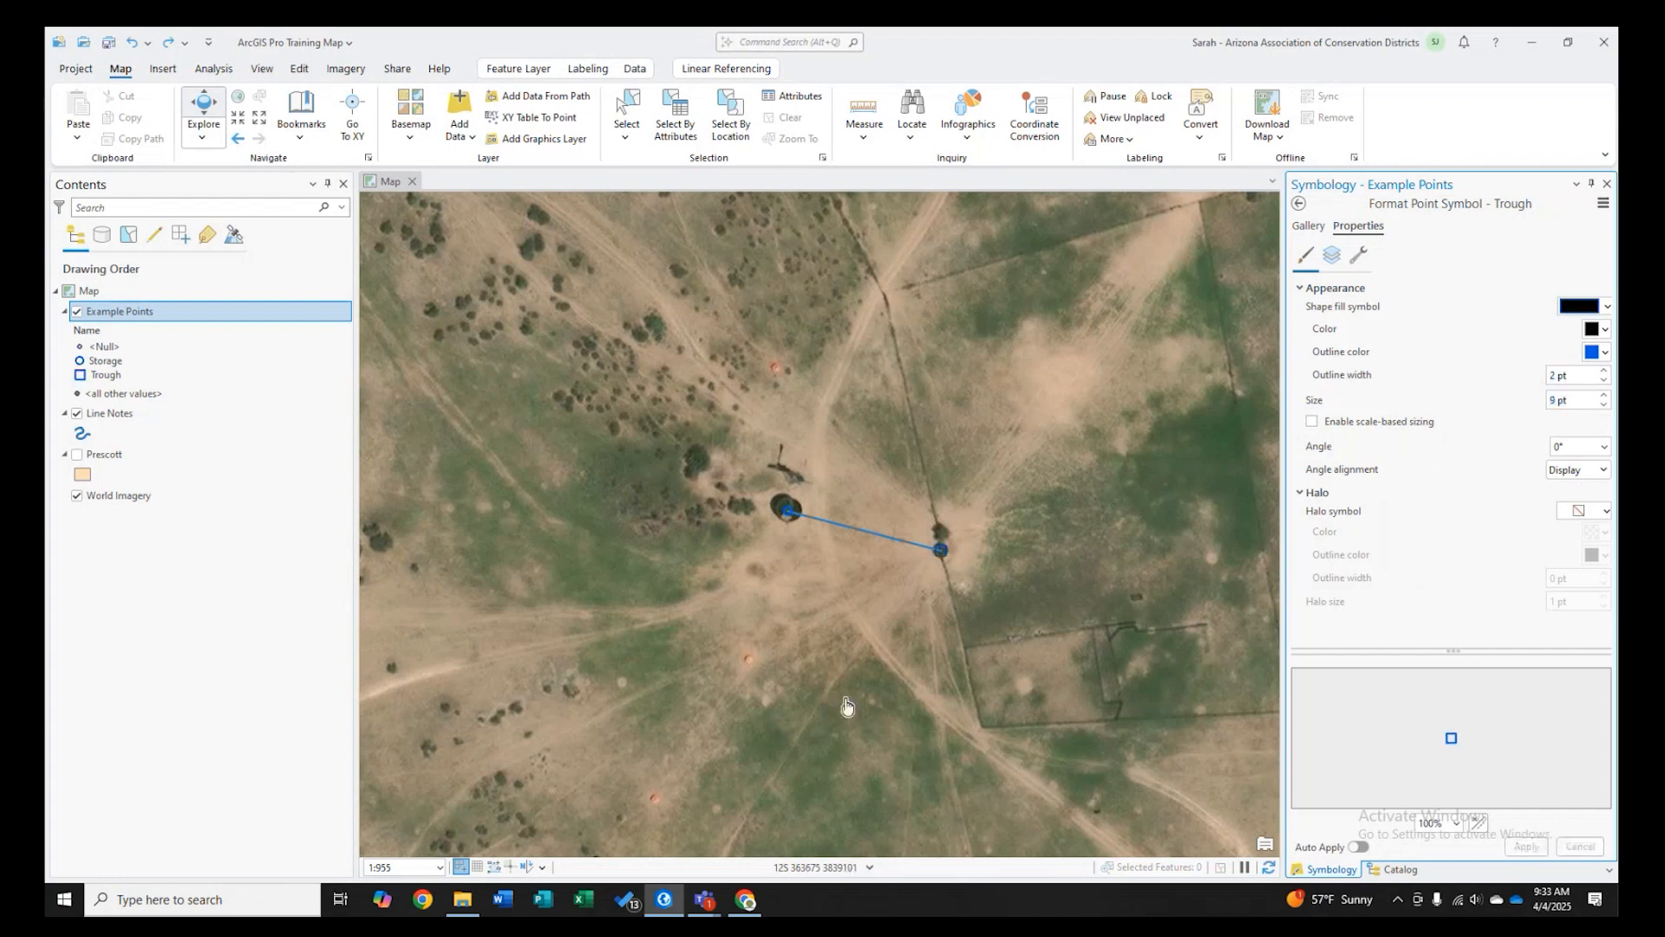
- Open the Line Notes layer's line symbol properties
scroll(872, 571, up, 2)
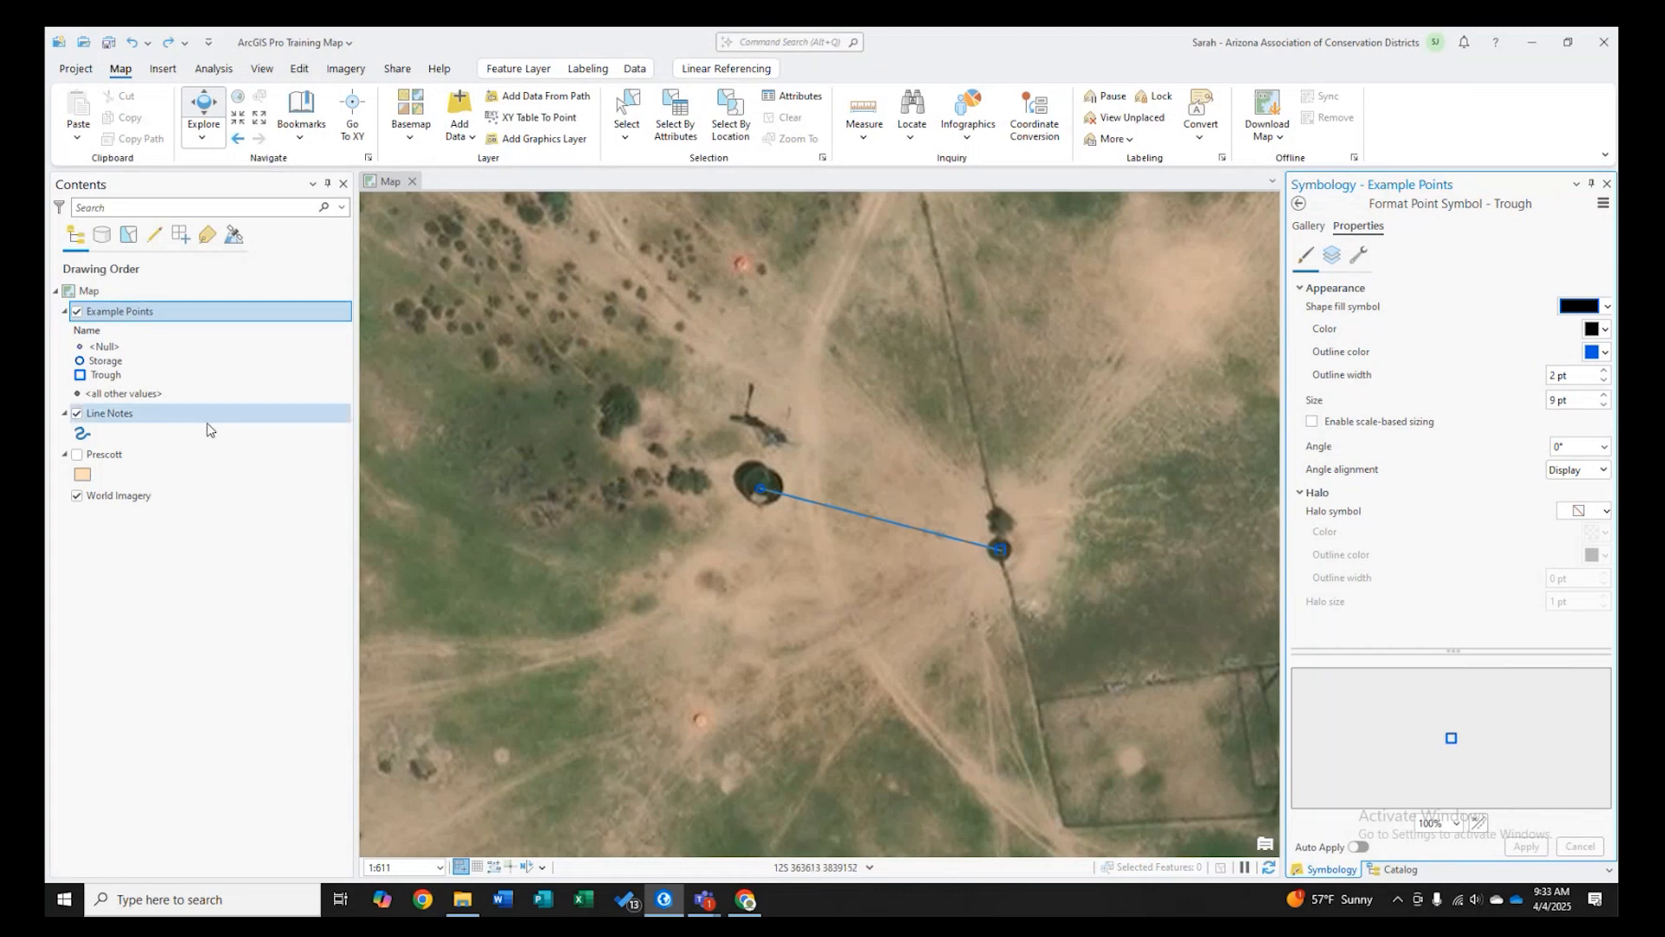
click(83, 432)
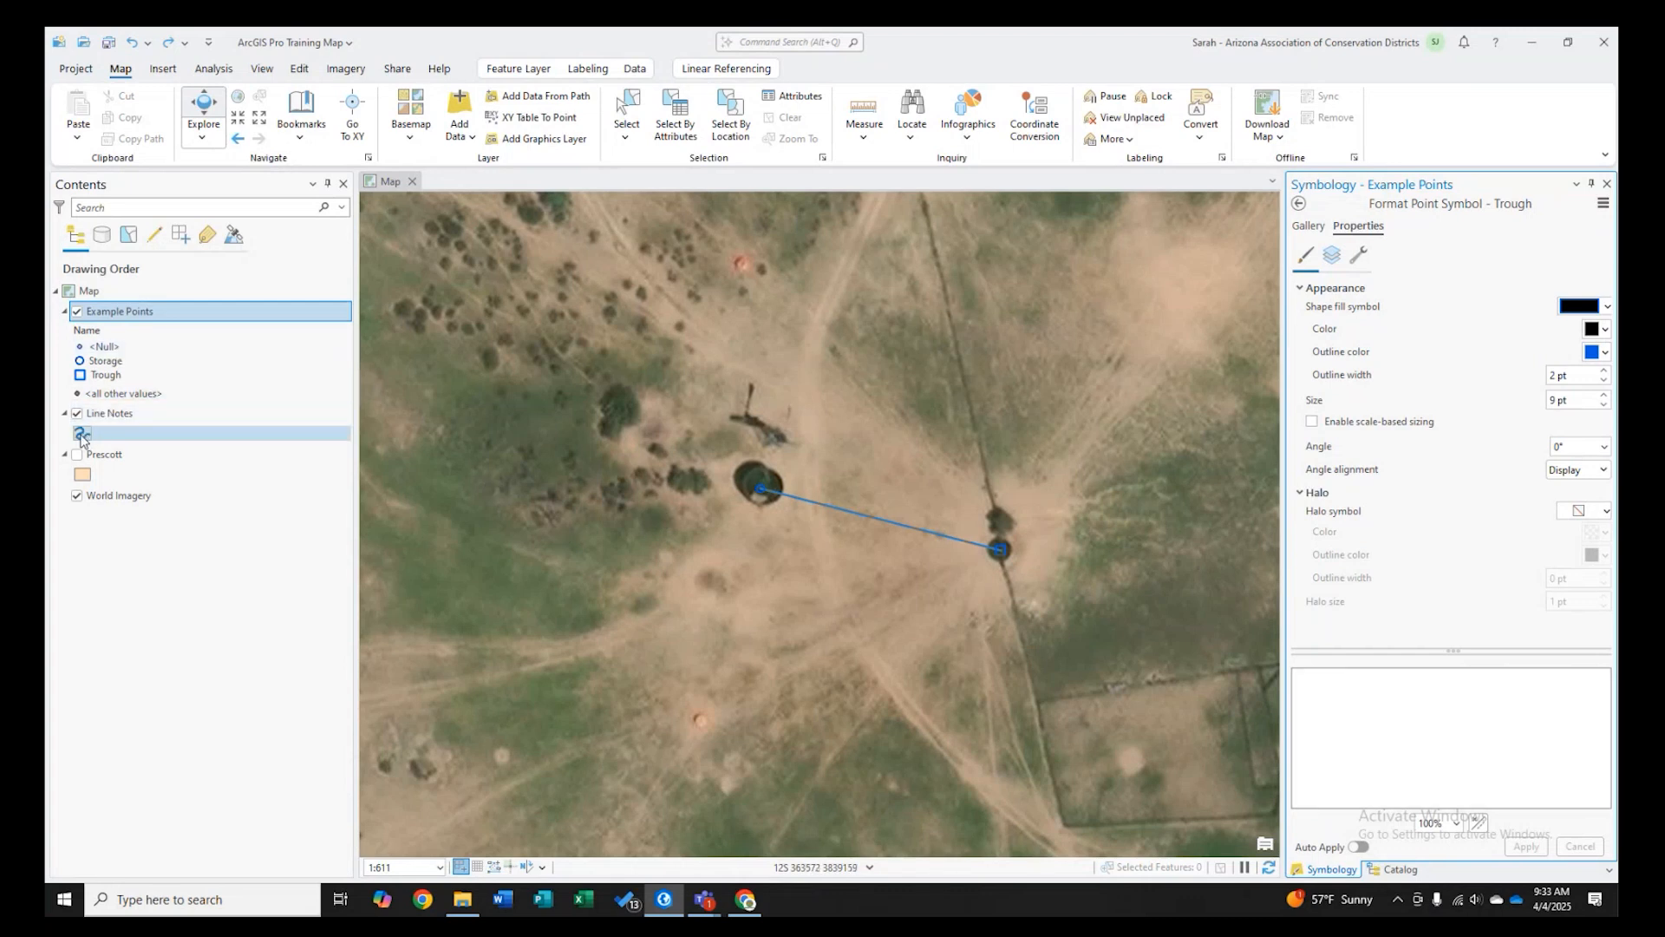
- Browse the line symbol gallery and apply the Limited Access symbol to the Line Notes layer
click(1308, 226)
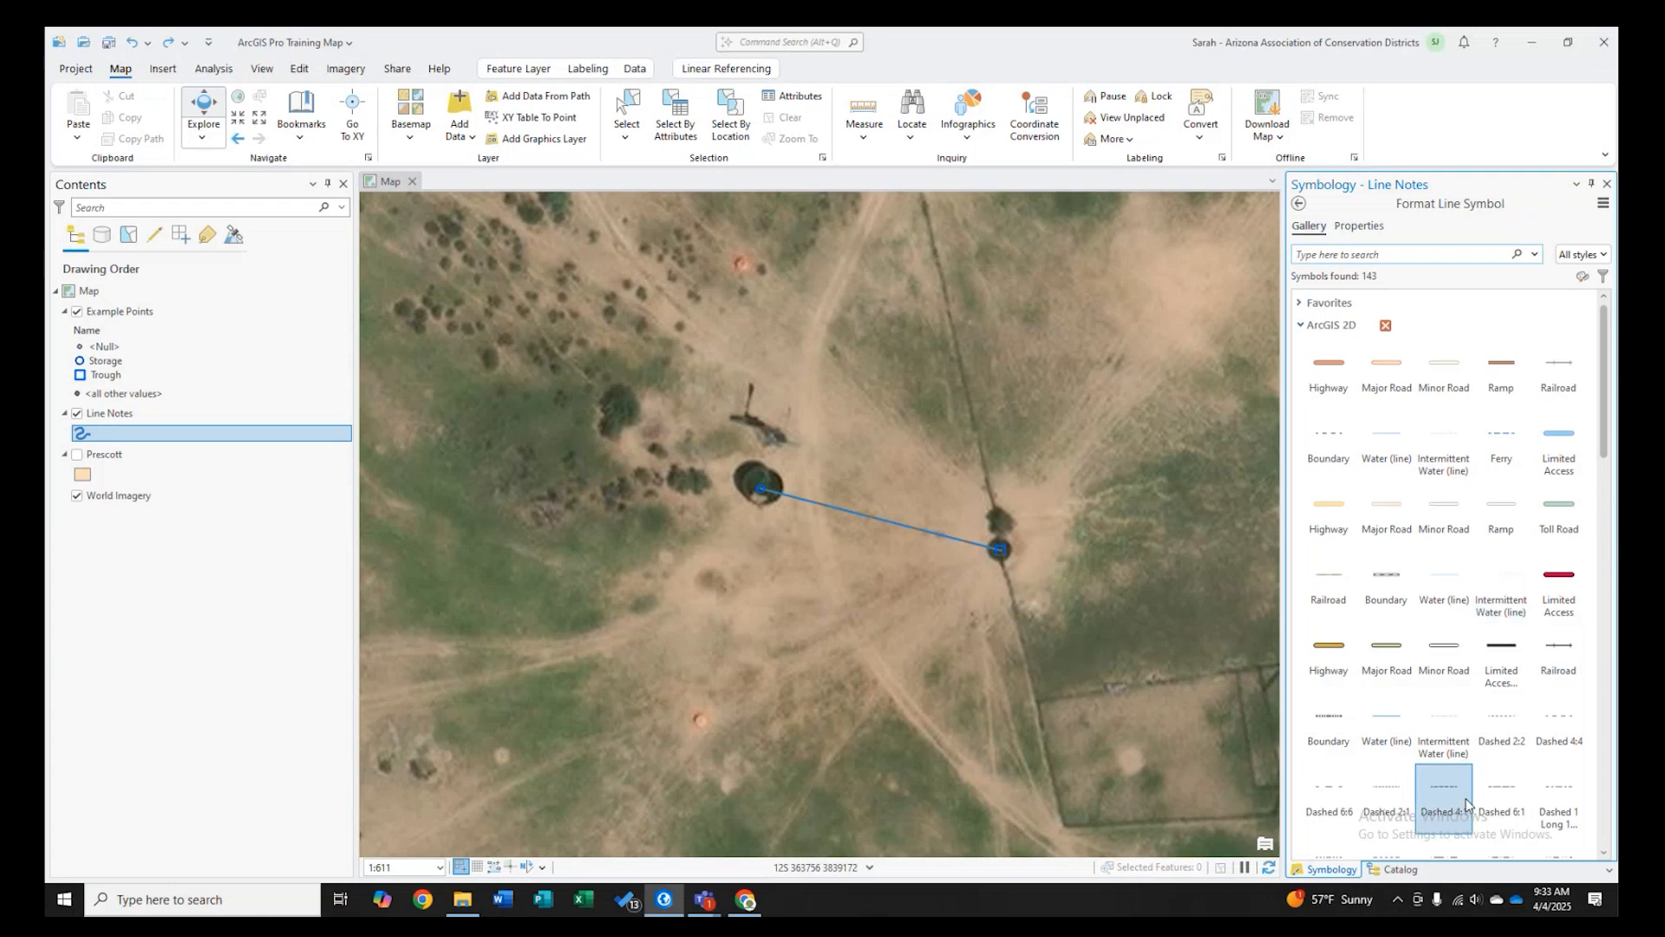
scroll(1437, 512, down, 5)
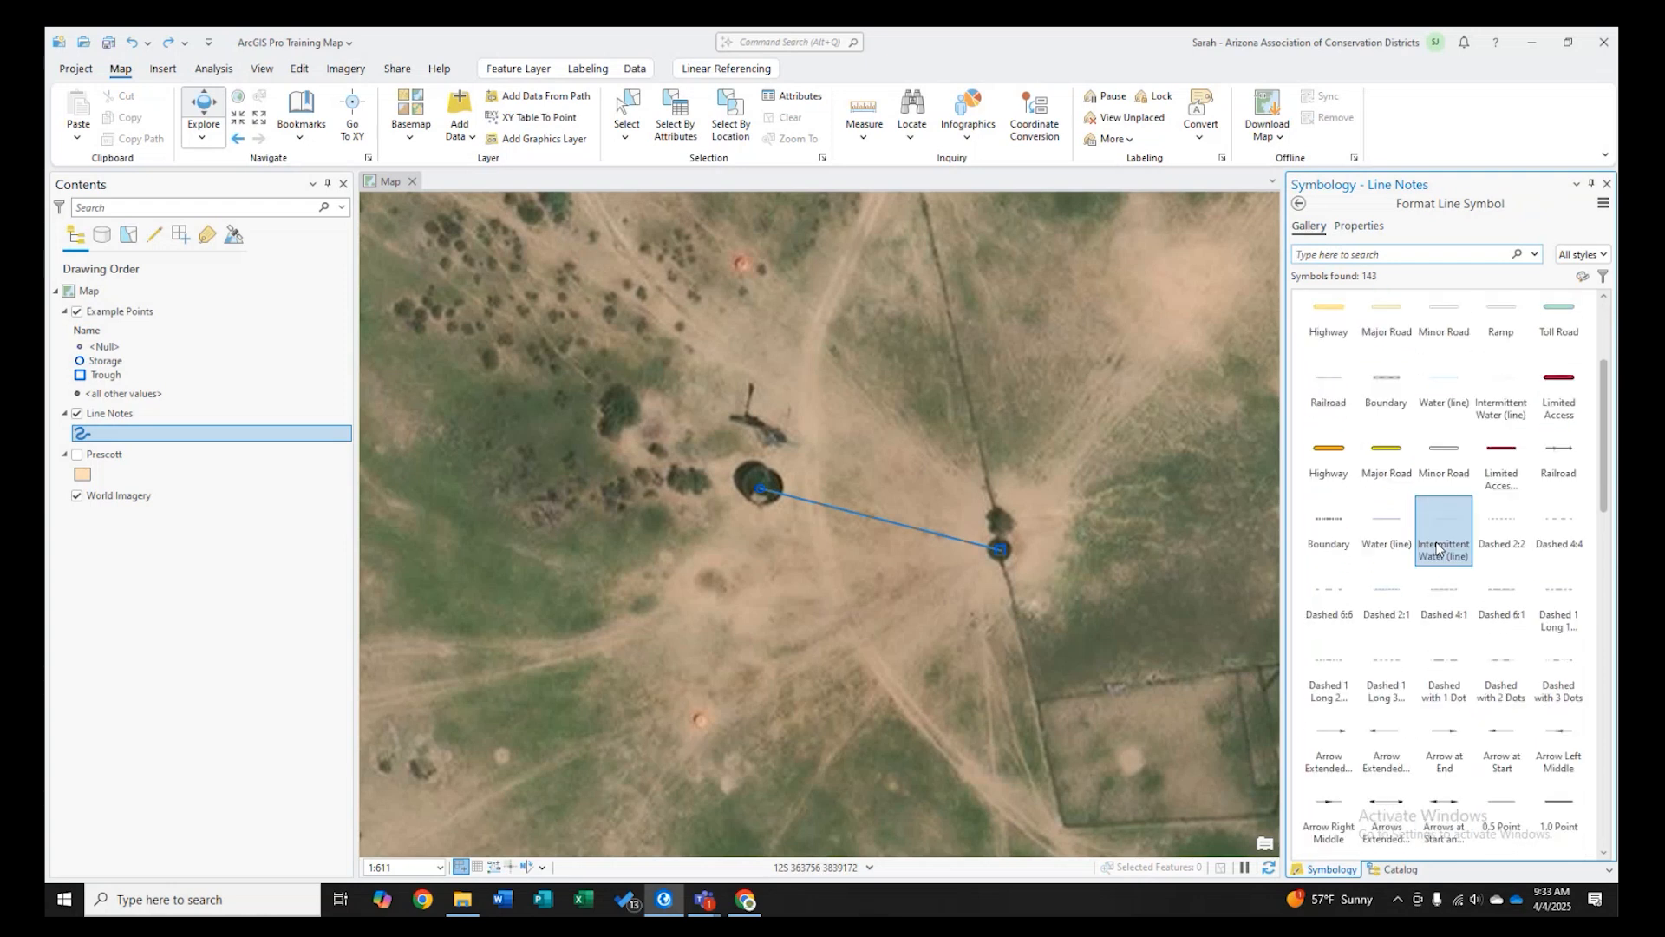
scroll(1440, 564, down, 10)
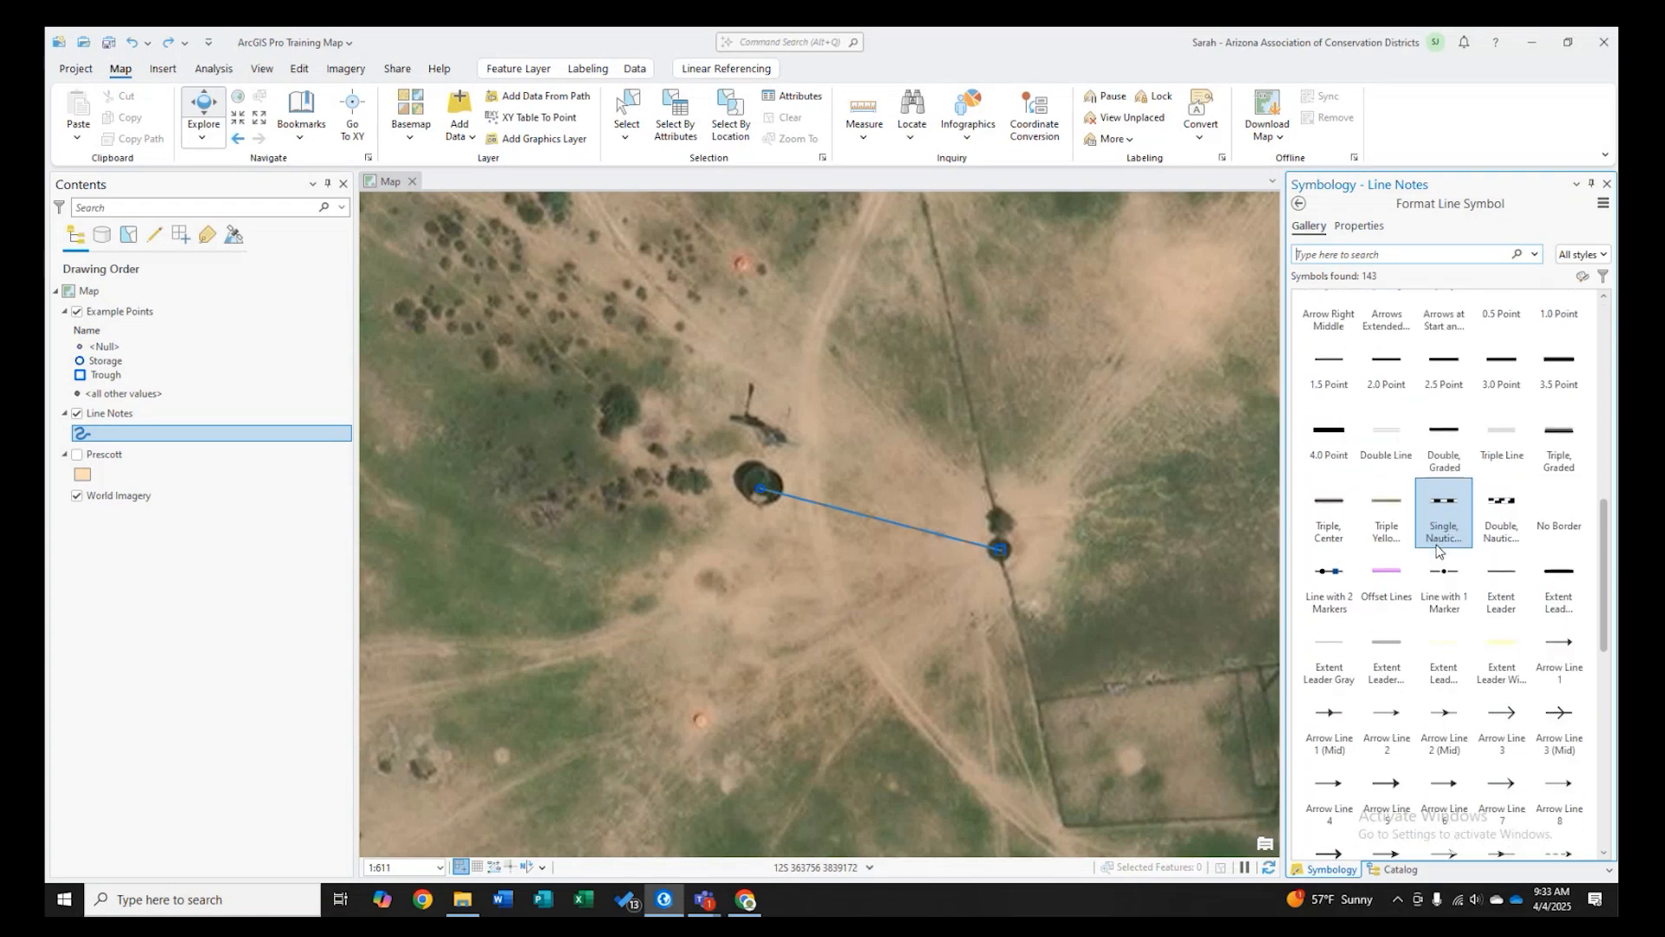
scroll(1457, 651, up, 5)
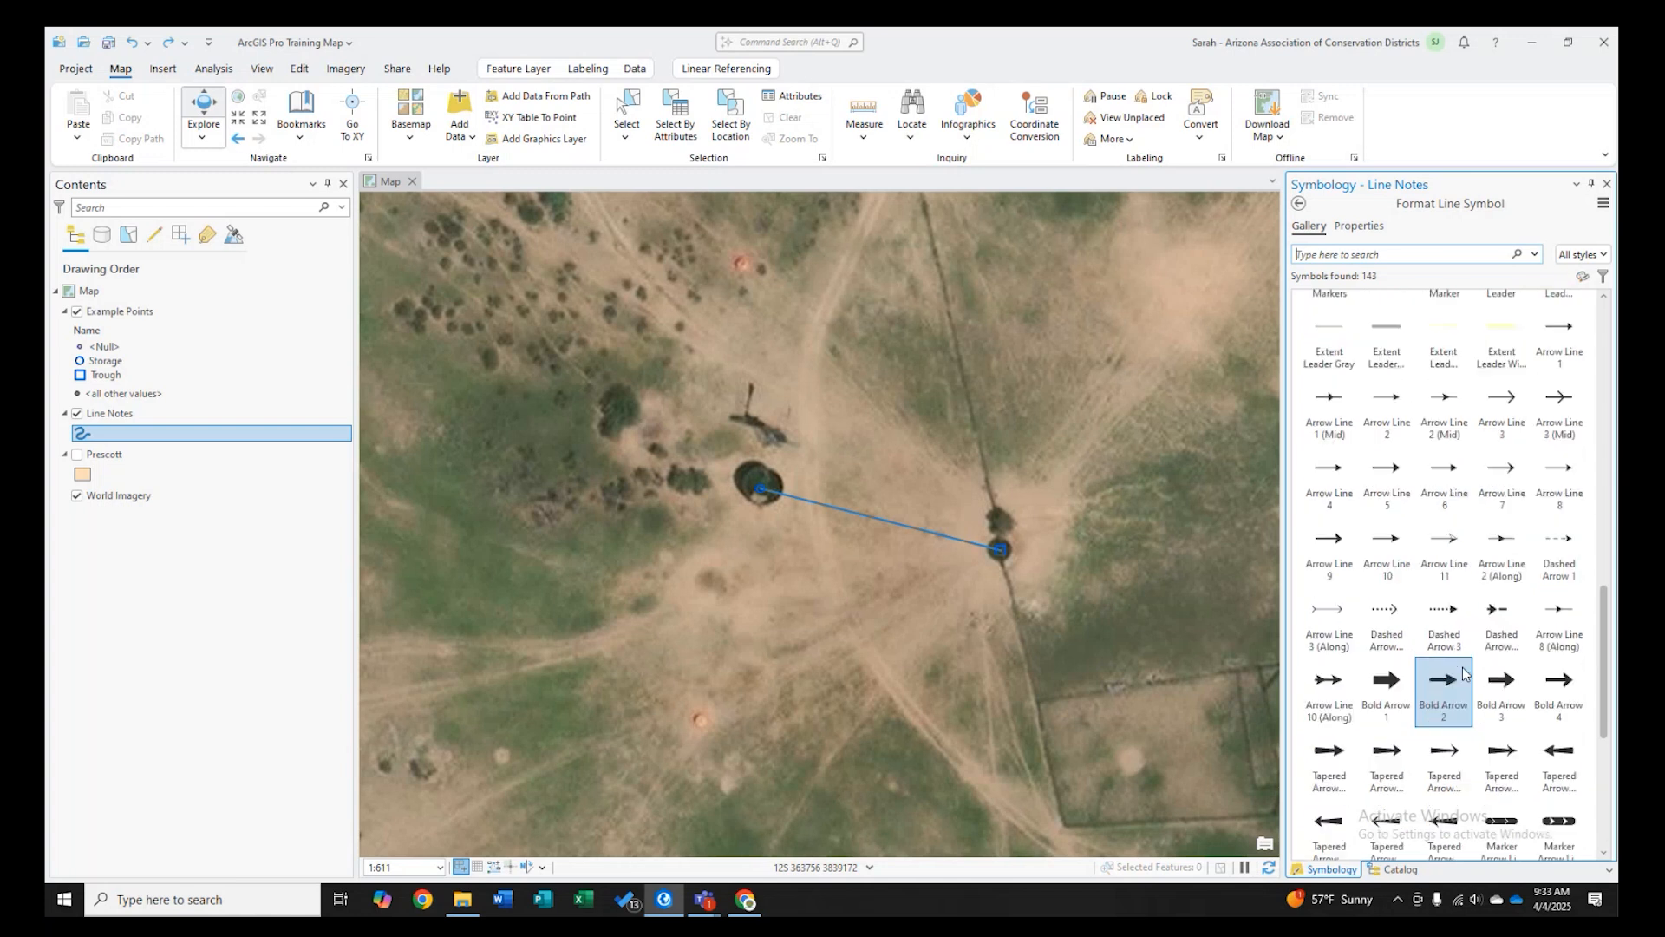
scroll(1458, 663, up, 5)
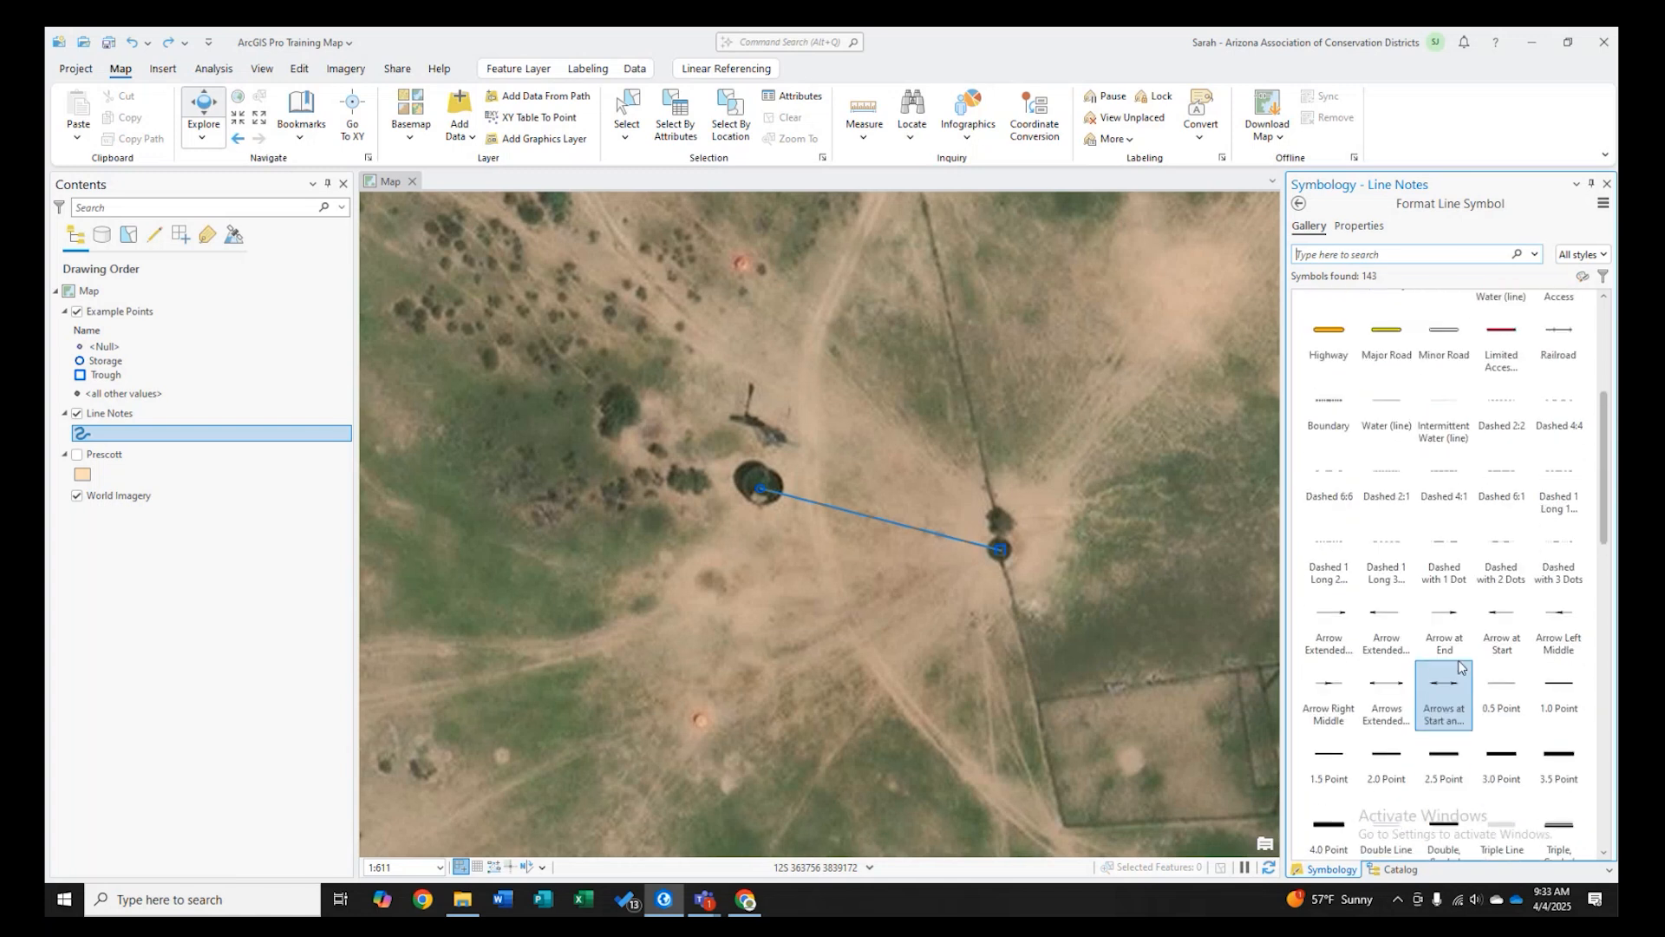
scroll(1458, 661, up, 3)
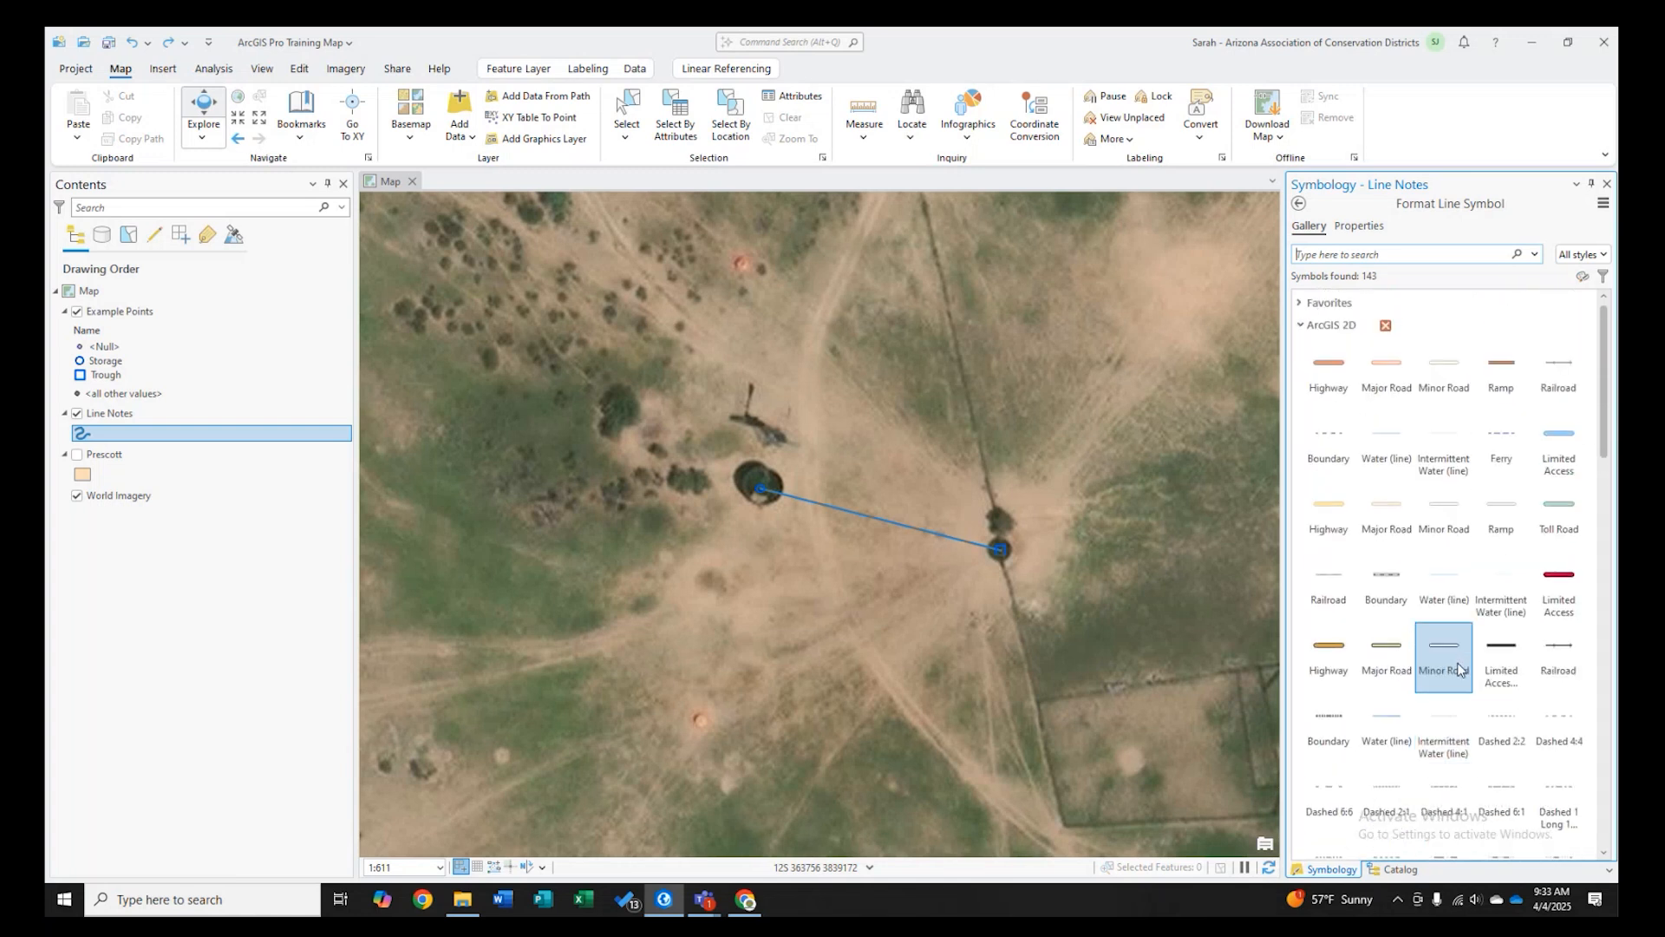
click(1456, 389)
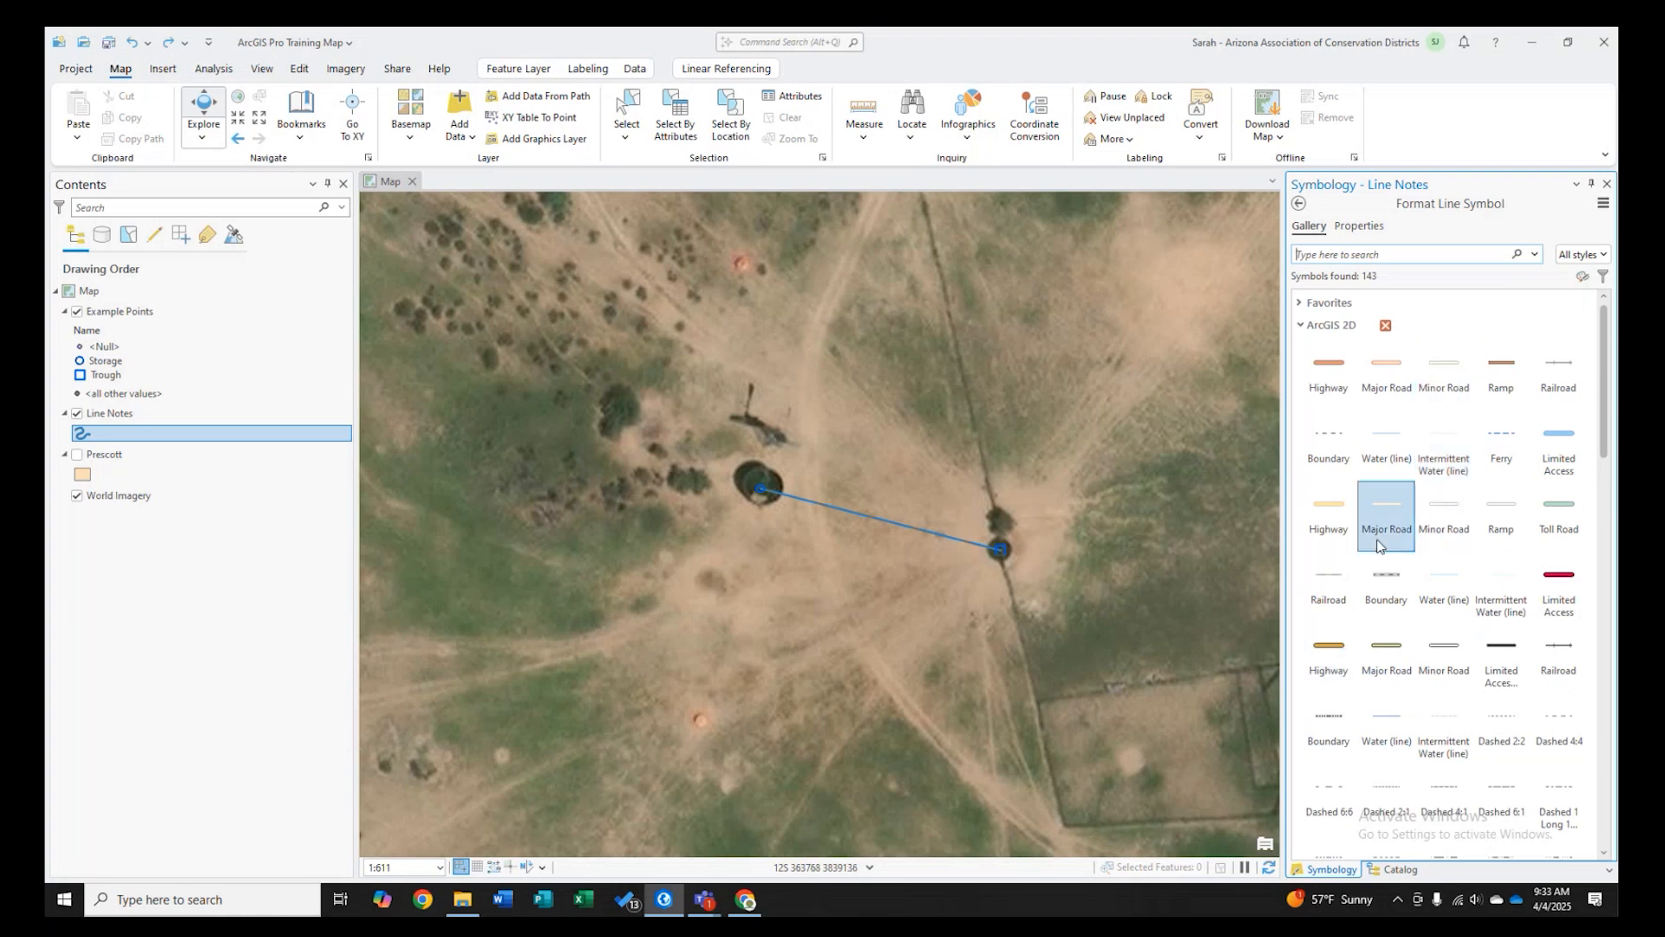
click(1329, 531)
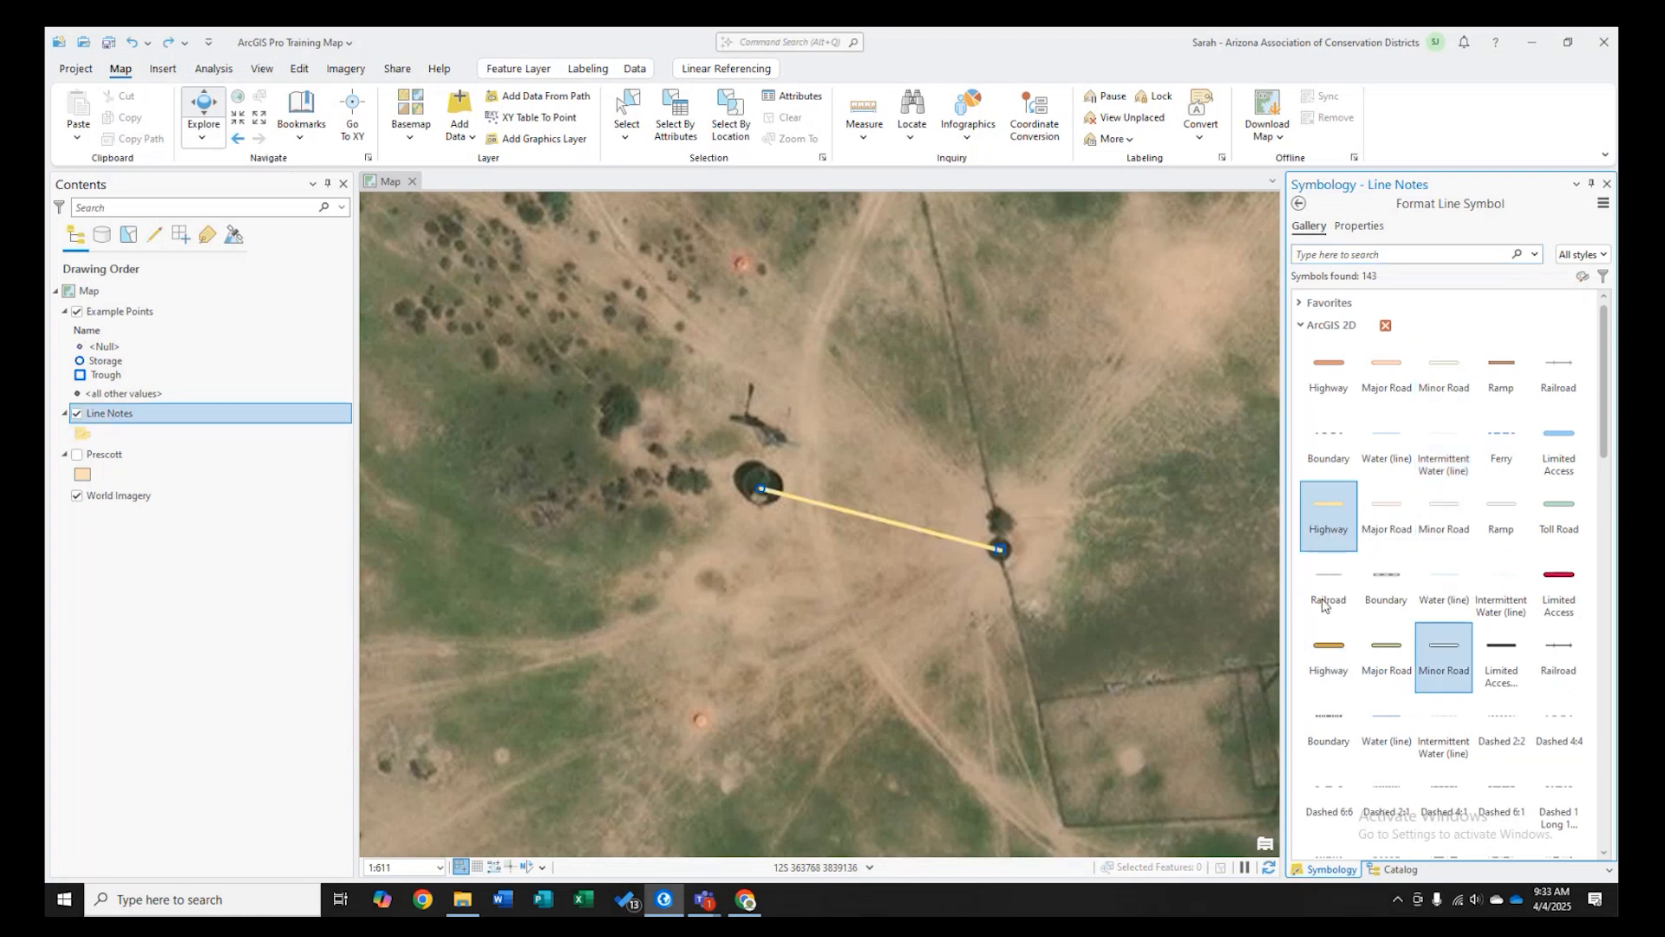
click(1565, 438)
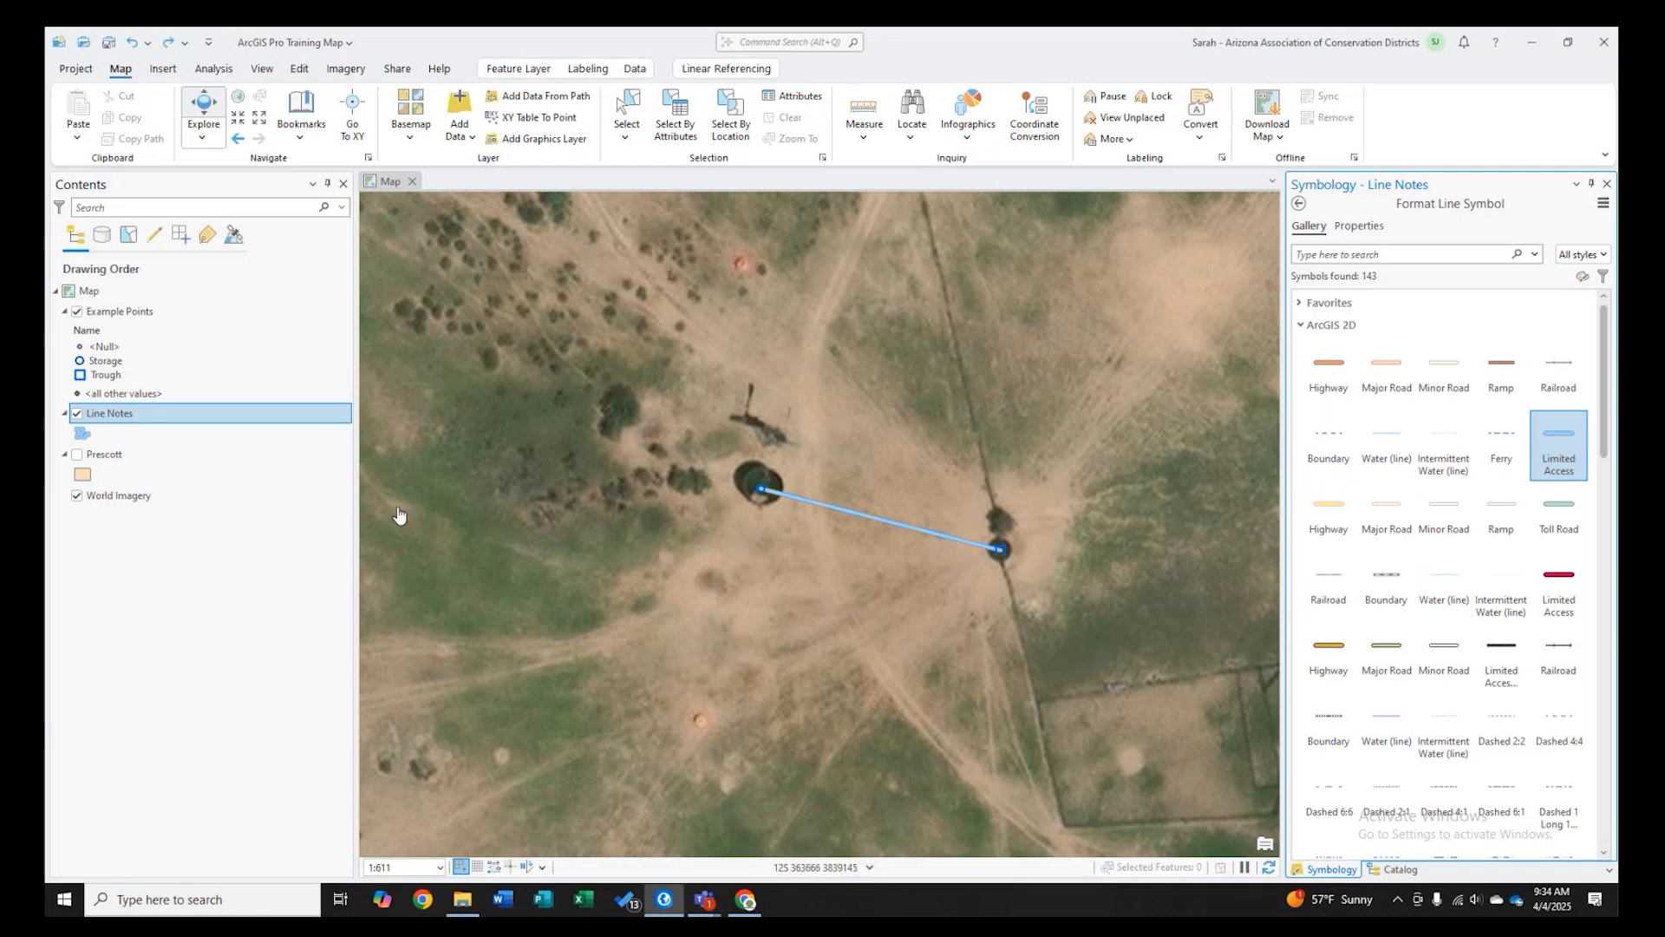
- Open the Prescott layer's polygon symbol gallery and choose the Industrial symbol
click(84, 475)
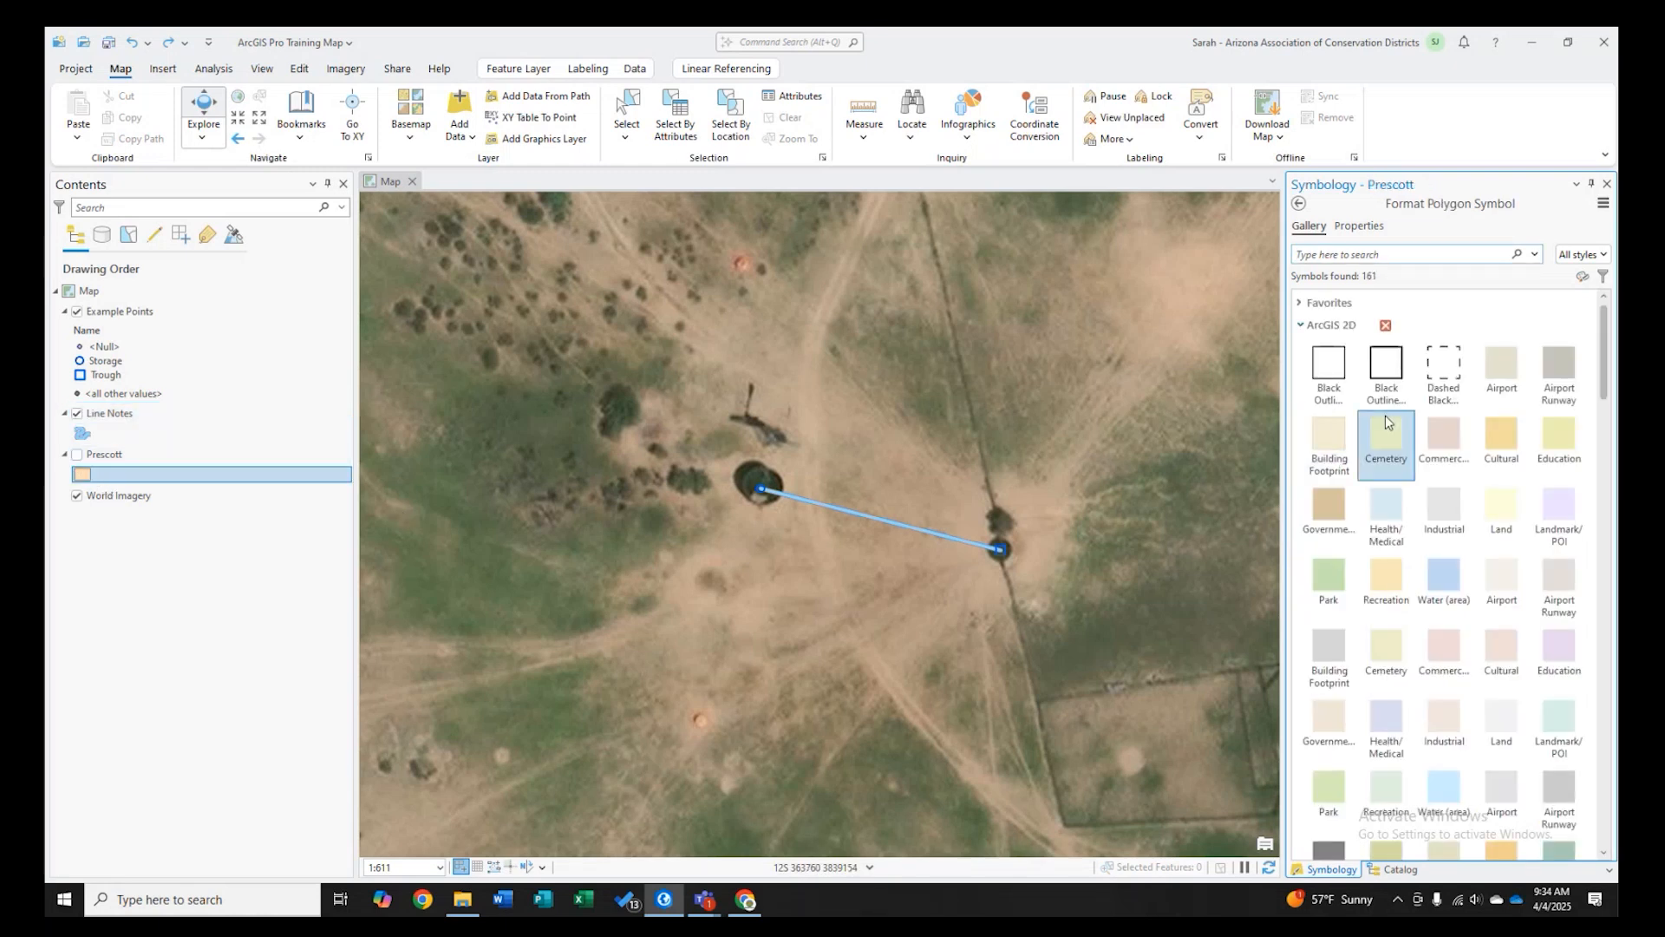
click(1444, 720)
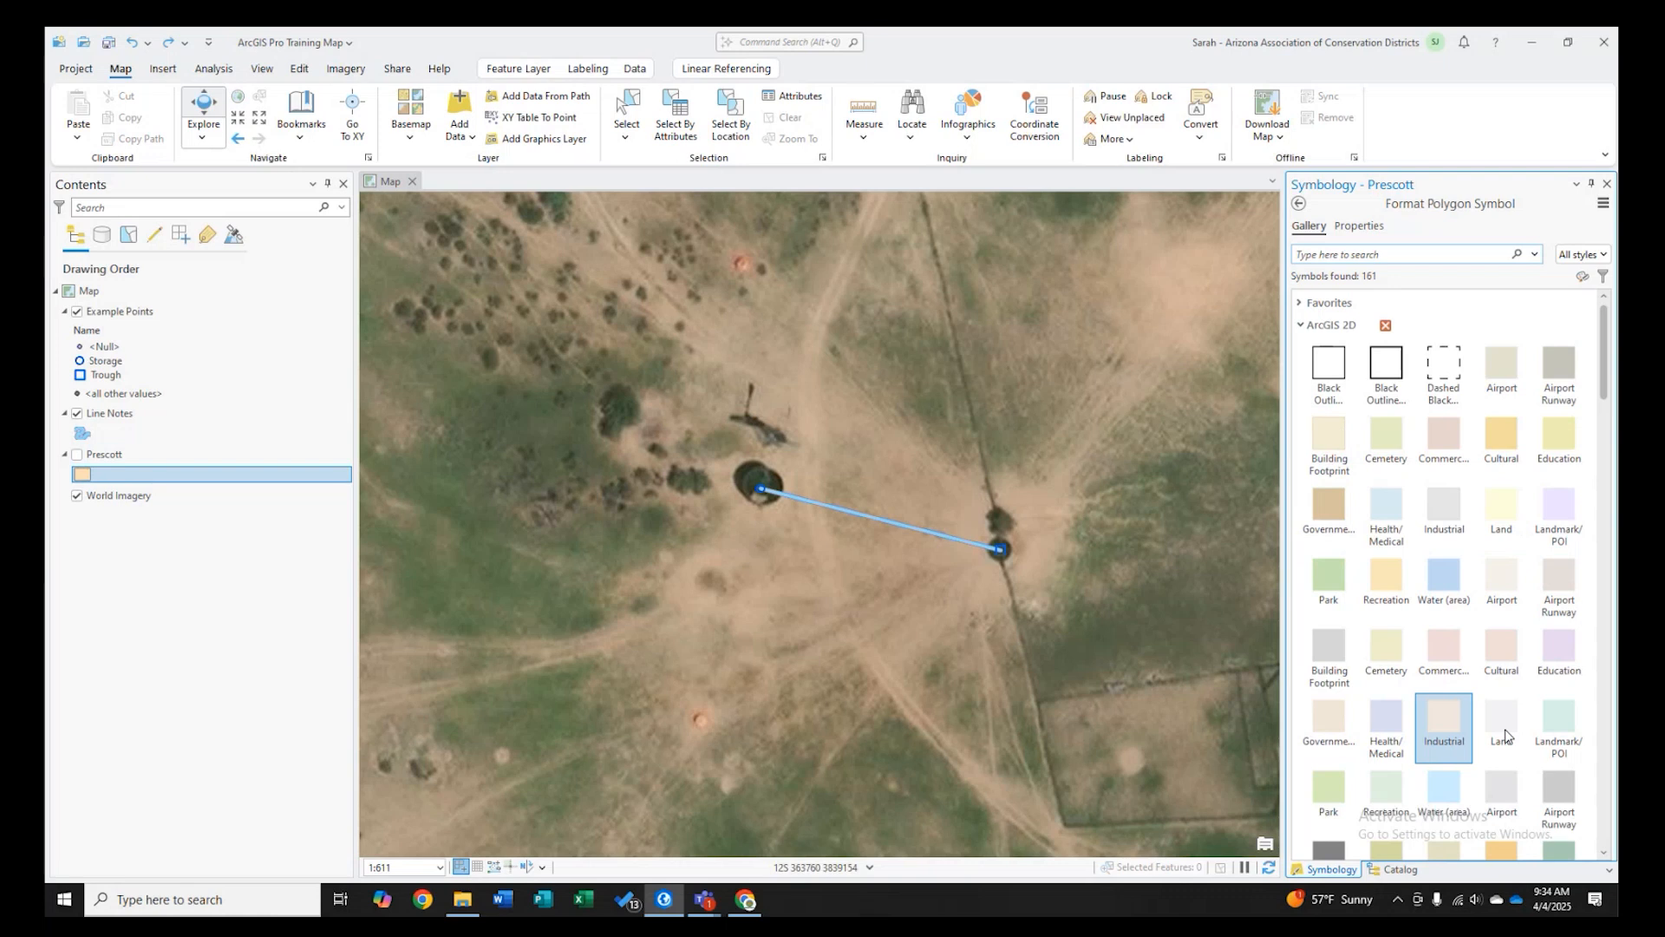
scroll(1524, 692, down, 6)
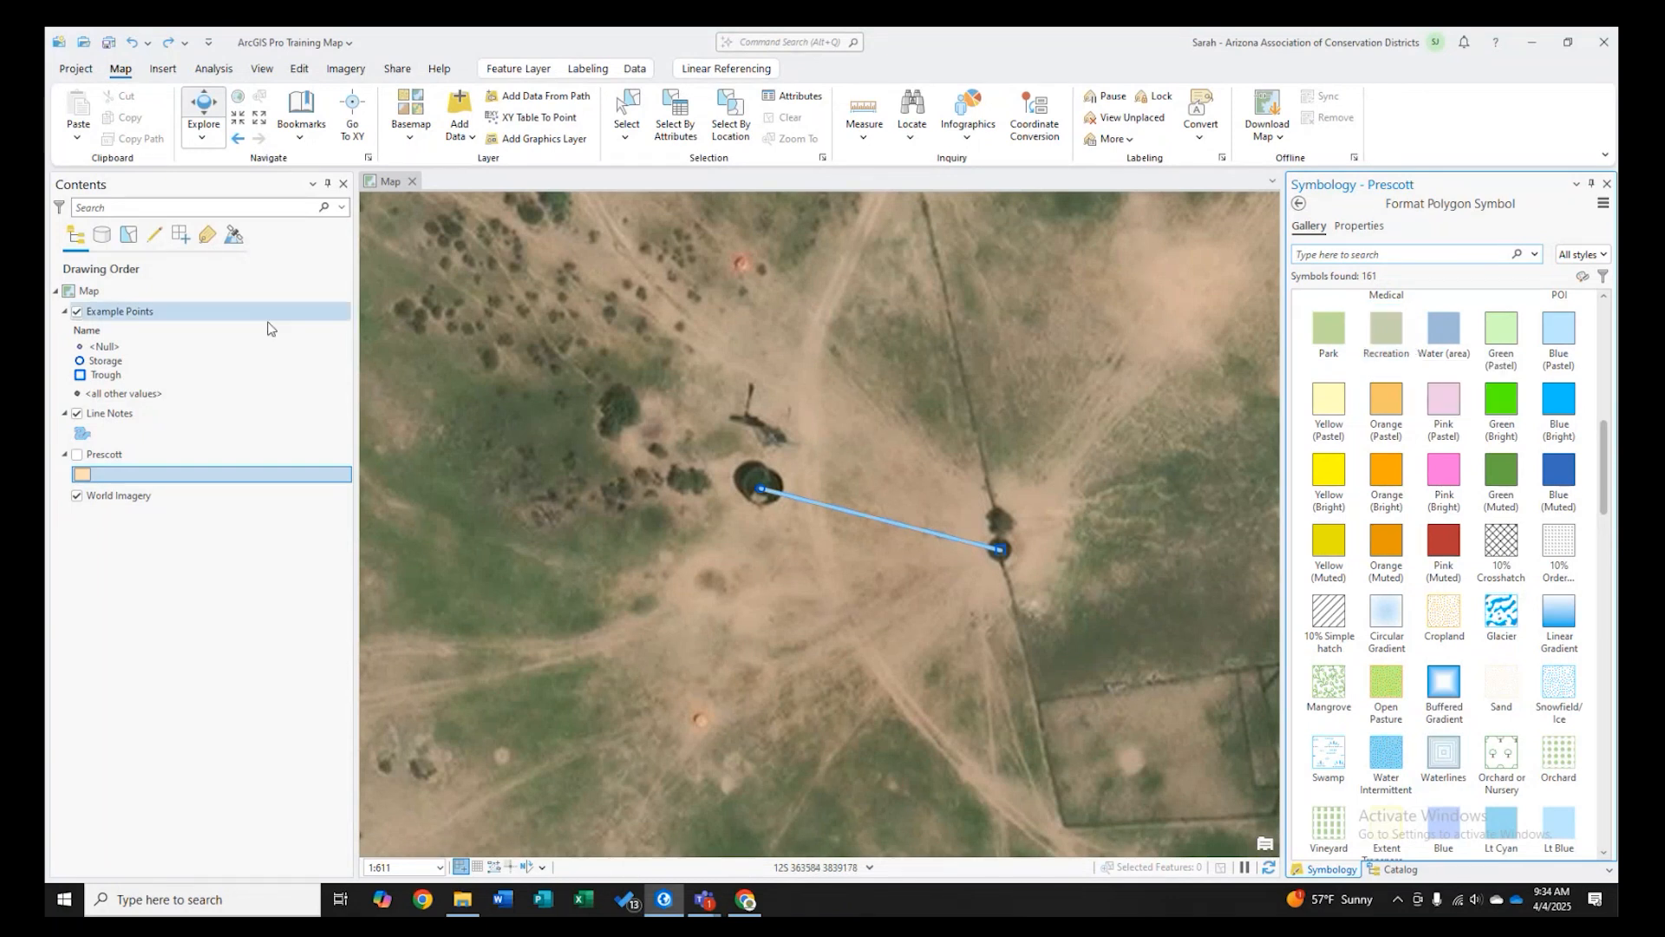
- Inspect the Trough symbol's properties and symbol layers, then return to the layer's primary symbology
click(95, 375)
click(1346, 227)
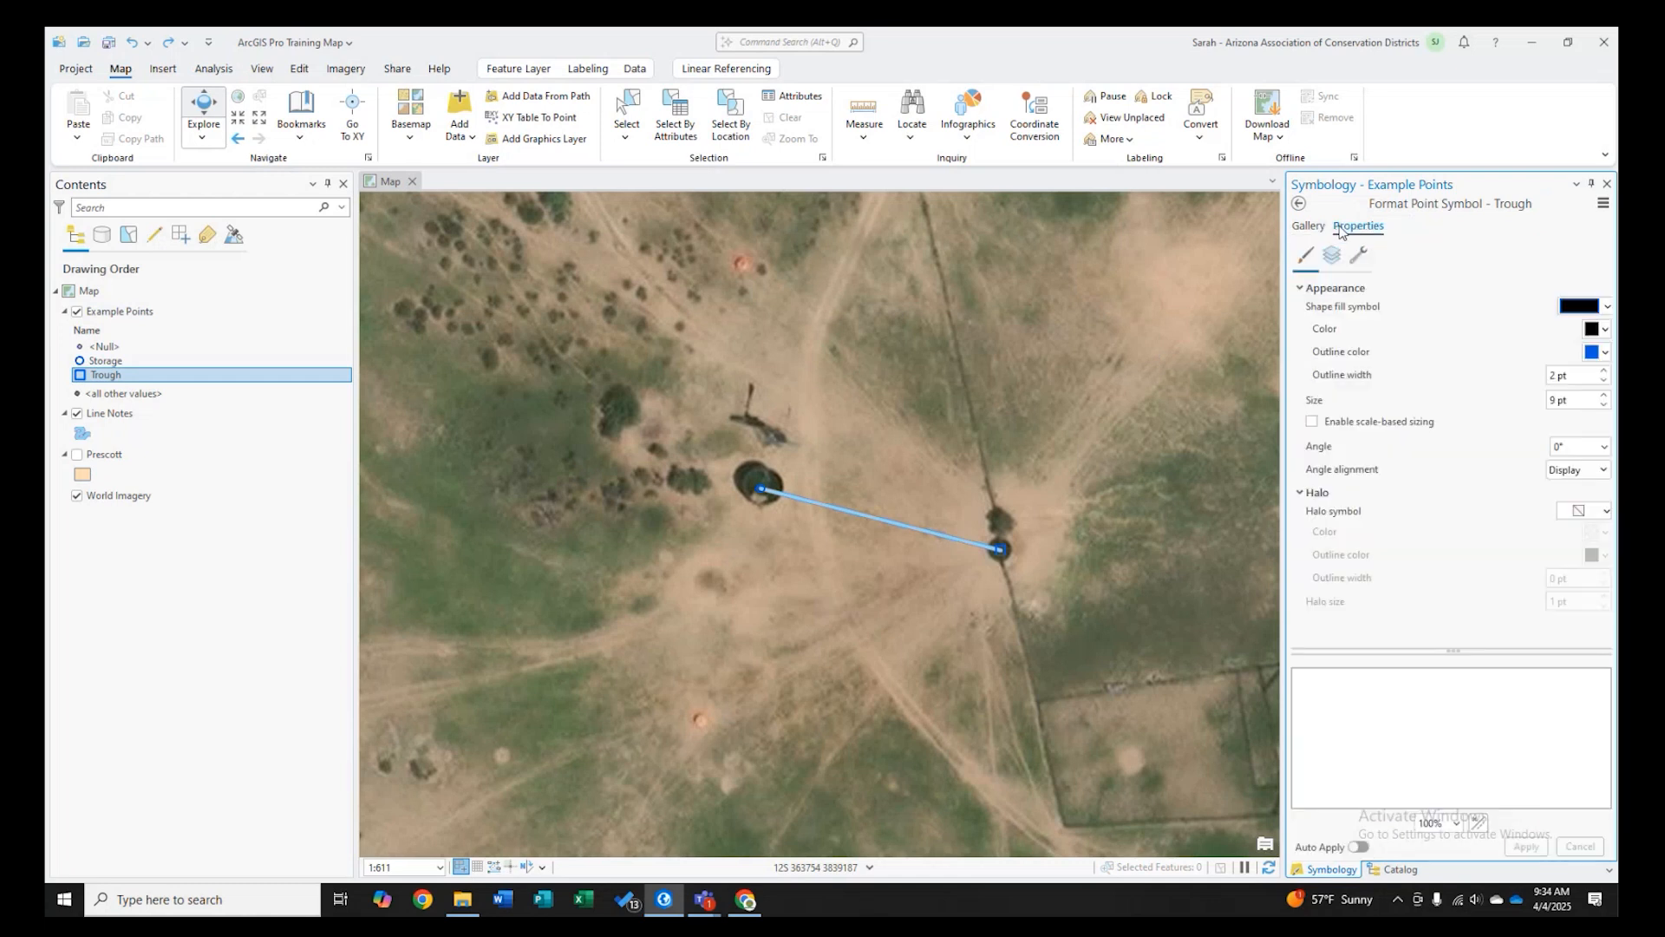
click(1336, 261)
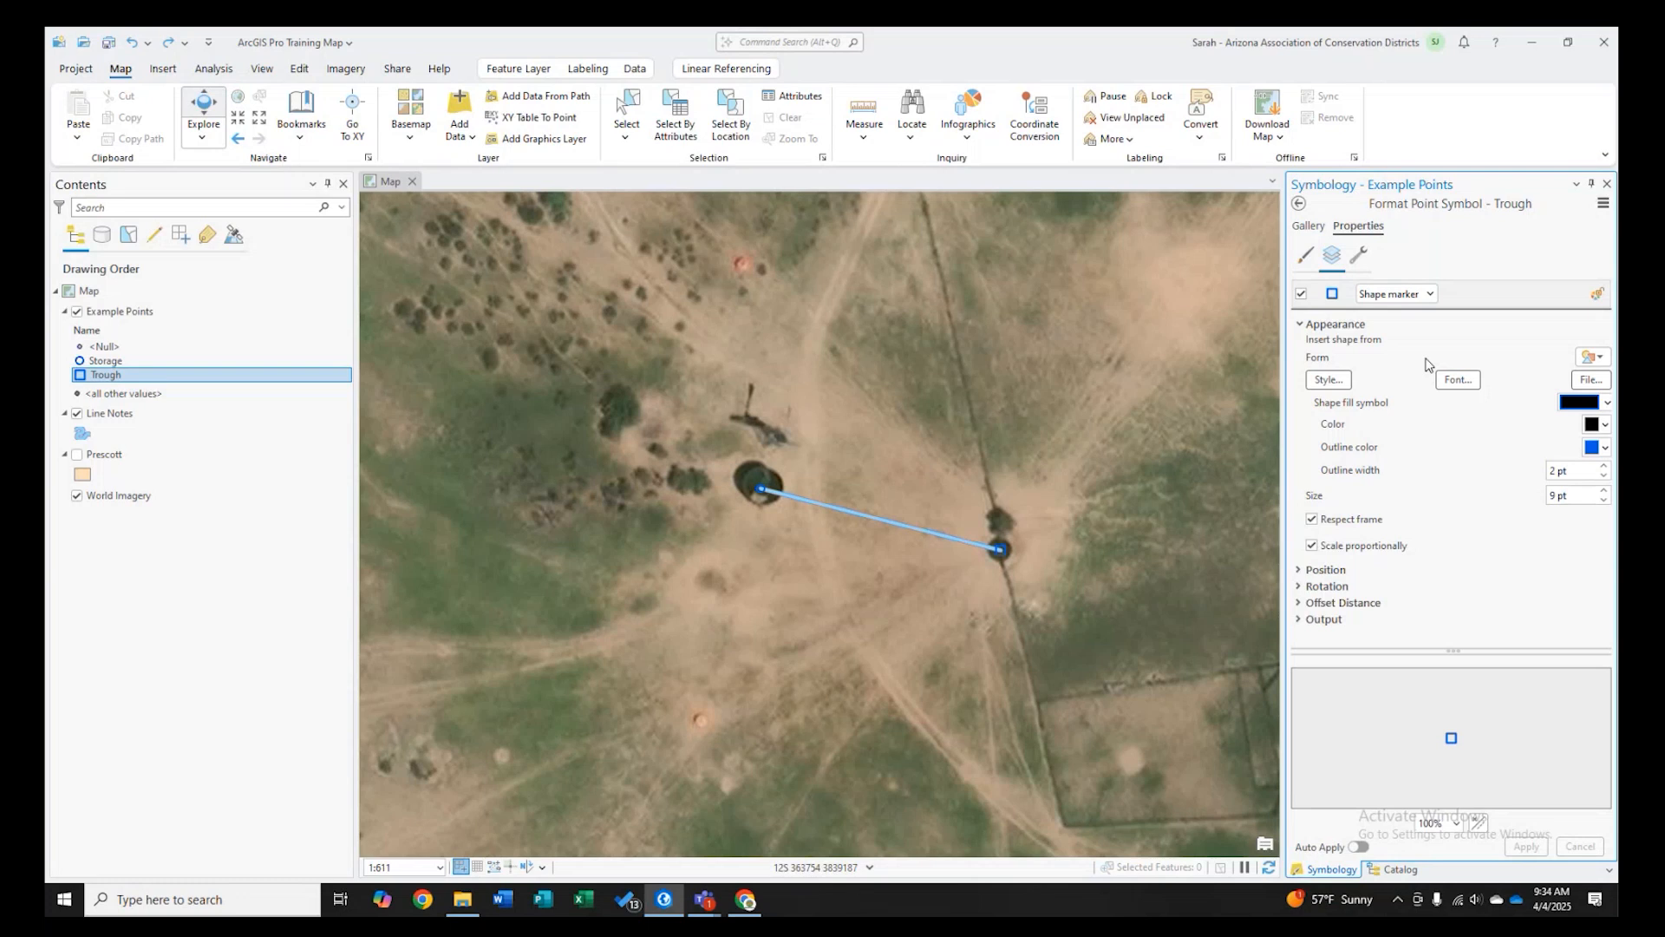
click(1297, 204)
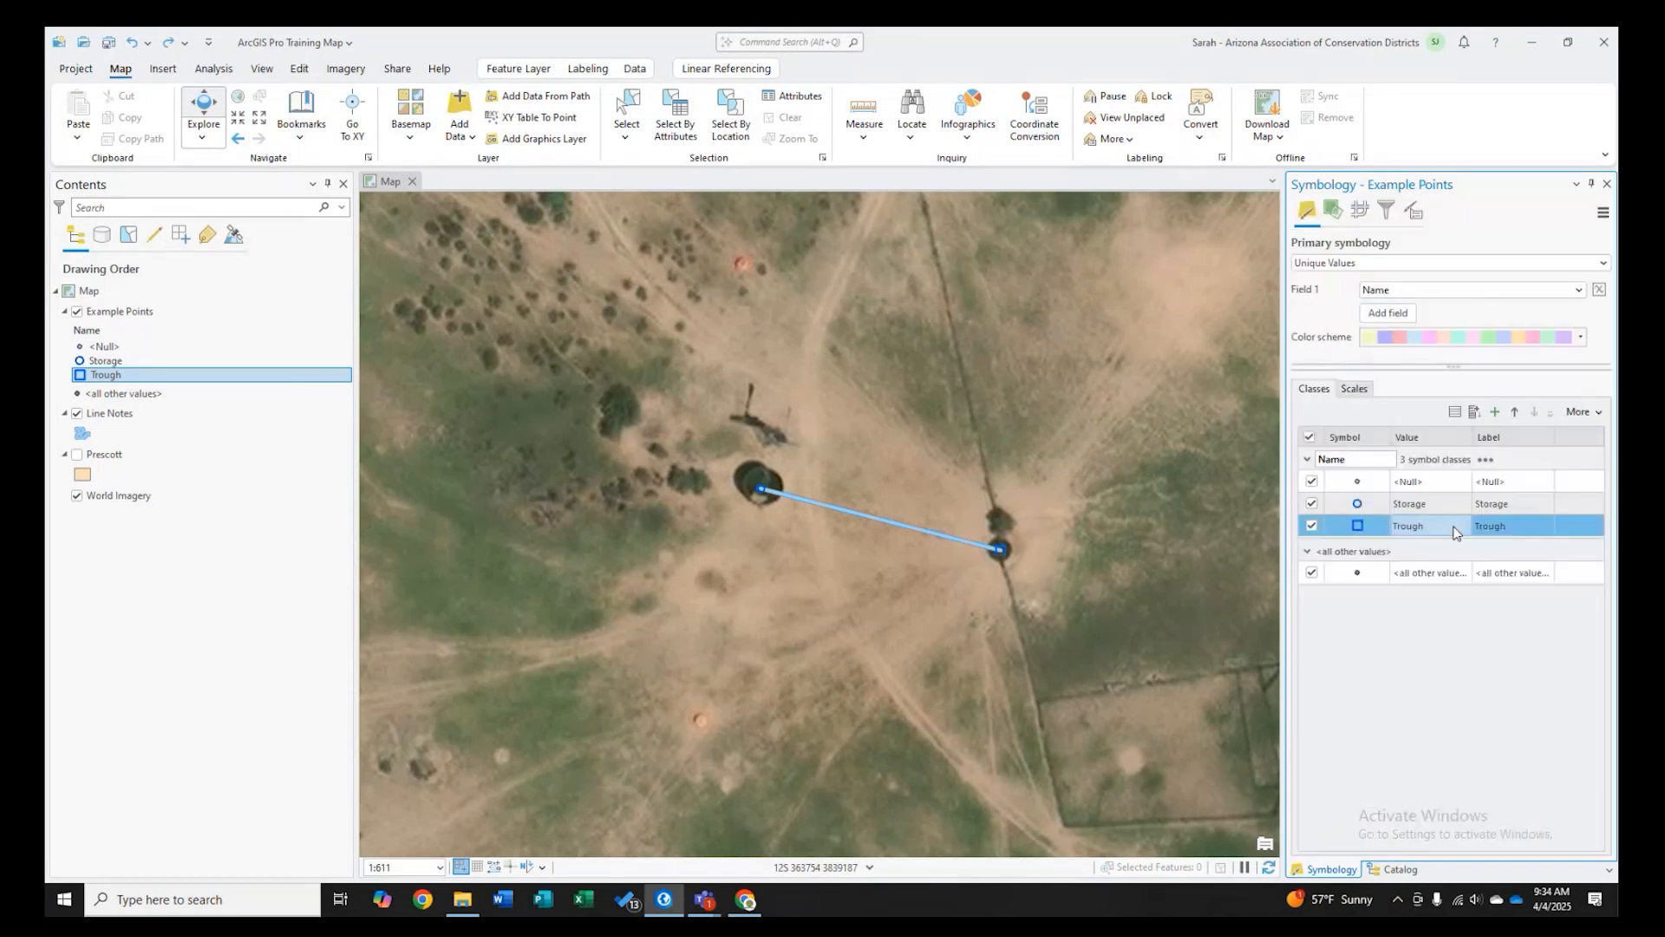
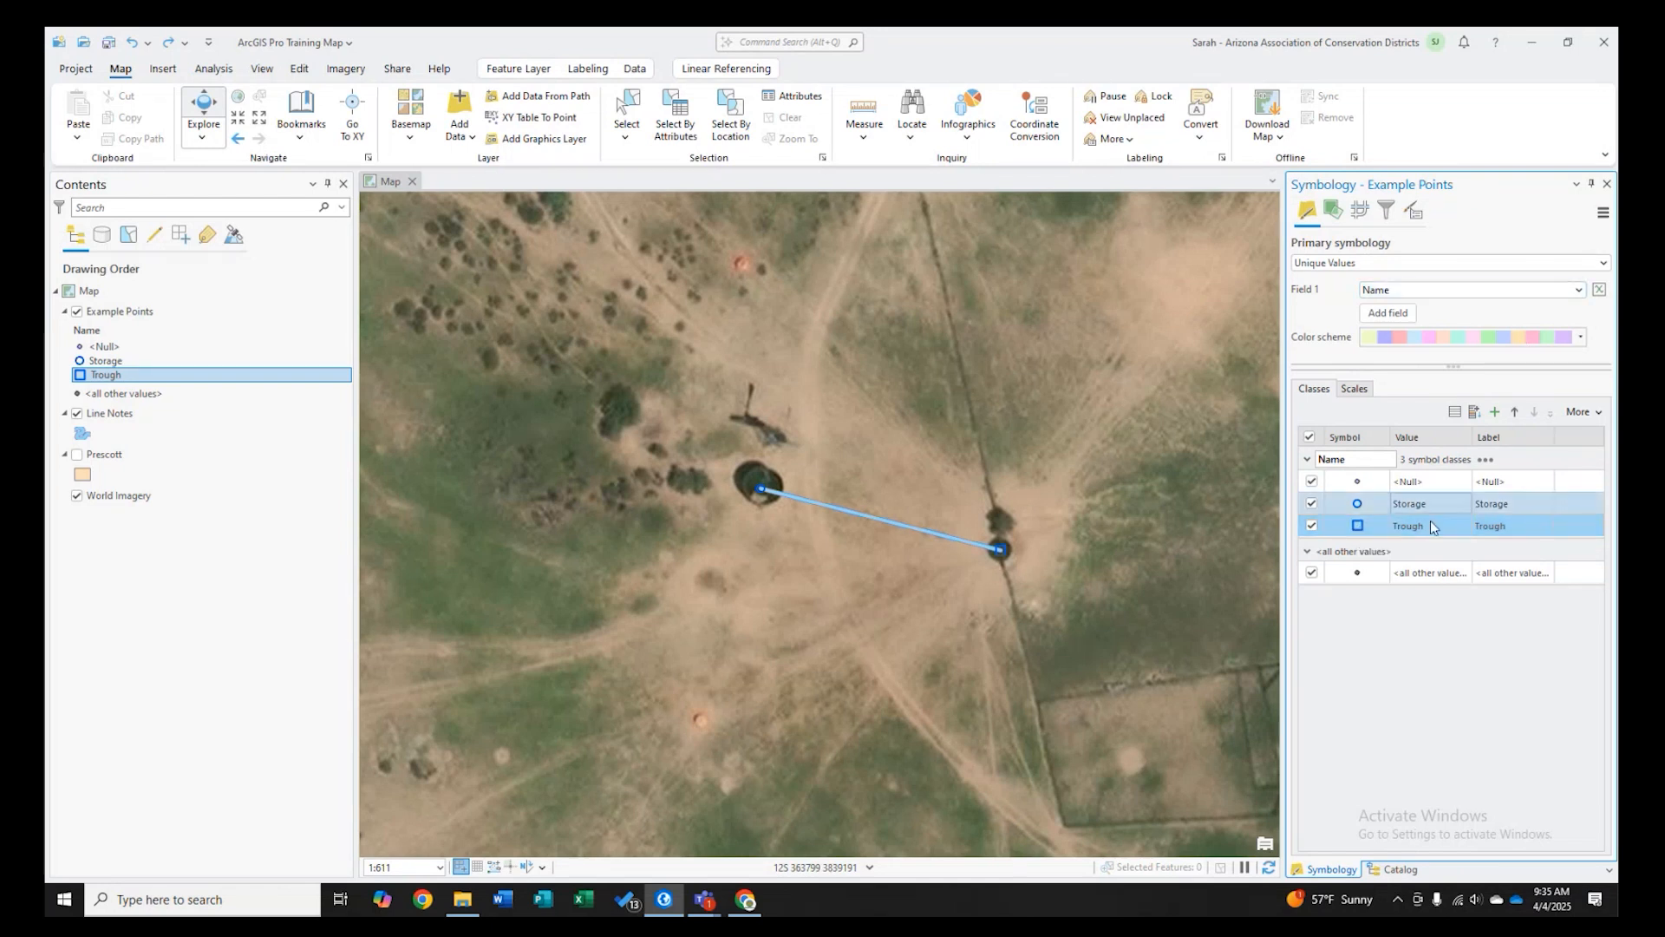
- Save the Trough point symbol to the Favorites style under the name Trough
click(1358, 526)
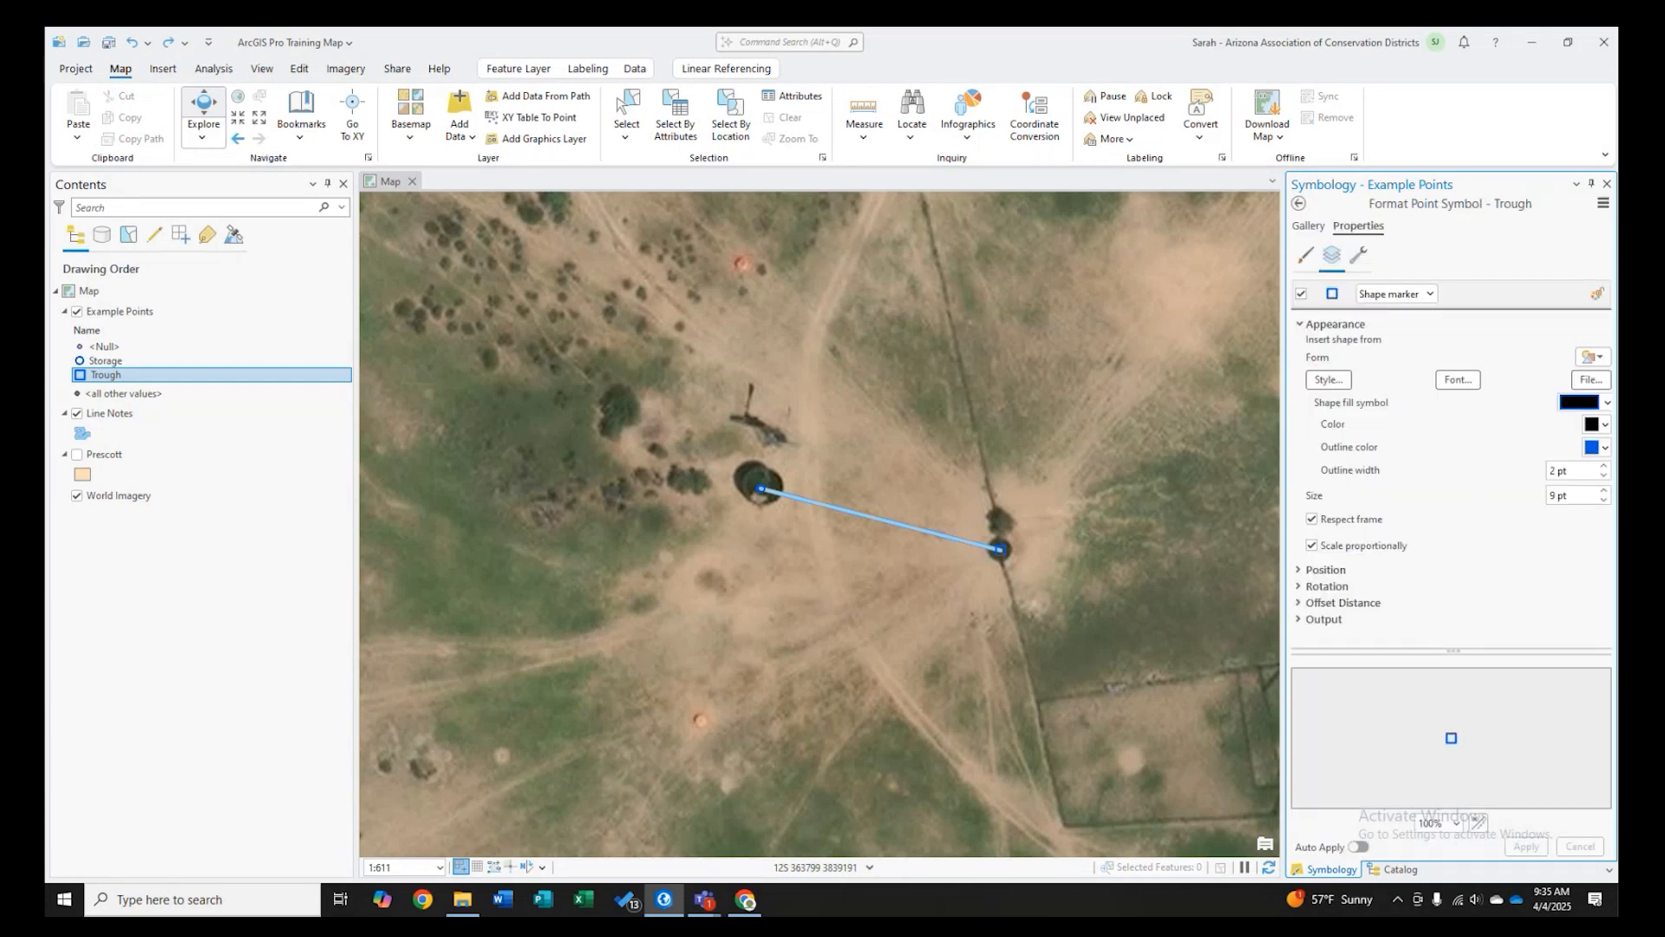
click(1603, 205)
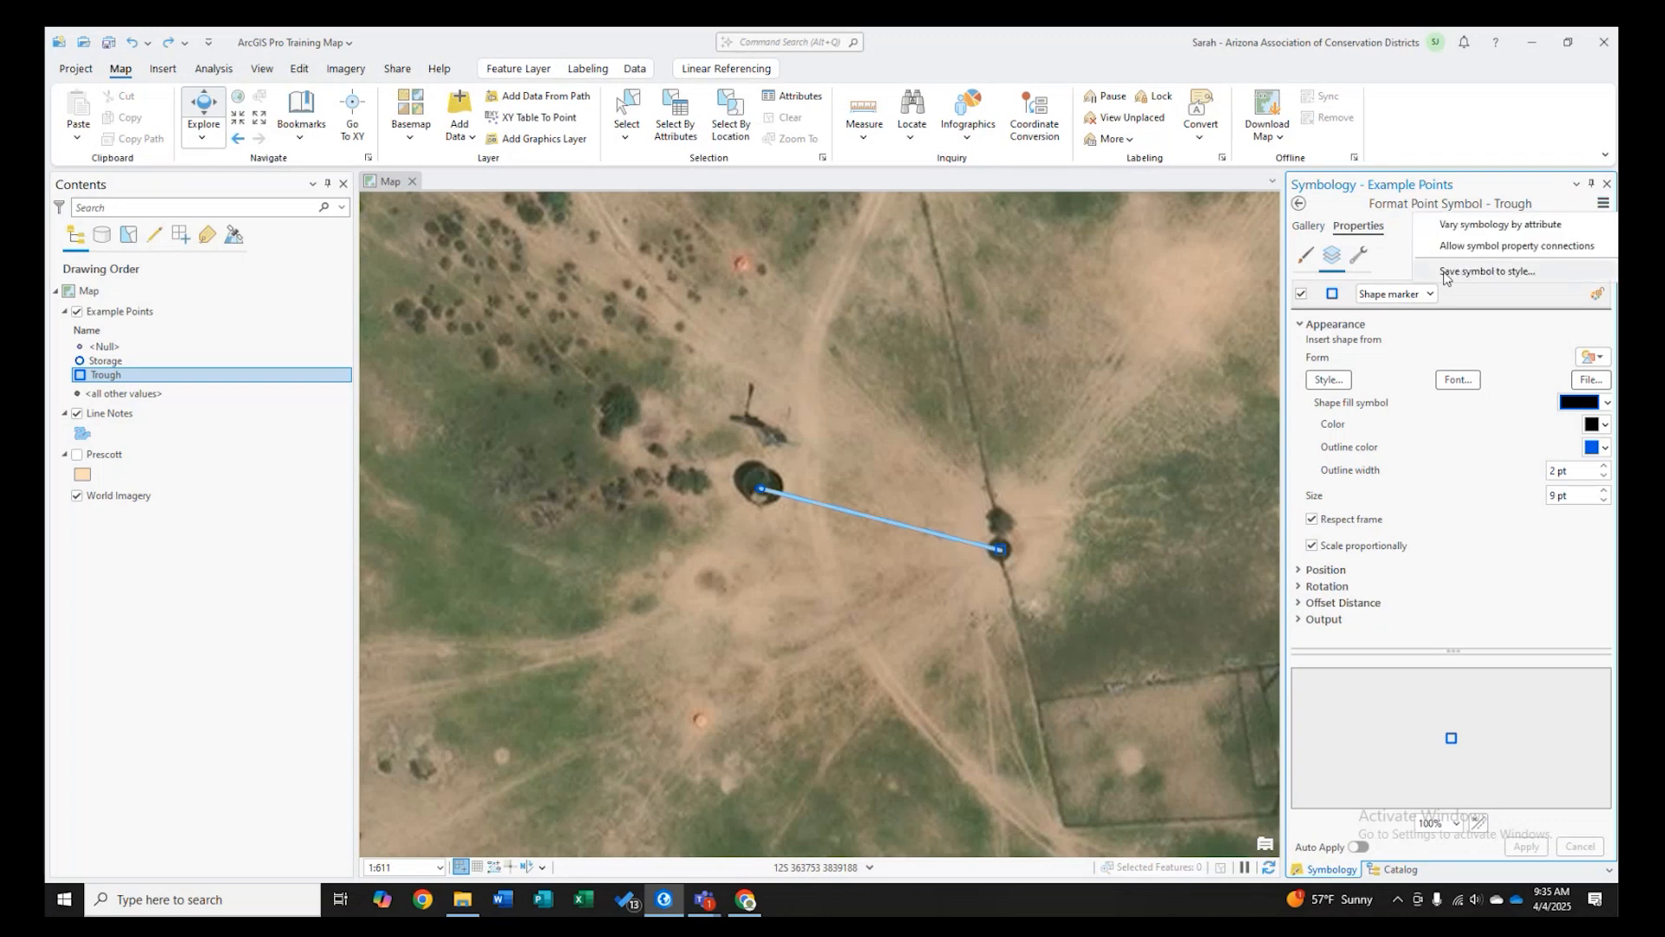
click(1499, 273)
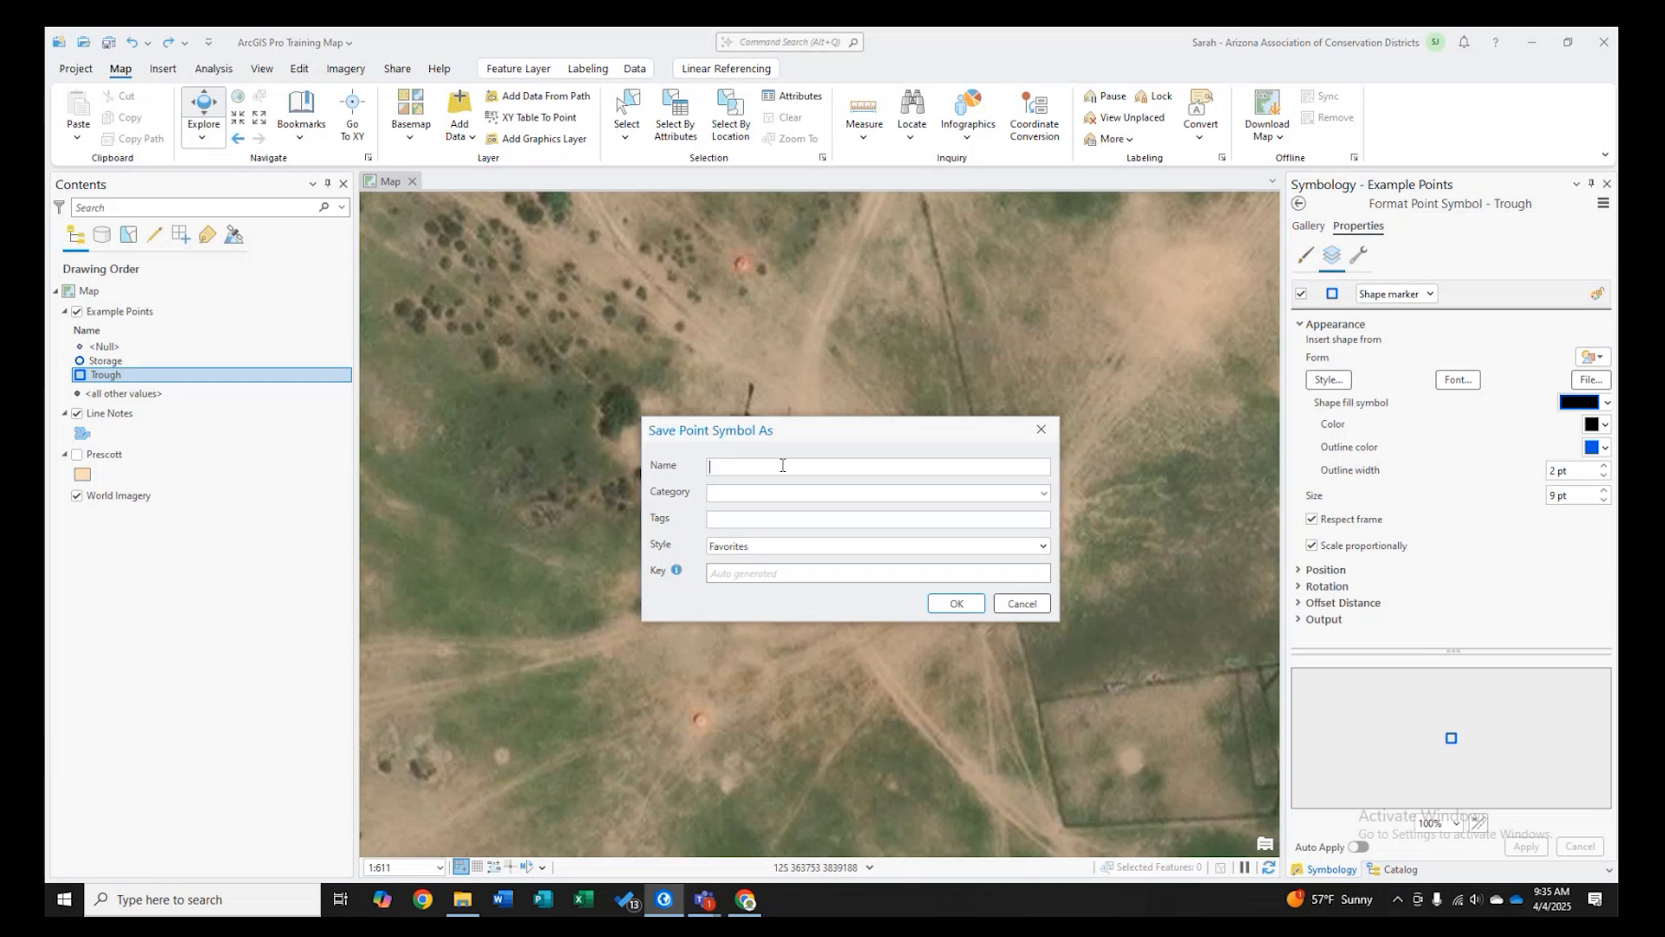
text(Trough)
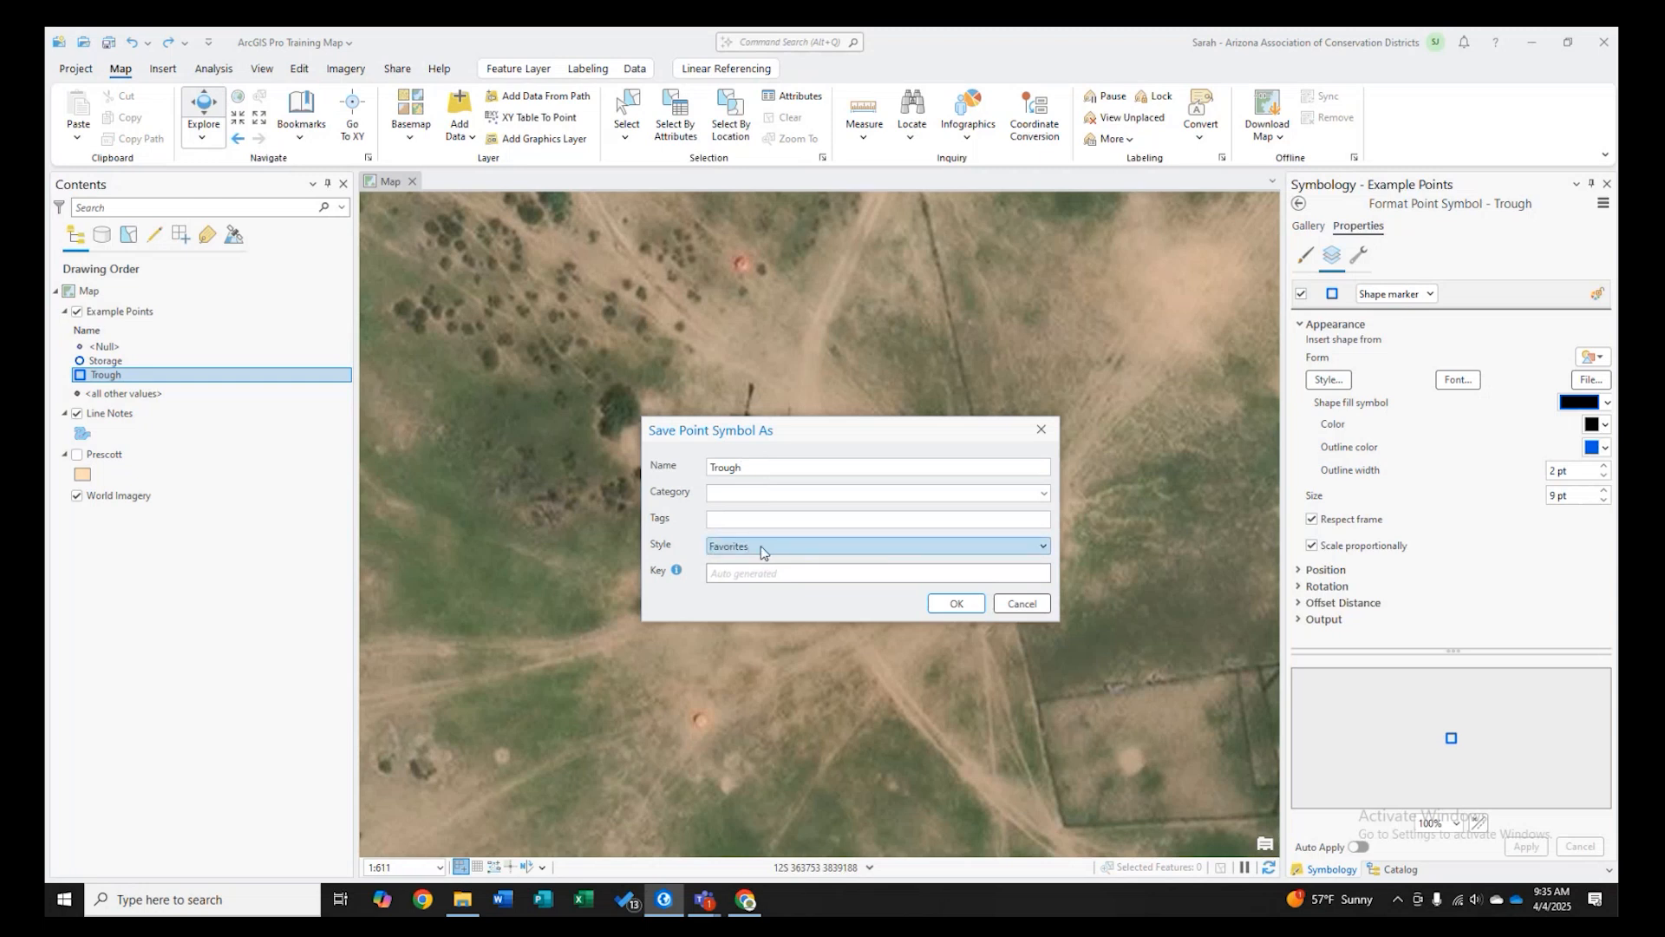
click(957, 603)
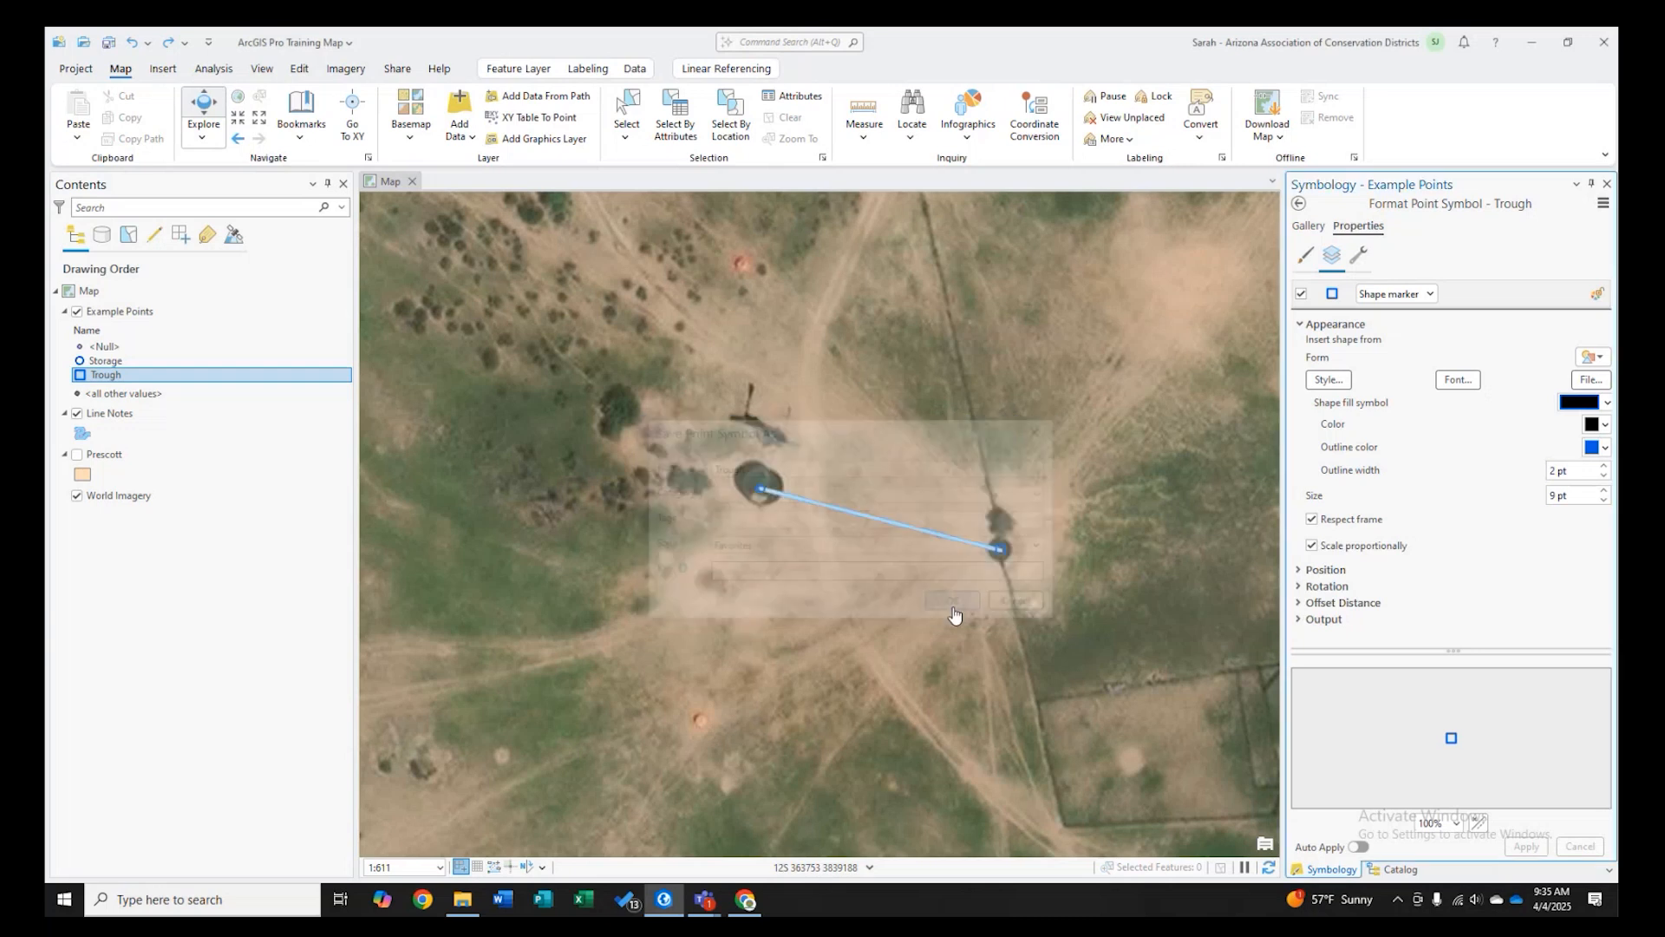
- Locate the saved Trough symbol in the Favorites gallery, then return to primary symbology and close the Symbology pane
click(1303, 229)
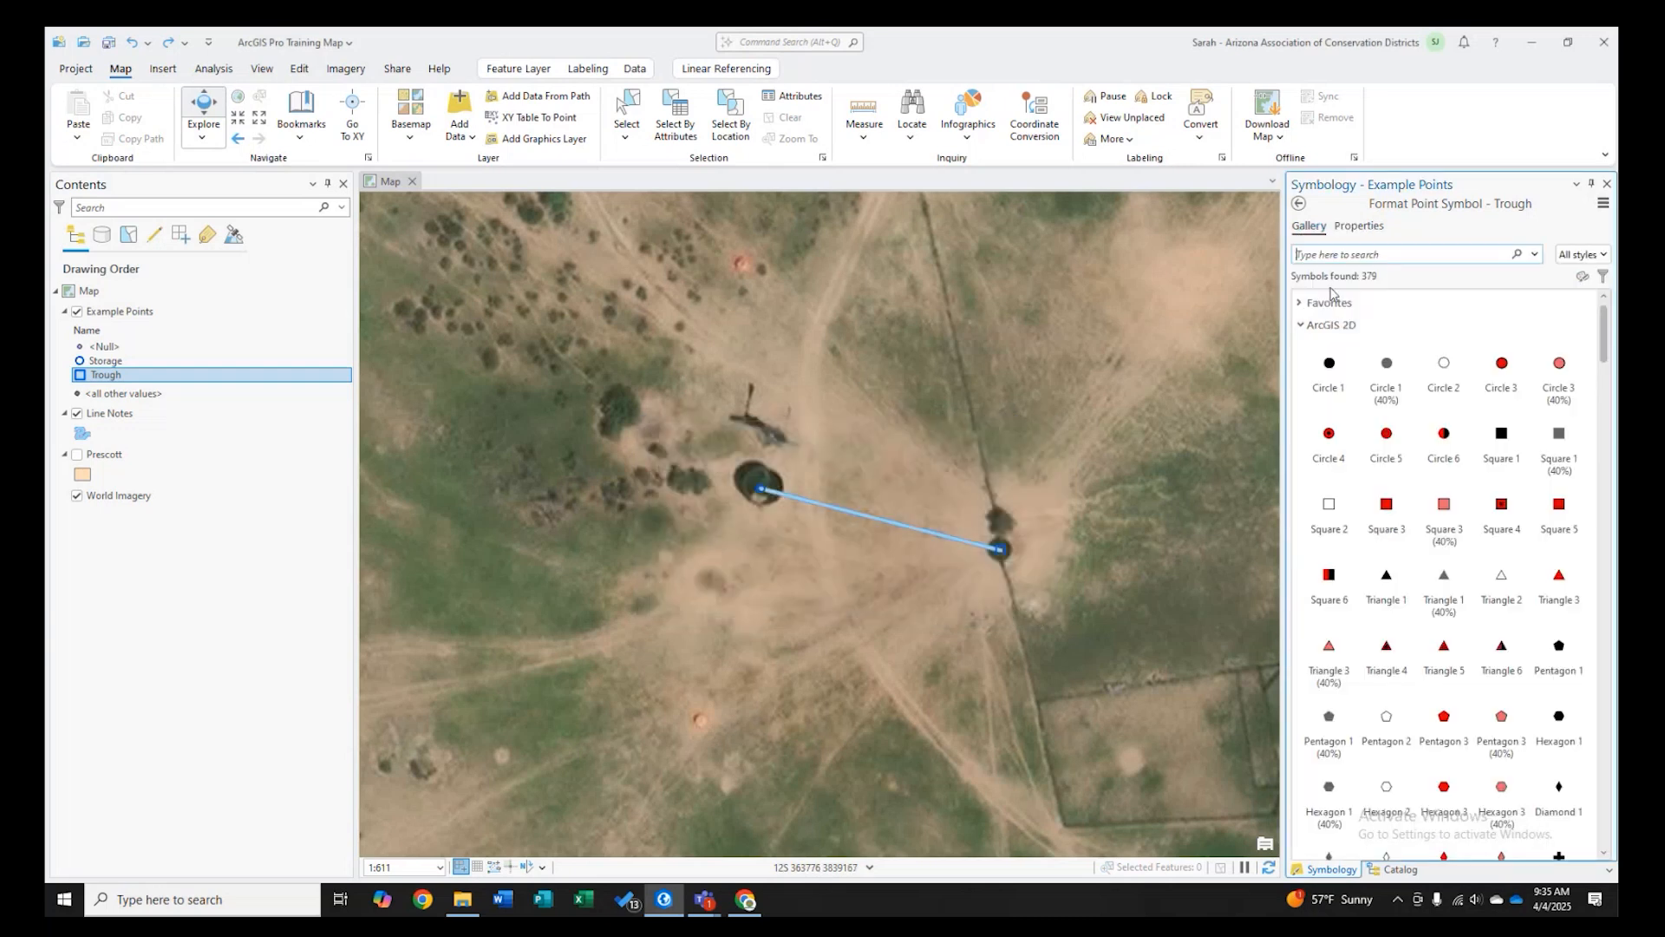
click(1303, 325)
click(1303, 303)
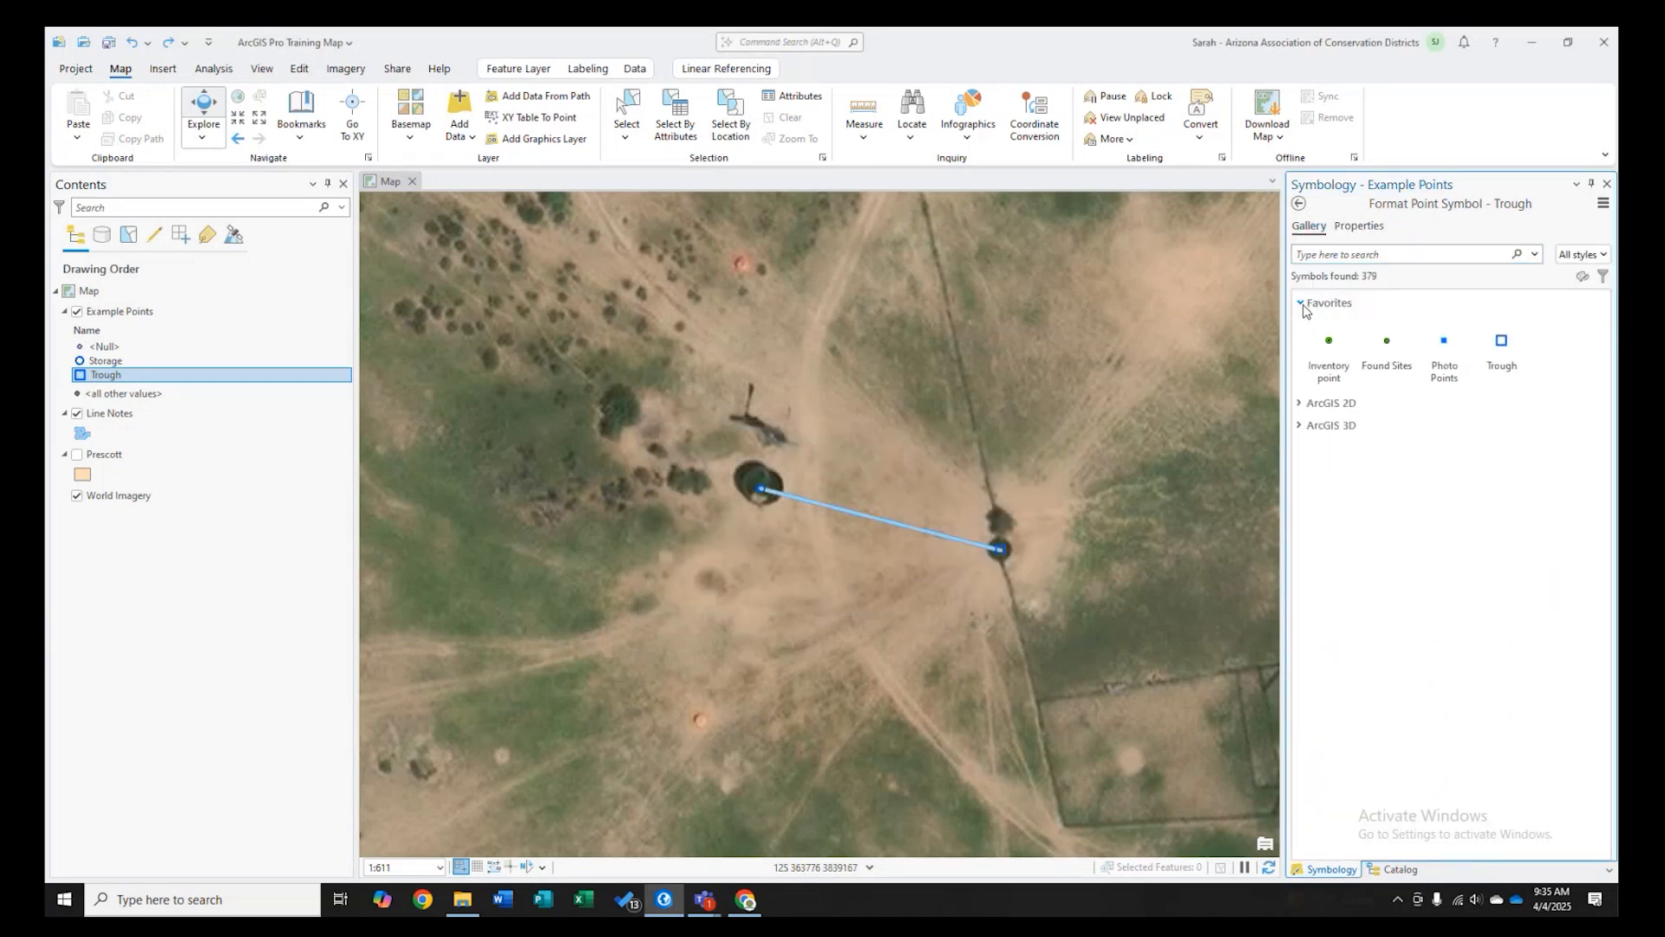
click(1501, 357)
click(1298, 202)
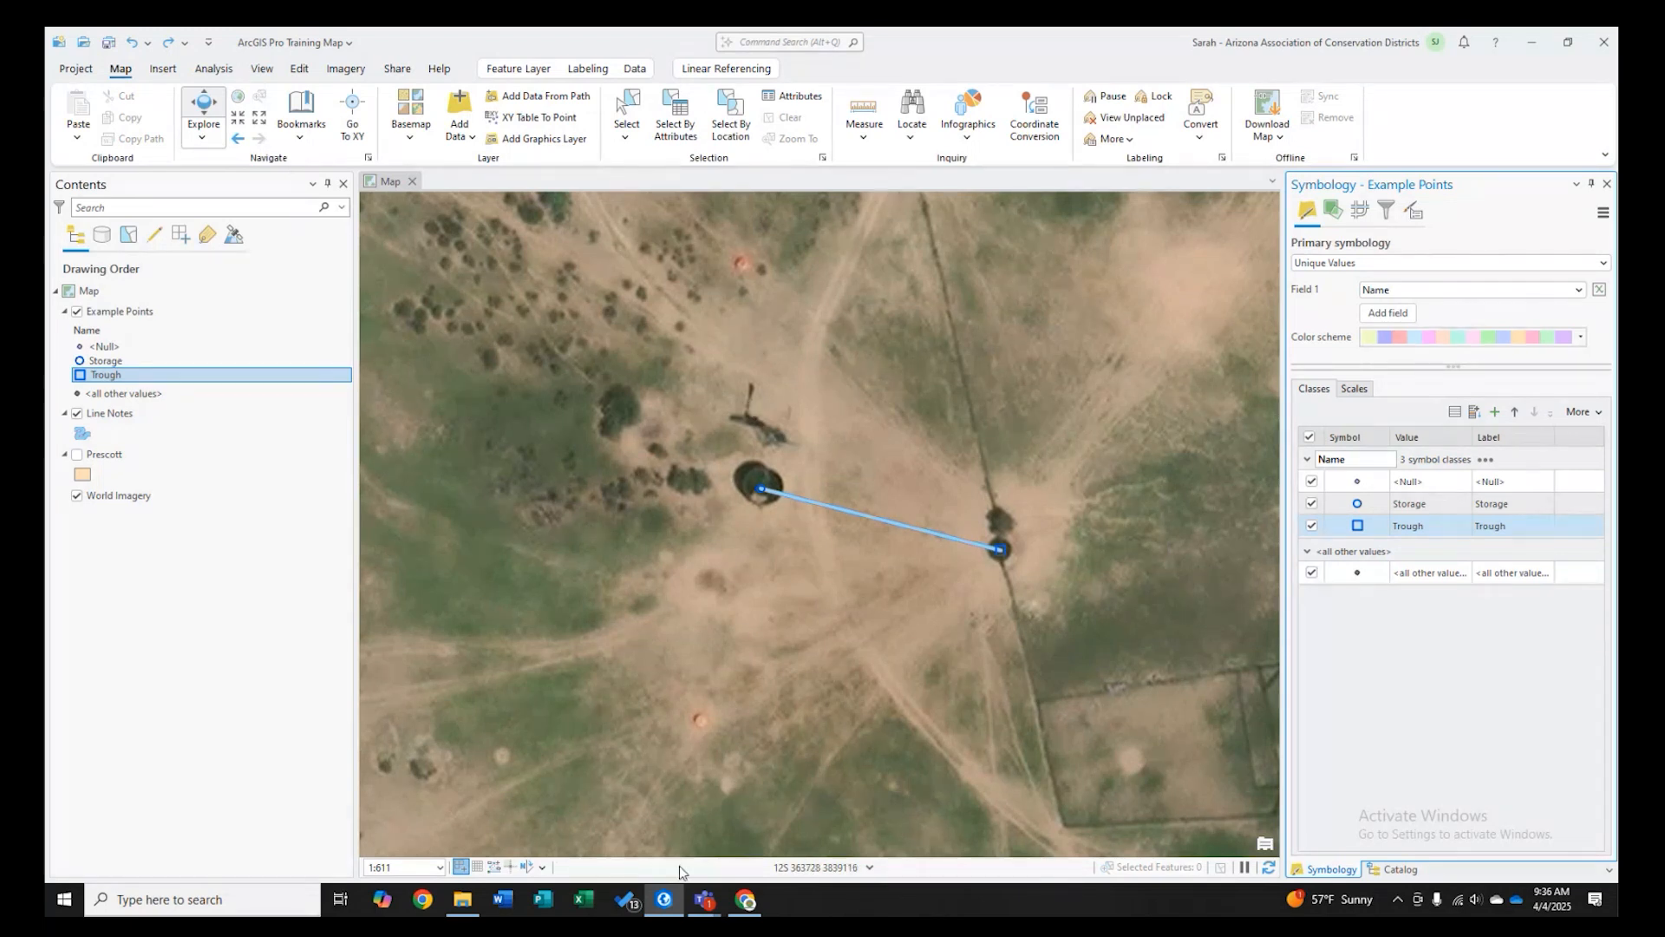
scroll(1027, 656, down, 2)
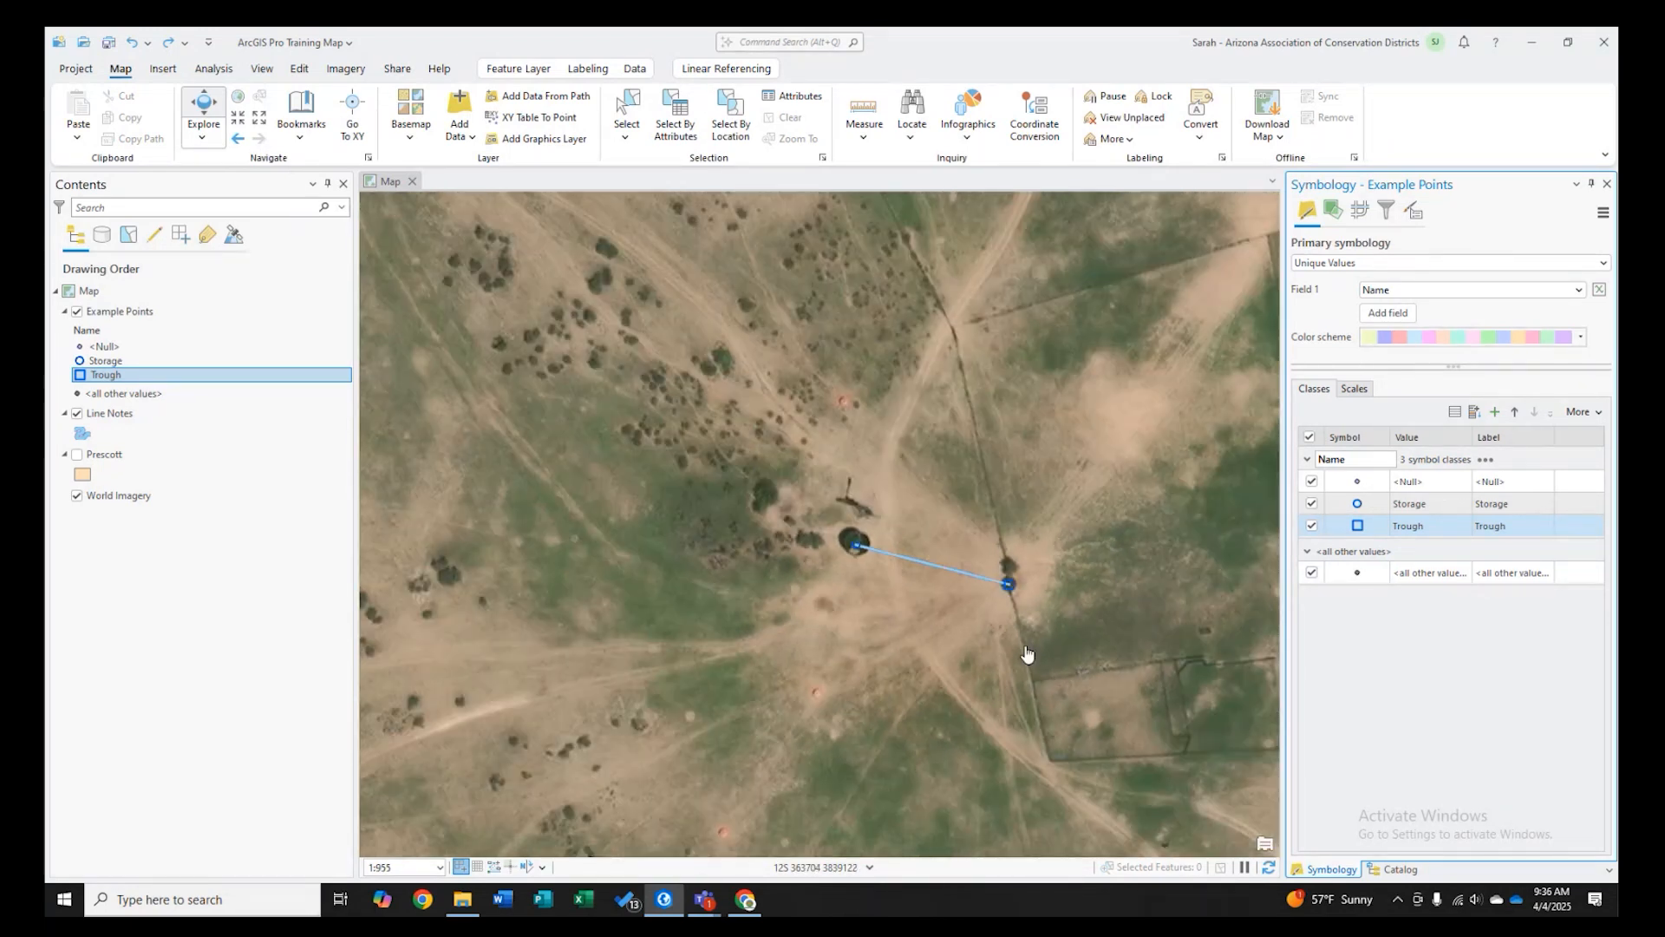
scroll(1030, 605, up, 2)
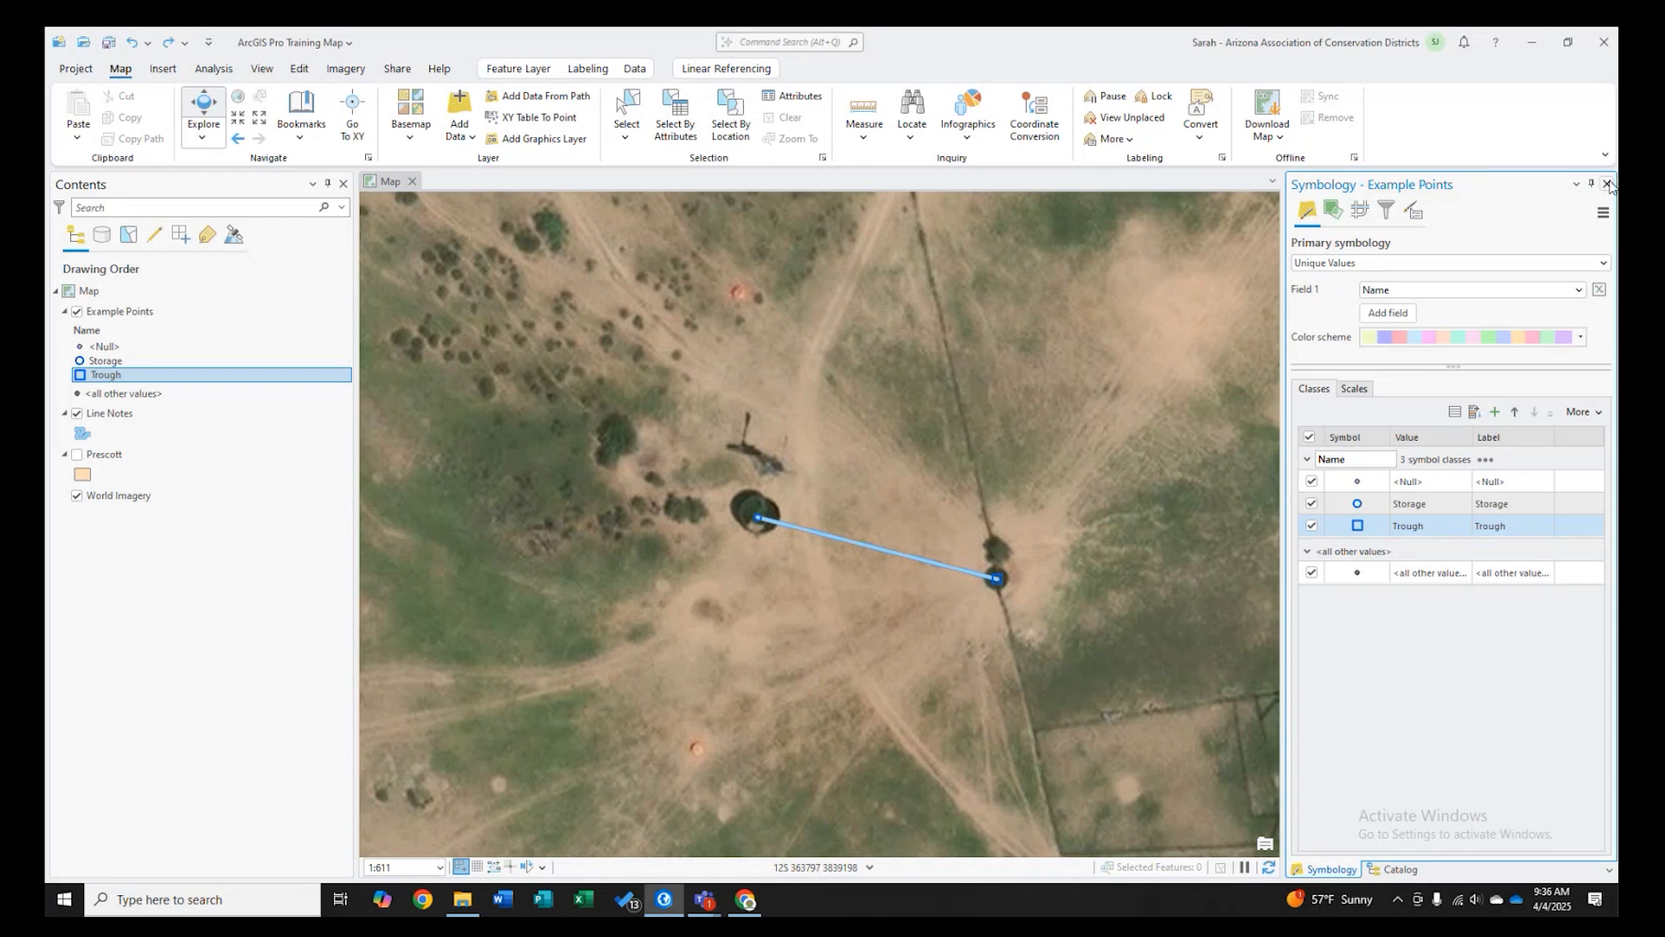
click(1607, 184)
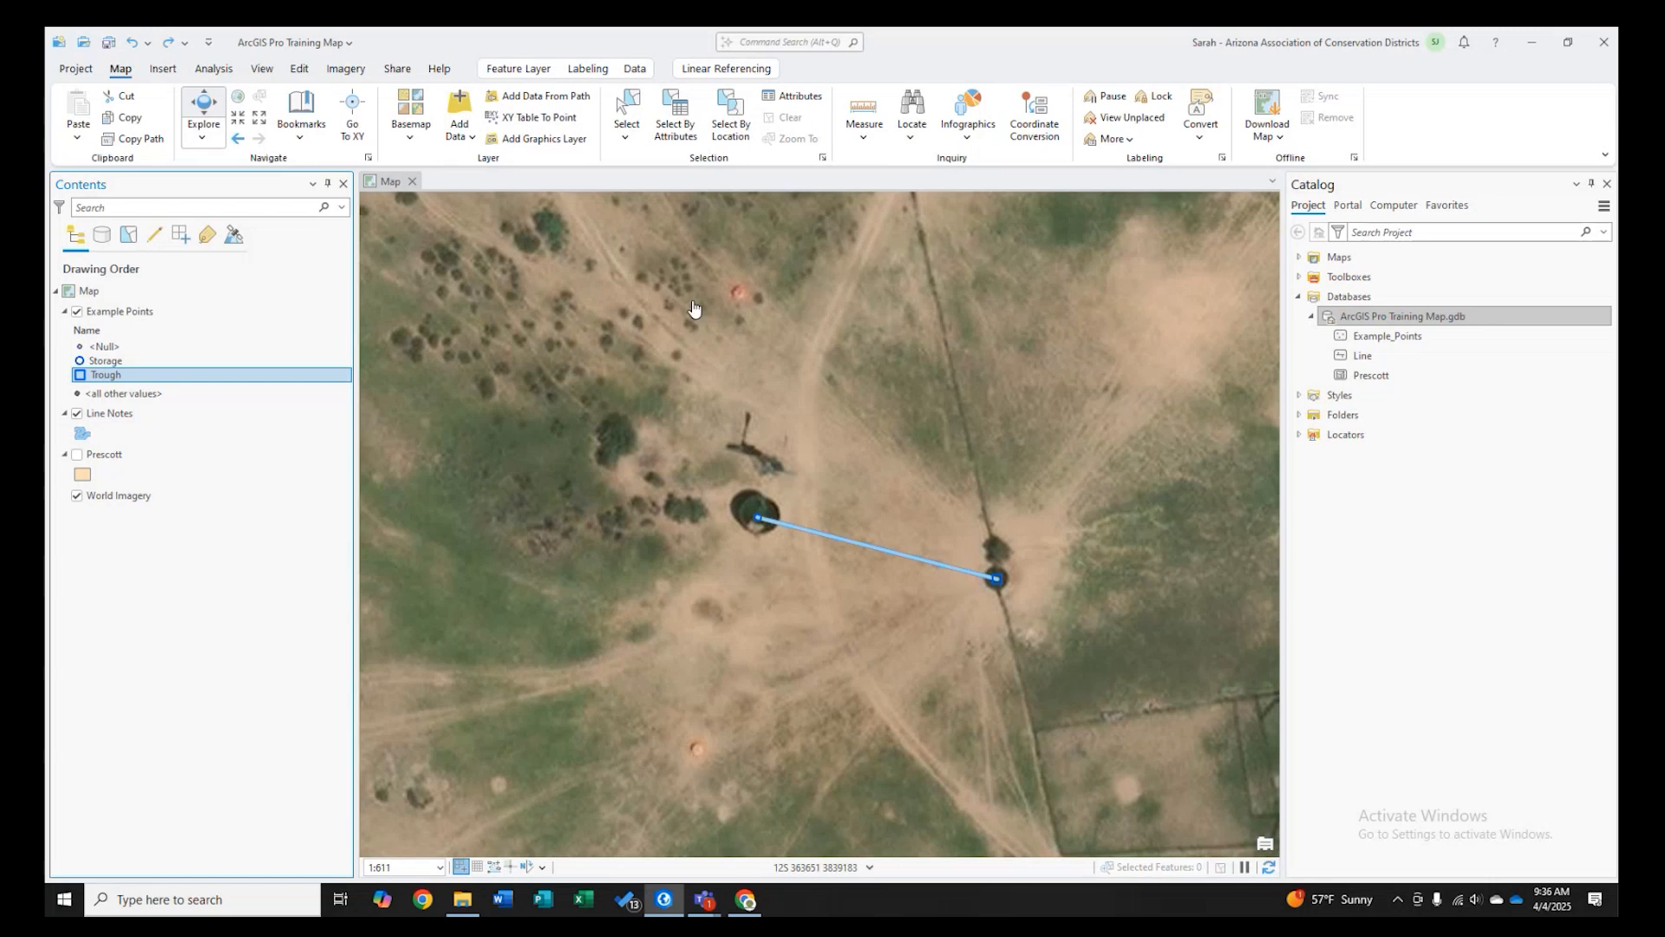
- Insert a new Letter 8.5" x 11" portrait layout
click(162, 70)
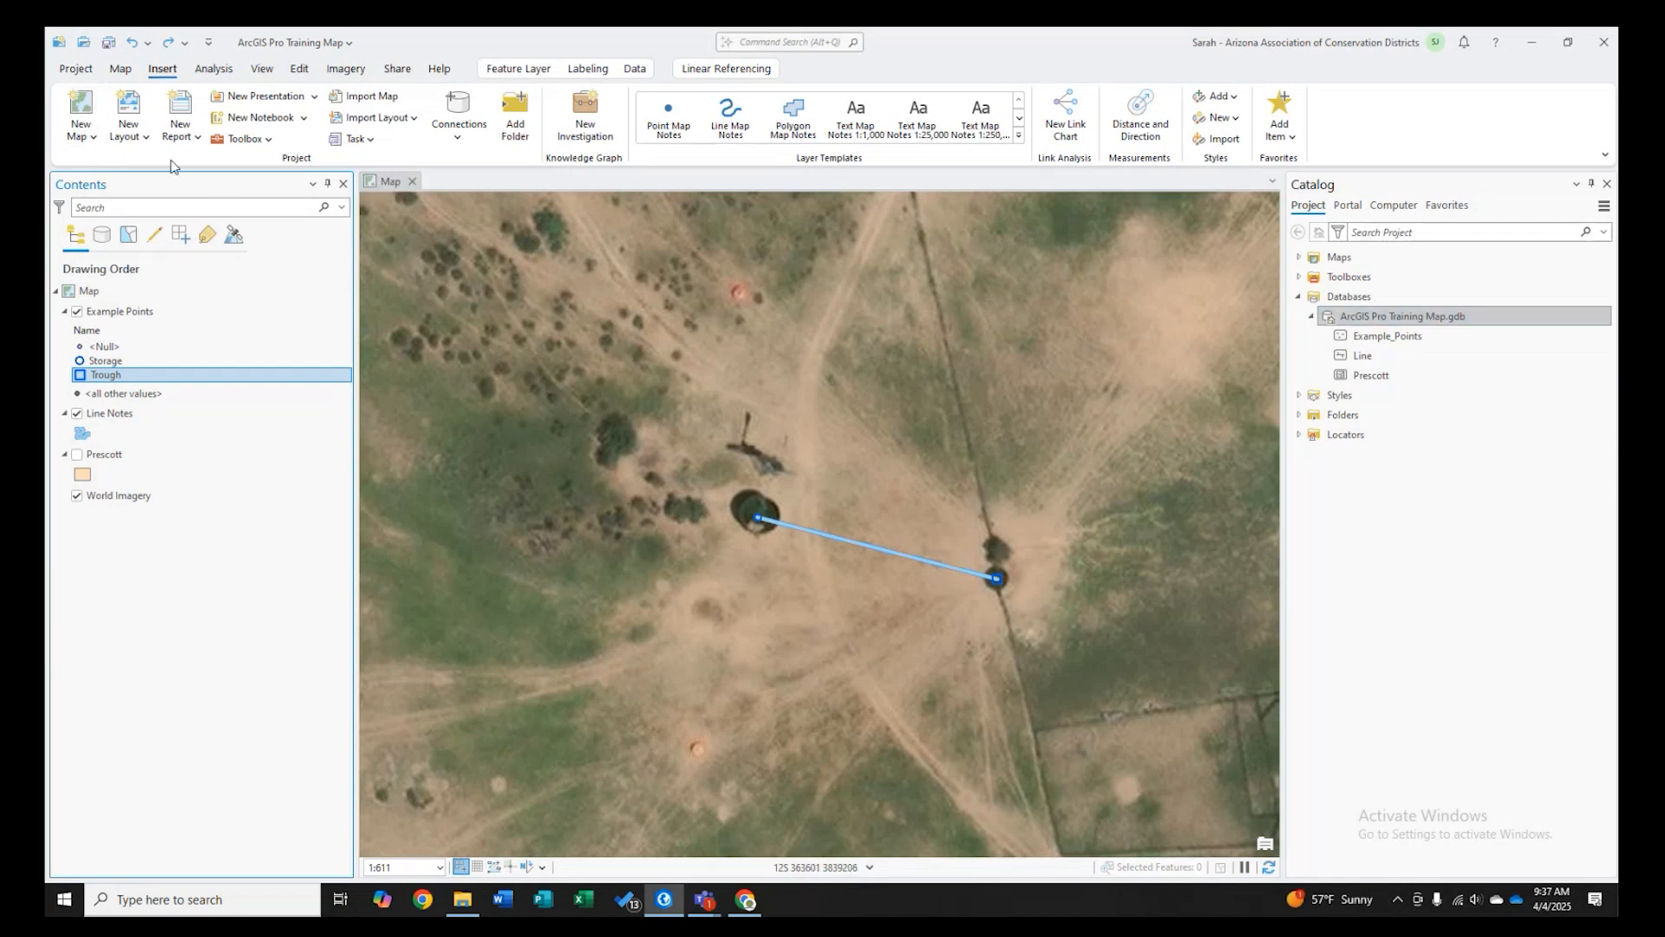
click(130, 138)
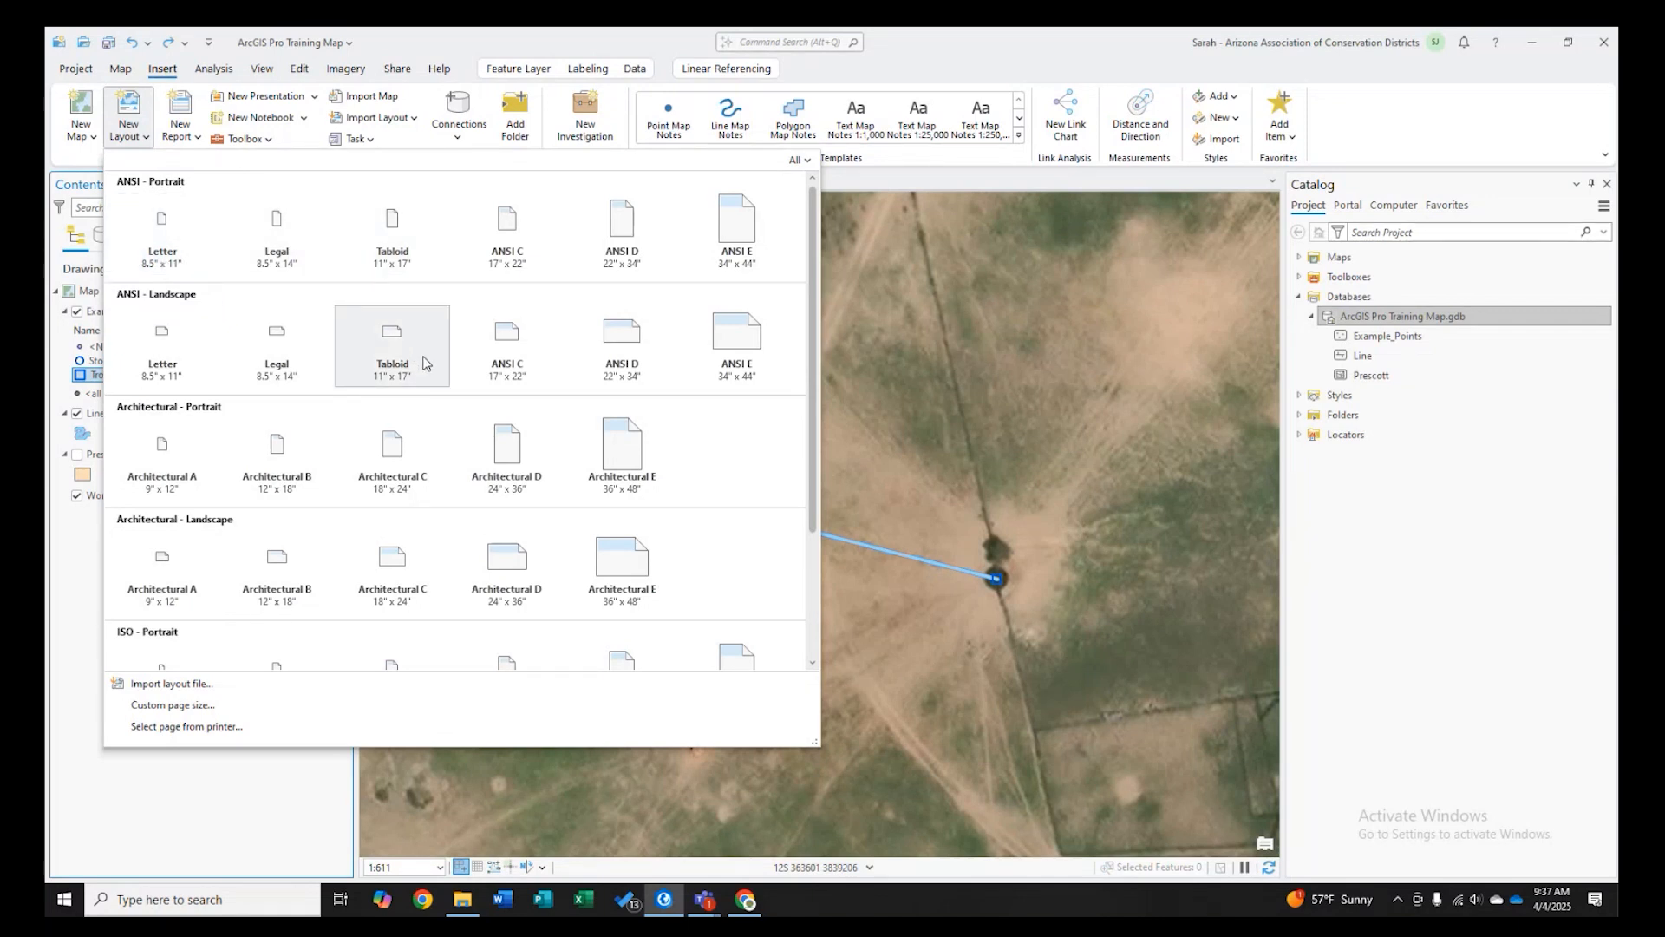
click(161, 253)
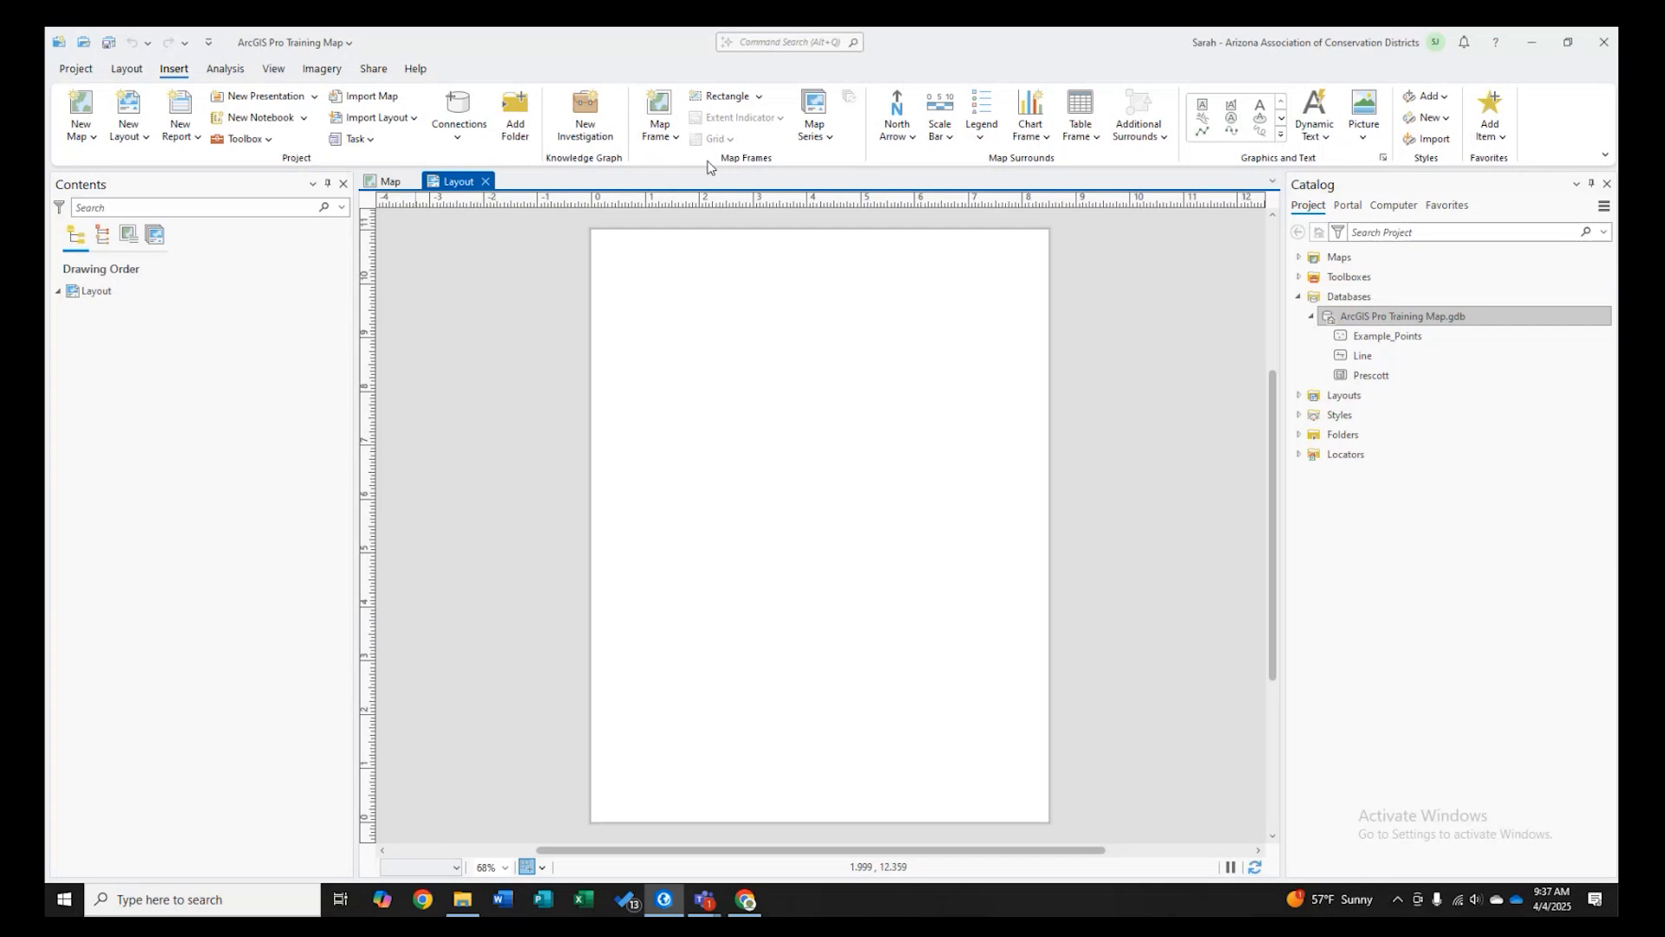
click(659, 135)
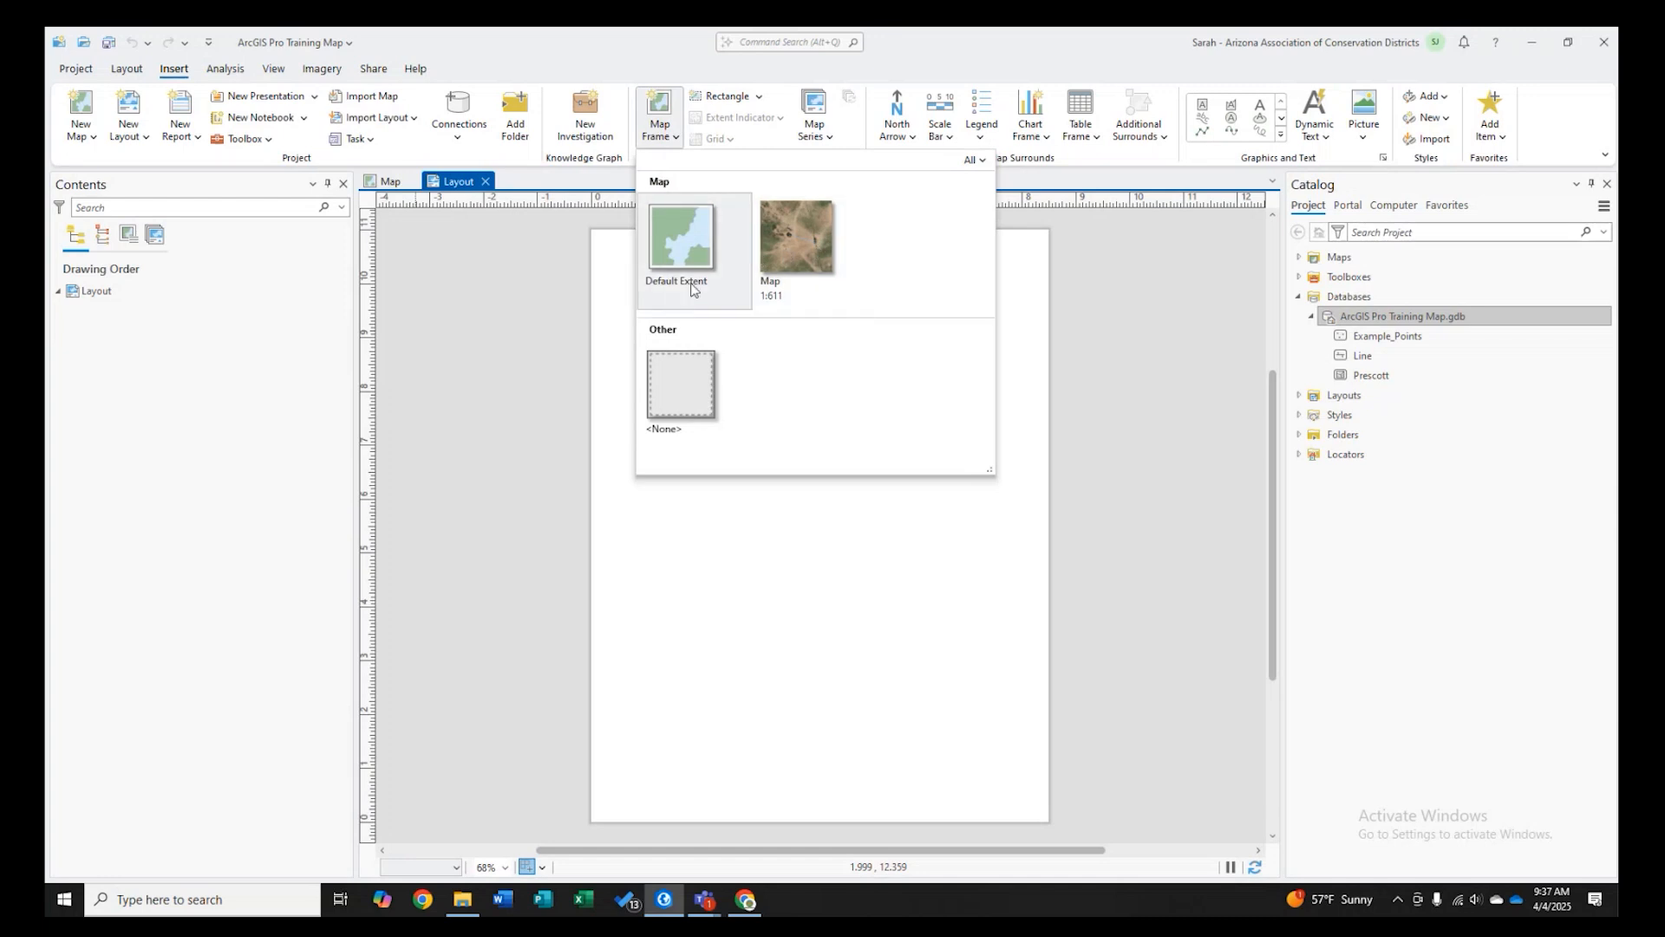
click(794, 276)
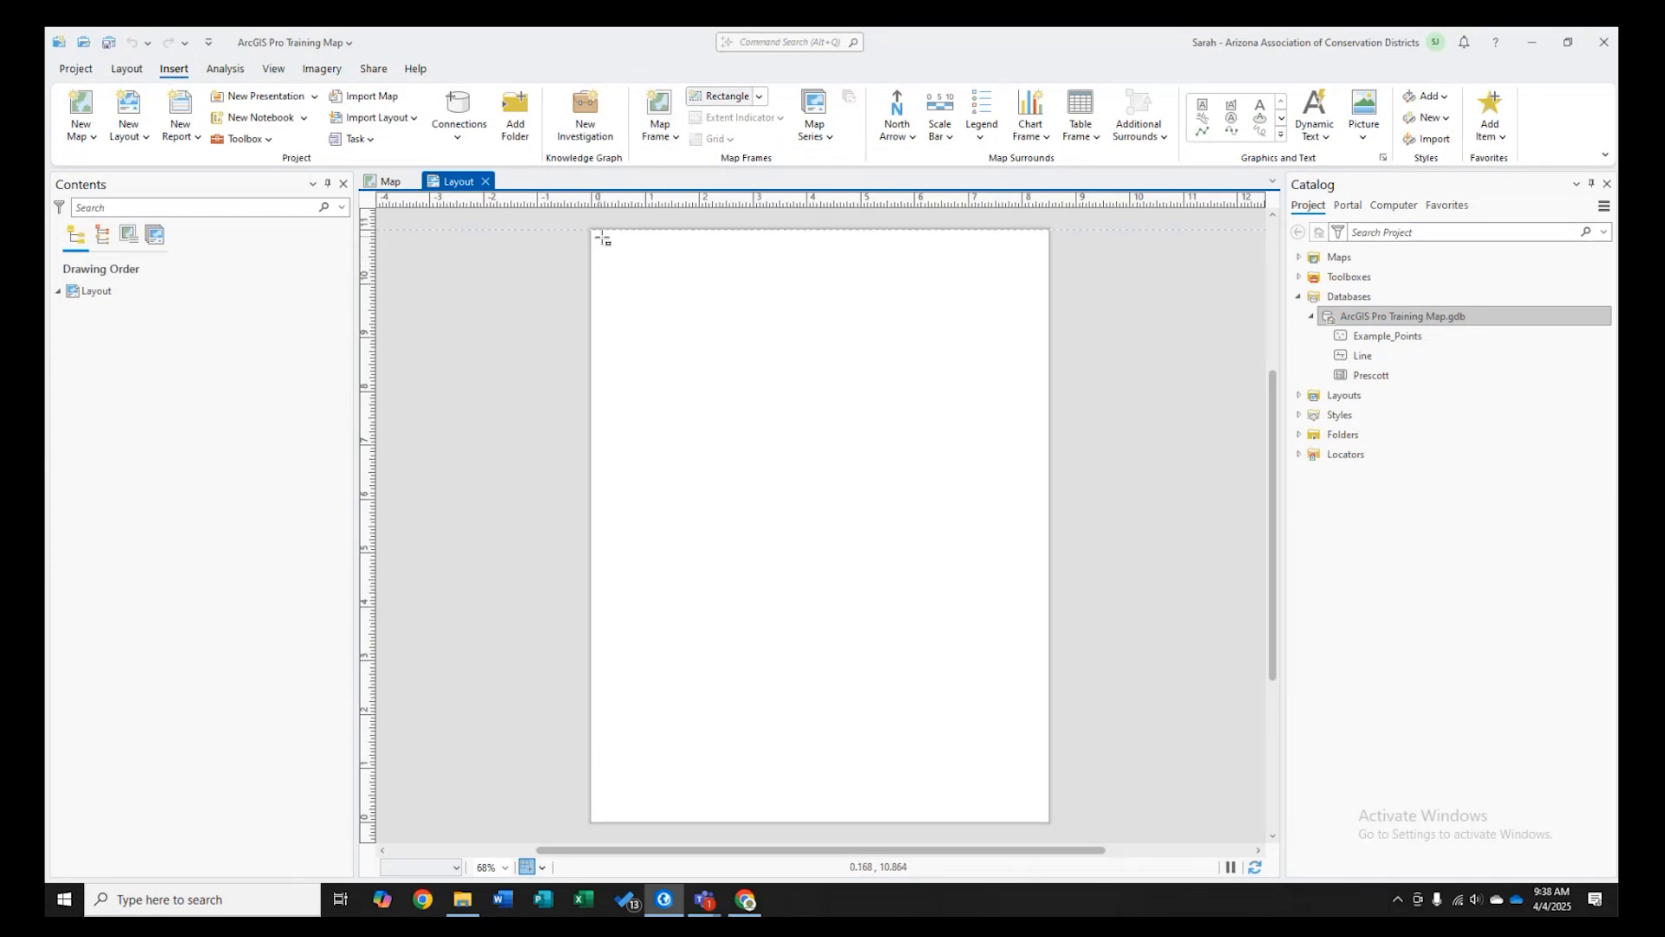
mouse_move(602, 239)
mouse_down()
mouse_move(669, 286)
mouse_move(631, 283)
mouse_up()
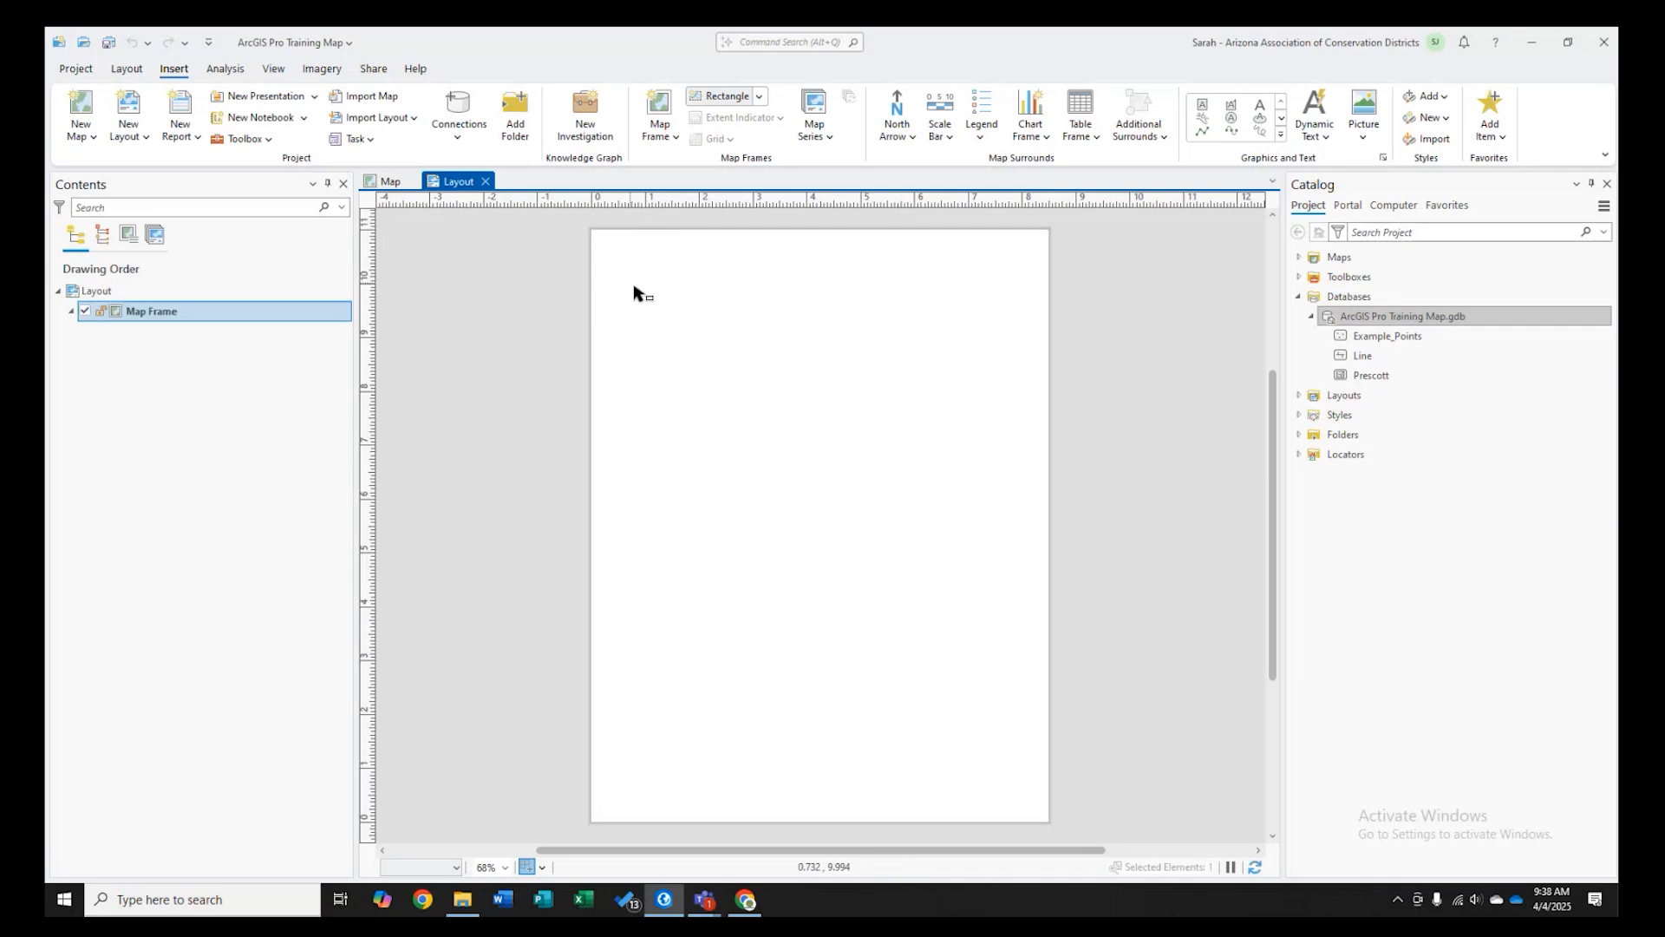
key(ctrl+z)
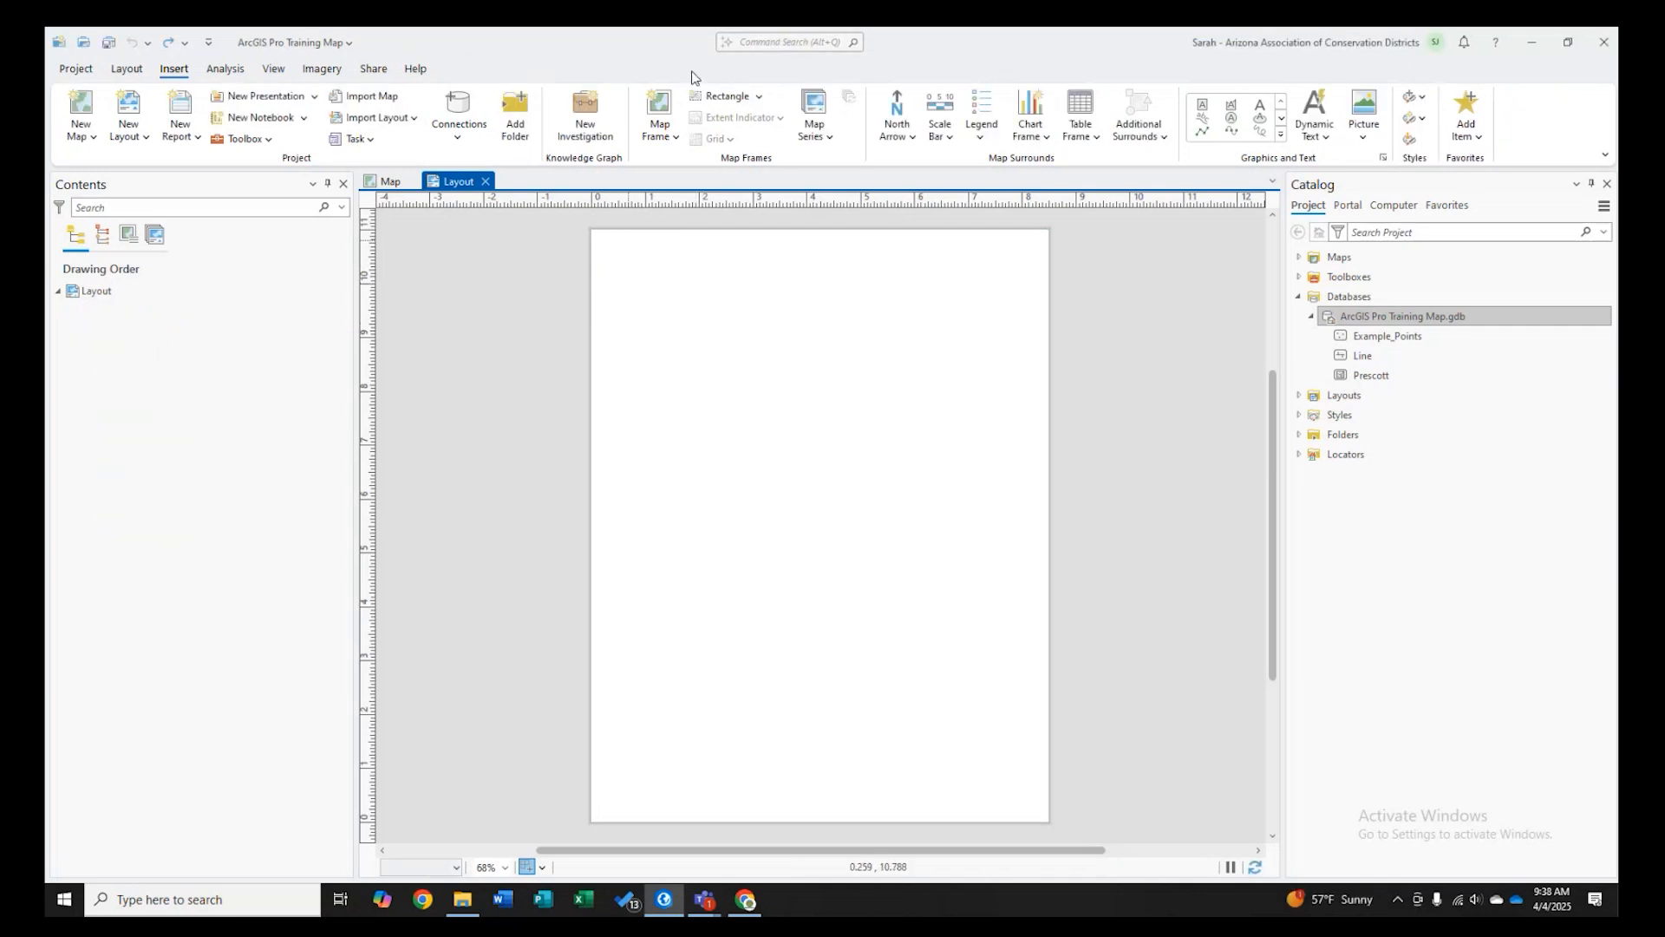
- Add a map frame showing the Map, drawn to cover most of the page above a bottom margin
click(666, 130)
click(760, 227)
drag(601, 240, 1040, 776)
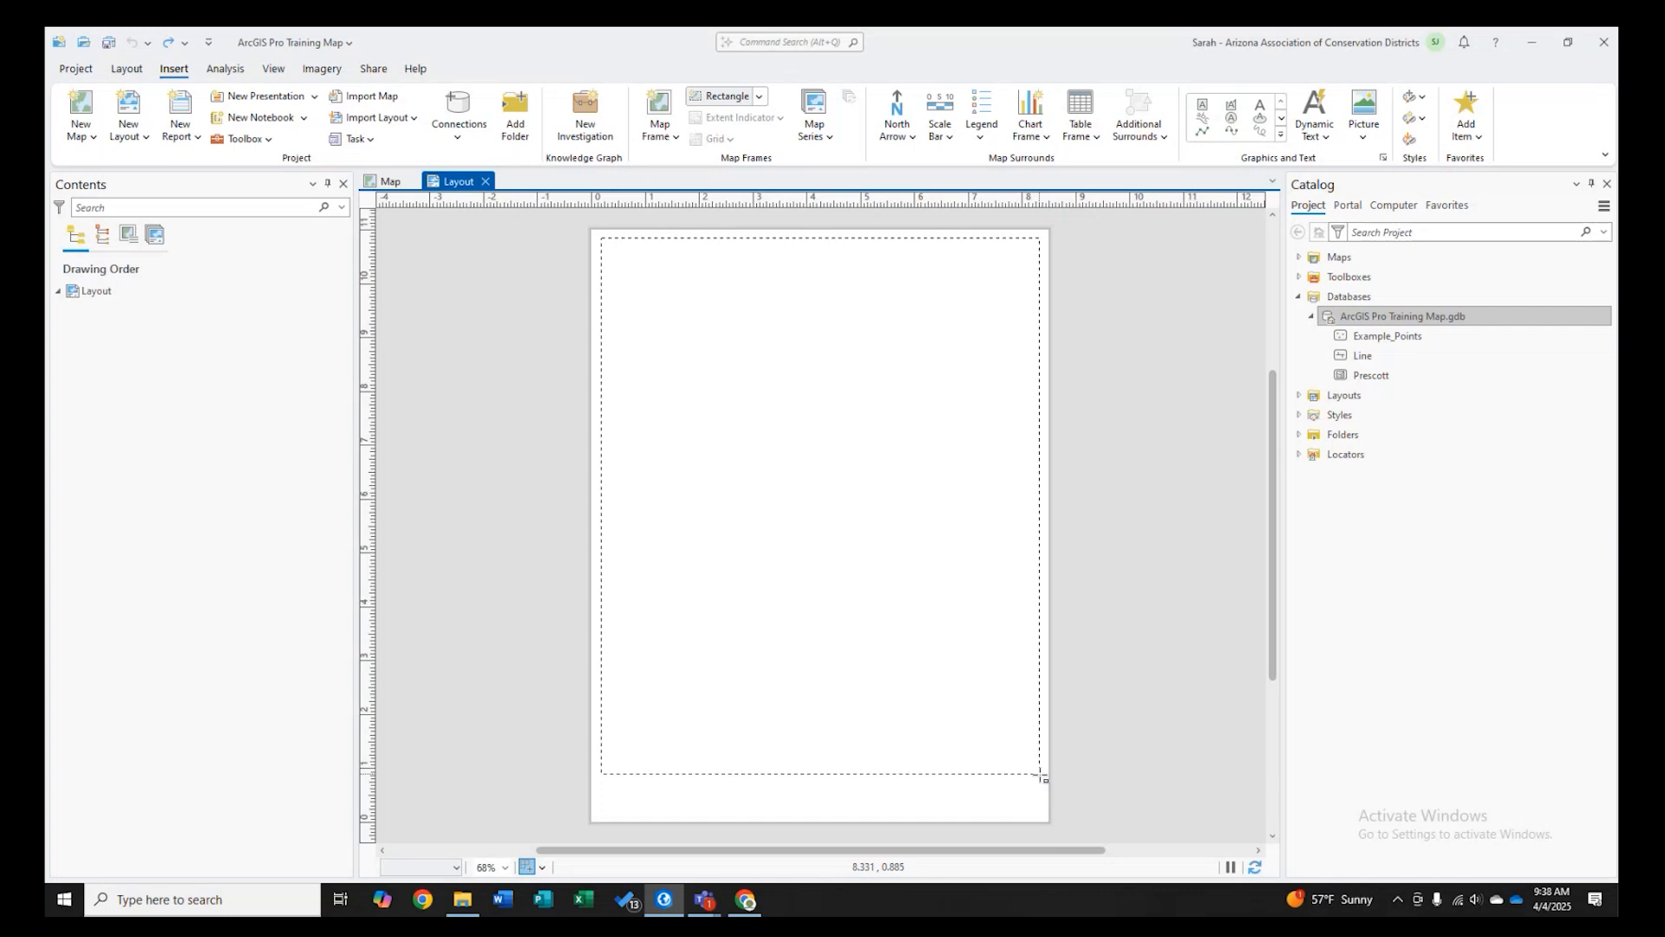
drag(1042, 776, 1042, 776)
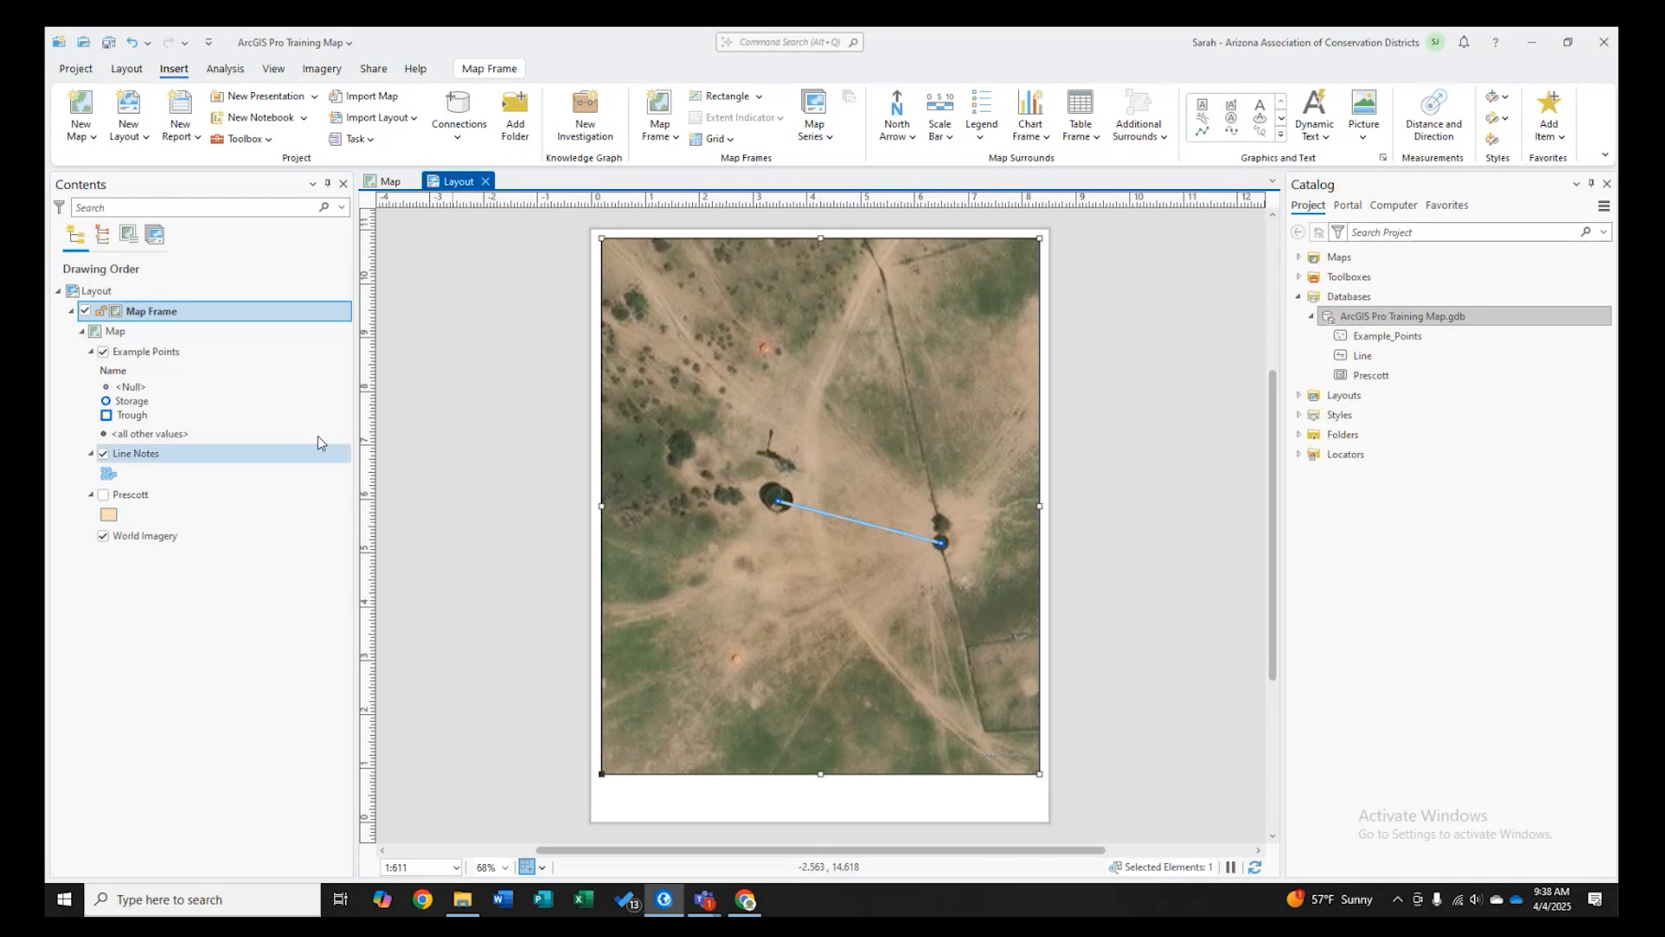
- Add a Double Alternating Scale Bar 1 below the map frame near the page's lower edge
click(384, 185)
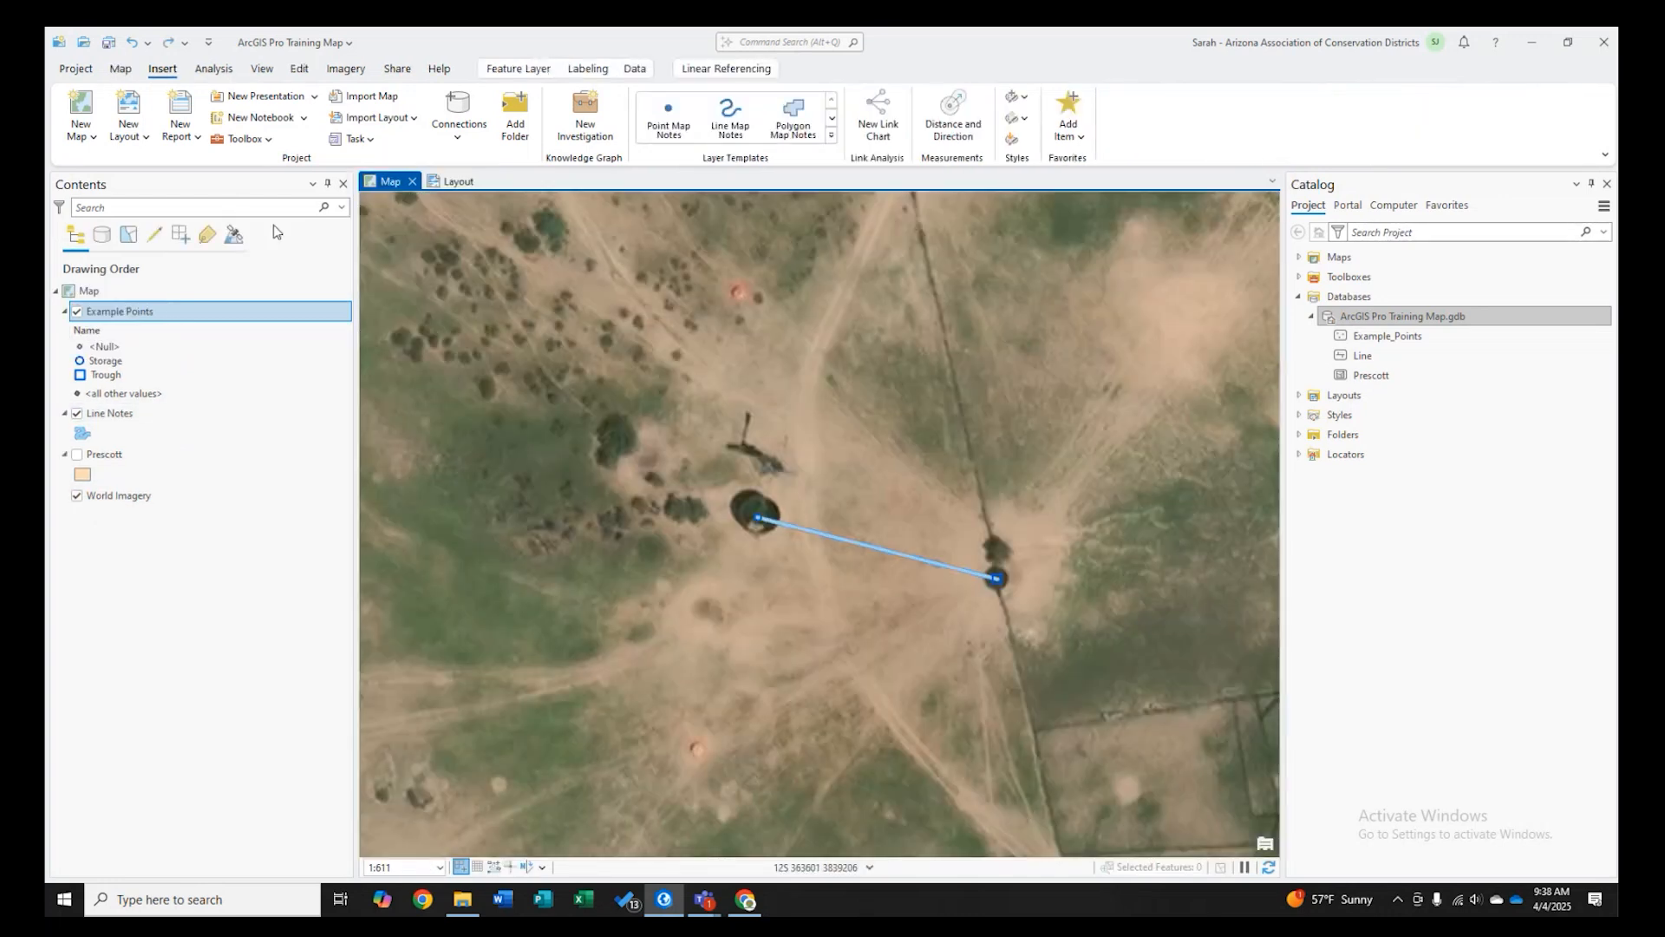
click(455, 181)
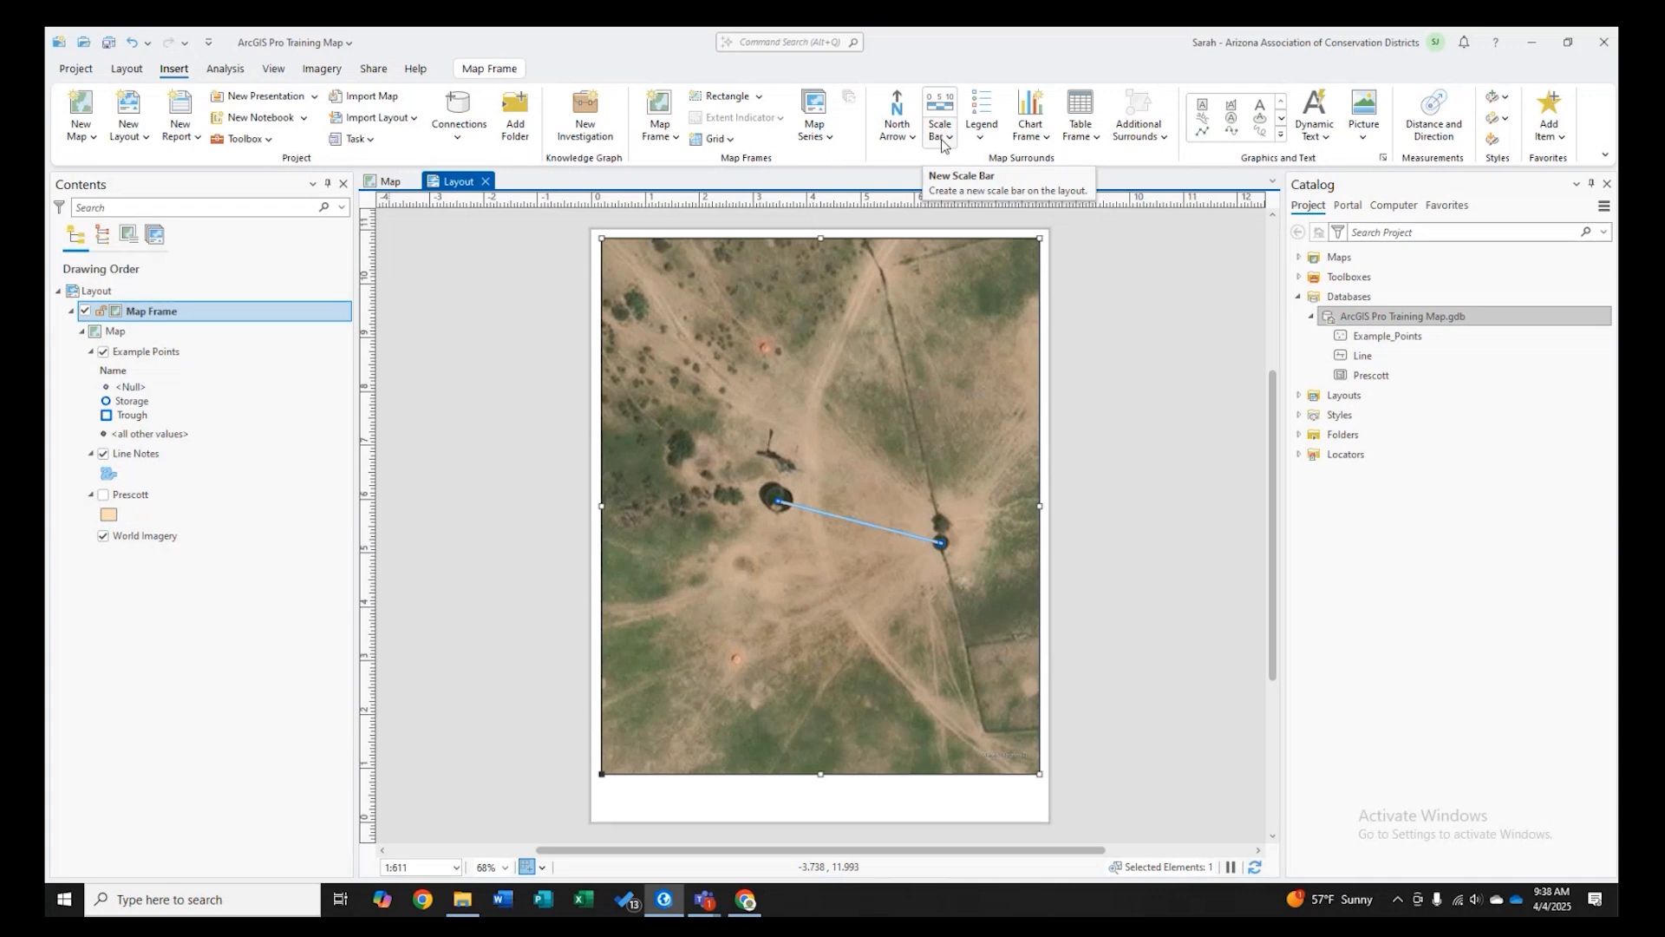
click(941, 113)
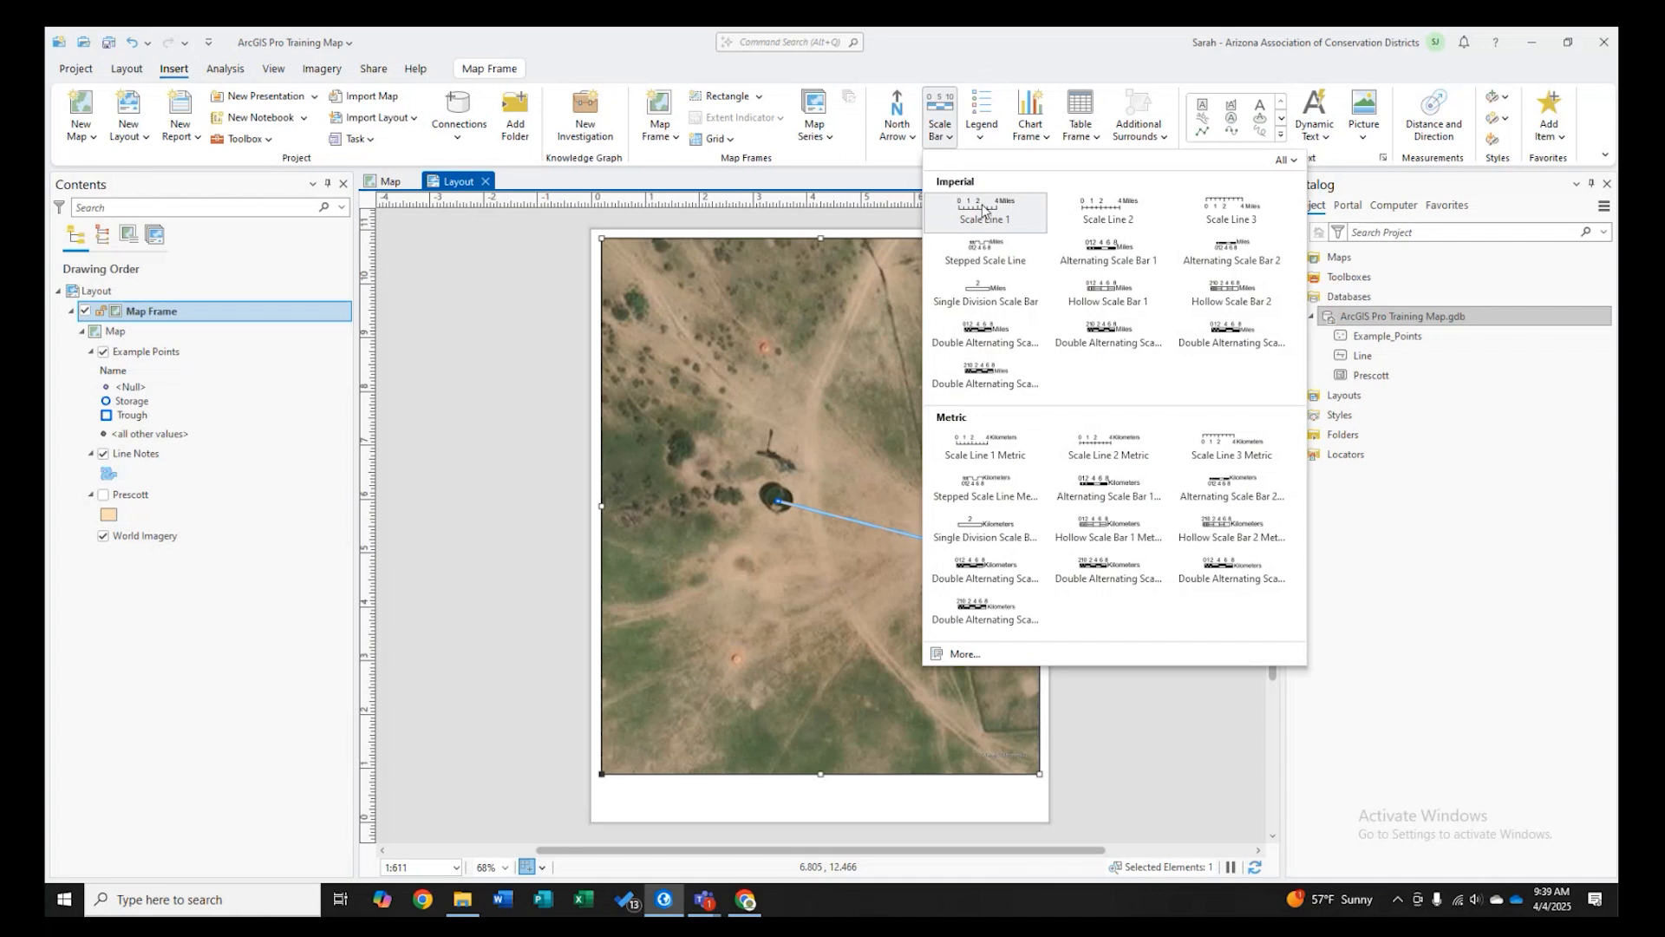
click(991, 339)
drag(838, 783, 930, 802)
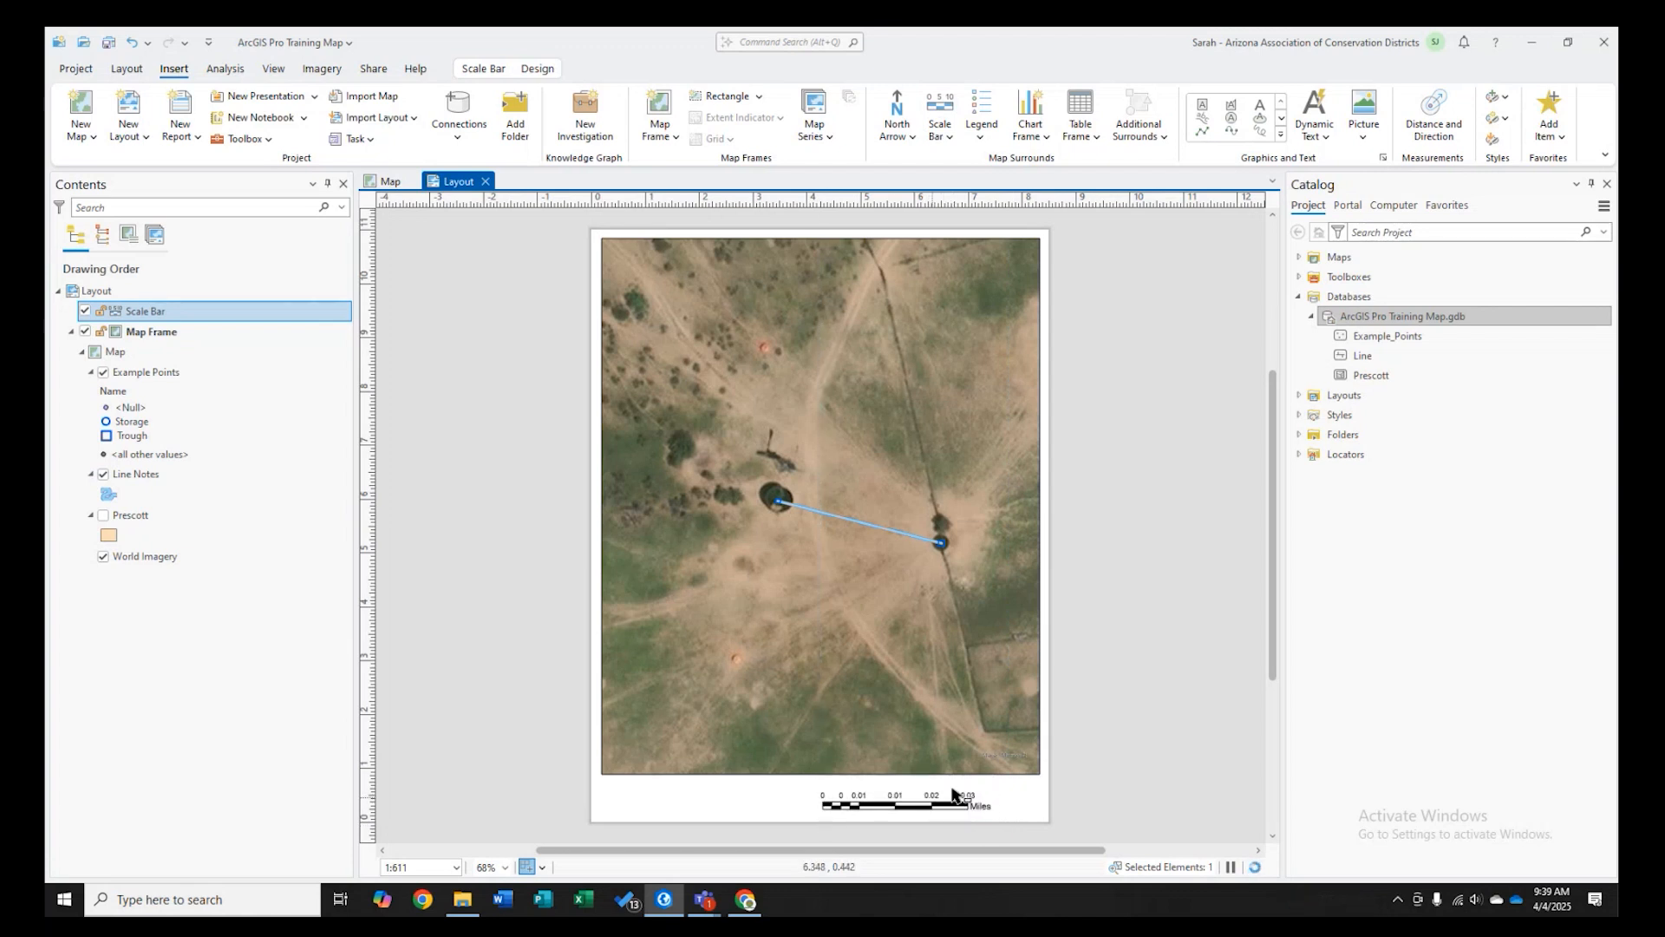
- Place a north arrow to the right of the scale bar in the lower corner and adjust its size
click(896, 121)
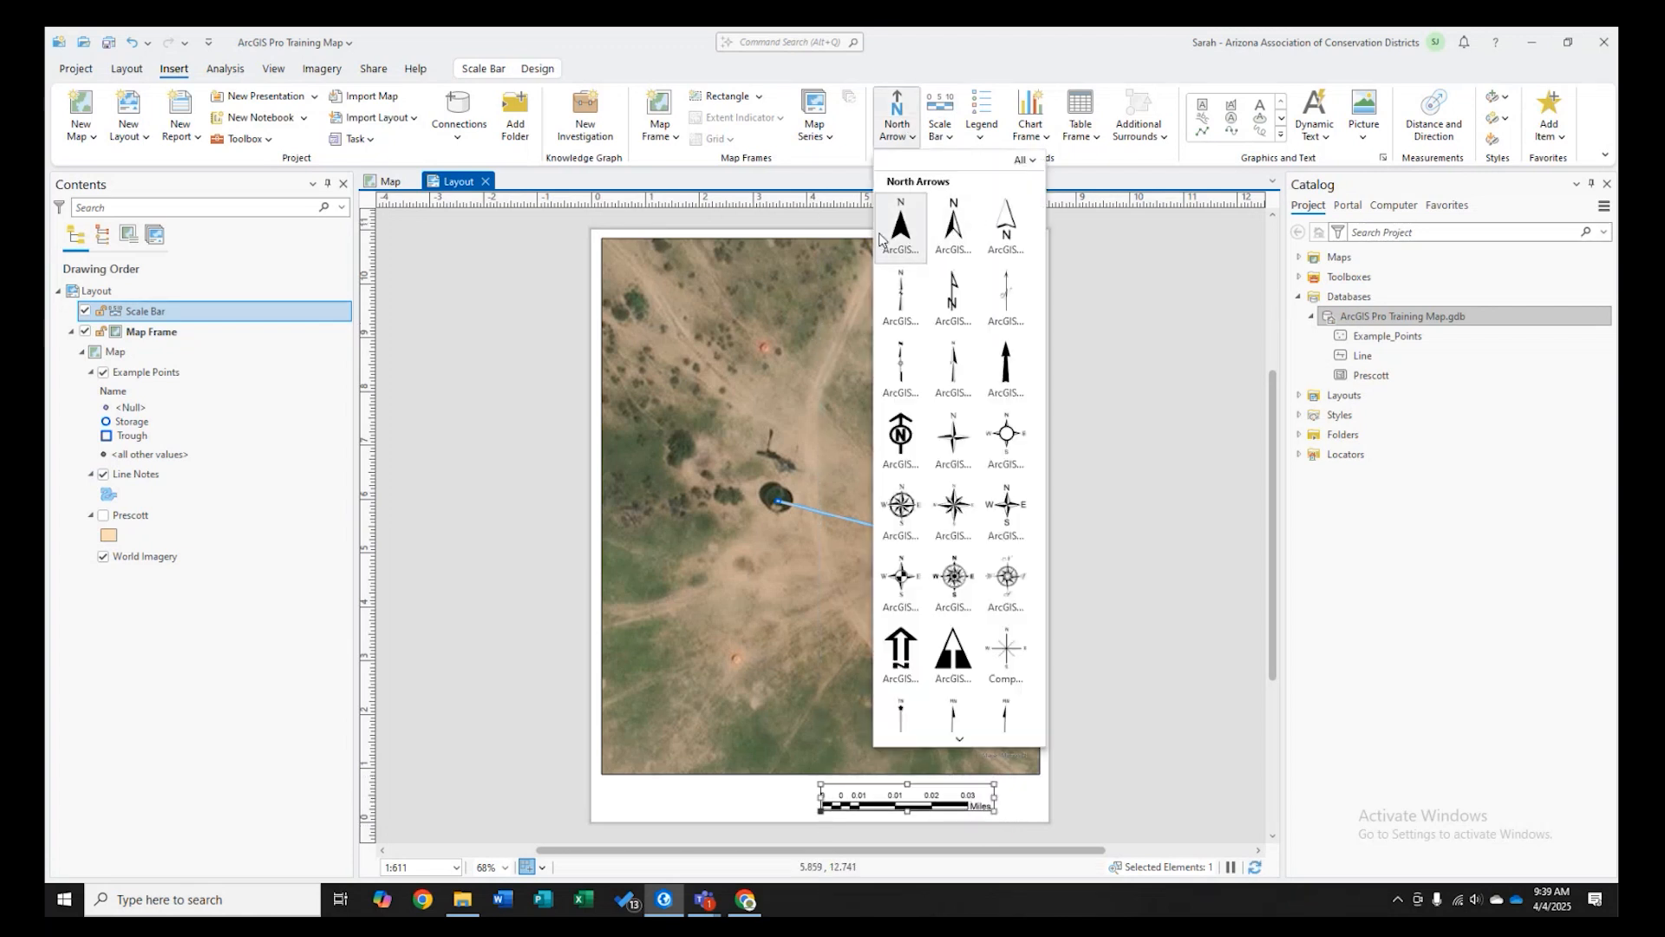
click(978, 216)
mouse_move(1036, 789)
mouse_down()
mouse_move(1007, 815)
mouse_move(1008, 774)
mouse_move(1011, 790)
mouse_up()
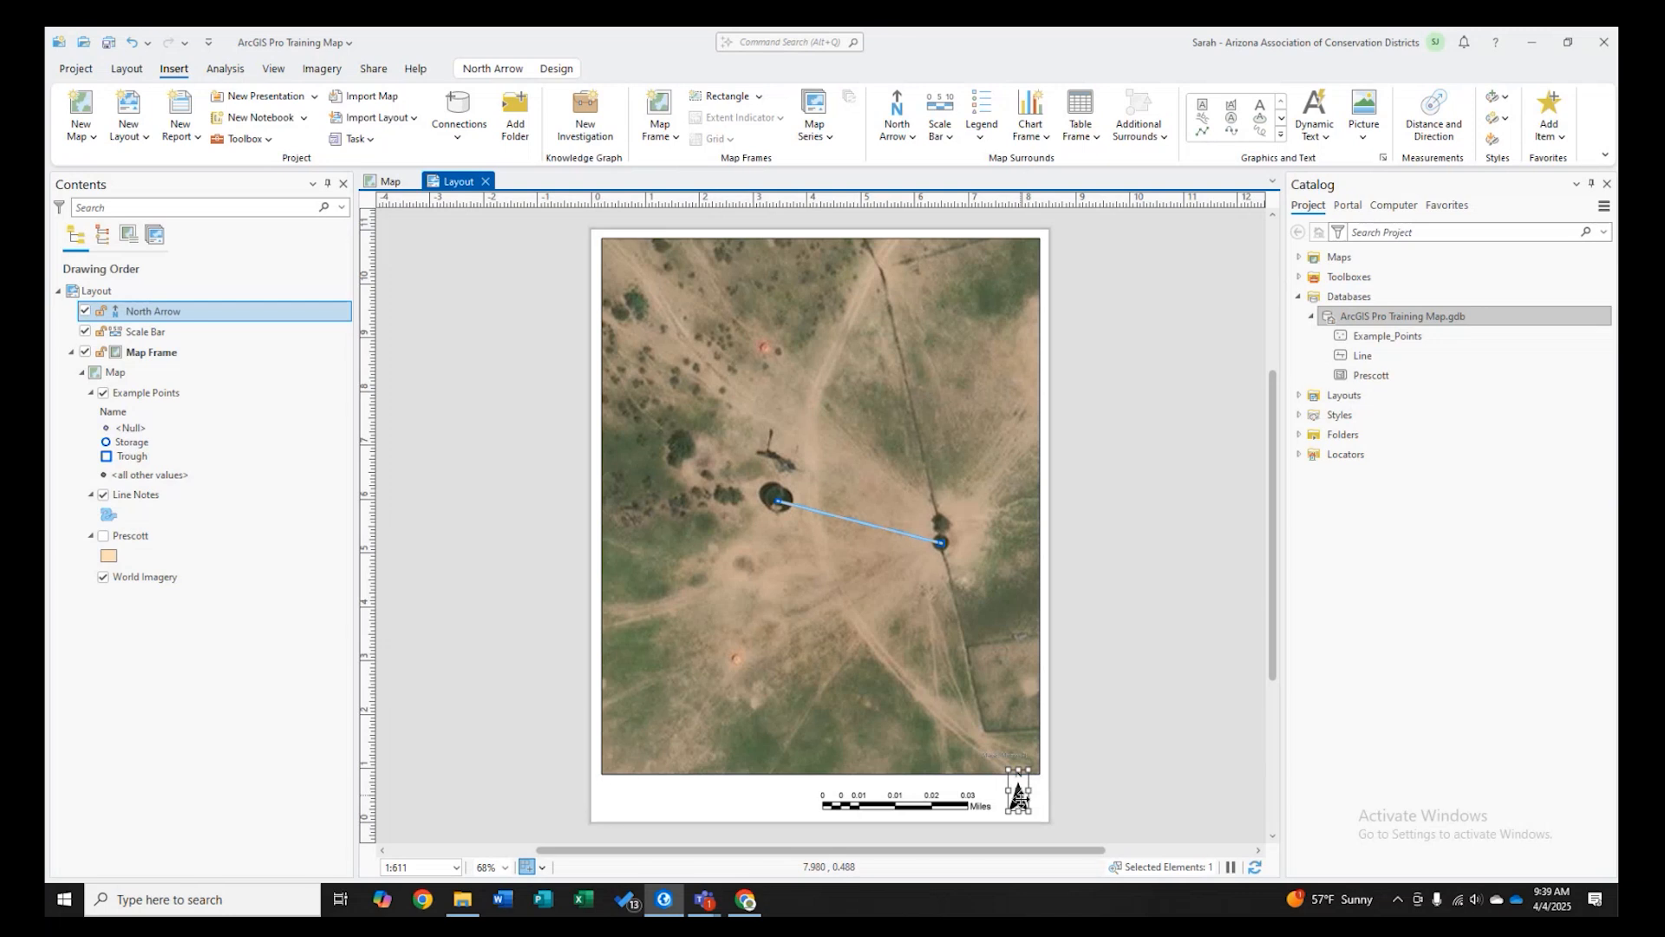
drag(1021, 799, 1024, 783)
scroll(1003, 821, up, 2)
scroll(1030, 814, up, 2)
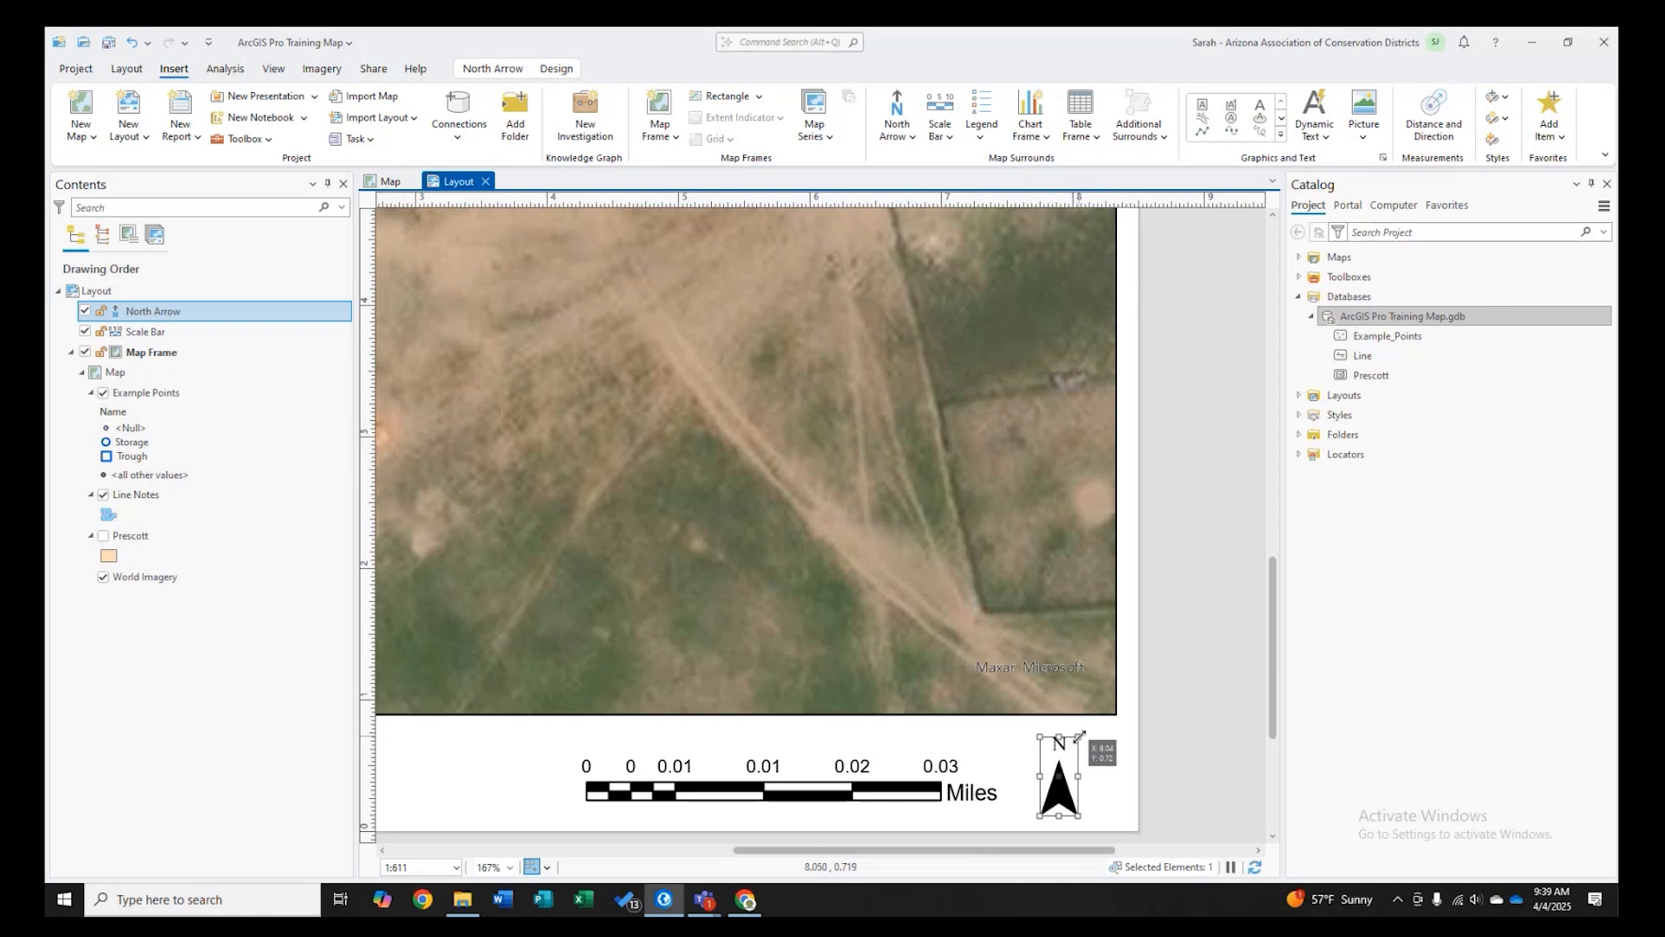
drag(1080, 735, 1081, 731)
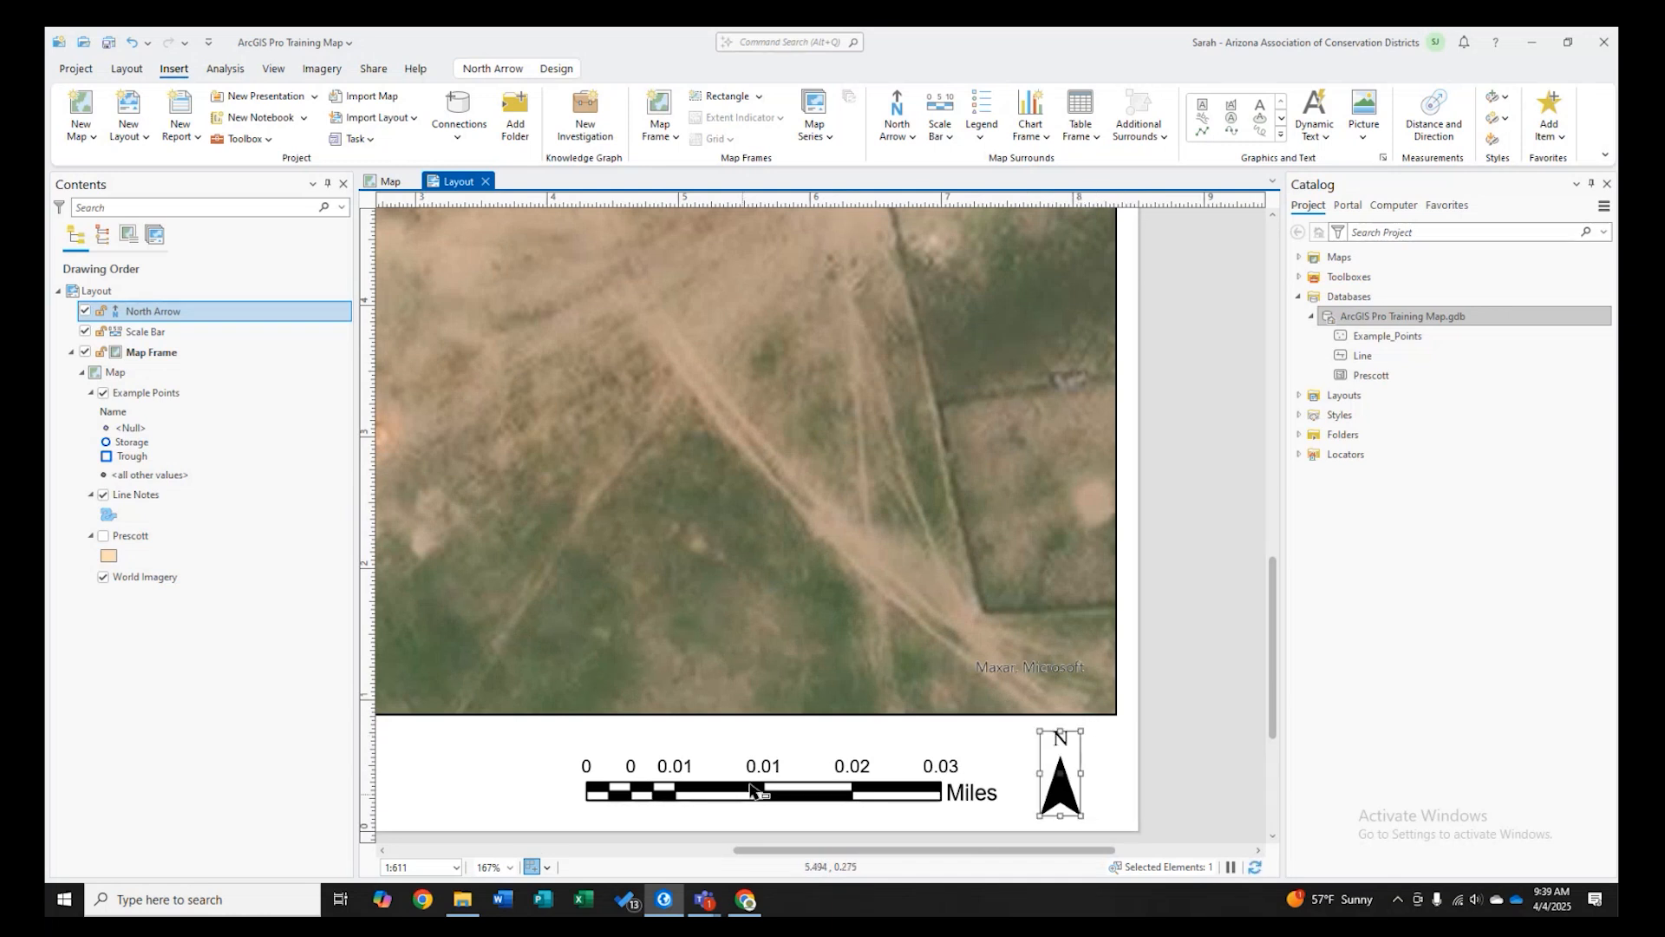
scroll(1128, 672, down, 4)
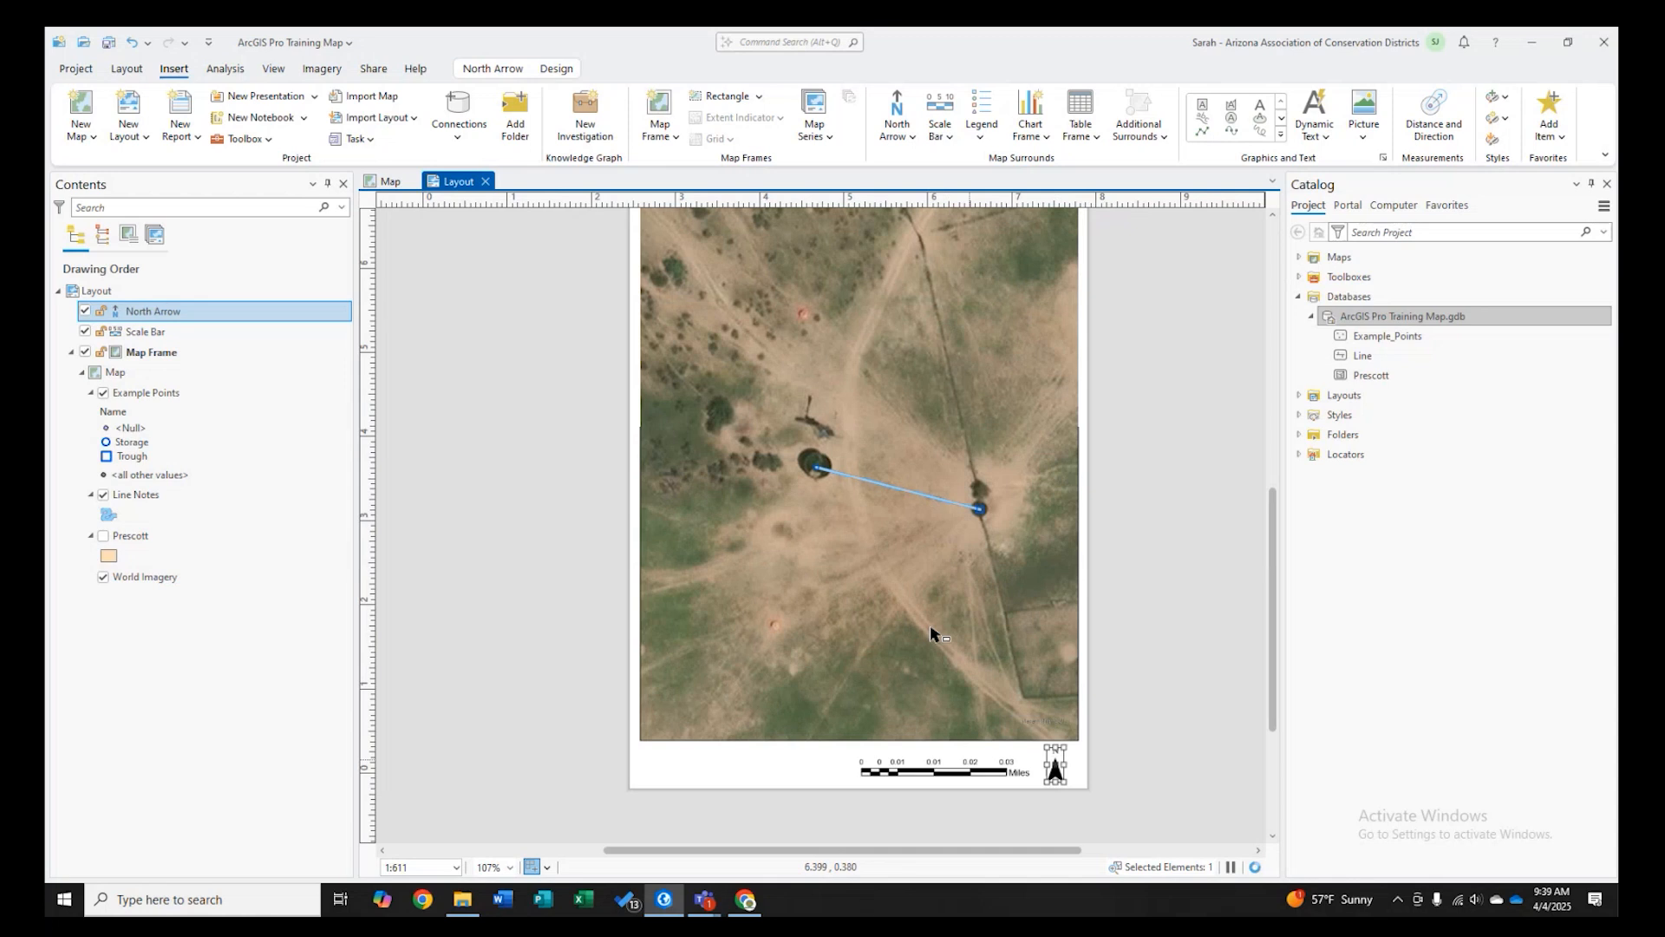
scroll(884, 802, down, 3)
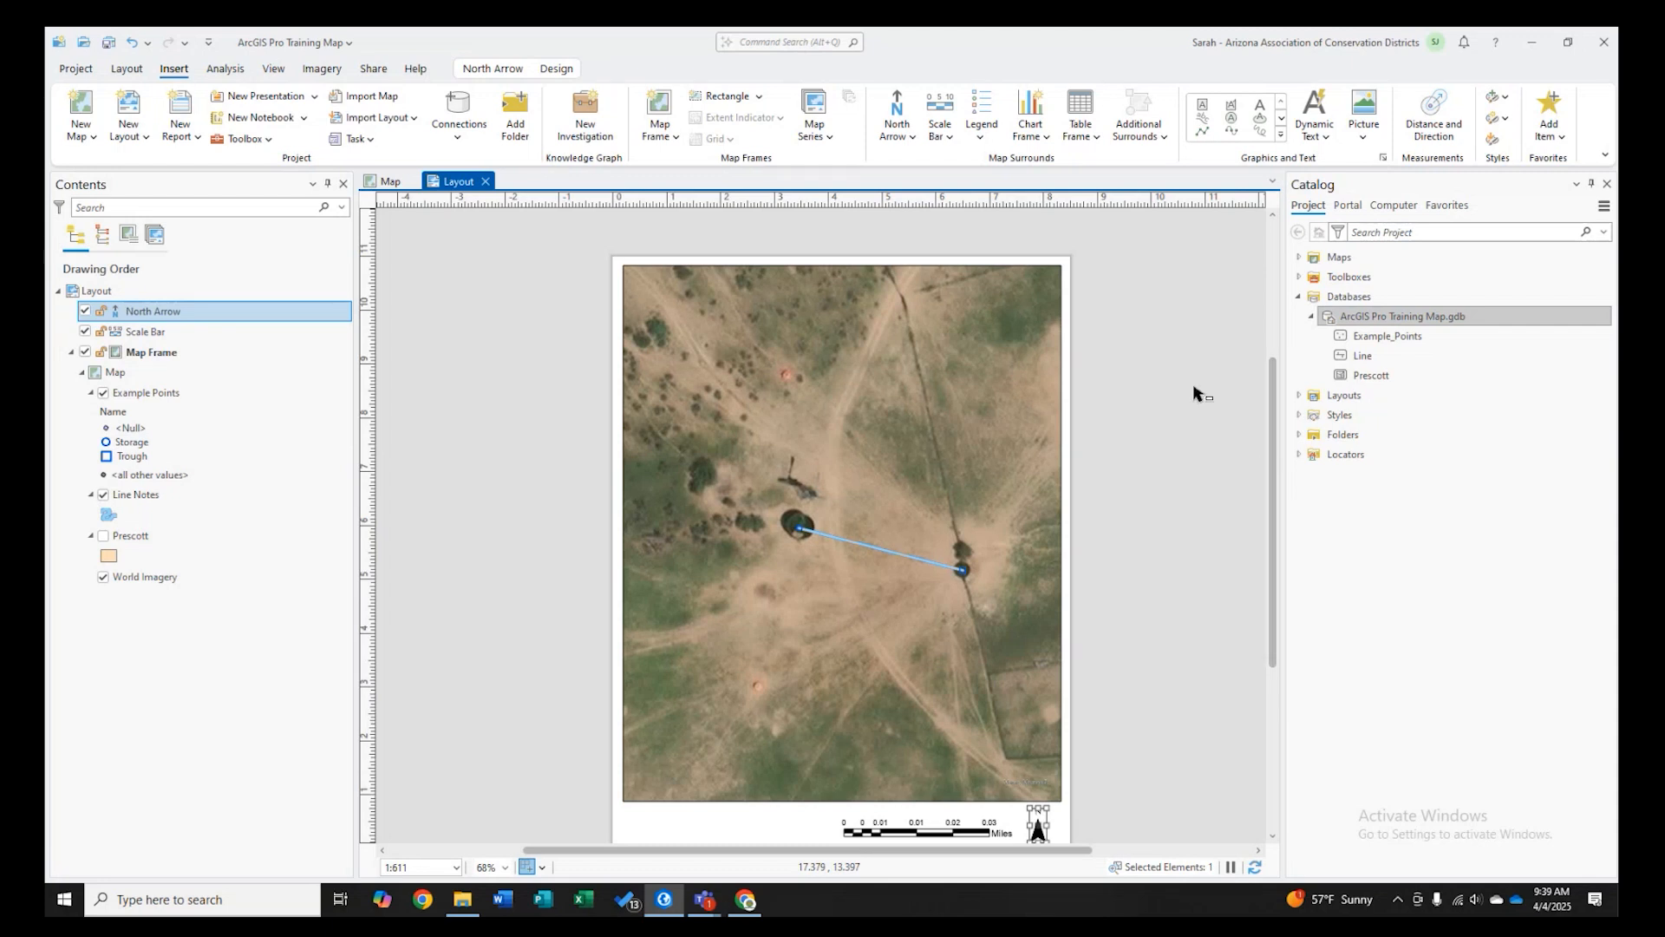
scroll(1197, 394, down, 1)
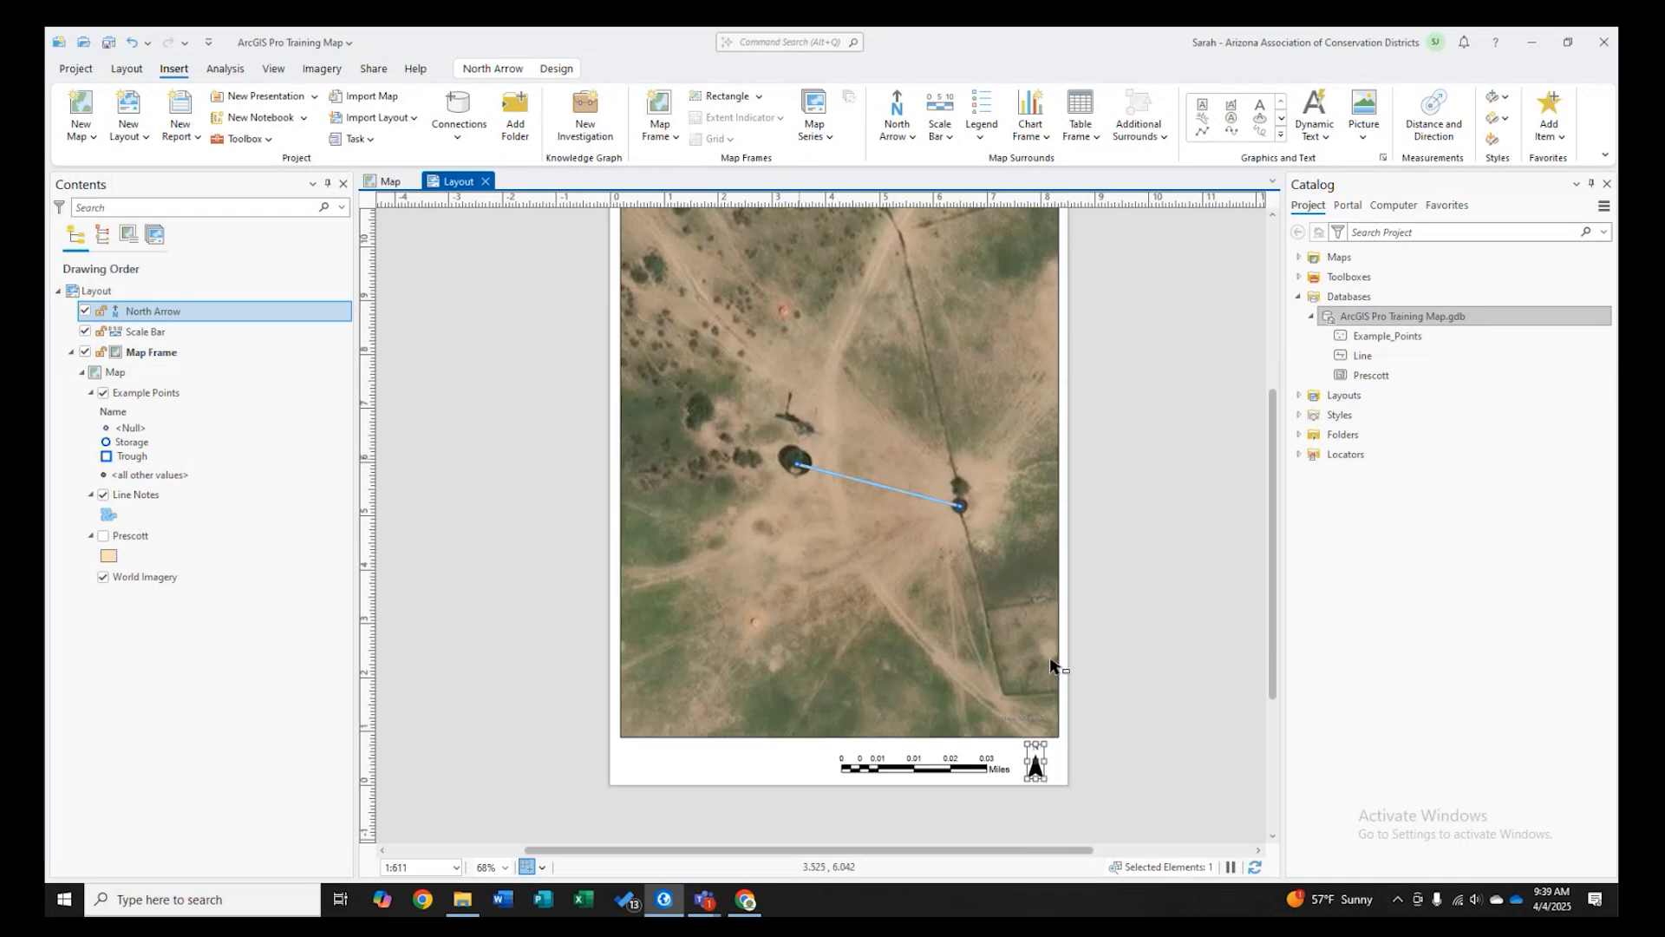
click(1273, 214)
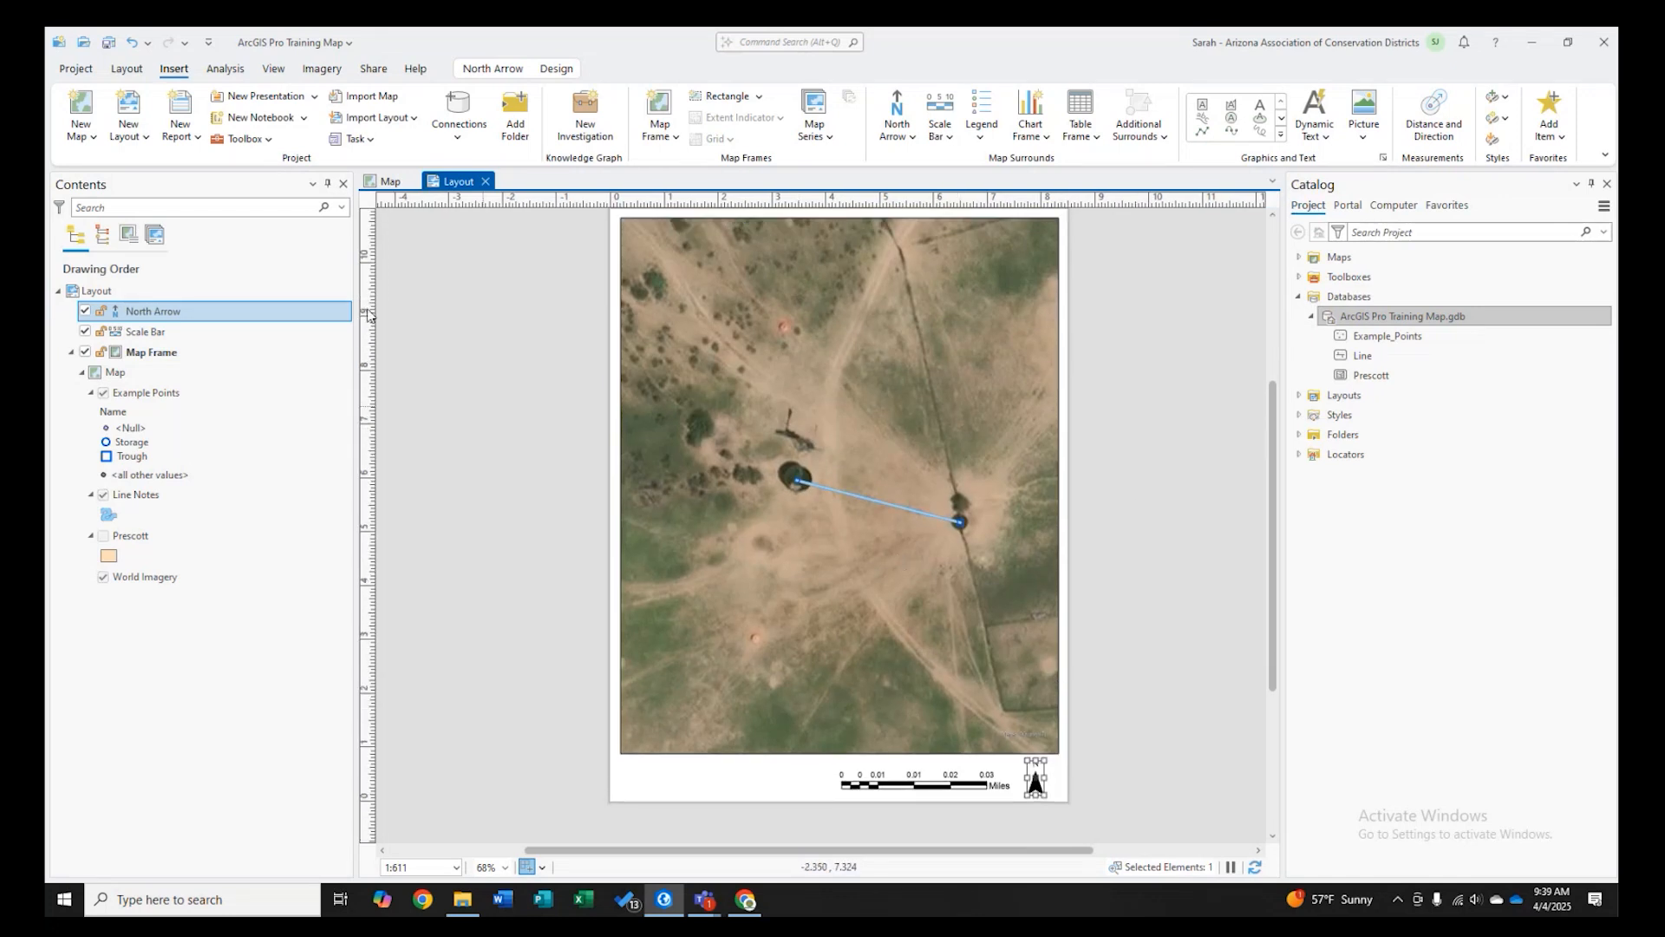
- Insert a legend in the lower left corner below the map frame and raise the frame's bottom edge to make room
click(981, 105)
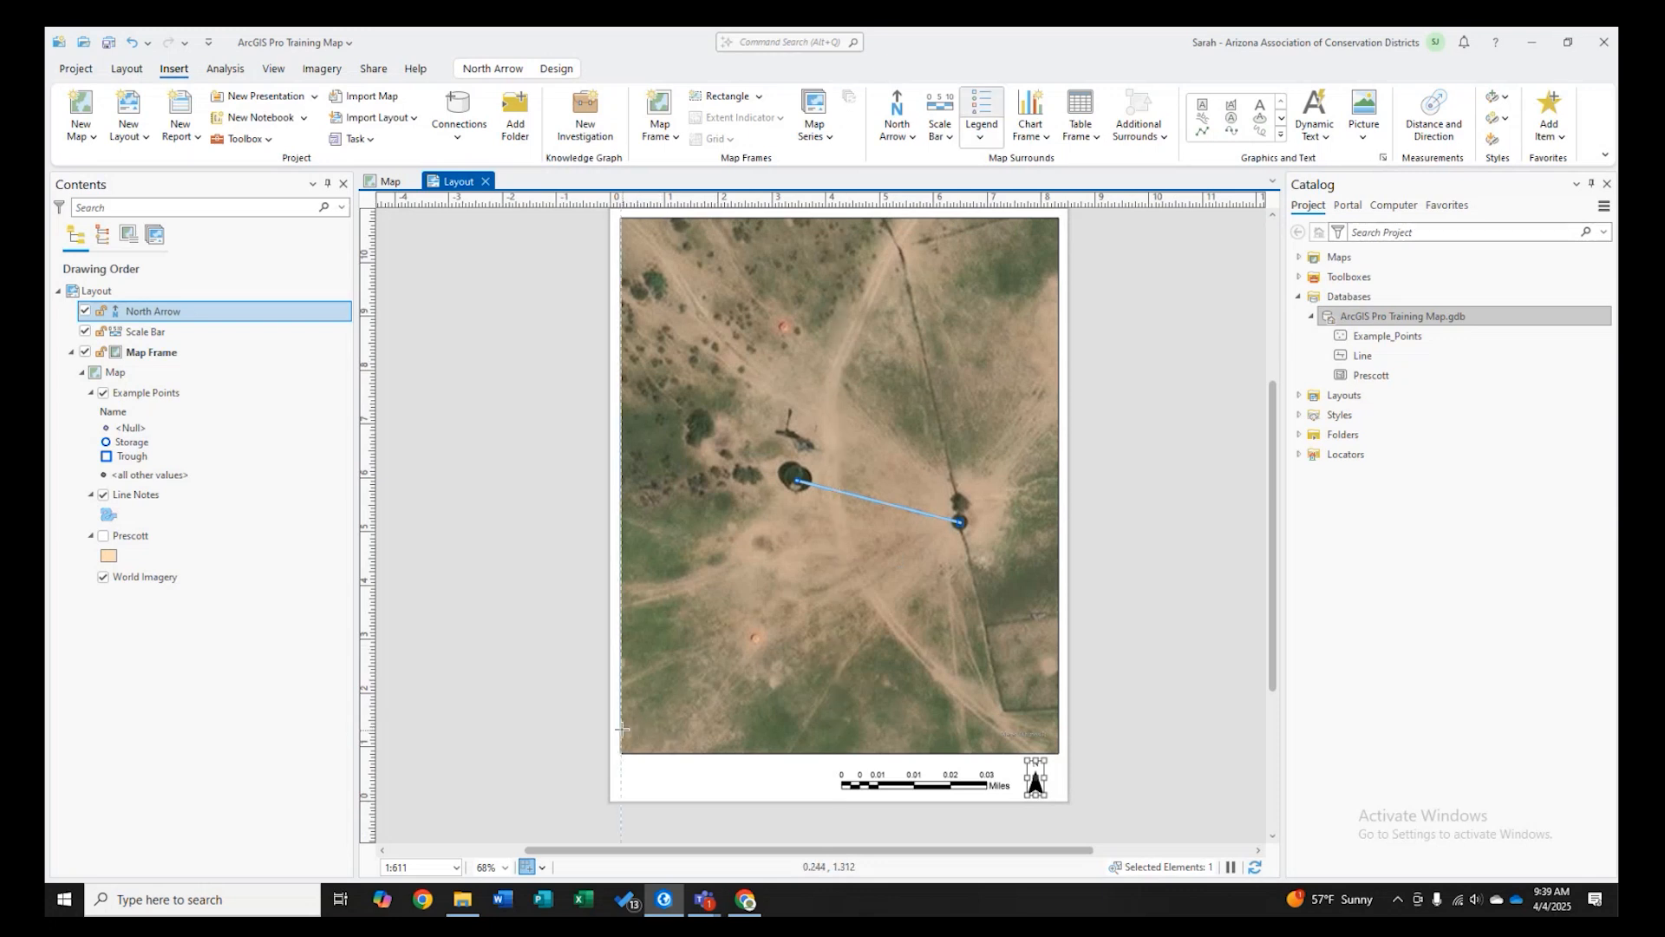
drag(624, 731, 753, 790)
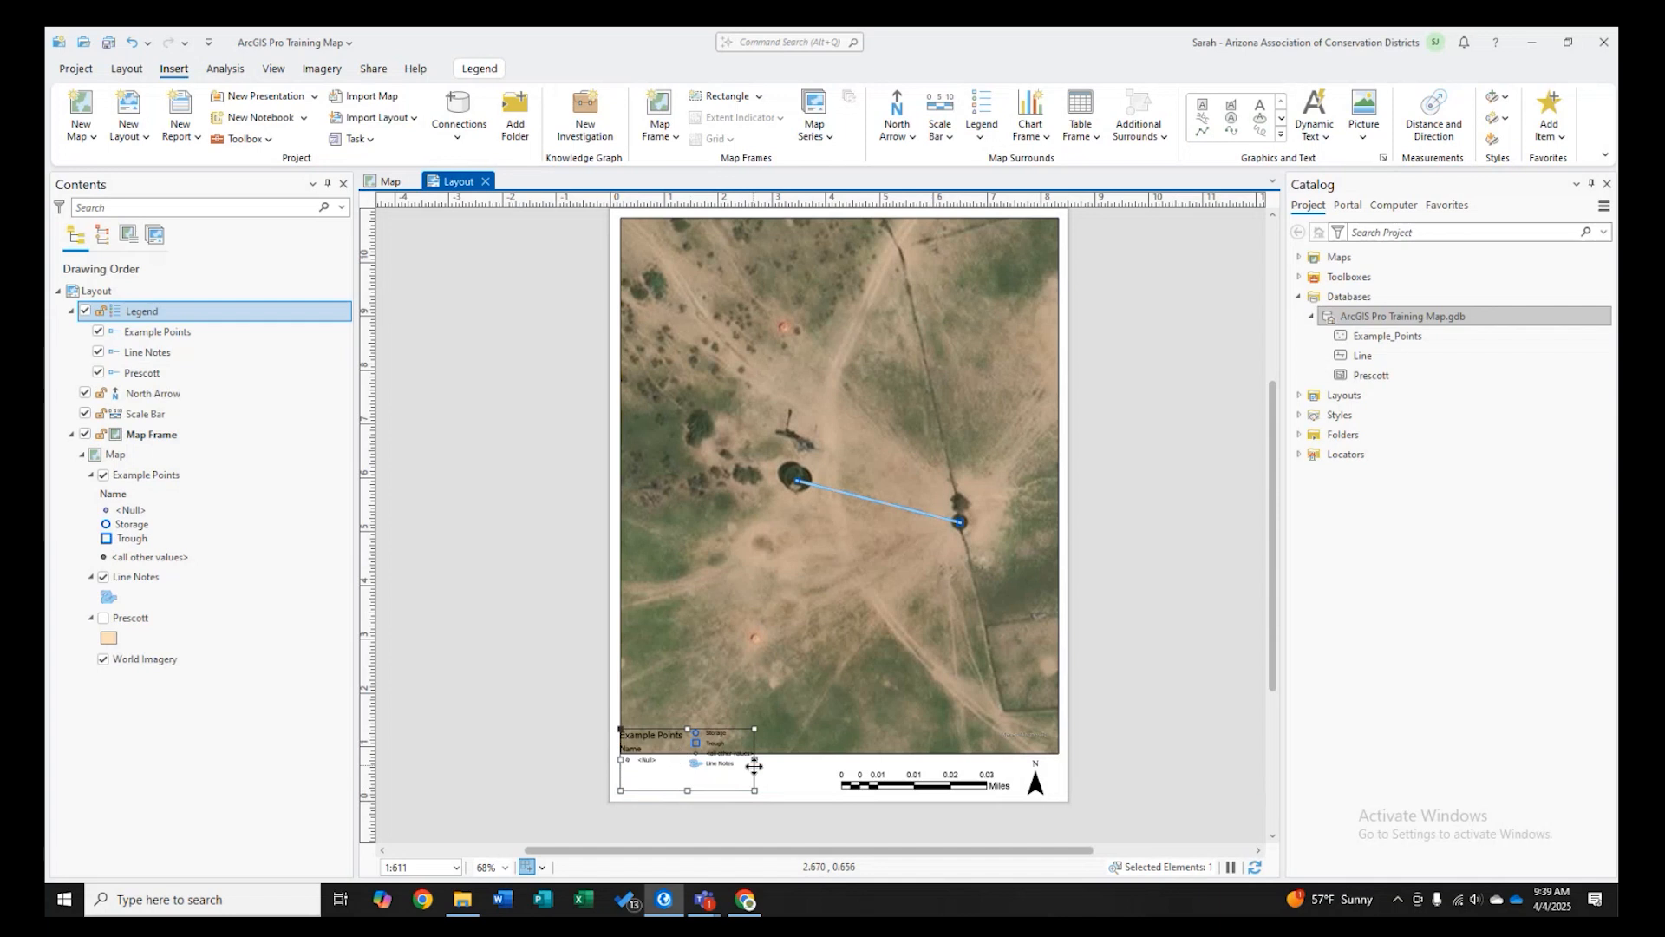
drag(687, 729, 686, 754)
click(839, 733)
drag(840, 752, 838, 735)
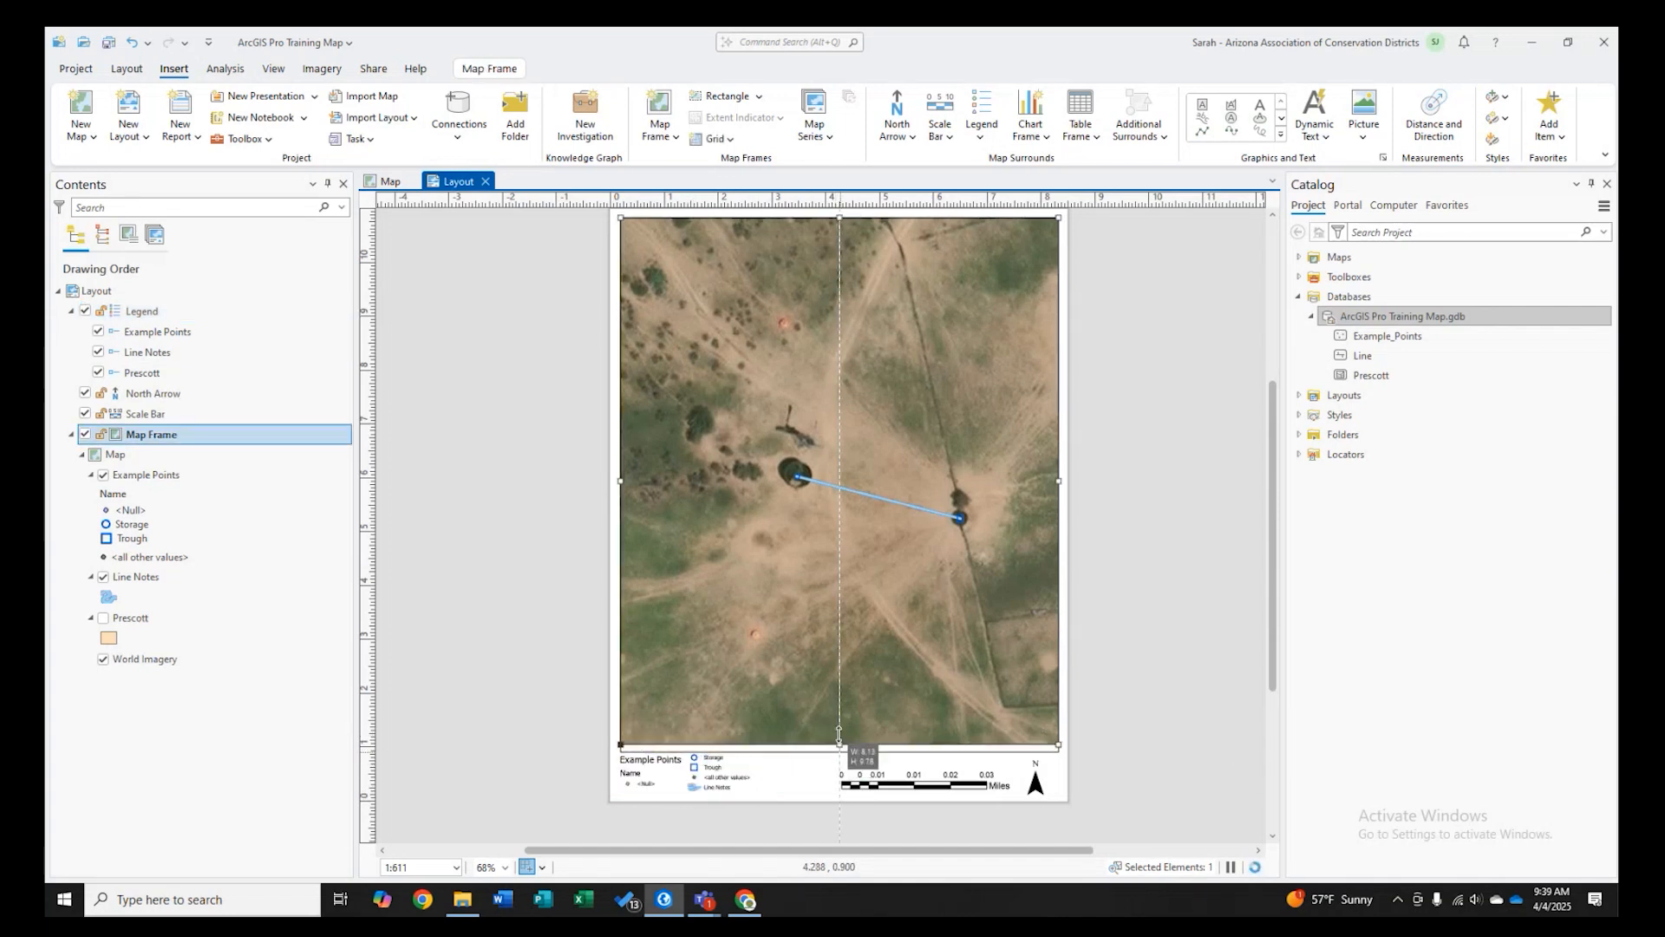
- Nudge the legend up just below the map frame and turn on its Legend title in the legend properties
drag(838, 734, 838, 732)
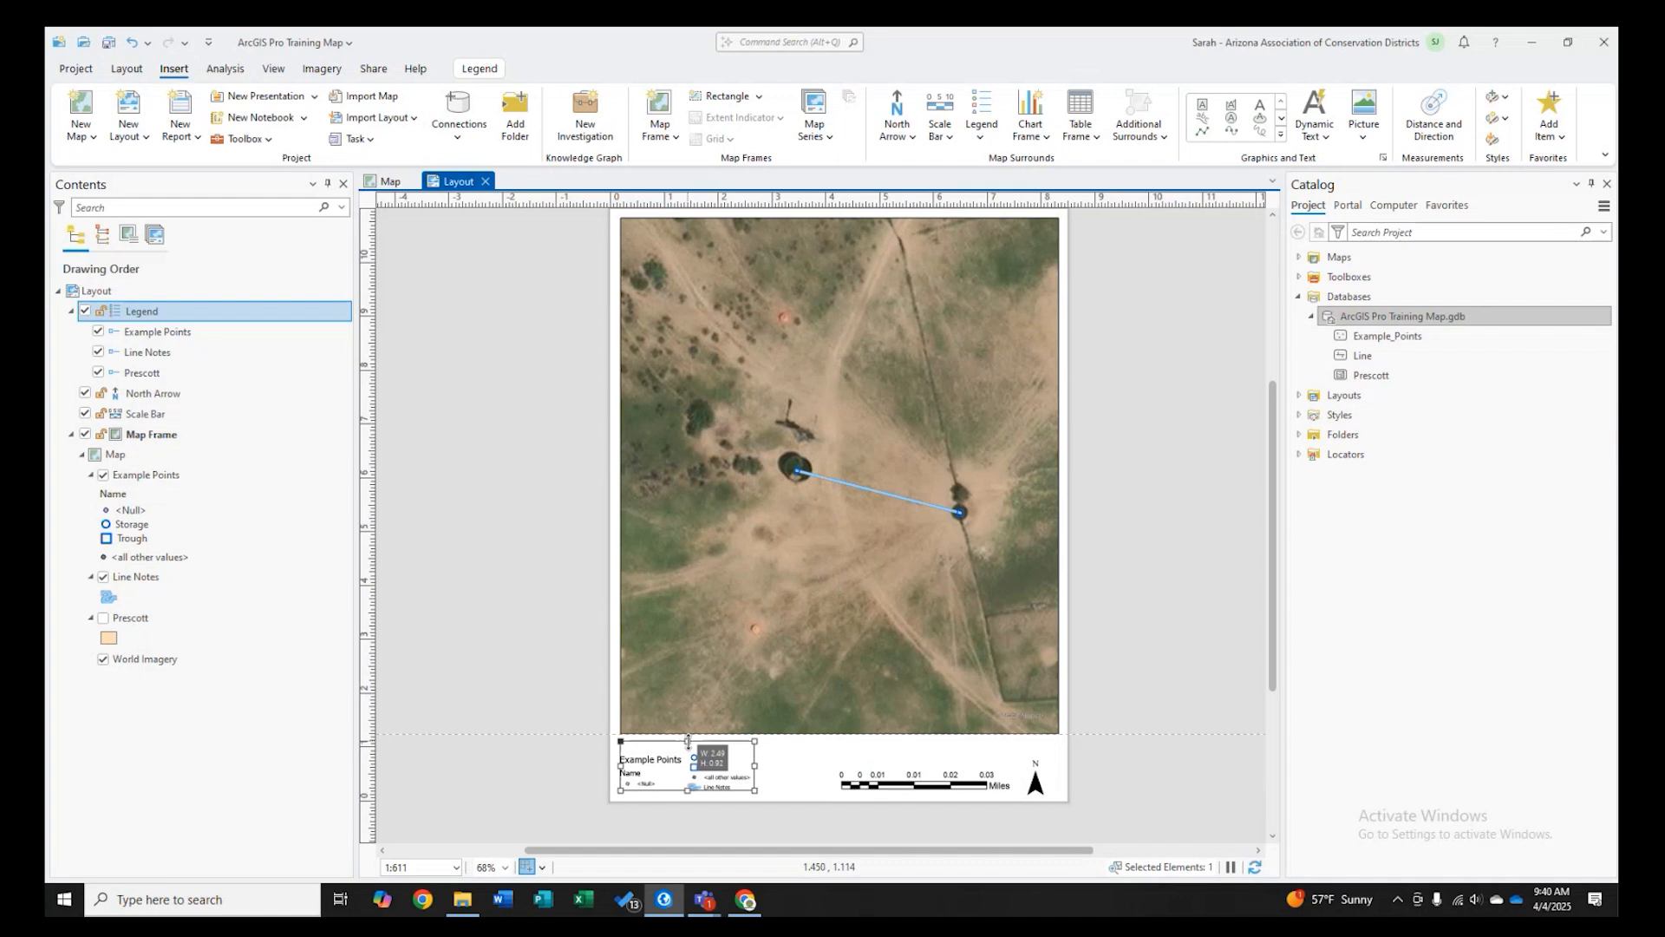
drag(701, 770, 701, 751)
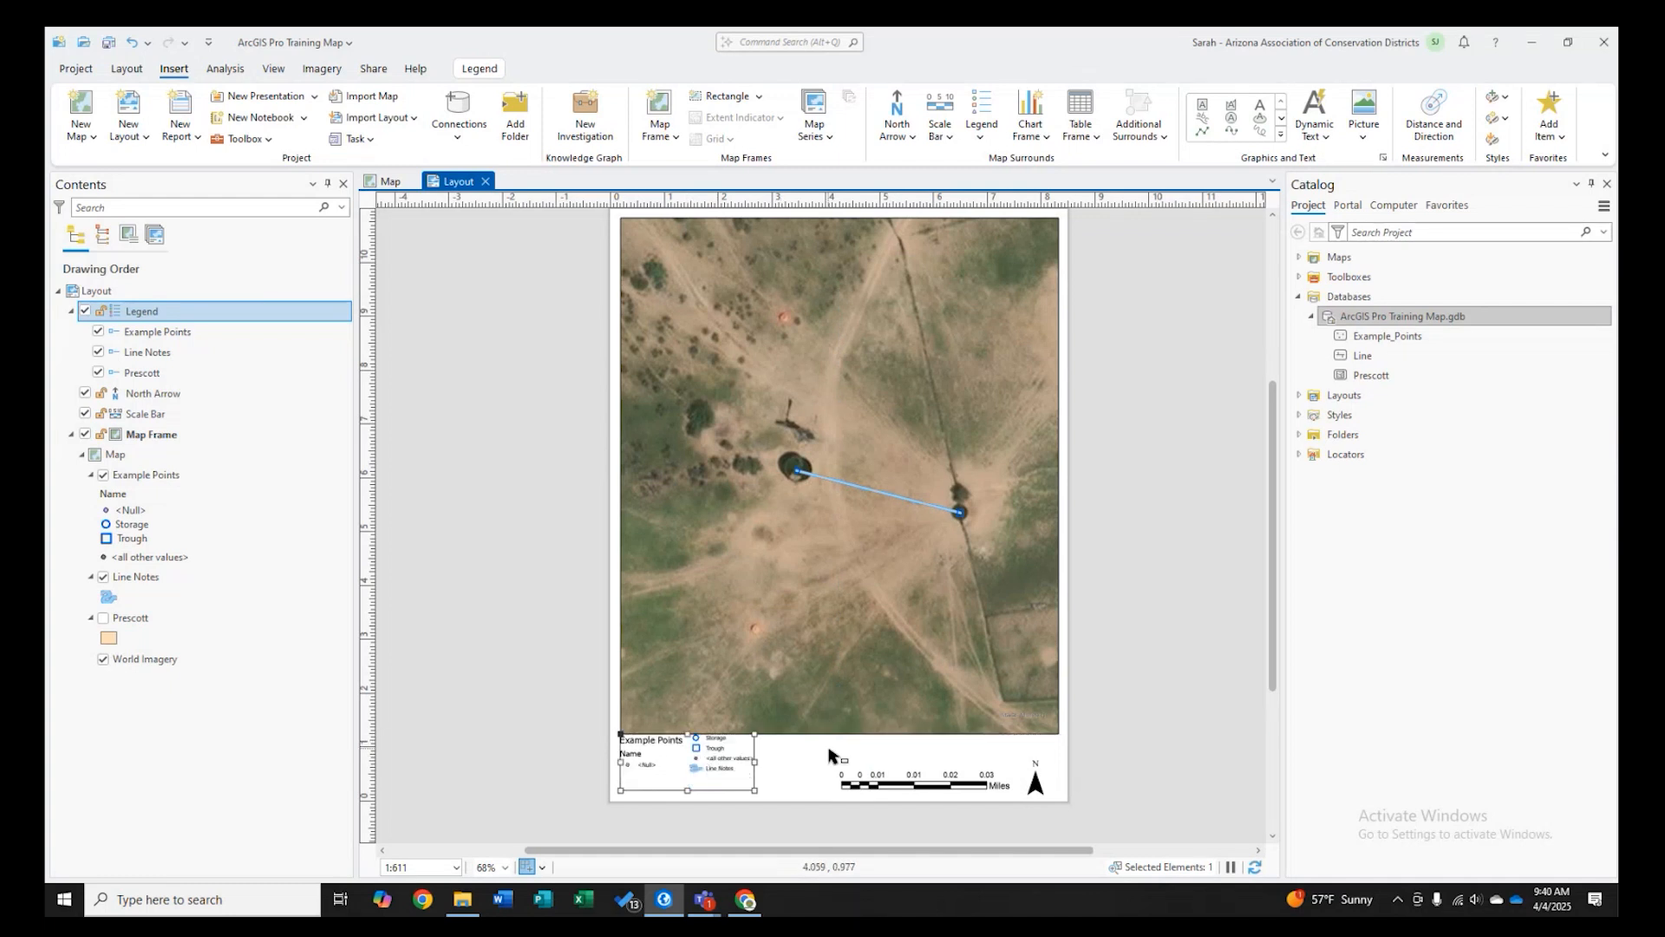
right_click(714, 760)
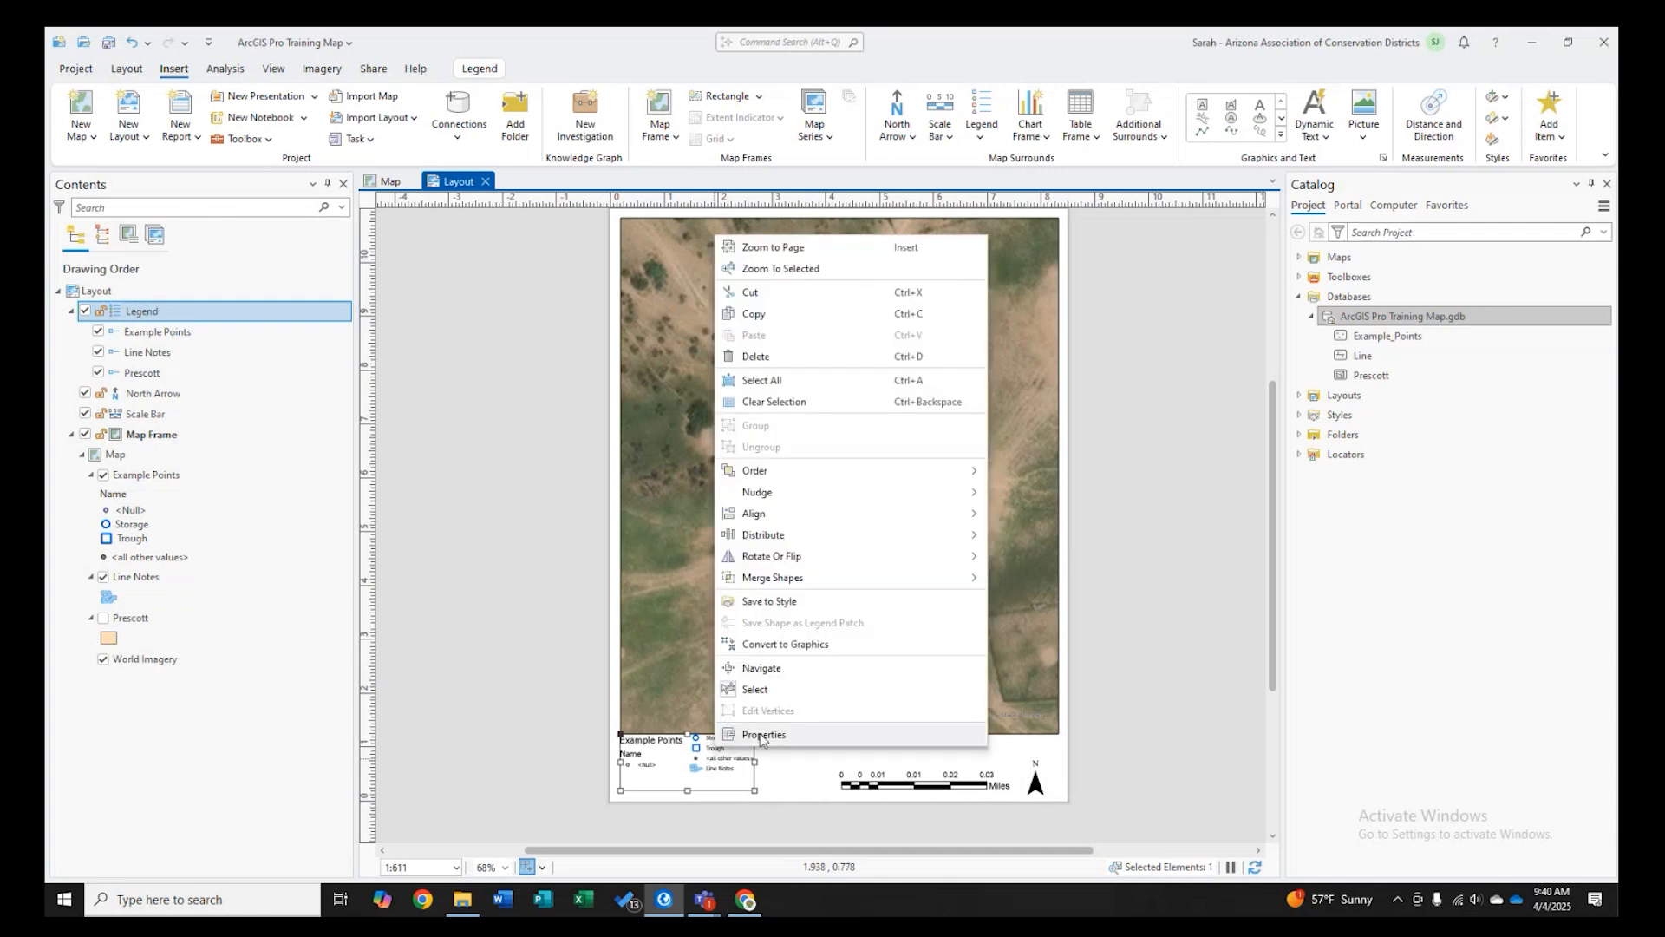
click(761, 735)
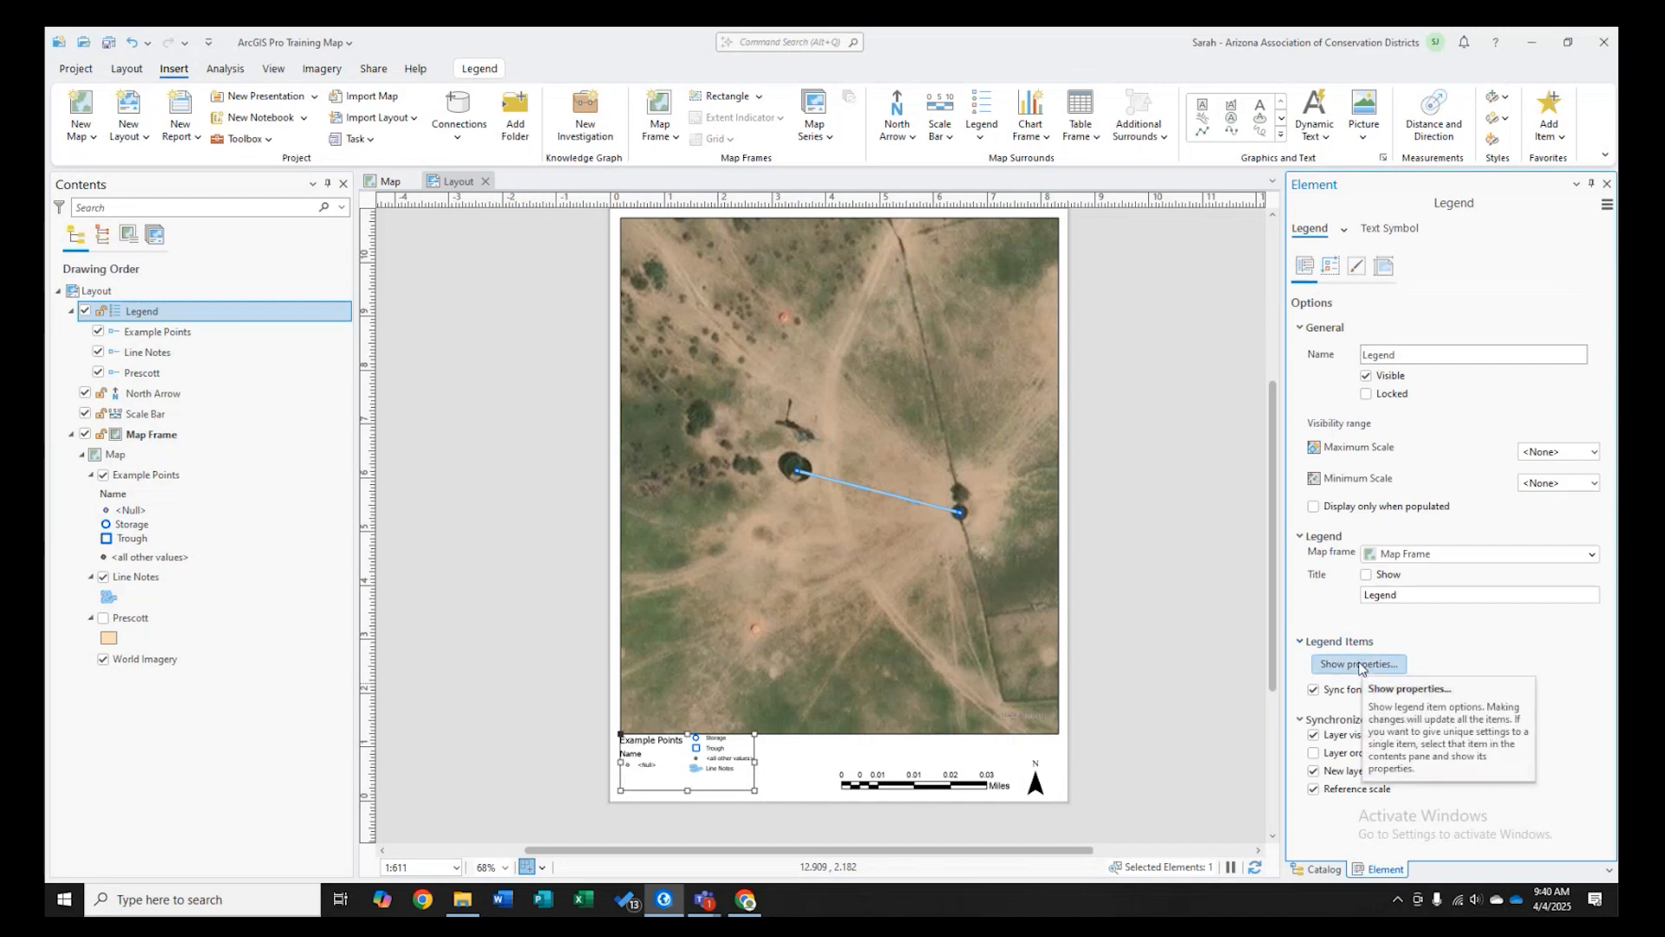
click(1366, 574)
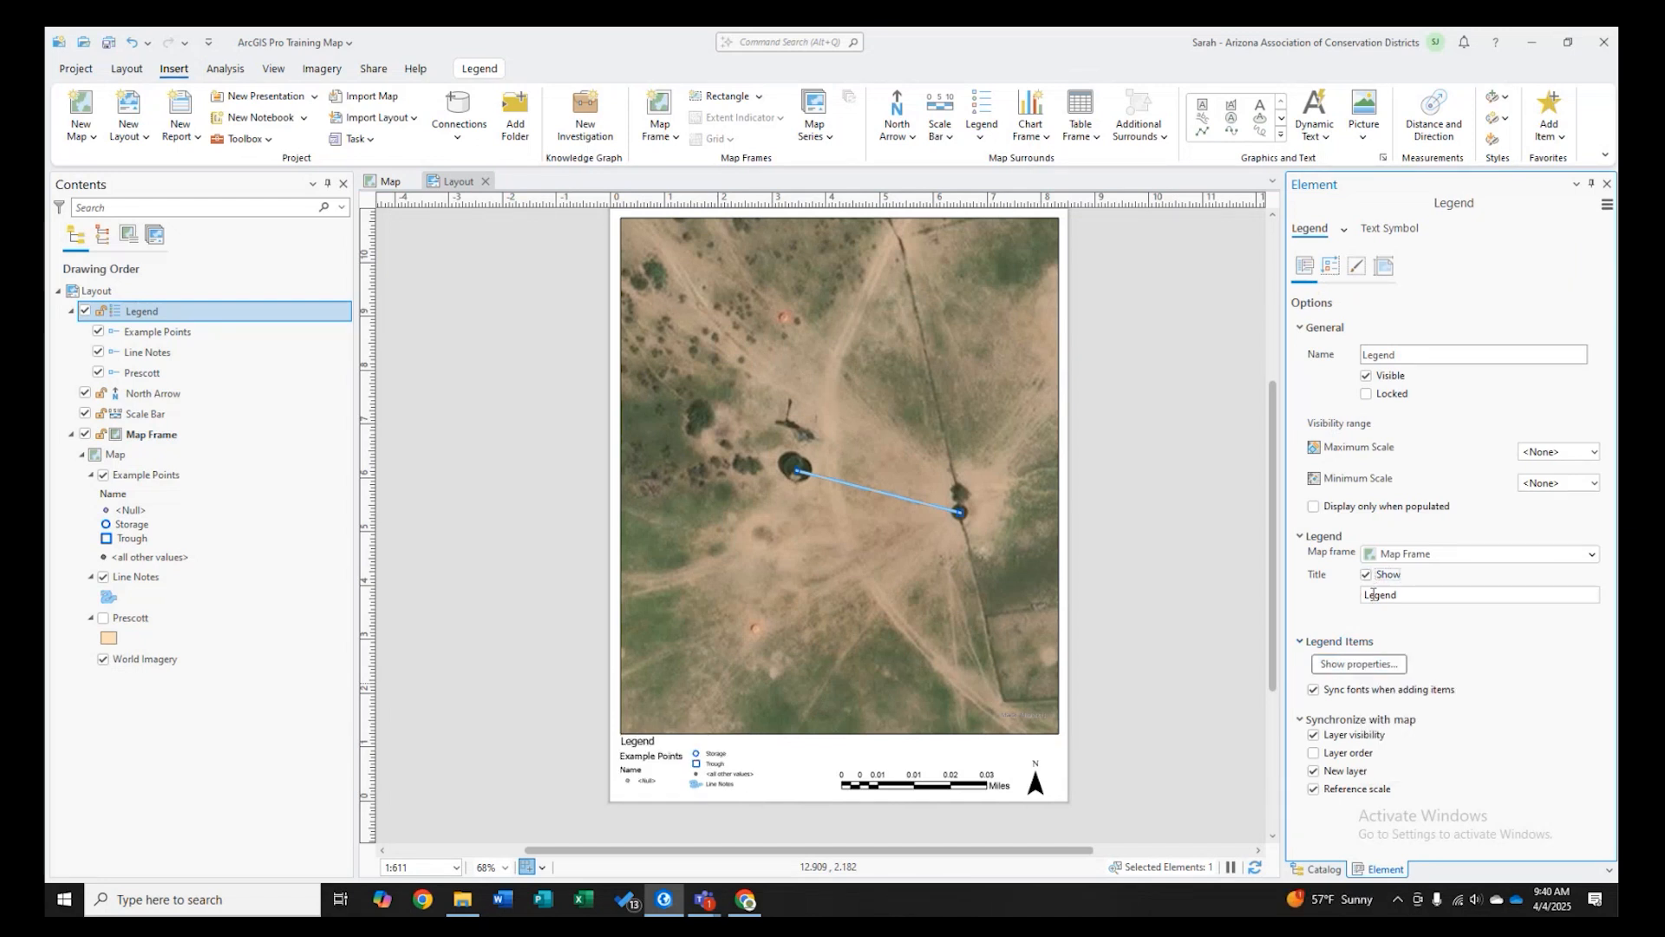
- Set all legend items to hide layer names and headings, showing only their labels
click(1359, 663)
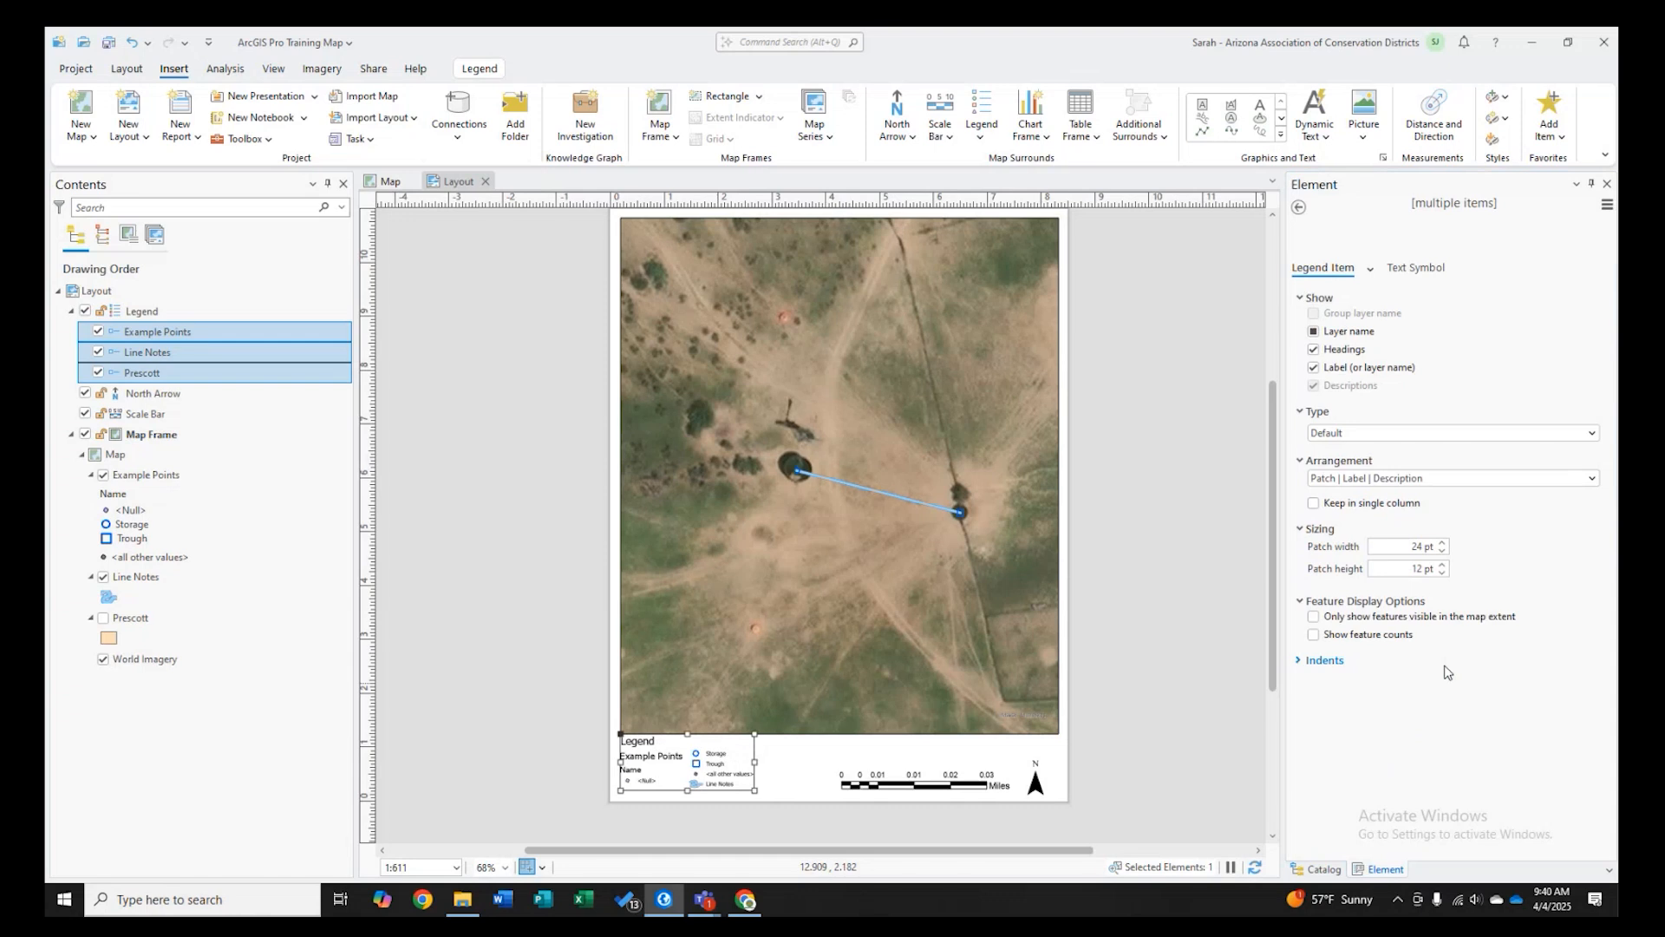
click(1312, 332)
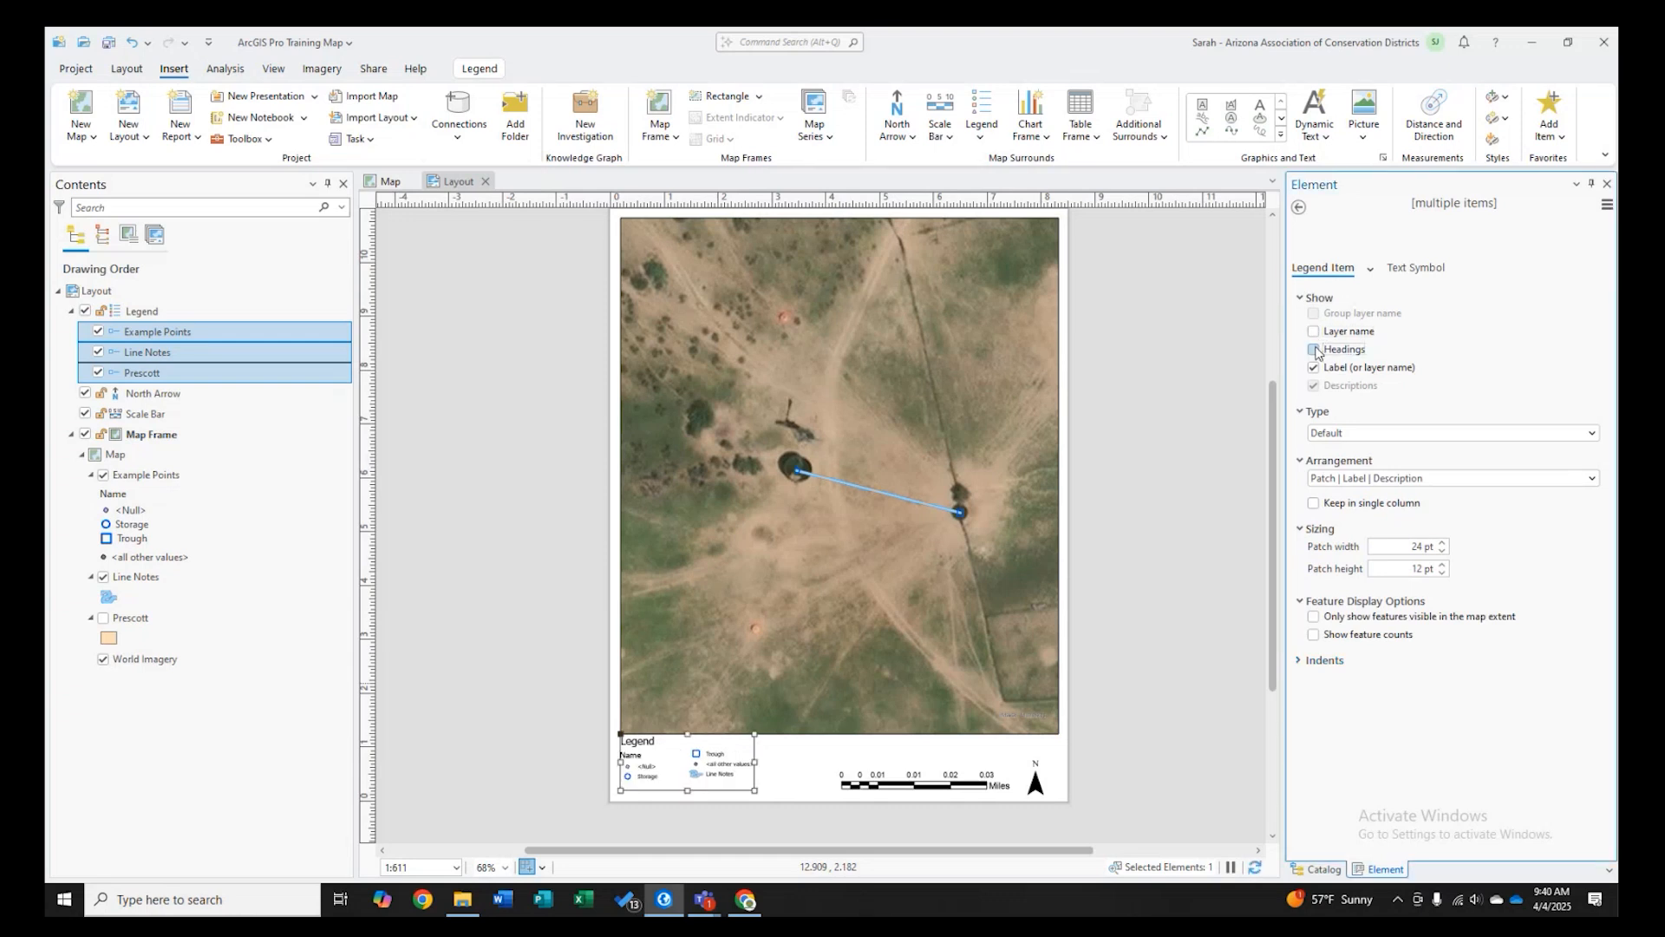
click(1313, 349)
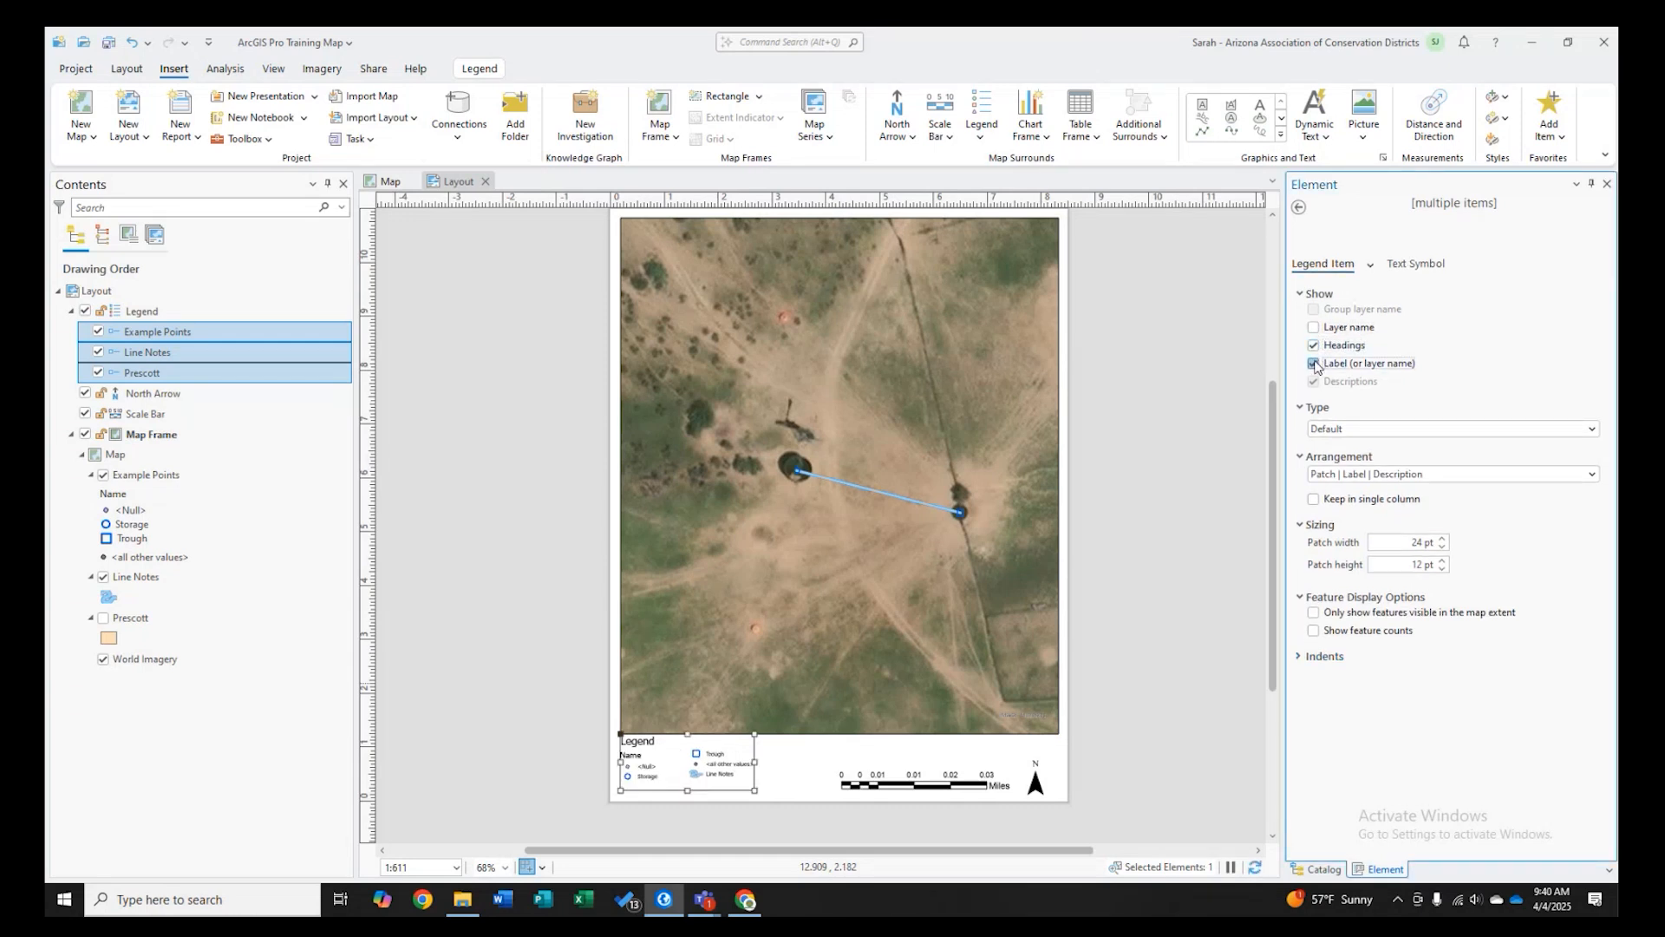
click(1313, 364)
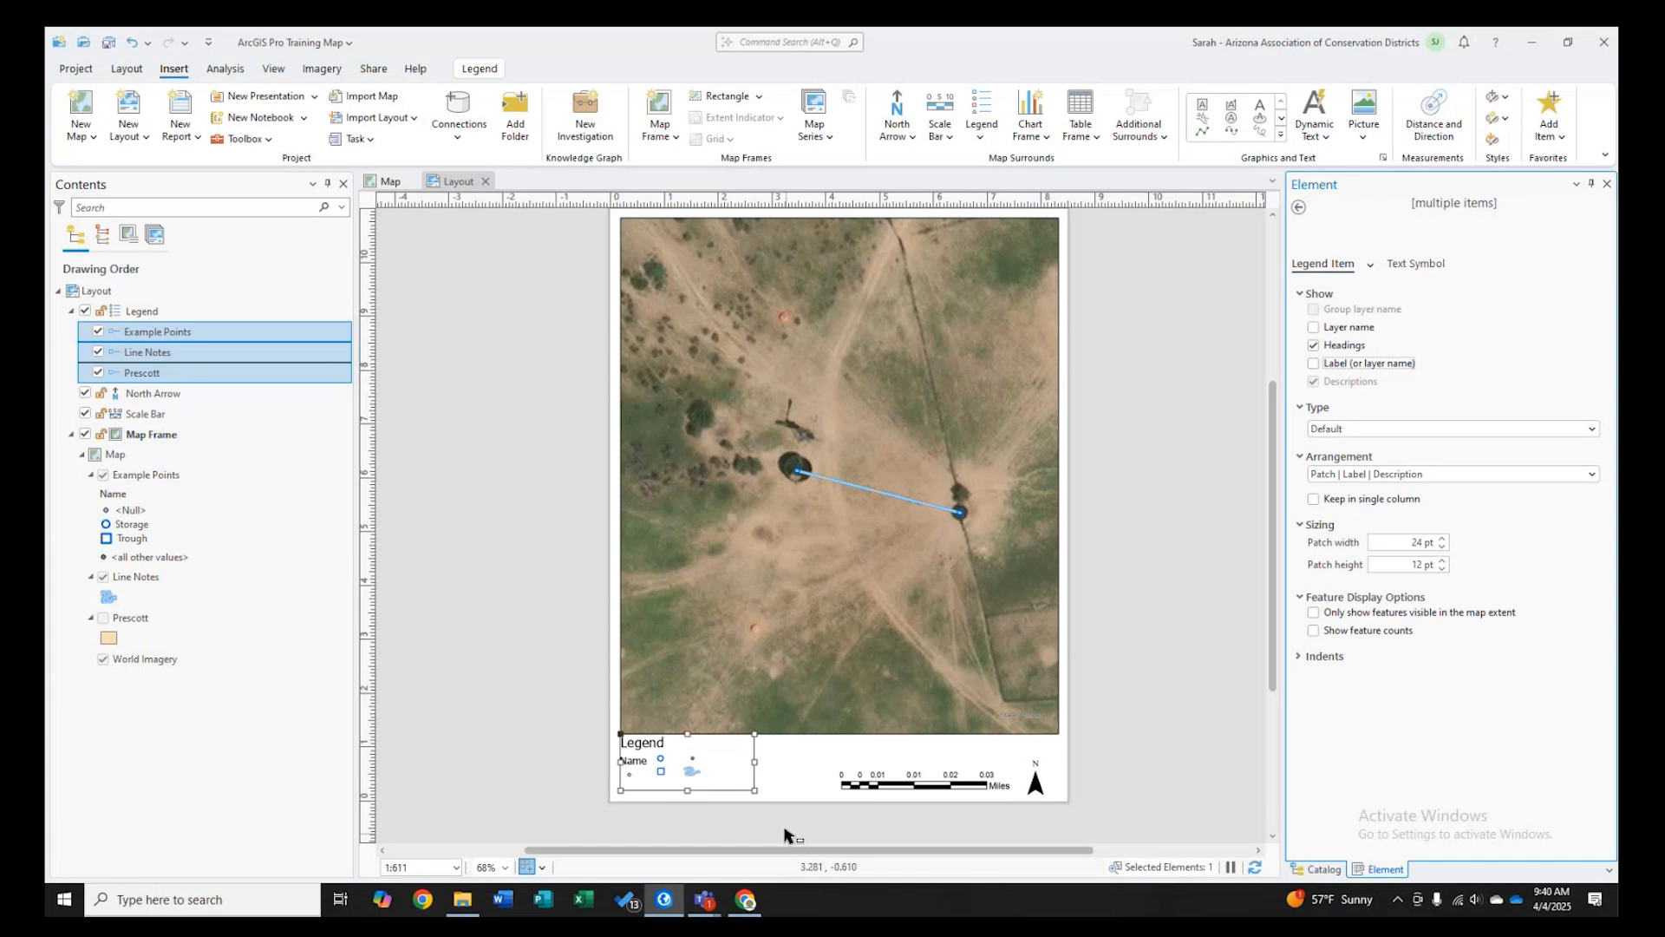
click(1313, 362)
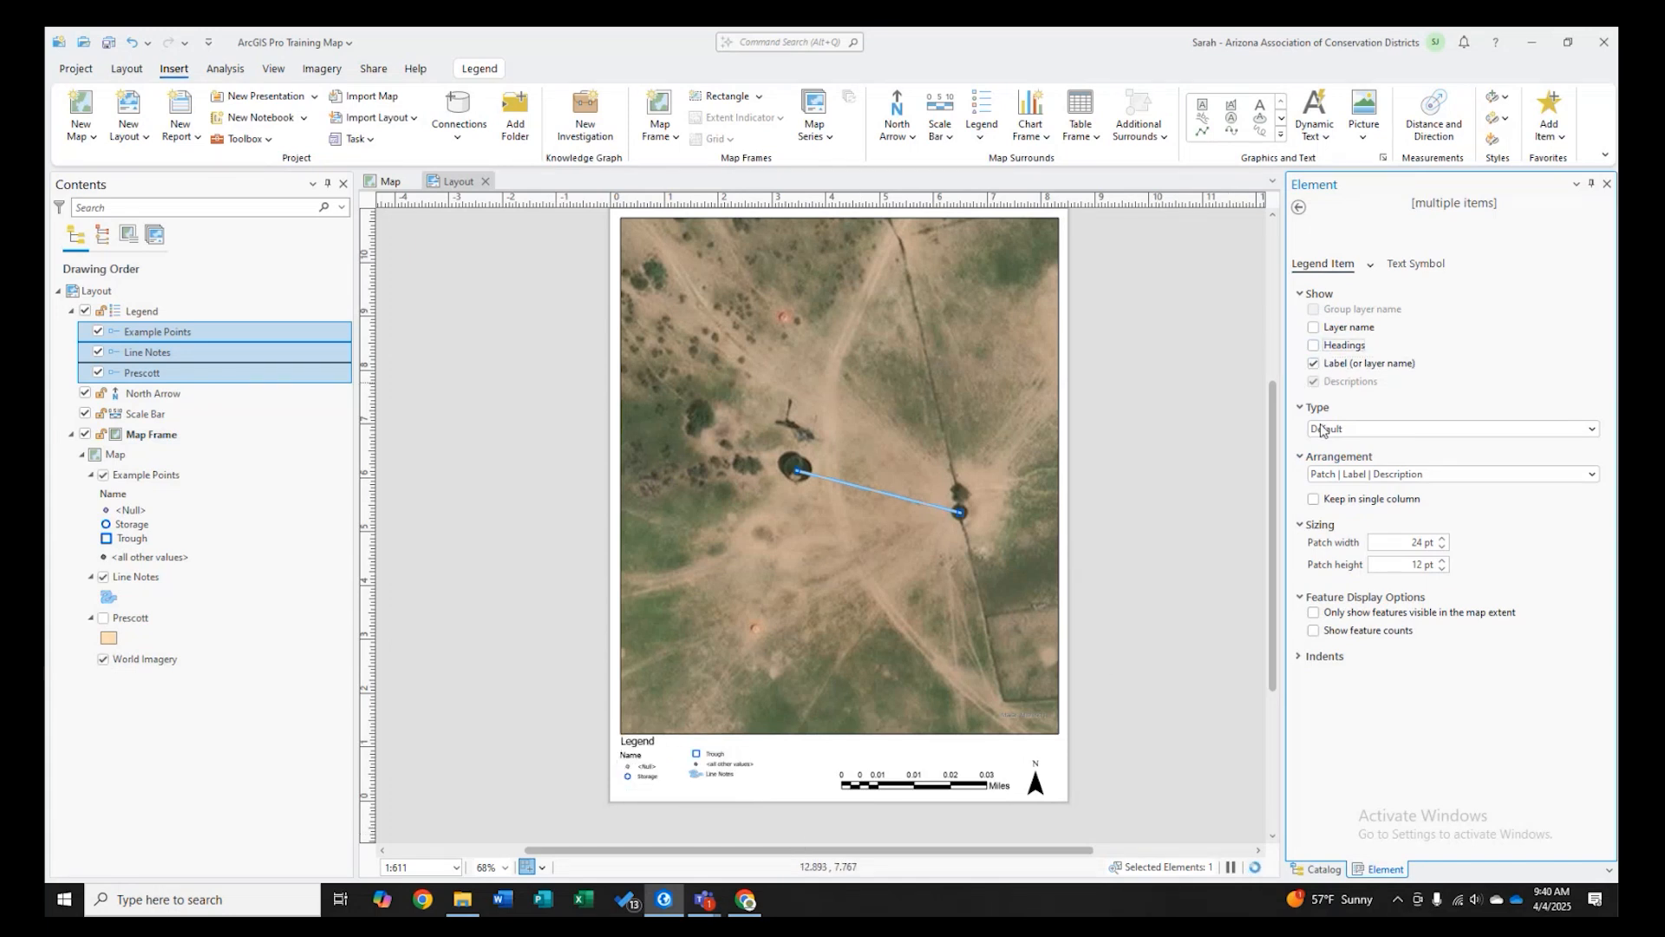
click(1314, 344)
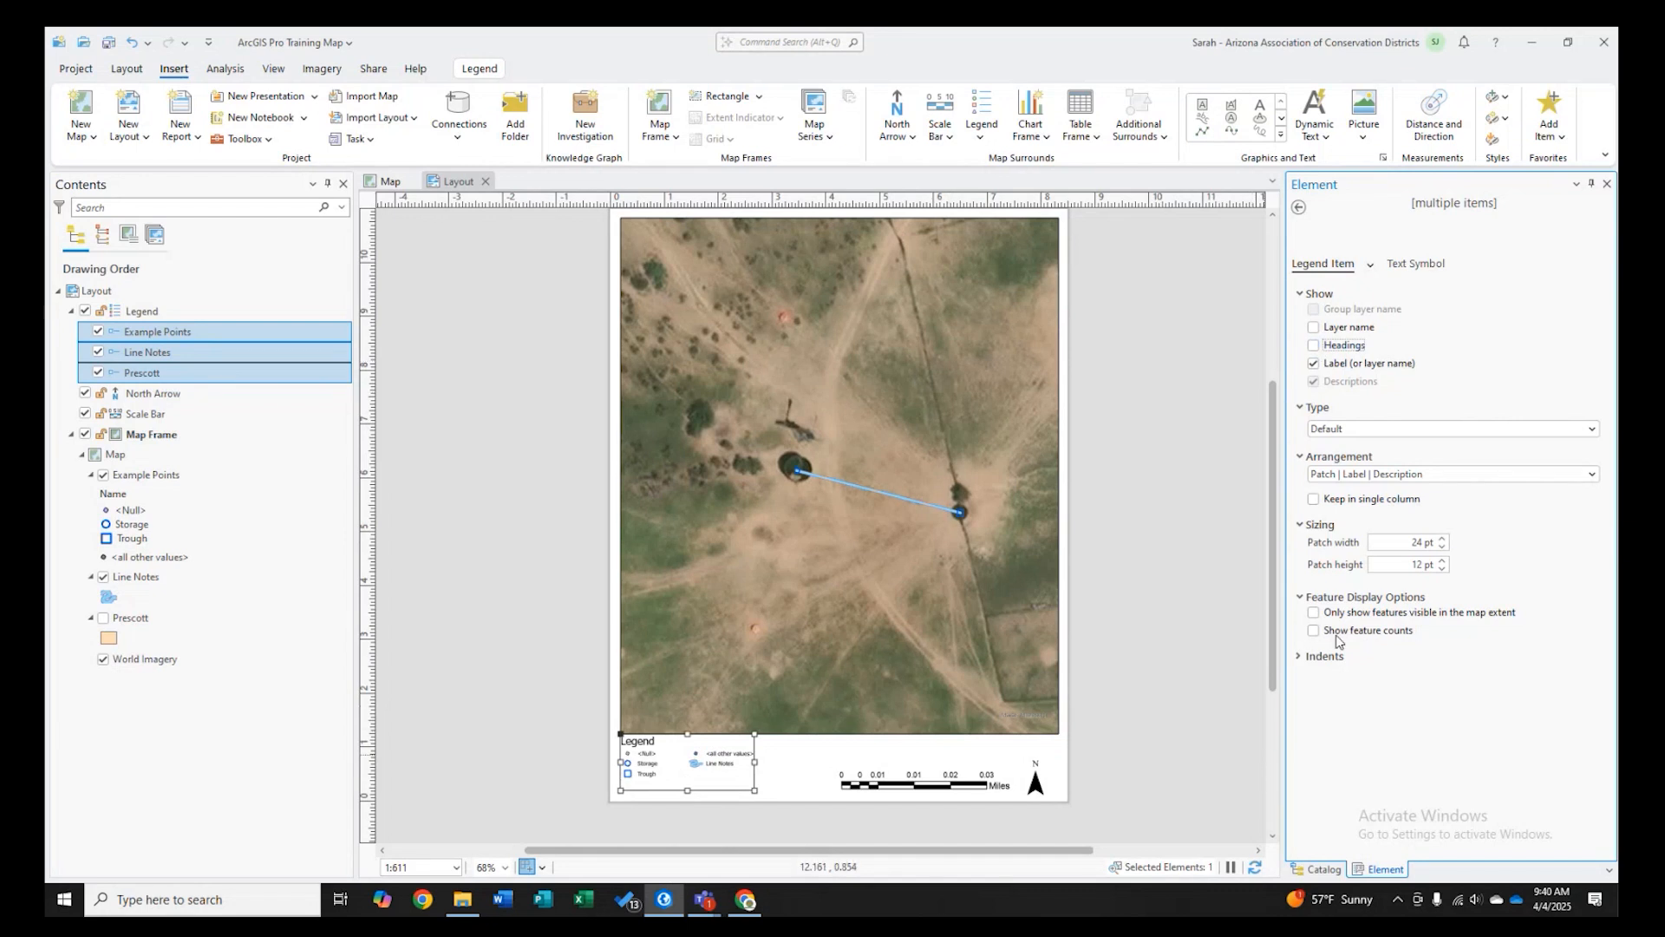
click(1298, 206)
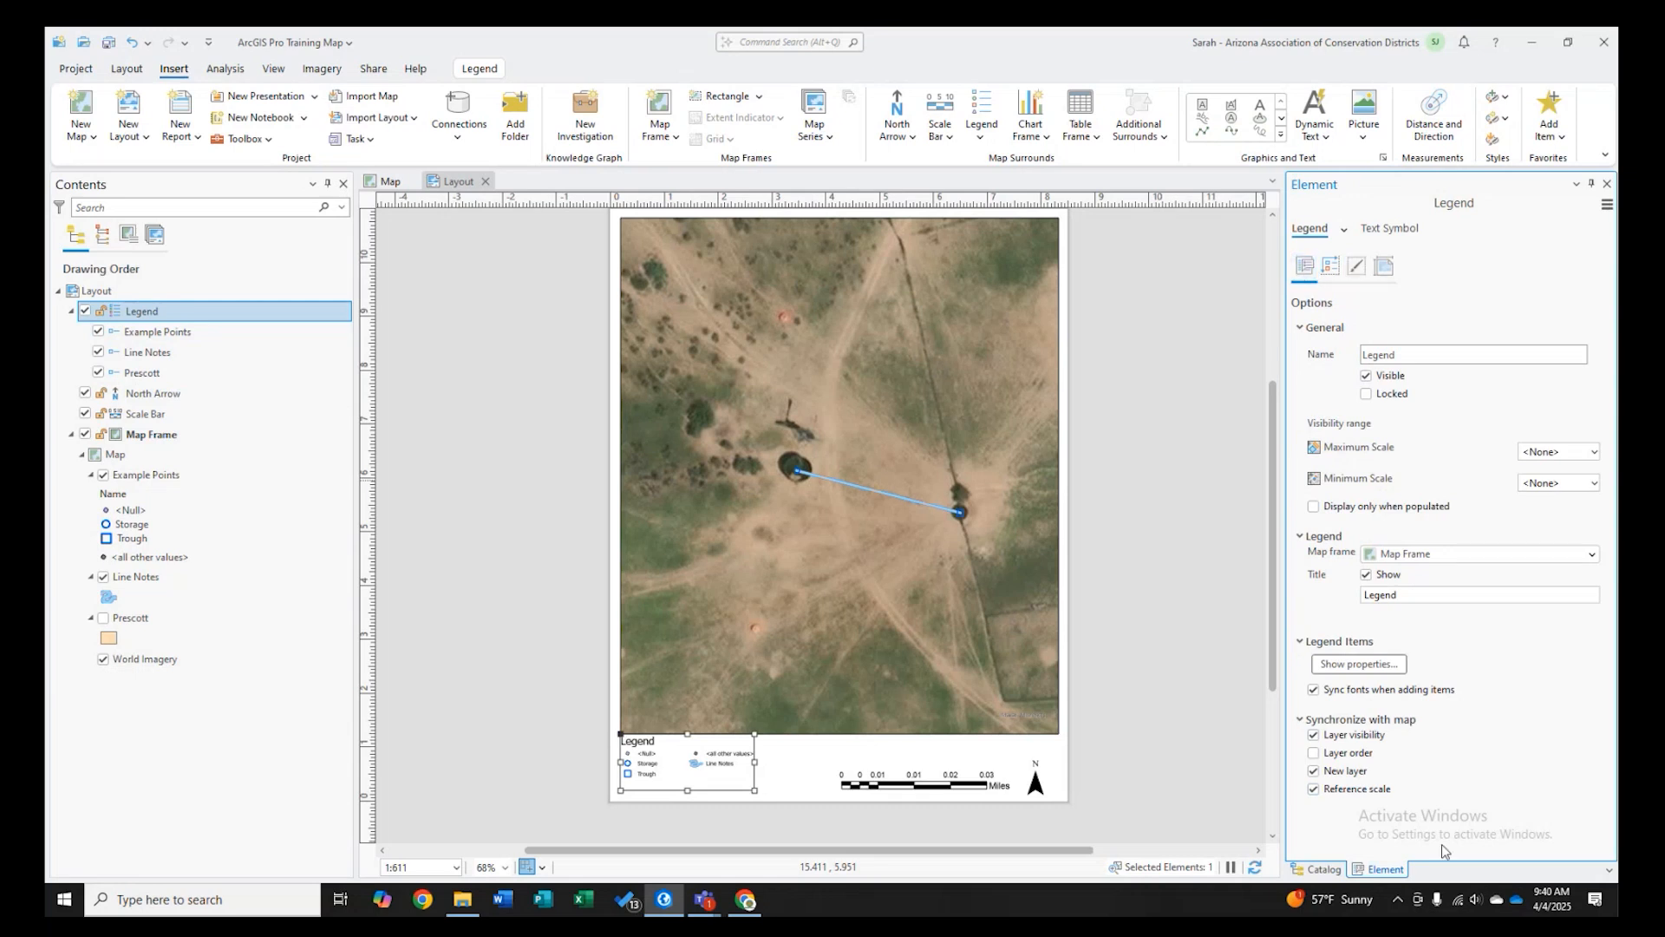
- Make the legend items show only features visible in the map extent
click(1359, 663)
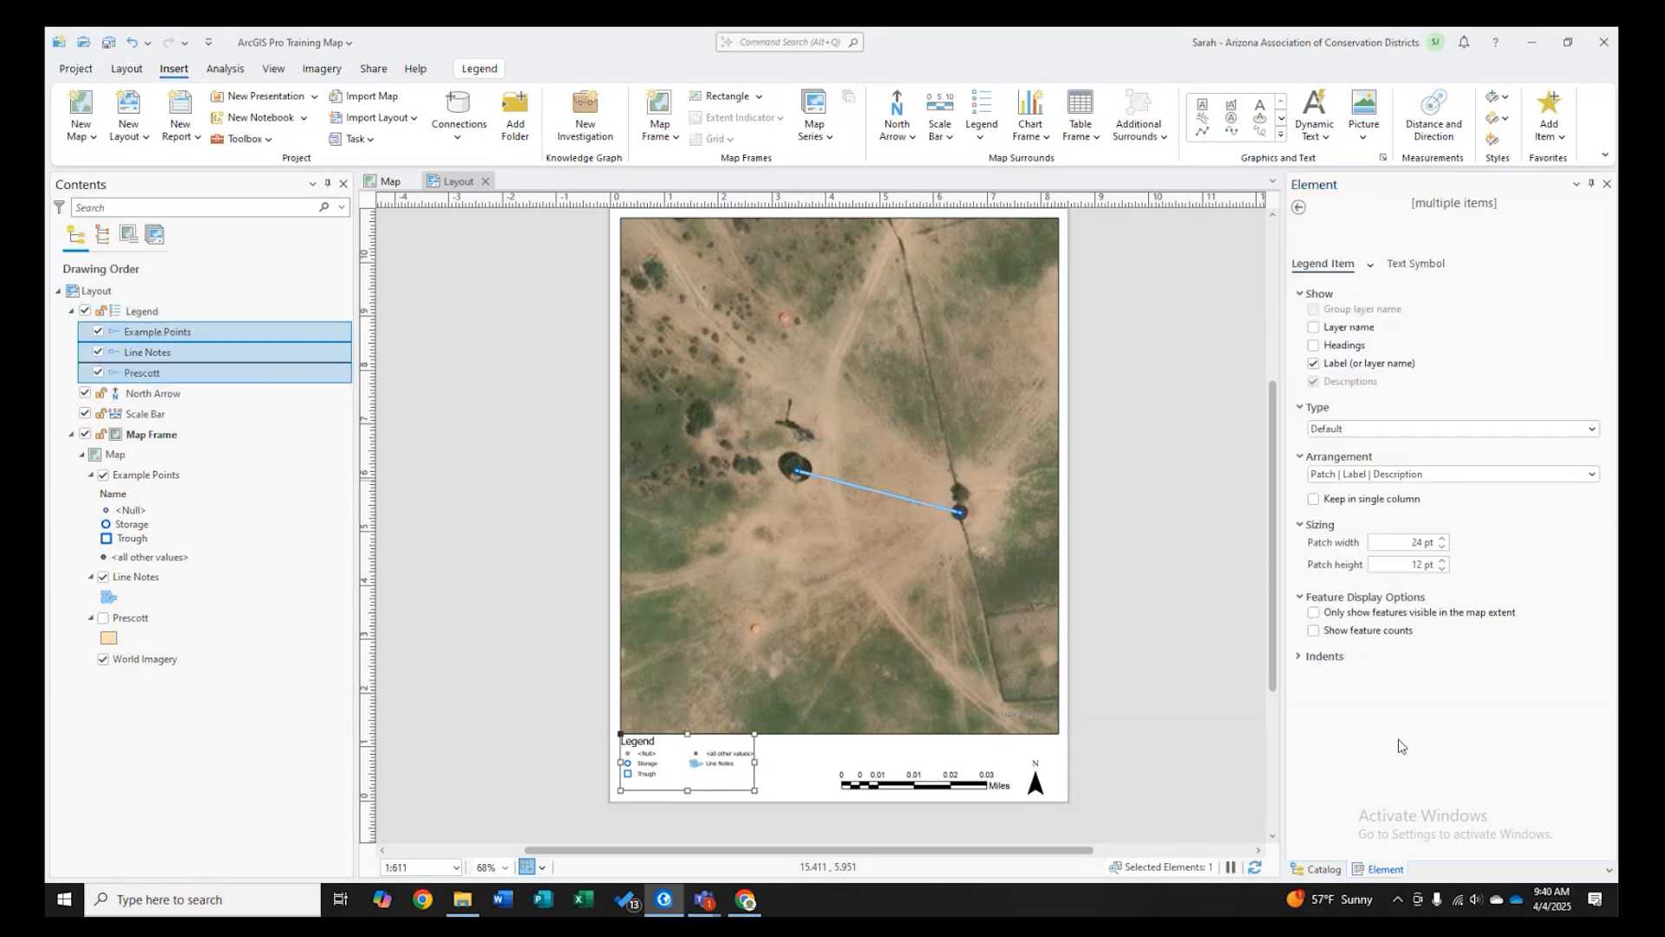
click(1421, 616)
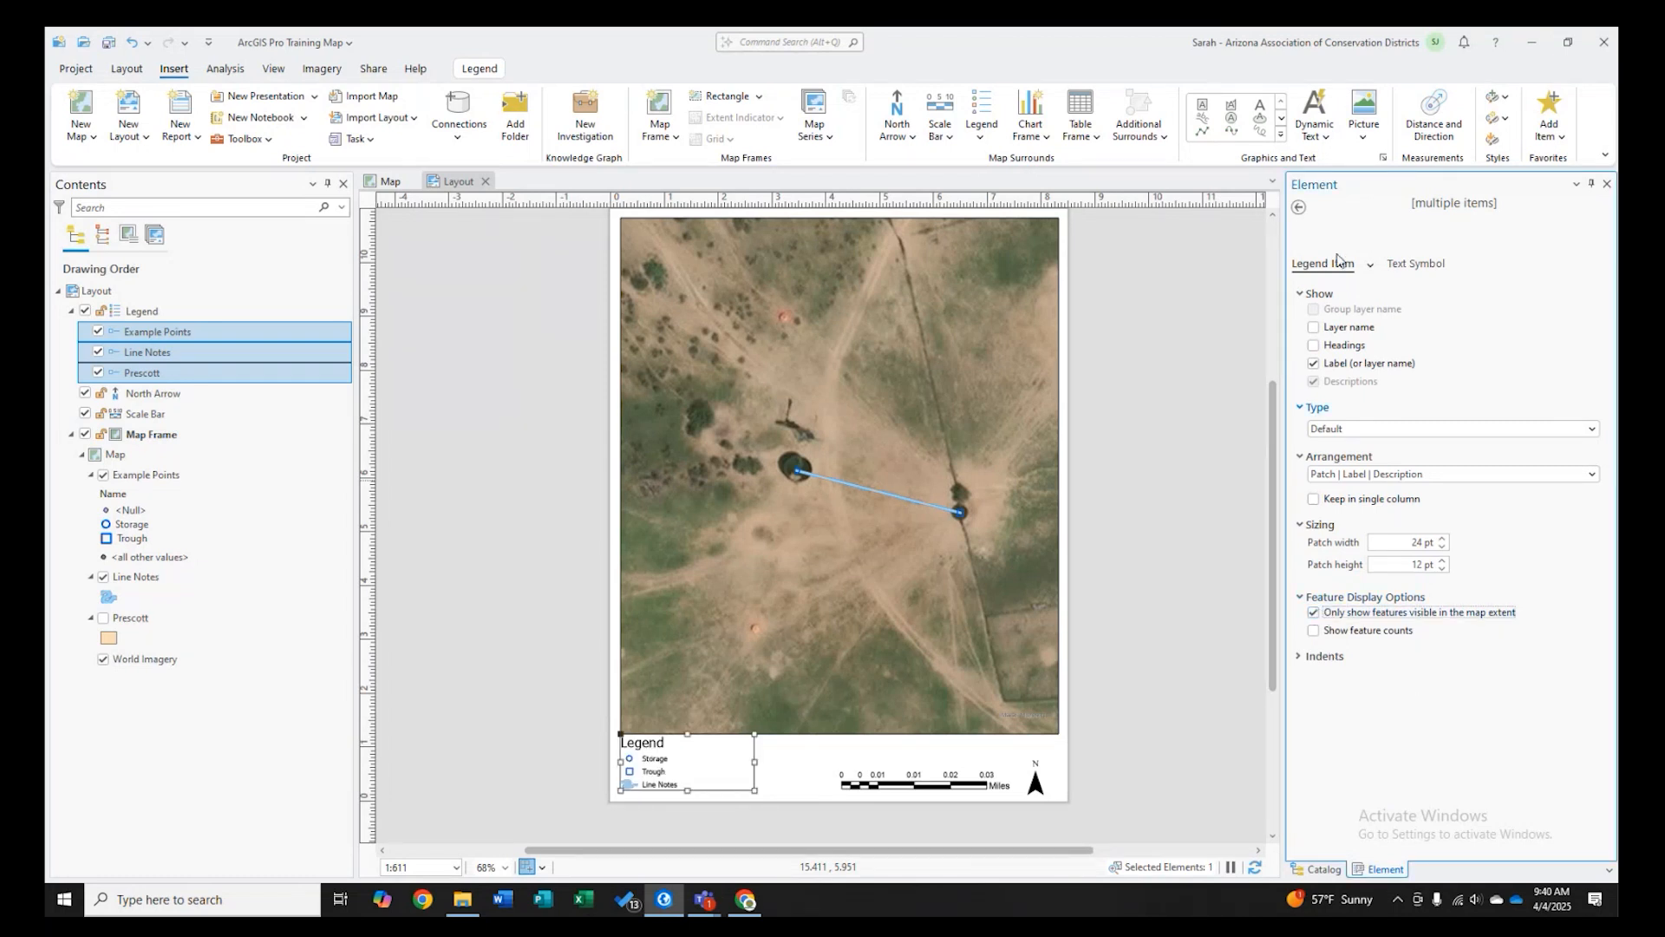
click(1299, 207)
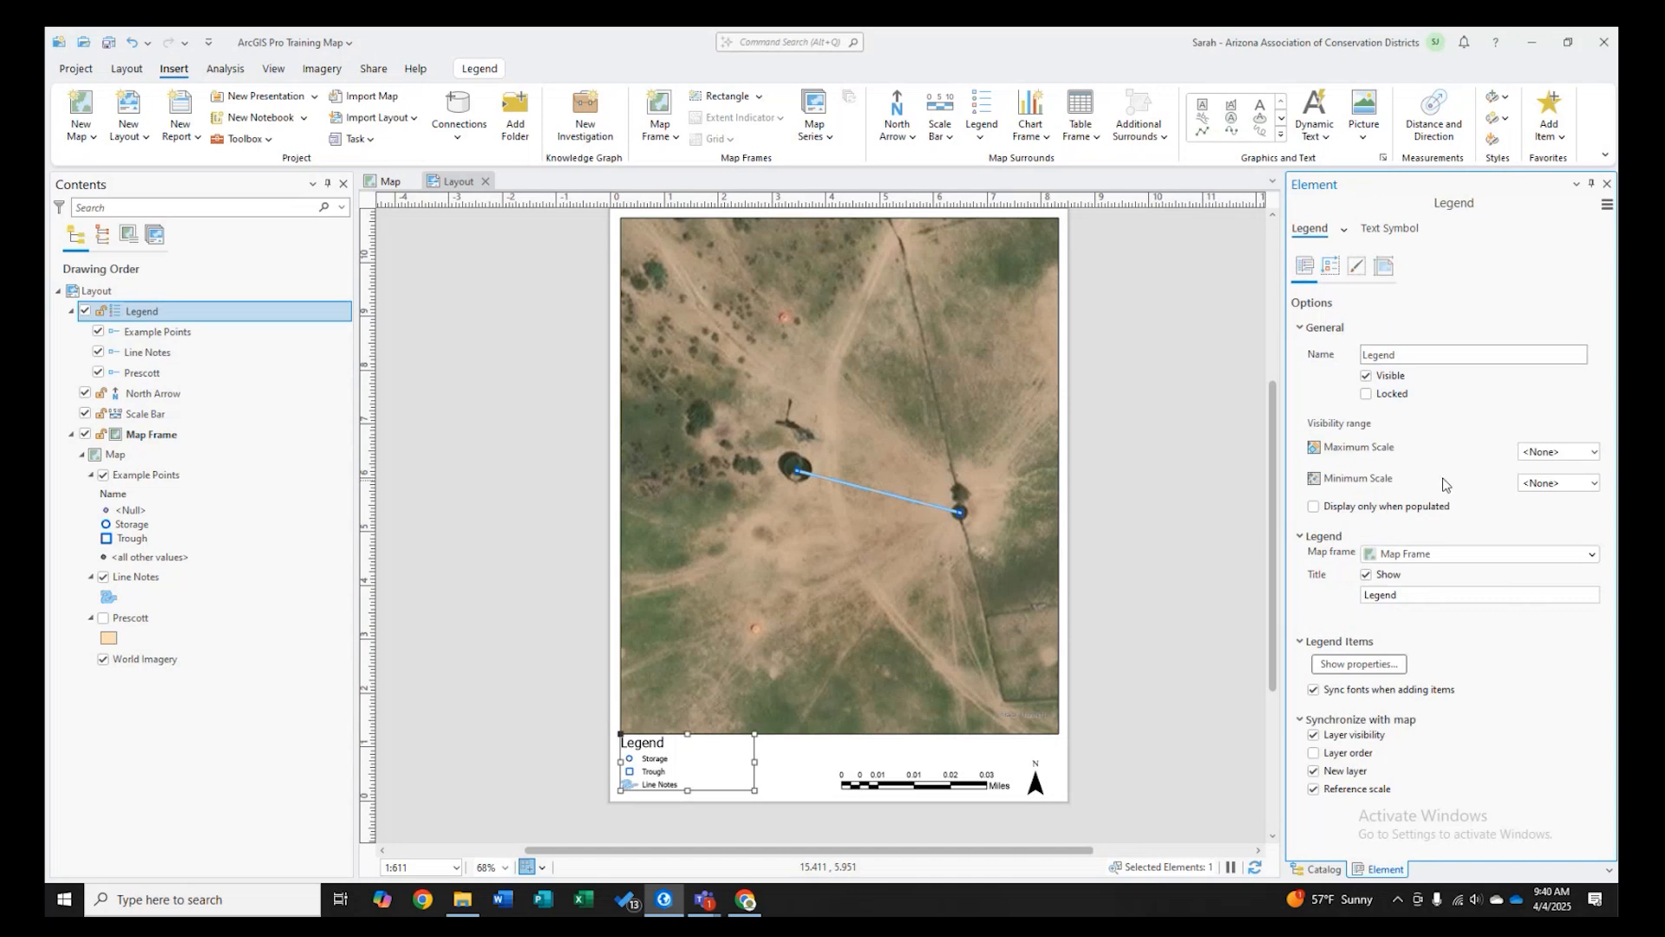
- Give the legend a white background fill
click(1358, 274)
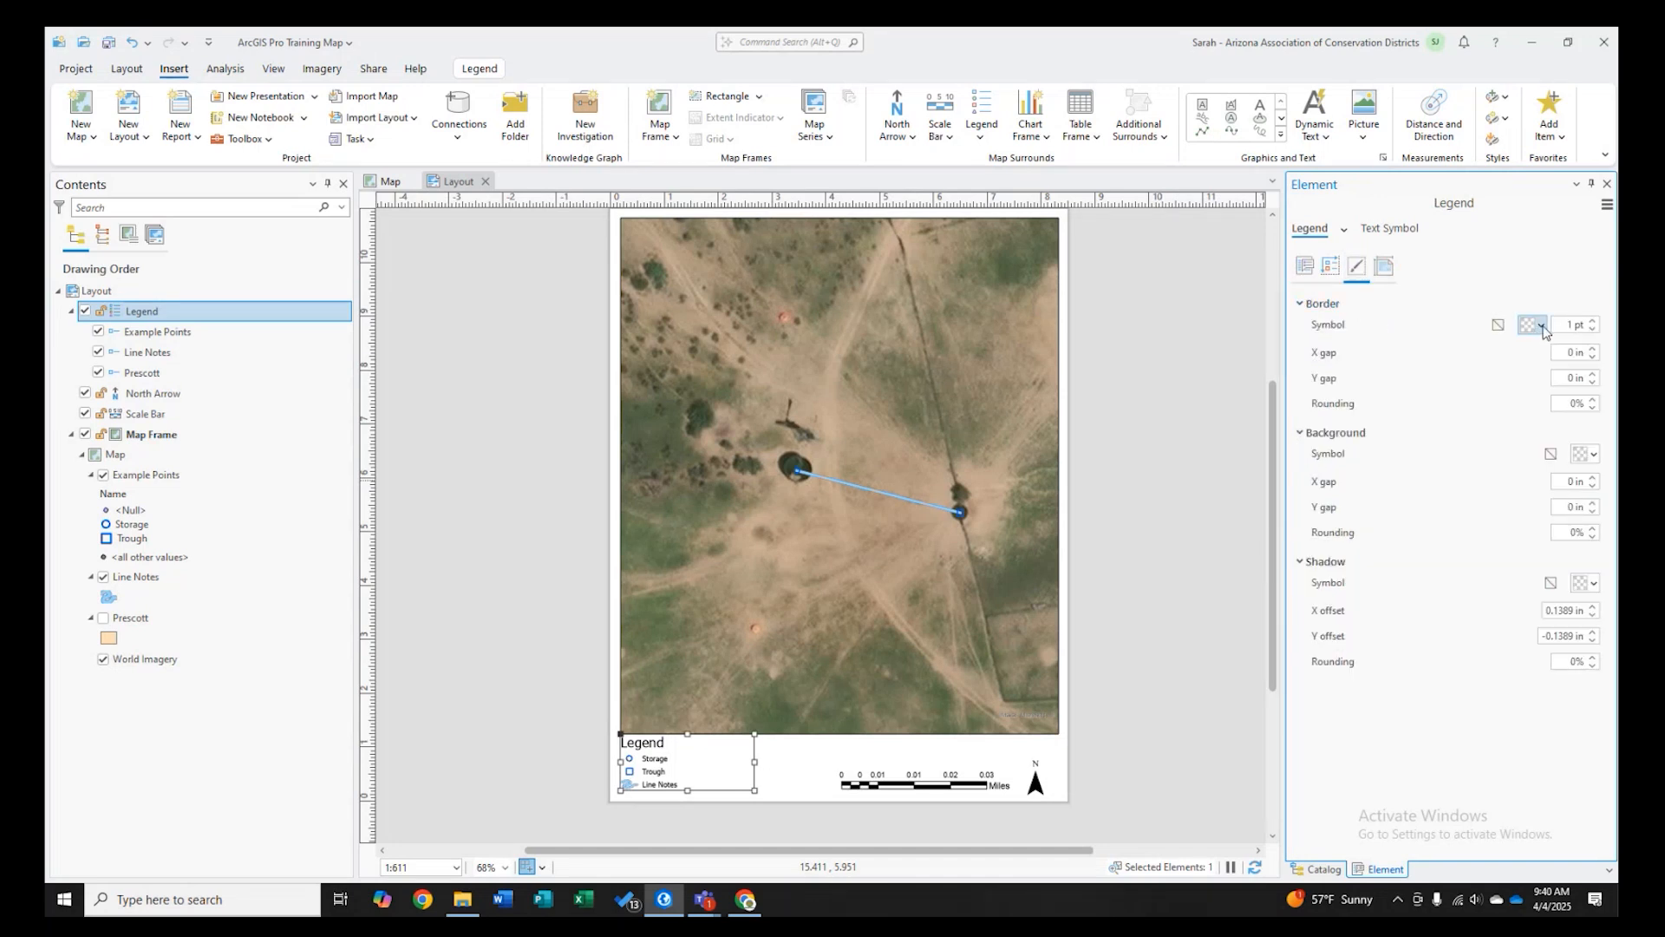
click(1600, 457)
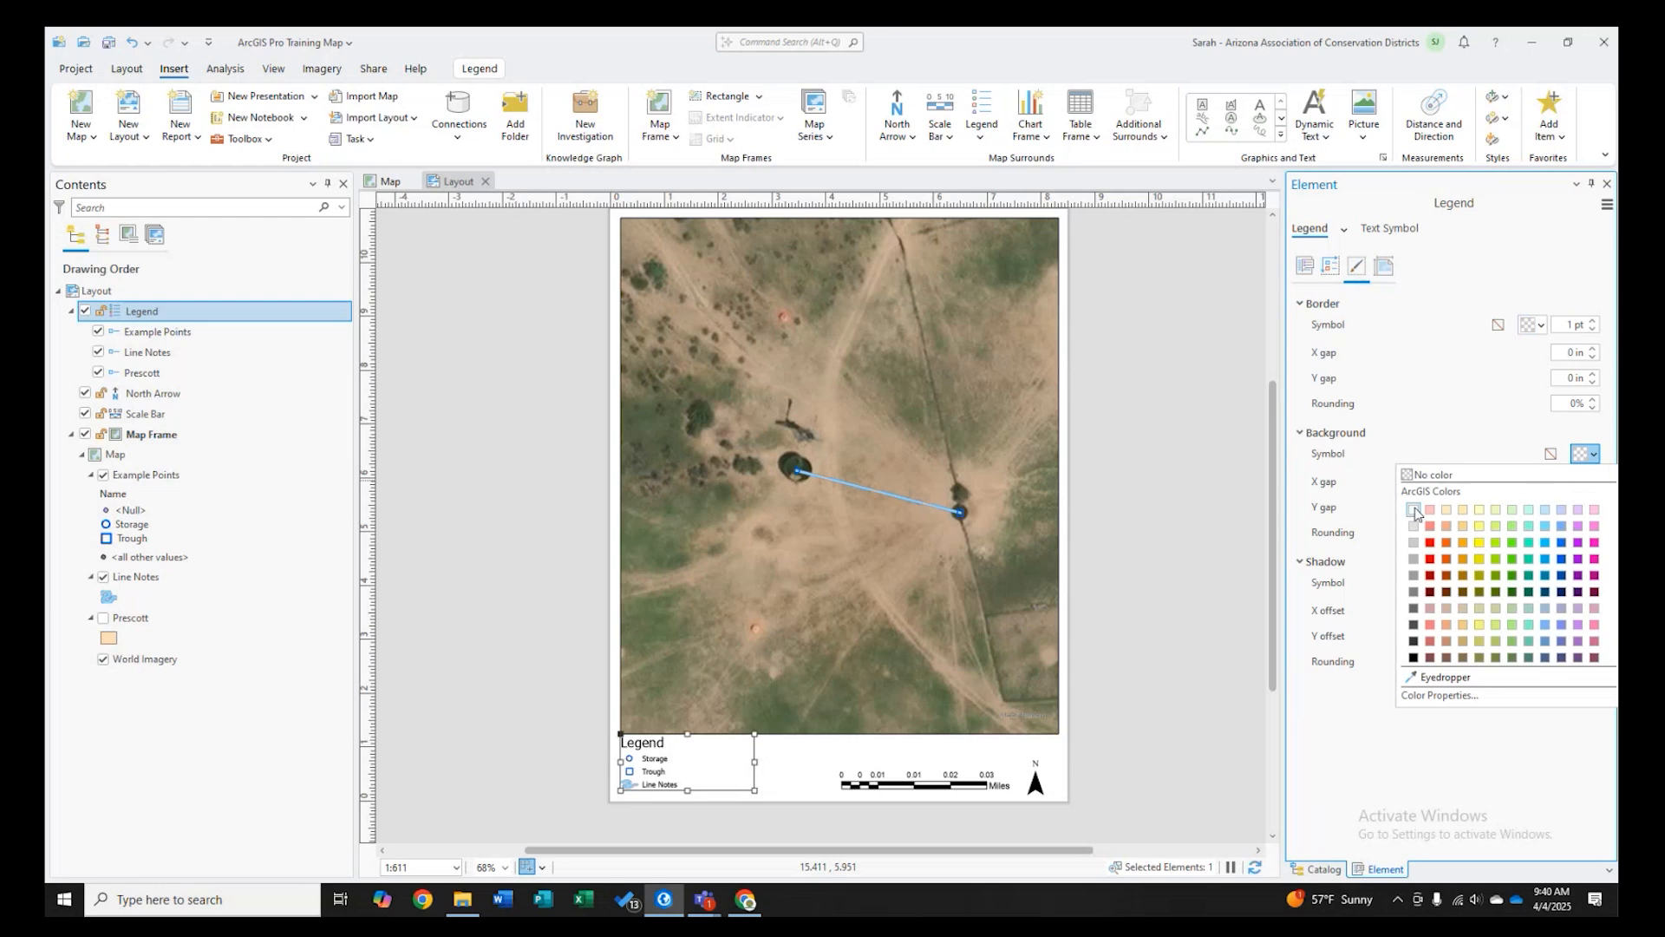
click(1415, 512)
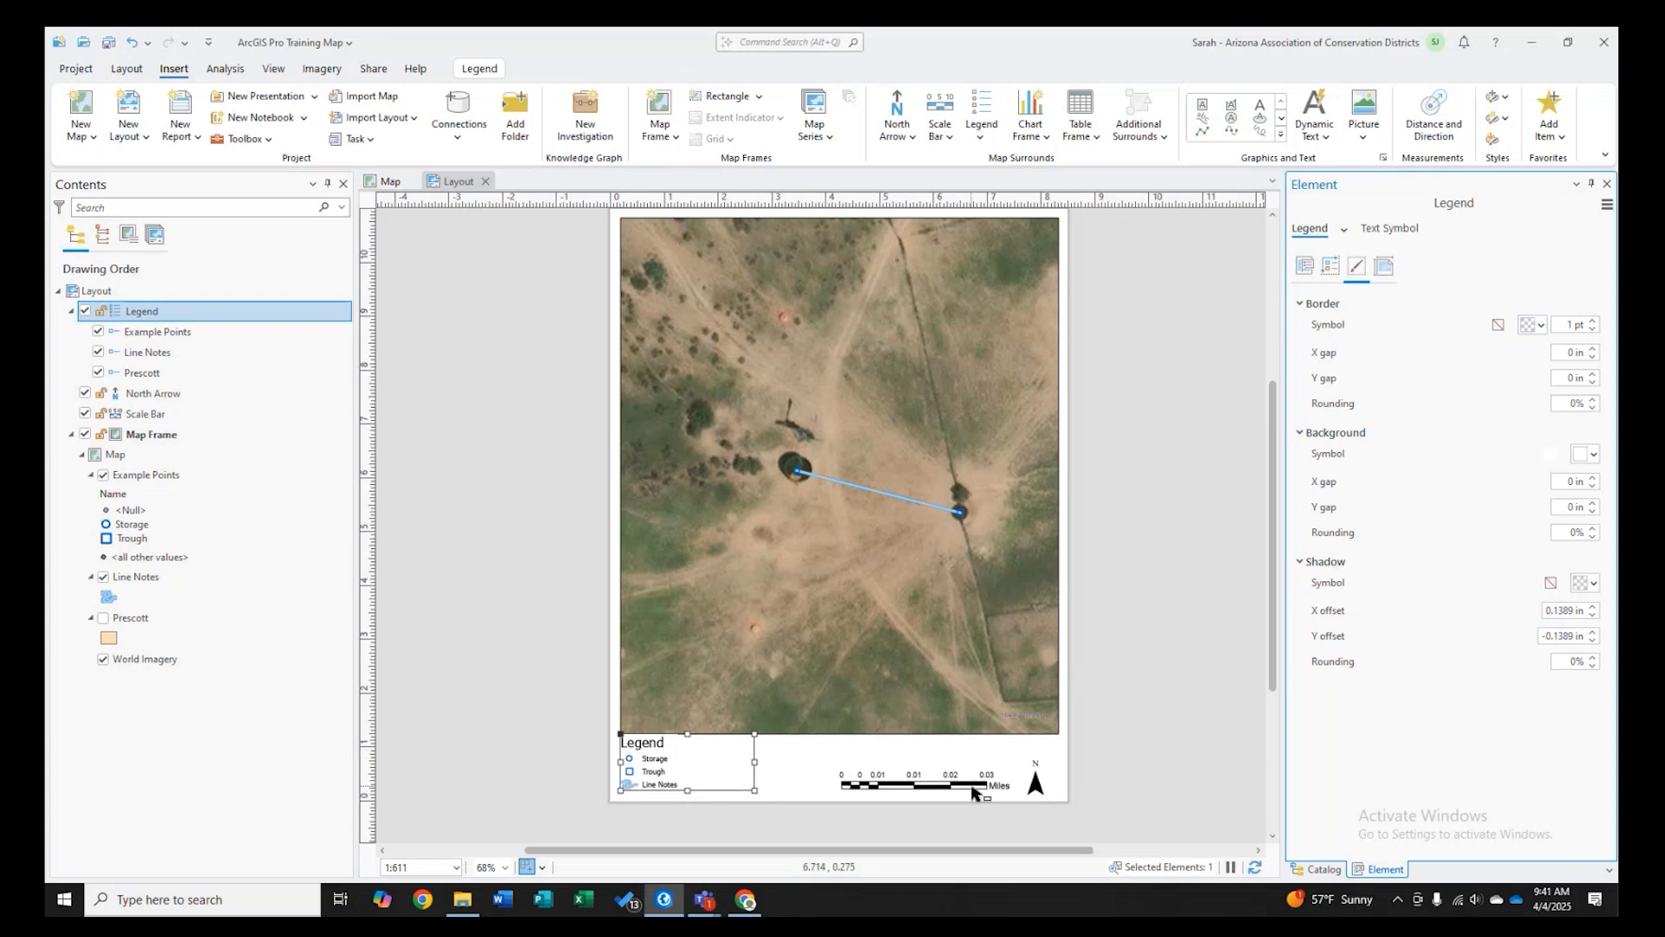
- Change the scale bar's map units to US Feet
click(936, 792)
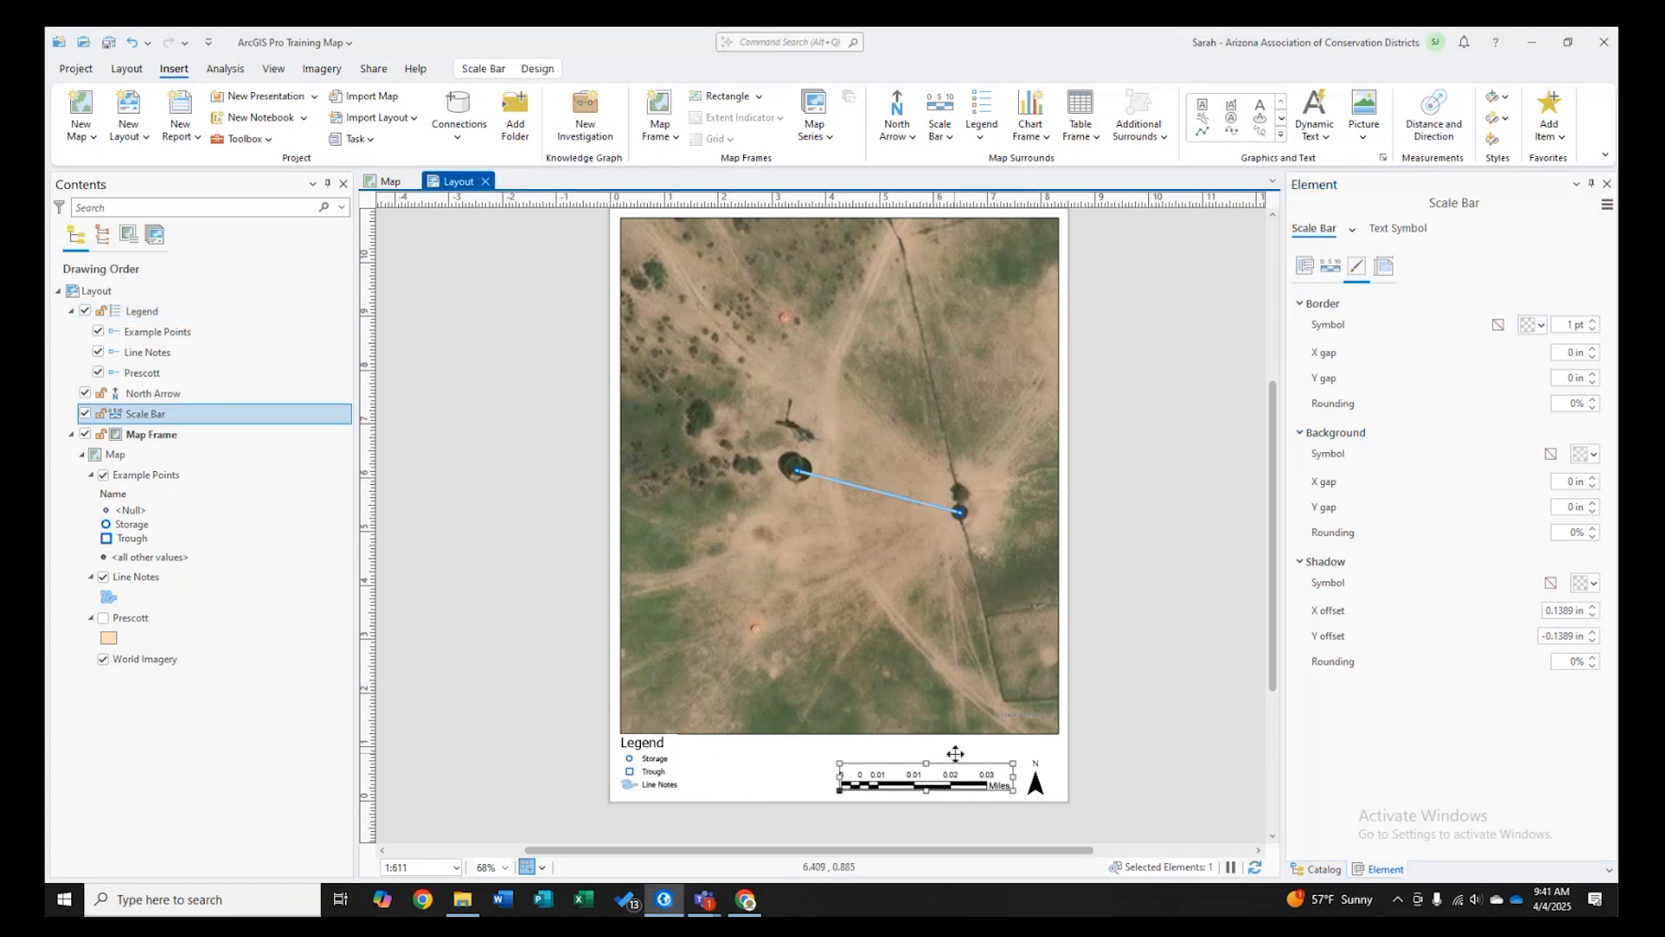
right_click(935, 769)
click(965, 747)
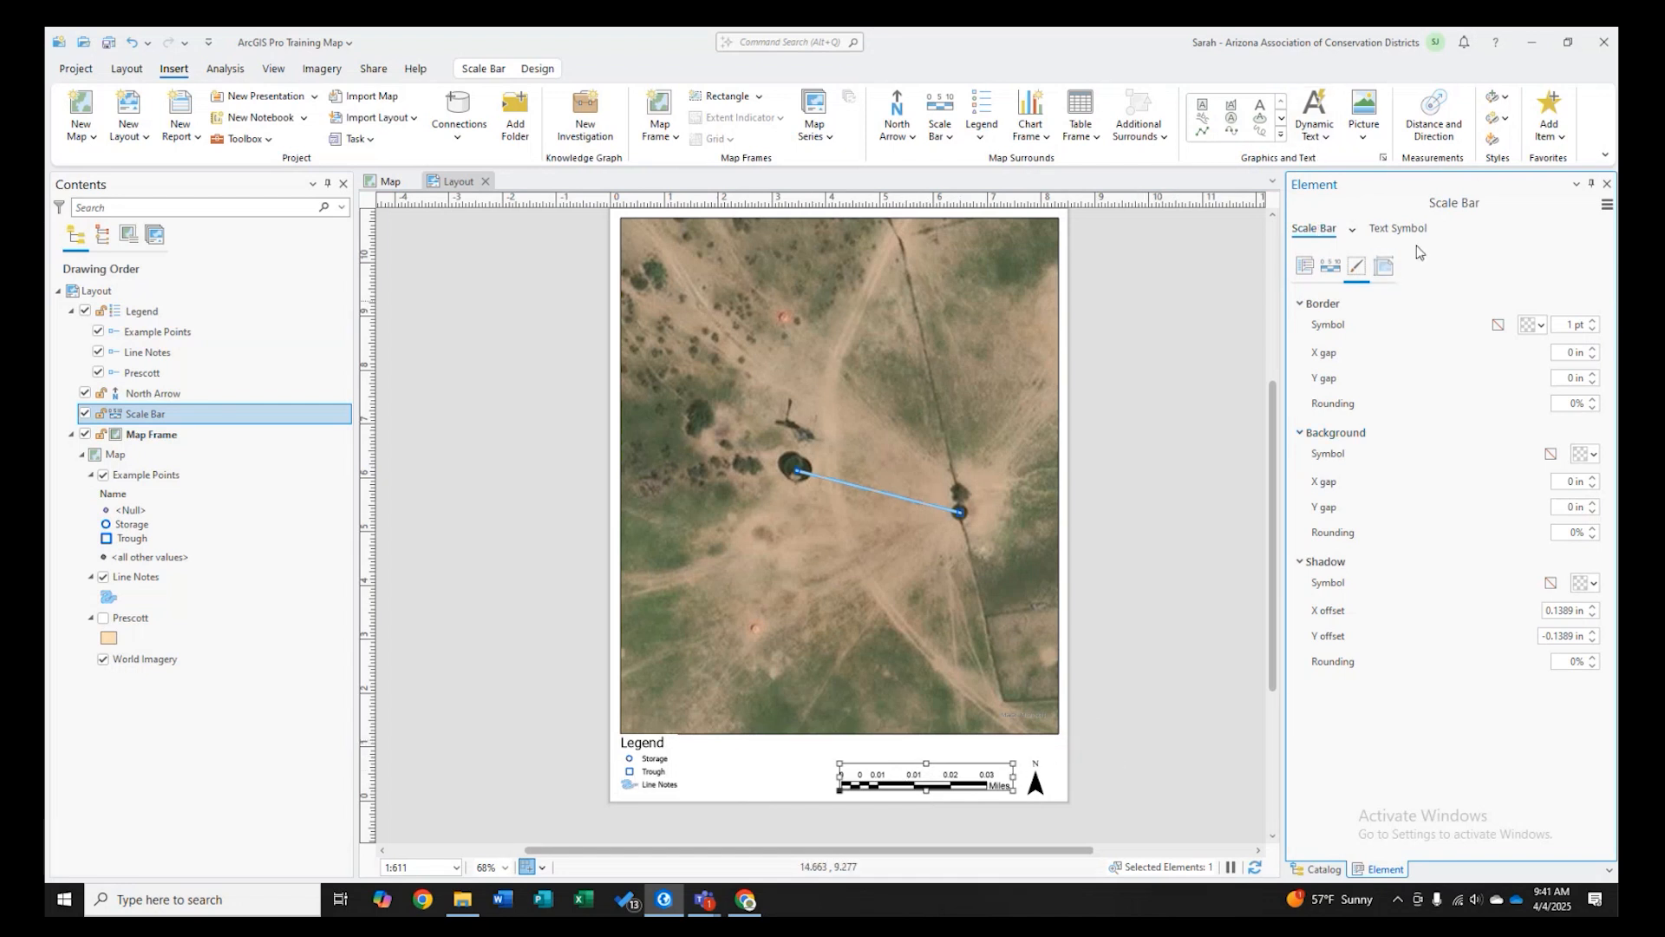
click(1301, 274)
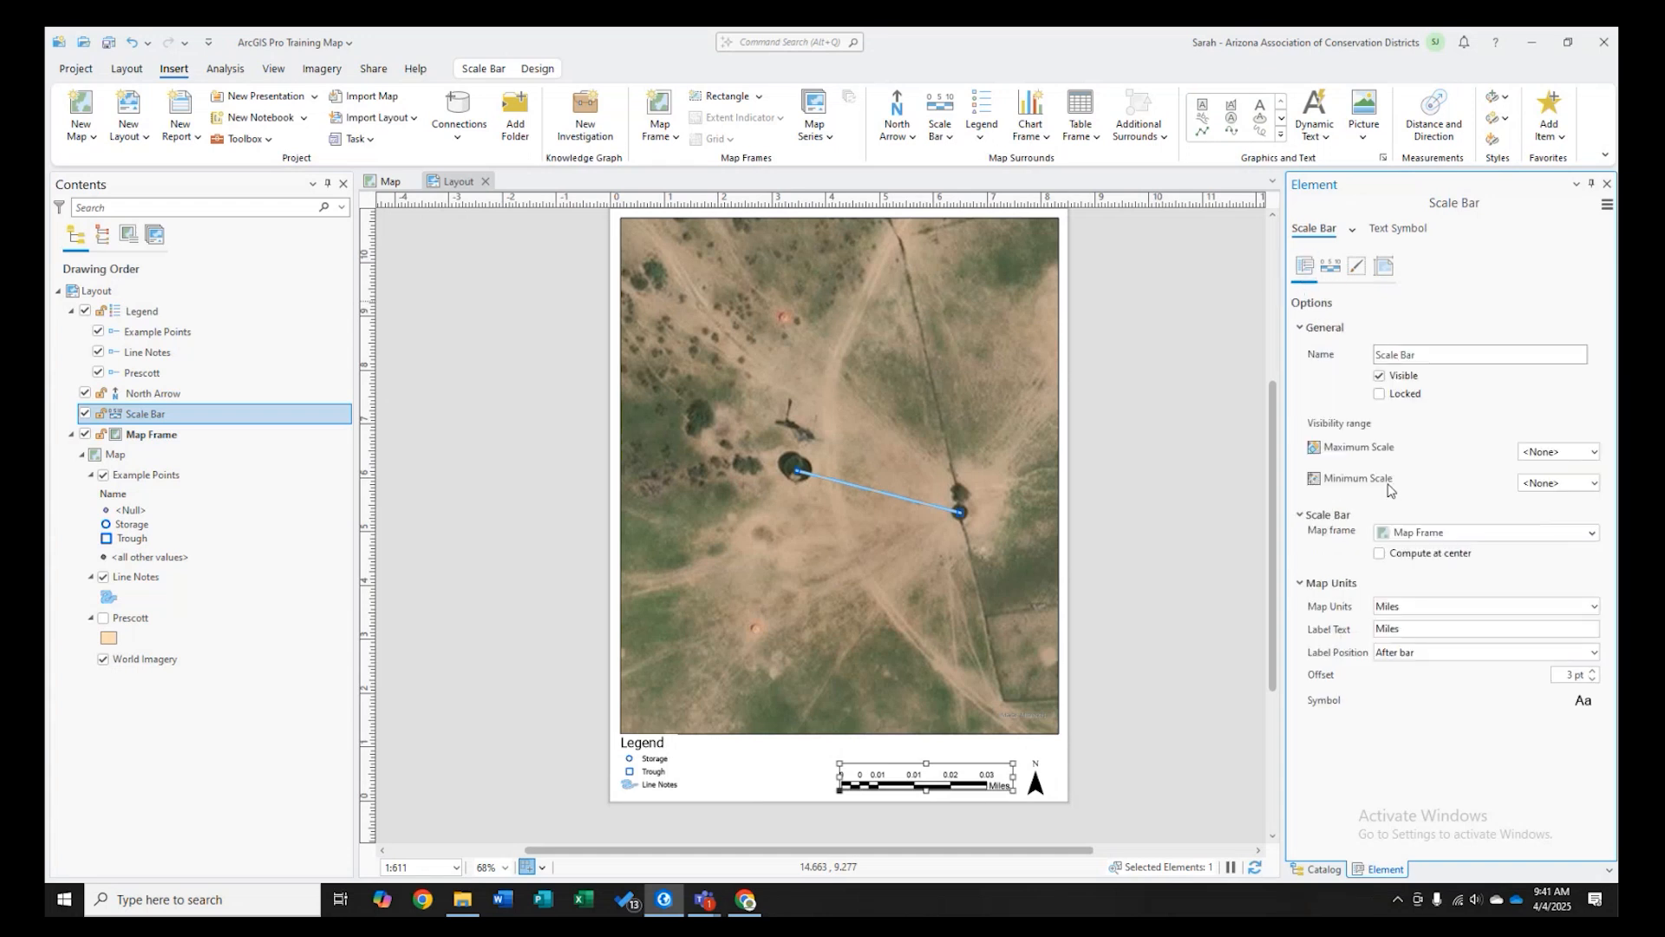
click(1482, 606)
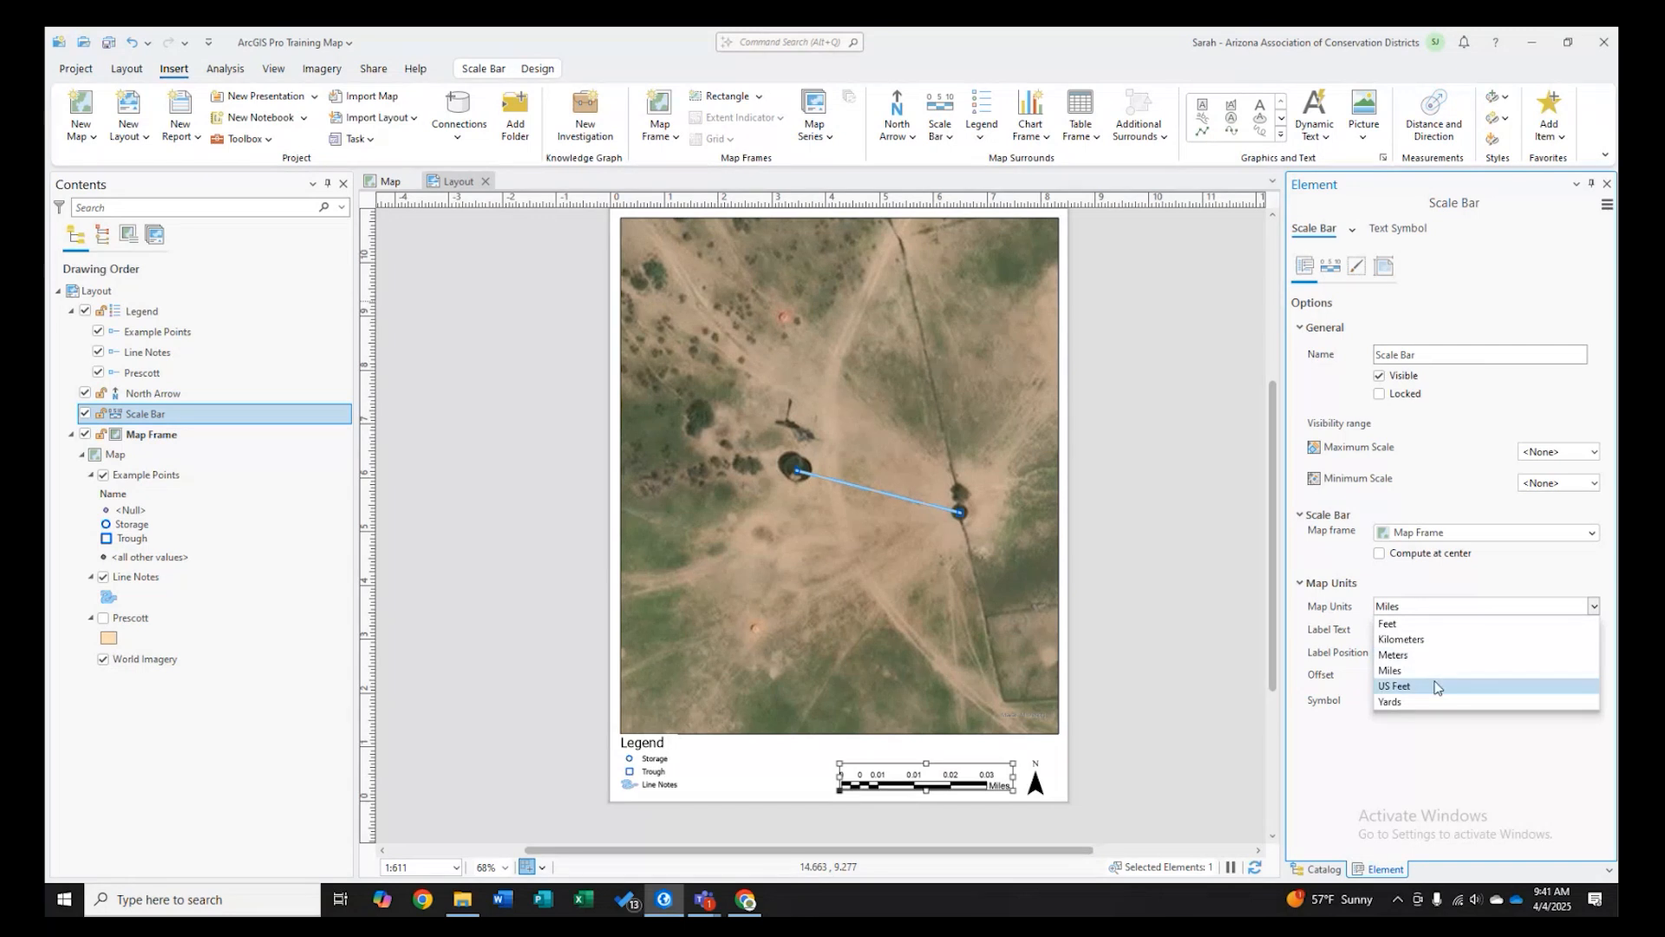
click(1391, 685)
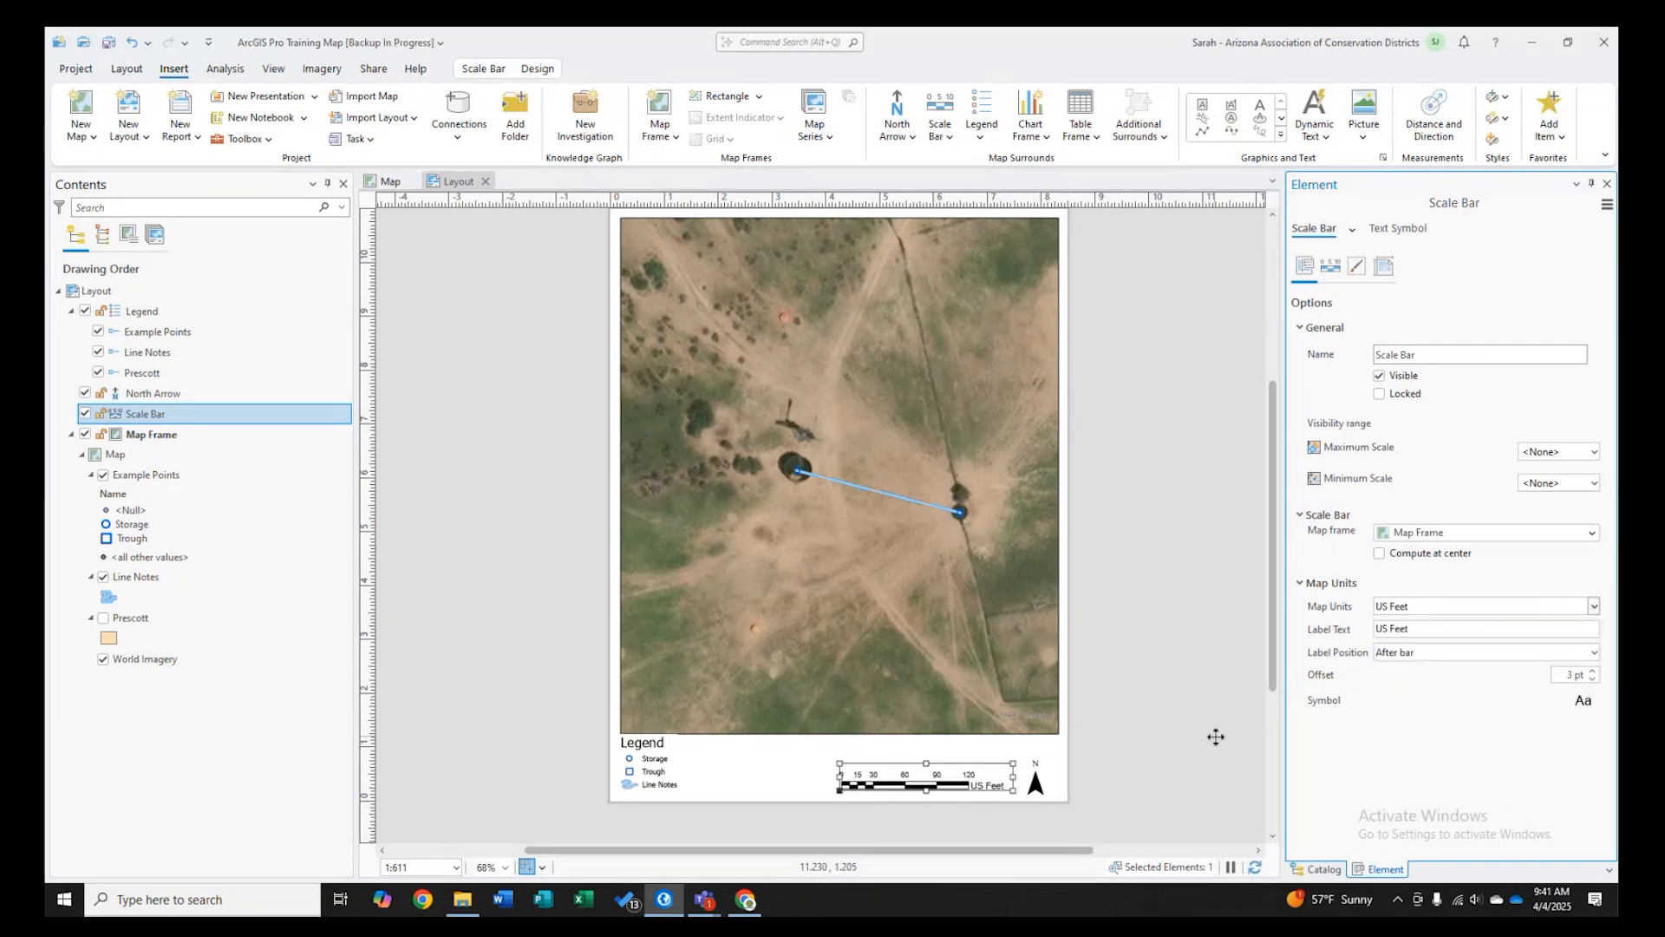
click(1036, 781)
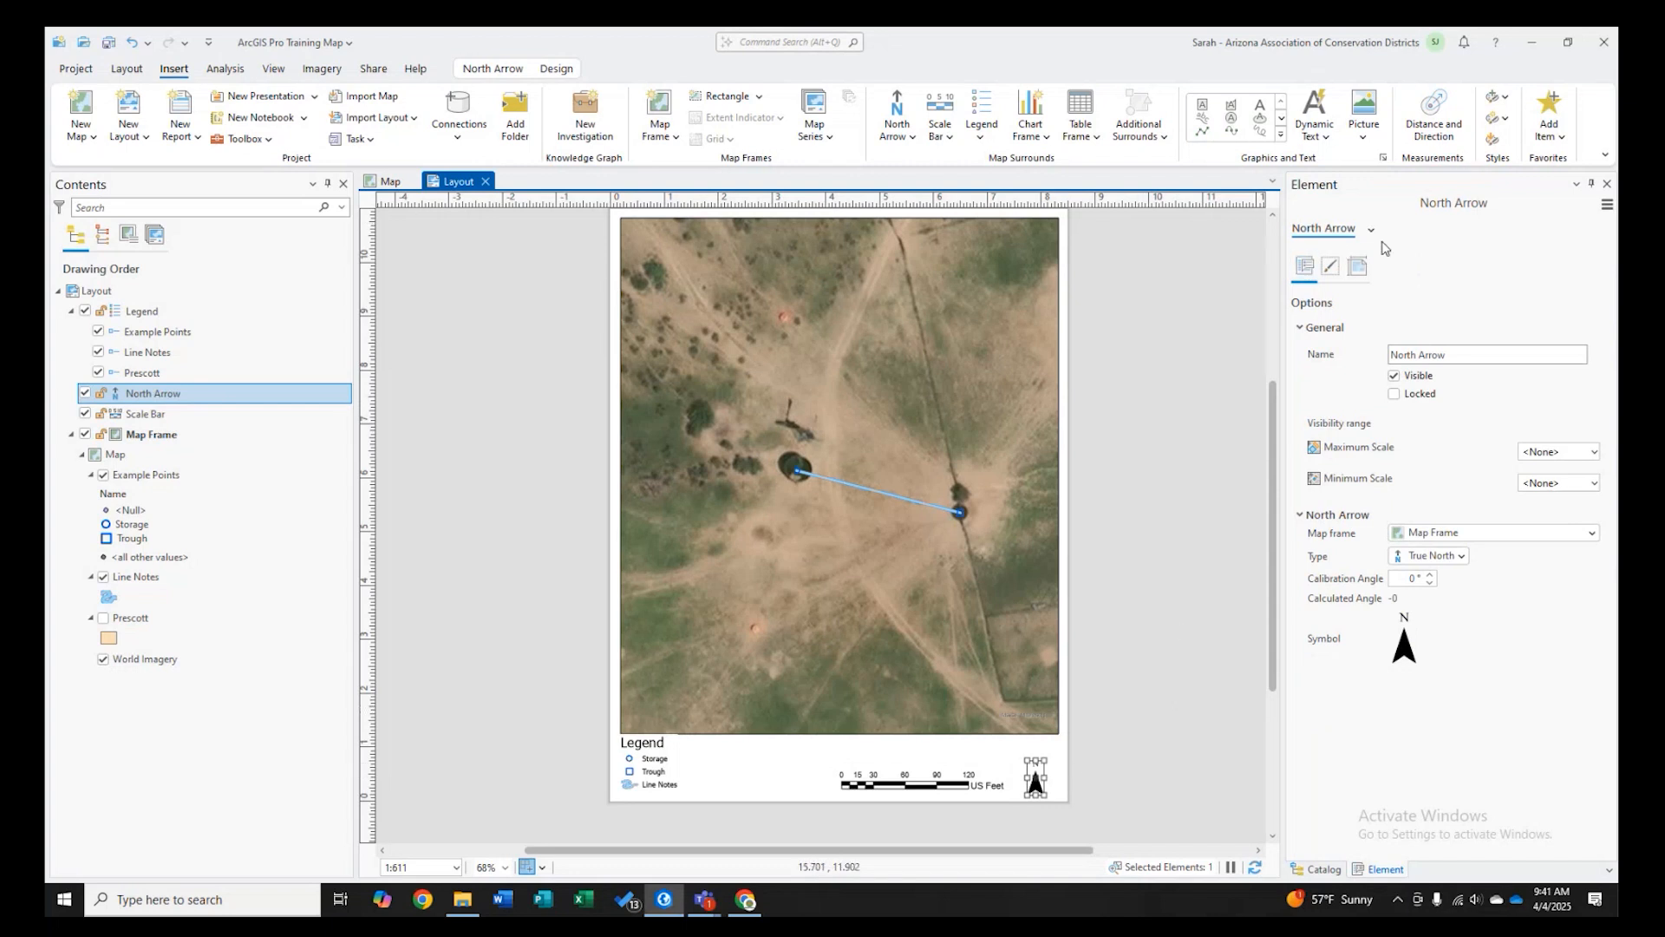
click(1177, 469)
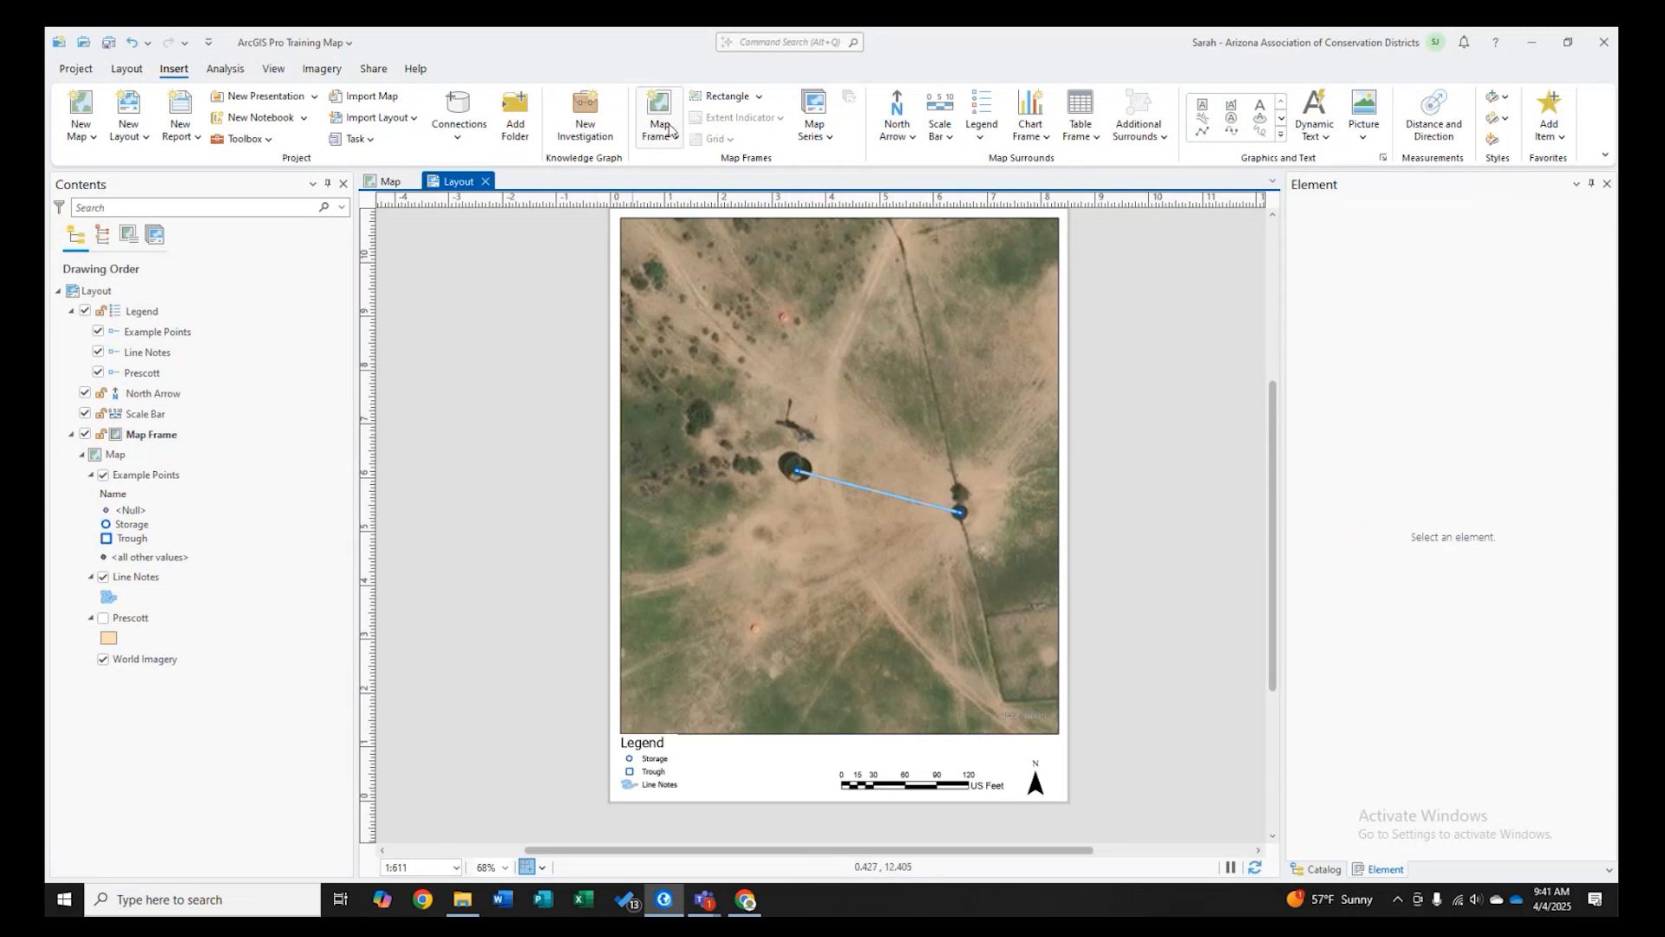
click(759, 97)
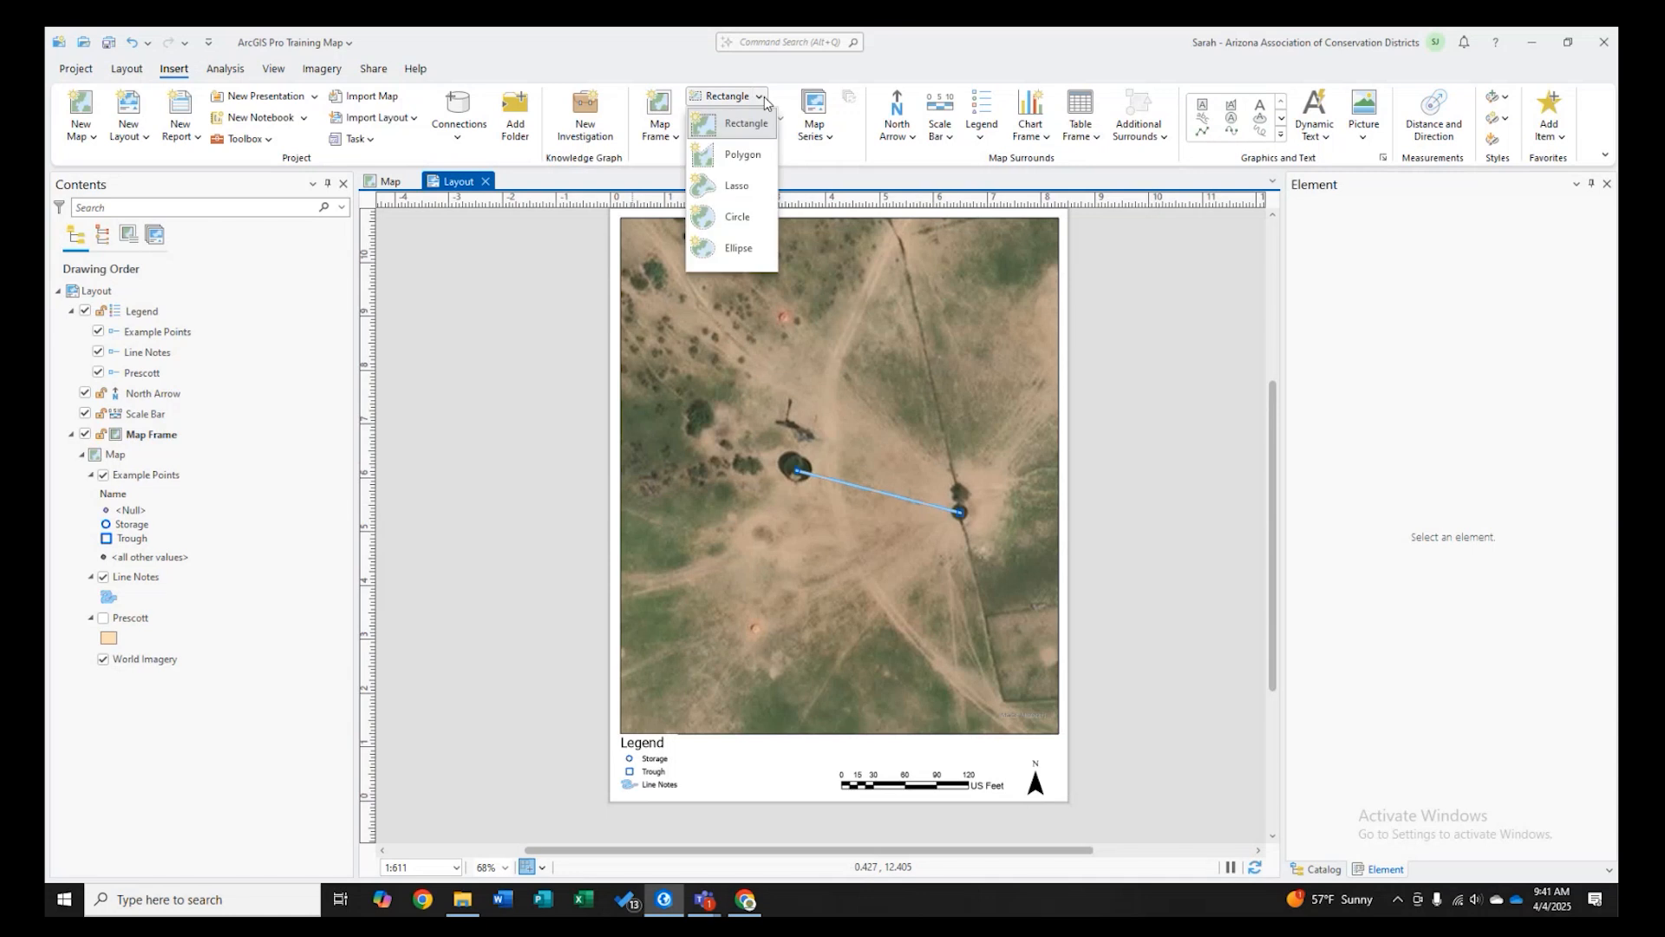
click(760, 97)
click(675, 137)
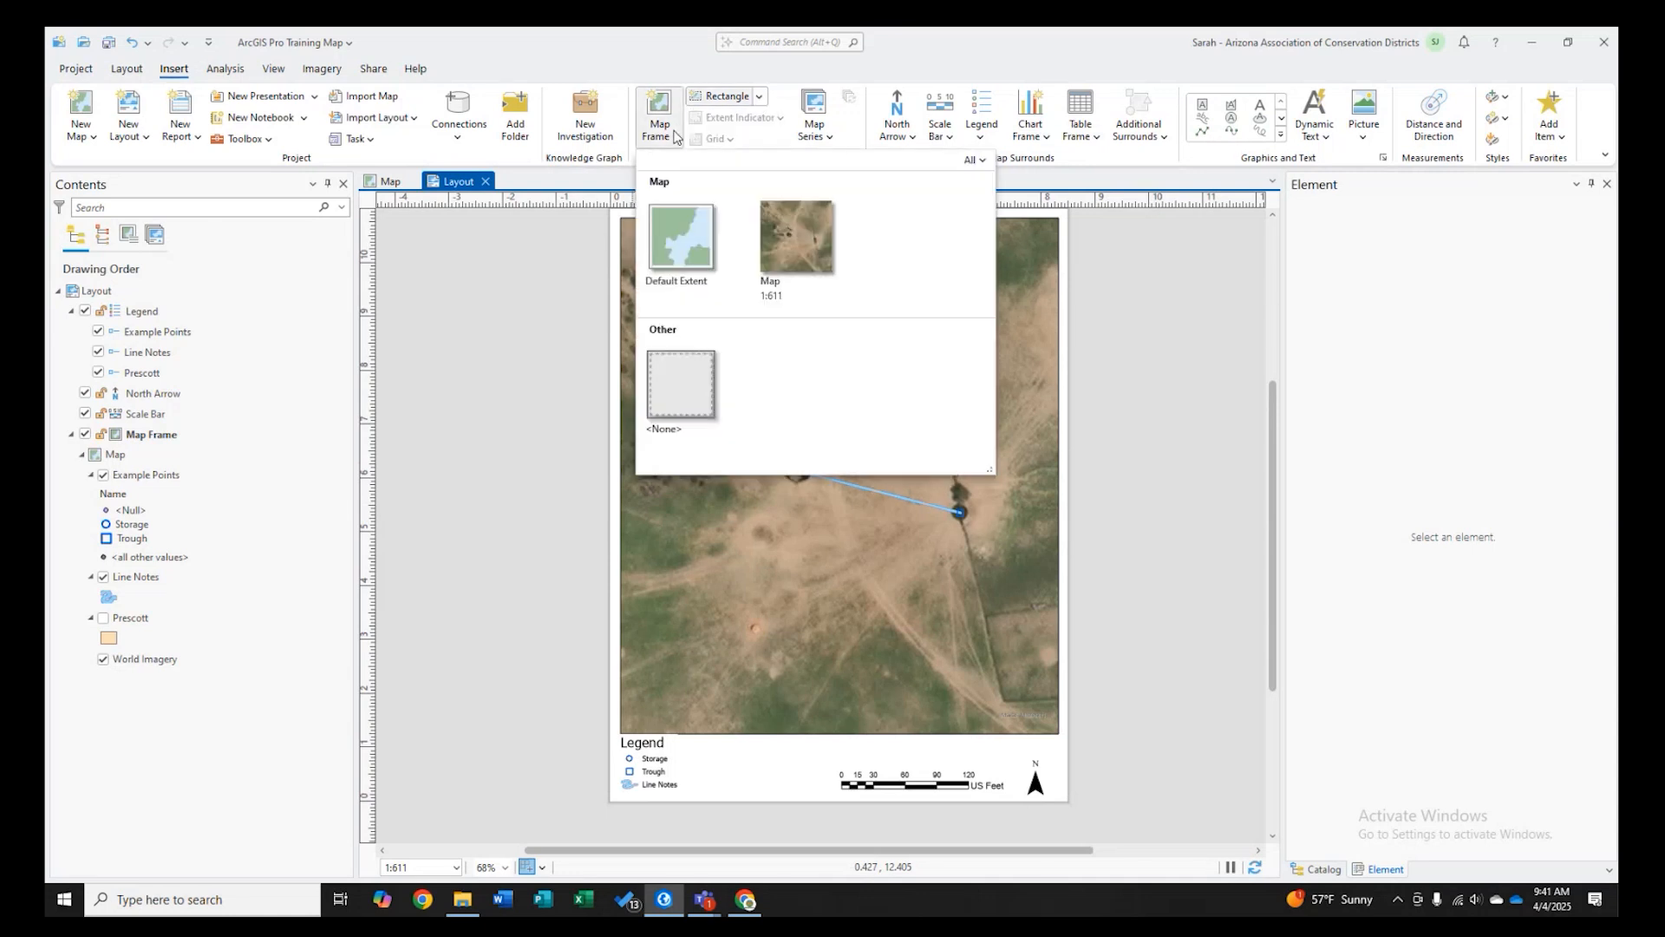
click(467, 359)
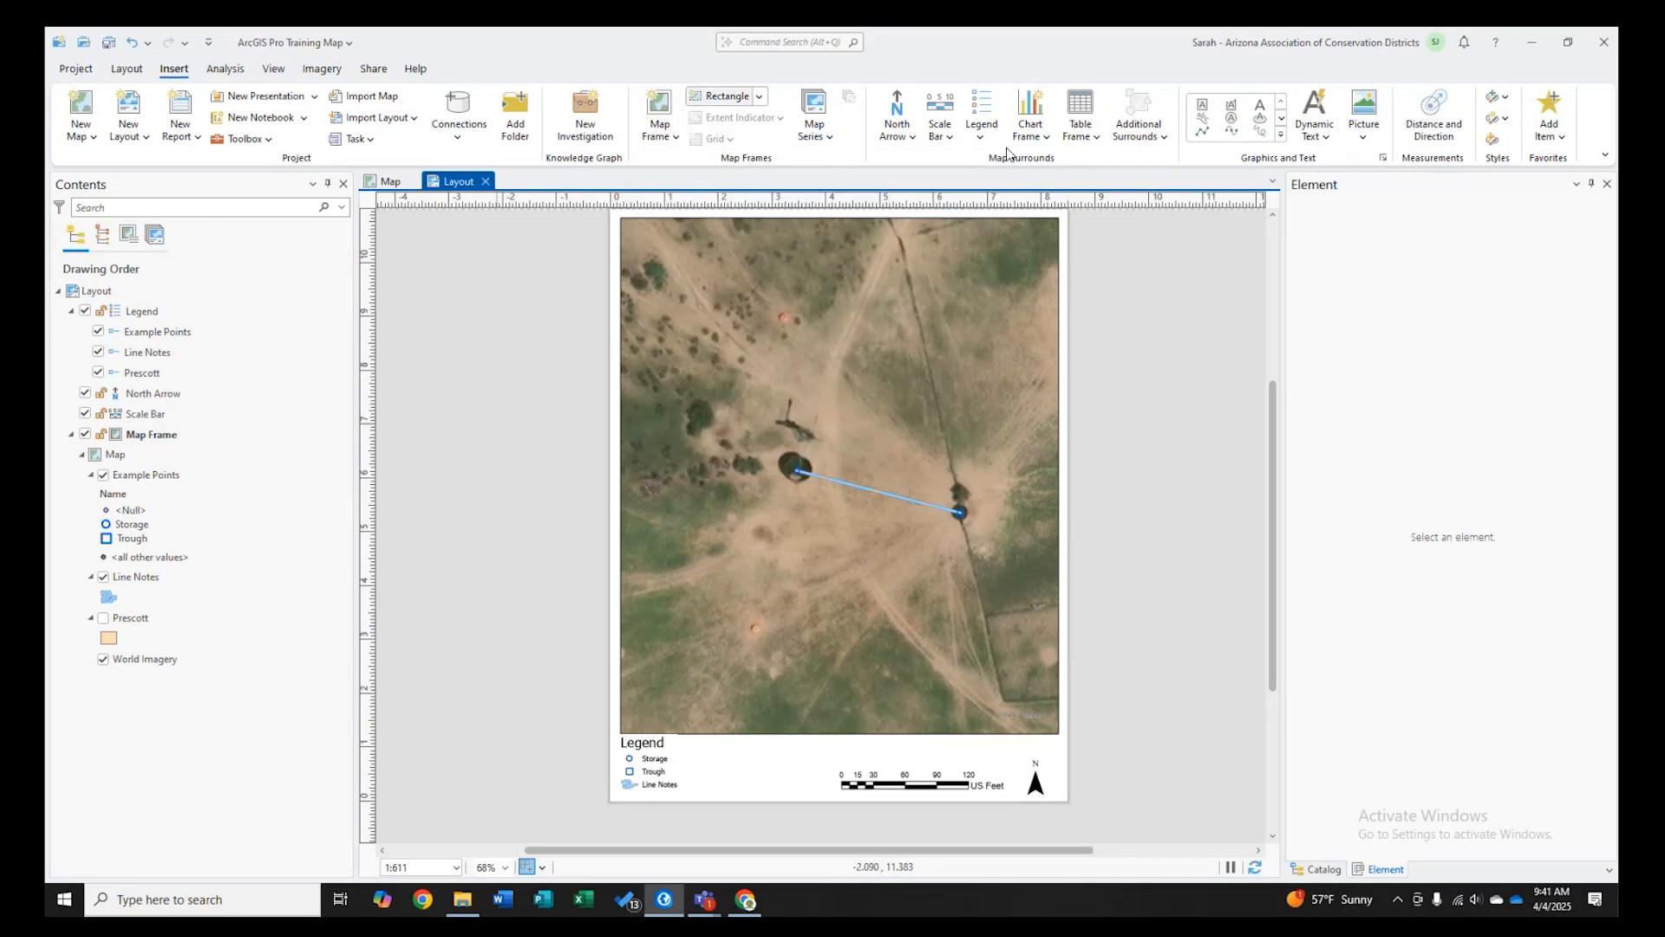
click(1229, 105)
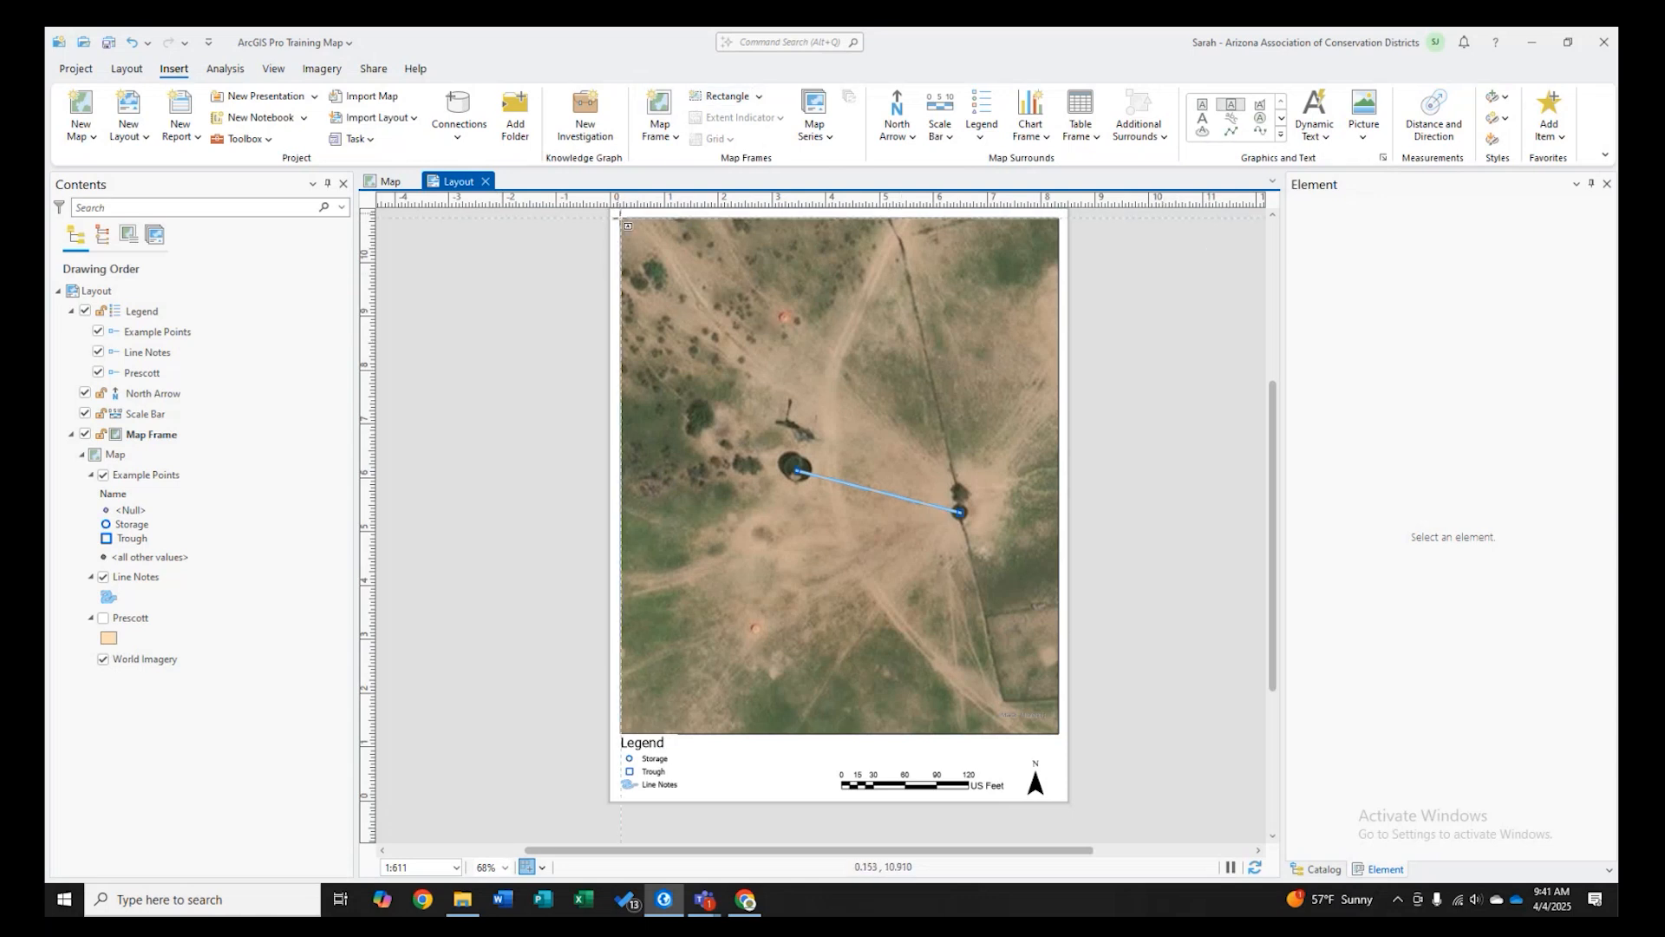
mouse_move(621, 218)
mouse_down()
mouse_move(996, 672)
mouse_move(1030, 773)
mouse_move(1062, 796)
mouse_up()
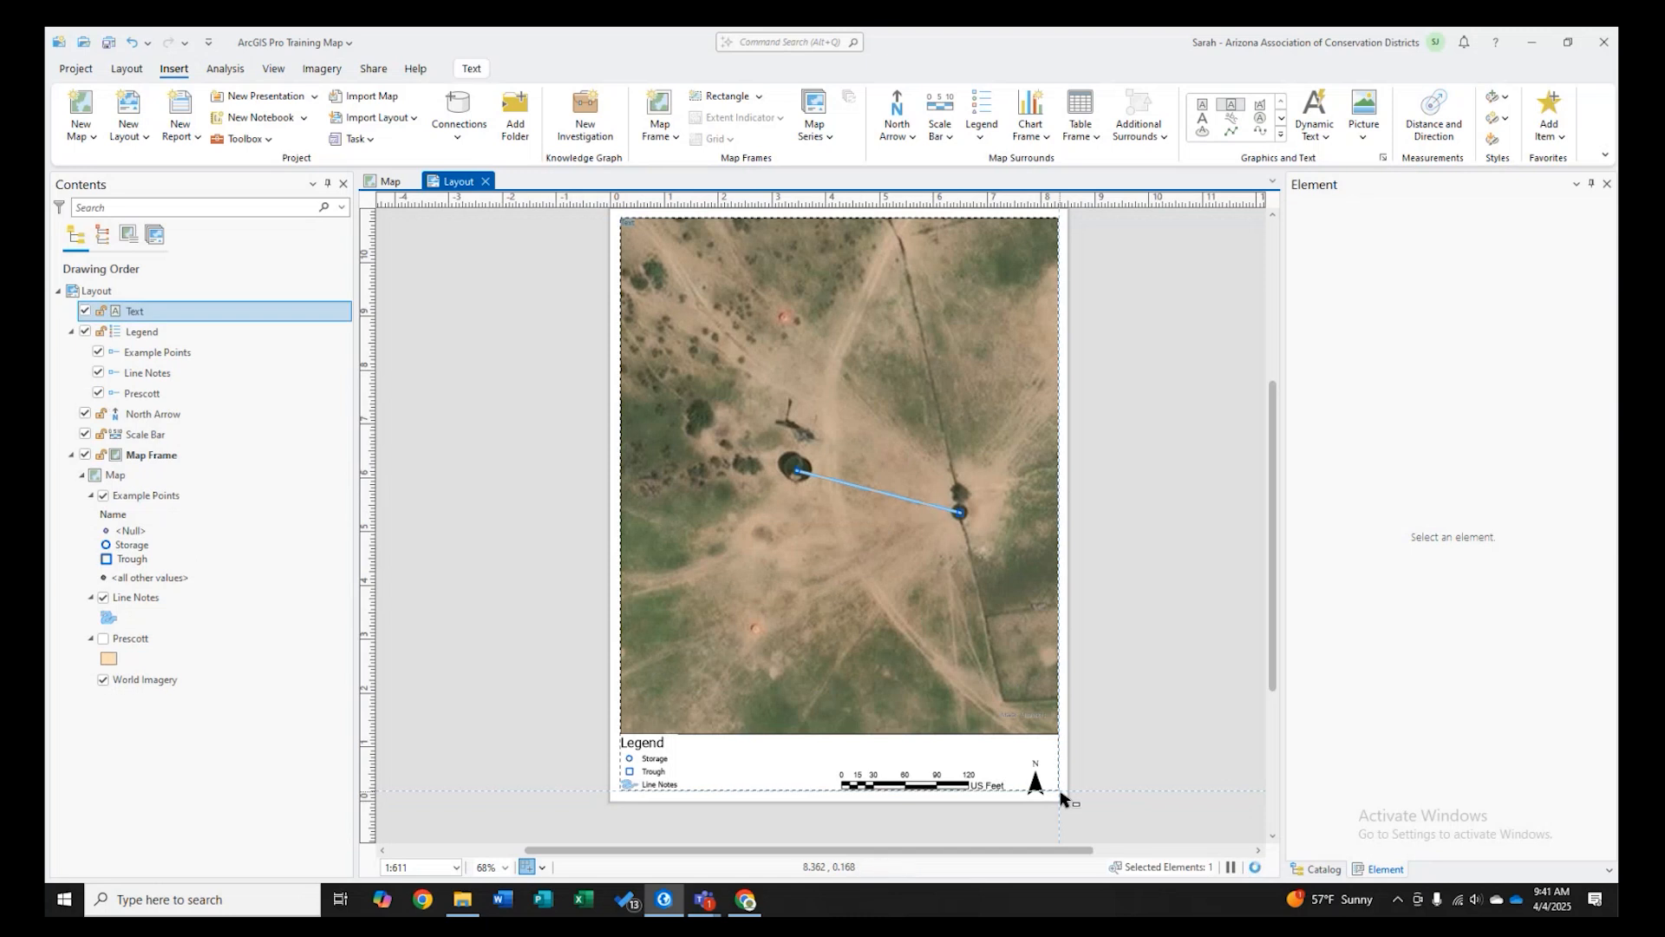
click(1184, 434)
- Draw a rectangle graphic covering the page from the map frame's top-left corner to the lower margin, and send it to the back
click(1282, 118)
click(1205, 113)
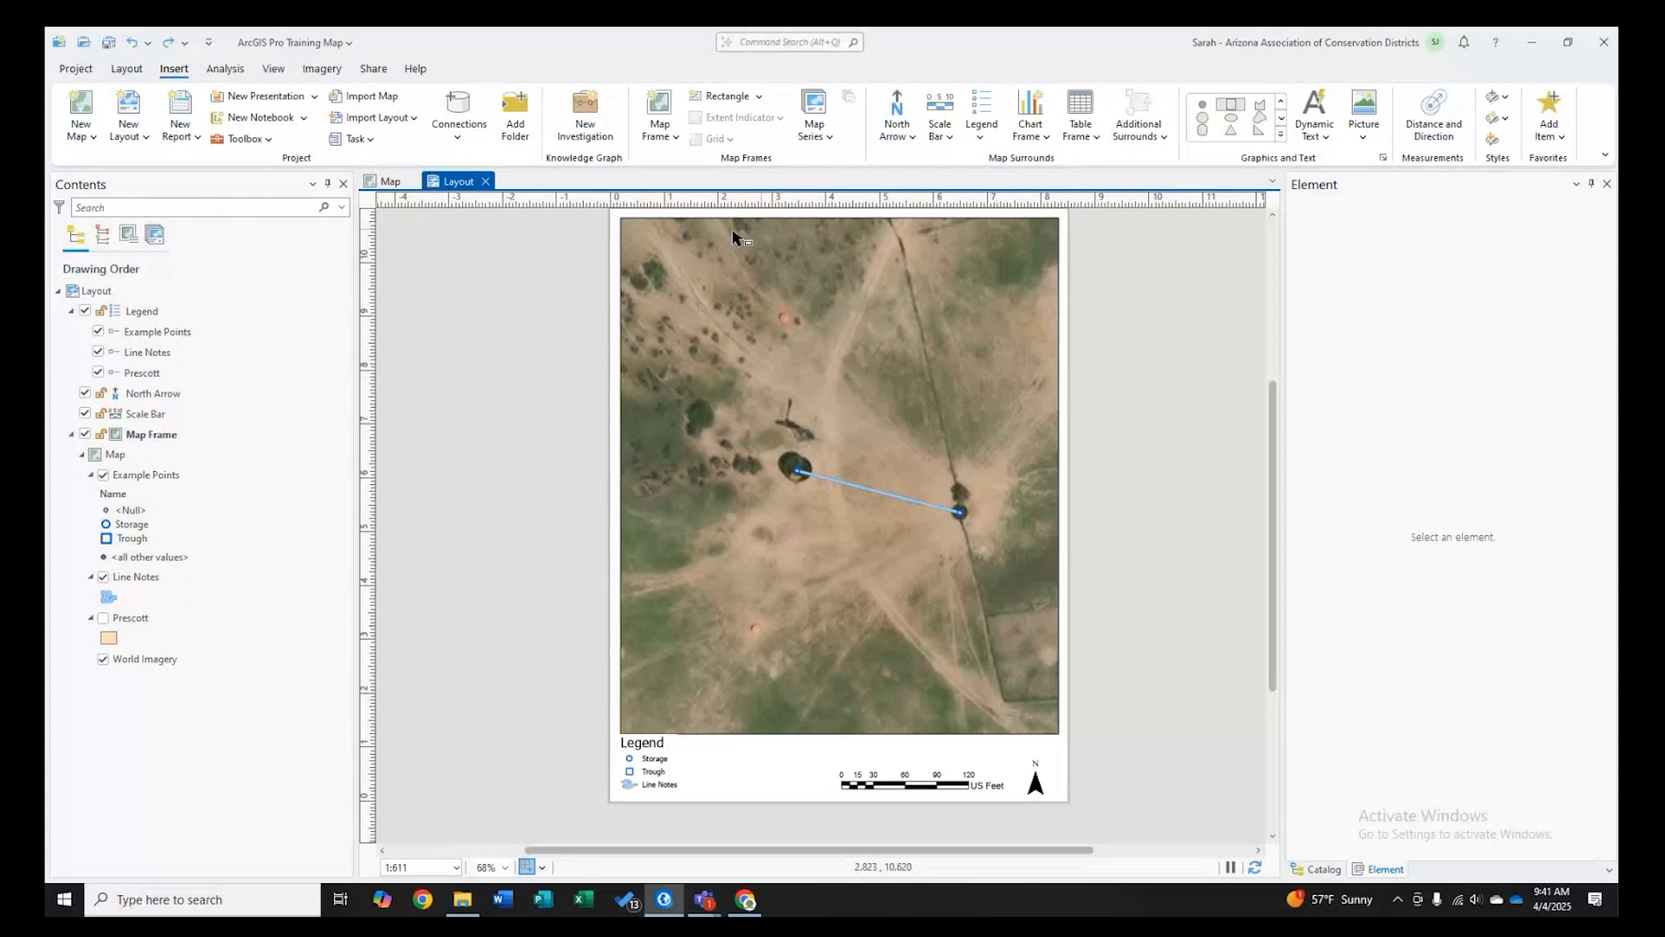
drag(620, 218, 1060, 789)
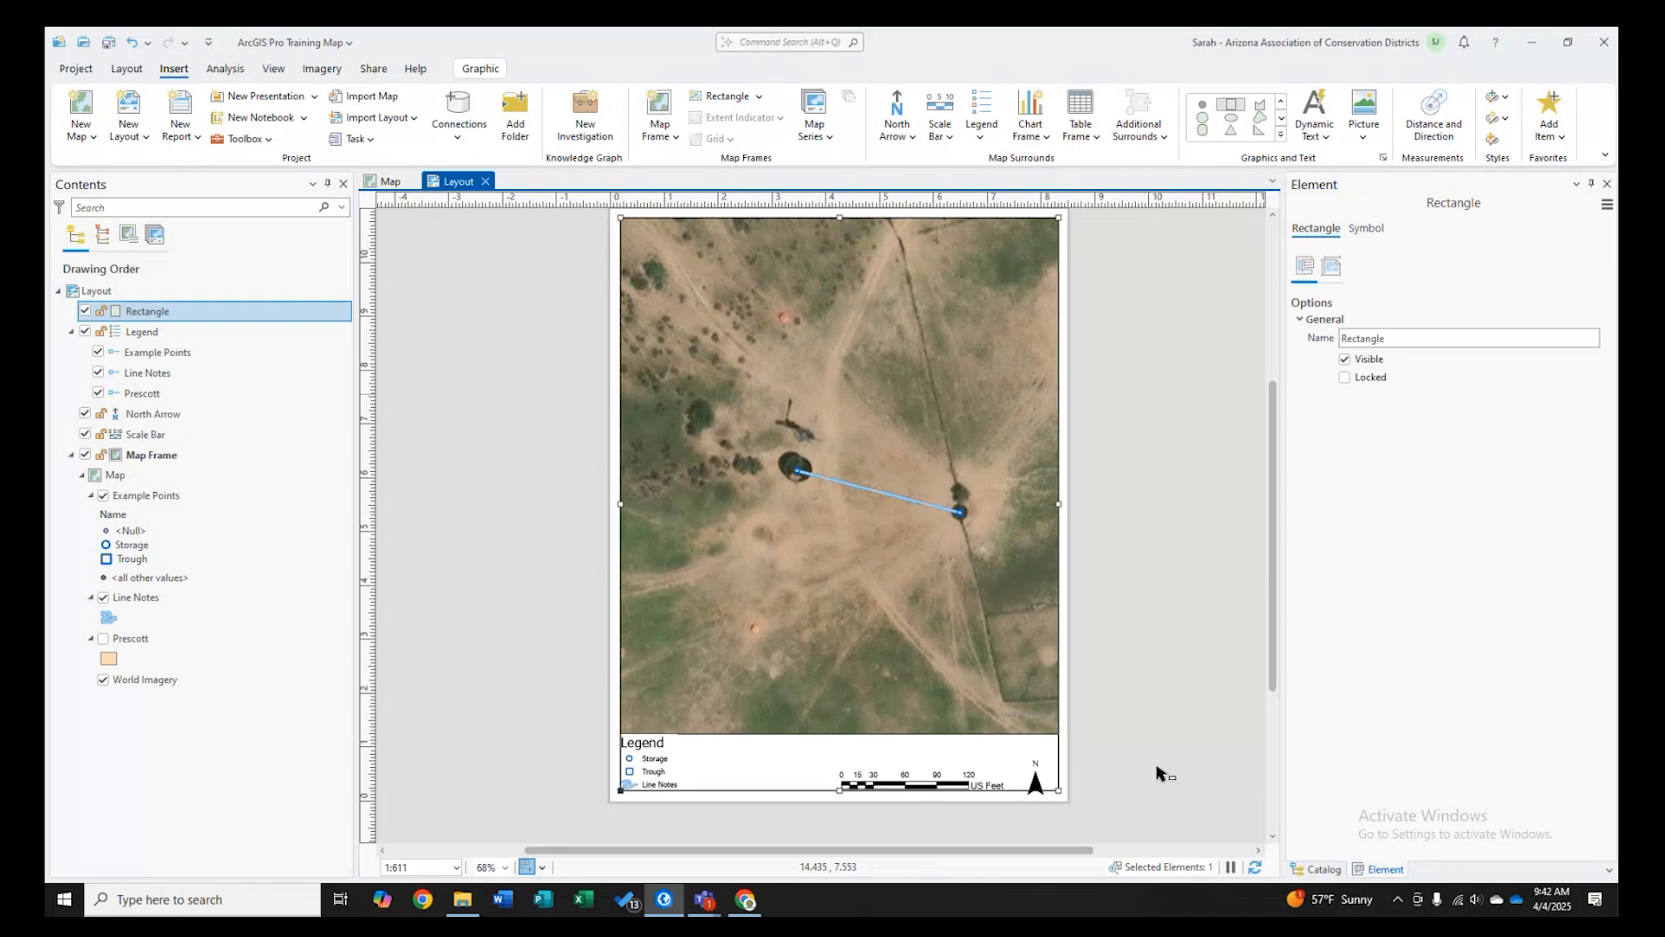
right_click(1055, 570)
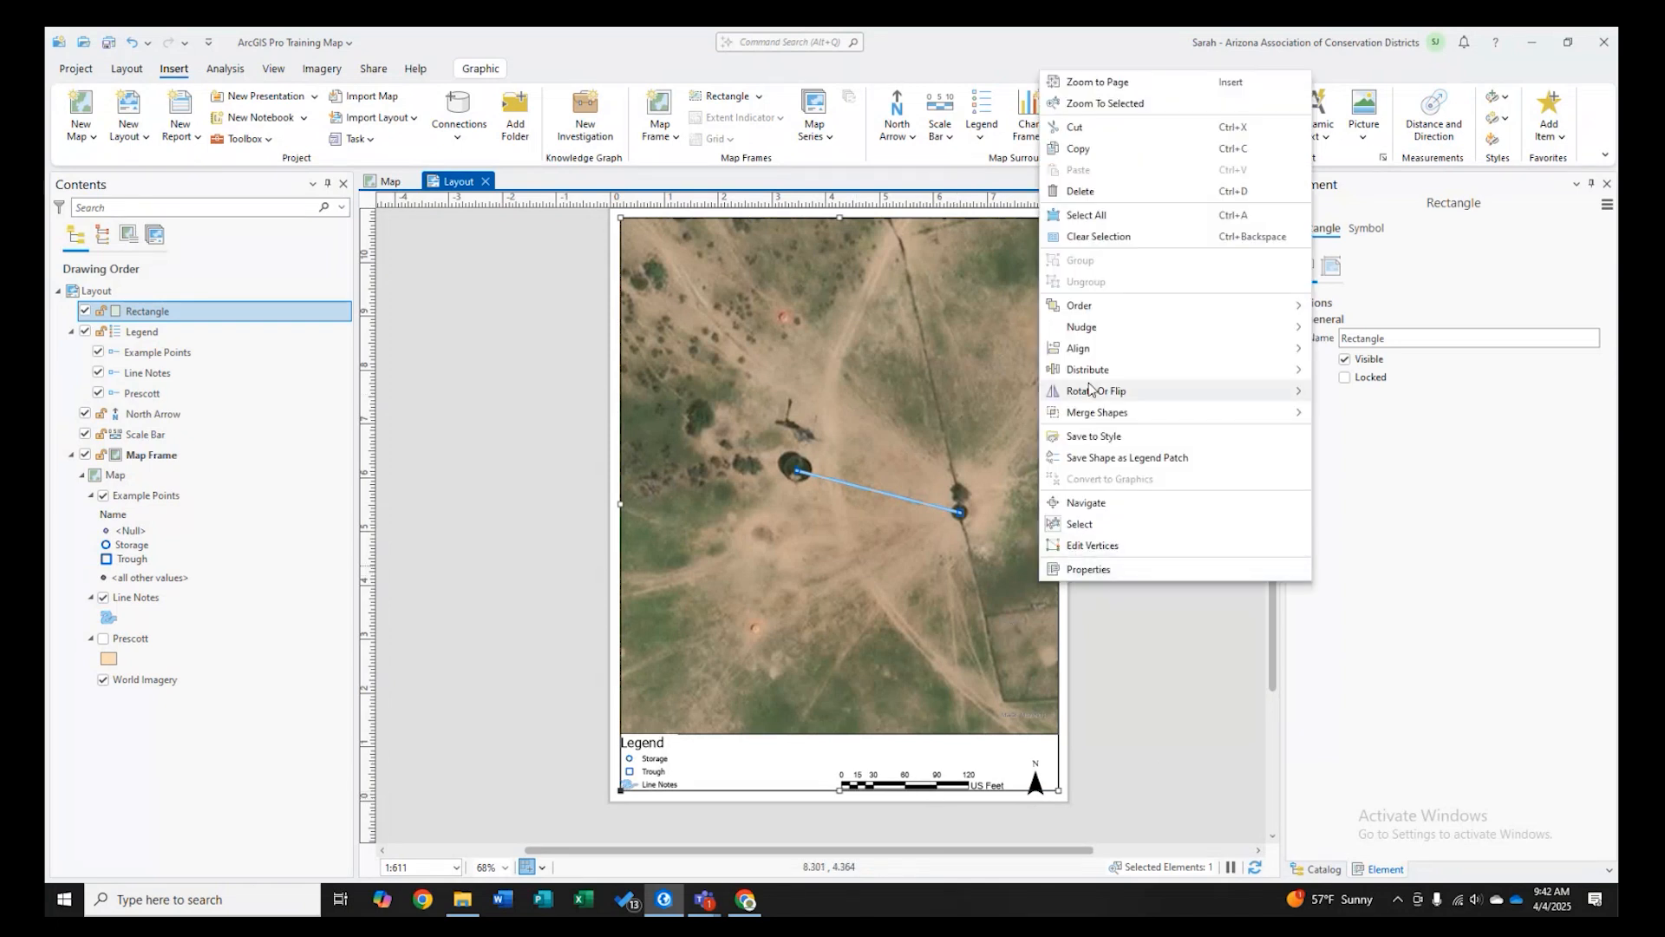
mouse_move(1105, 315)
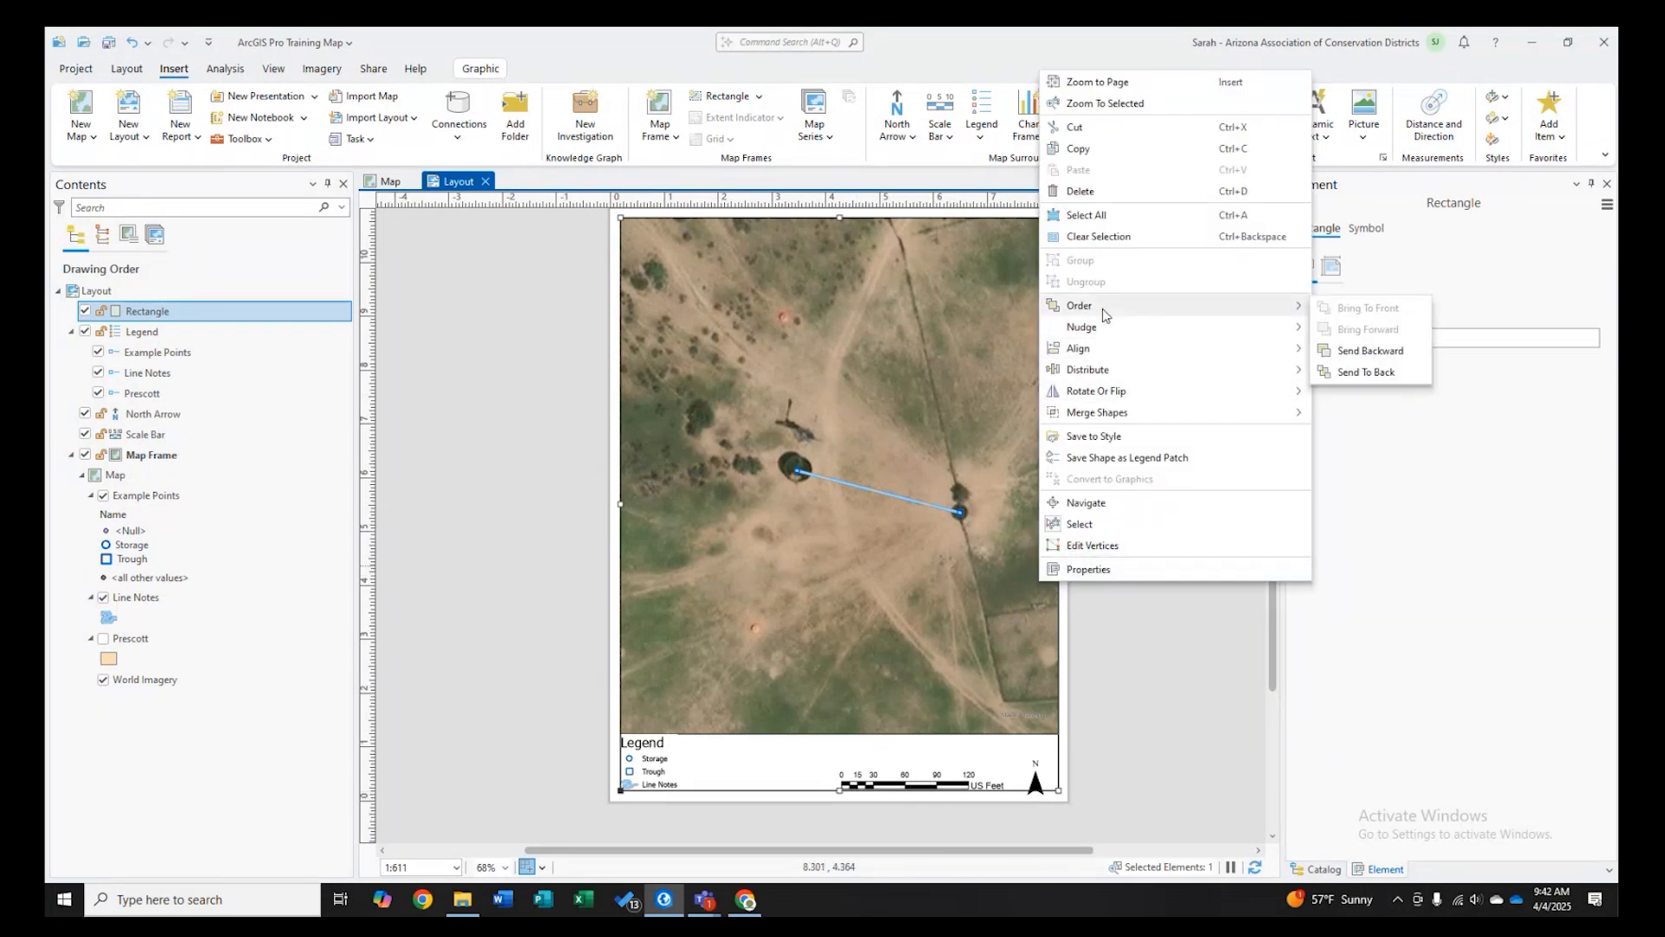
click(1349, 380)
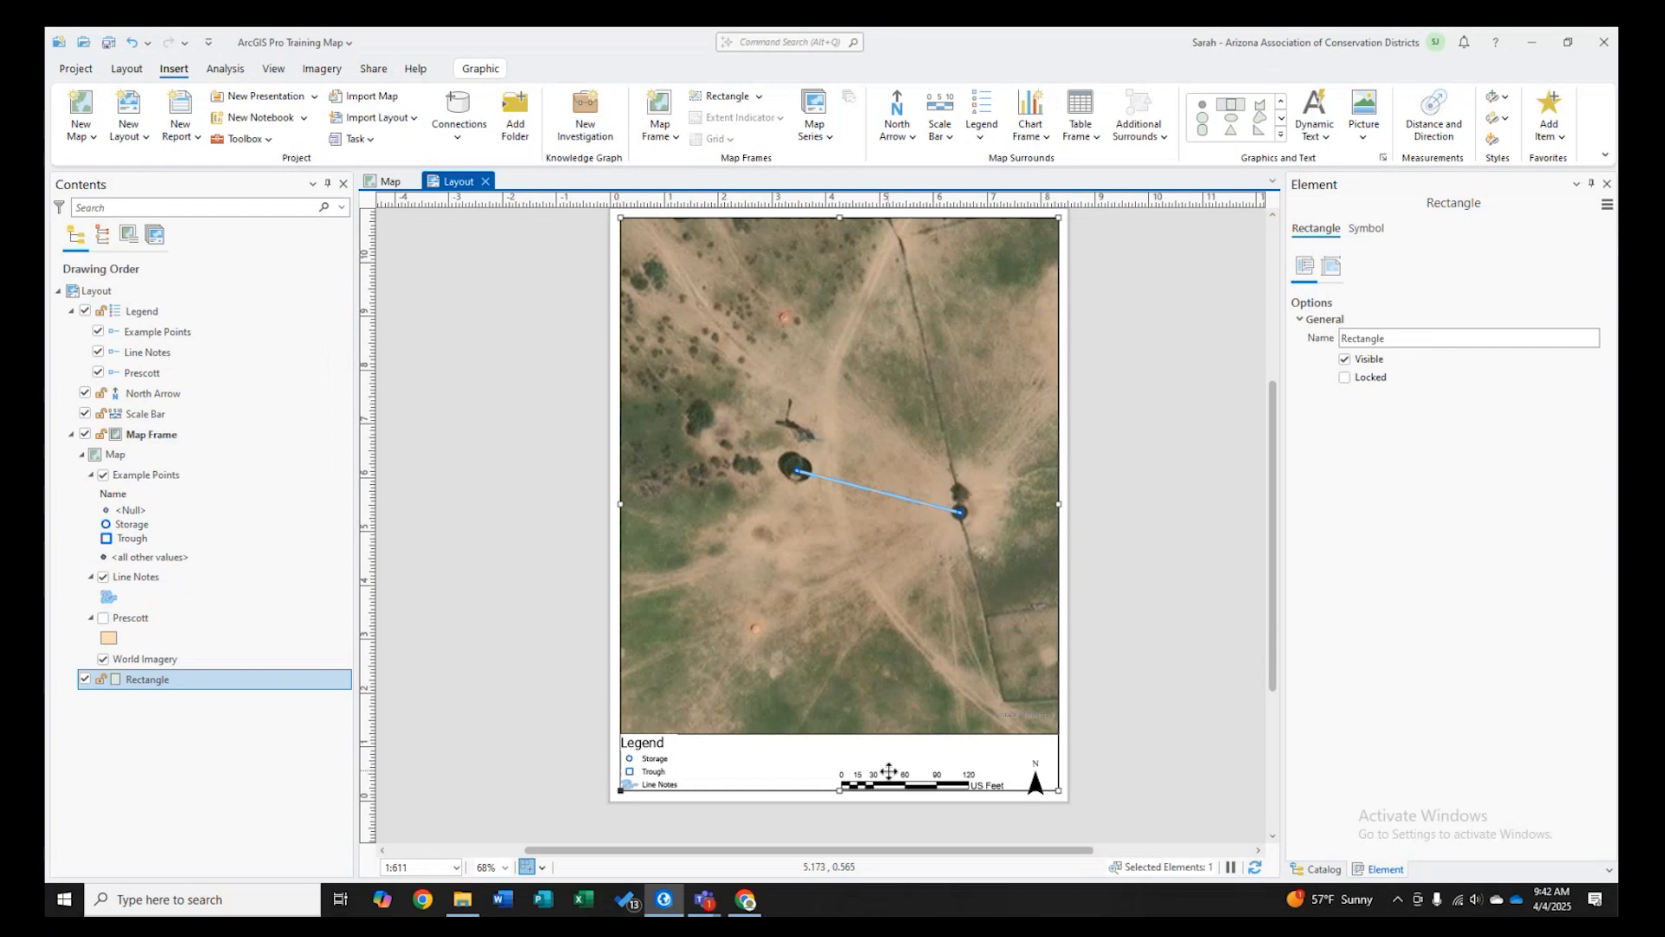
- Nudge the scale bar and north arrow slightly upward within the bottom margin, then deselect all layout elements
drag(888, 771, 888, 758)
click(1035, 780)
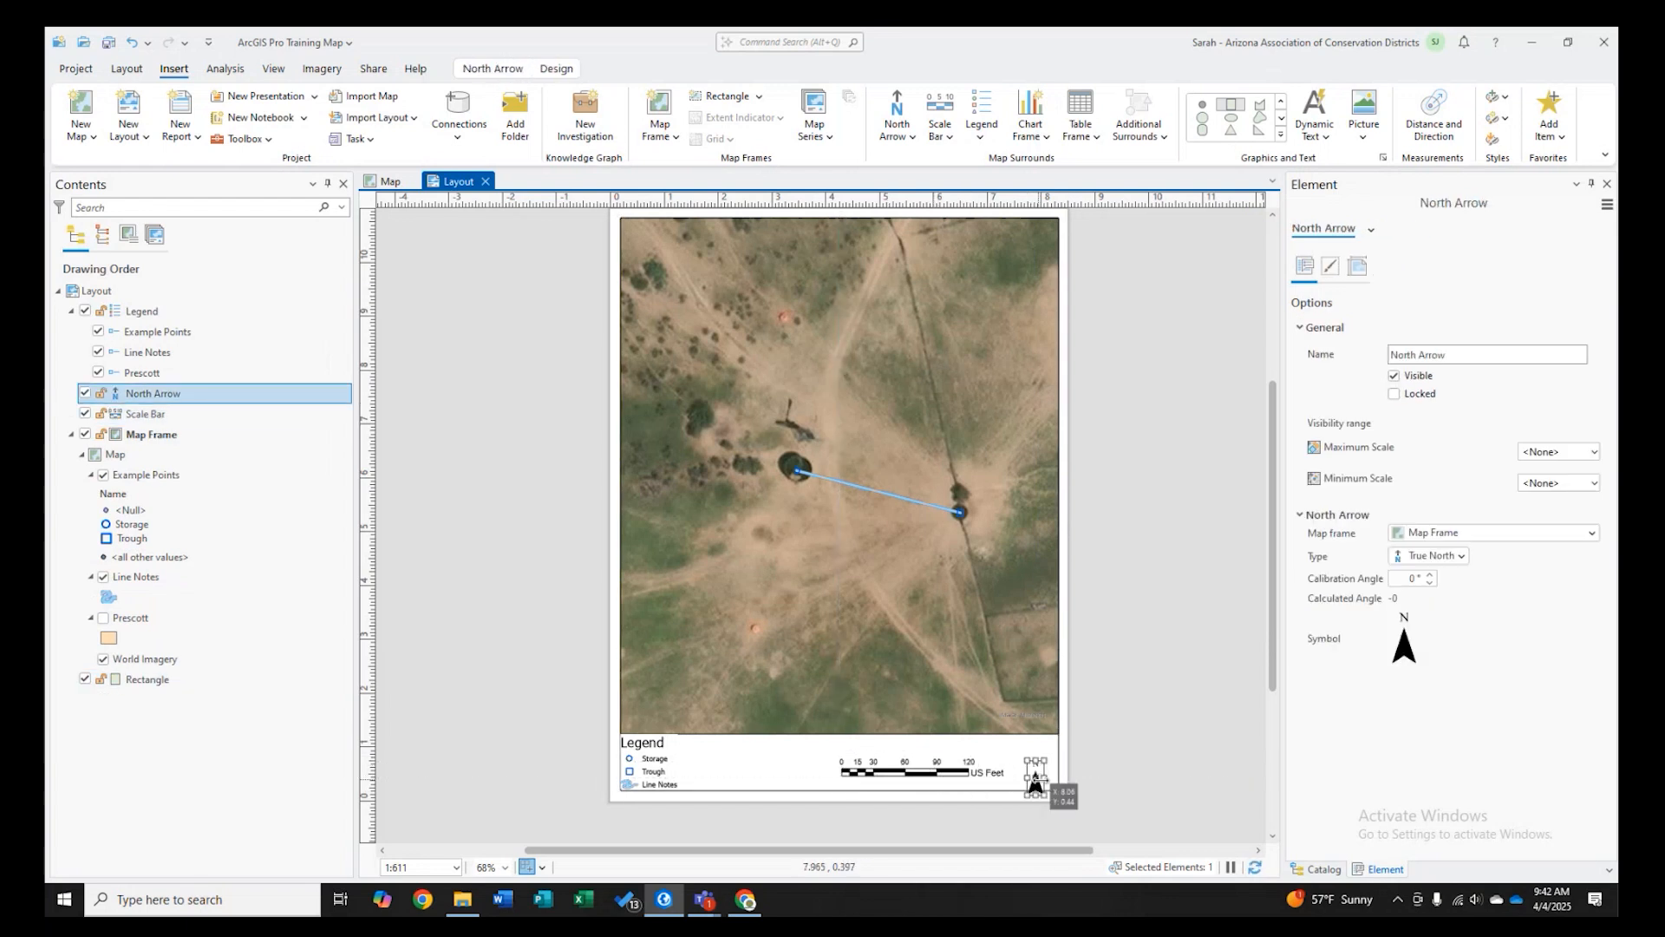
drag(1035, 781, 1035, 766)
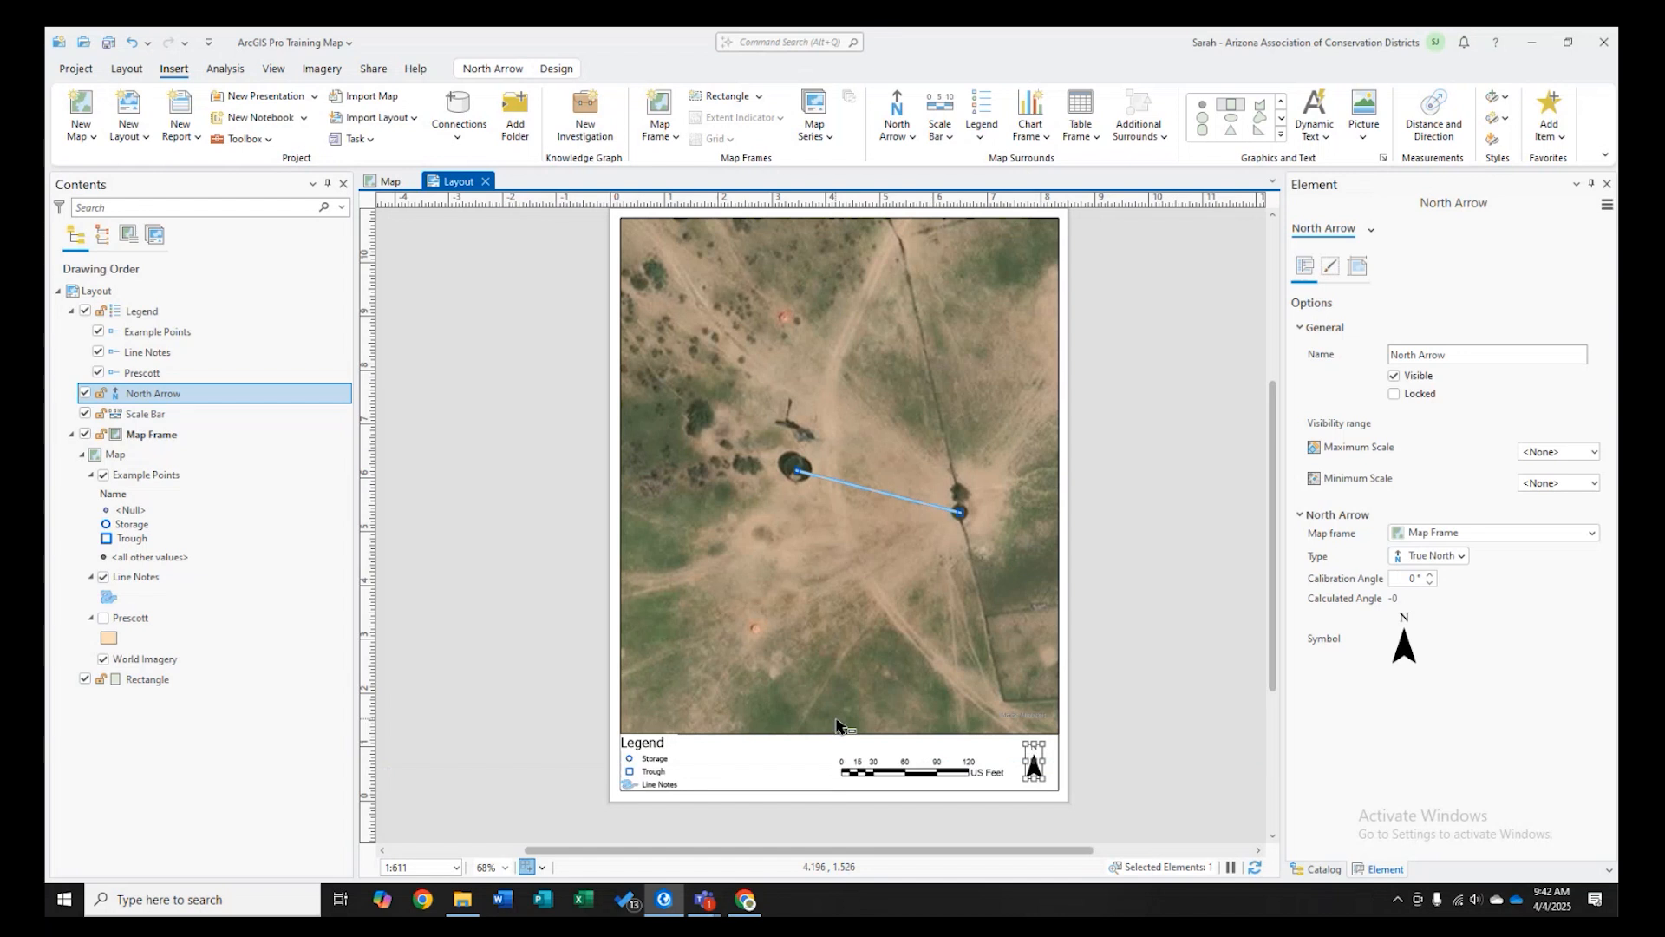
click(633, 742)
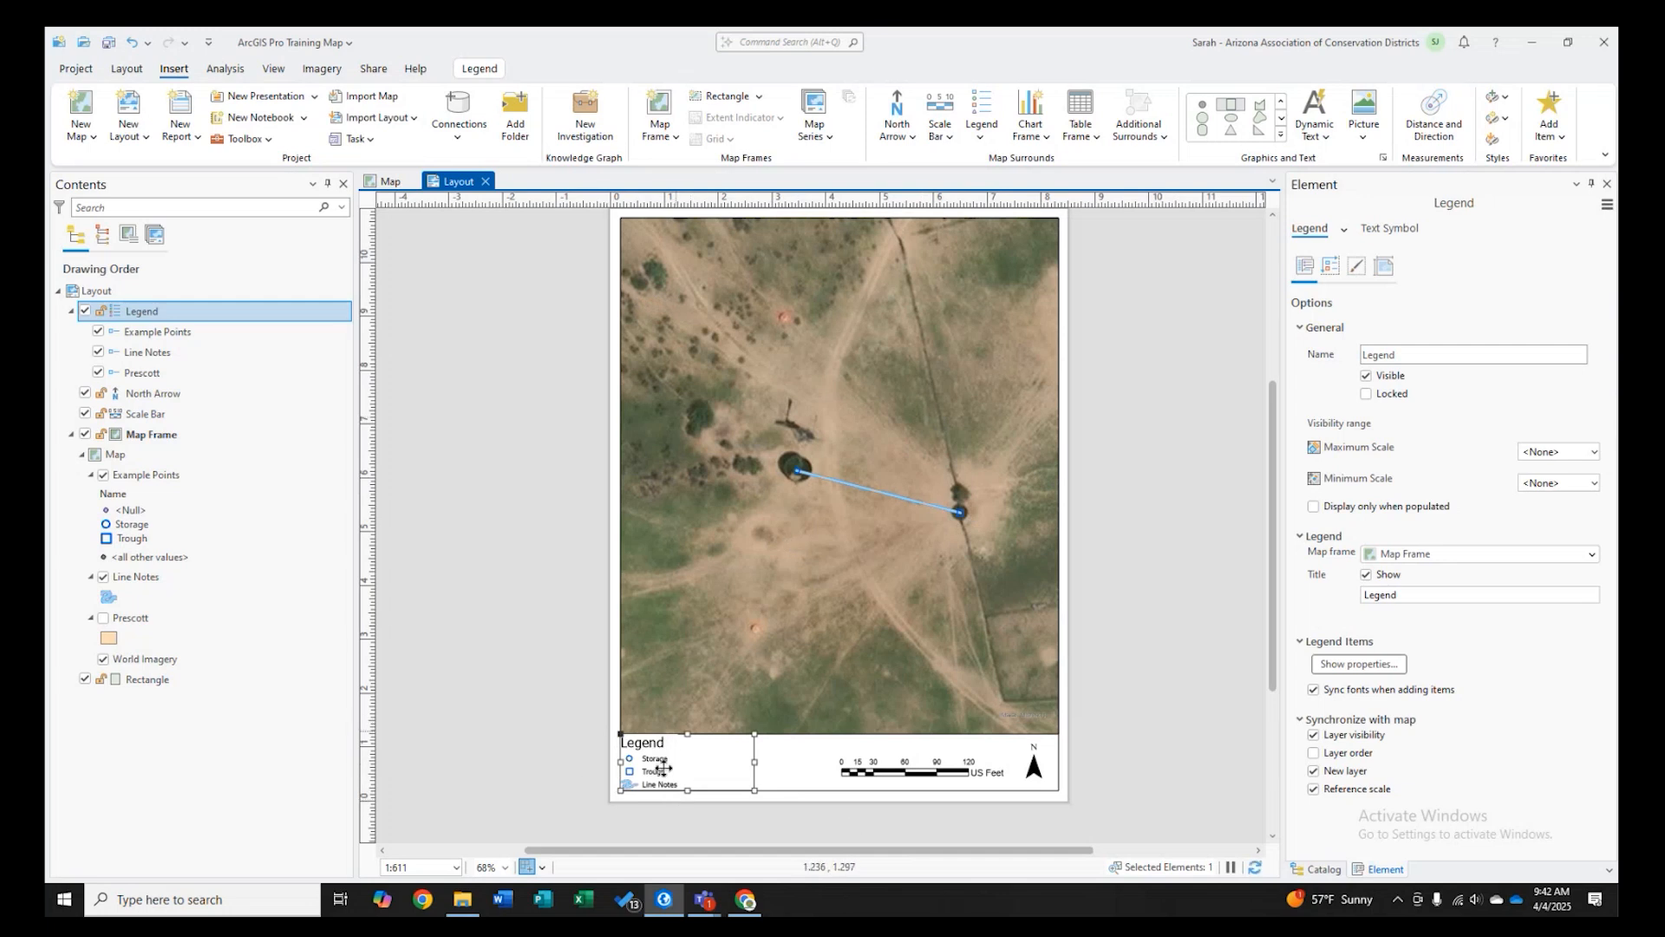
click(970, 772)
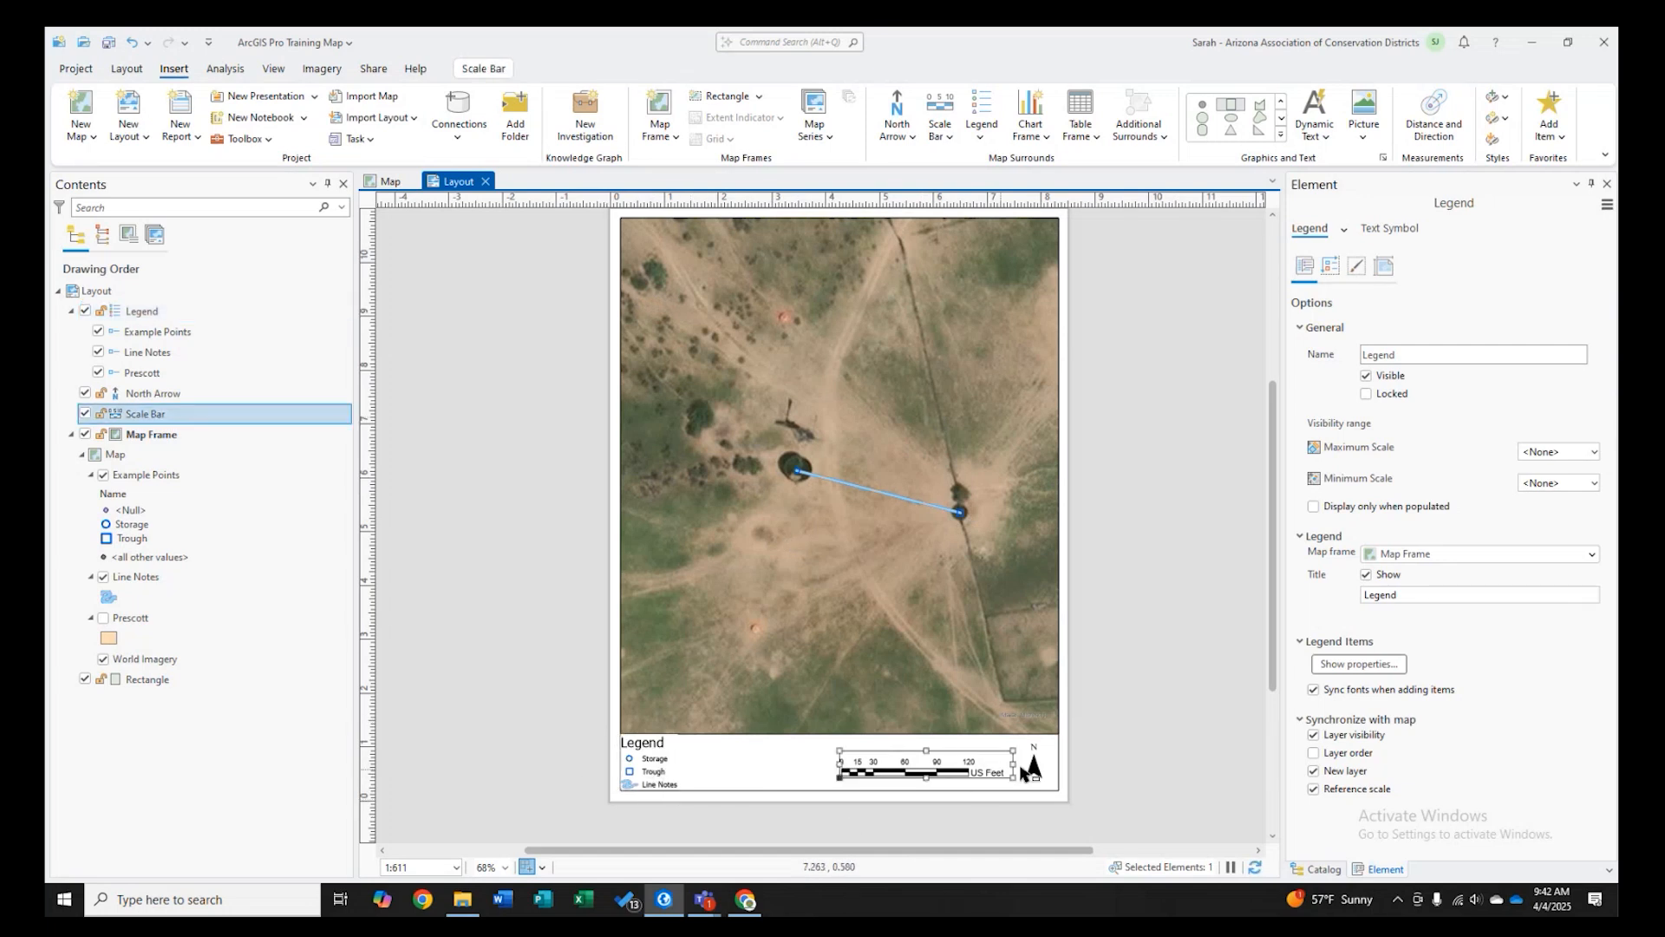
click(1051, 767)
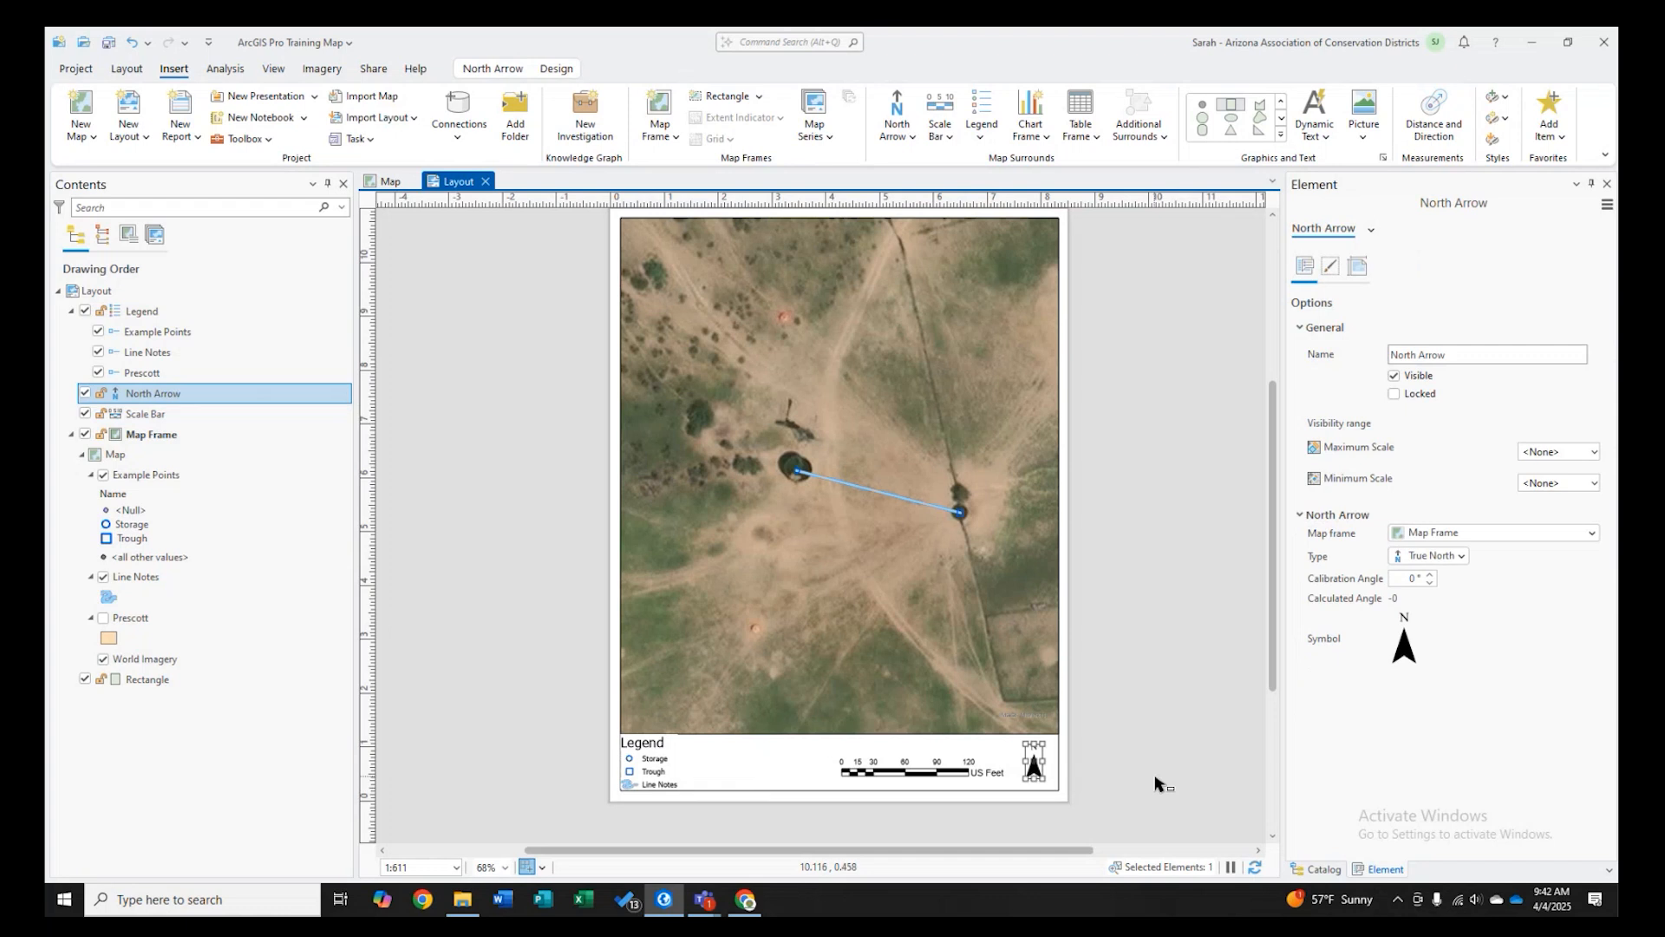
click(1108, 602)
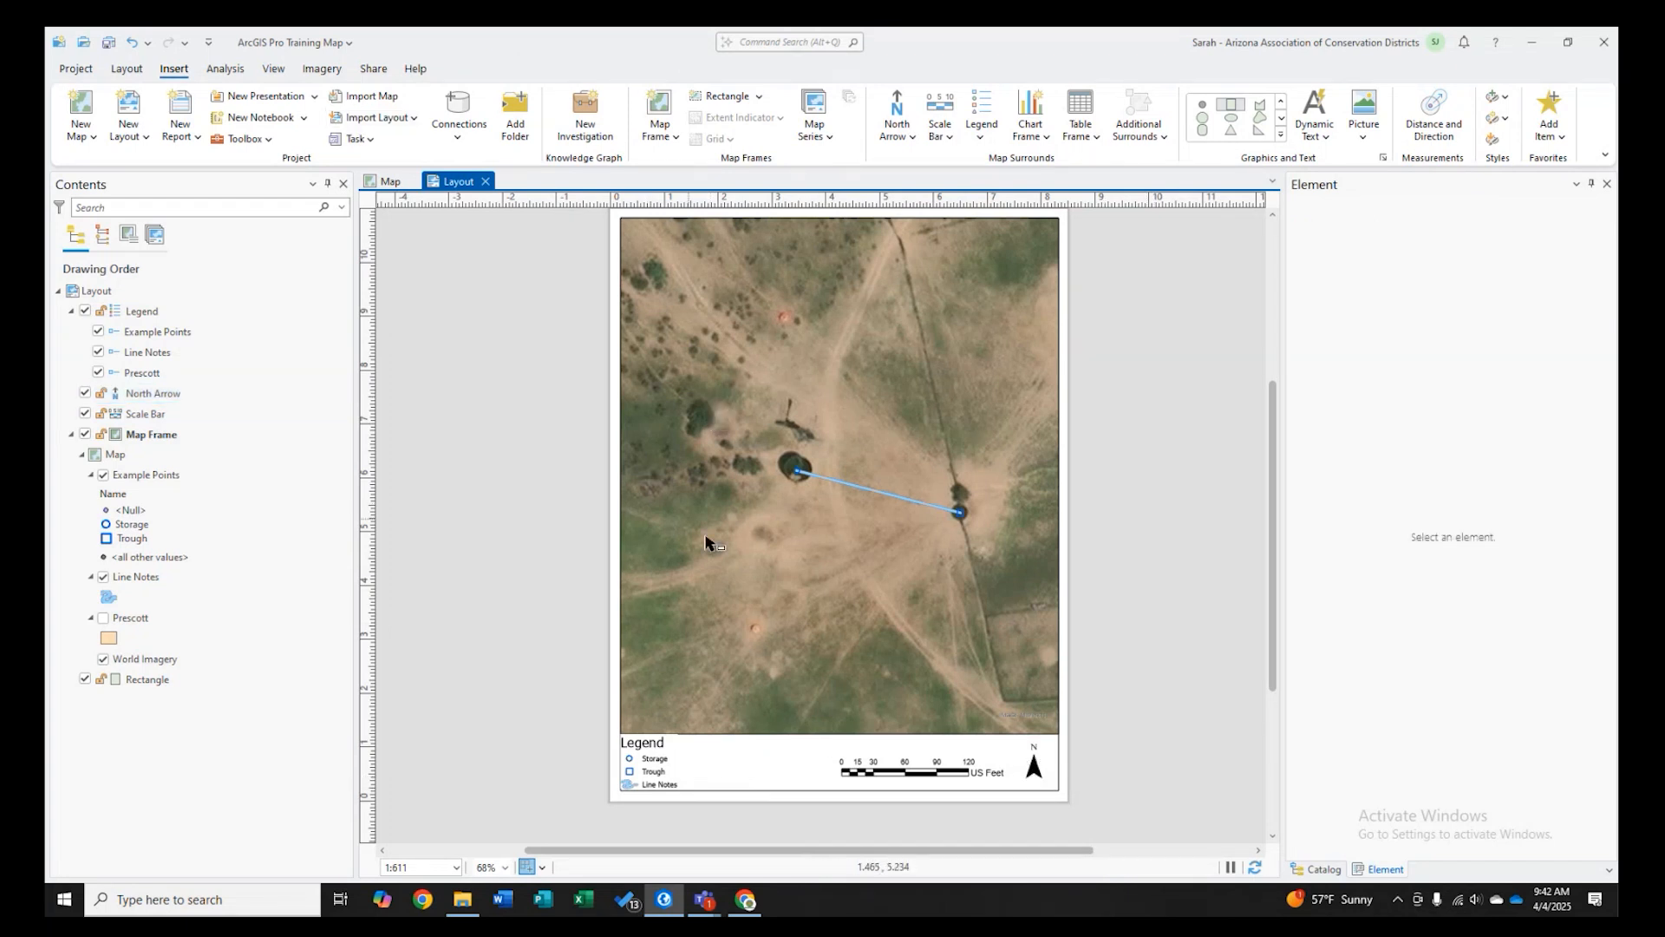
- Open the Export Layout pane, closing the Catalog pane and widening the export pane
click(373, 69)
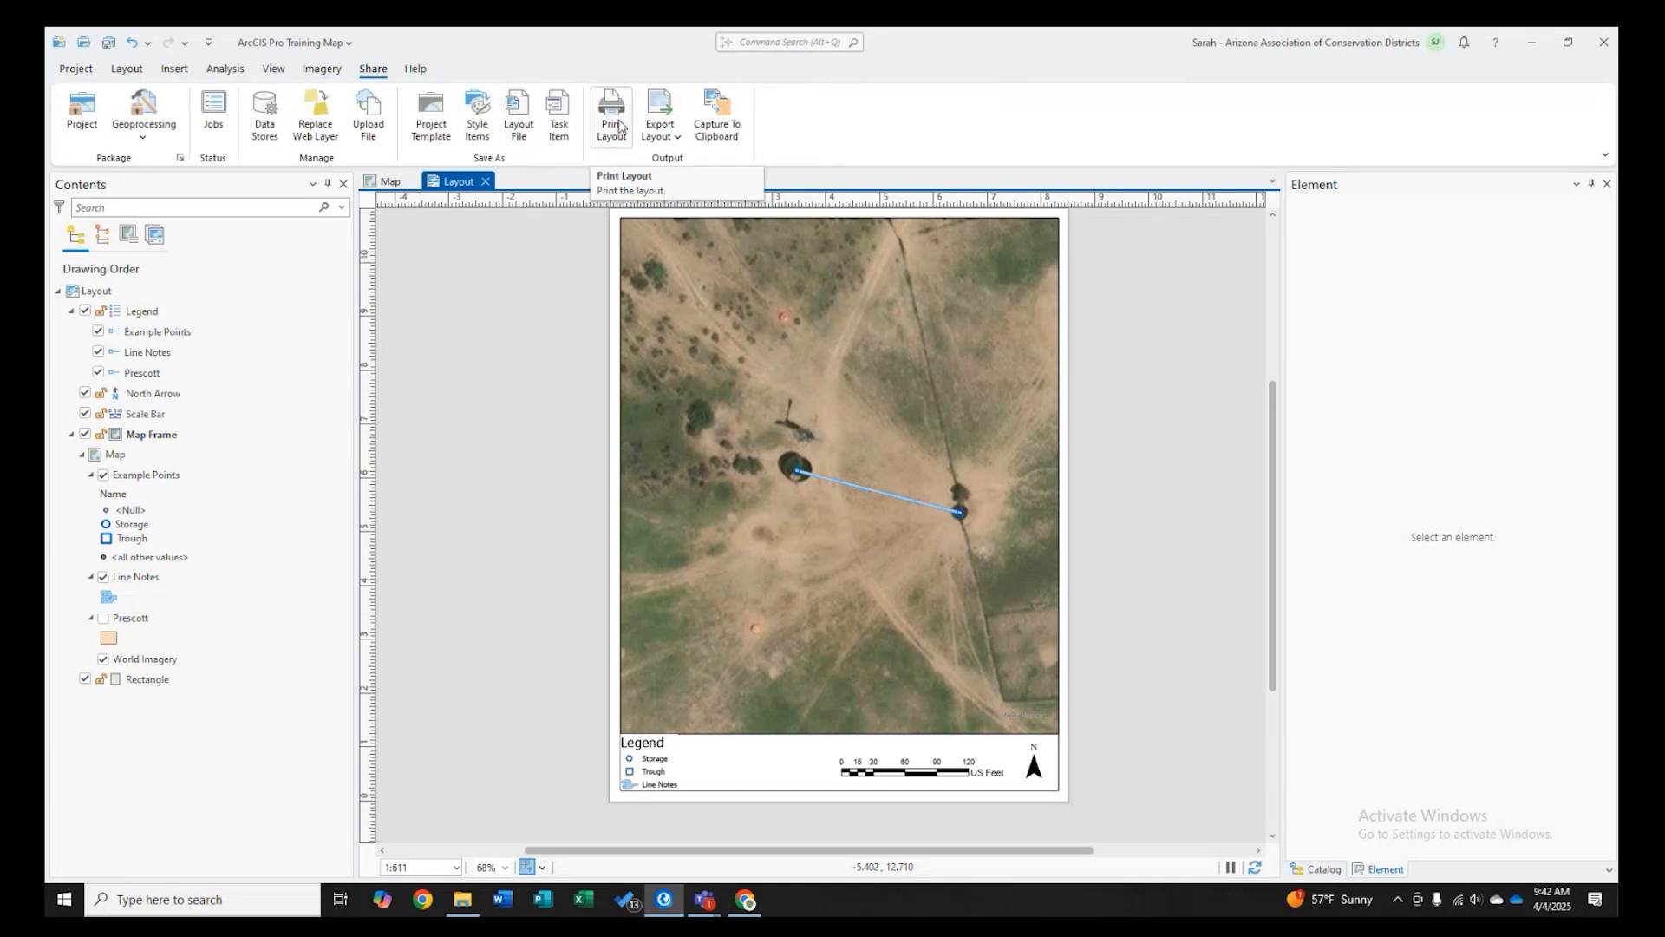
click(664, 139)
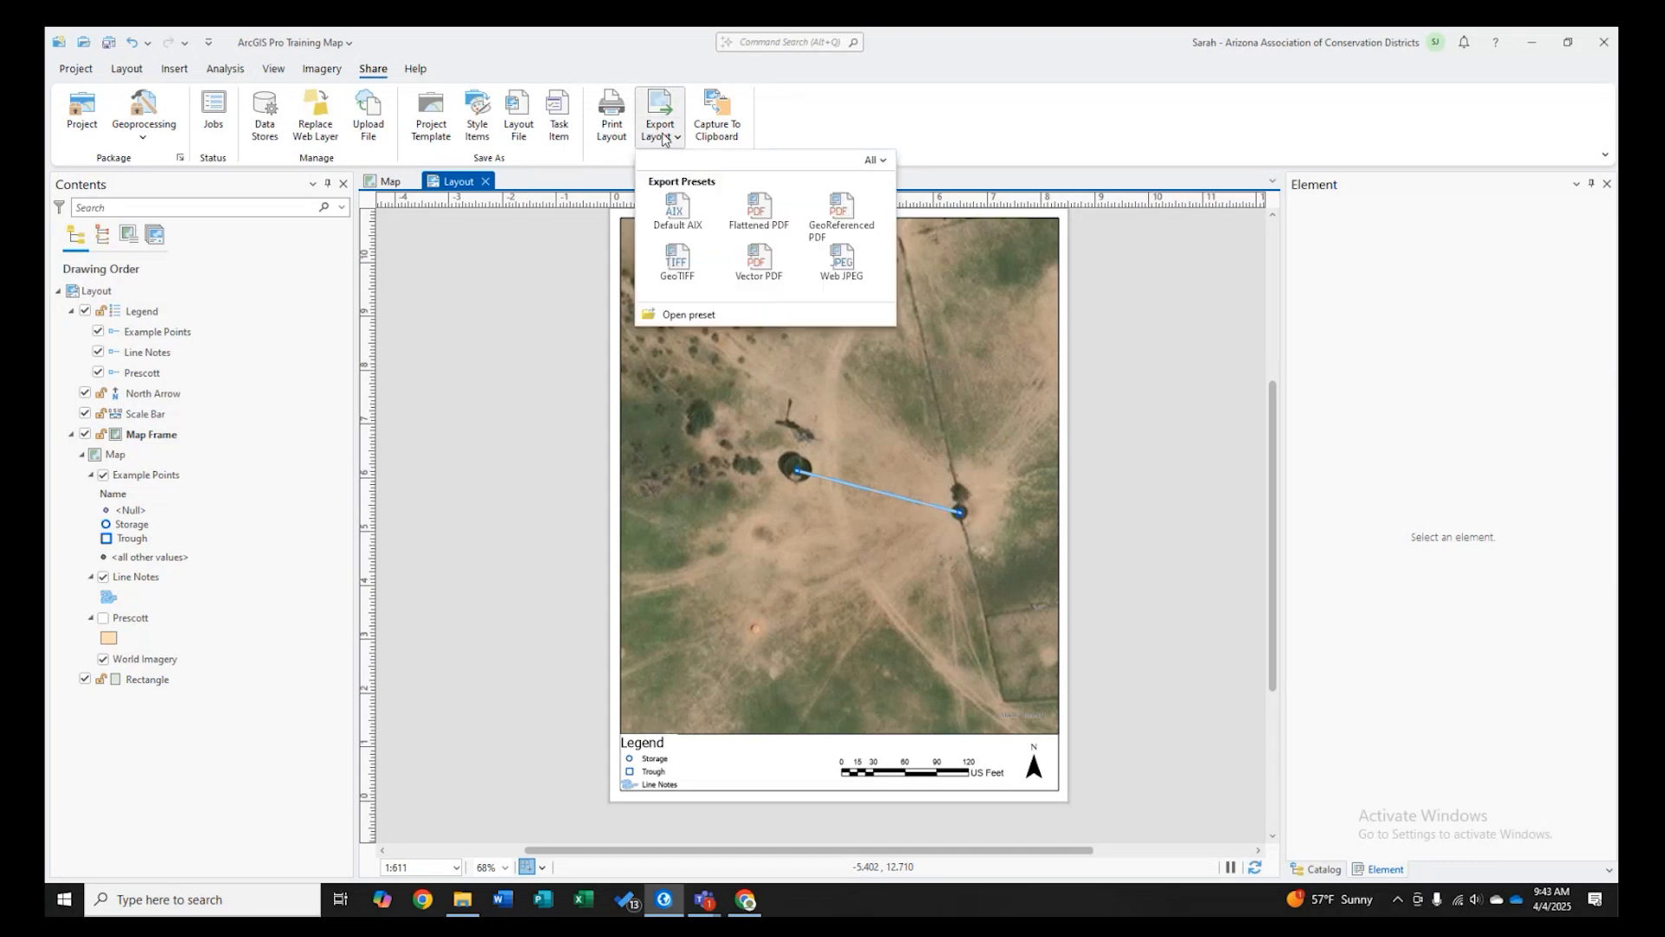
click(664, 139)
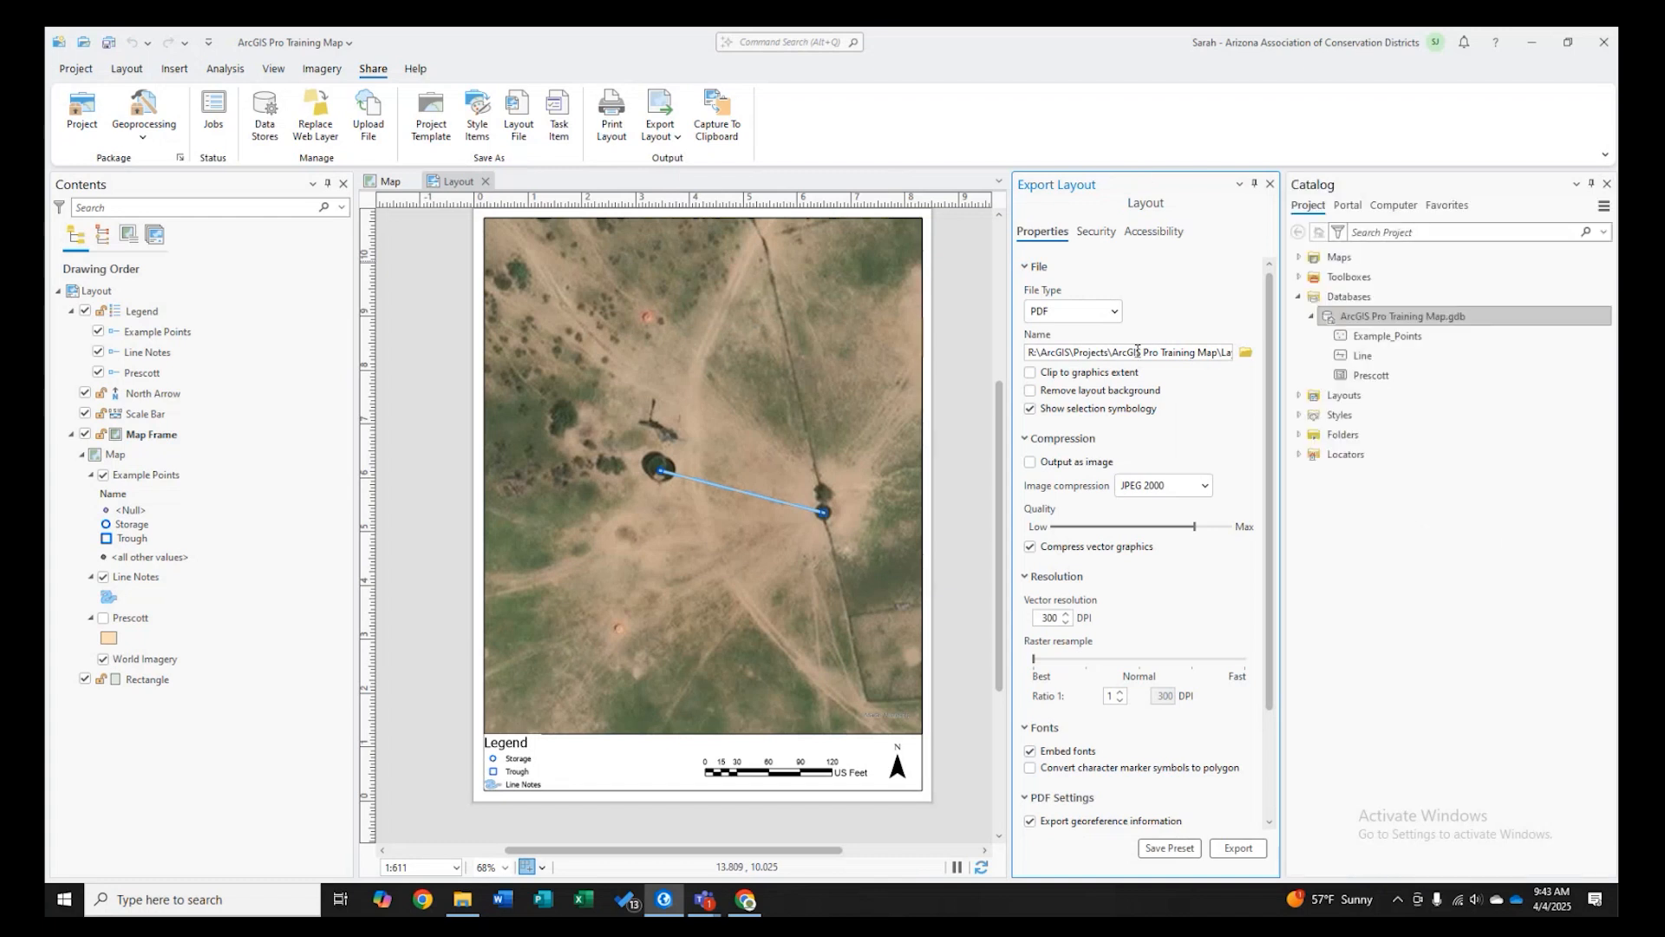
click(1607, 184)
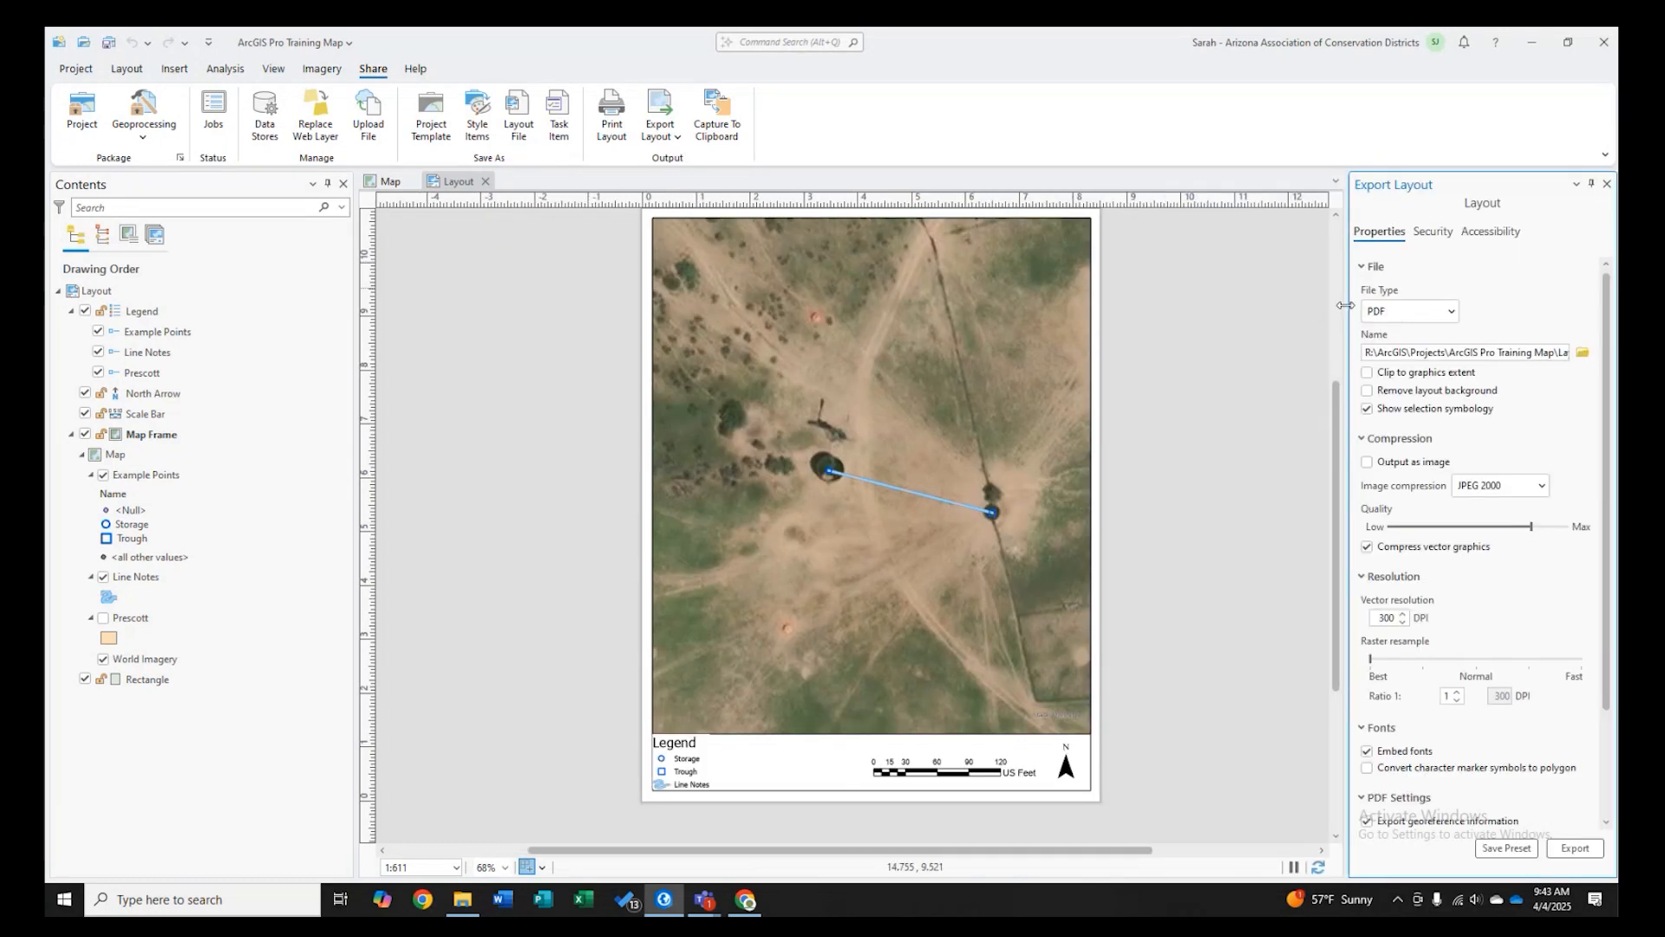
drag(1345, 305, 1170, 354)
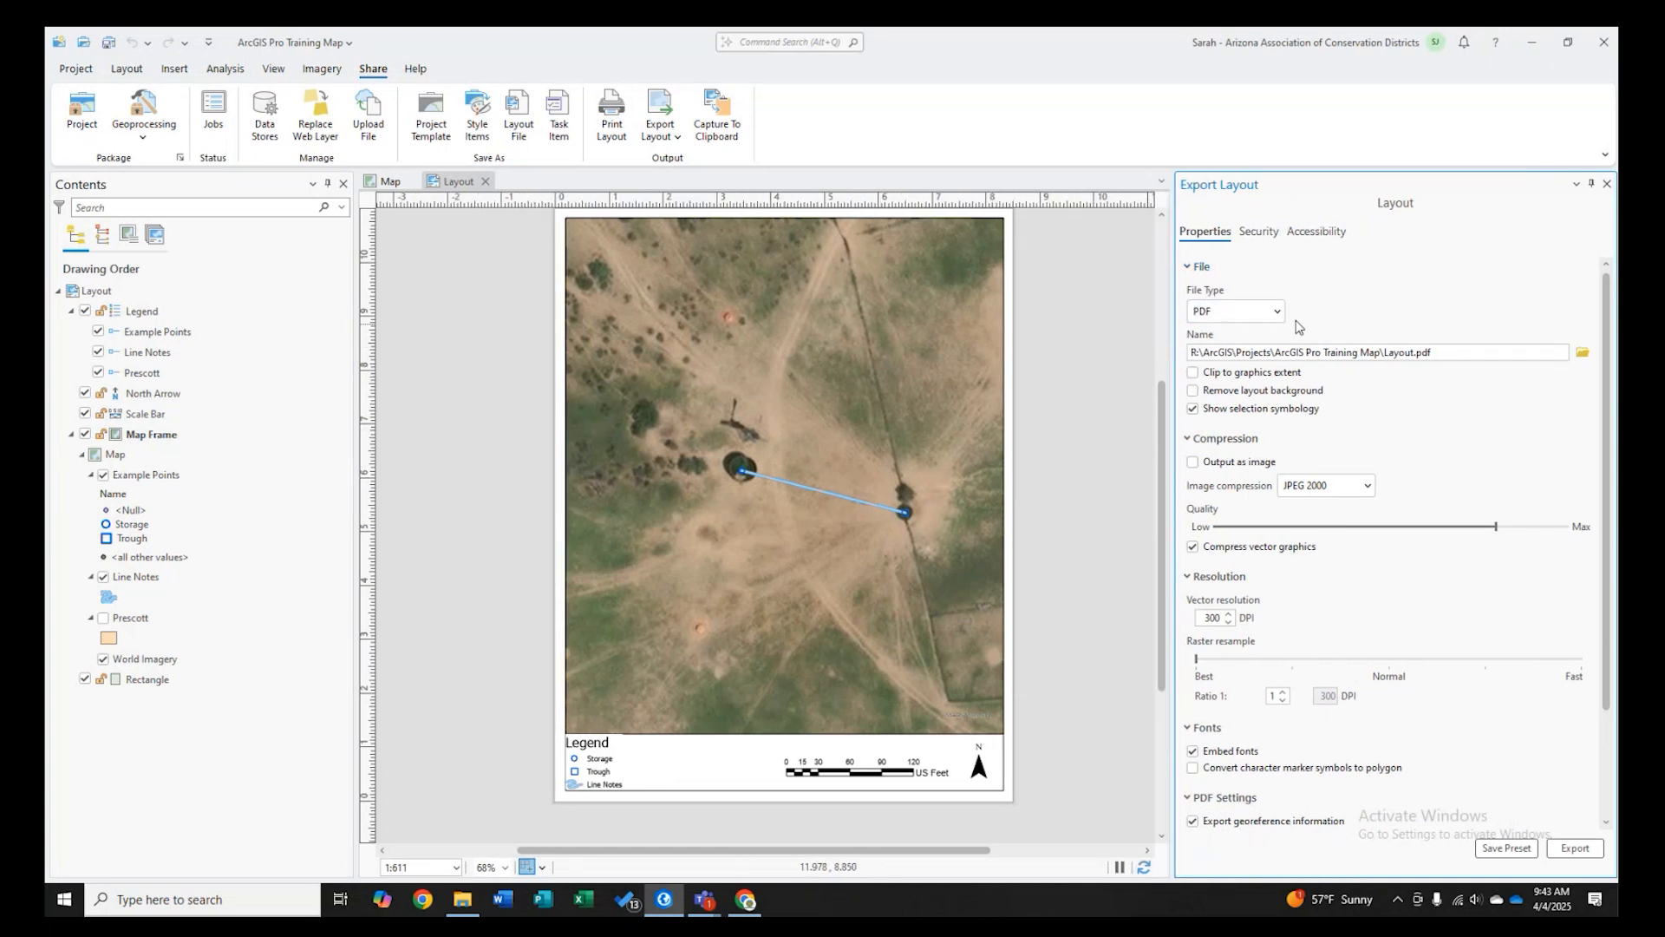
- Set the export file type to PDF and name the output file ExampleMap1
click(1232, 317)
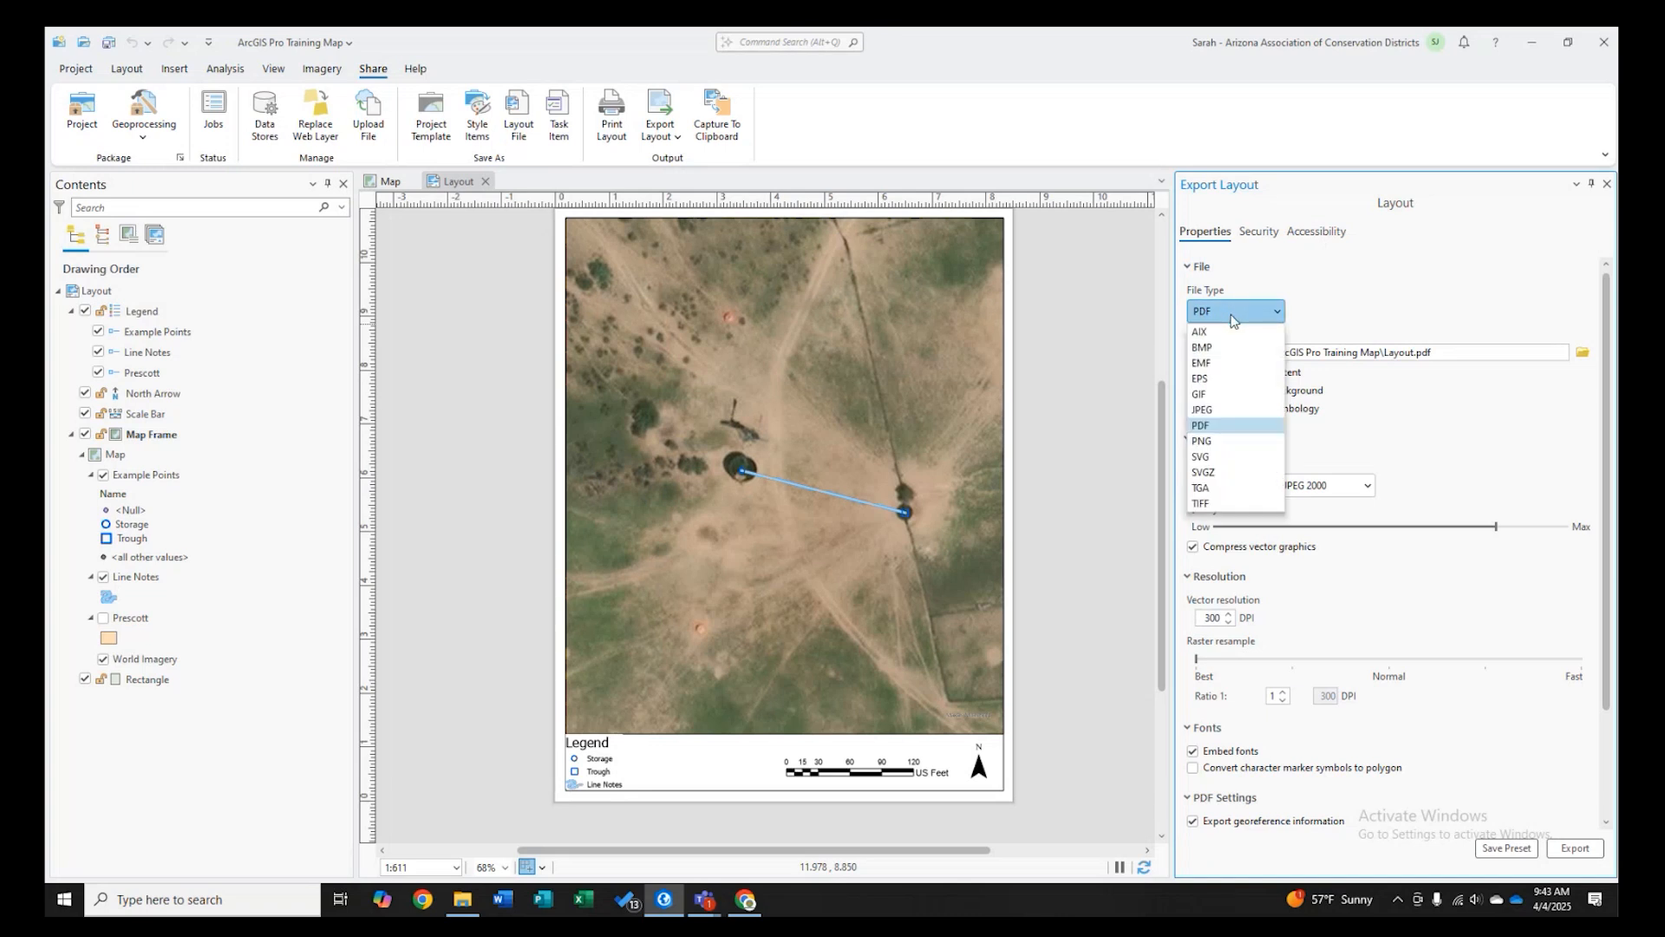
click(1212, 426)
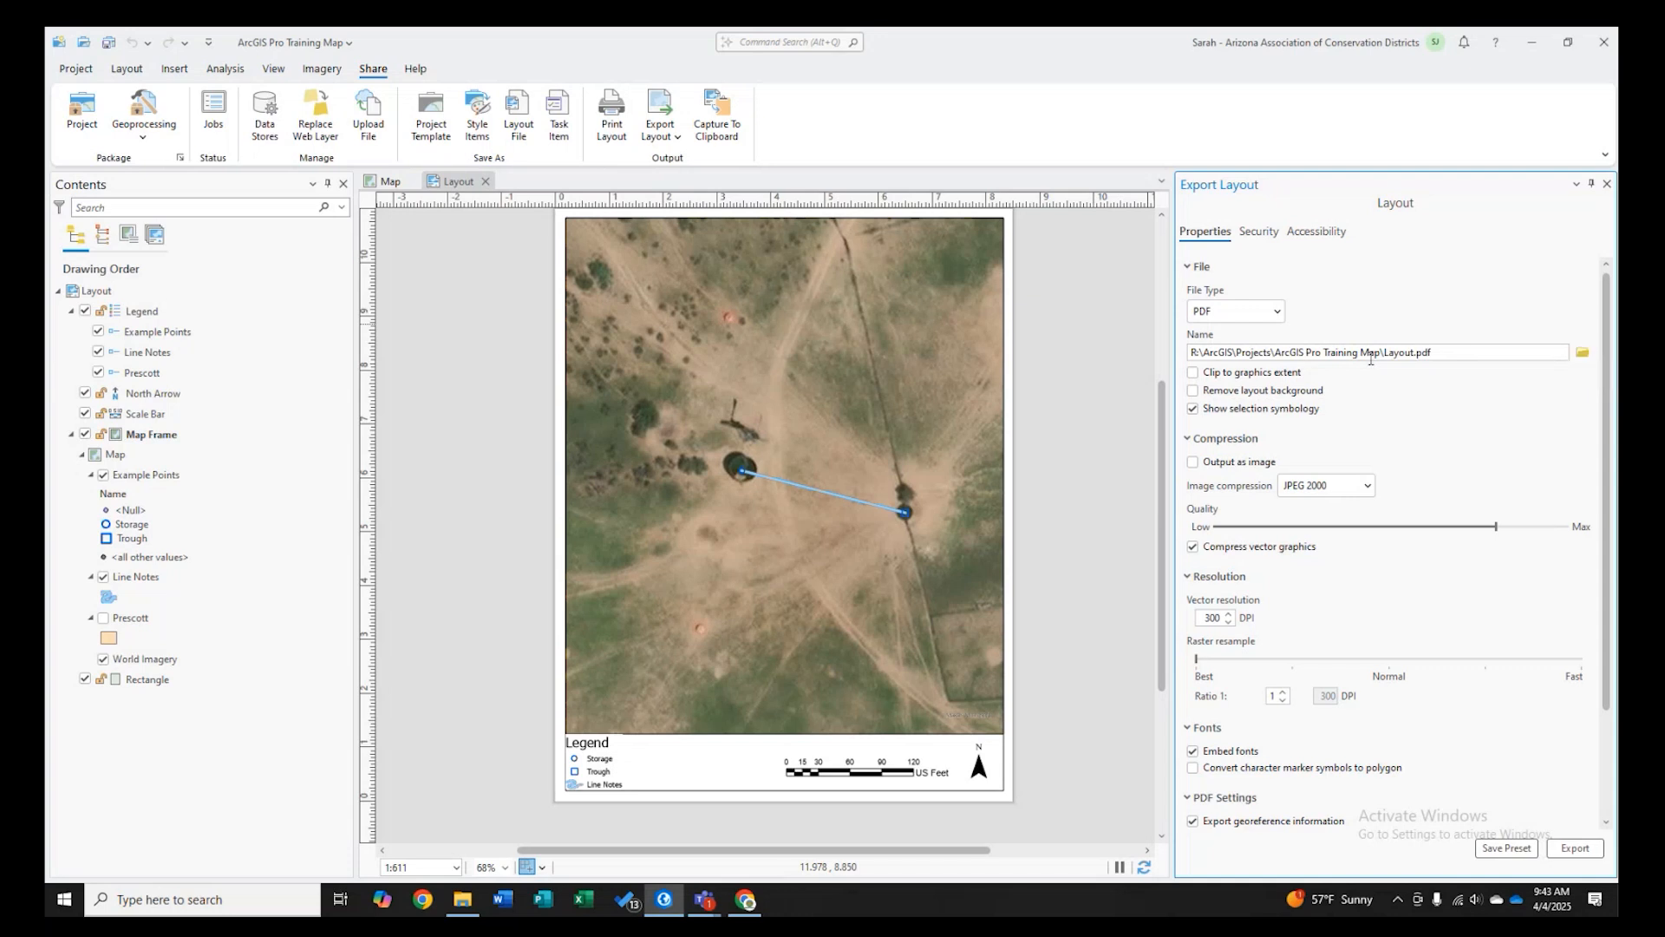
drag(1384, 352, 1430, 353)
click(1582, 352)
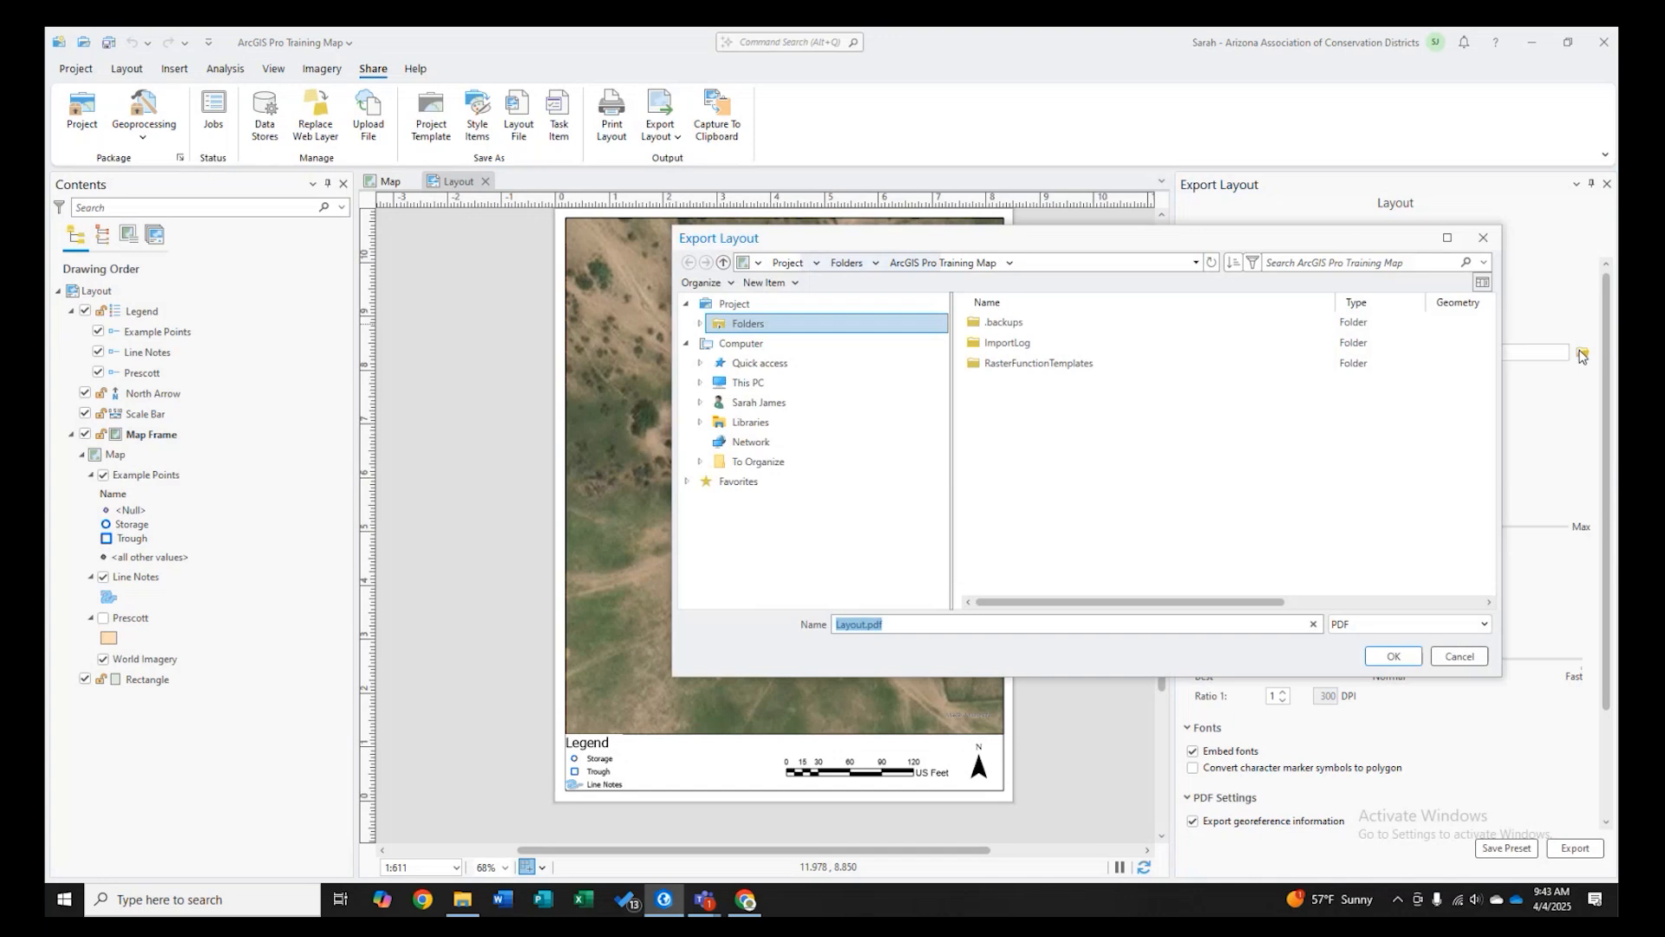
click(1484, 240)
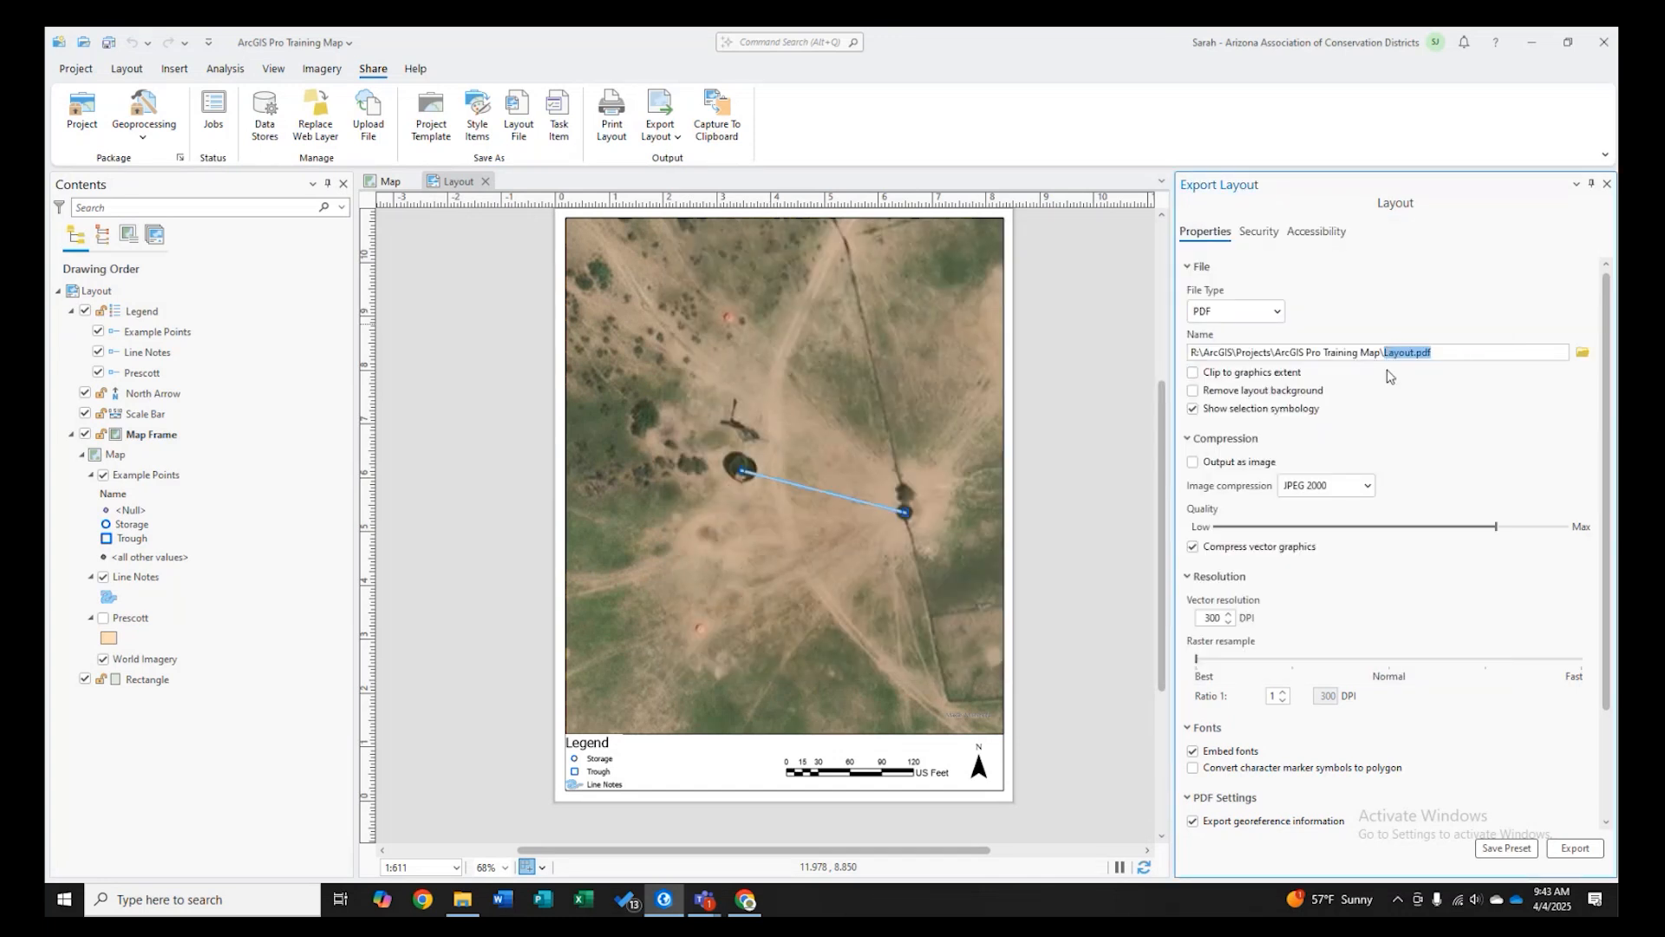
text(ExampleMap1)
click(1126, 416)
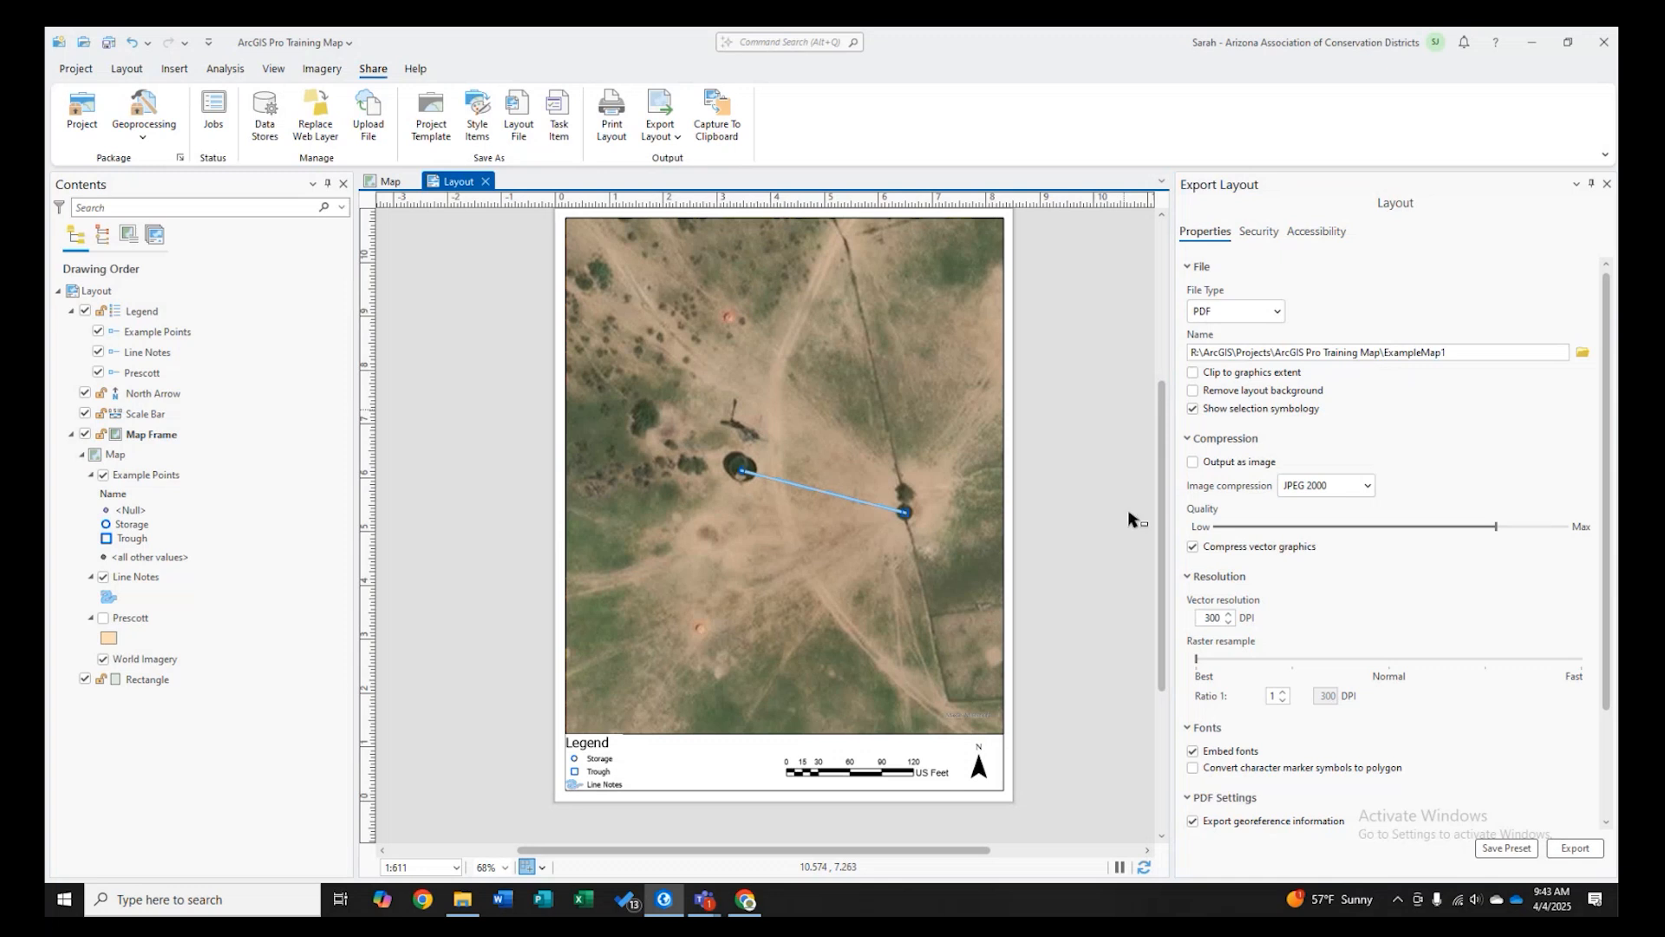
- Shift the scale bar slightly to the right on the page
click(898, 774)
drag(922, 772, 930, 779)
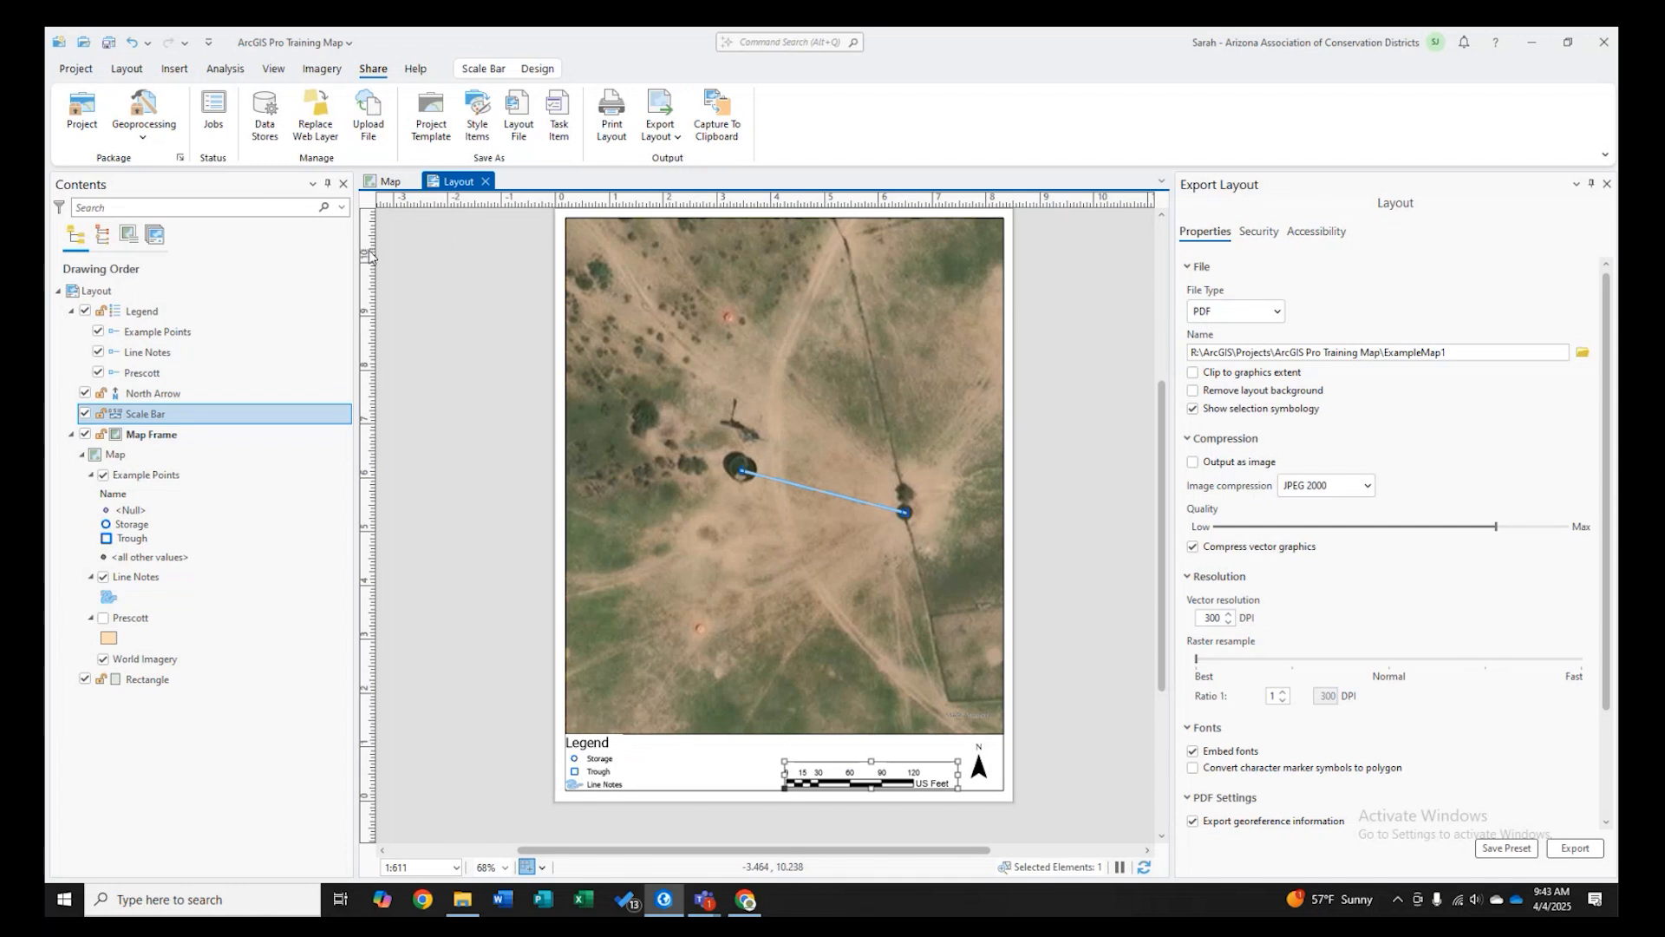
click(122, 73)
click(174, 68)
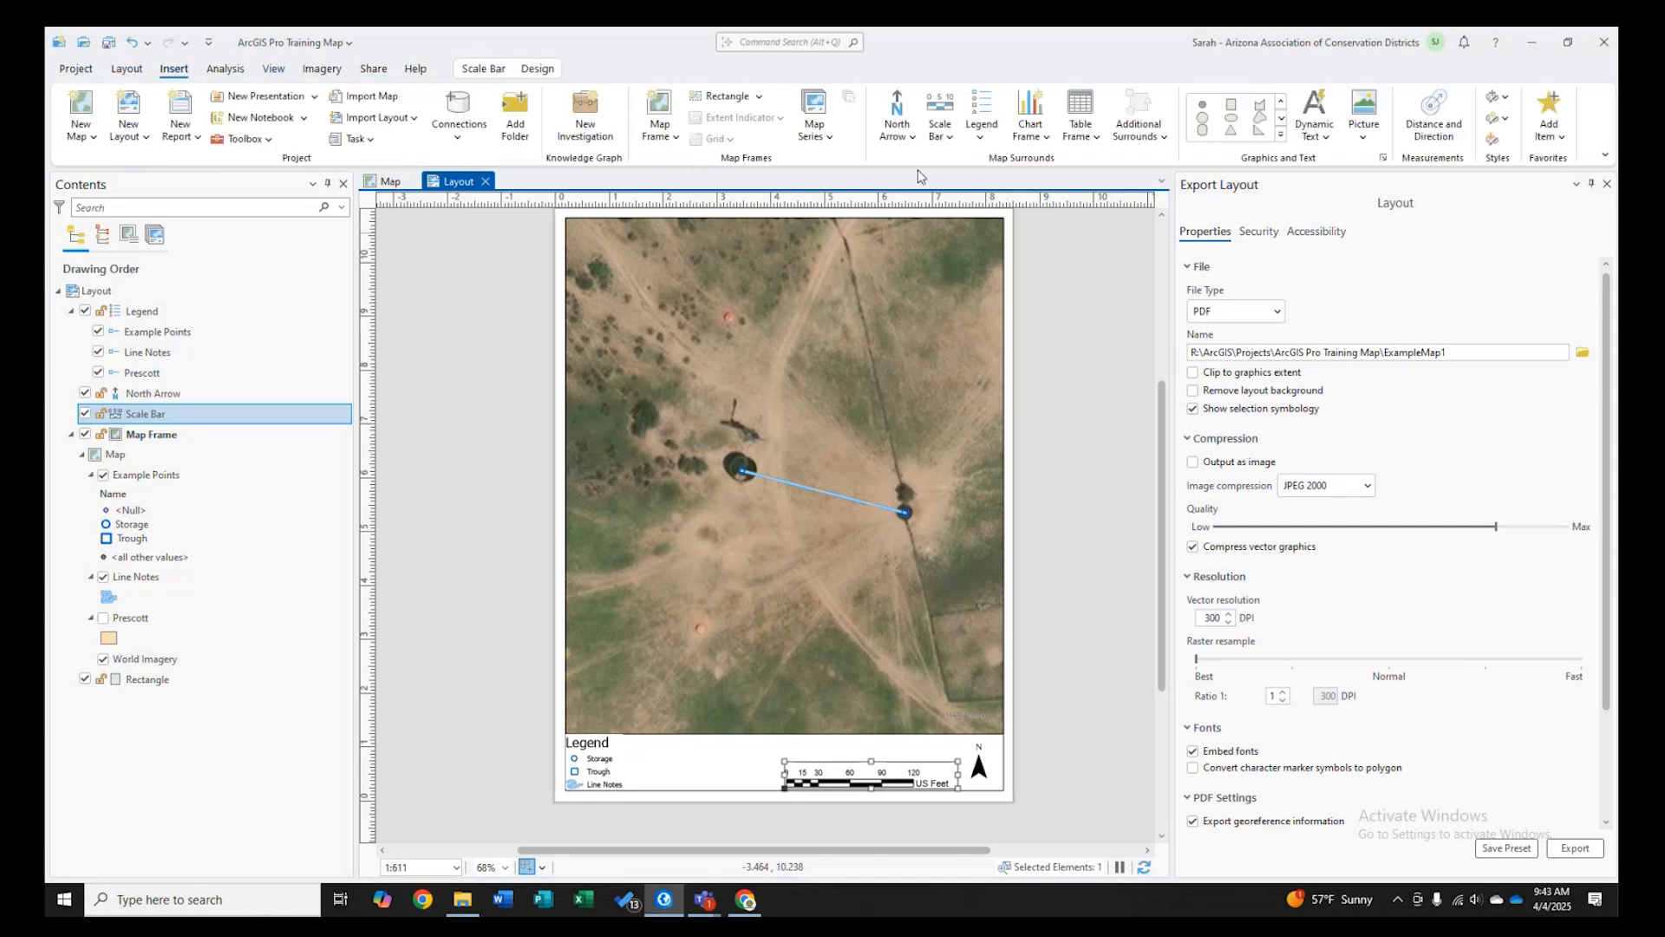
click(1281, 116)
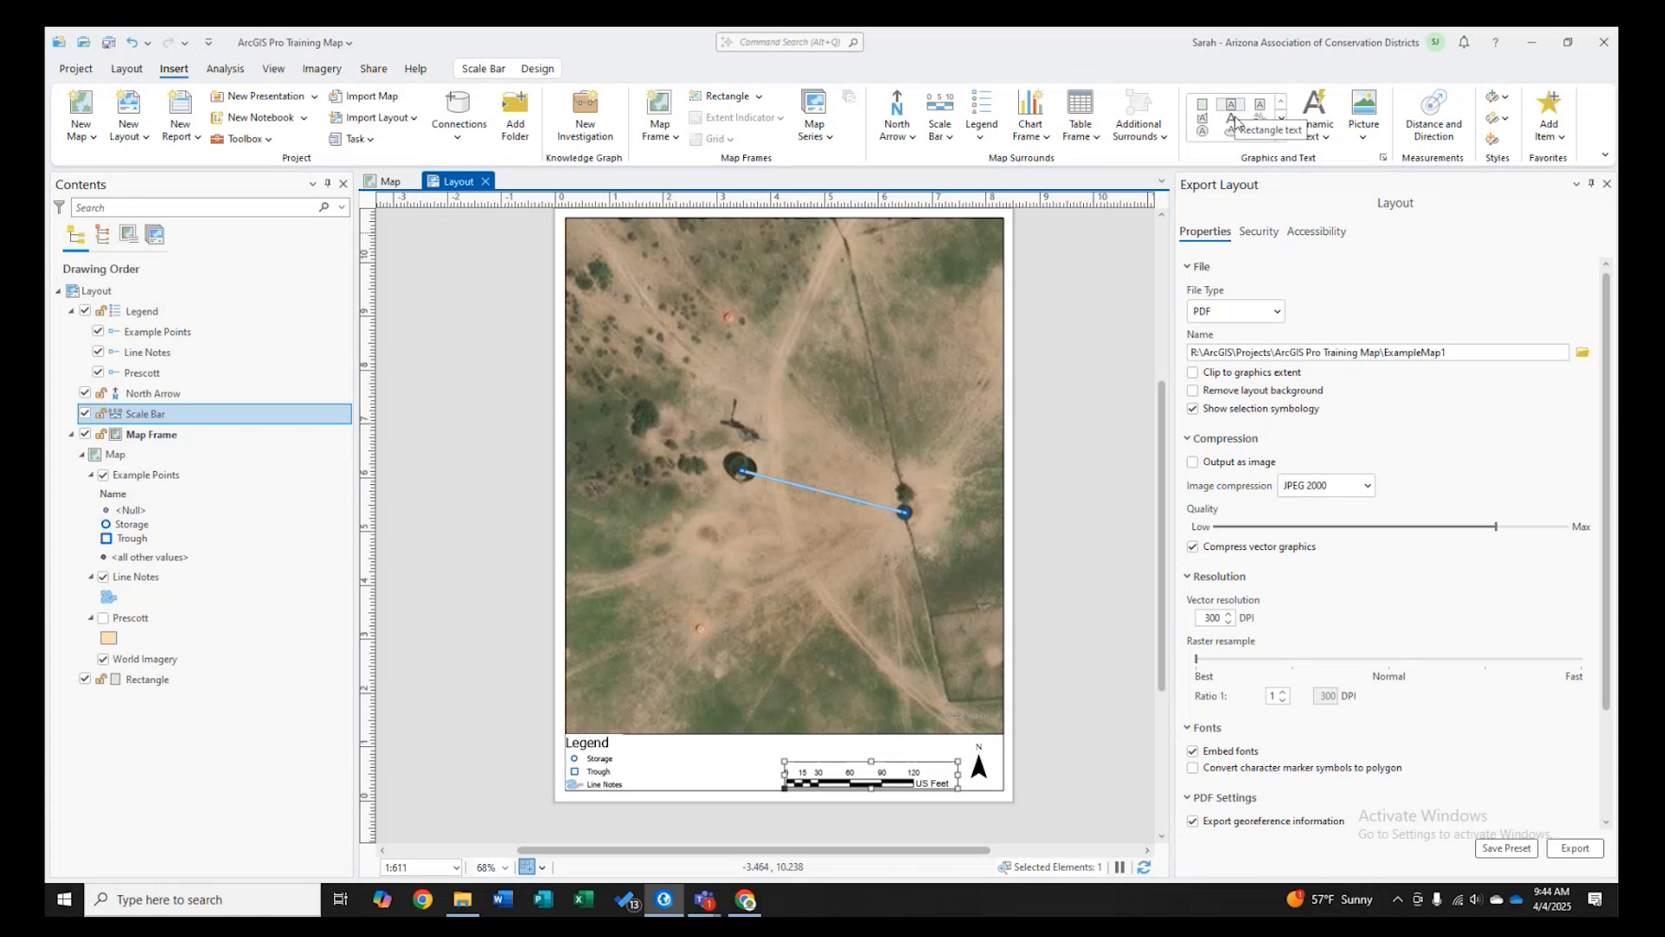
click(382, 76)
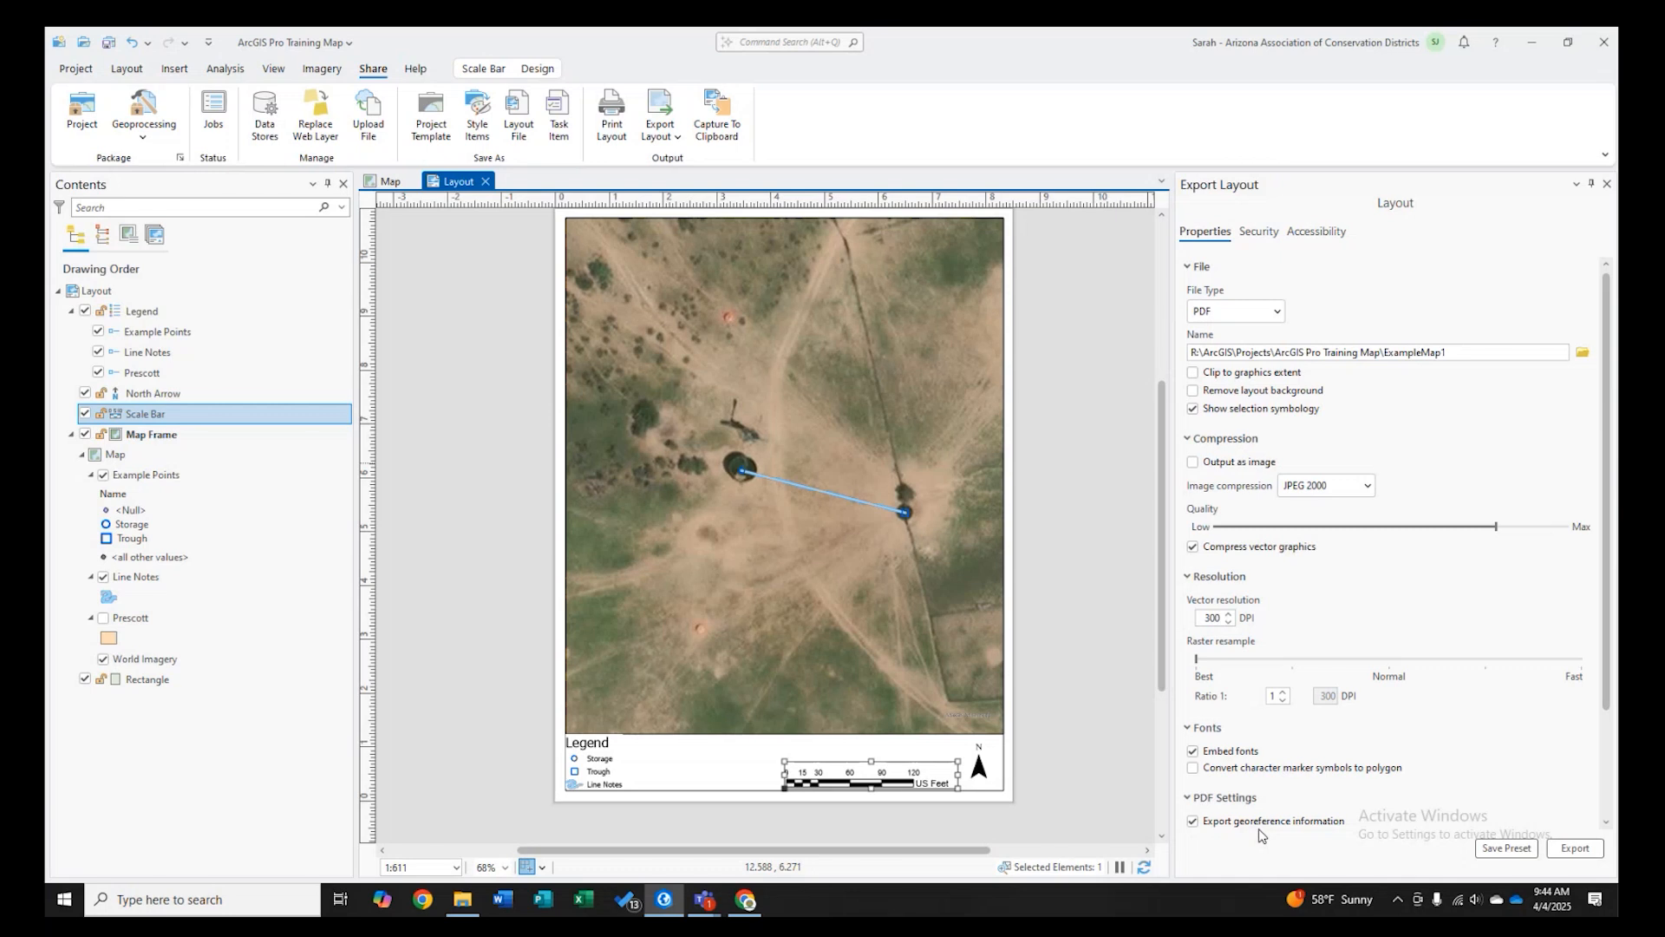
- Export the layout as a PDF with georeference information and open the exported file to review it
click(1194, 824)
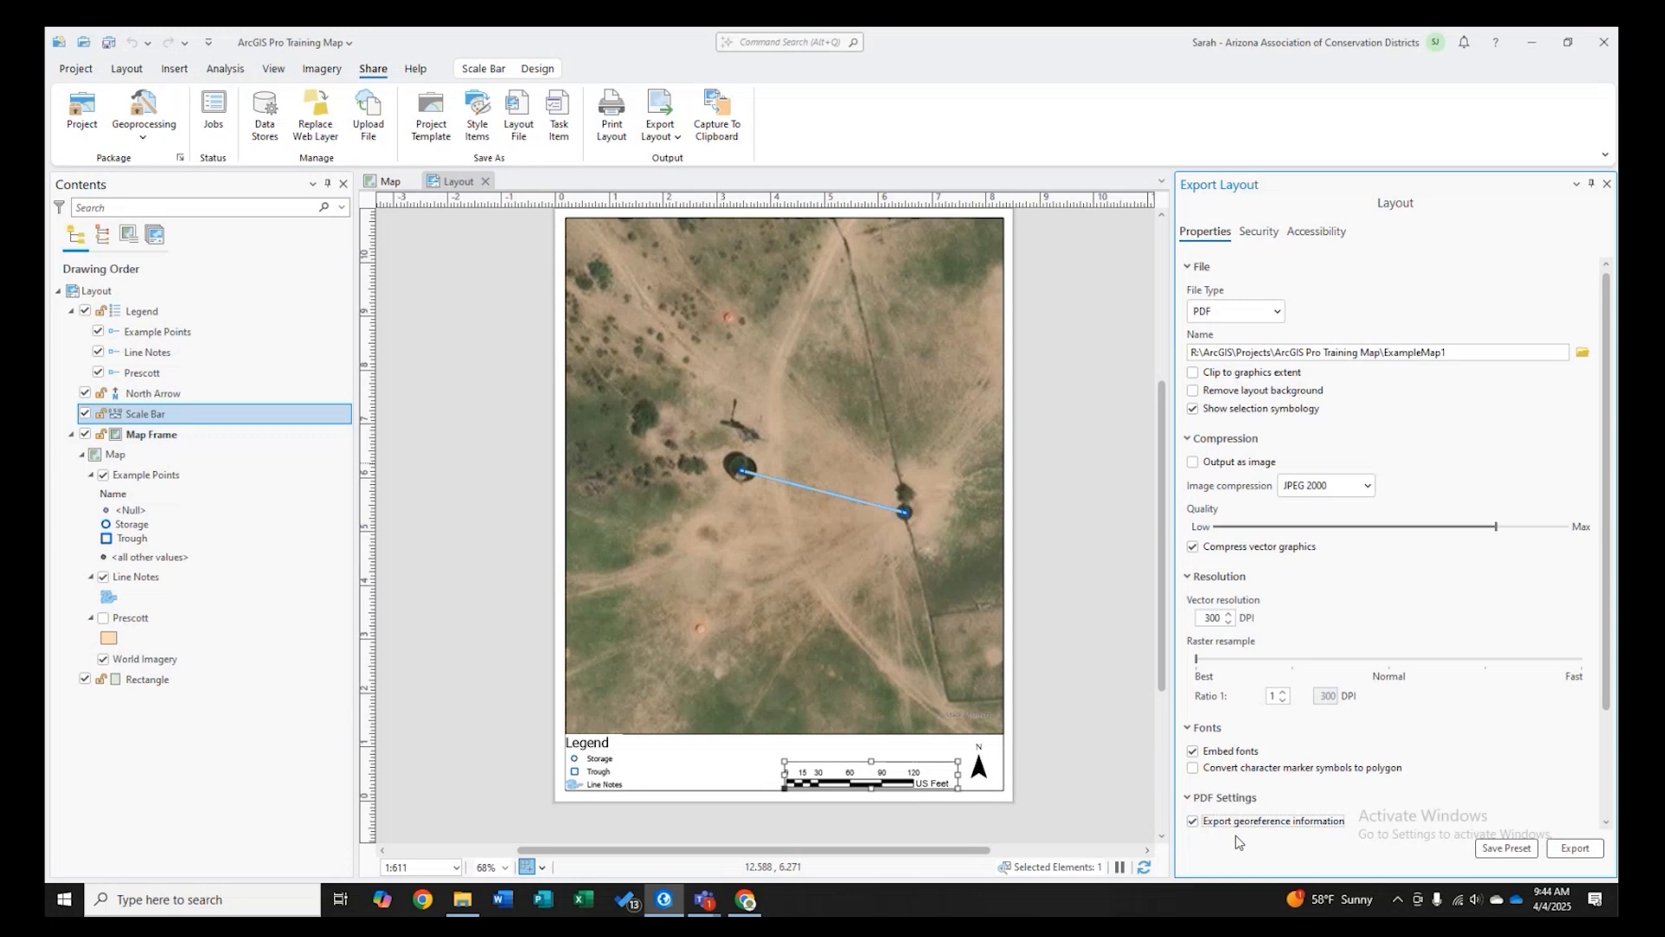
click(1575, 848)
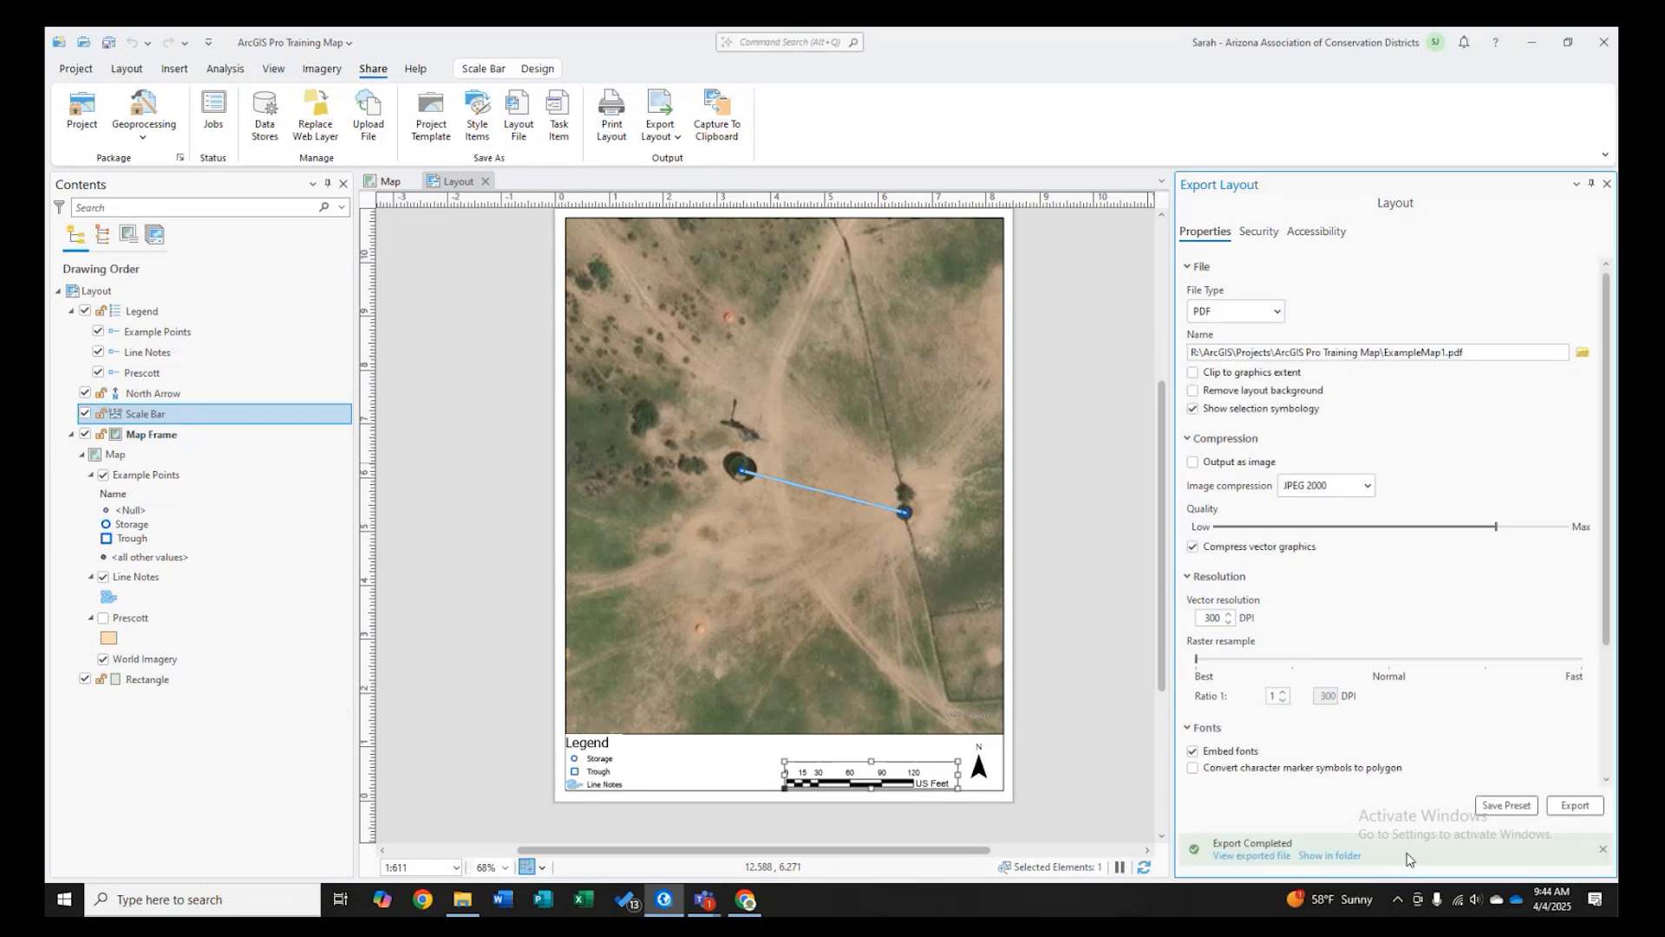
click(1263, 856)
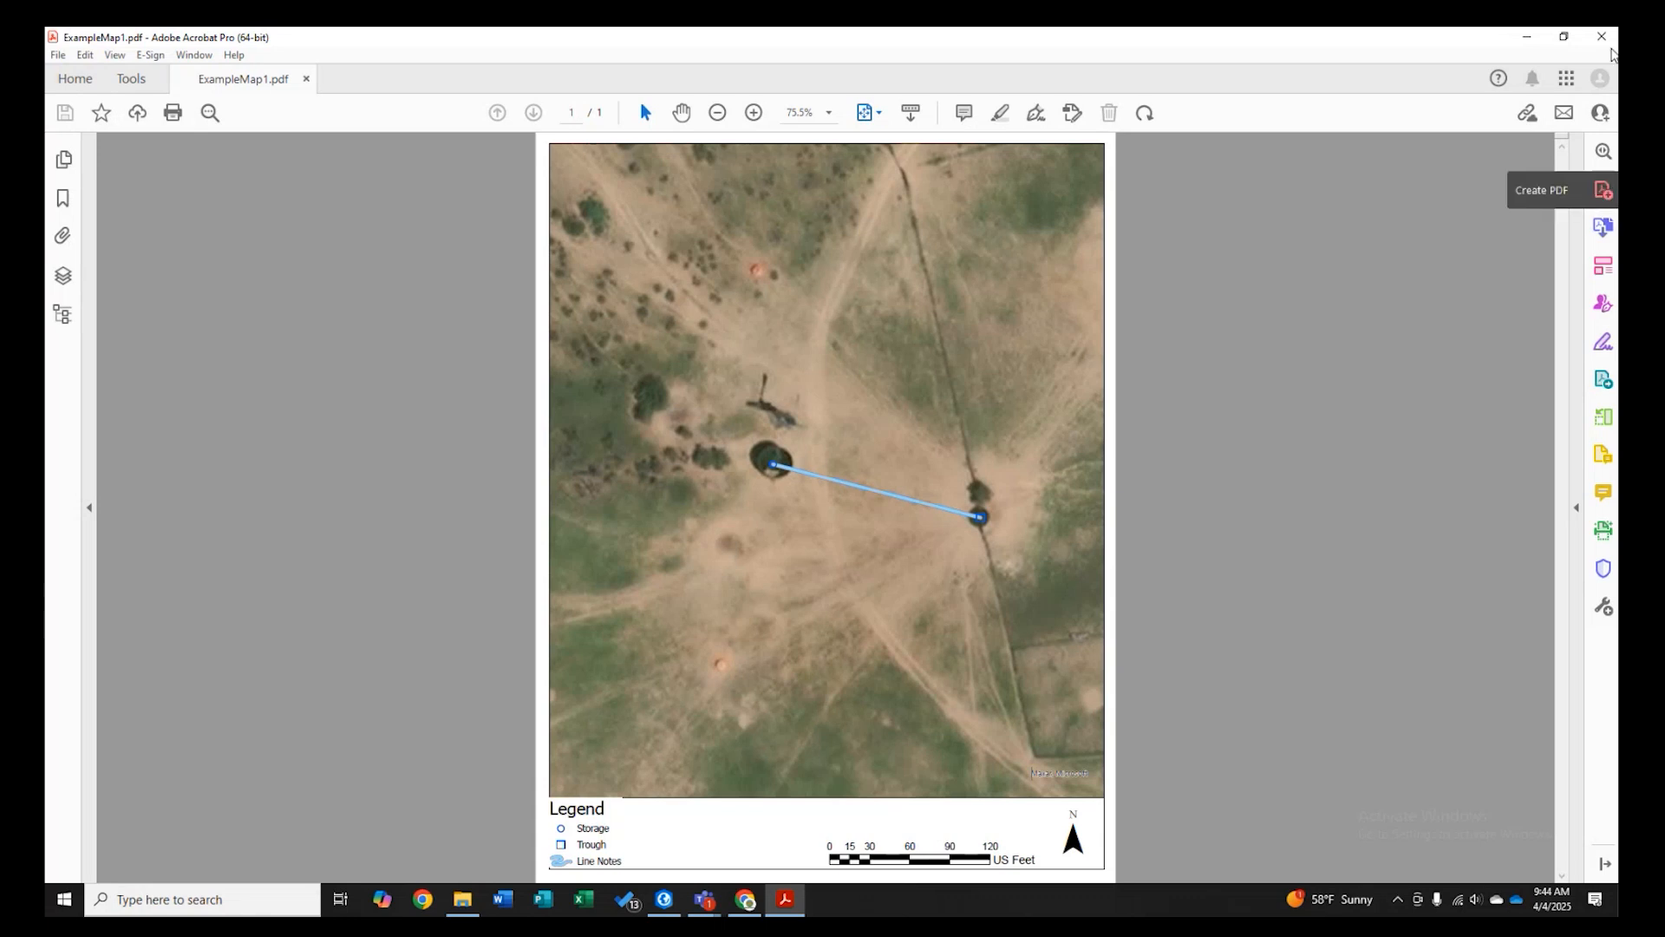
click(1603, 42)
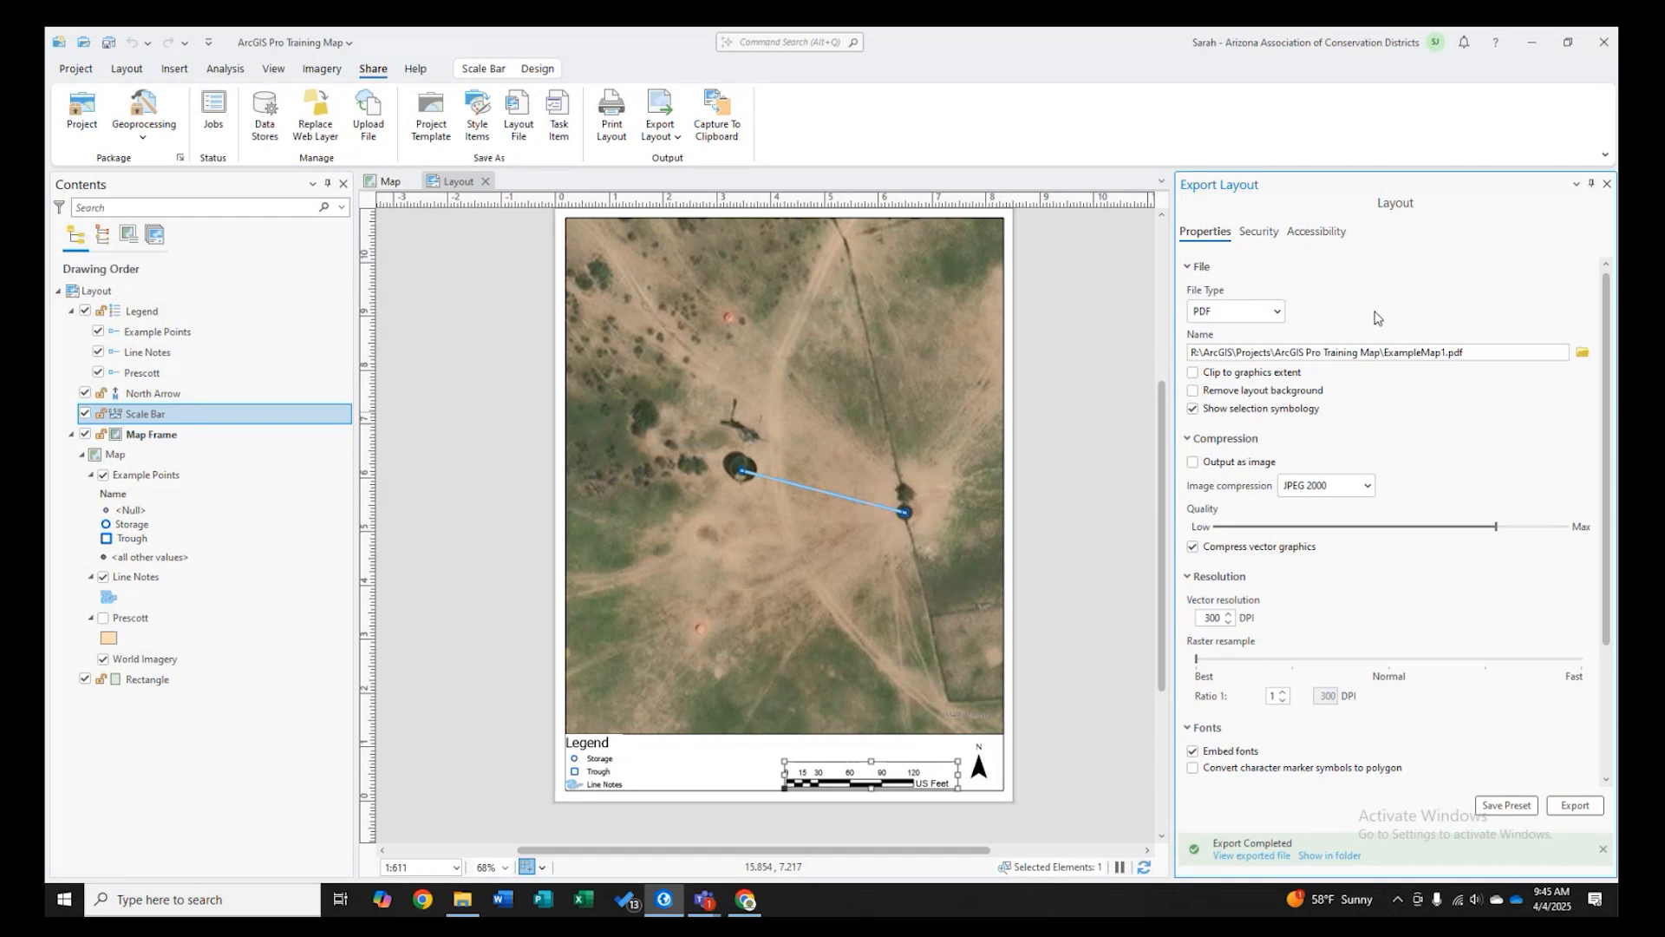
- Switch from the layout back to the map view
click(382, 181)
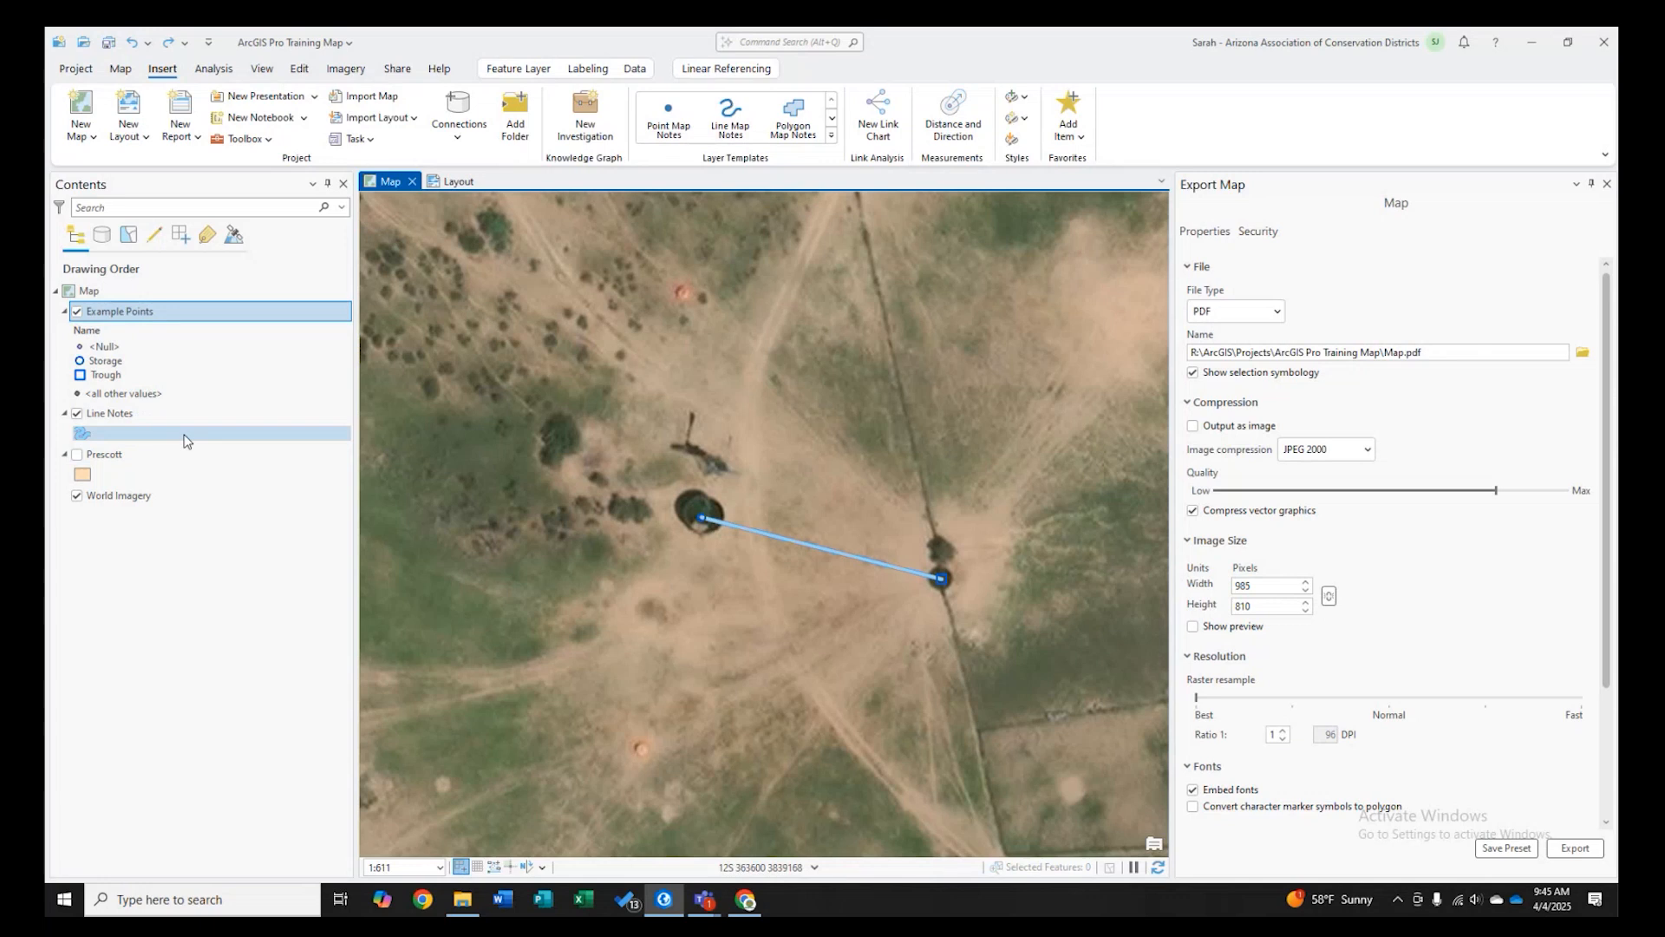
click(456, 181)
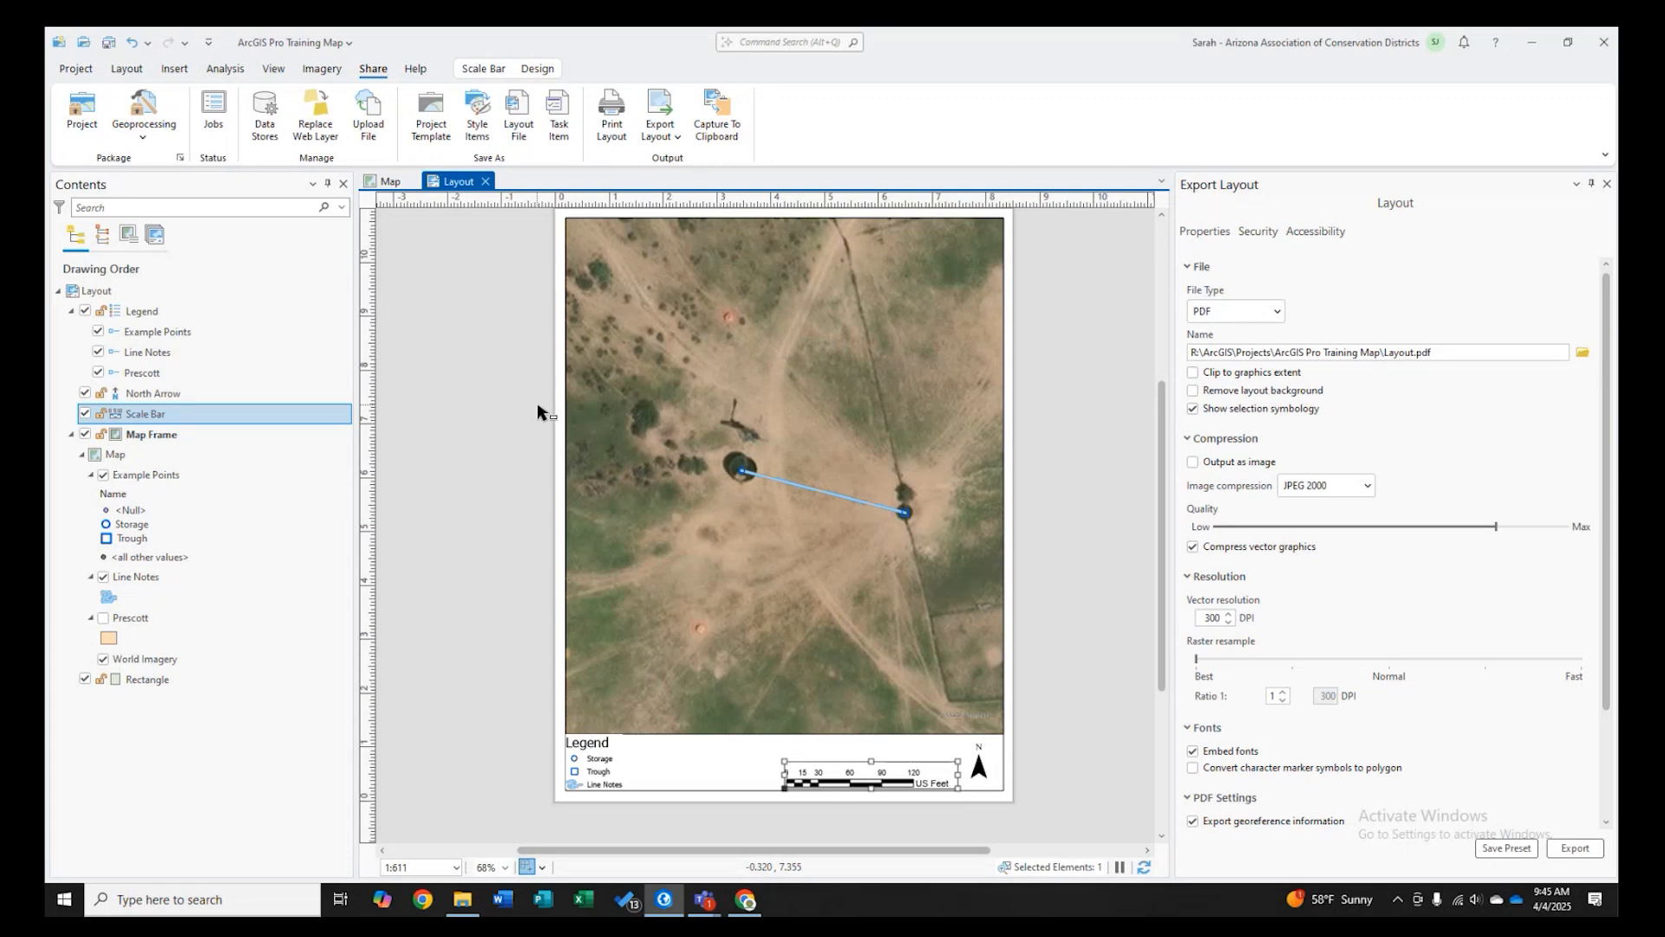
click(390, 182)
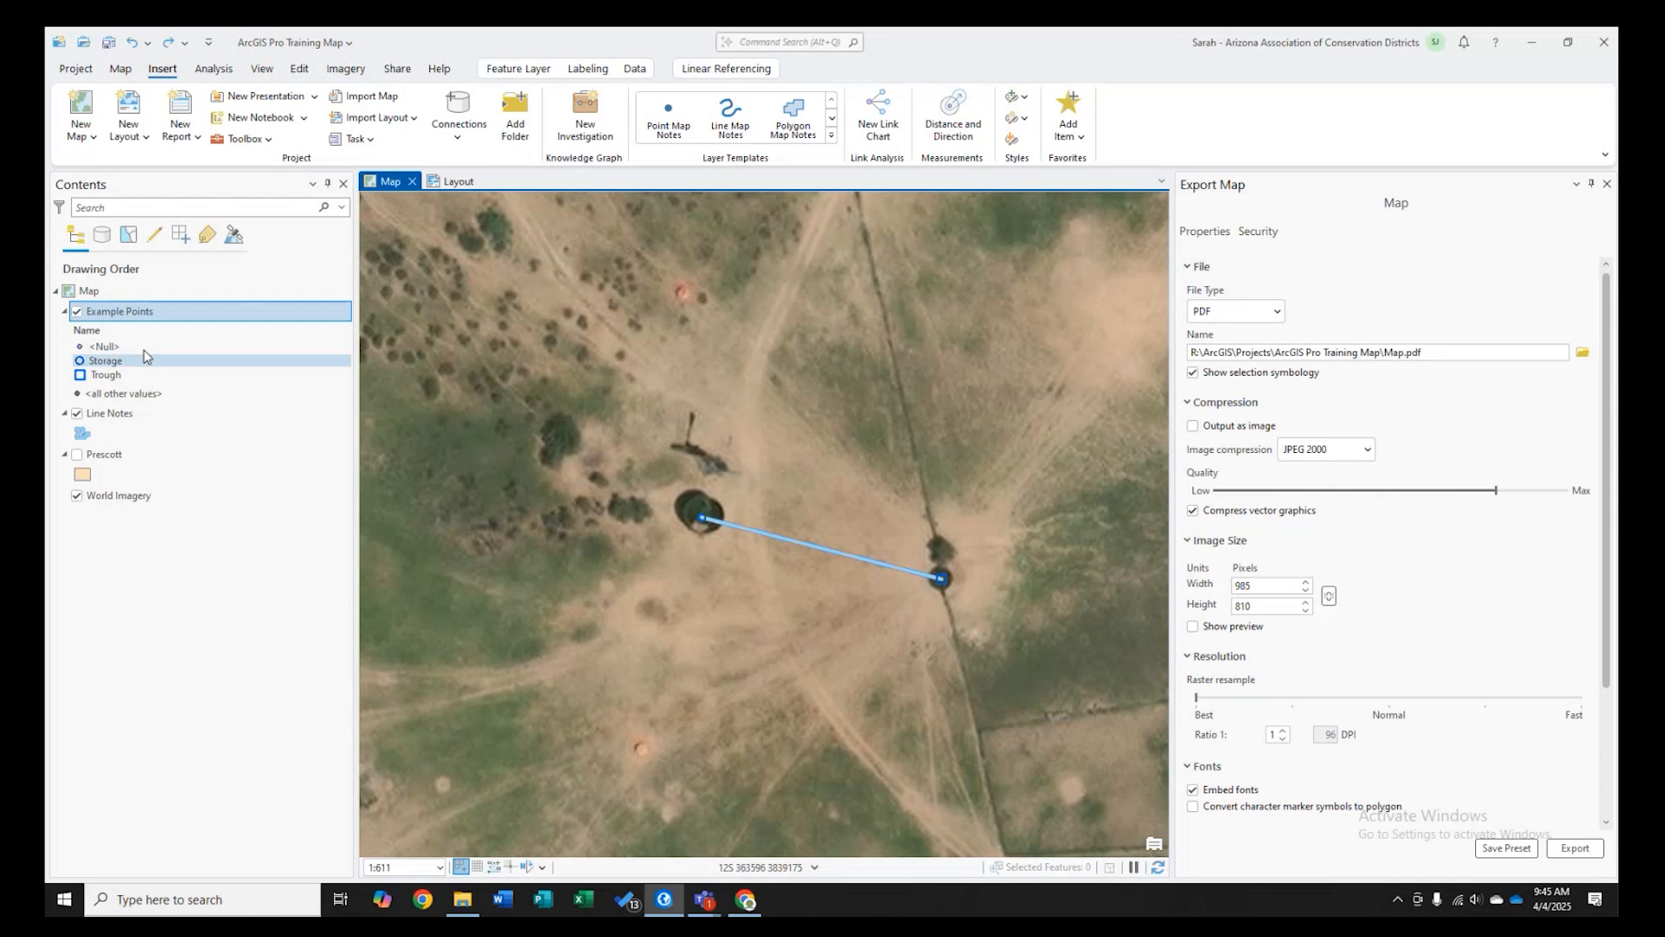
- Examine the context menu options for the Example Points and Line Notes layers
right_click(122, 307)
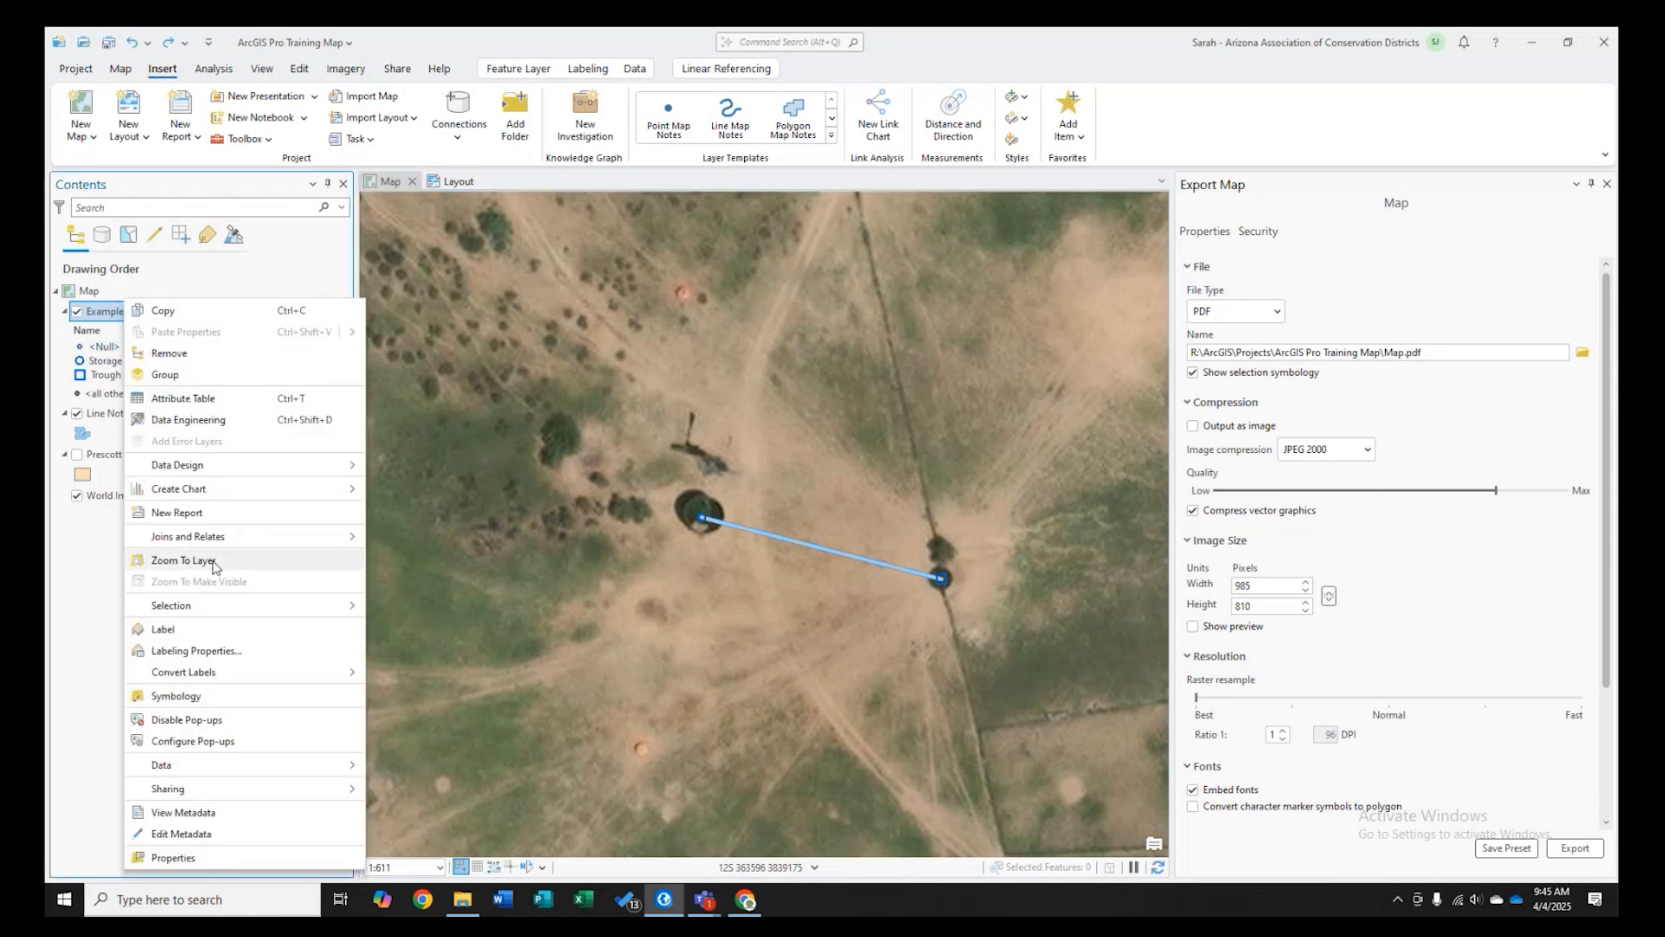
click(116, 596)
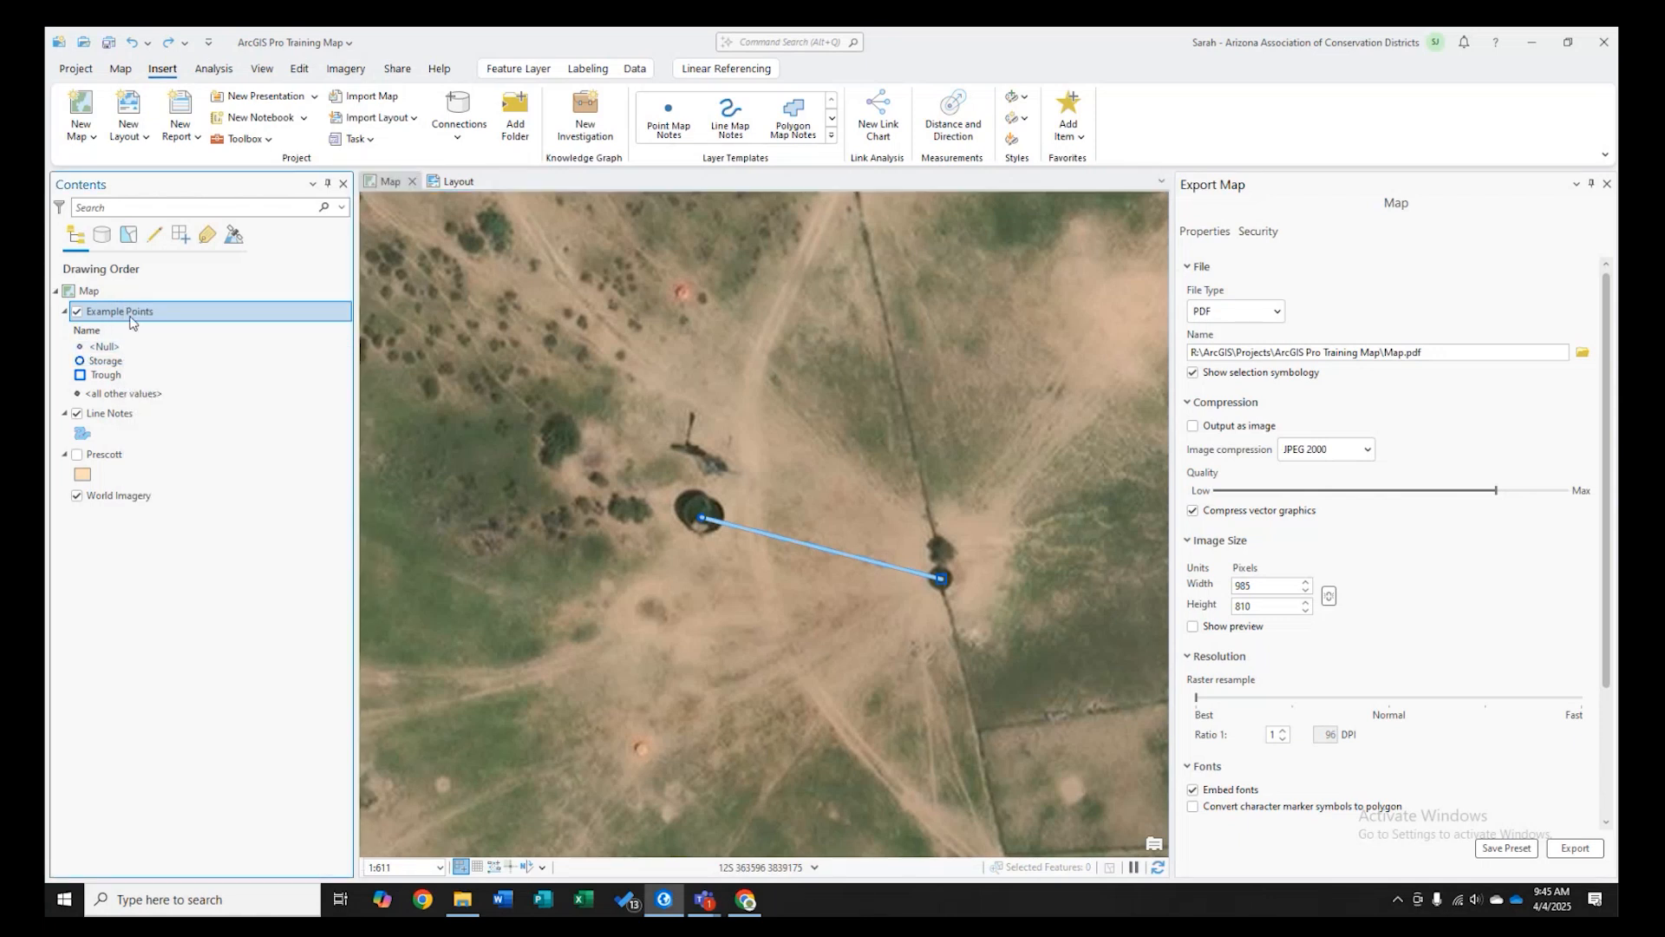
right_click(133, 321)
mouse_move(173, 605)
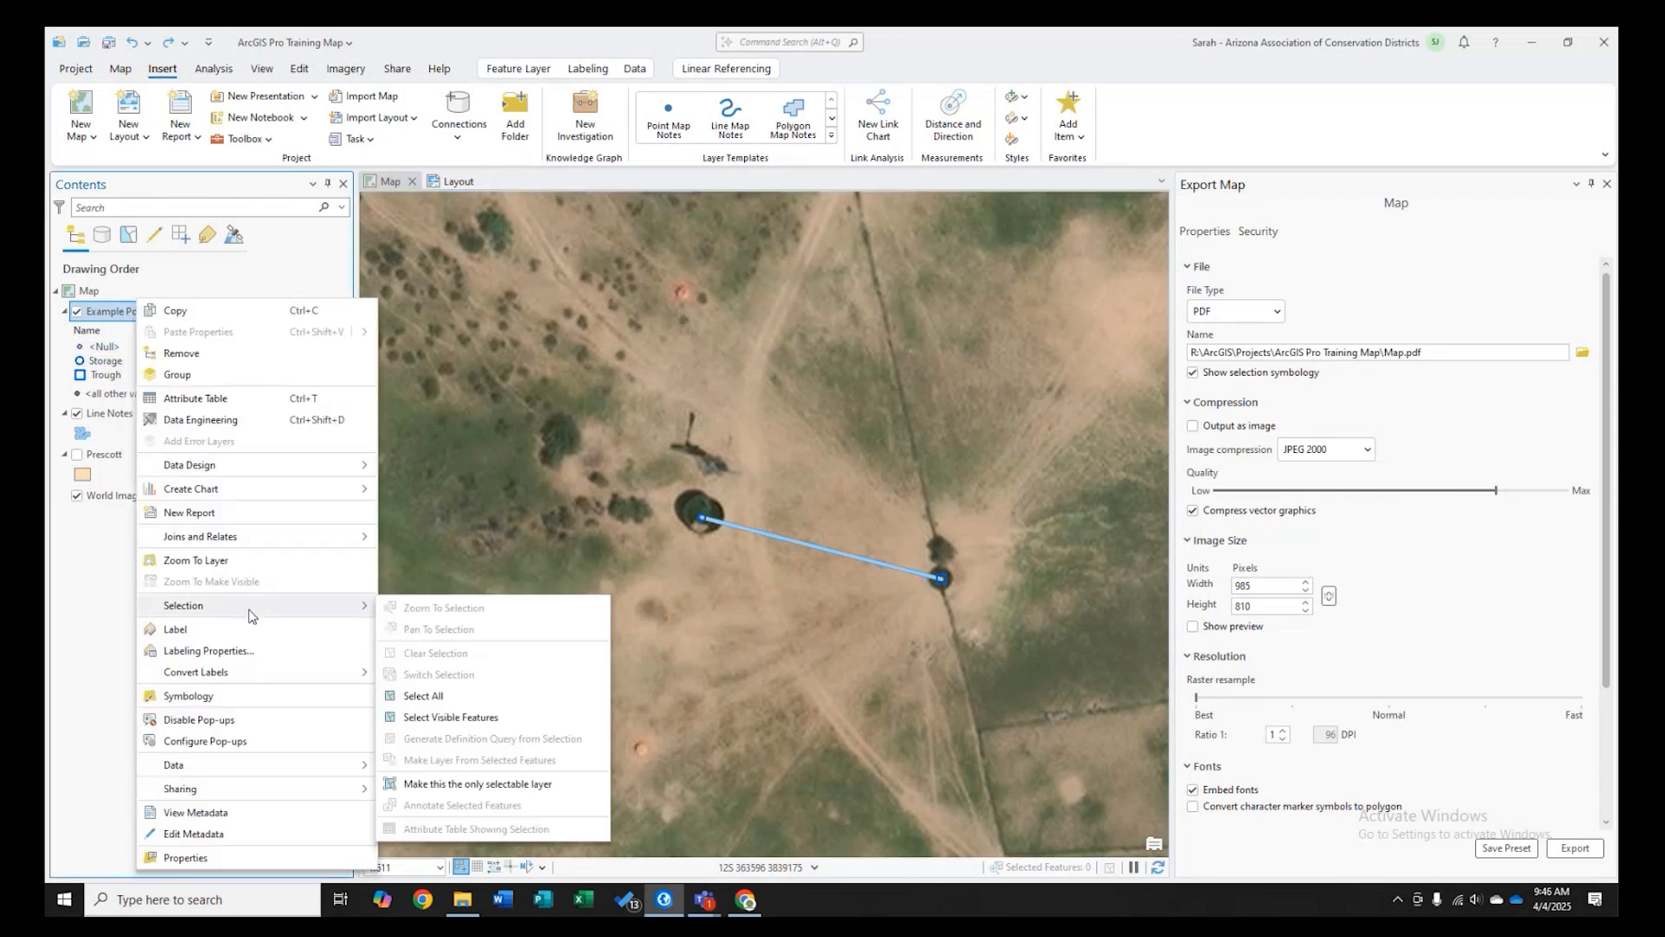
click(103, 636)
right_click(128, 314)
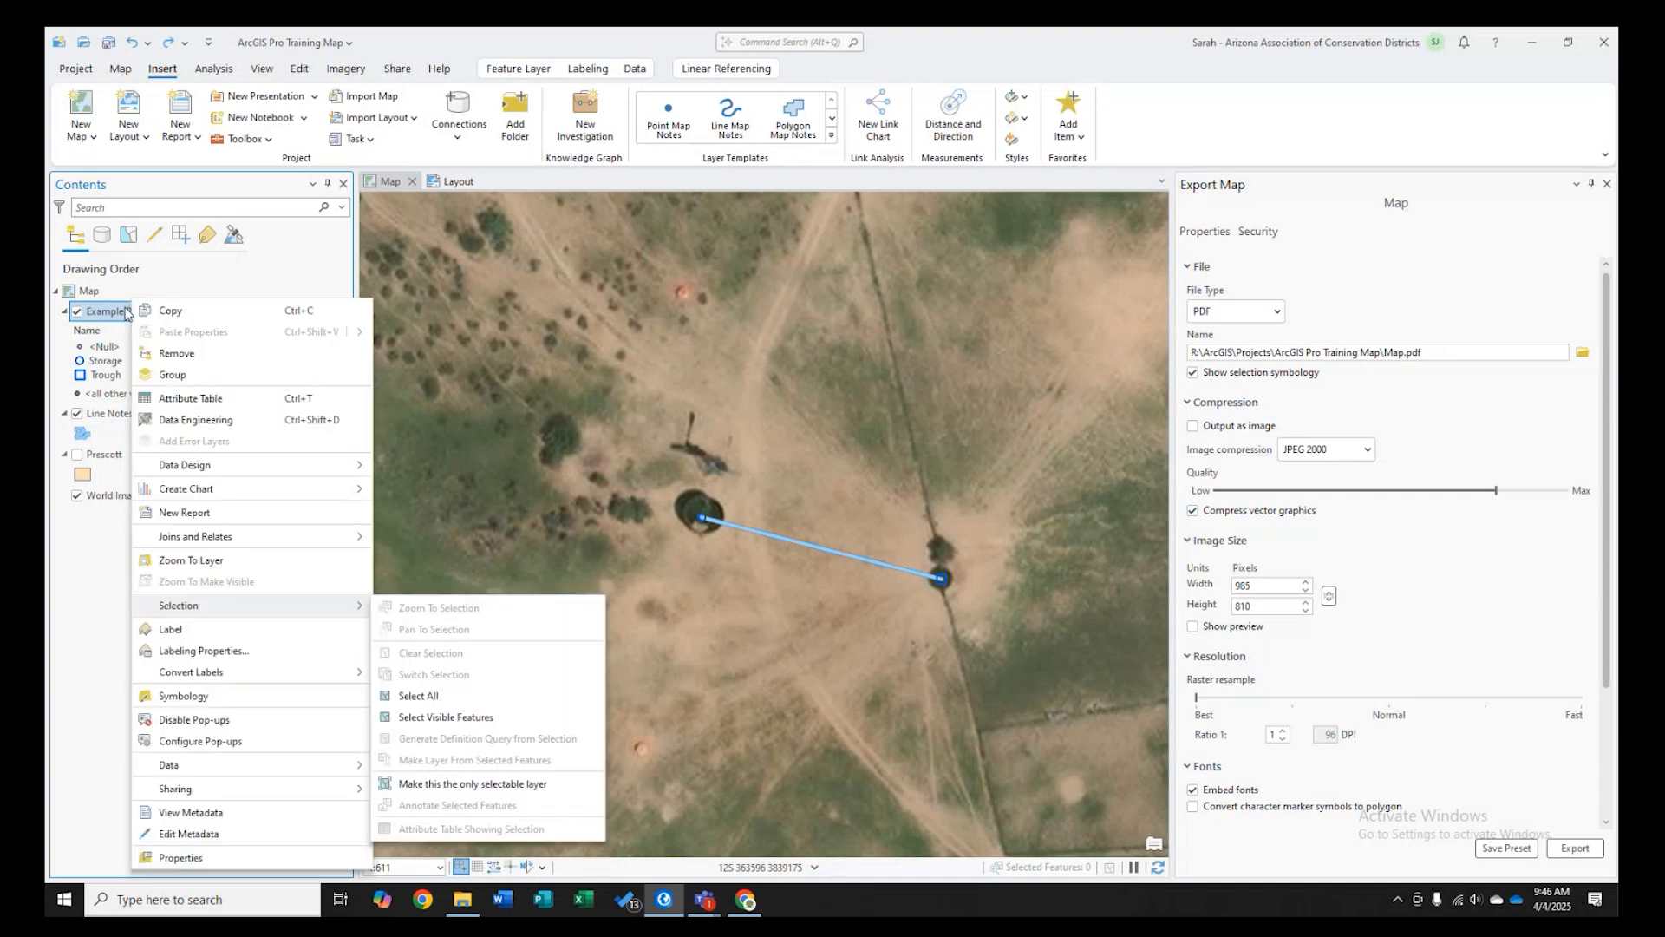
click(98, 587)
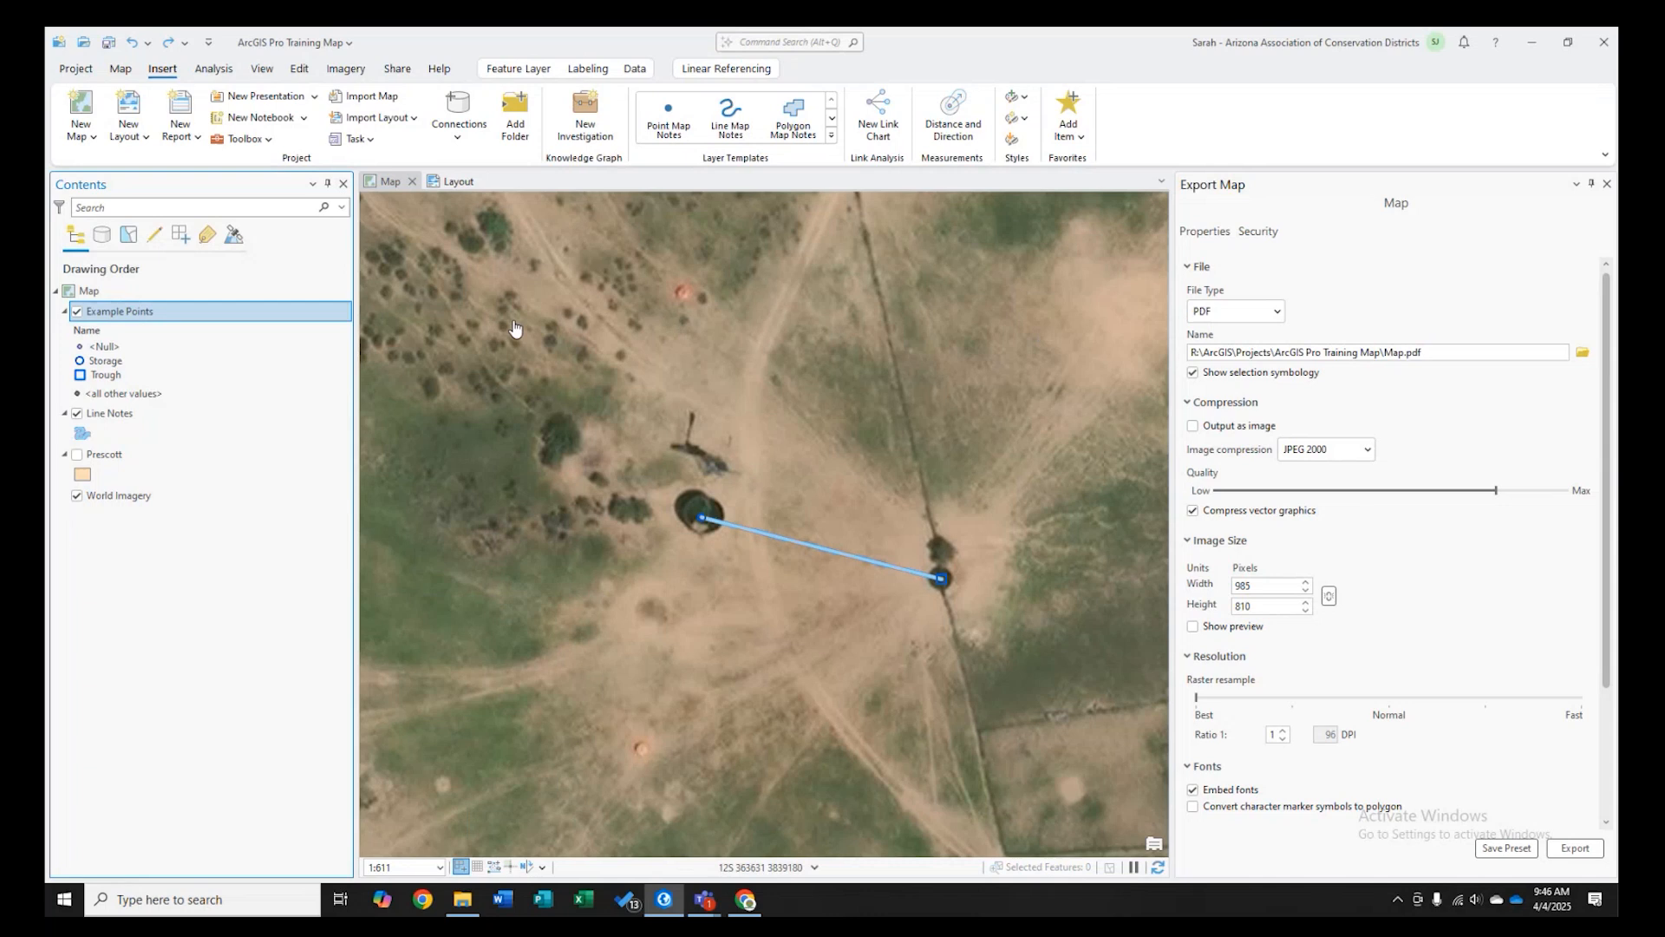
right_click(120, 415)
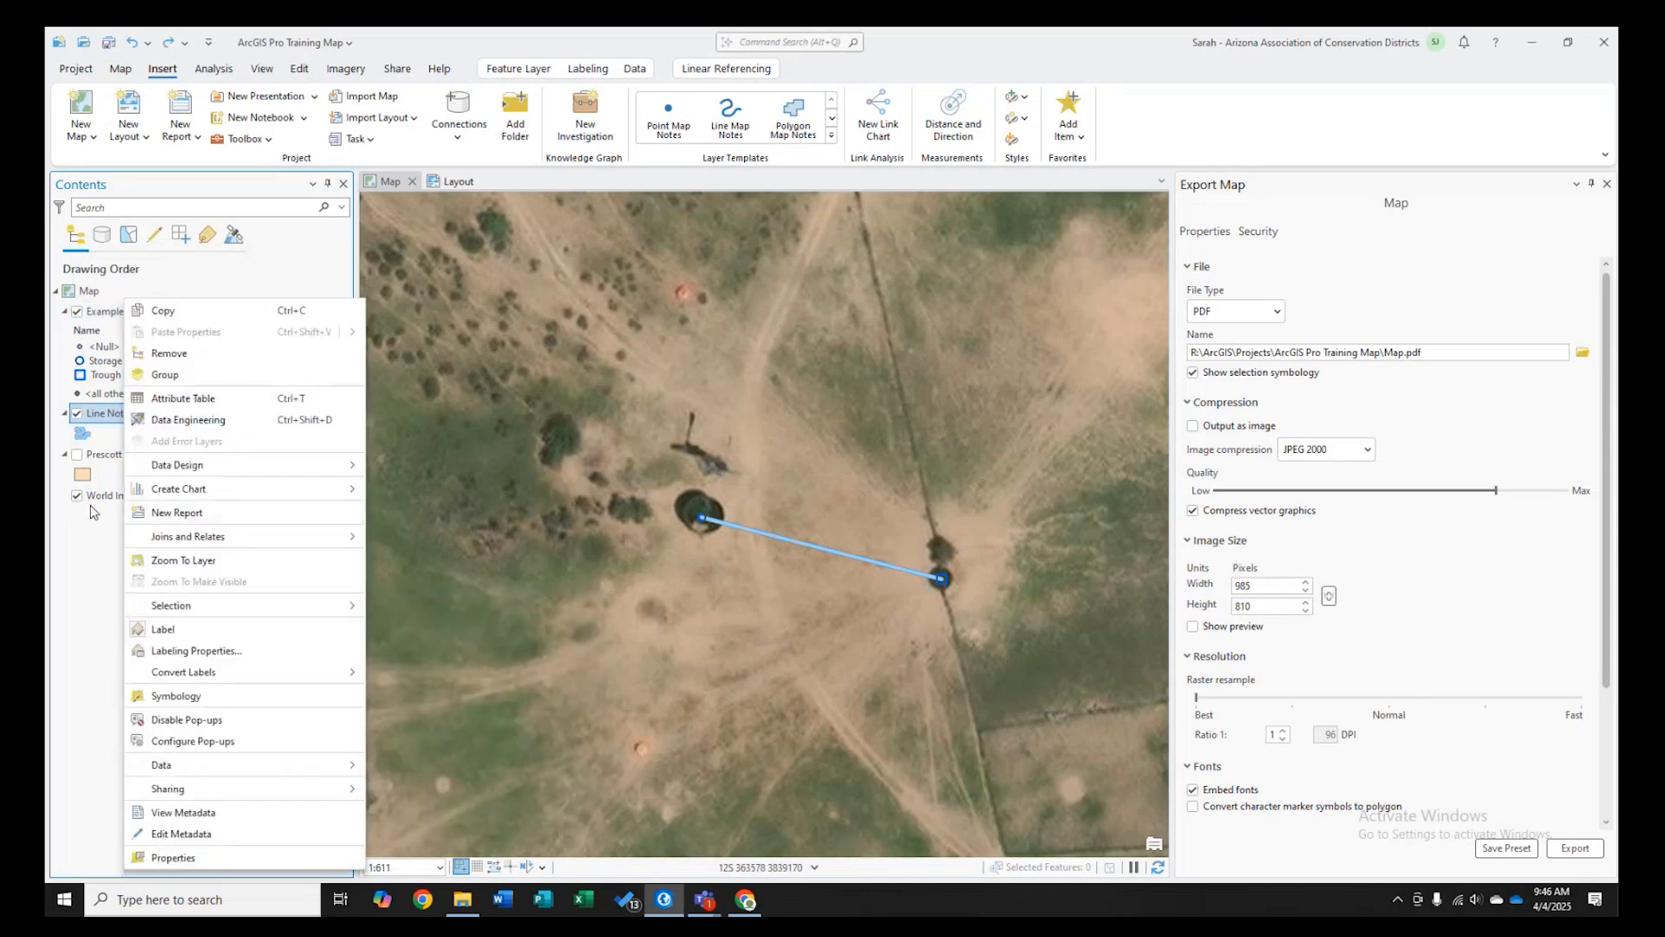
click(187, 435)
click(94, 347)
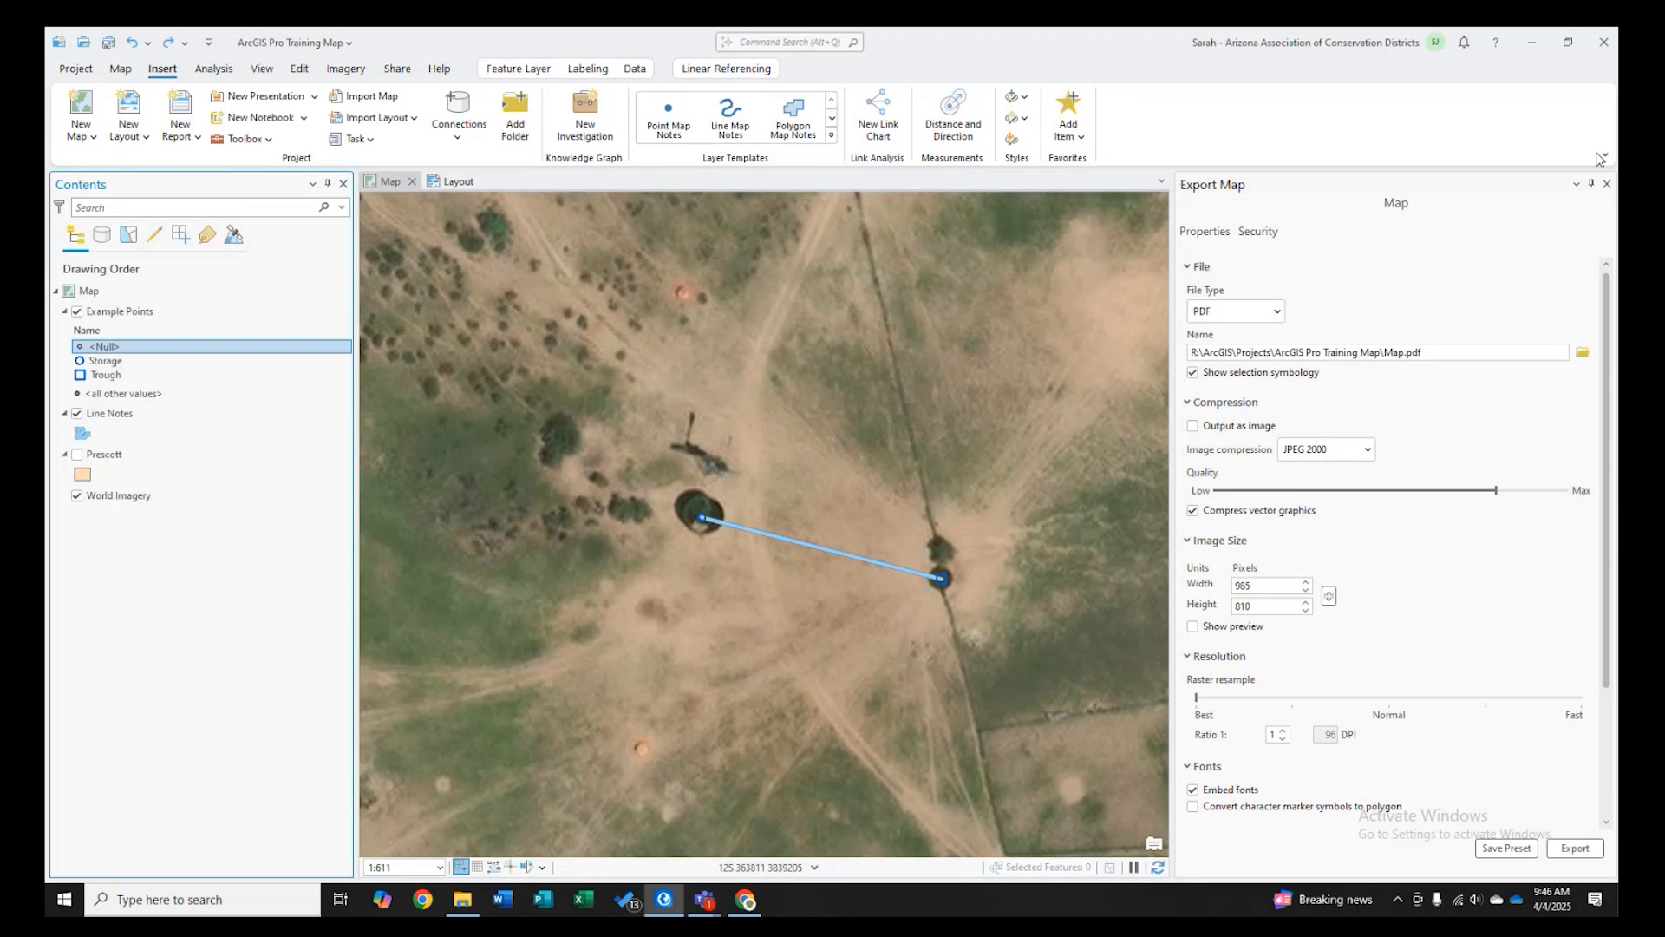
- Close the Export Map pane
click(1606, 184)
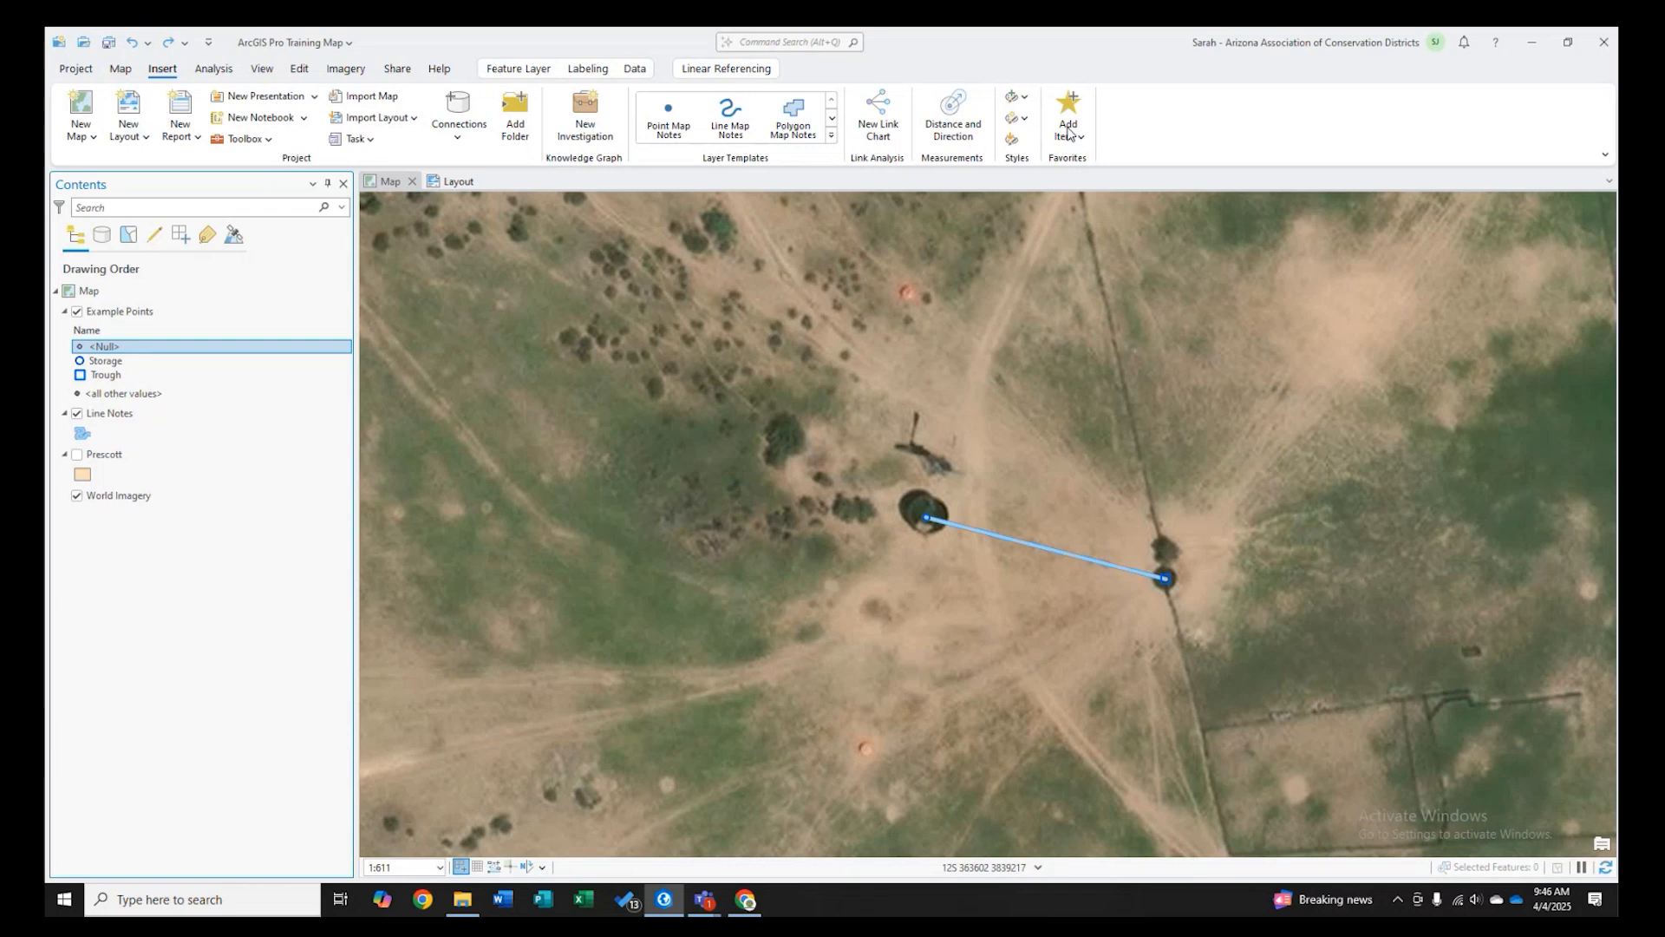
click(1025, 97)
click(1025, 98)
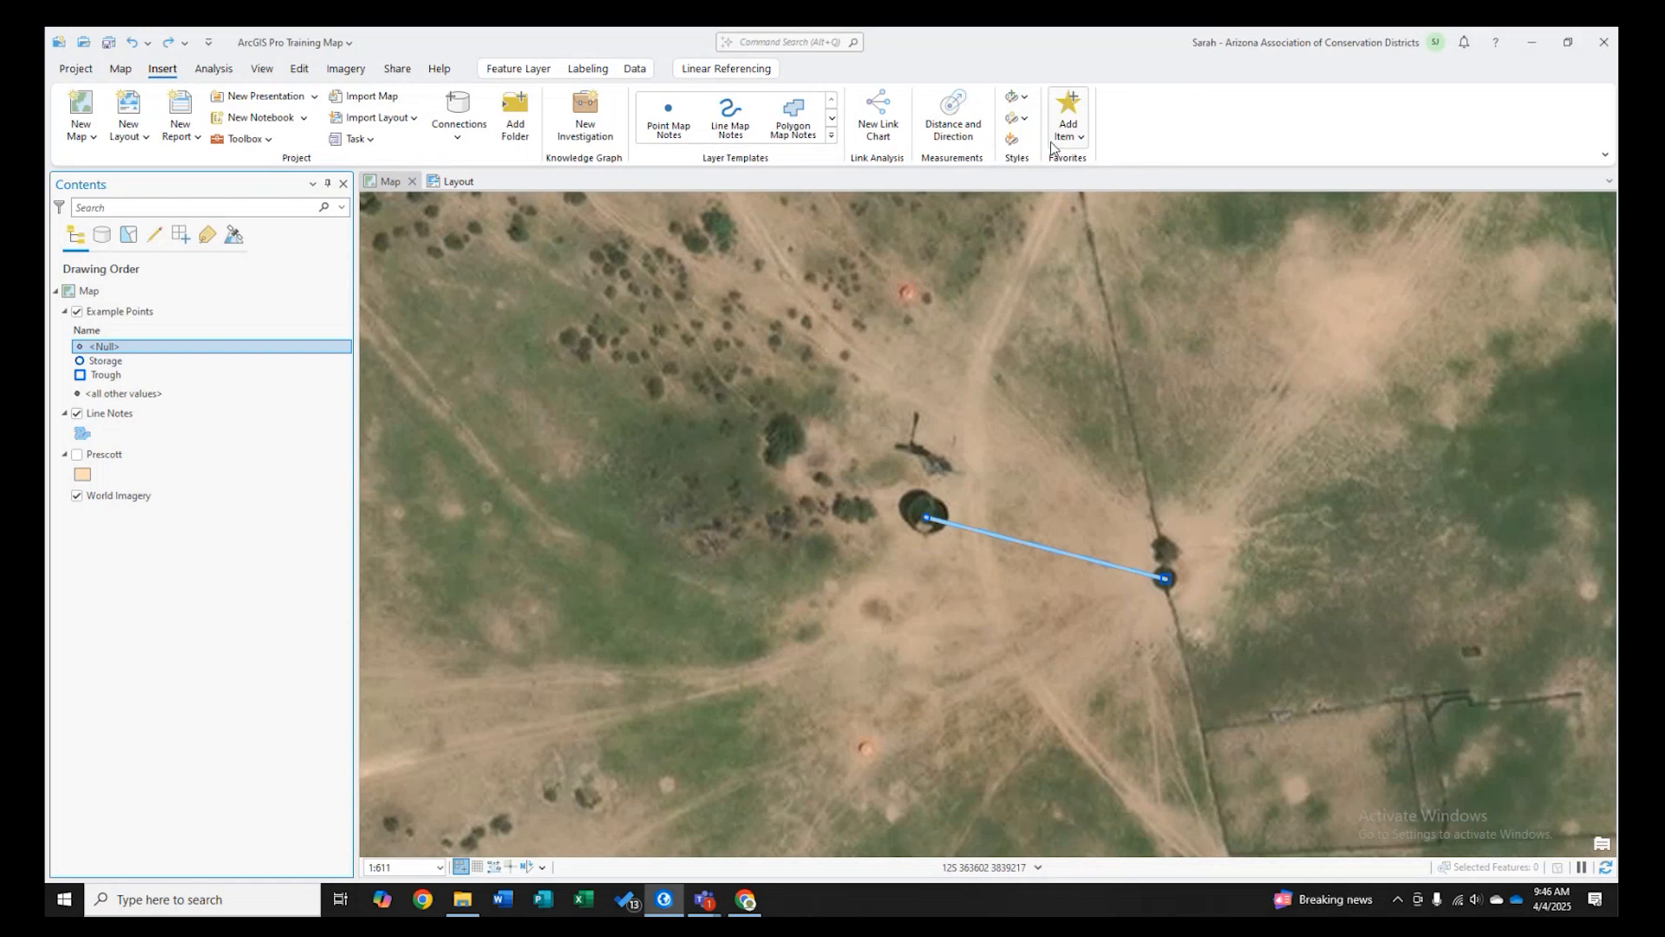
click(1012, 140)
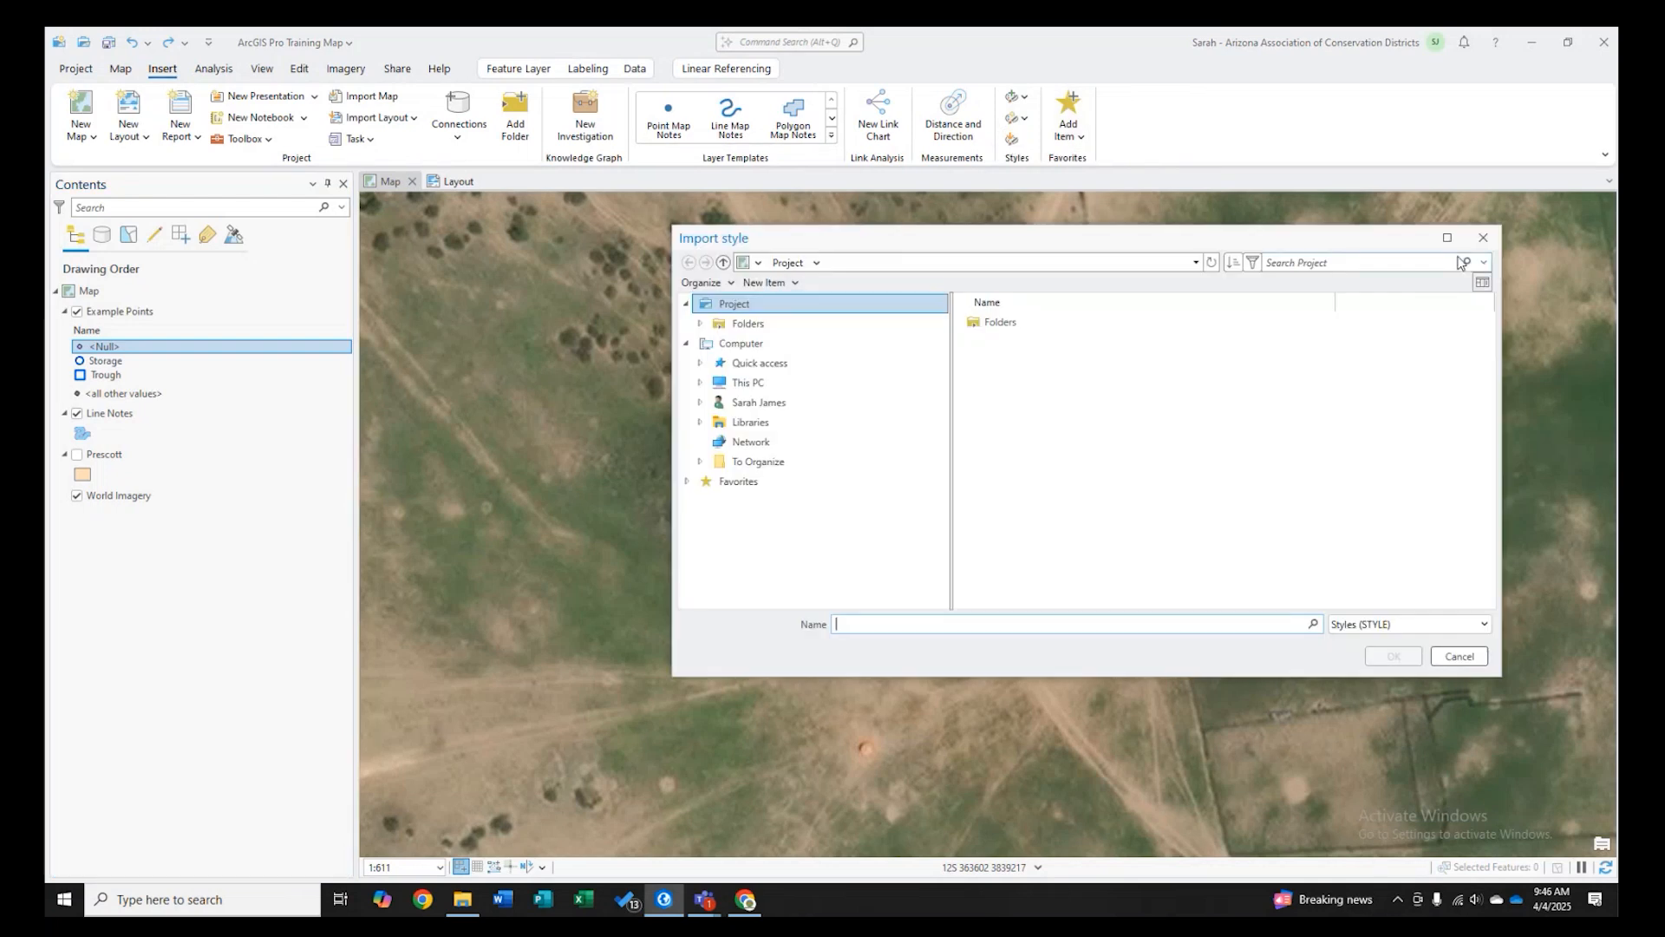
click(1482, 236)
click(1483, 237)
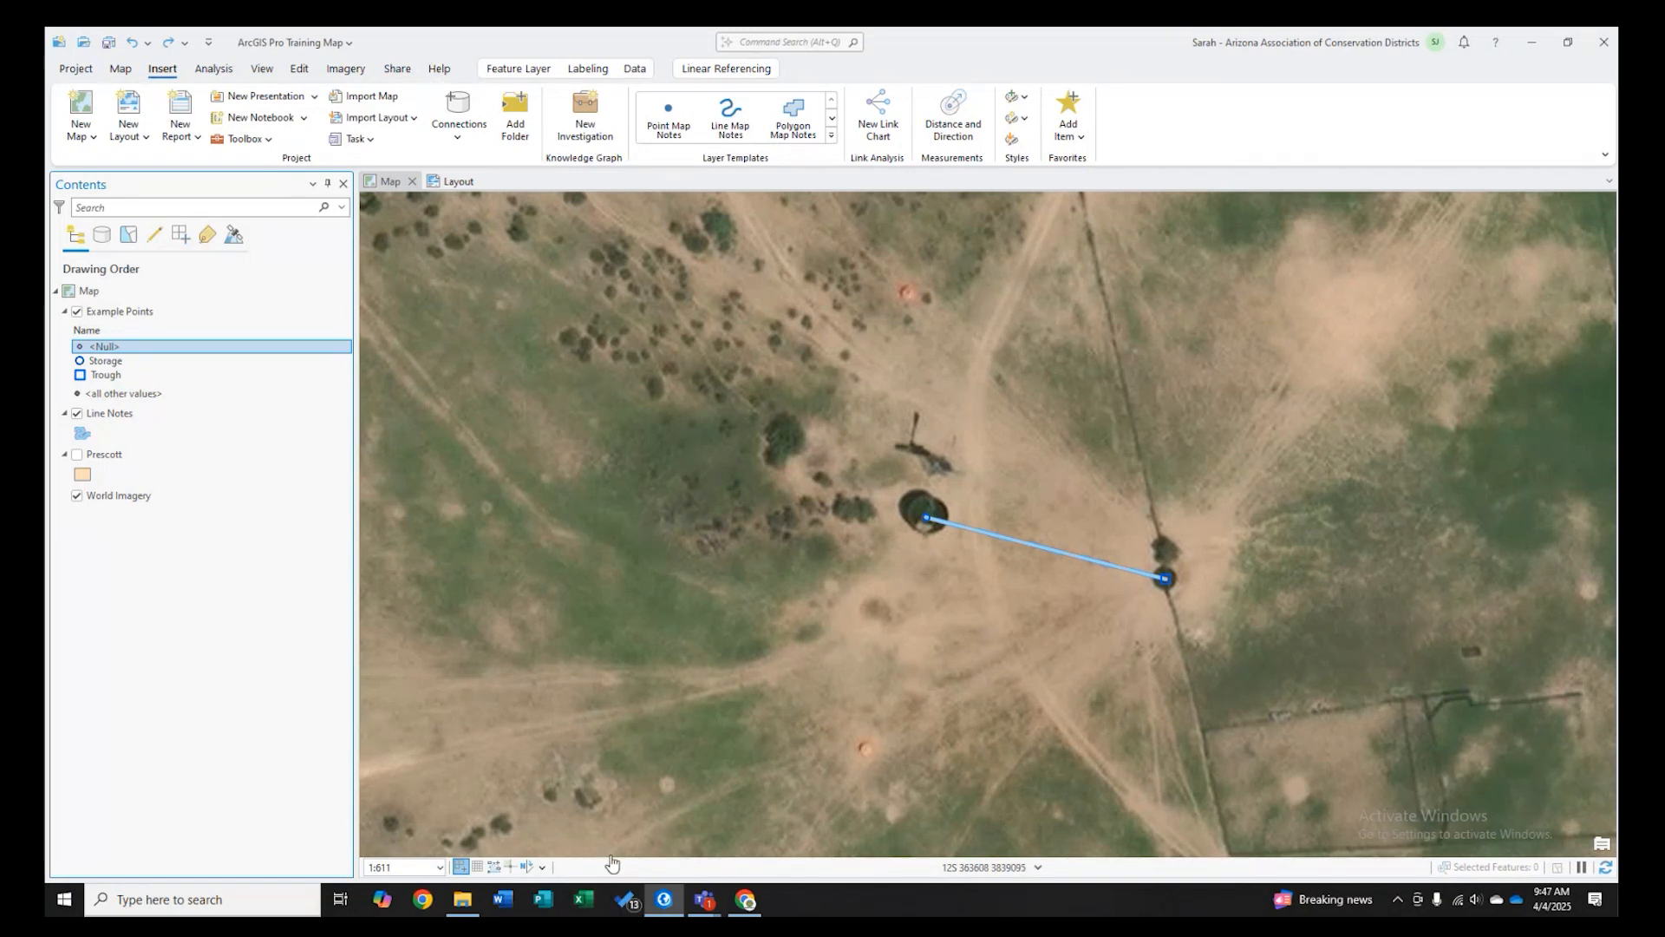
- Review the licensing and project info pages in the project backstage
click(82, 71)
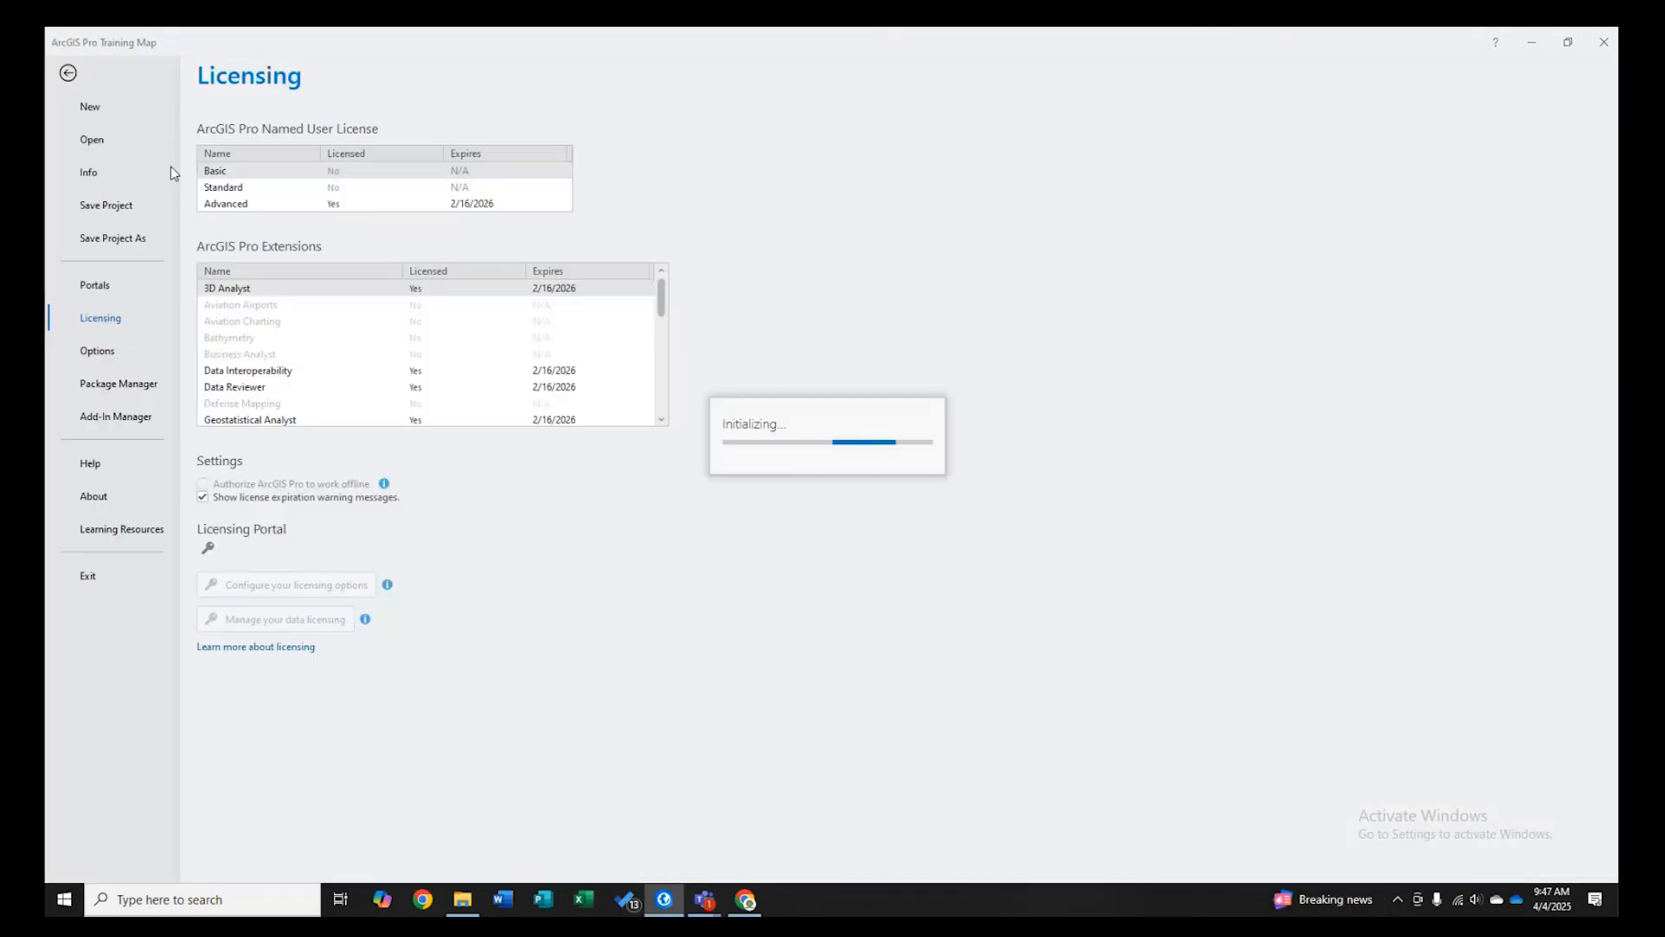
click(90, 173)
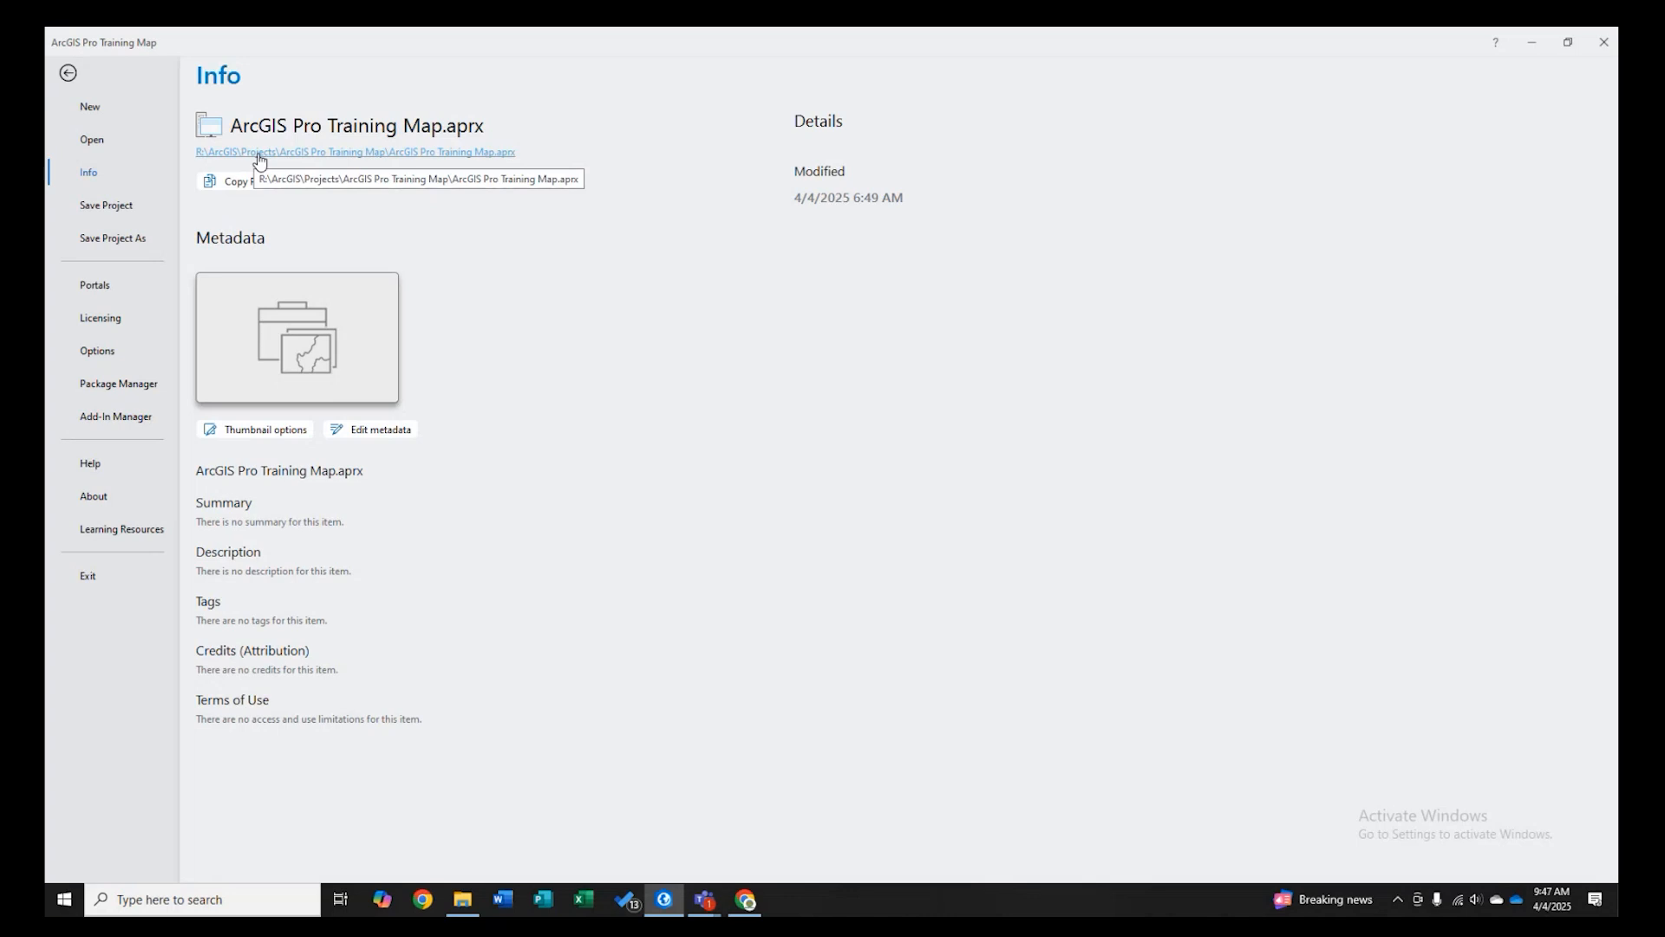
click(68, 74)
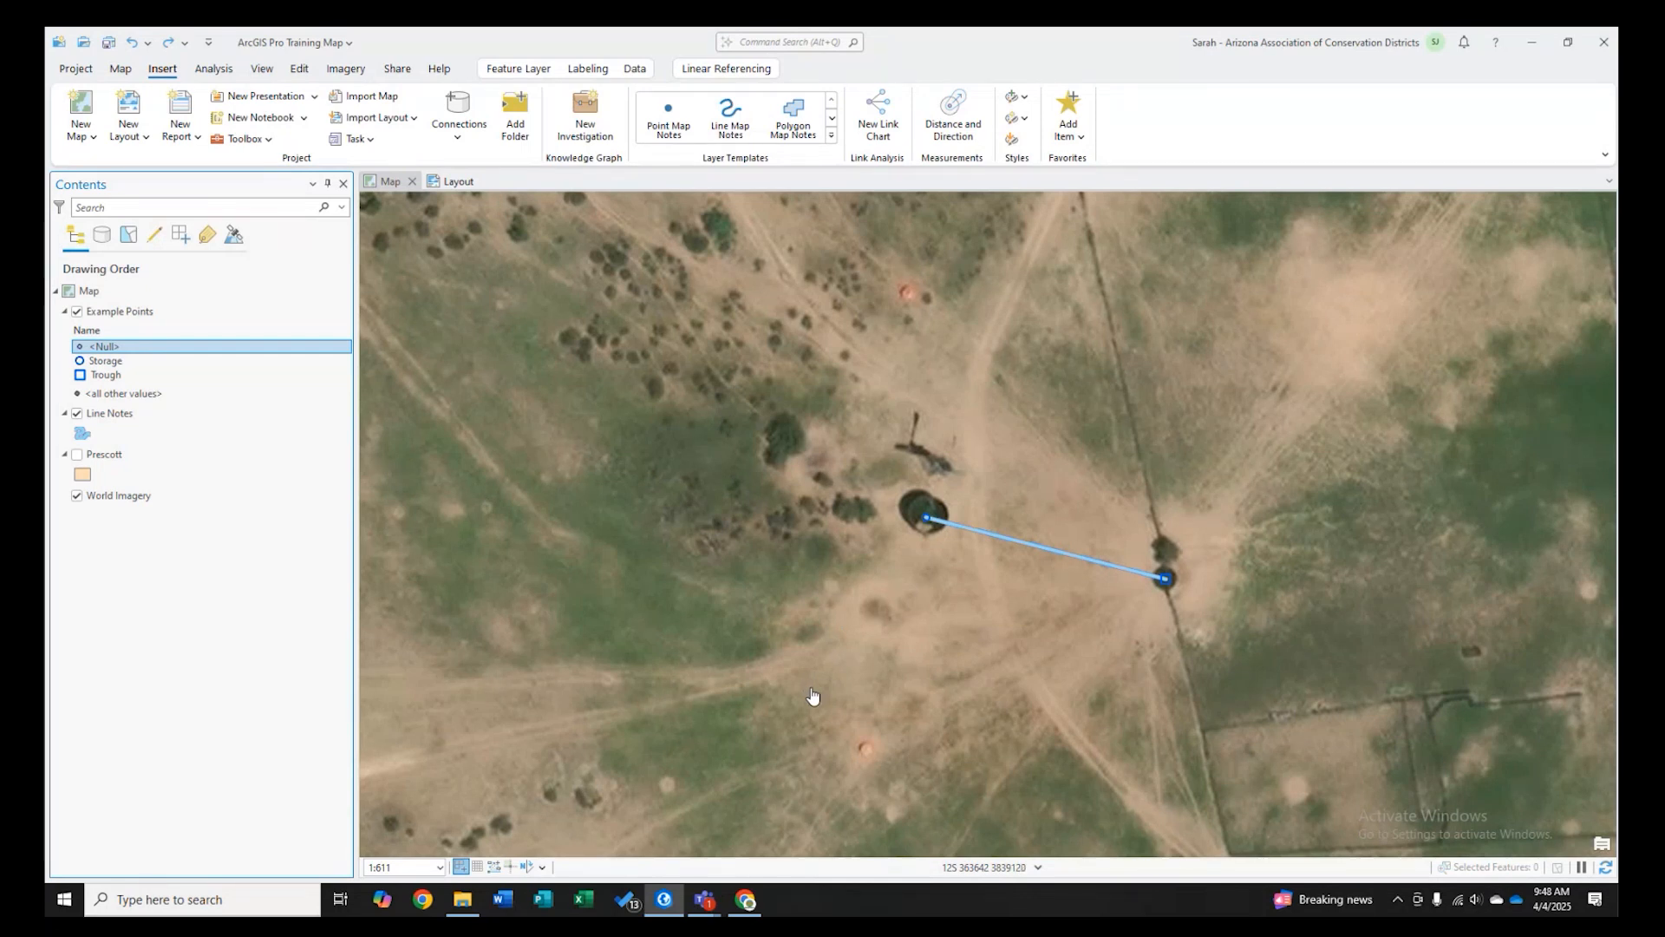
- Open the Catalog pane
click(130, 70)
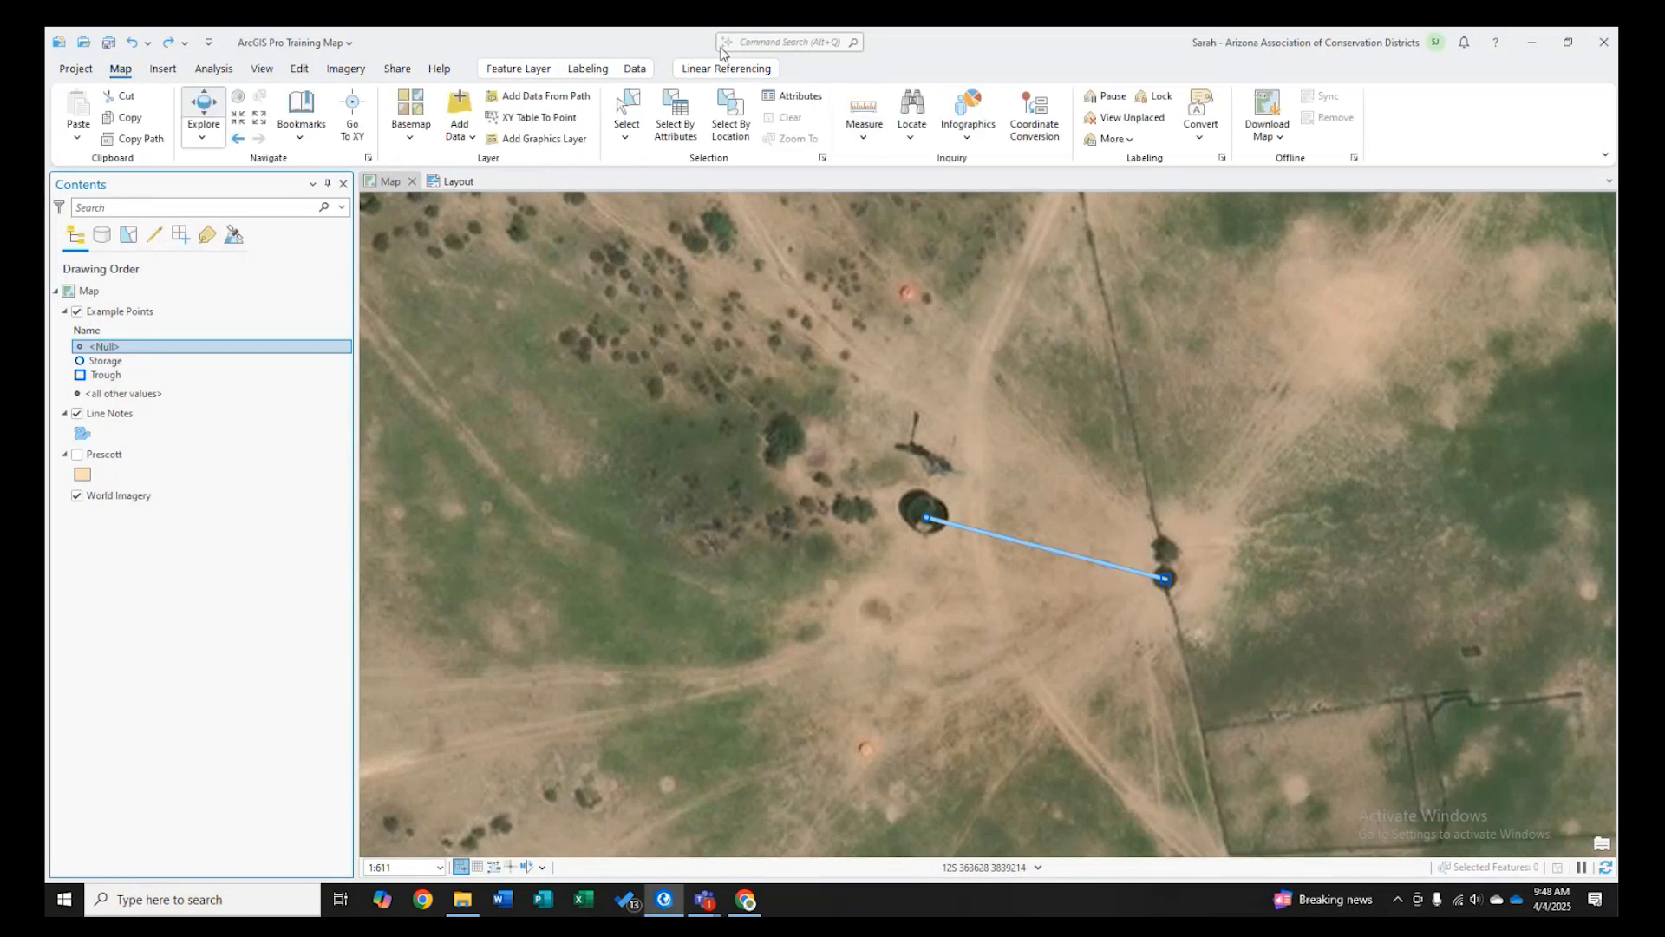
click(261, 69)
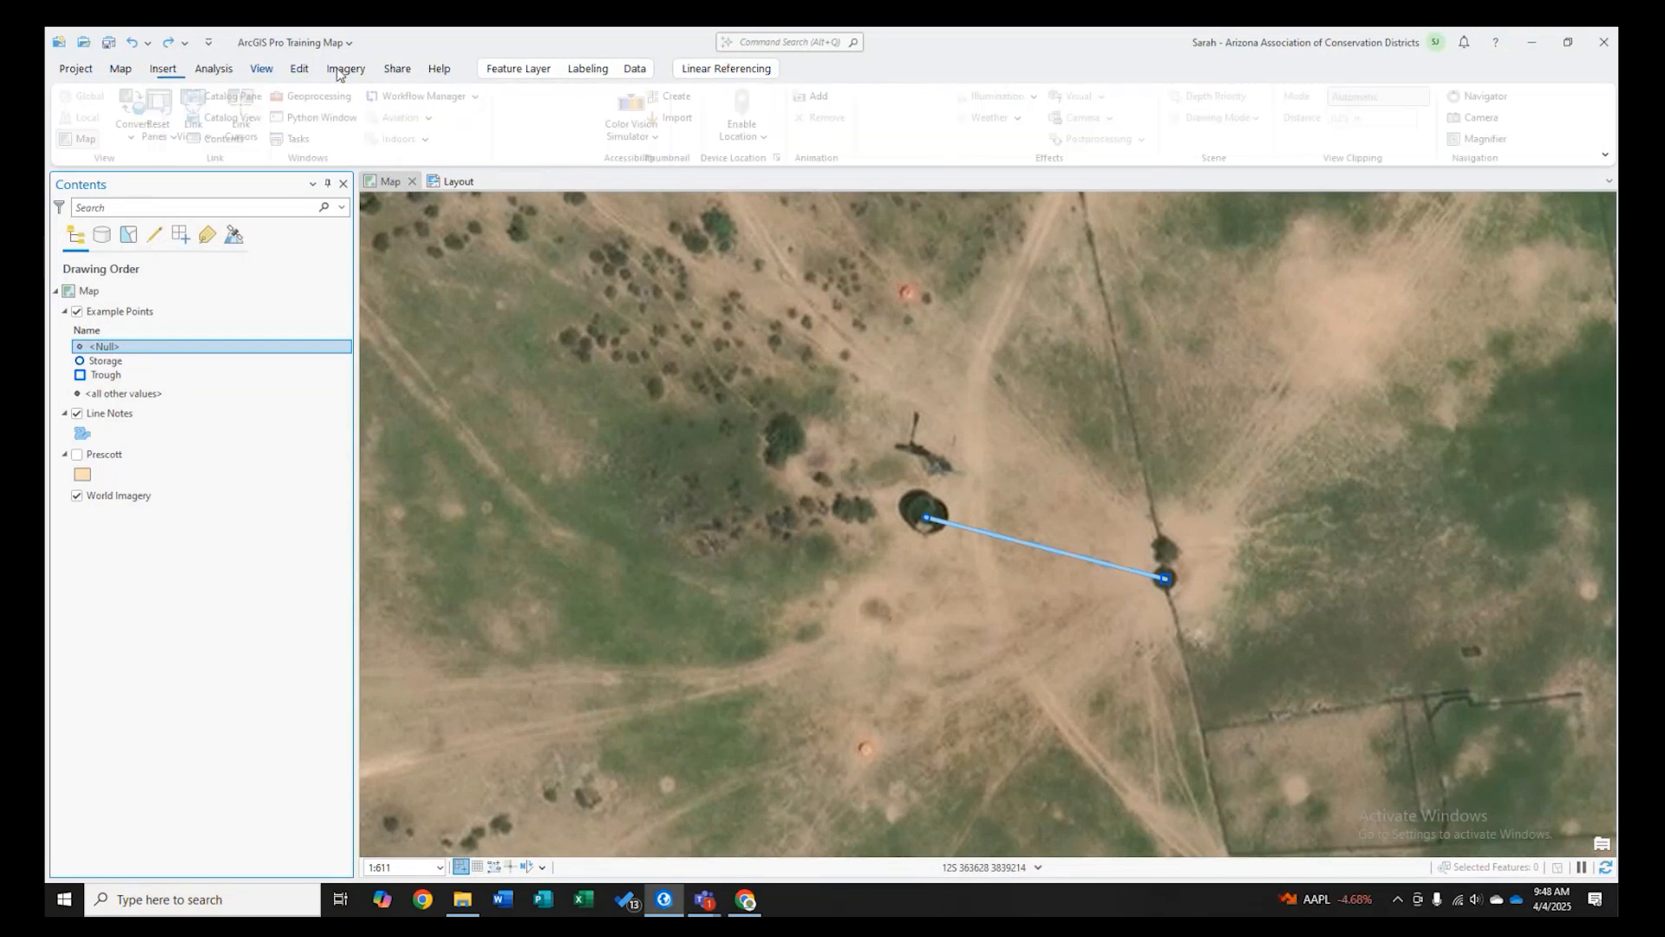
click(369, 99)
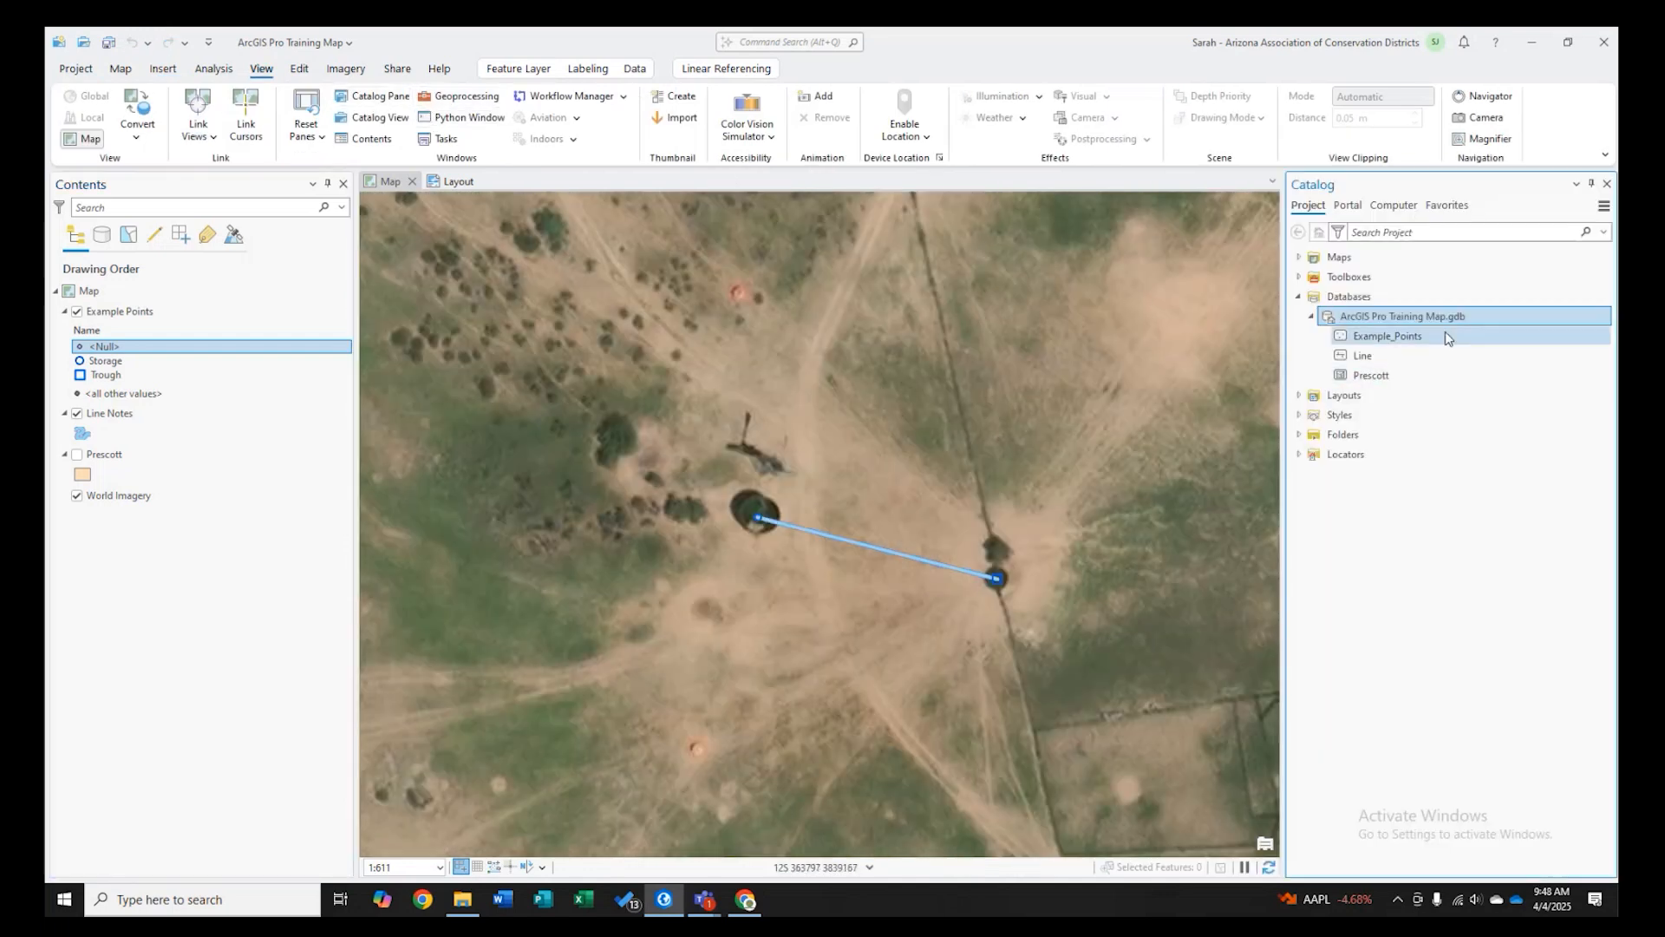
- Start the Create Feature Dataset tool for the ArcGIS Pro Training Map geodatabase
right_click(1347, 295)
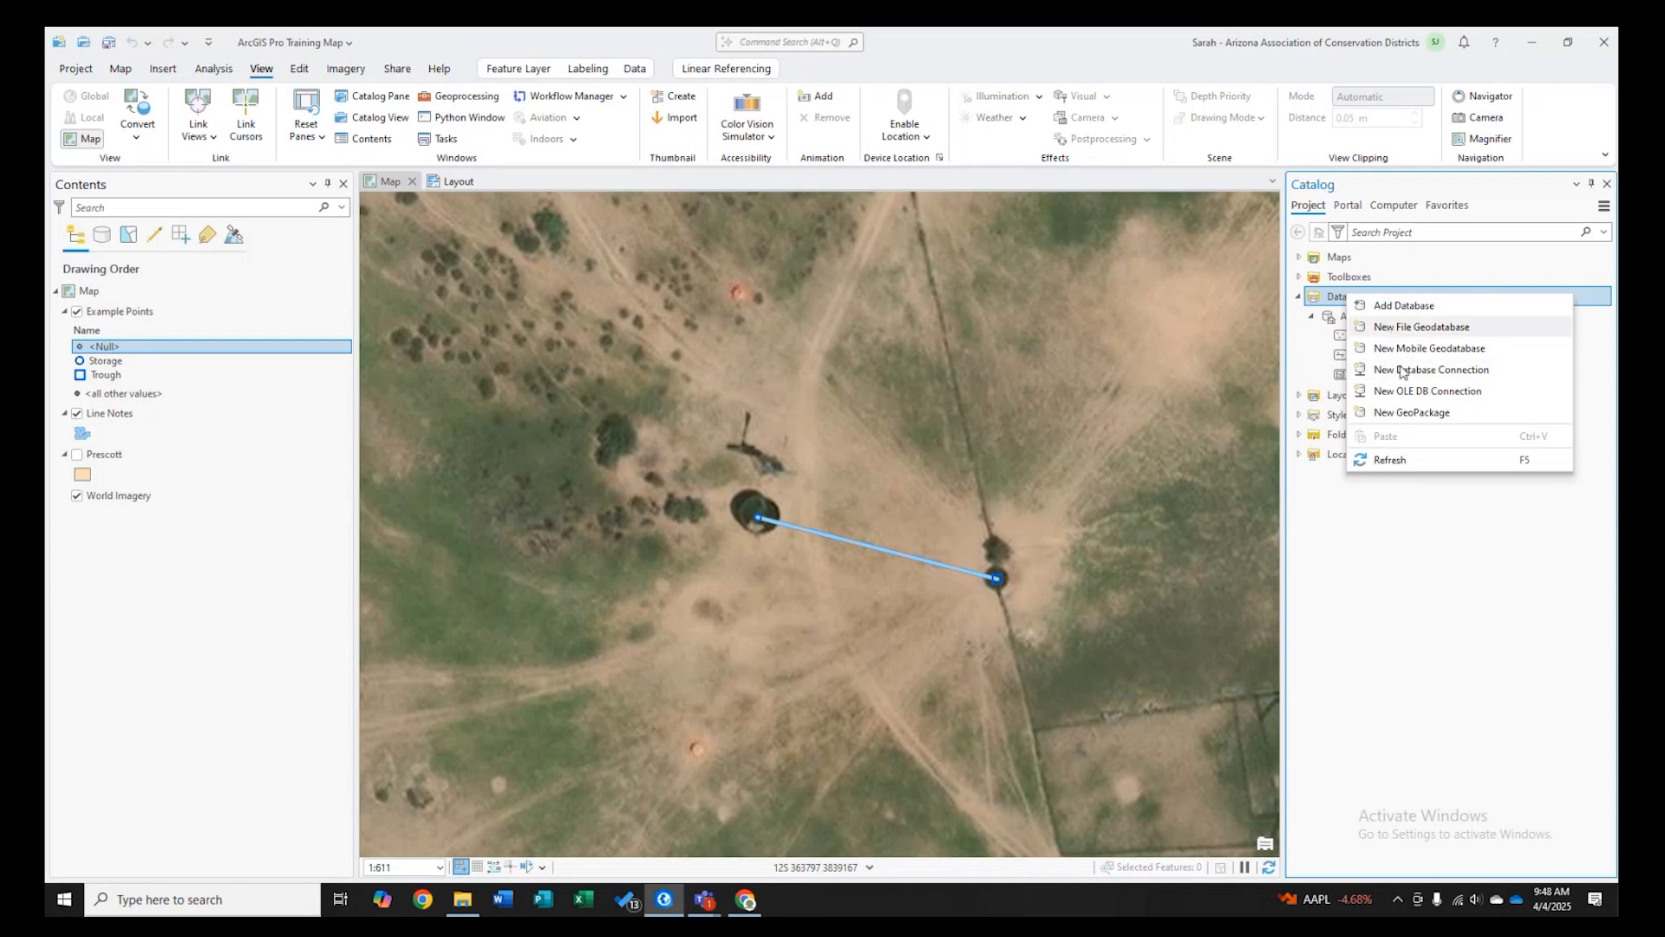
click(1417, 602)
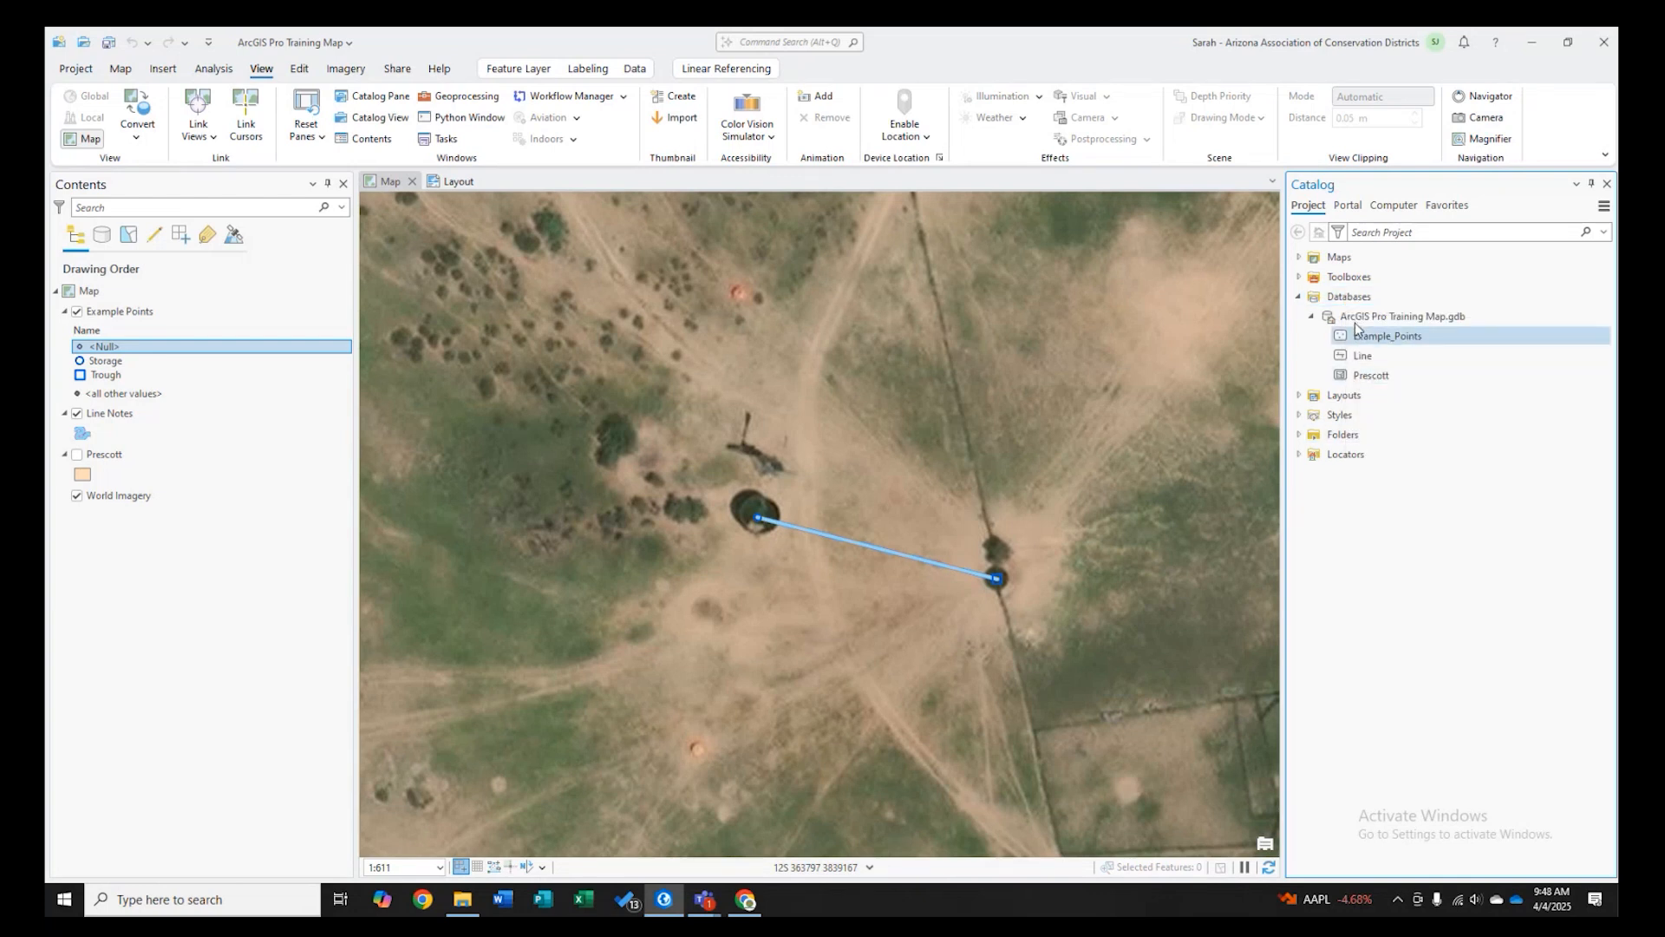
mouse_move(1357, 362)
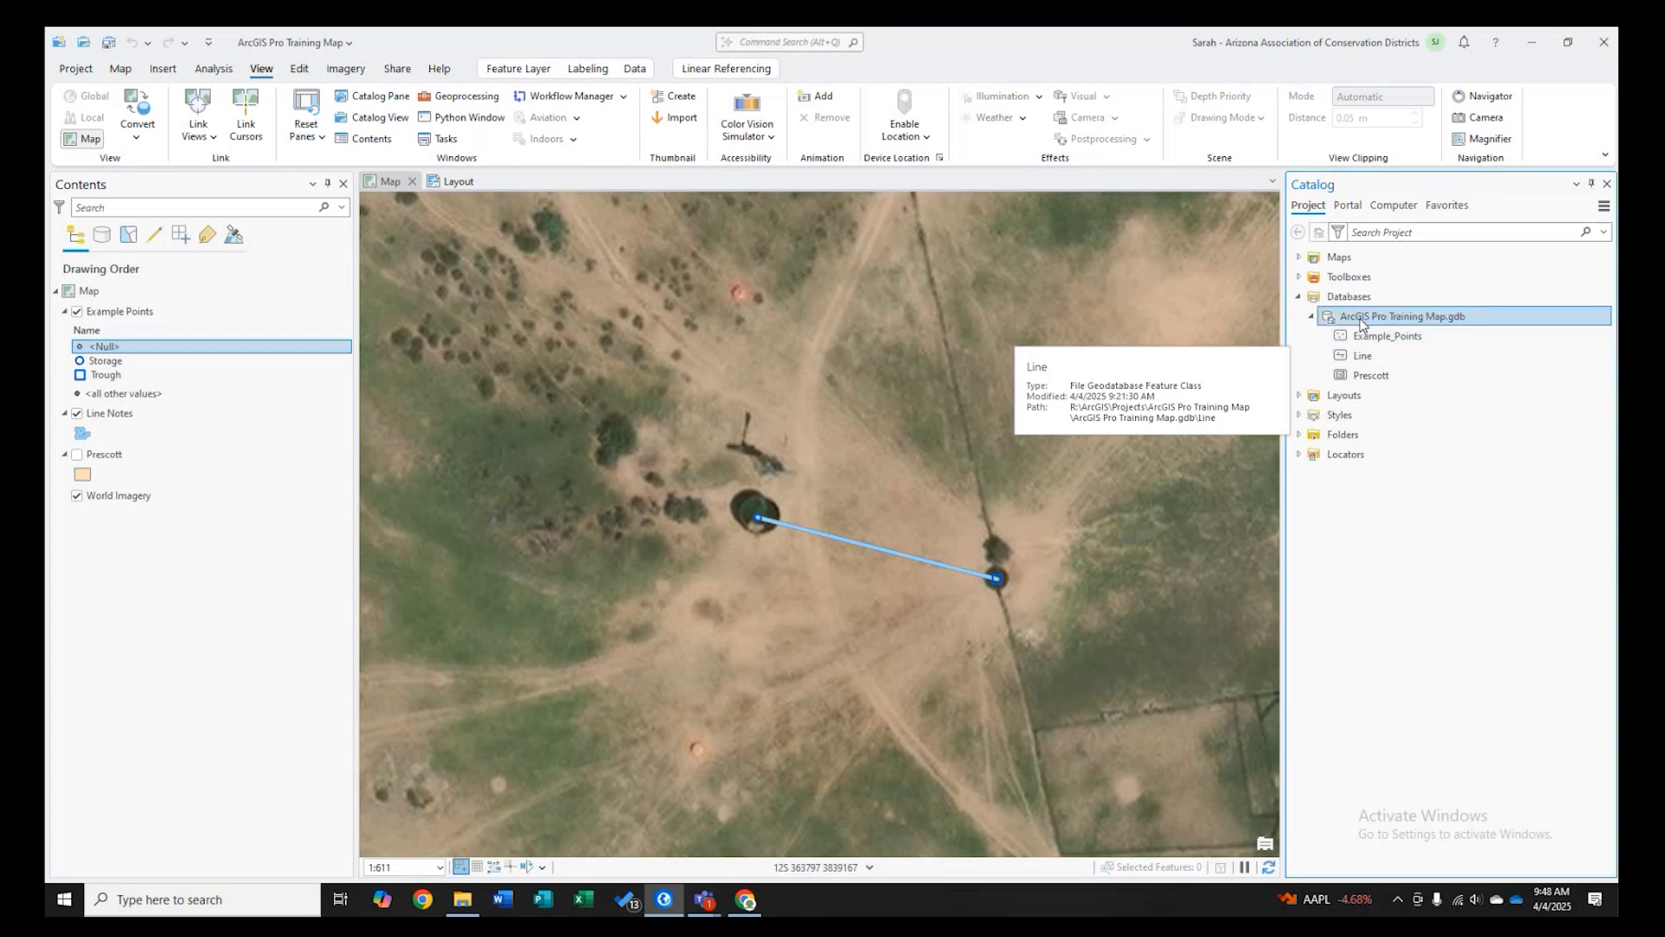
right_click(1362, 319)
click(1320, 616)
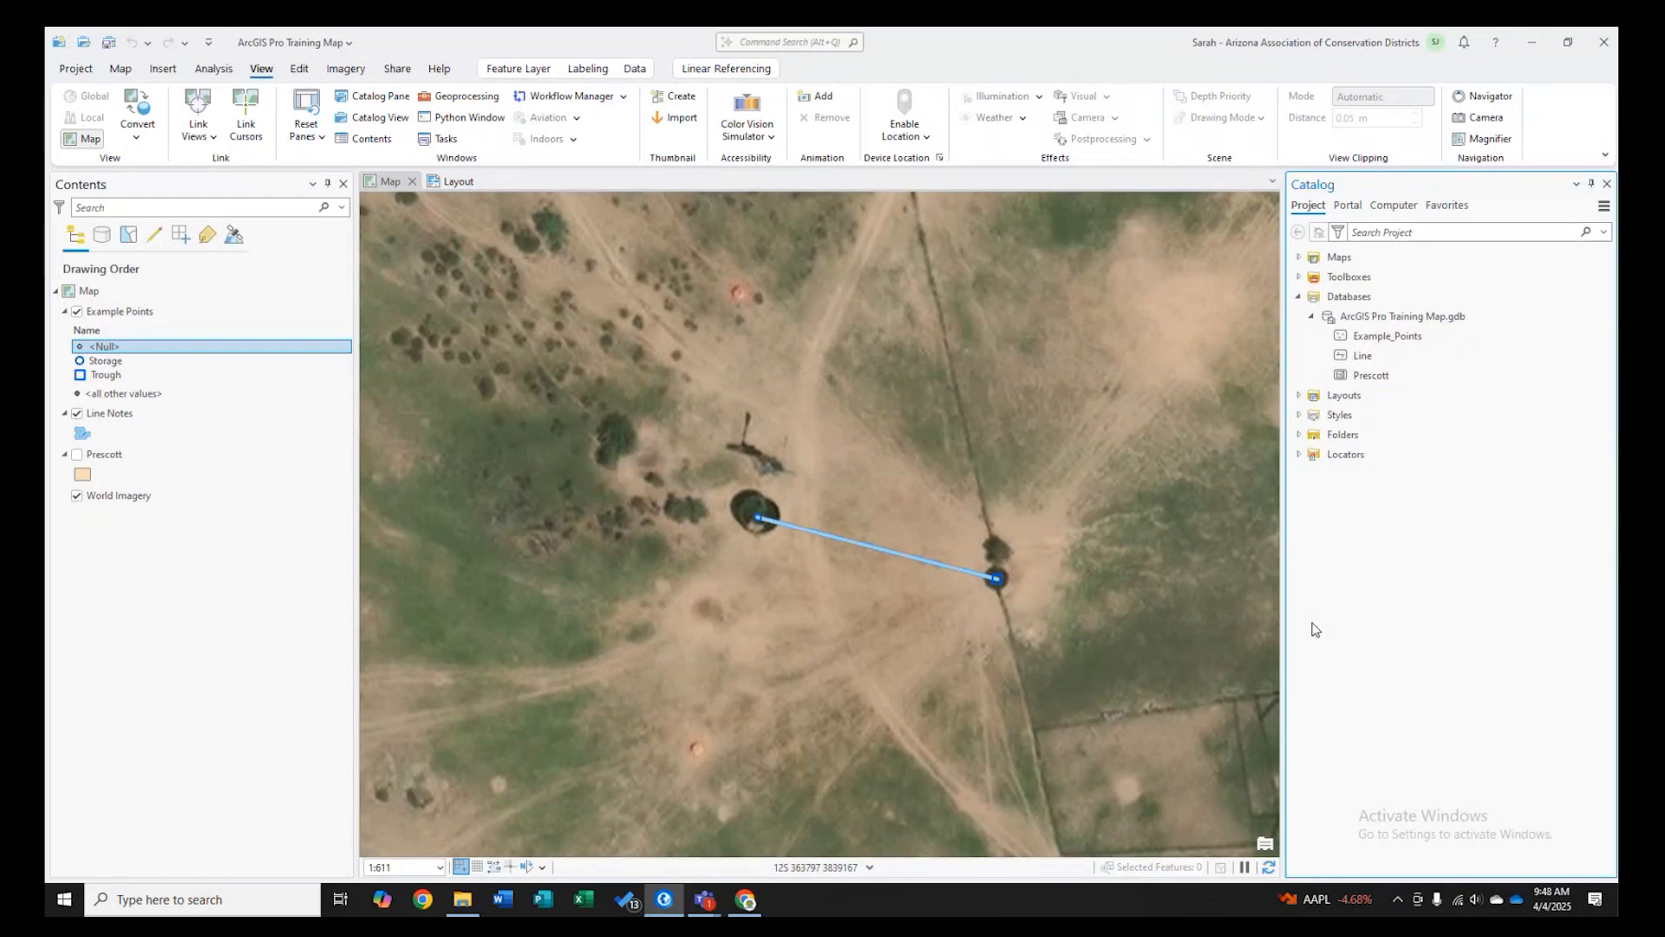
right_click(1386, 317)
mouse_move(1429, 319)
click(1260, 311)
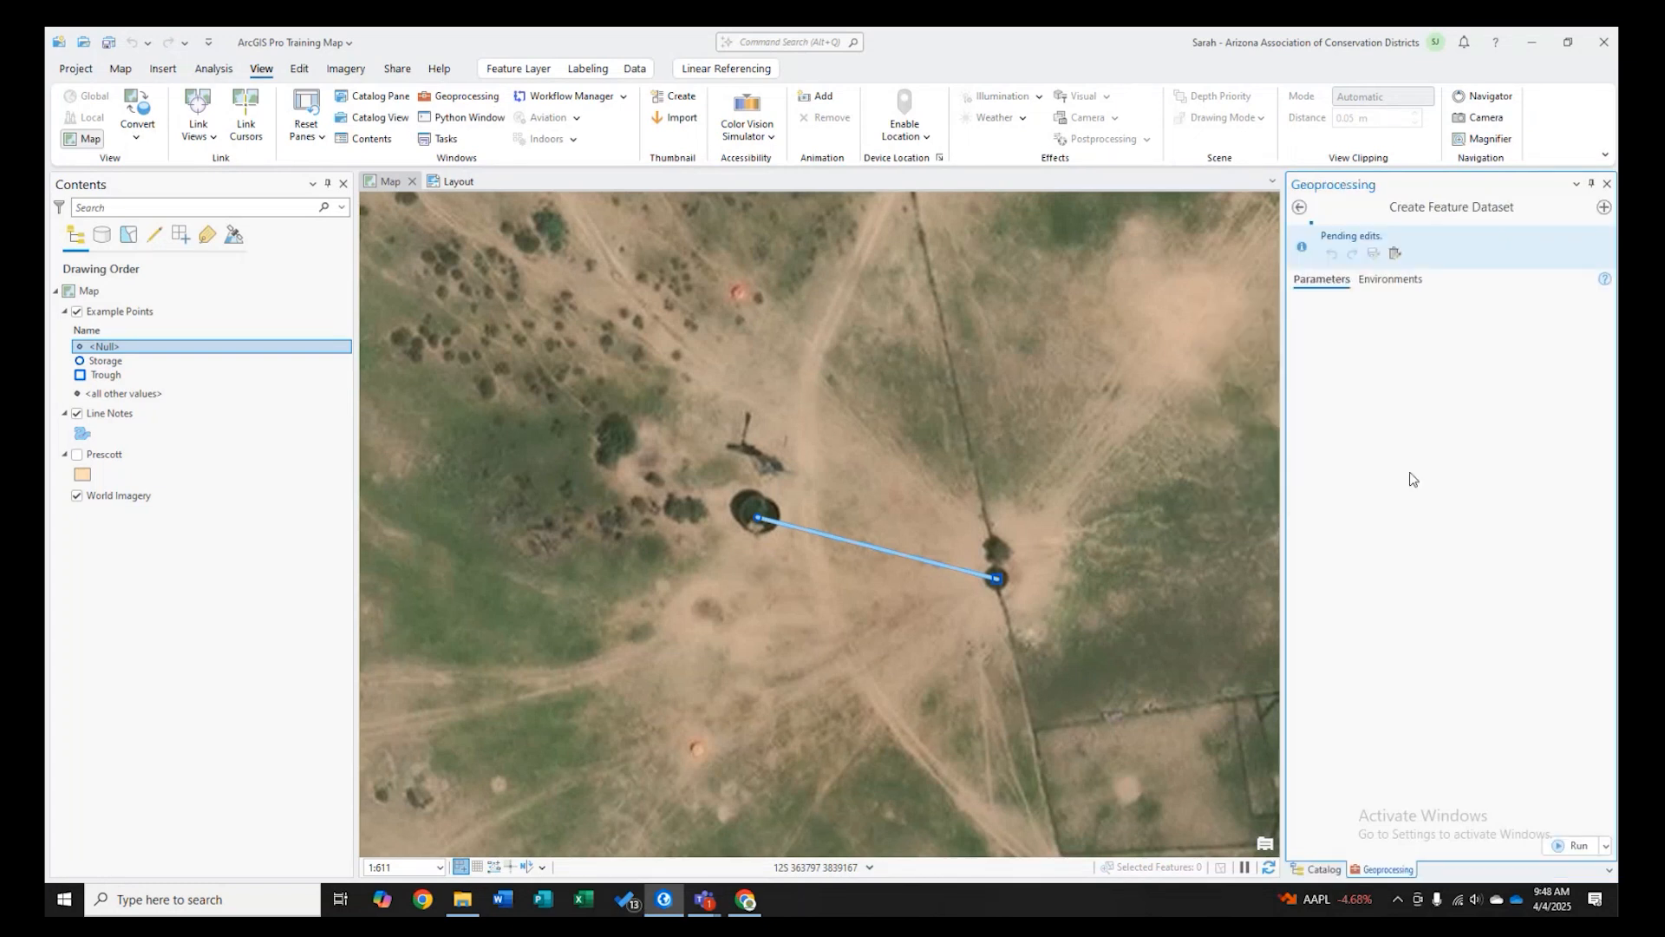
- Try to create a feature dataset named Test in the project geodatabase
click(1399, 358)
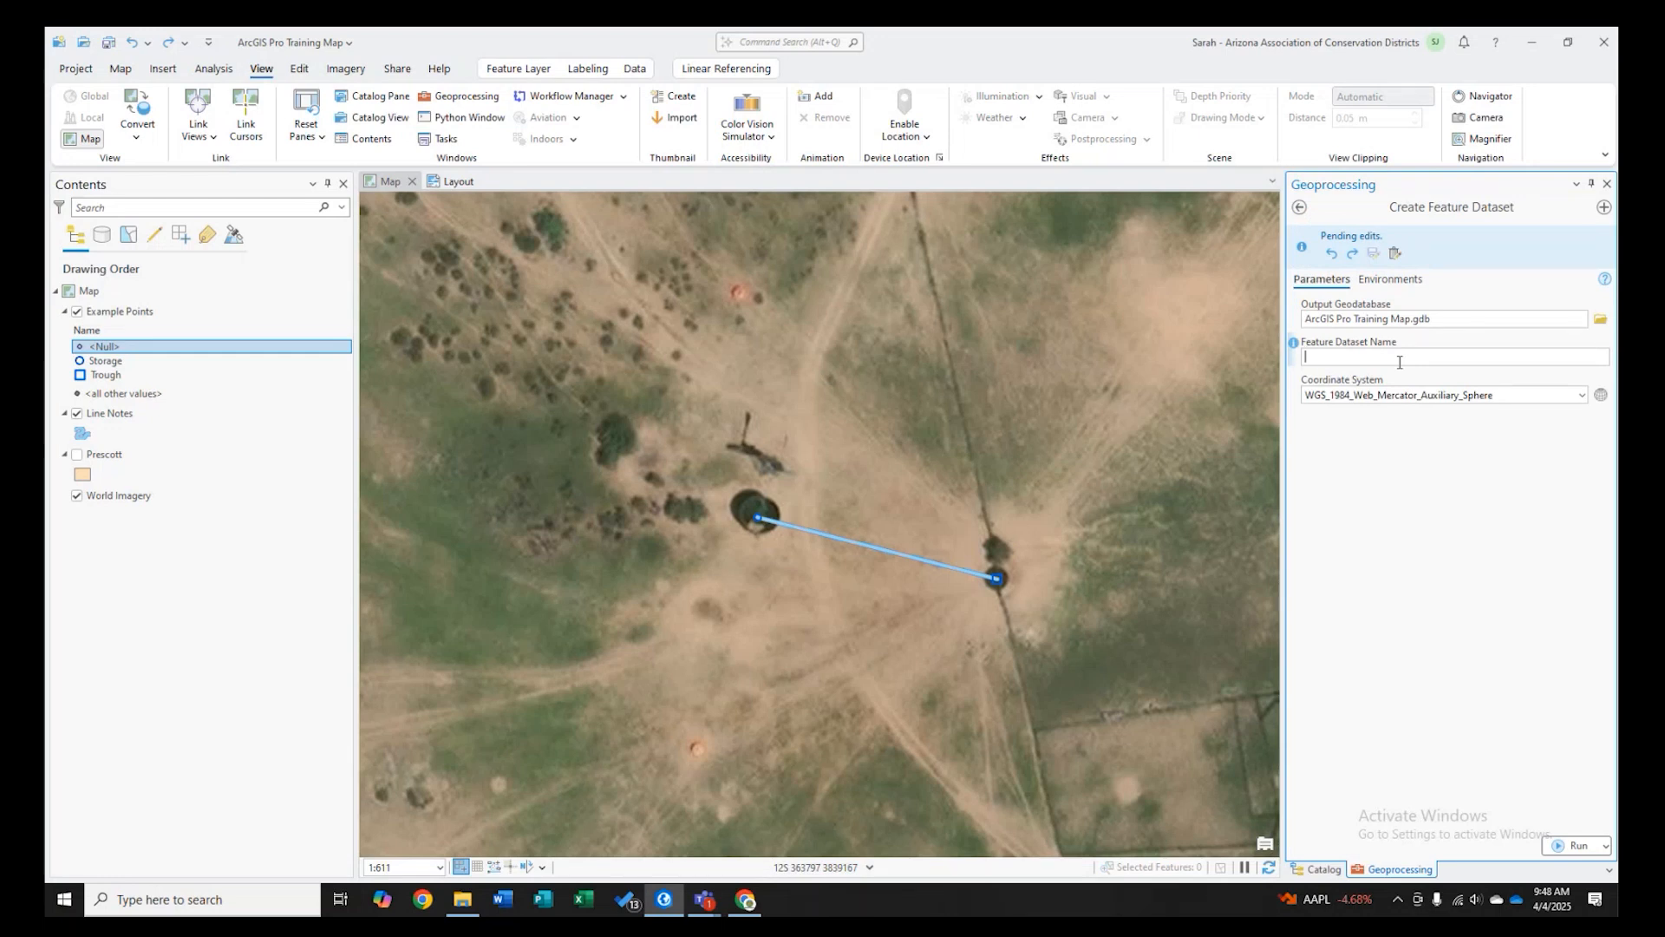
text(Test)
click(1577, 844)
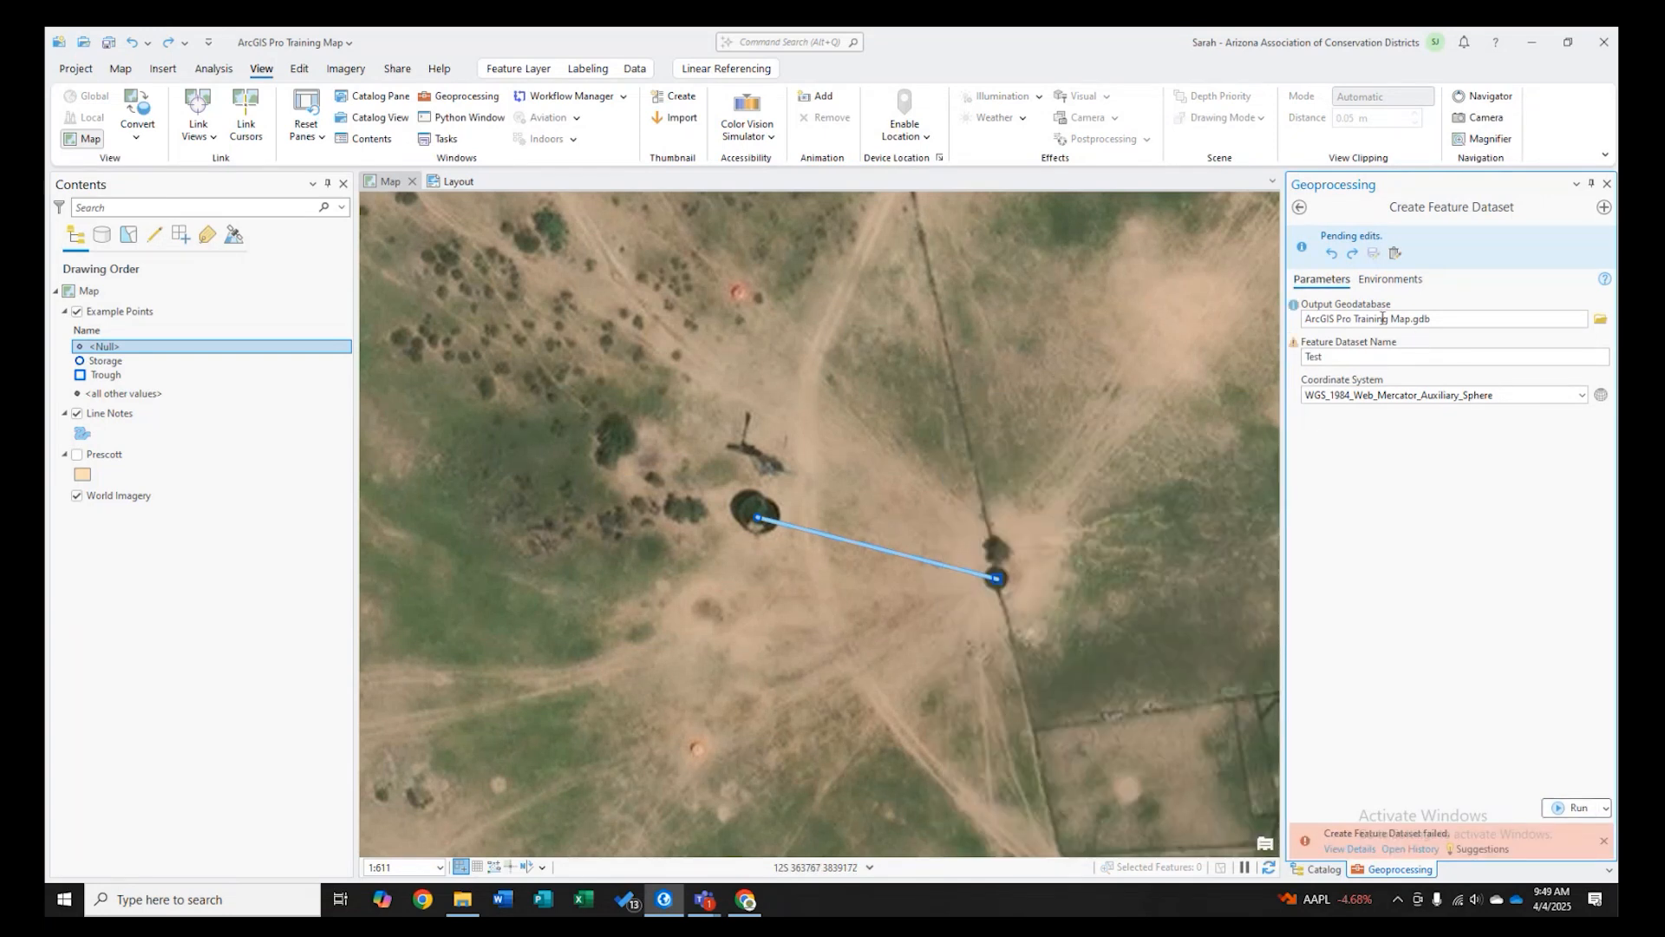
- Save the pending edits and run Create Feature Dataset again with the name Test
click(1348, 357)
key(BackSpace)
key(BackSpace)
key(BackSpace)
key(BackSpace)
click(1395, 254)
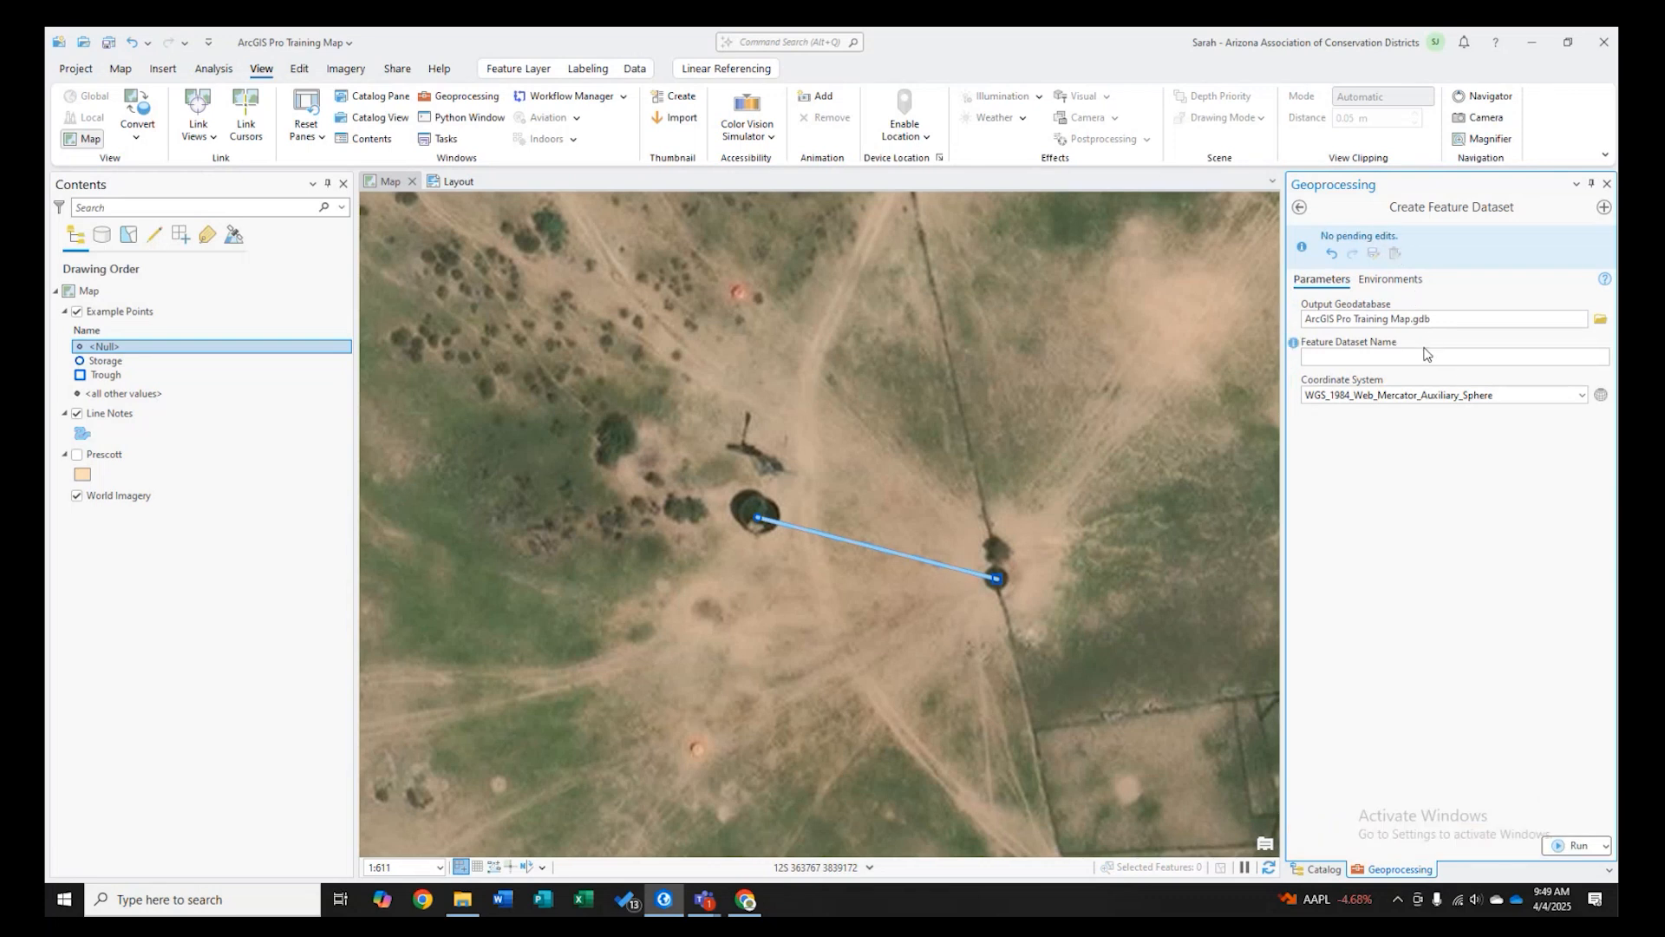
text(Test)
key(Return)
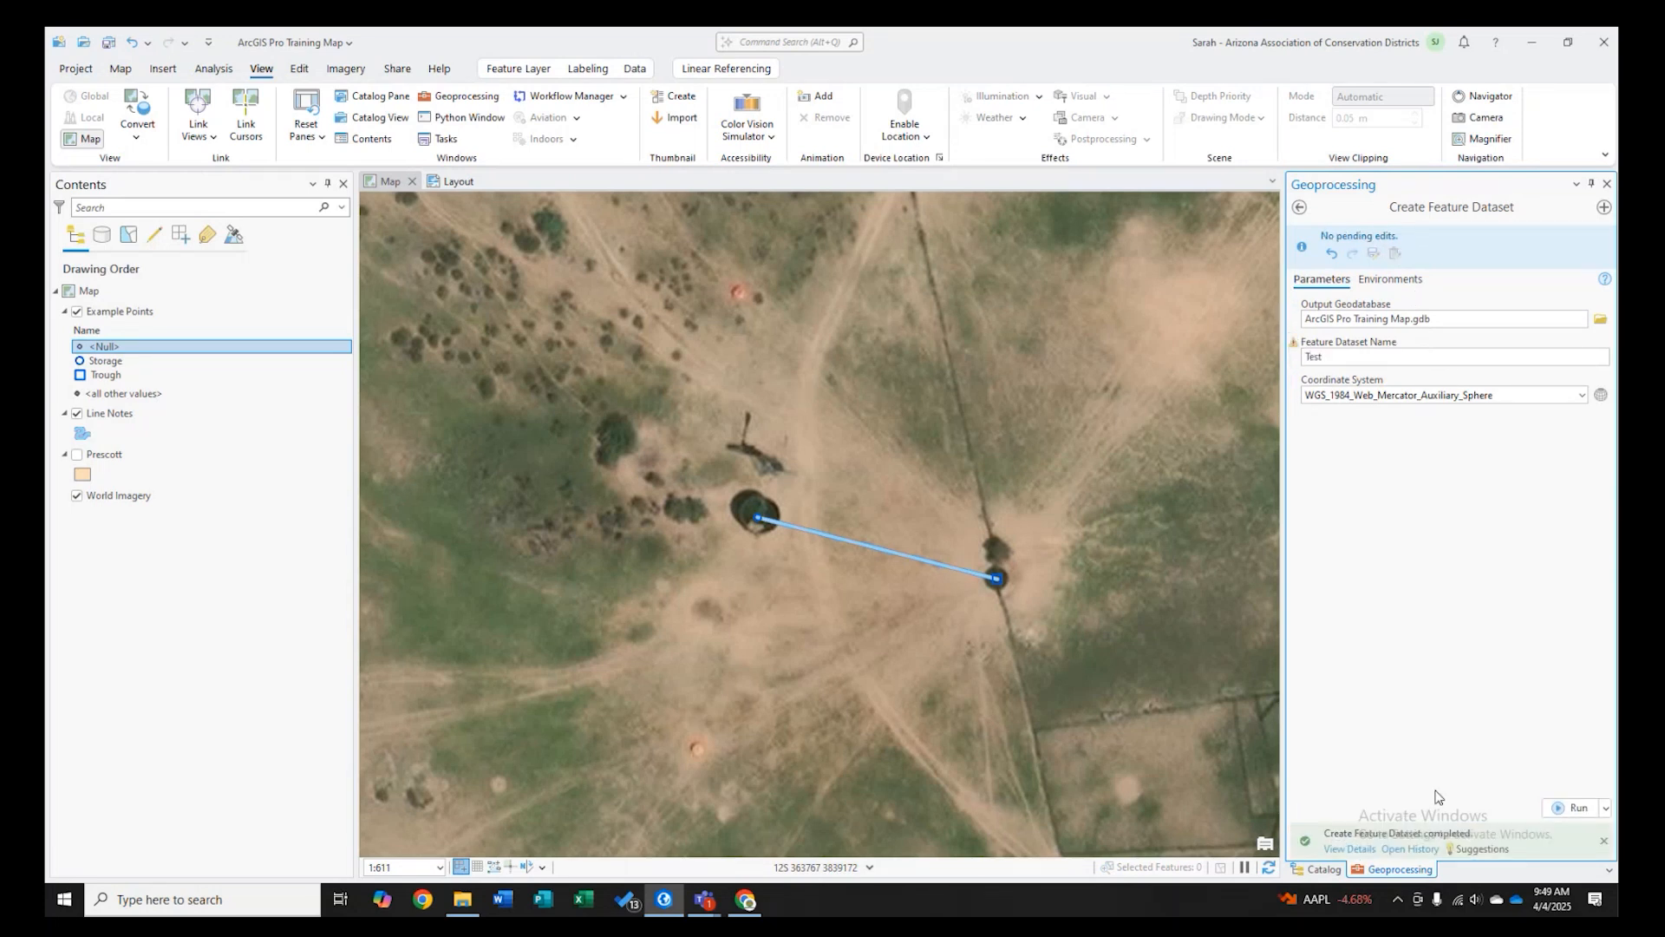
- Move the Example_Points feature class into the Test feature dataset
click(1324, 869)
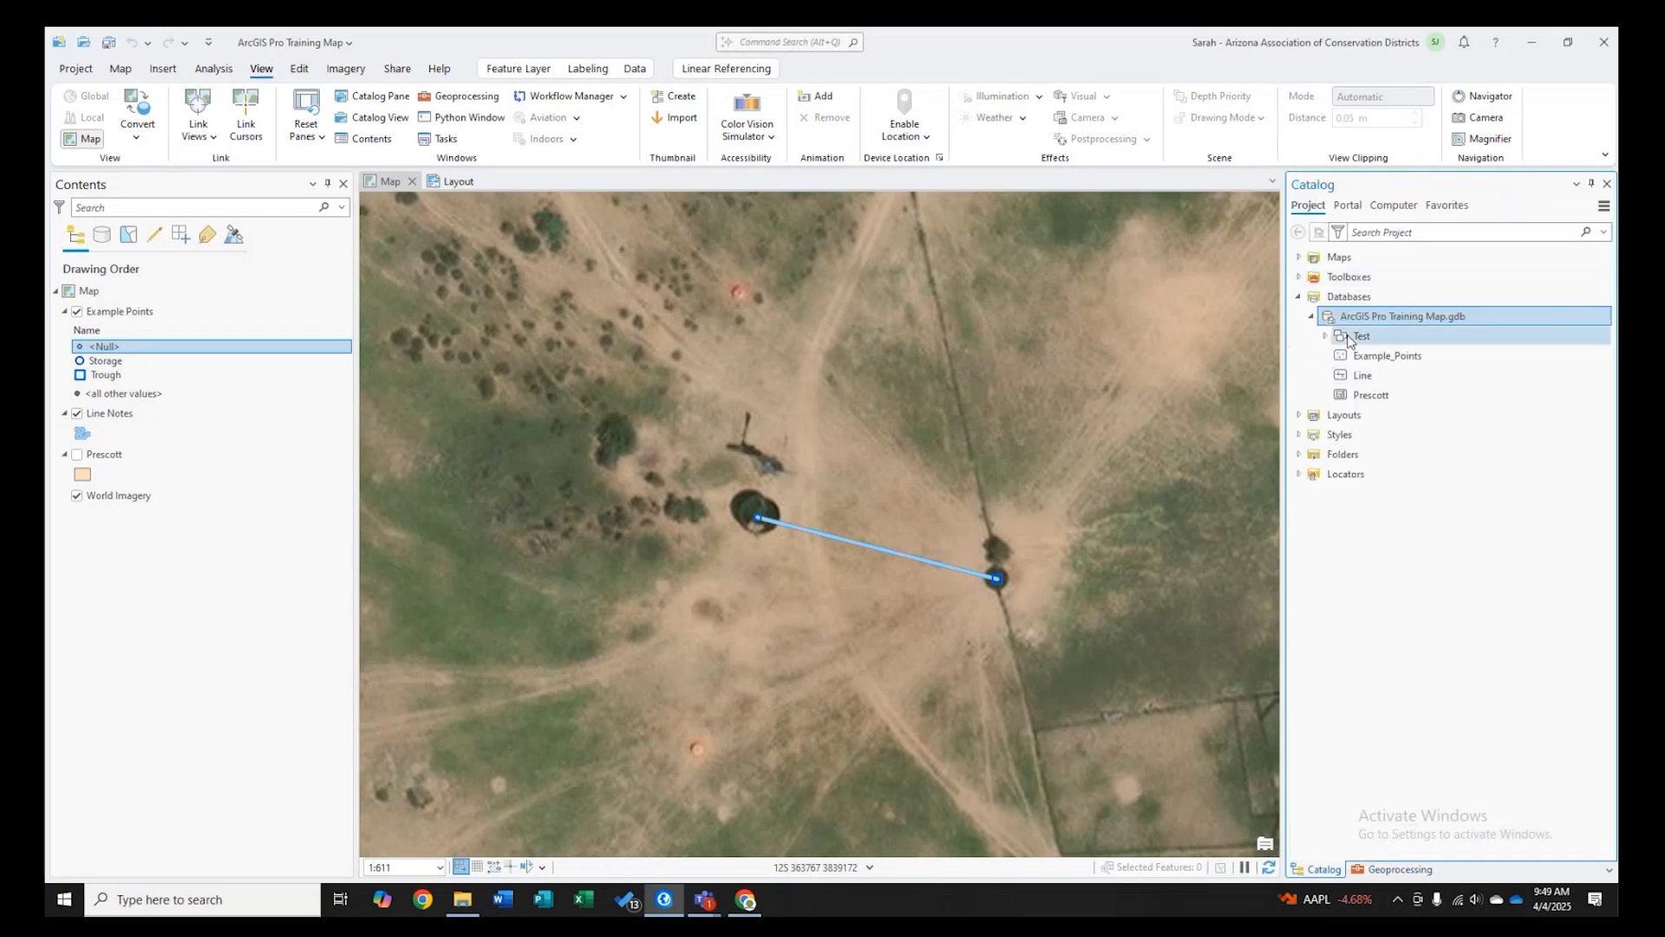
click(1392, 353)
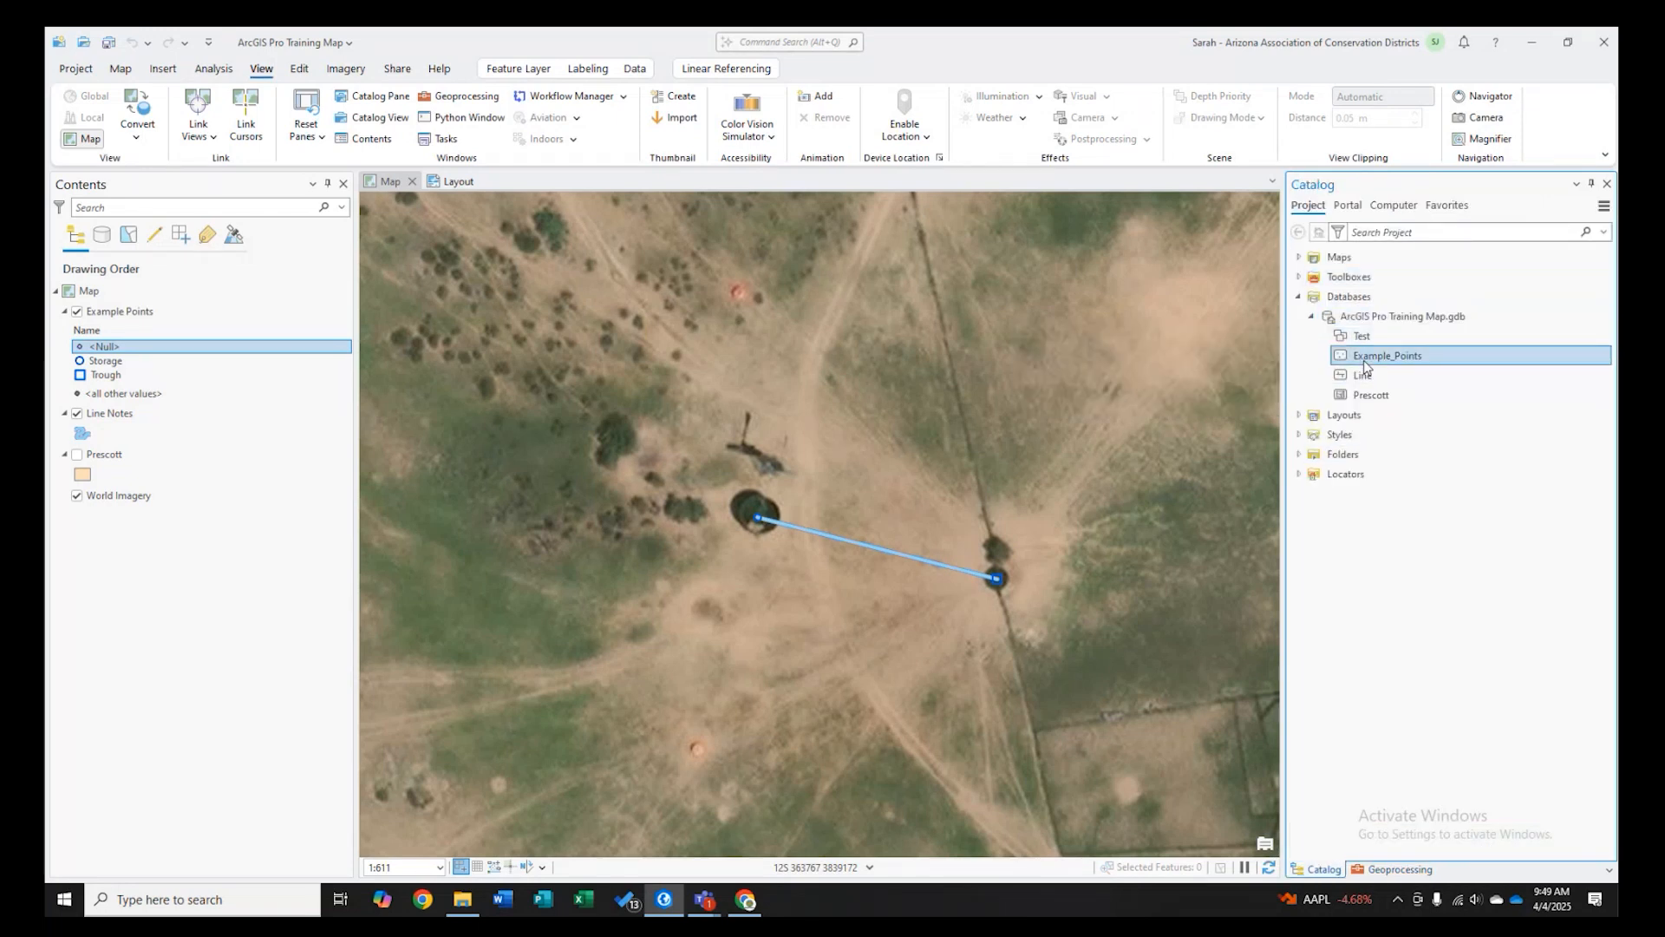
drag(1393, 352, 1386, 335)
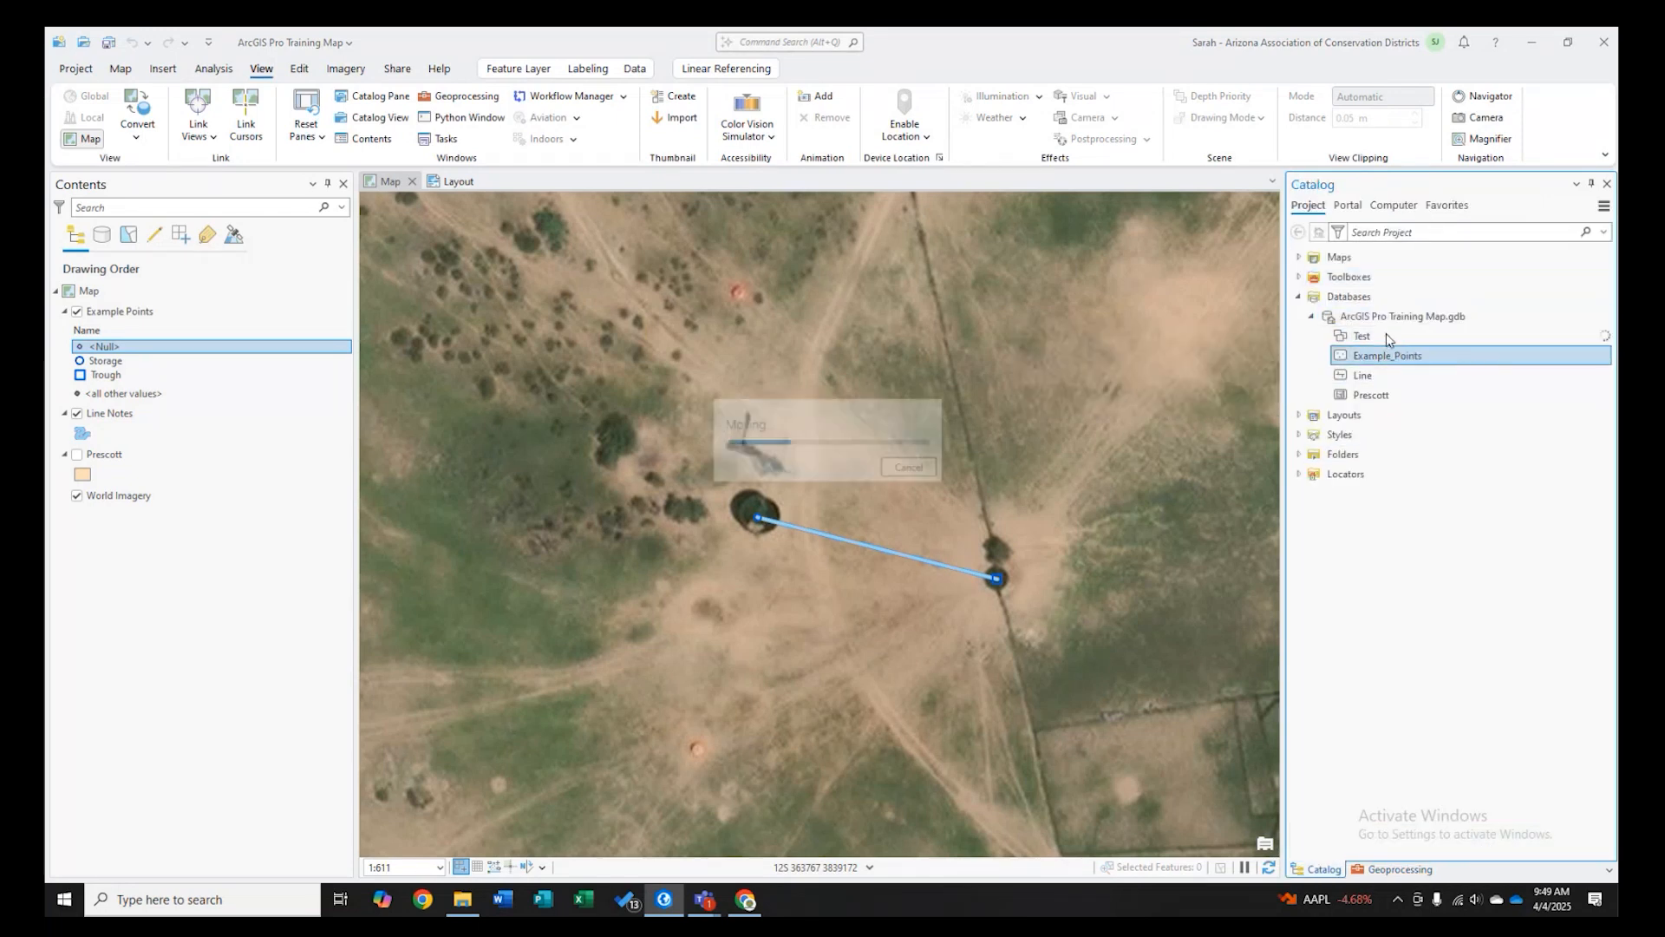
click(1325, 335)
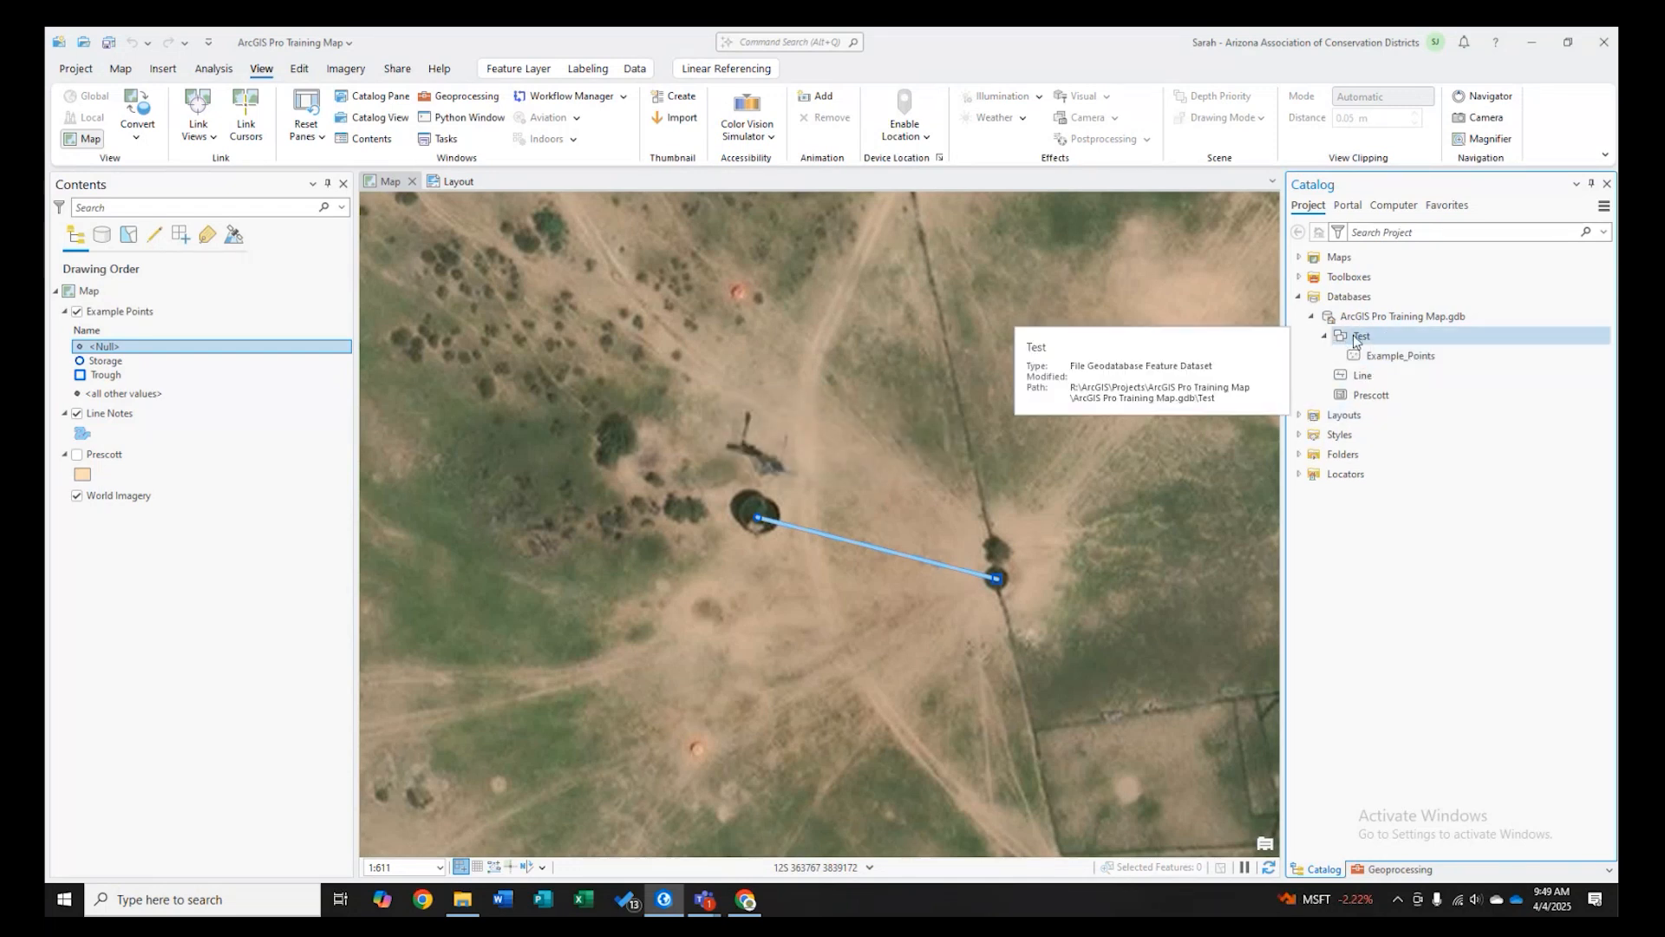
click(1324, 337)
click(1324, 337)
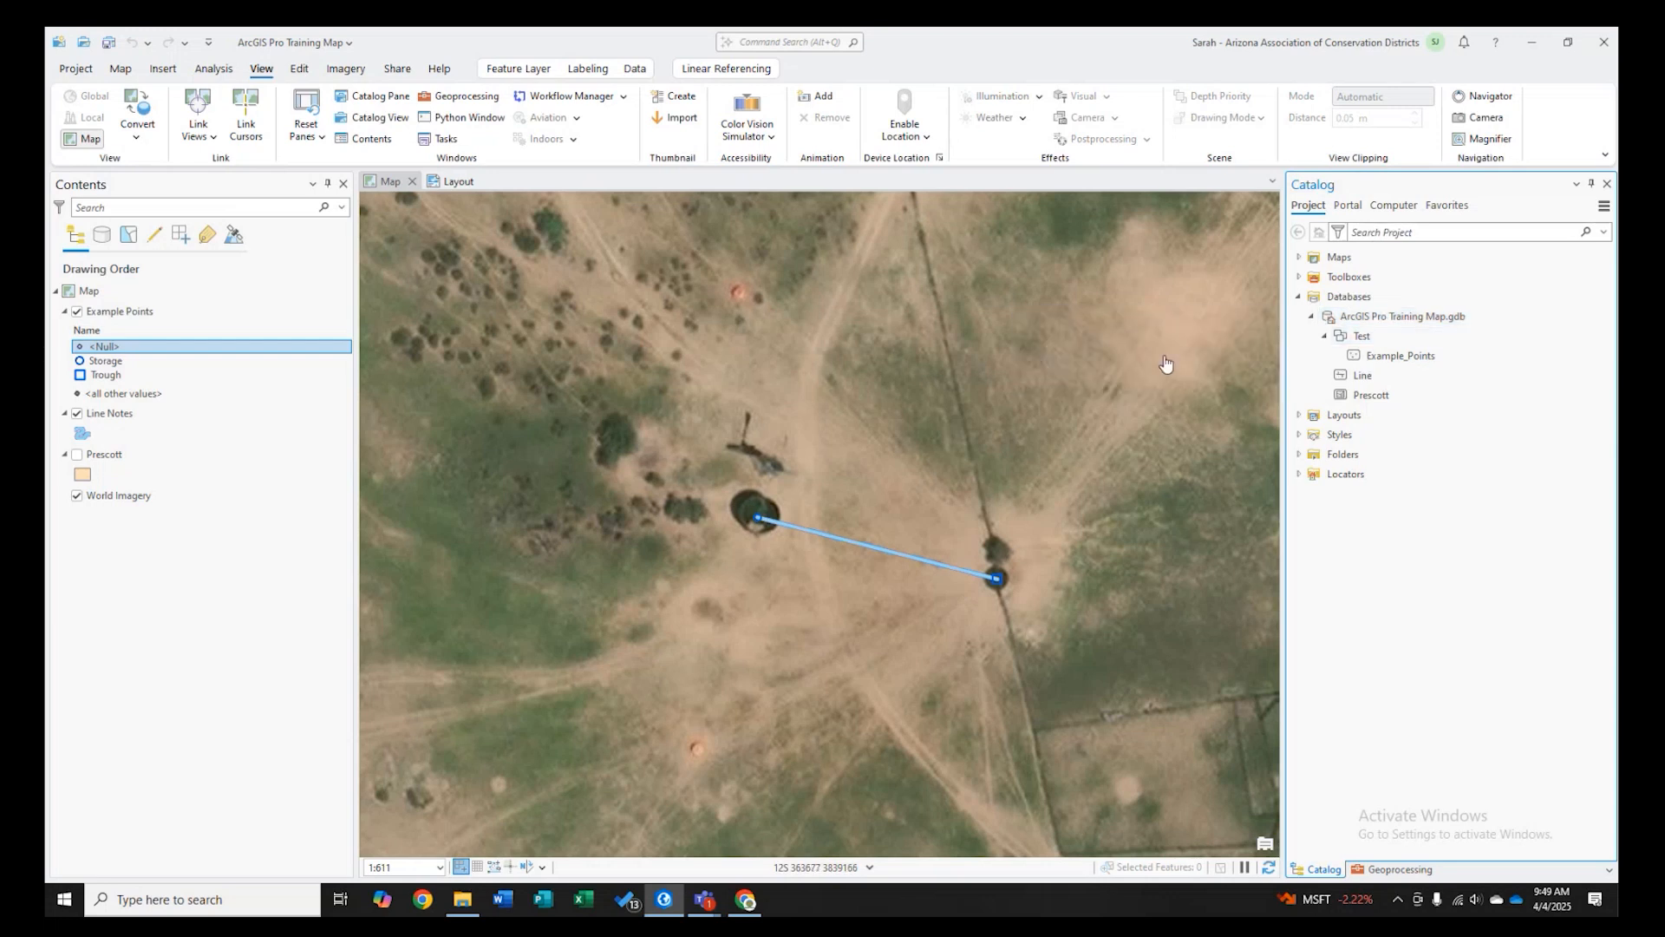
- Add the existing Portal Mapping.gdb from the Rangeland Review drive's ArcGIS Projects Portal Mapping folder as a database
click(1371, 321)
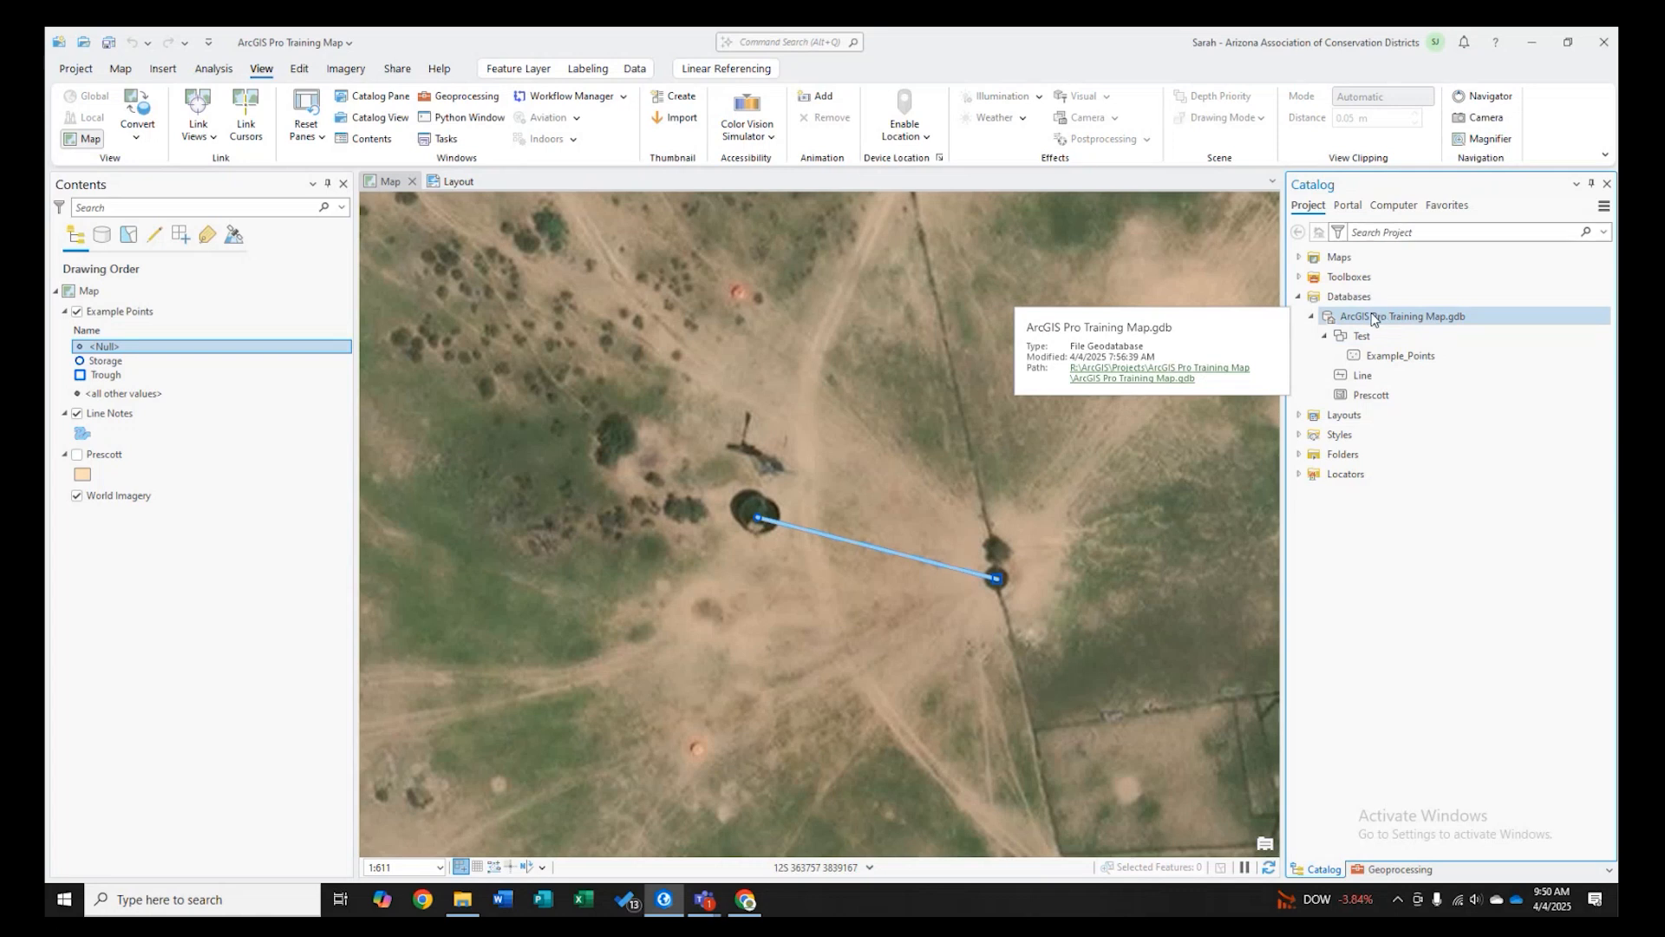
right_click(1350, 299)
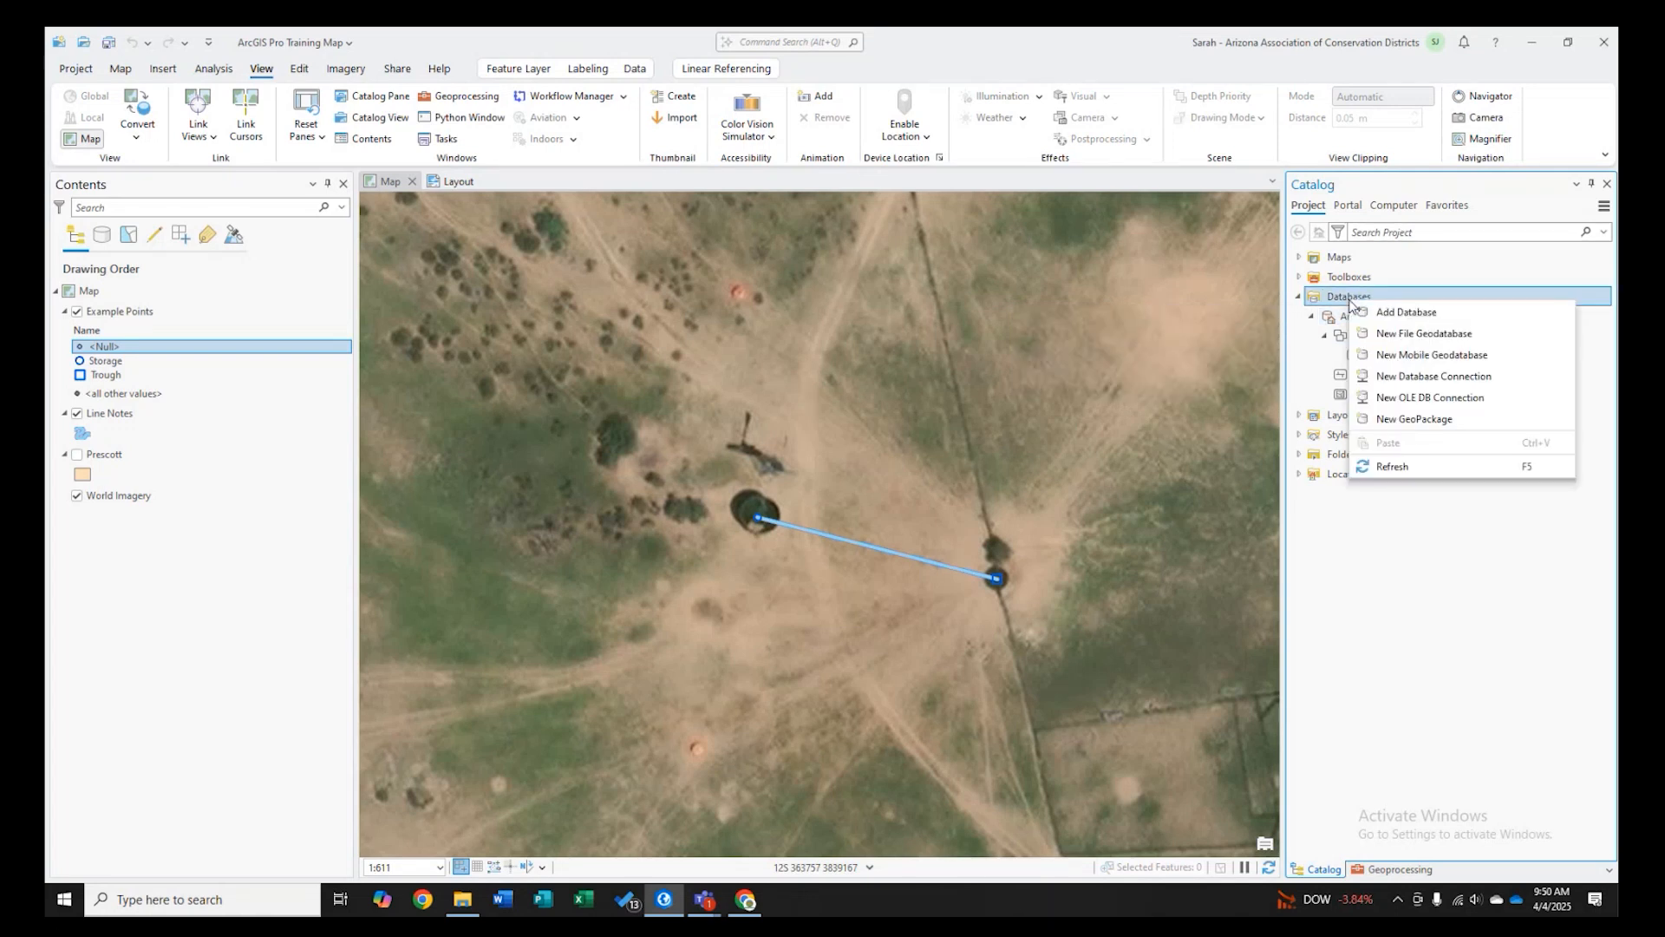
click(1385, 312)
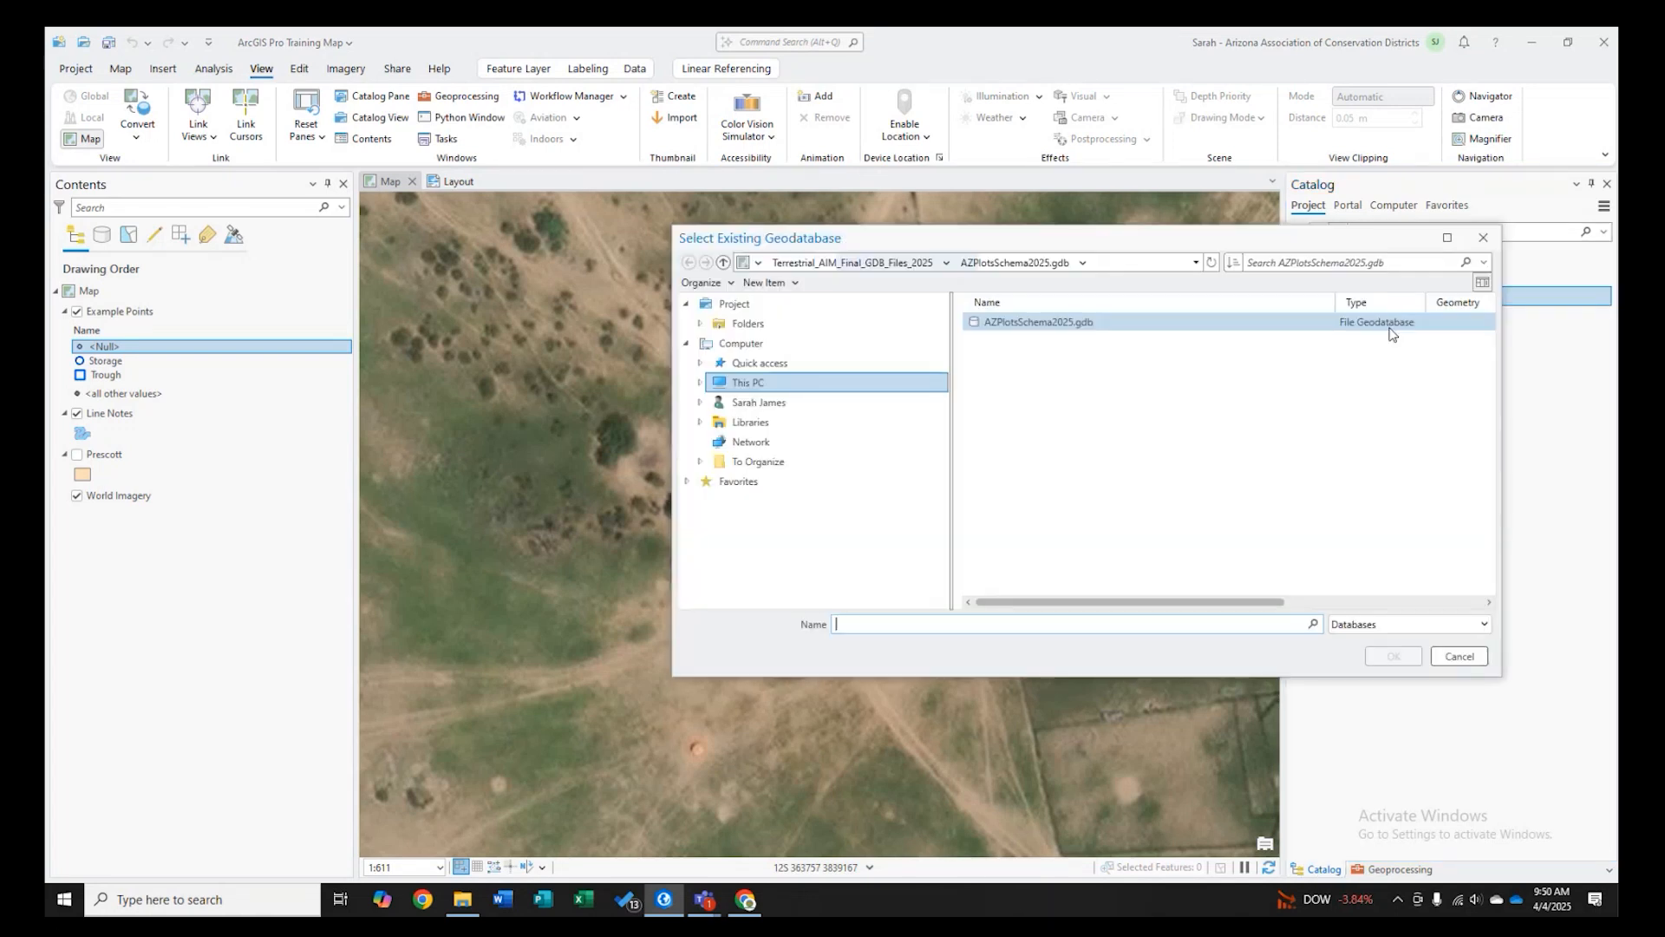
click(723, 262)
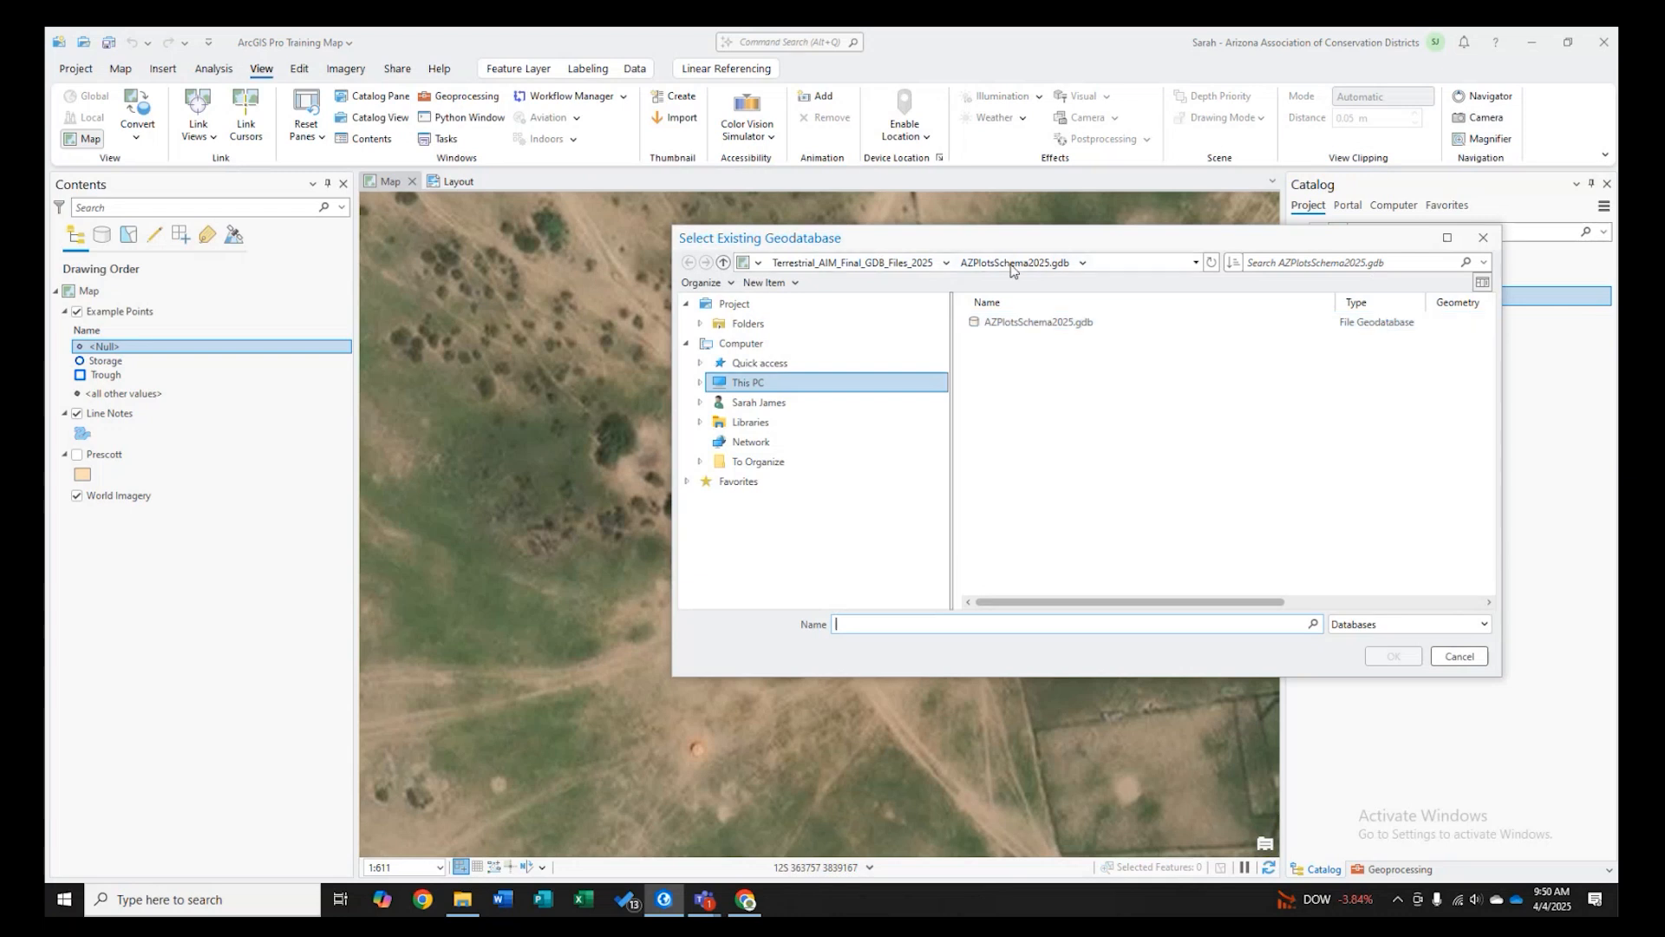
click(723, 262)
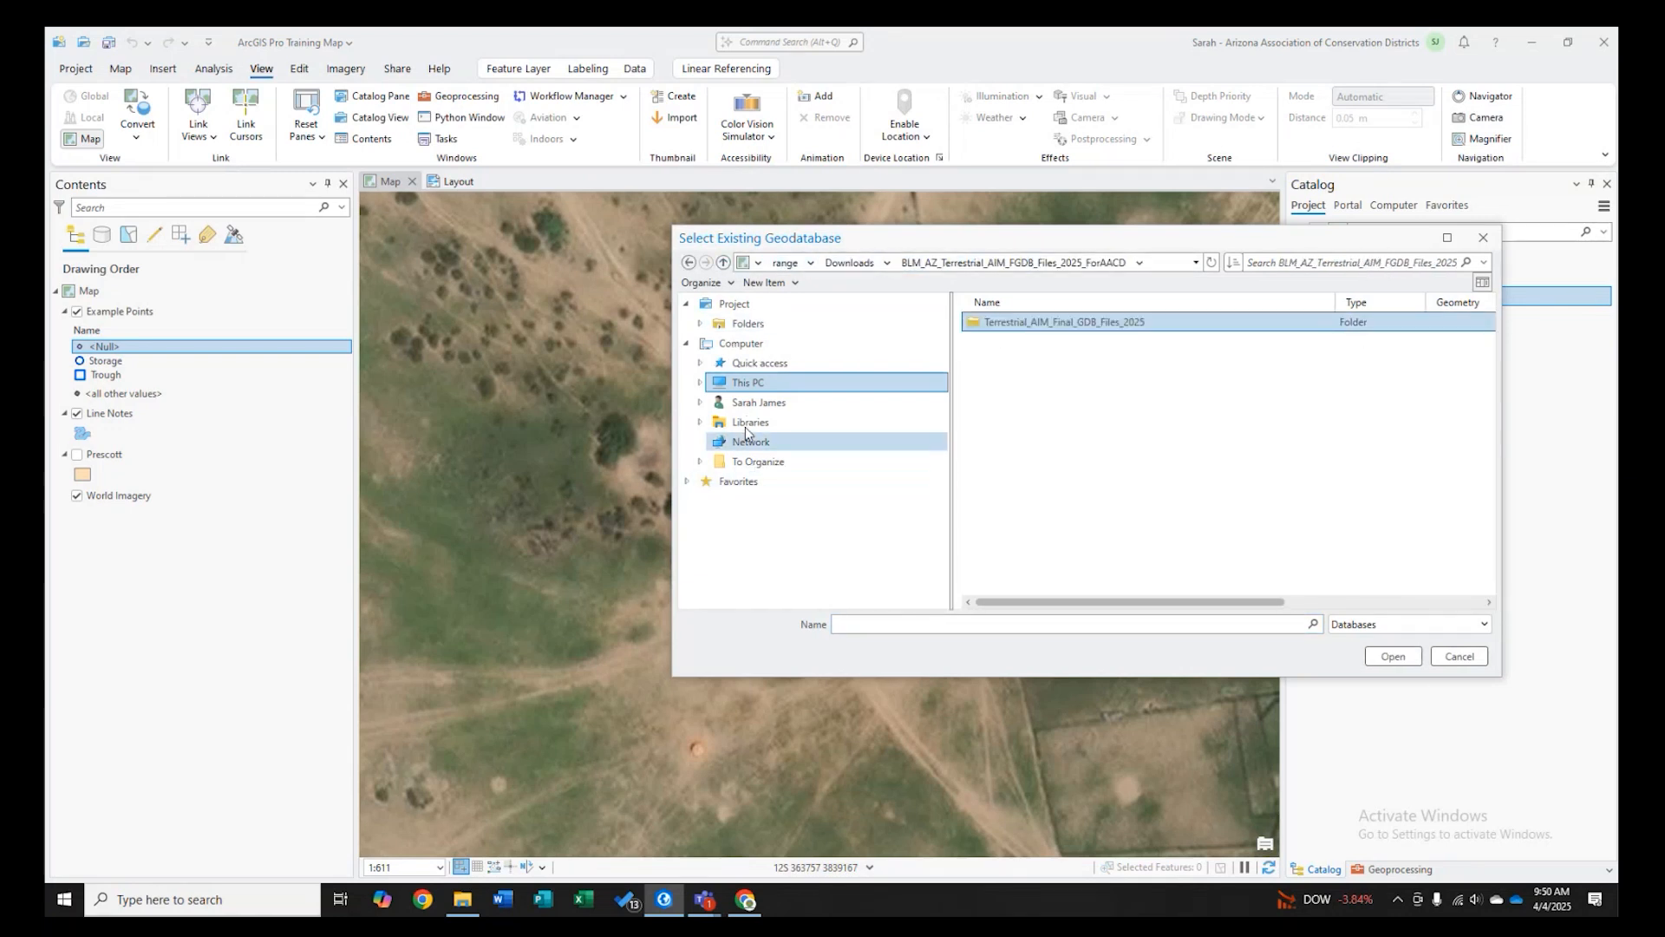
click(700, 382)
click(791, 580)
double_click(998, 321)
double_click(1041, 384)
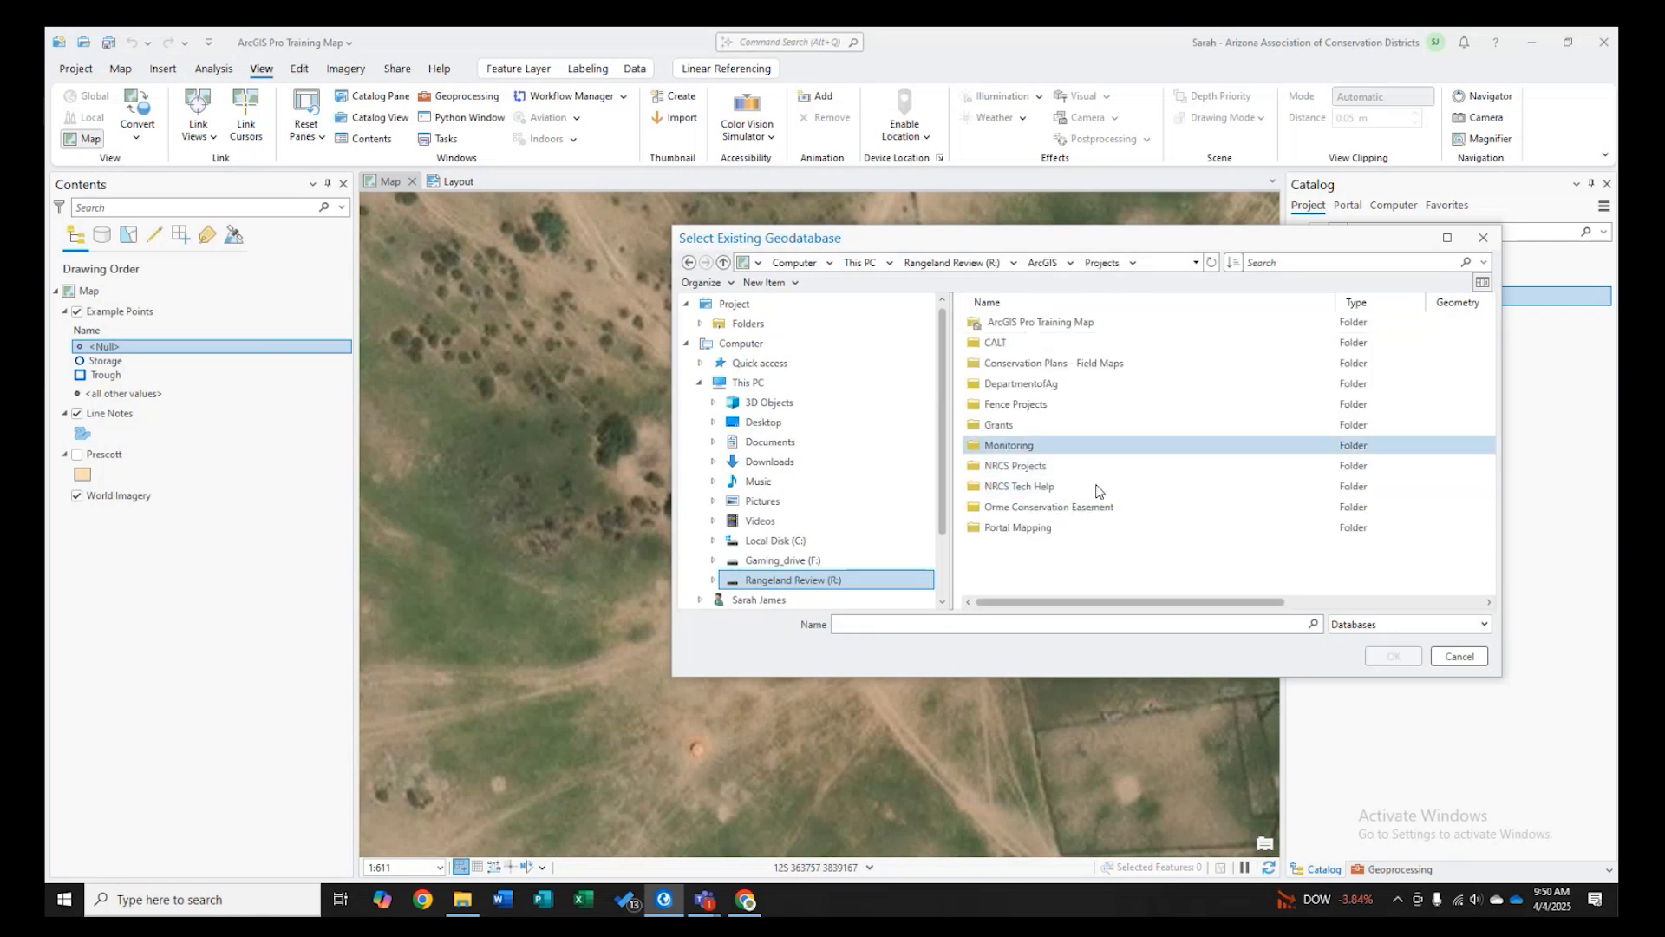
click(1026, 531)
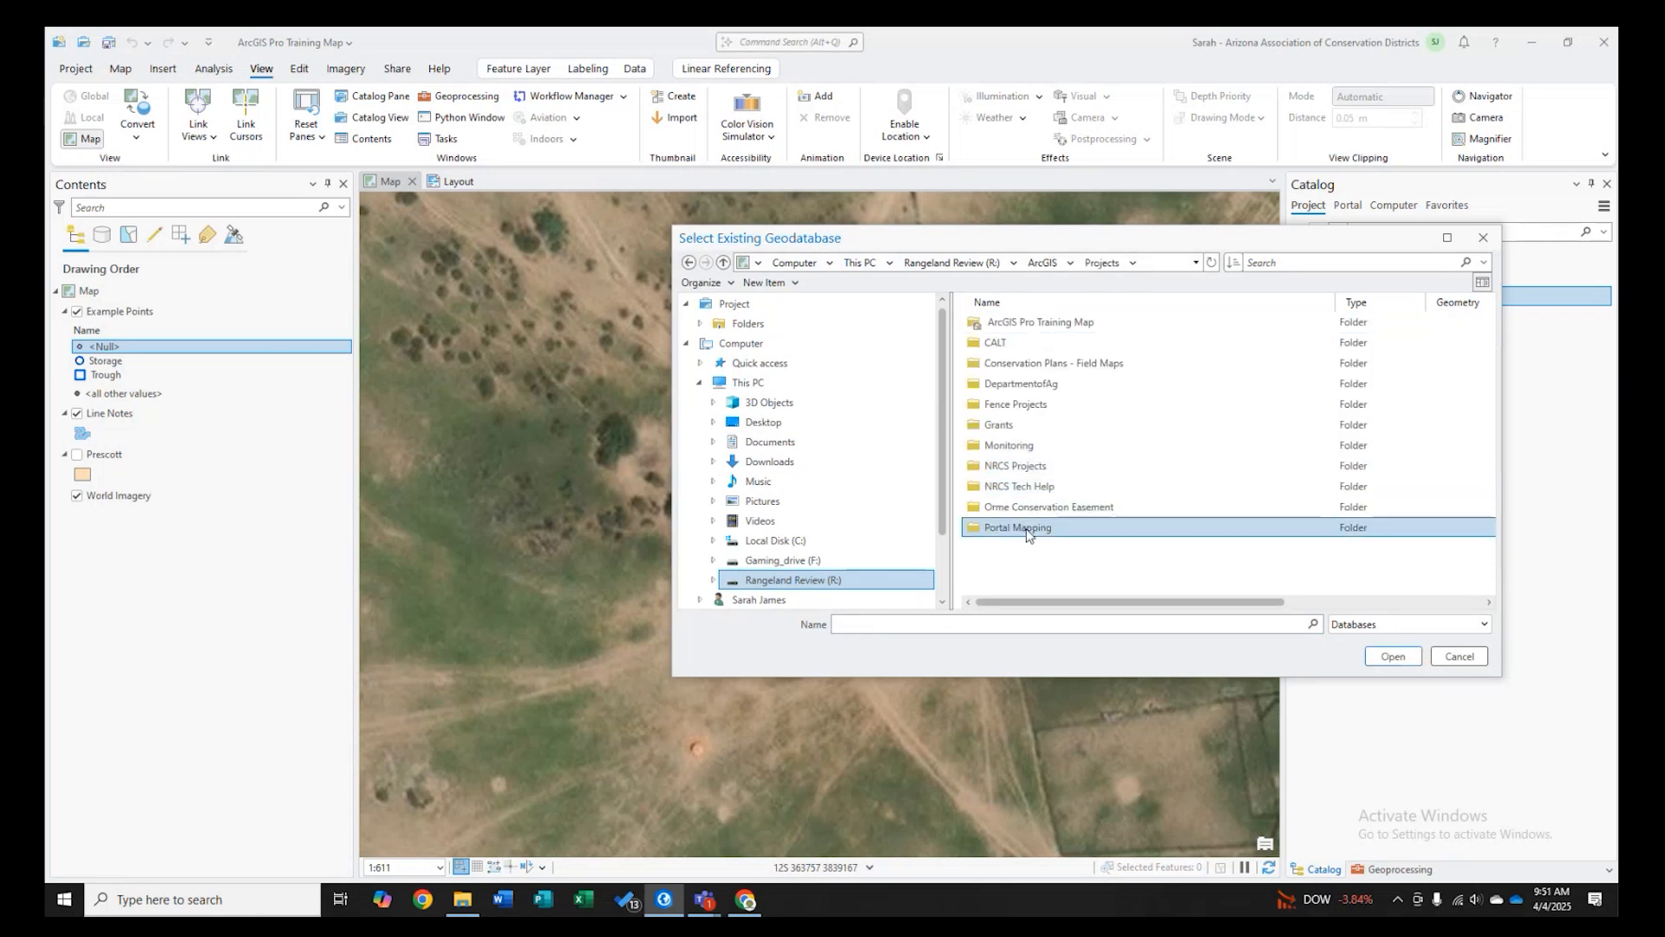
double_click(1026, 529)
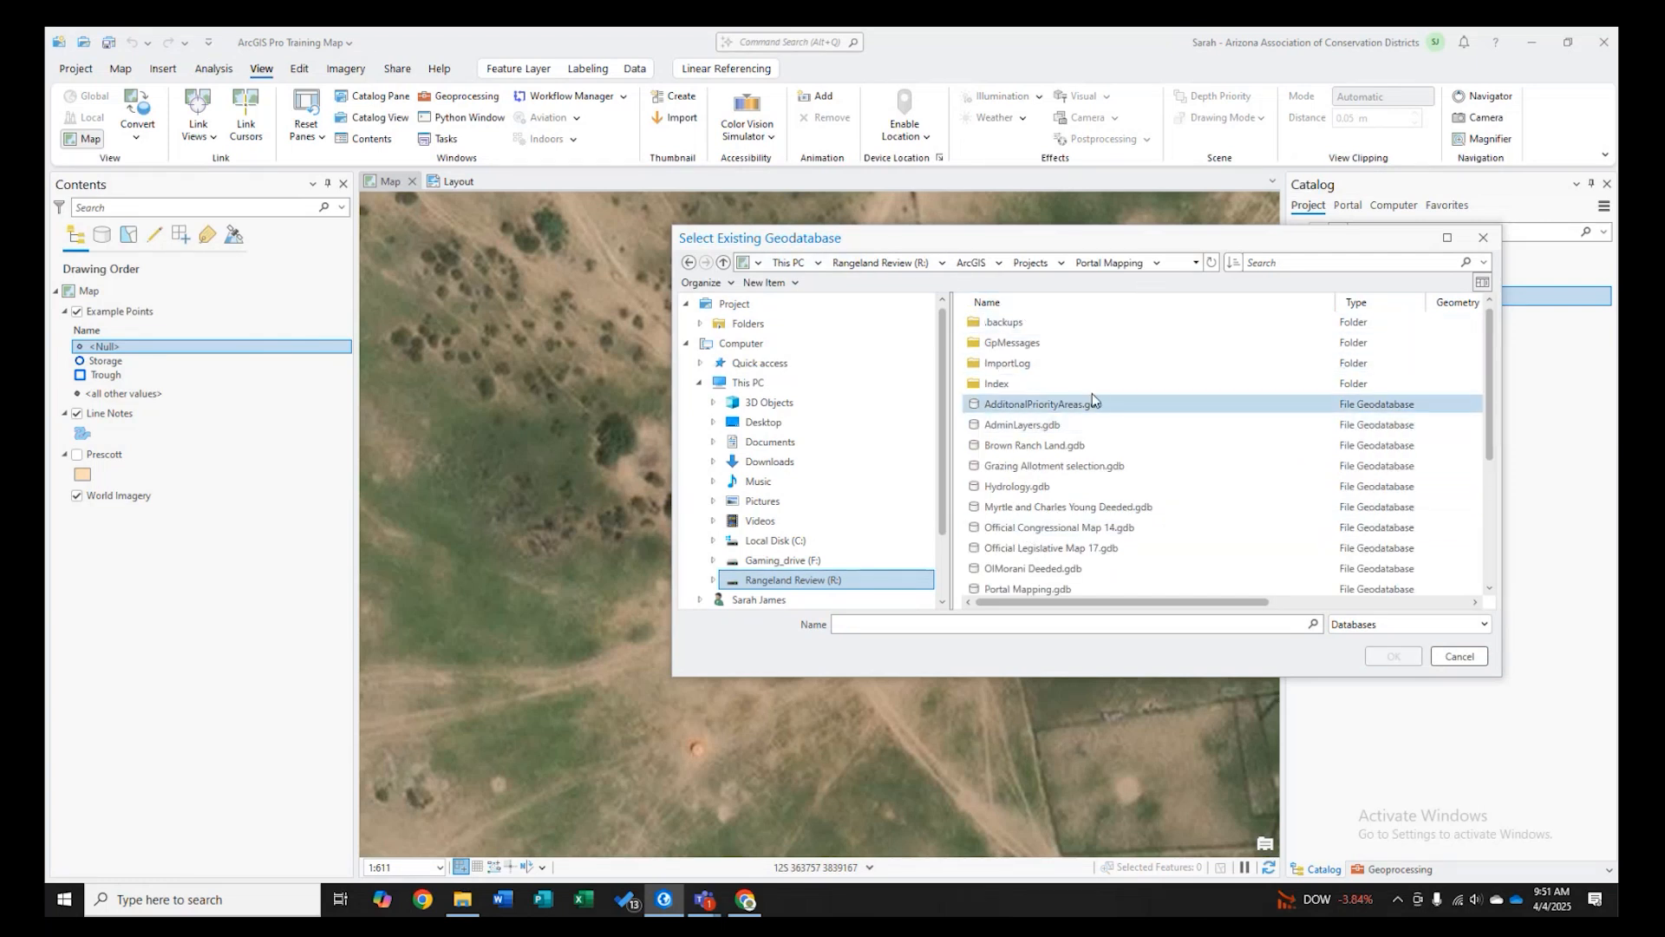
scroll(1114, 520, down, 4)
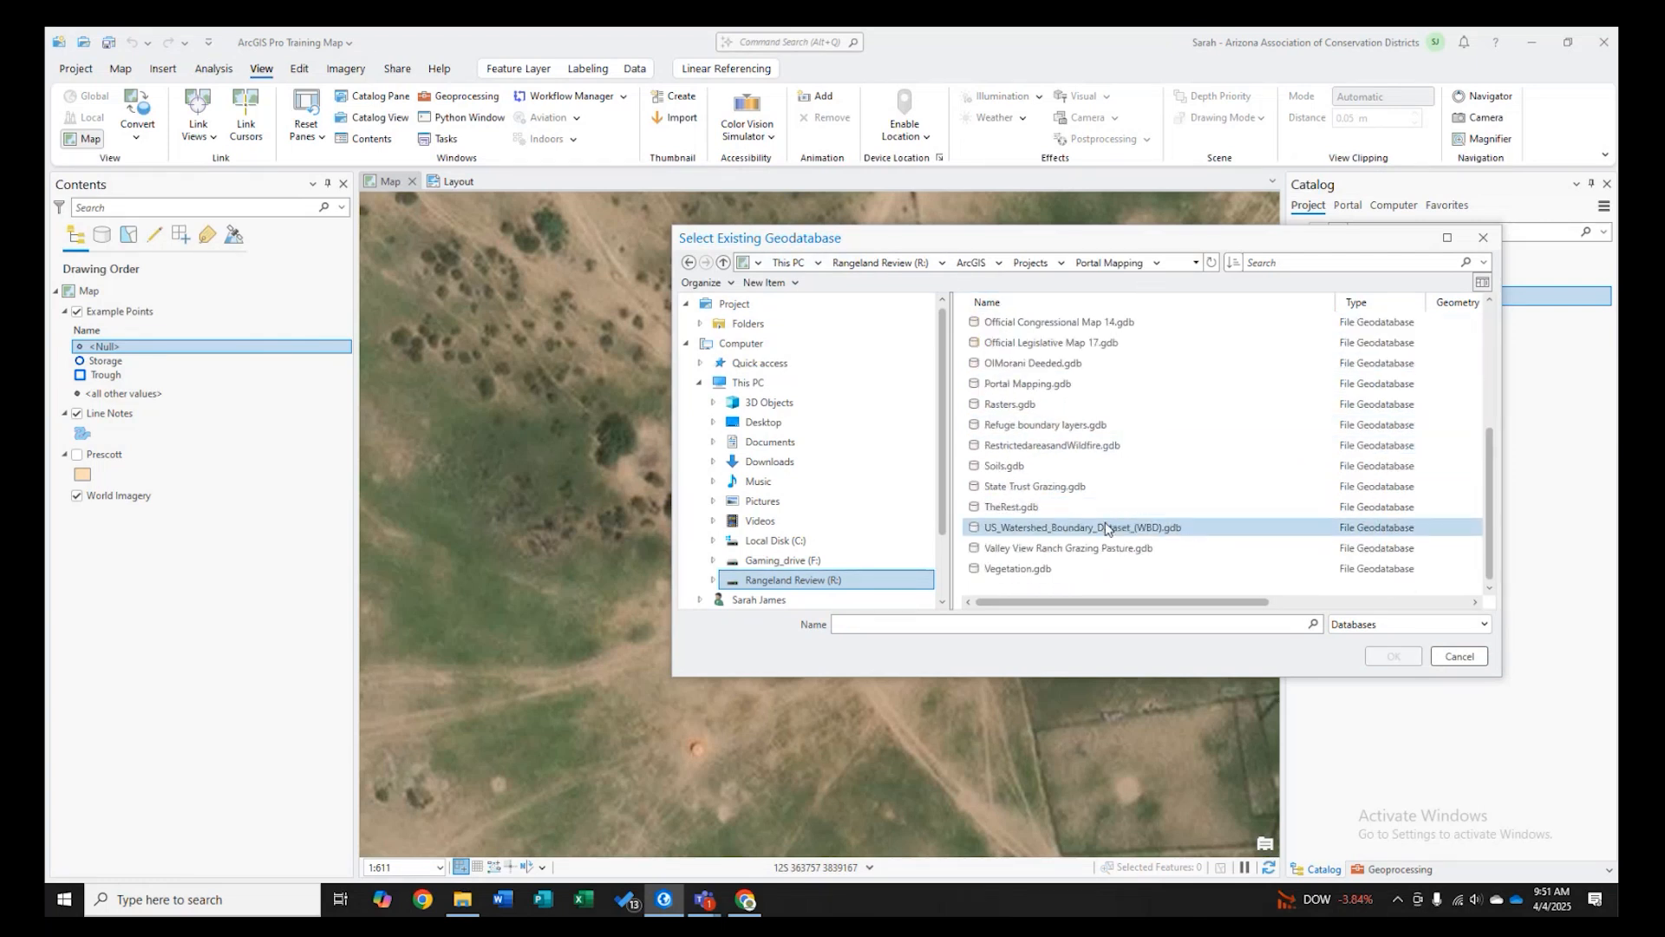
scroll(1071, 508, up, 1)
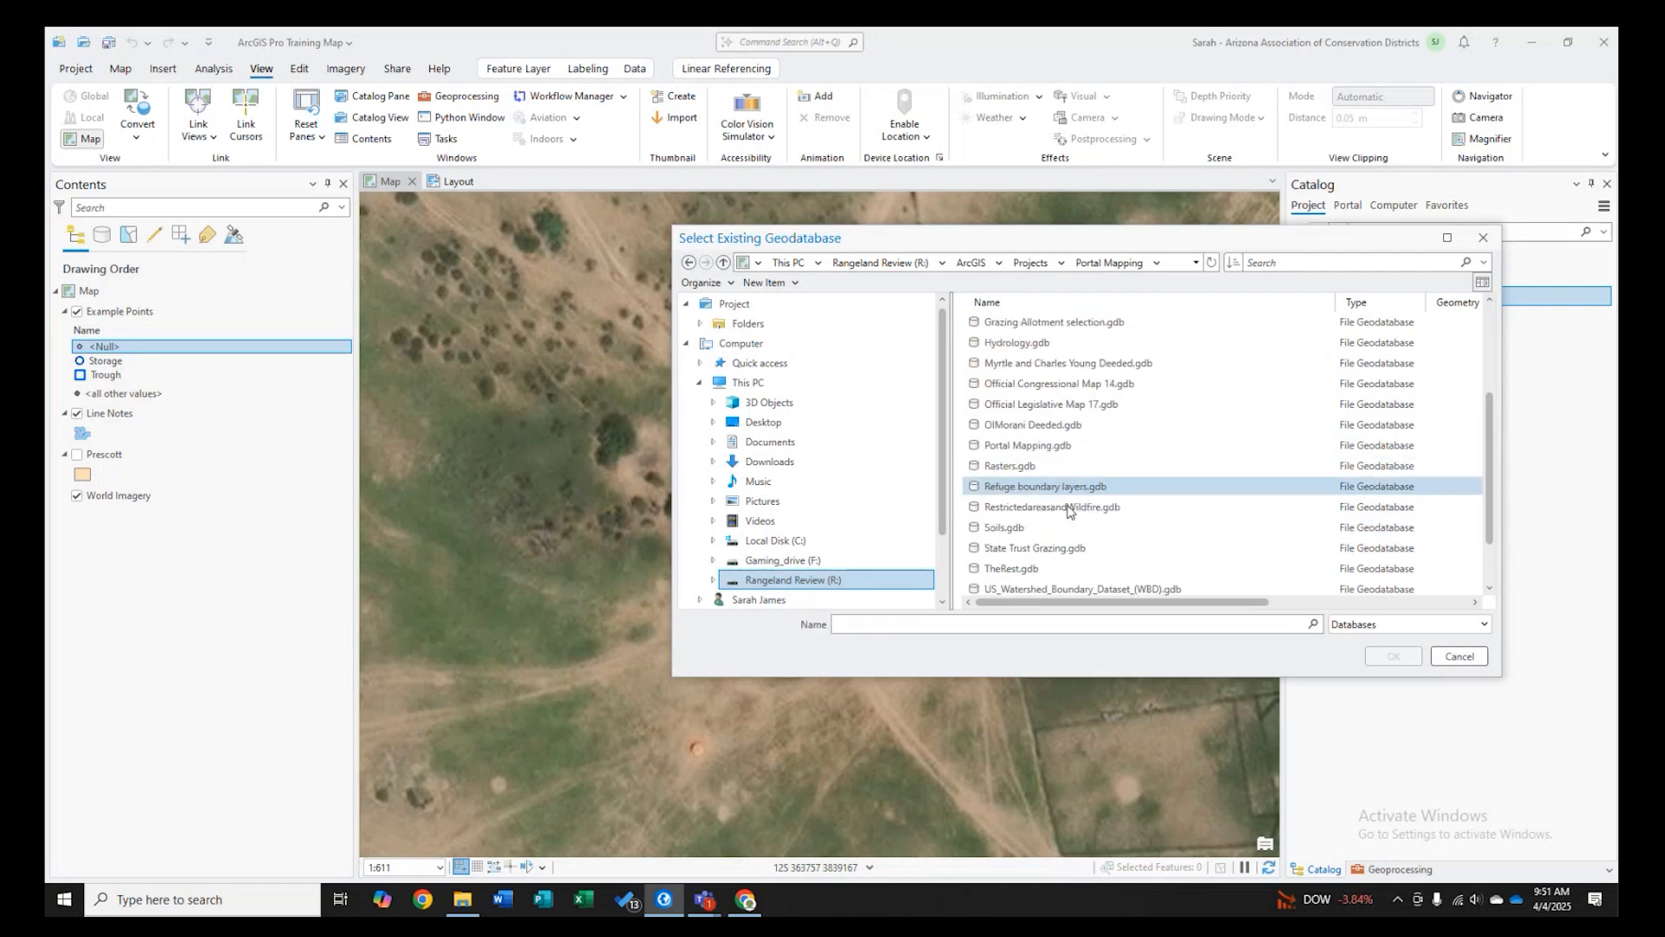
scroll(1075, 508, up, 3)
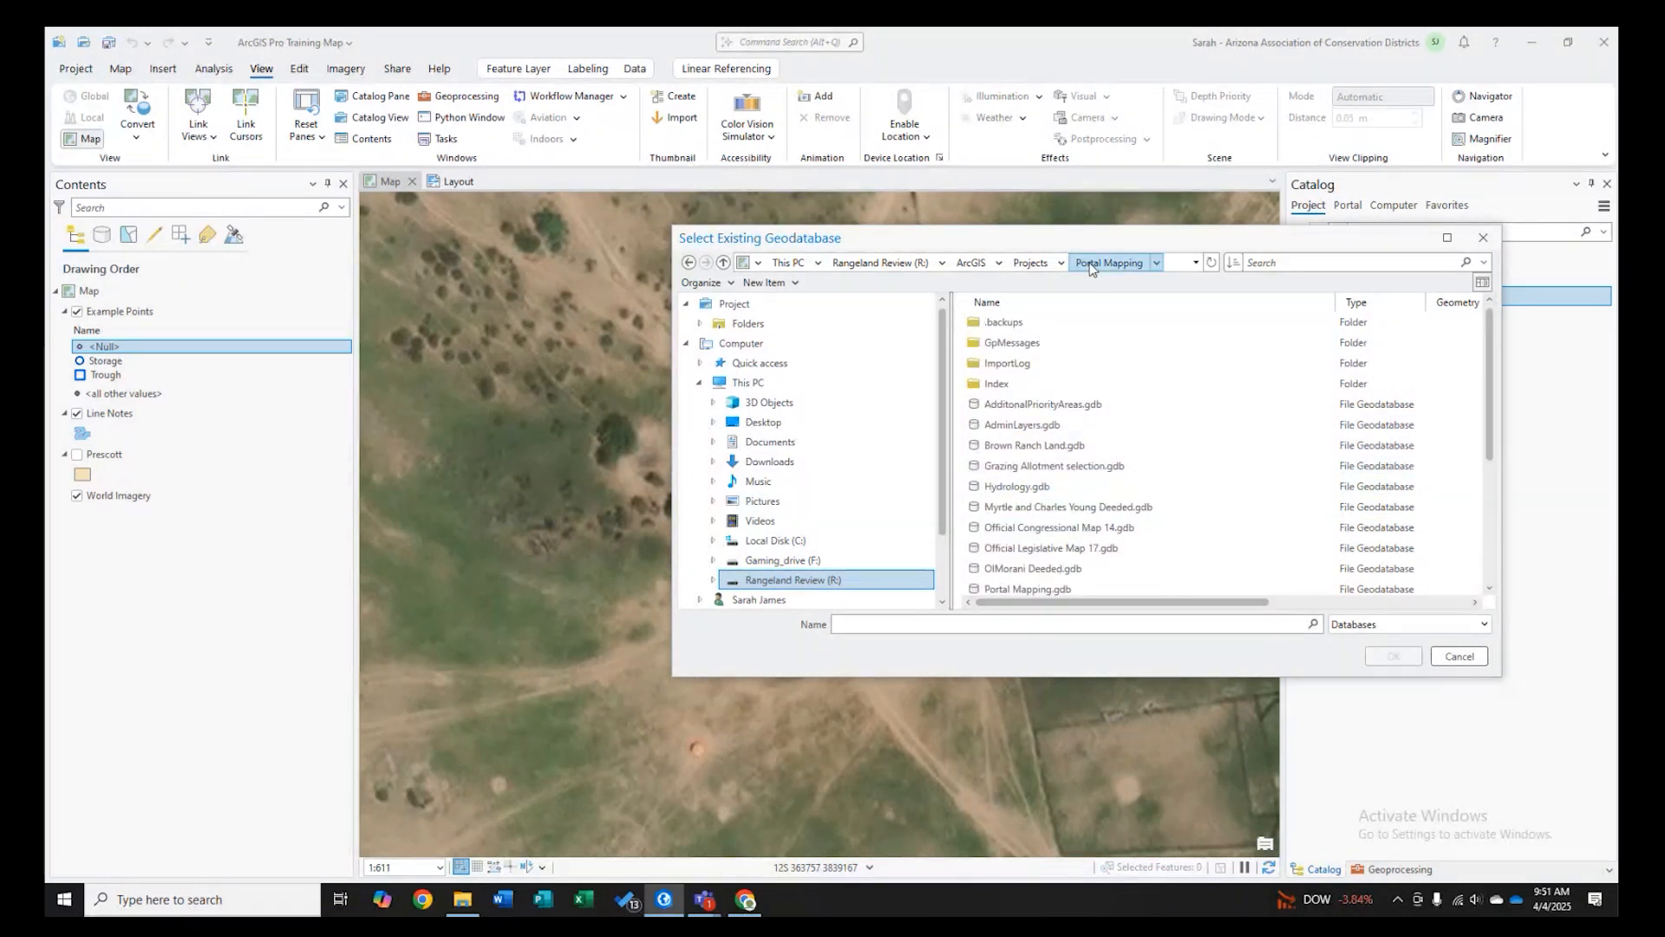
scroll(1137, 529, down, 2)
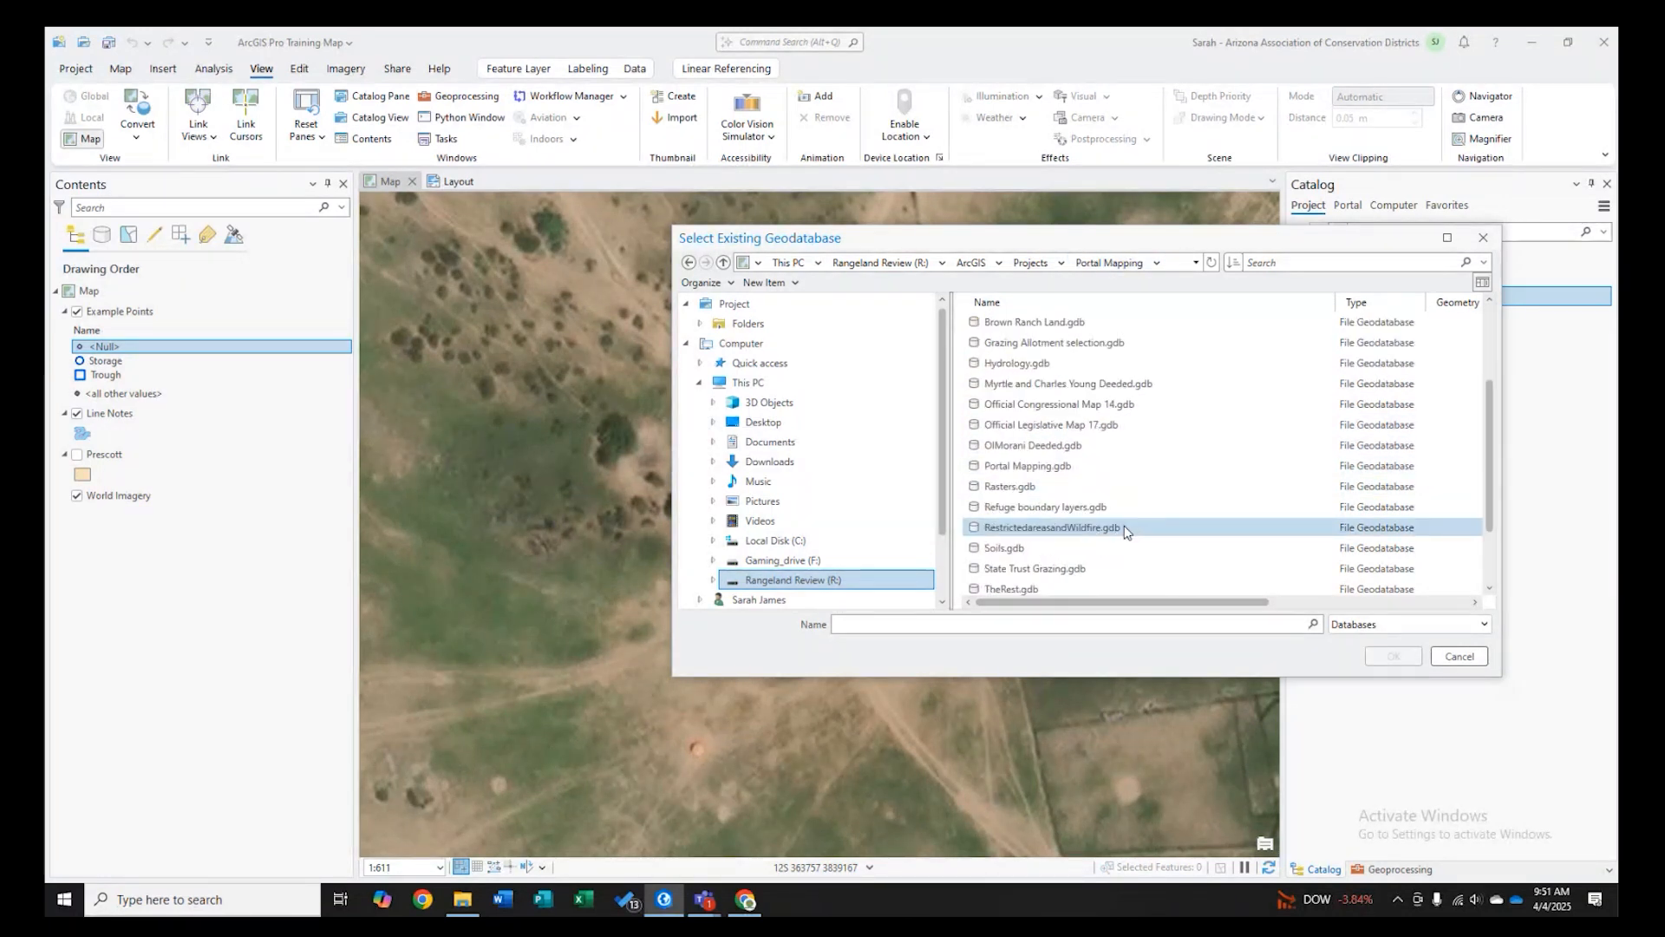
click(1067, 469)
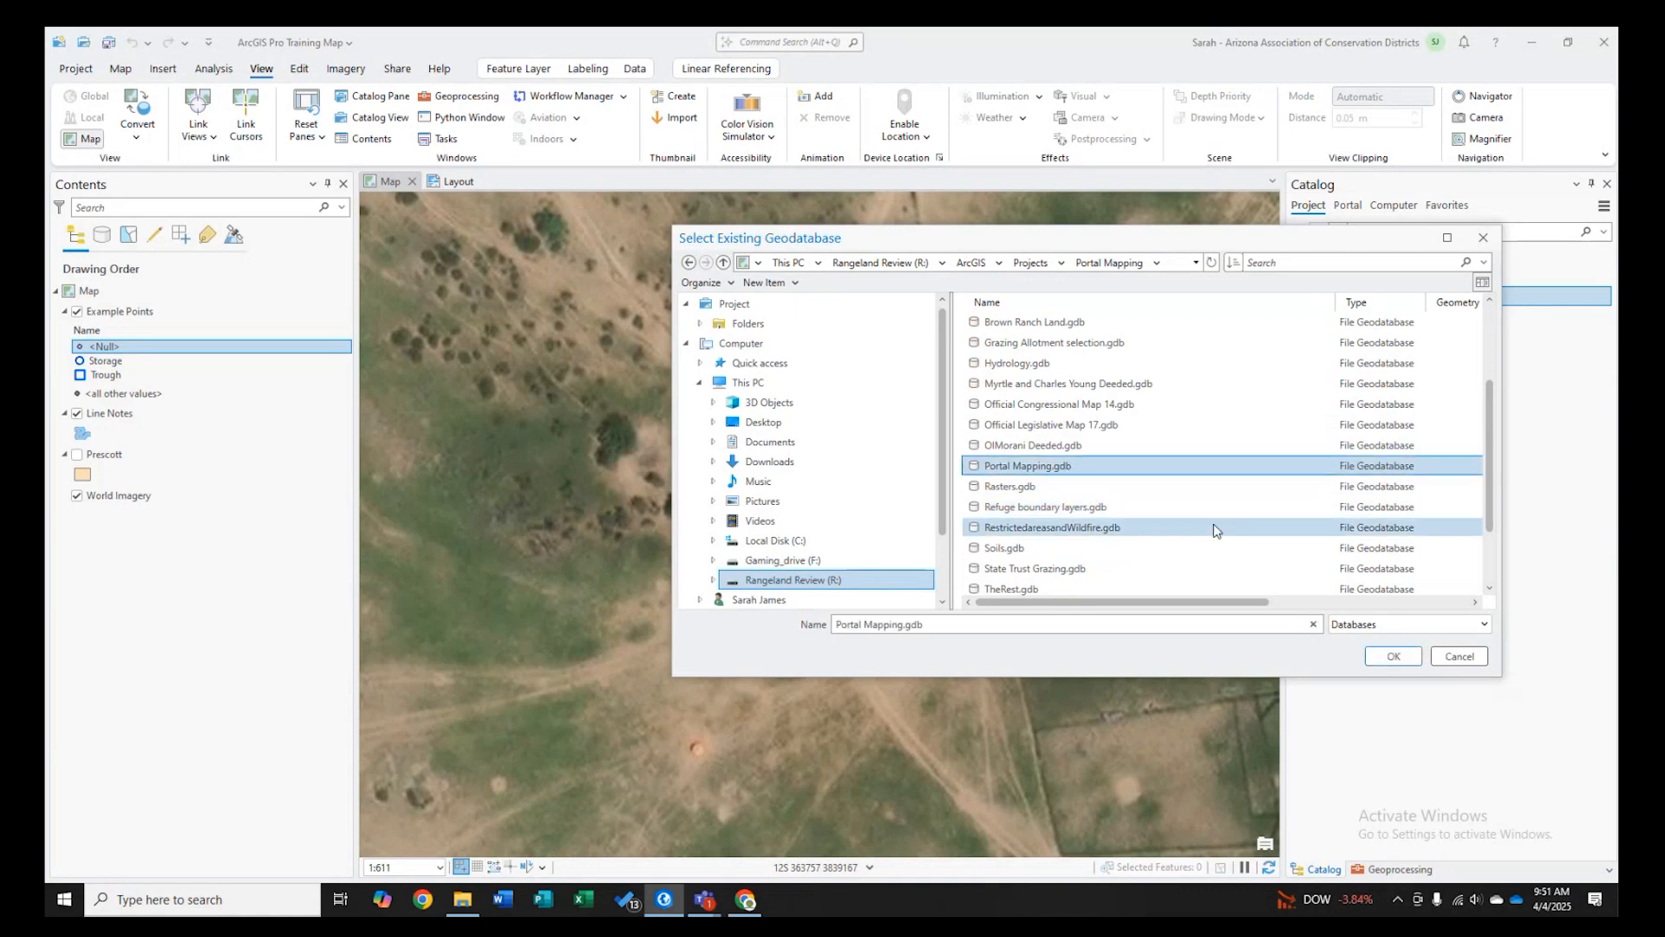
click(1388, 657)
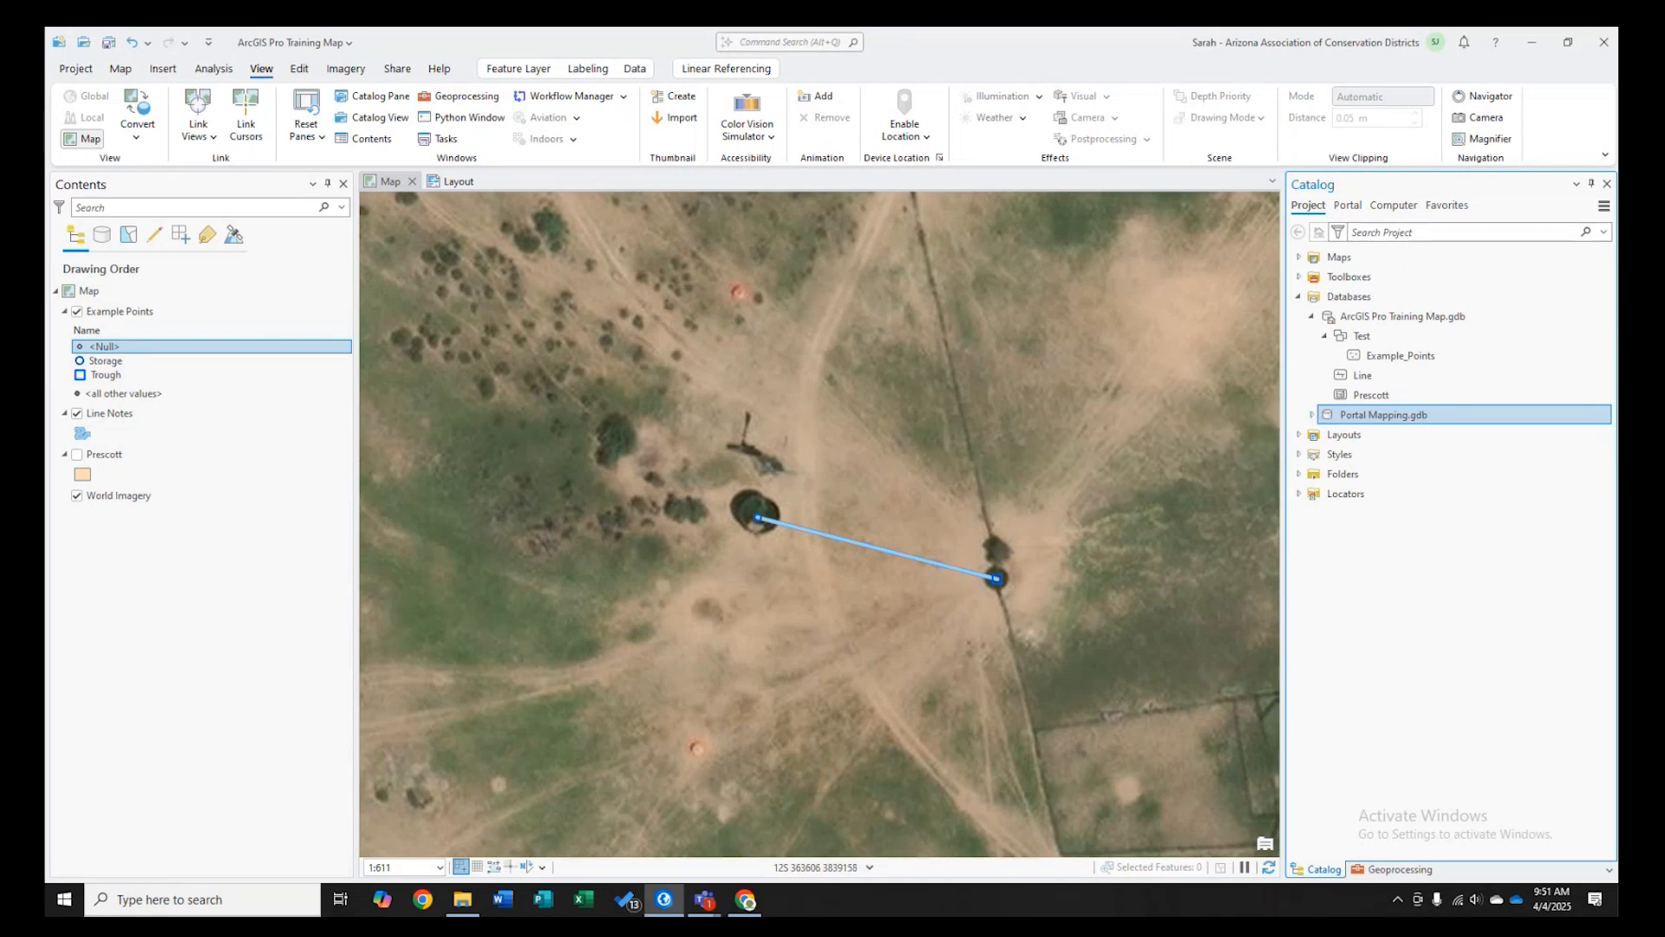
- Delete the Portal Mapping.gdb geodatabase from the Catalog
click(1312, 415)
click(1311, 415)
right_click(1385, 416)
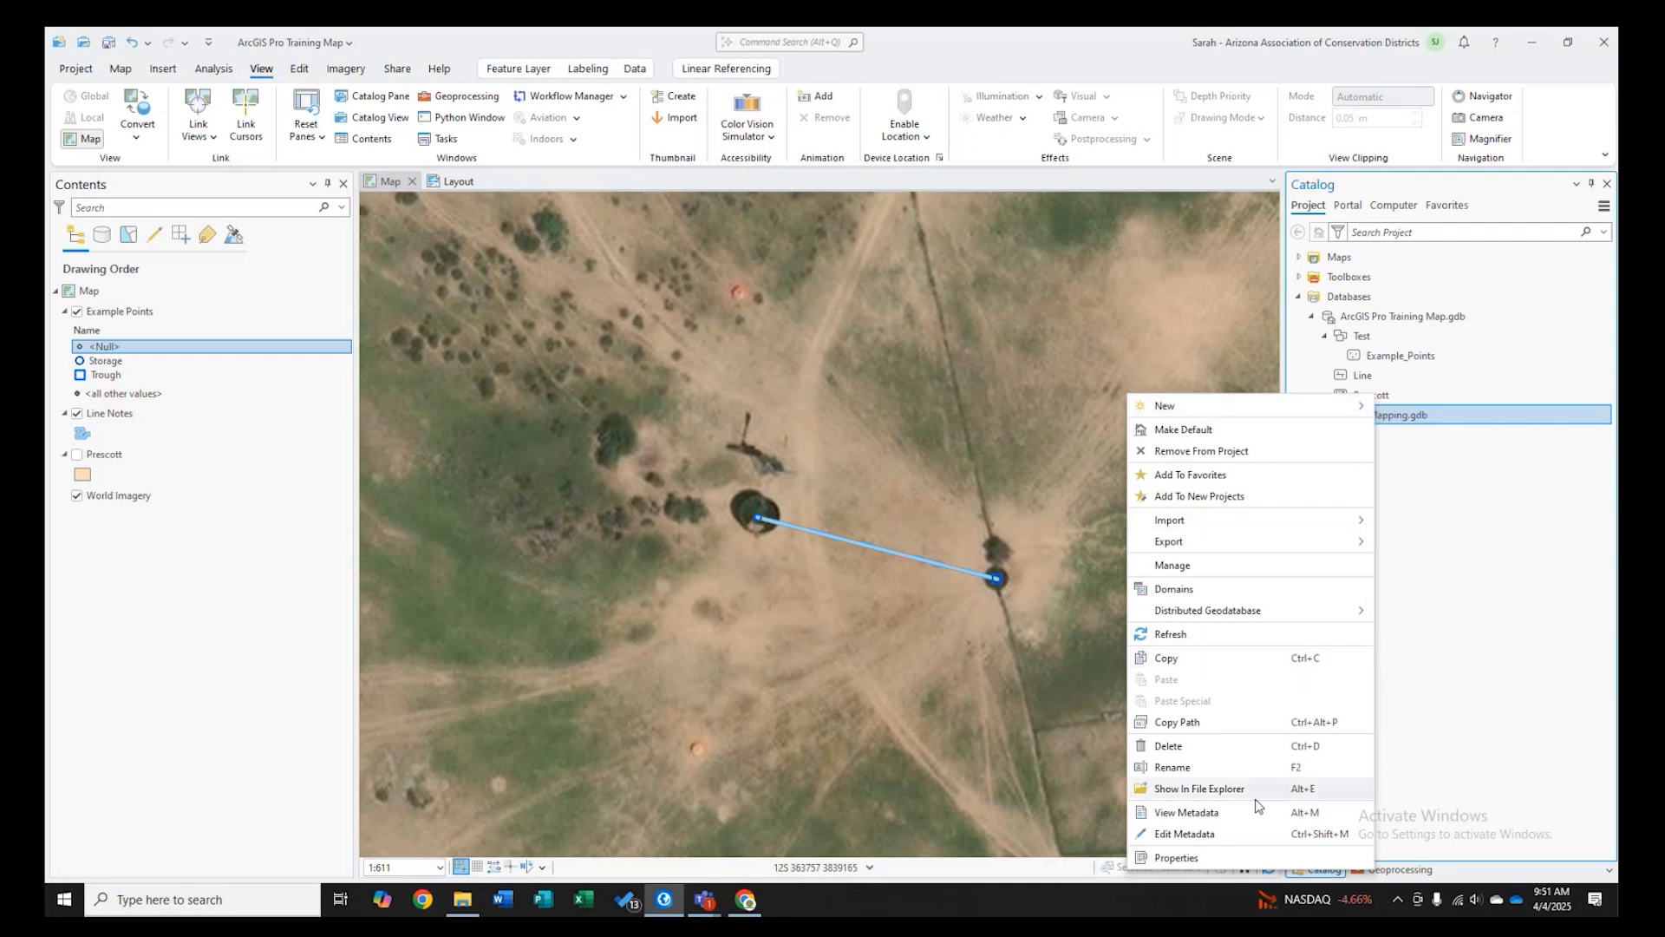
click(1168, 746)
click(868, 486)
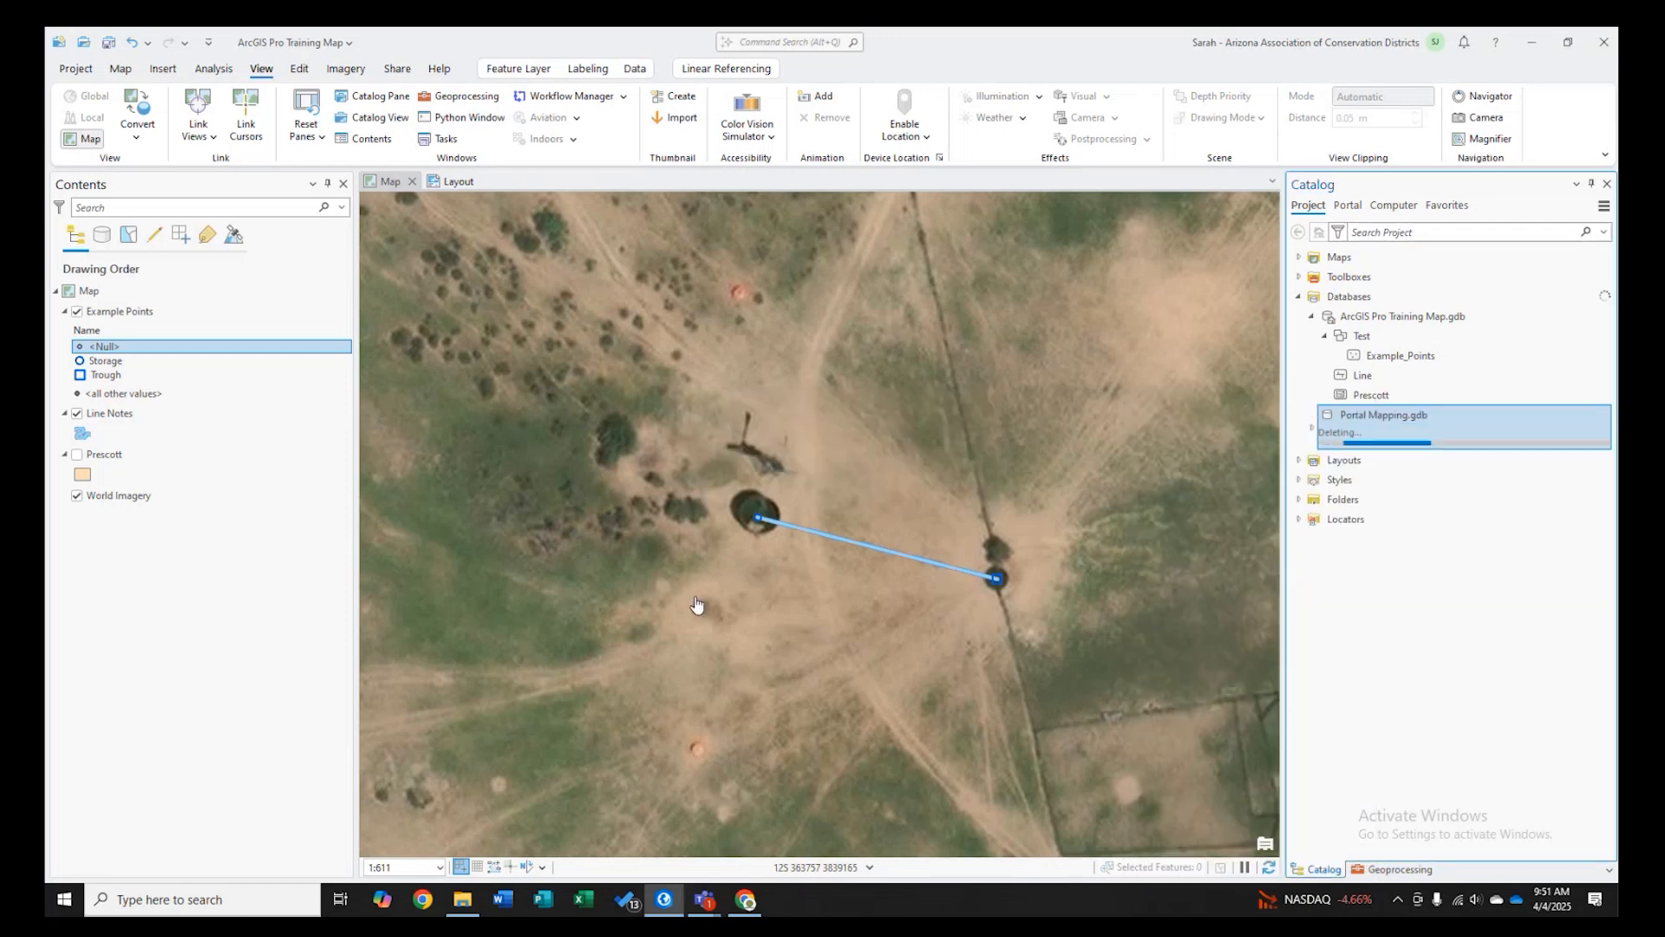